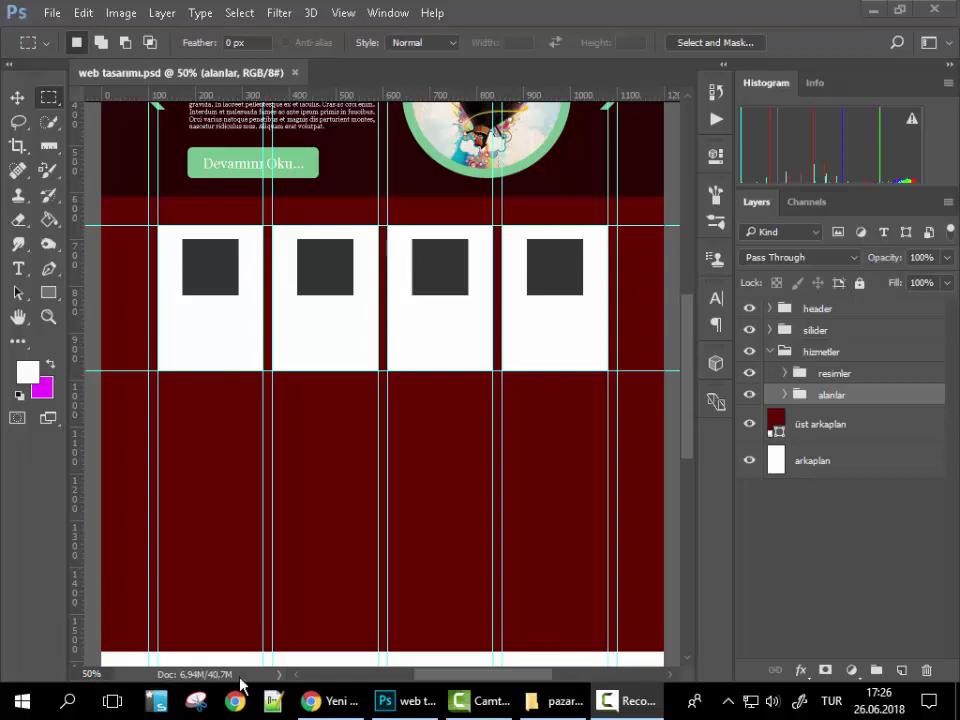
In Chrome, search Google for 'resim' and switch to the image results.
click(305, 700)
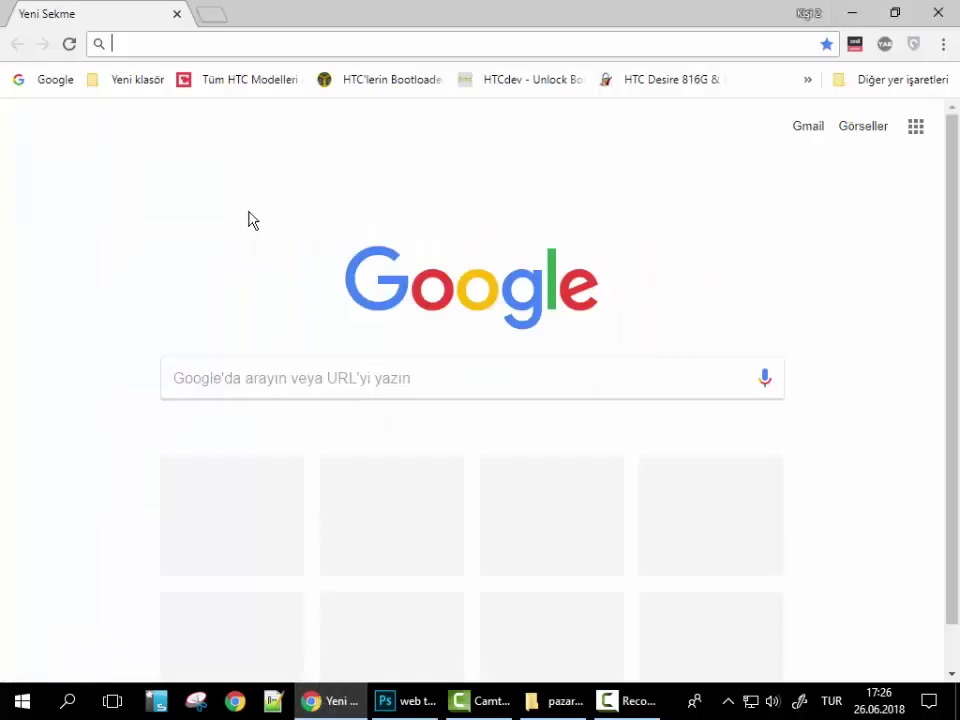
text(r)
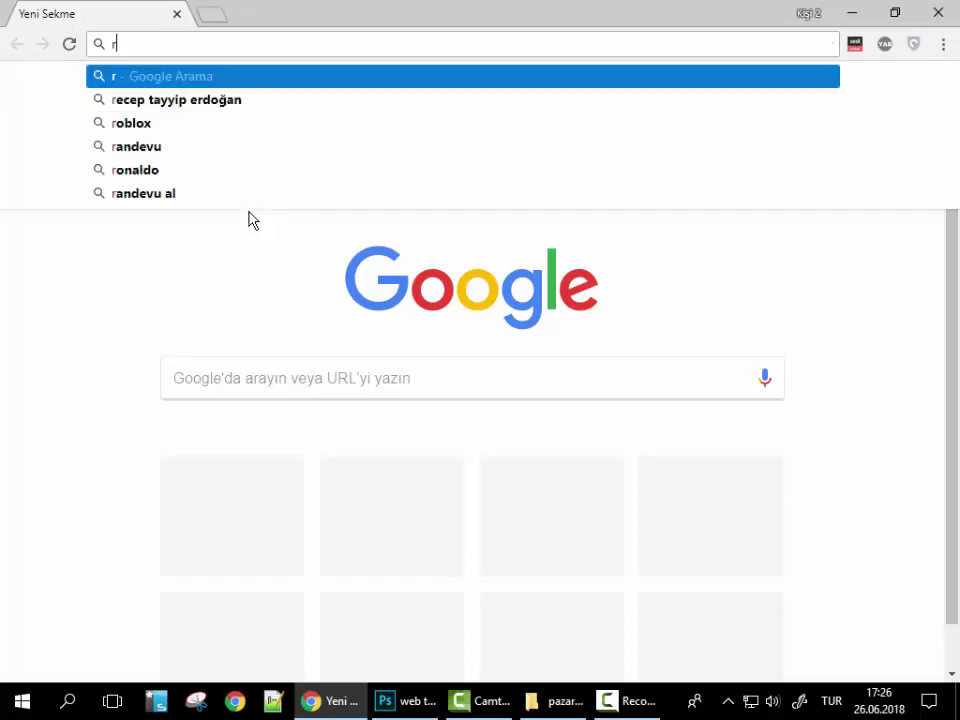
text(ei)
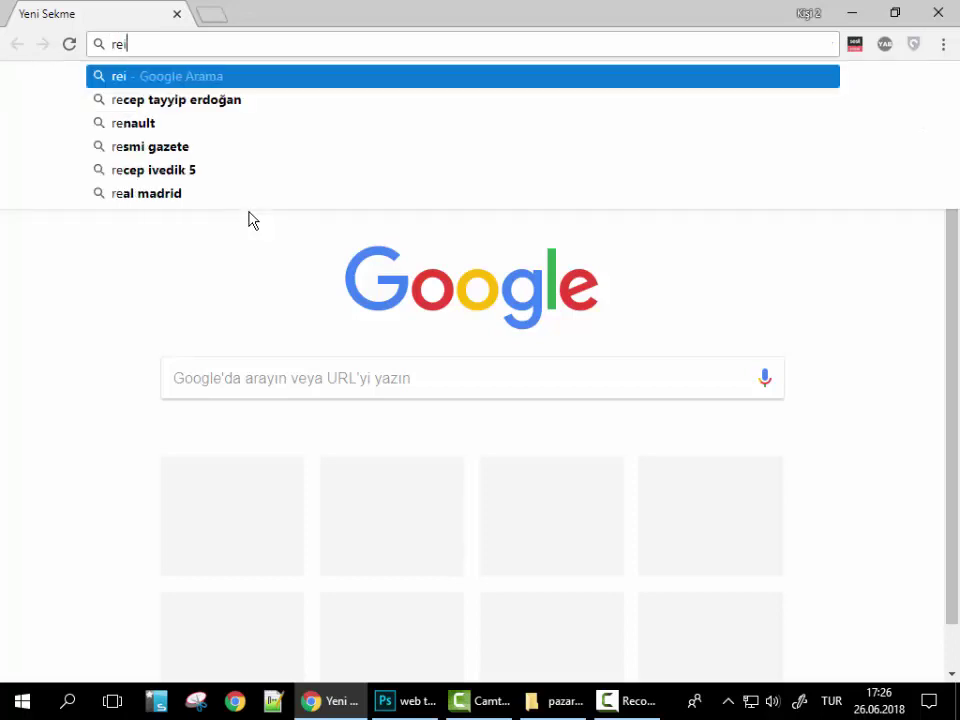
text(sler)
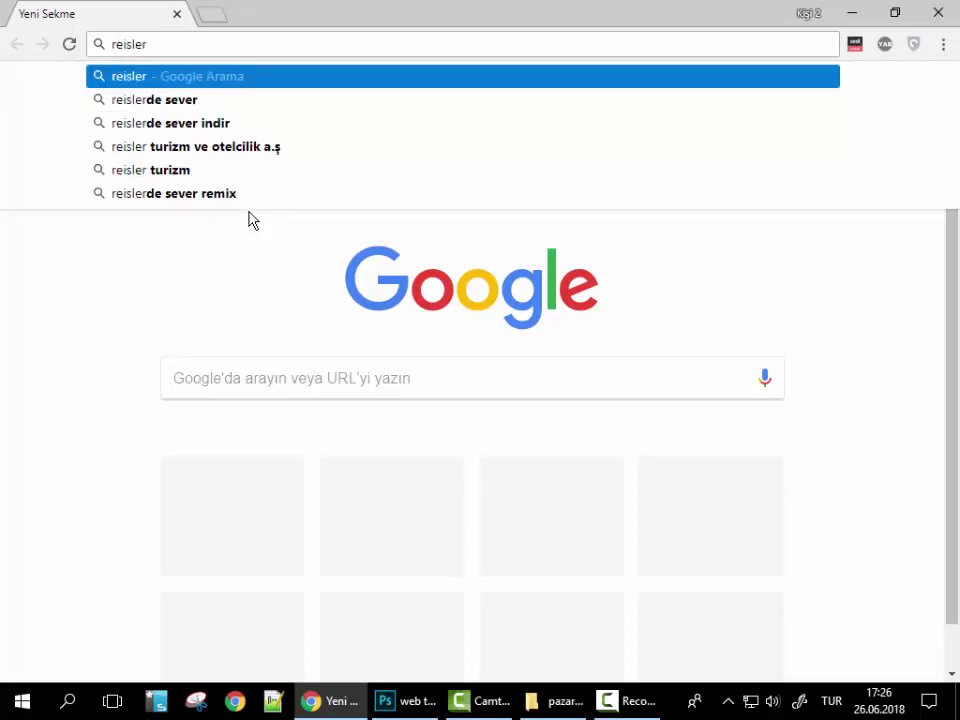
key(BackSpace)
key(BackSpace)
key(BackSpace)
key(BackSpace)
key(BackSpace)
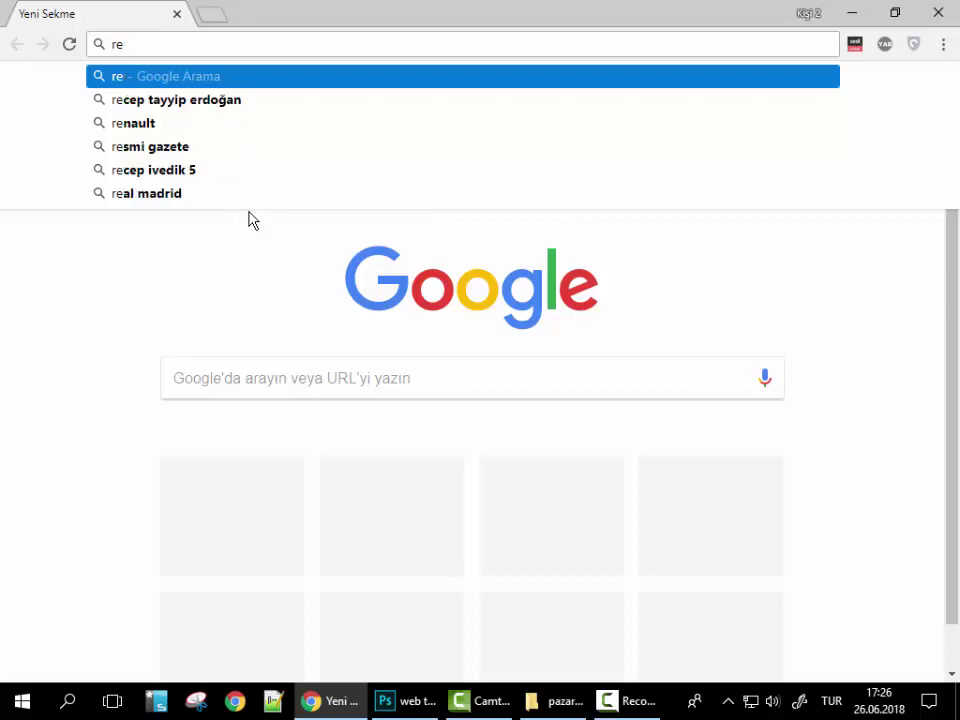
text(sim)
key(Return)
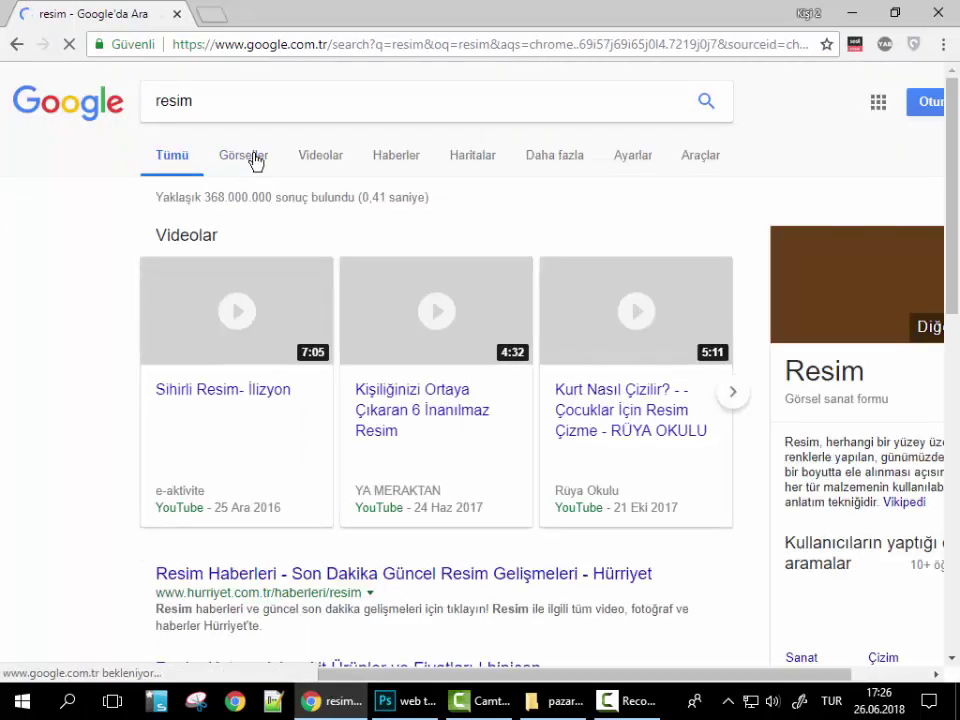
click(254, 160)
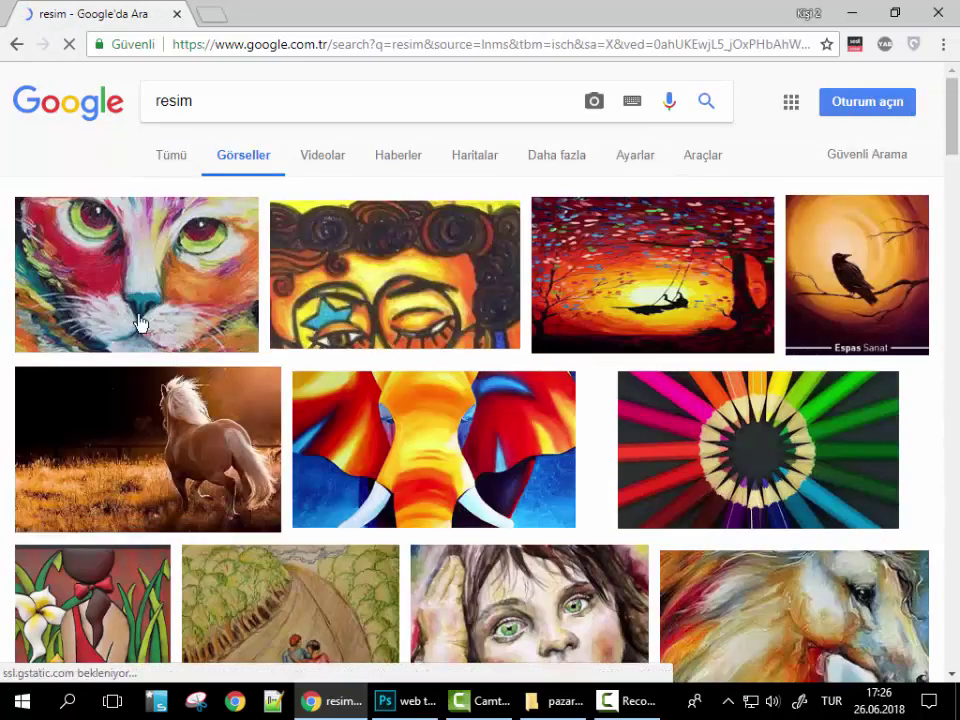
Search Google Images for 'hizmetler' and scroll through the results.
drag(229, 101, 125, 80)
text(h)
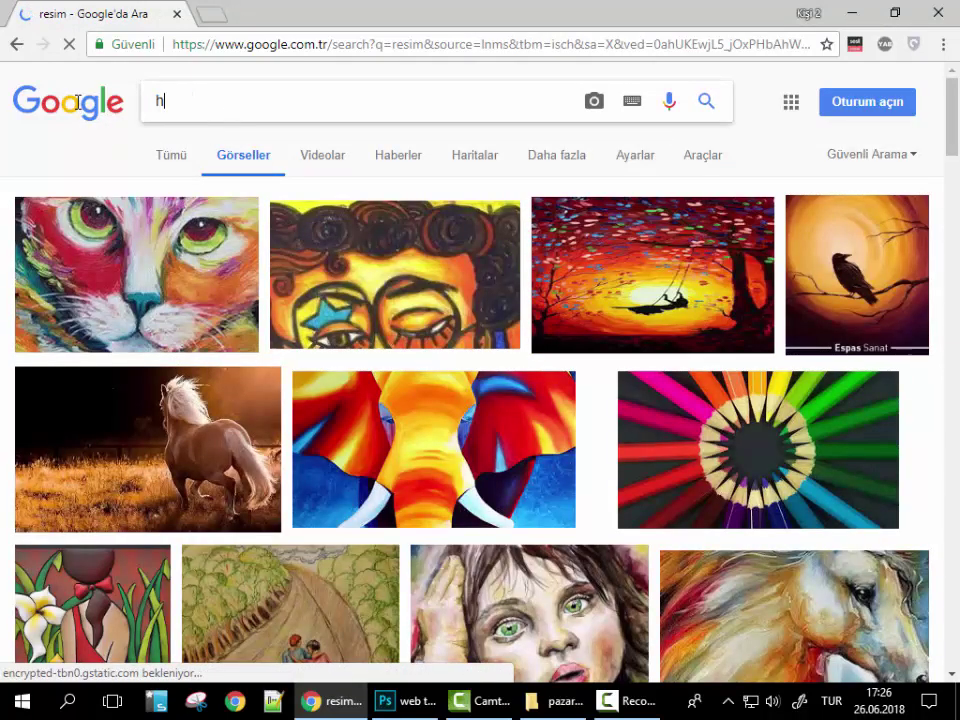
text(izmetl)
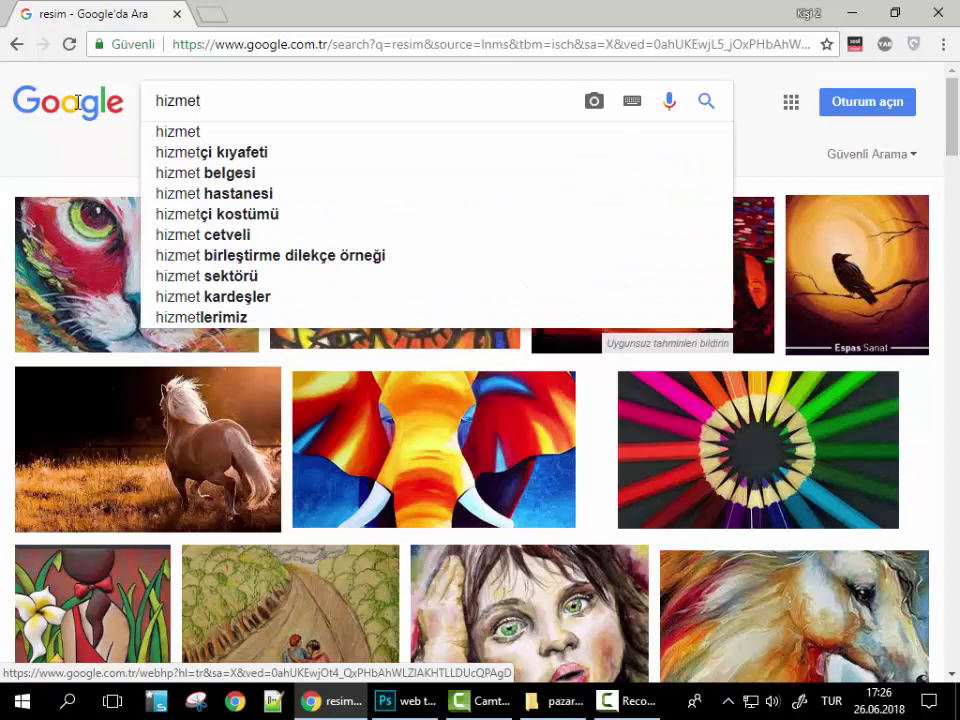
text(er)
key(Return)
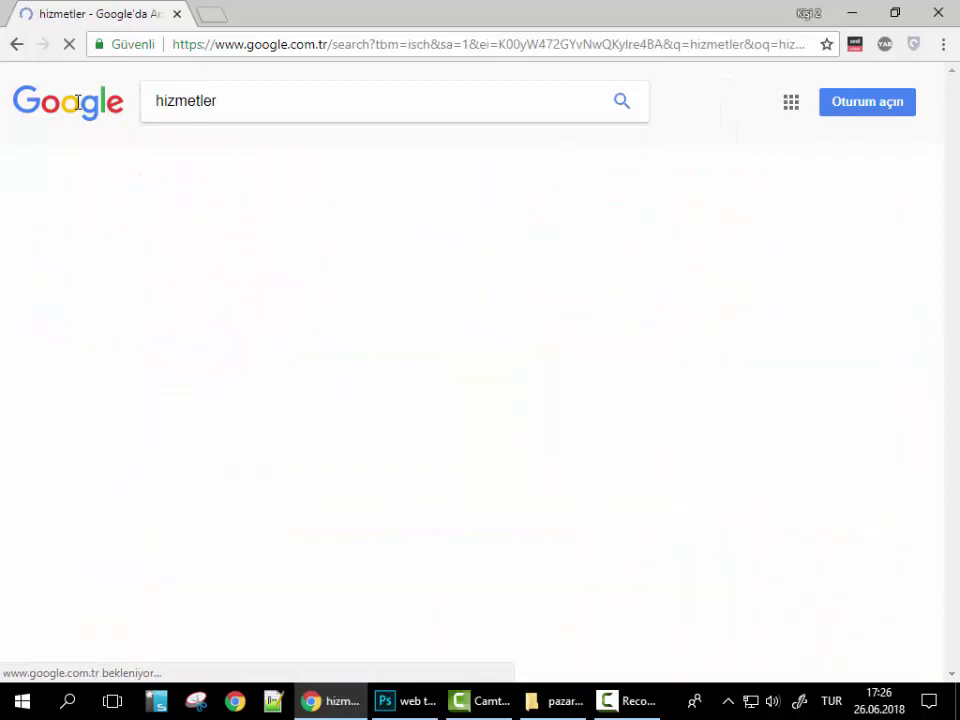
scroll(261, 504, down, 3)
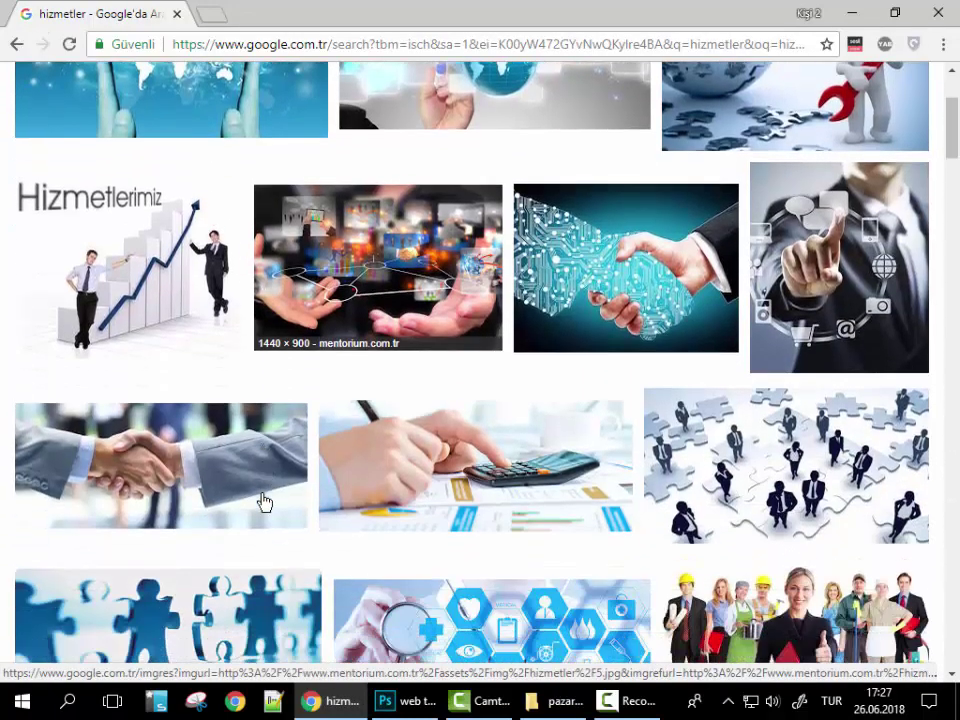
scroll(335, 488, down, 2)
scroll(335, 477, down, 1)
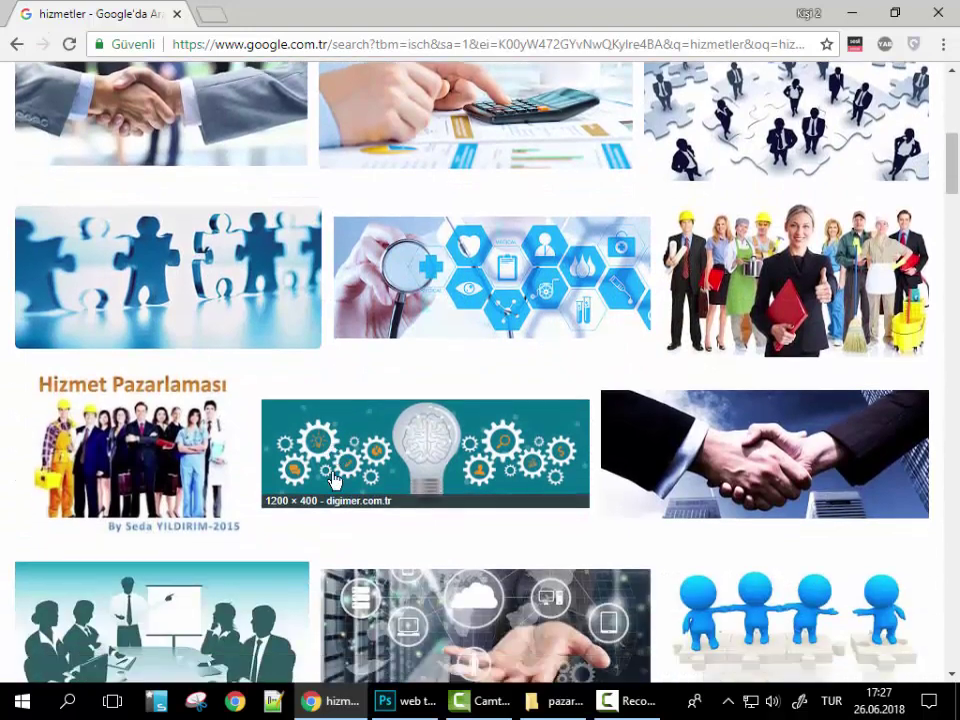
scroll(333, 480, down, 1)
scroll(332, 482, up, 4)
scroll(155, 275, up, 3)
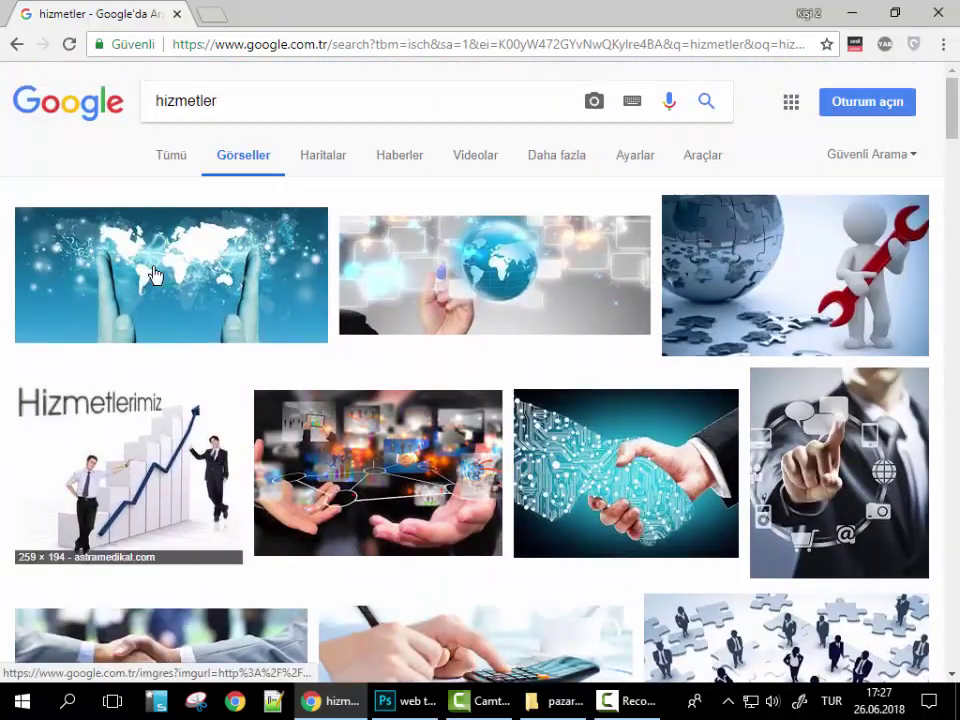
click(233, 101)
double_click(155, 110)
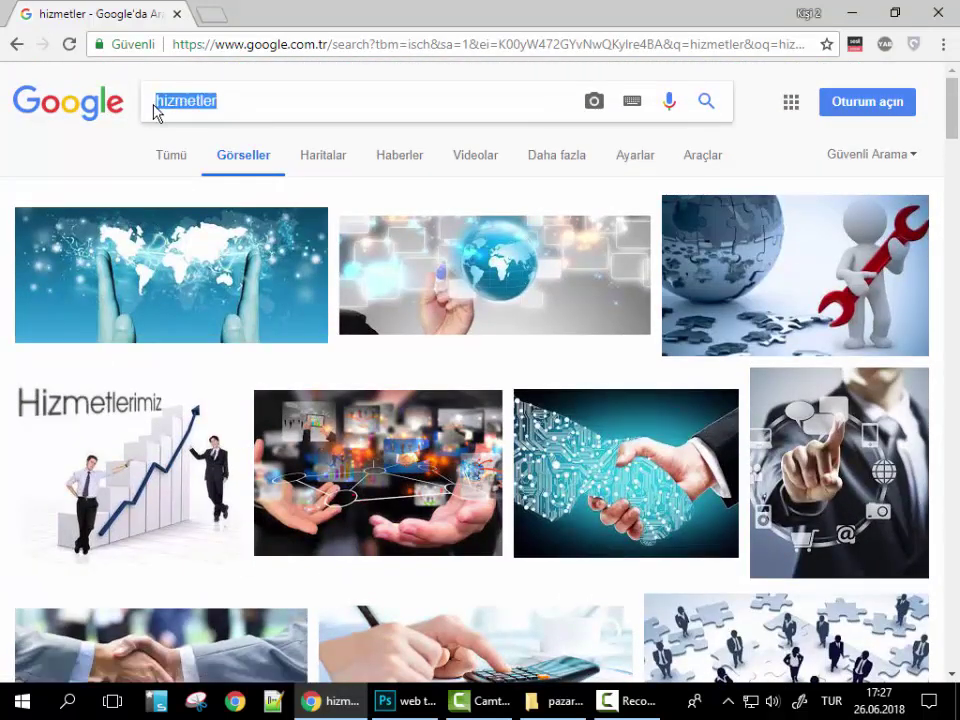
Search images for 'seo' and open the SEO Process image's source page.
text(seo)
key(Return)
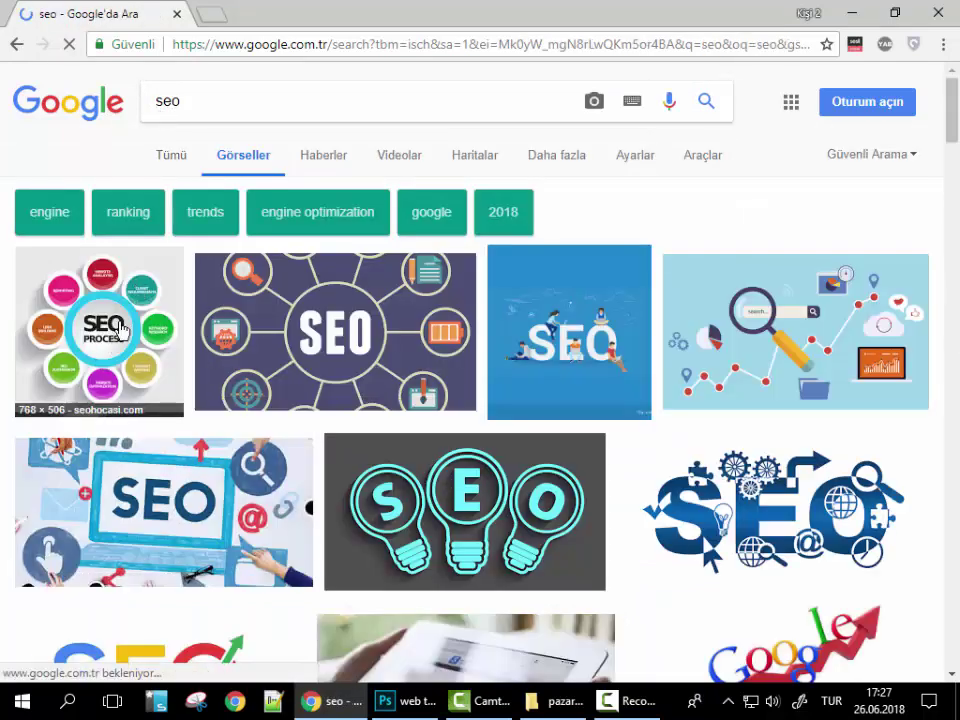
click(117, 322)
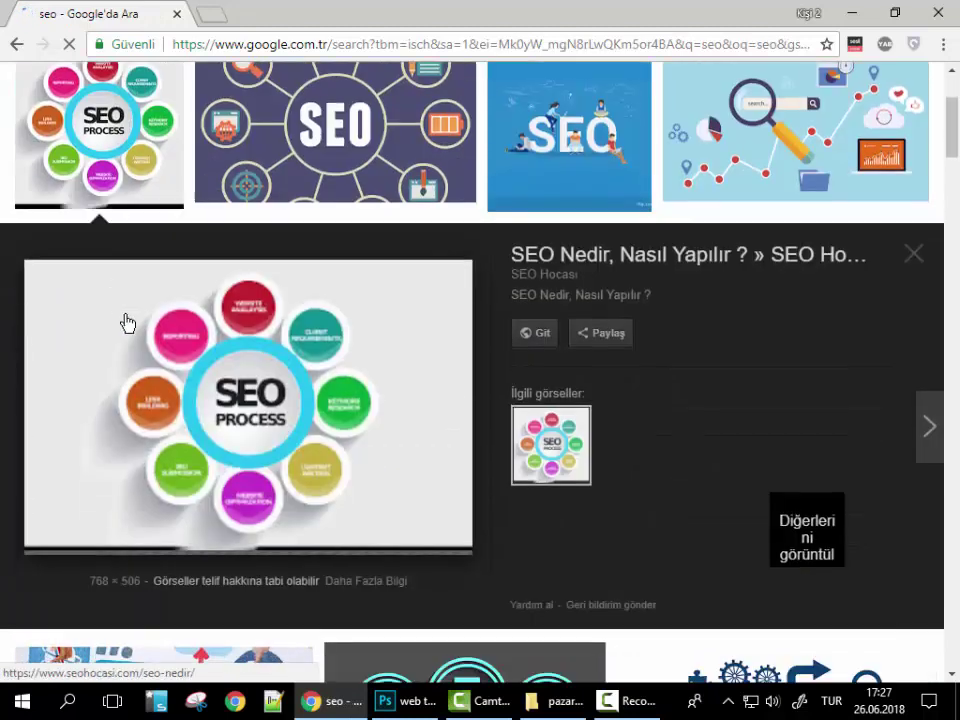
click(544, 343)
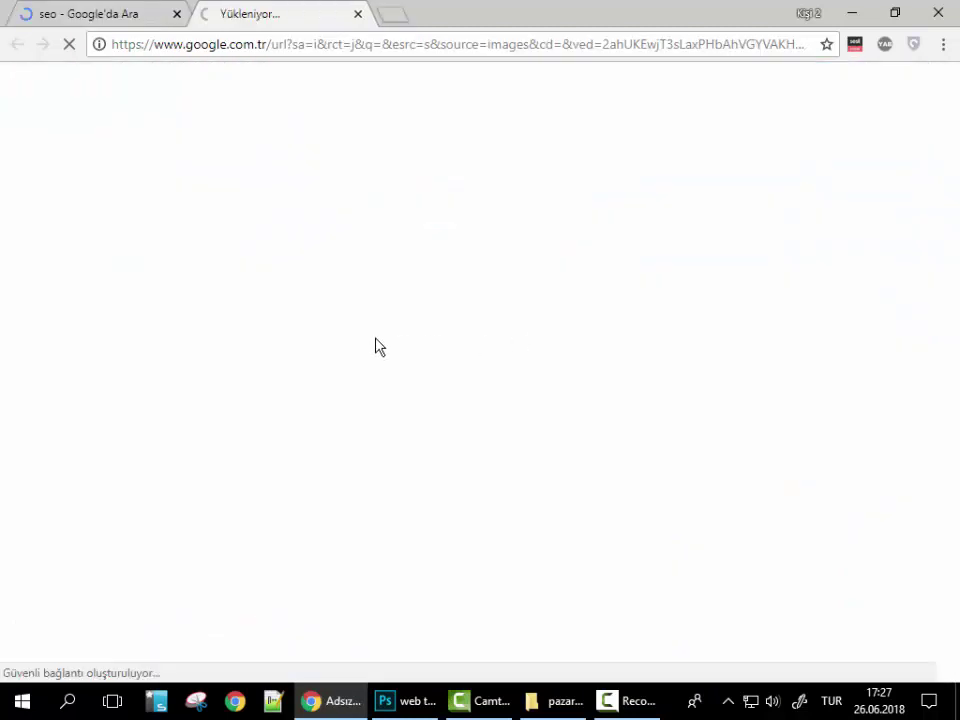
click(117, 10)
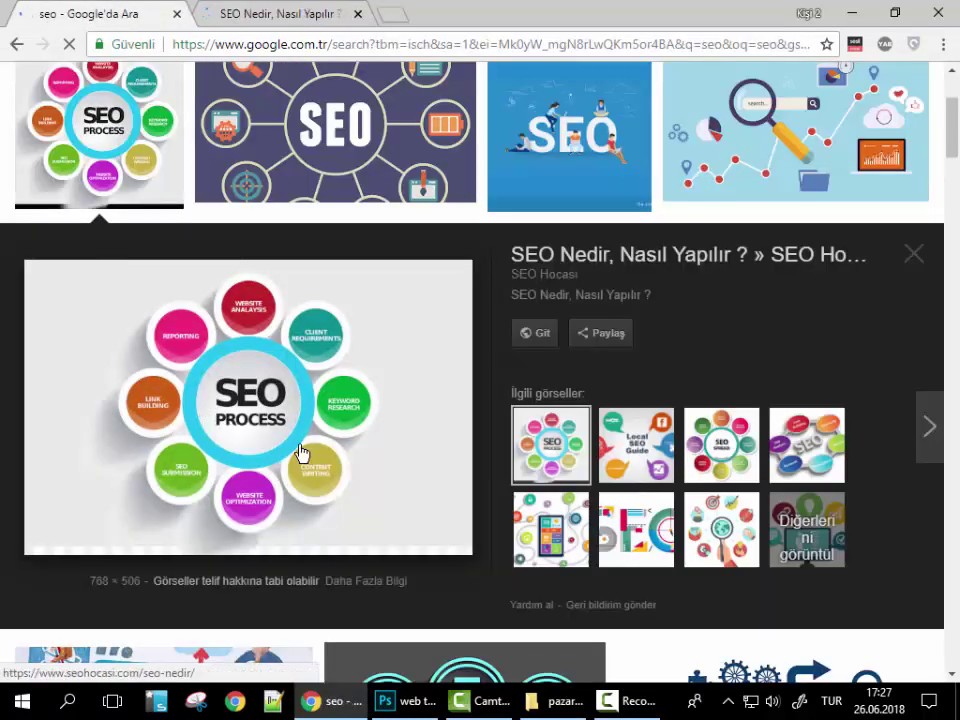
click(260, 13)
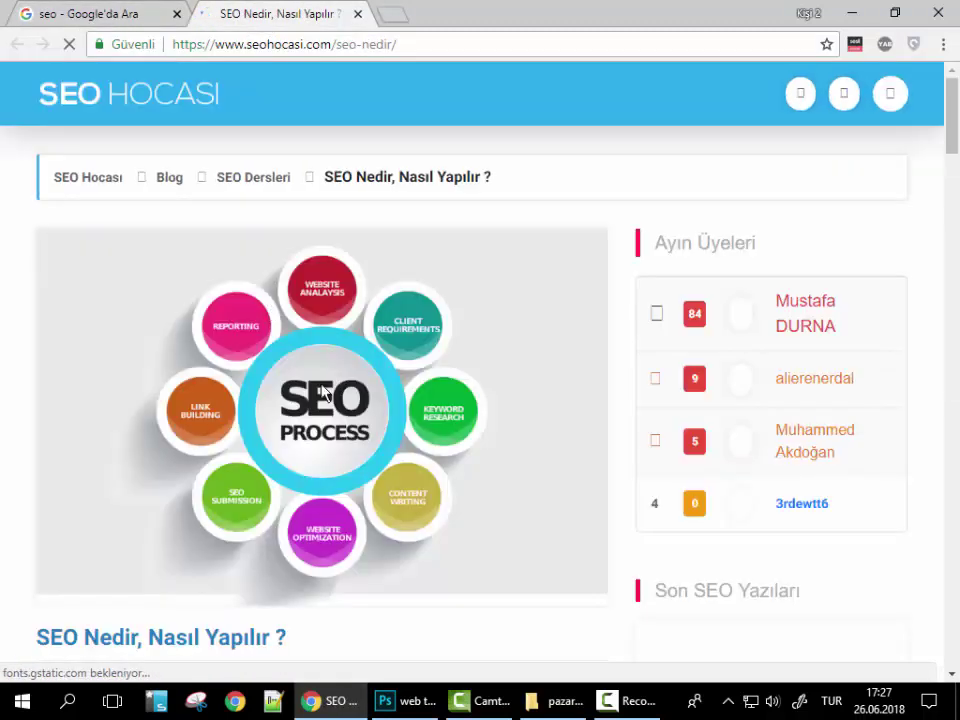
Save the SEO image to the Desktop as seo-nedir-28-768x506.png, then return to the results.
right_click(317, 393)
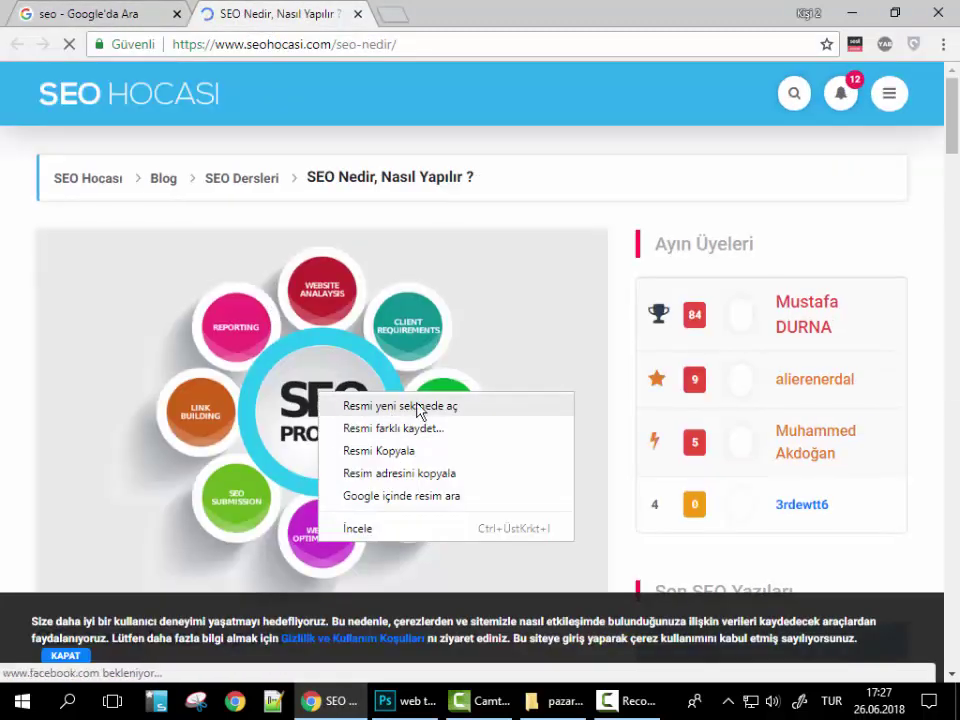
click(418, 431)
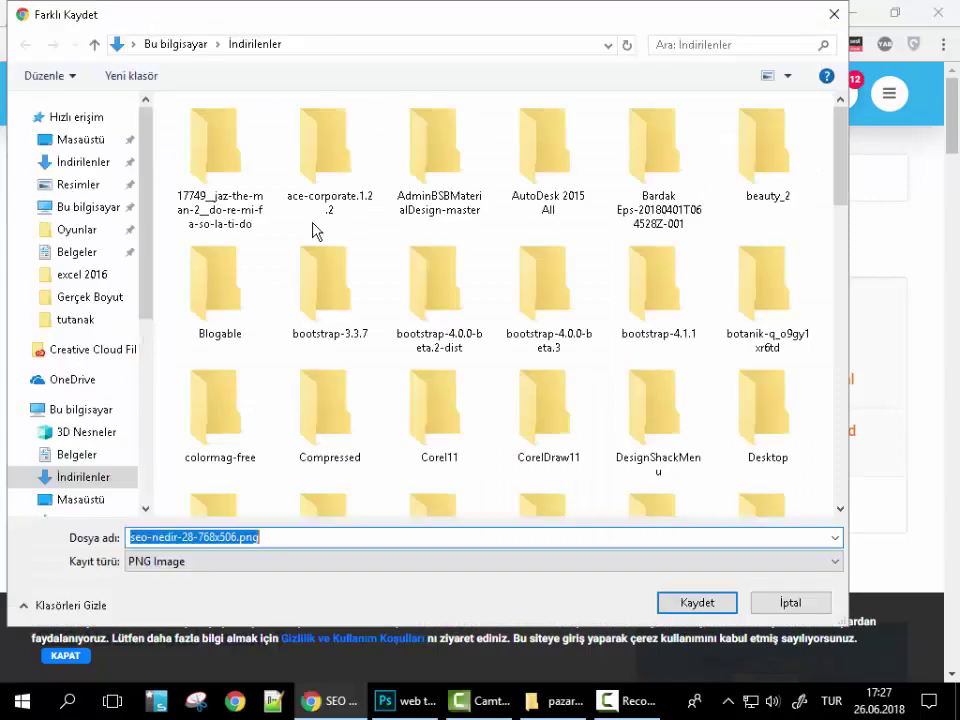
click(101, 145)
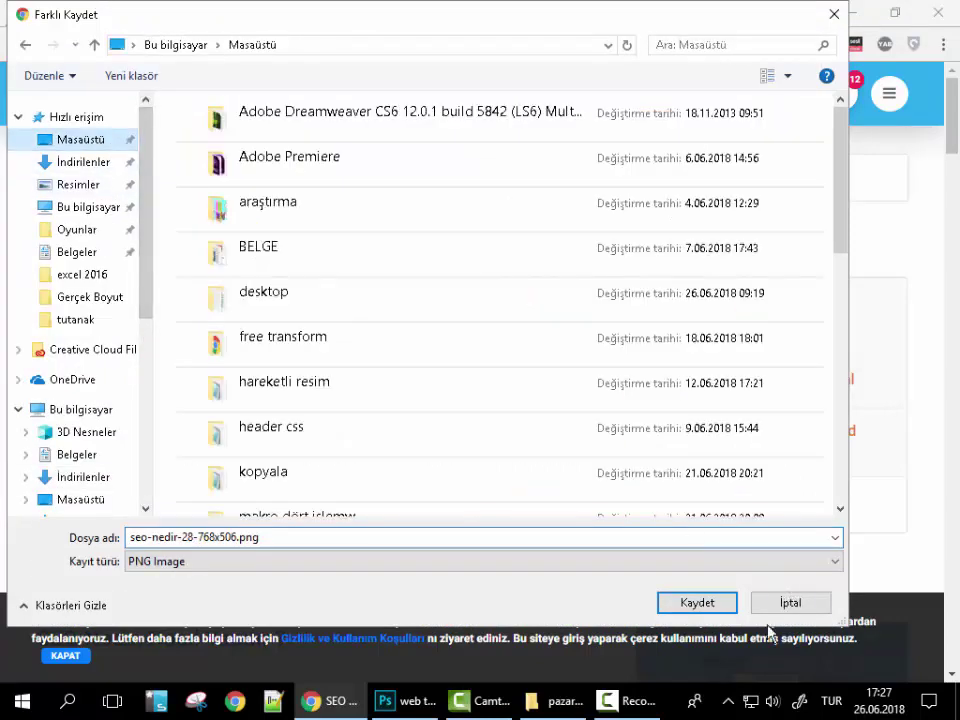
click(713, 606)
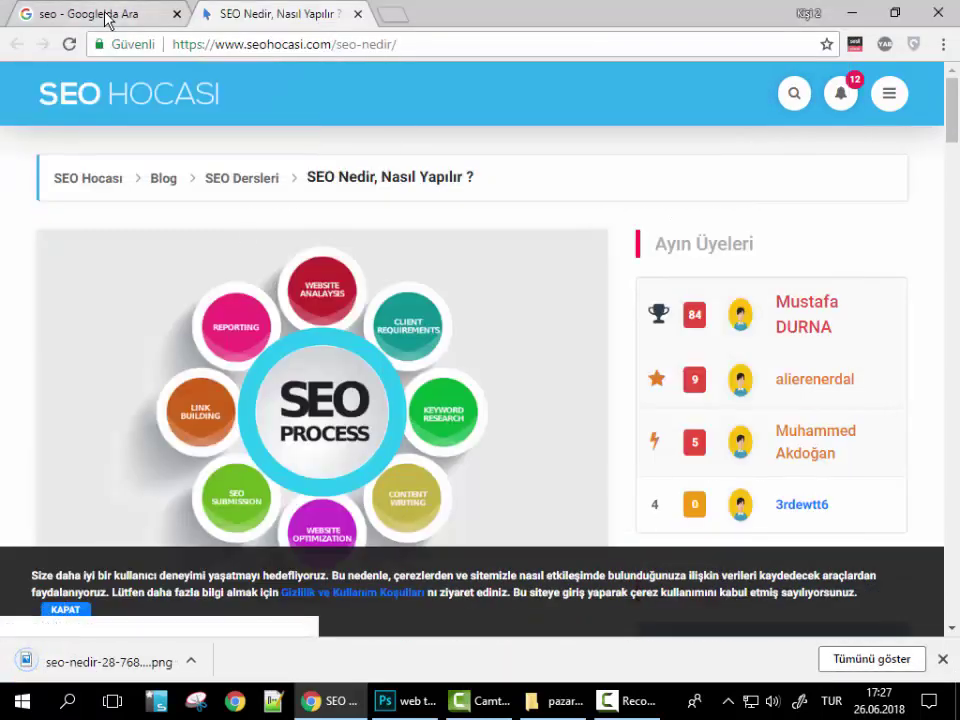
click(105, 16)
scroll(367, 433, up, 2)
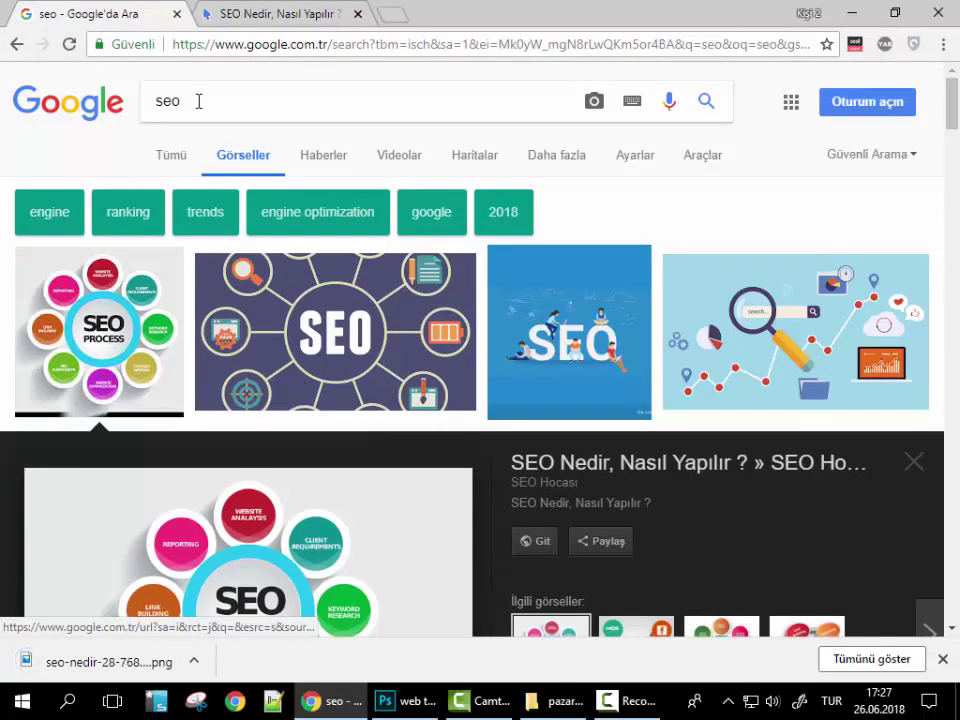
Search images for 'cms' and open the CMS laptop illustration's source page.
drag(198, 101, 146, 118)
text(cms)
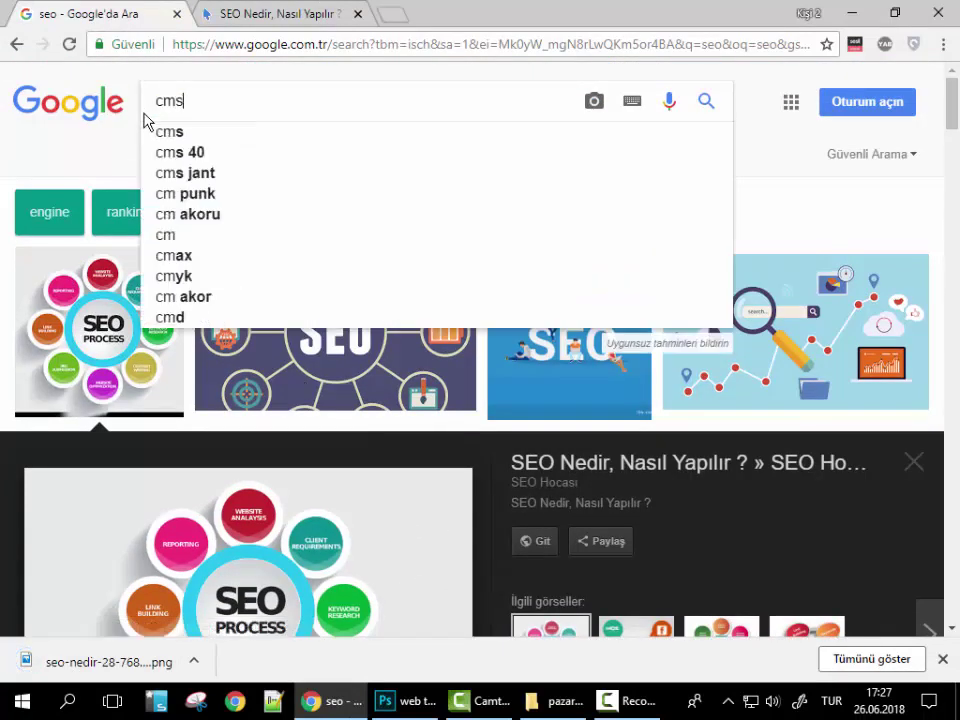
click(193, 132)
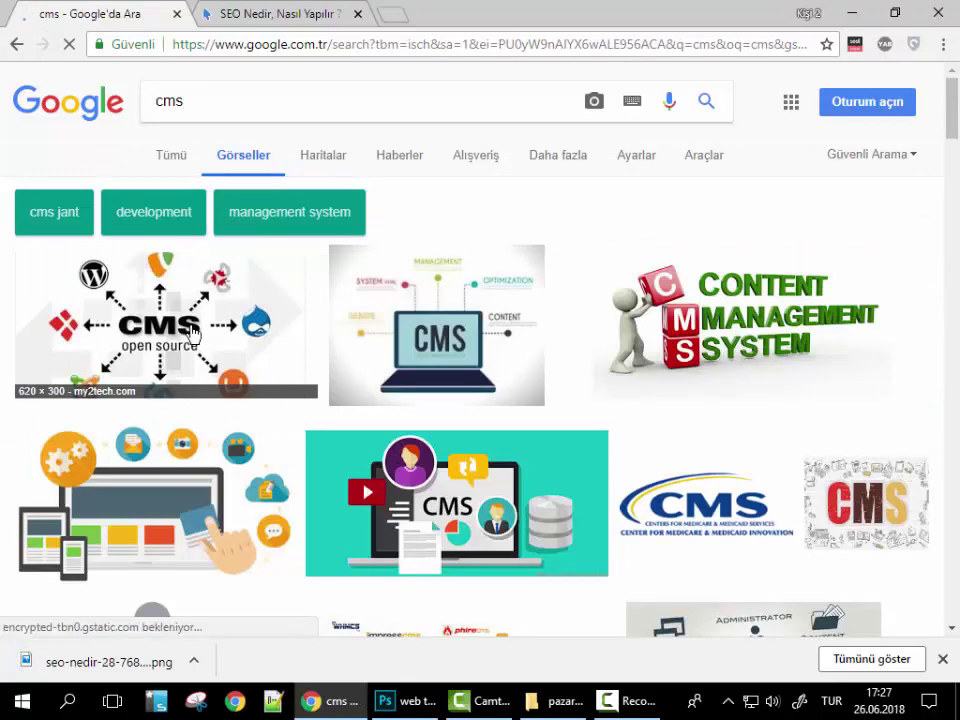
click(193, 332)
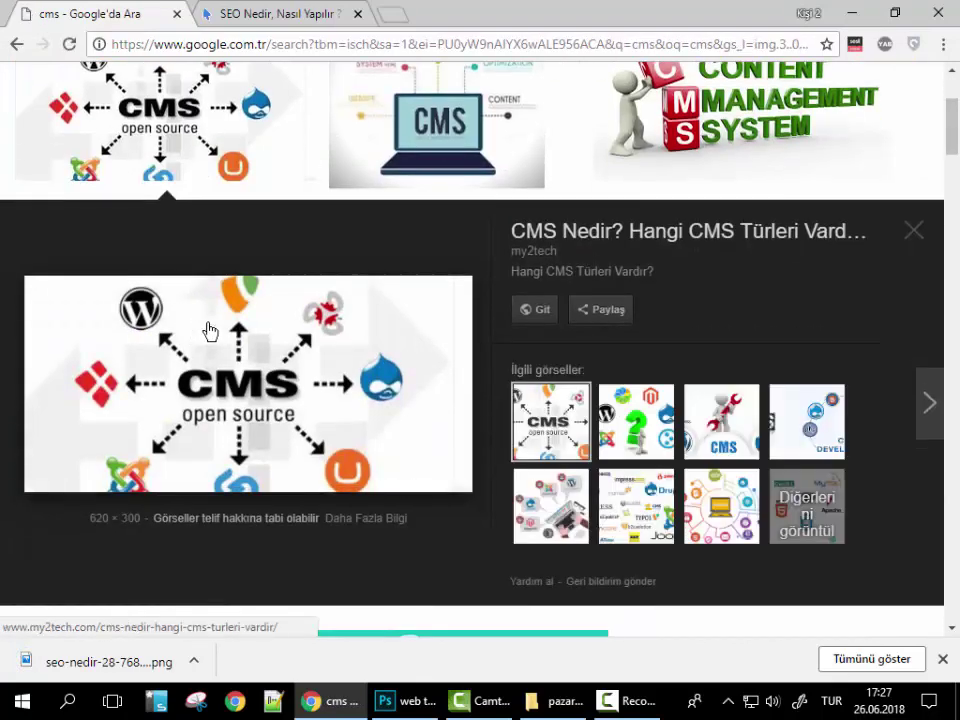
scroll(210, 332, up, 3)
click(437, 335)
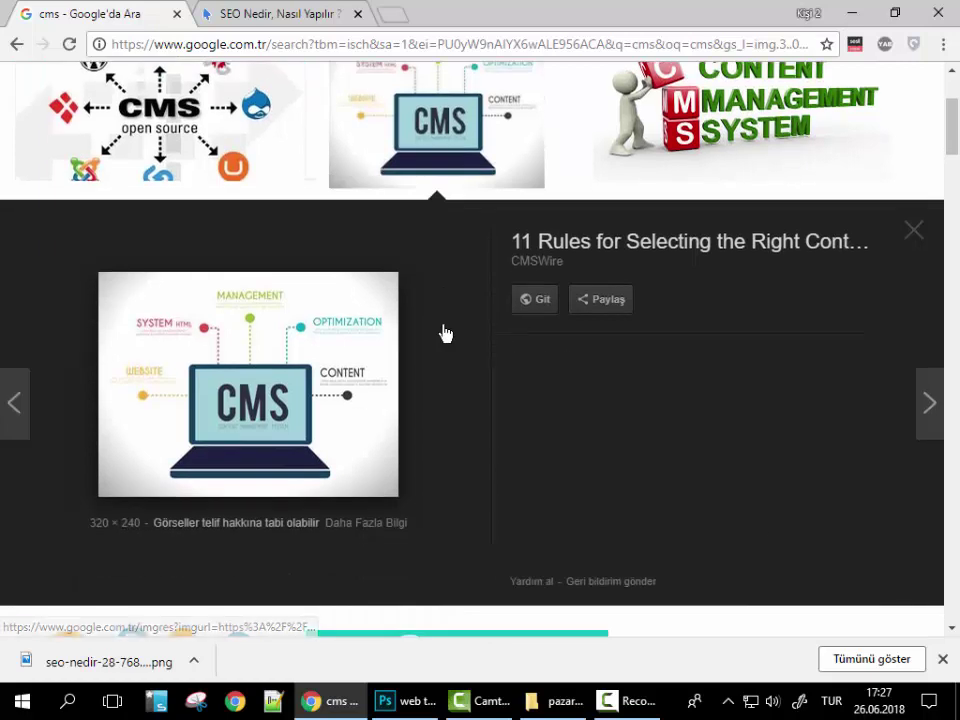
click(530, 300)
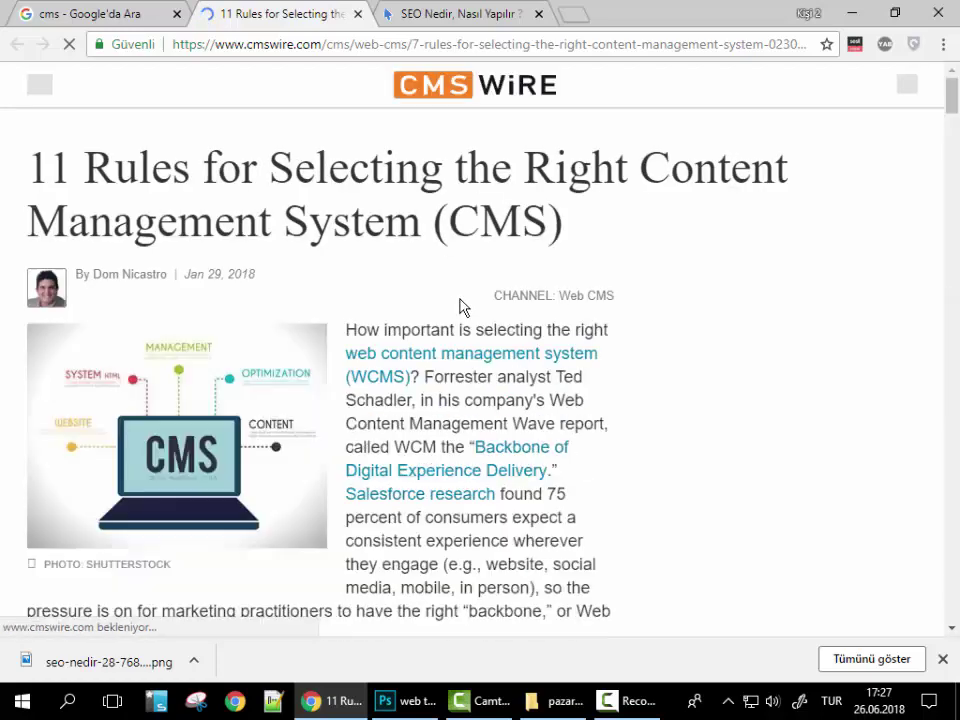
Save the CMS illustration as cms-selection.jpg and go back to the cms results.
right_click(190, 400)
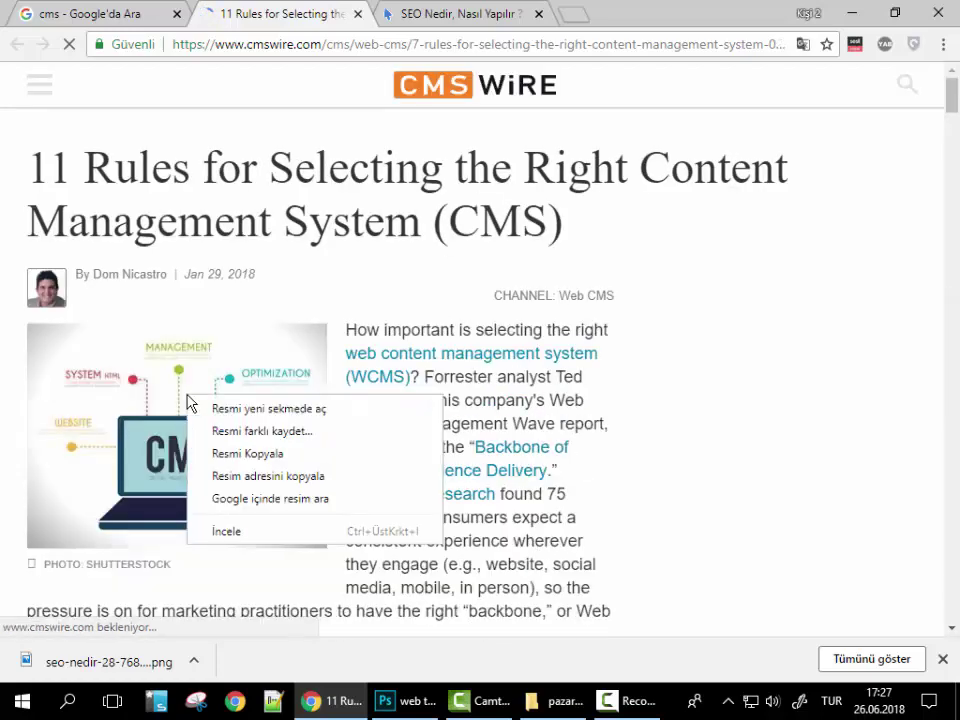
click(238, 430)
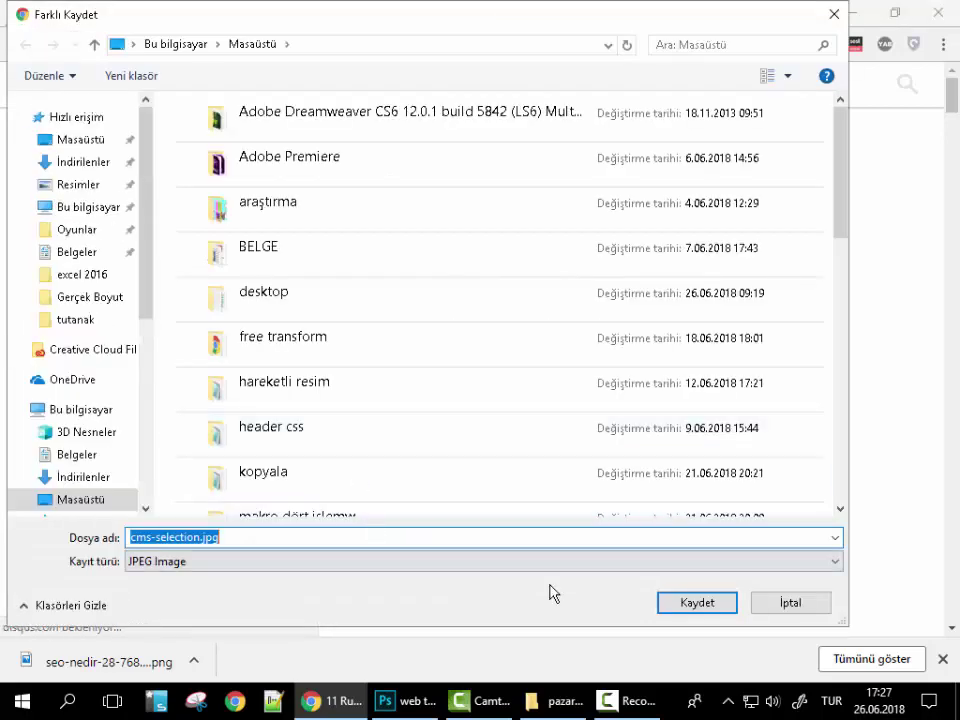
click(699, 600)
click(137, 12)
scroll(279, 336, up, 2)
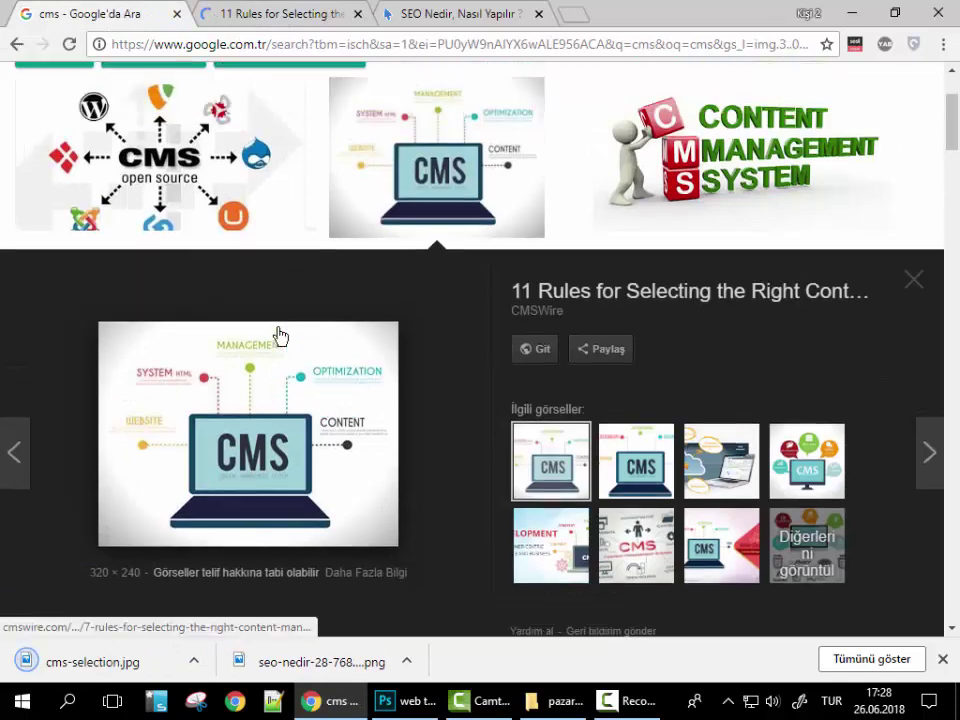
scroll(270, 250, up, 3)
drag(208, 100, 145, 105)
text(ad)
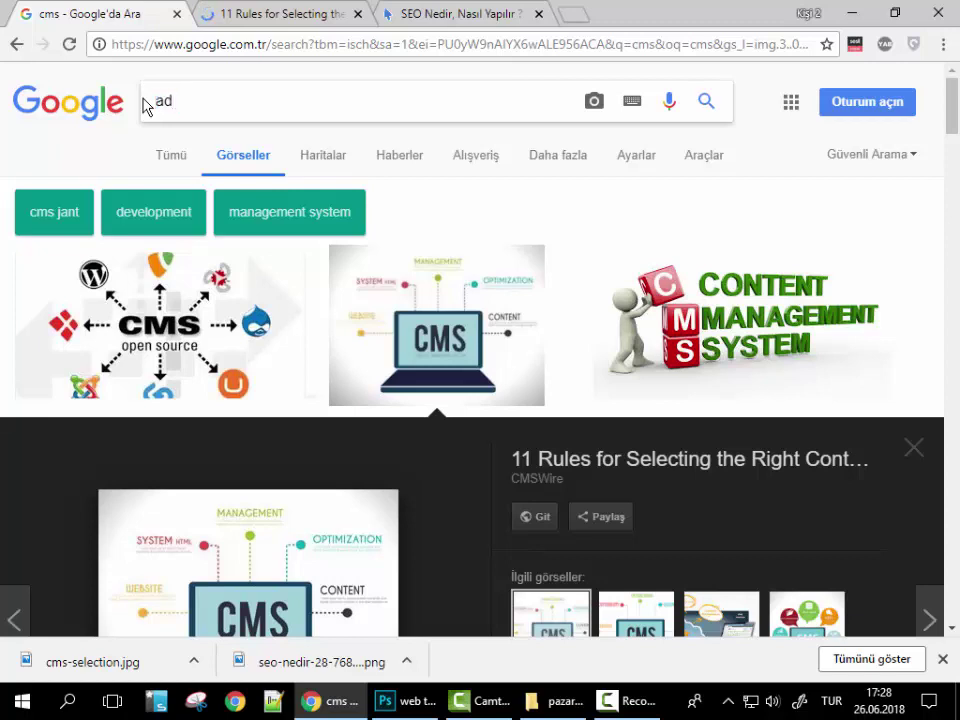
Search images for 'adwords' and open the laptop-and-magnifier illustration's source page.
text(wo)
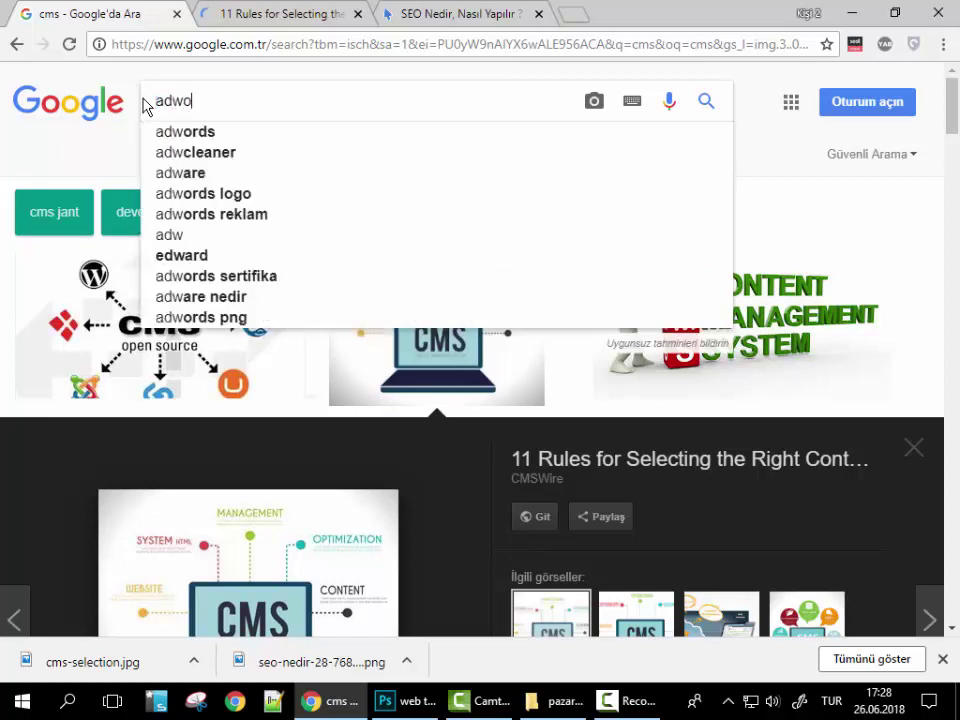
text(rds)
key(Return)
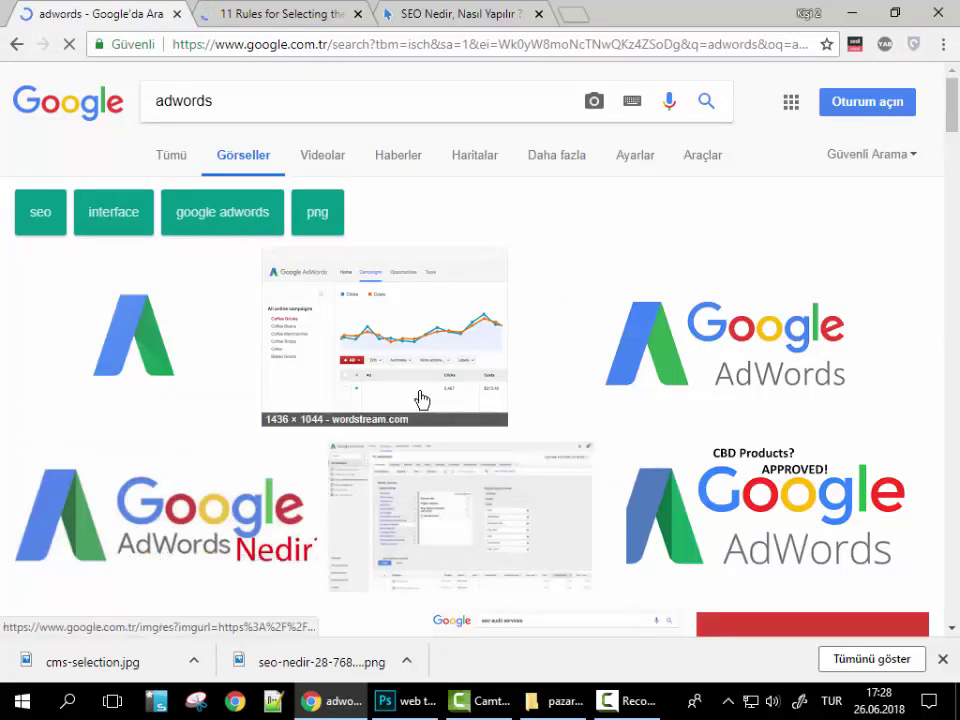
scroll(415, 420, down, 3)
scroll(403, 450, down, 2)
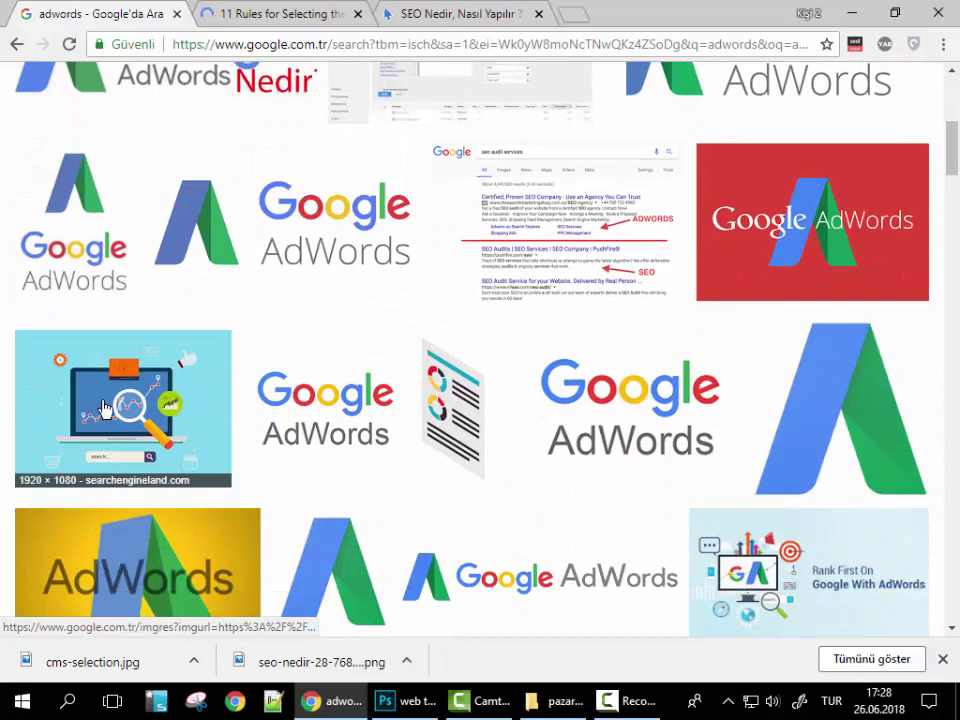
click(105, 409)
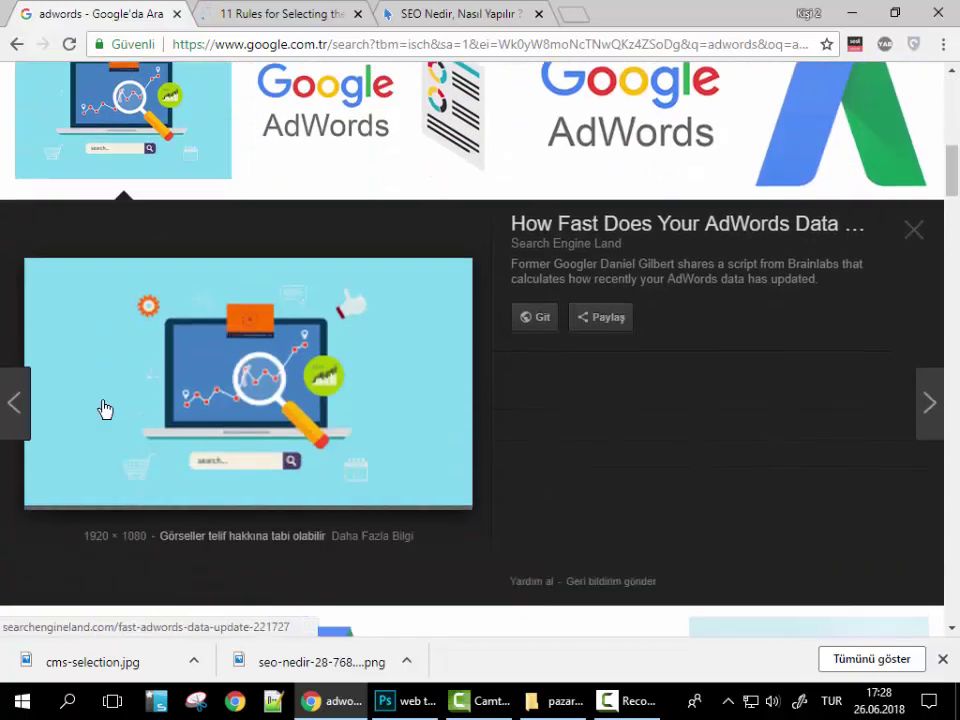
click(535, 320)
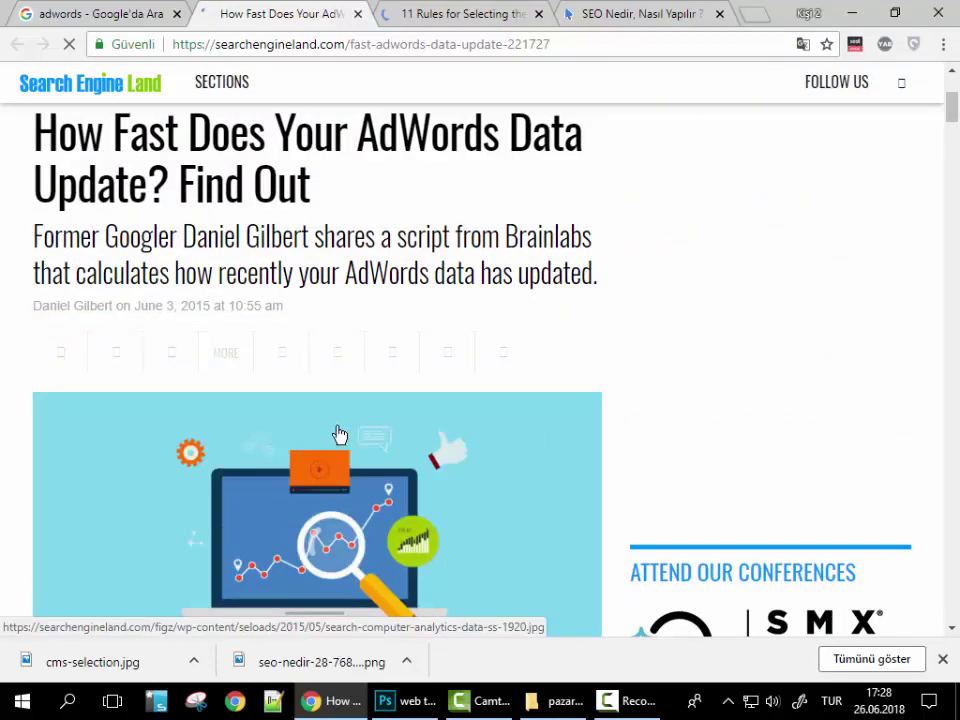
Save the article image as search-computer-analytics-data-ss-1920-800x450.jpg and return to the results.
scroll(333, 496, down, 3)
right_click(332, 488)
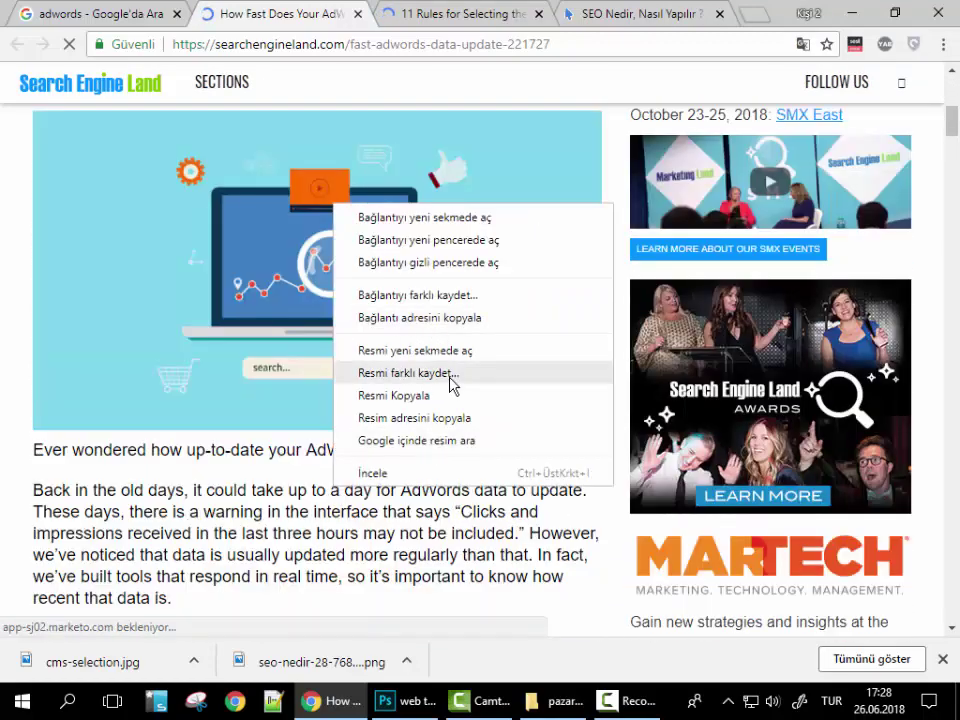
click(425, 373)
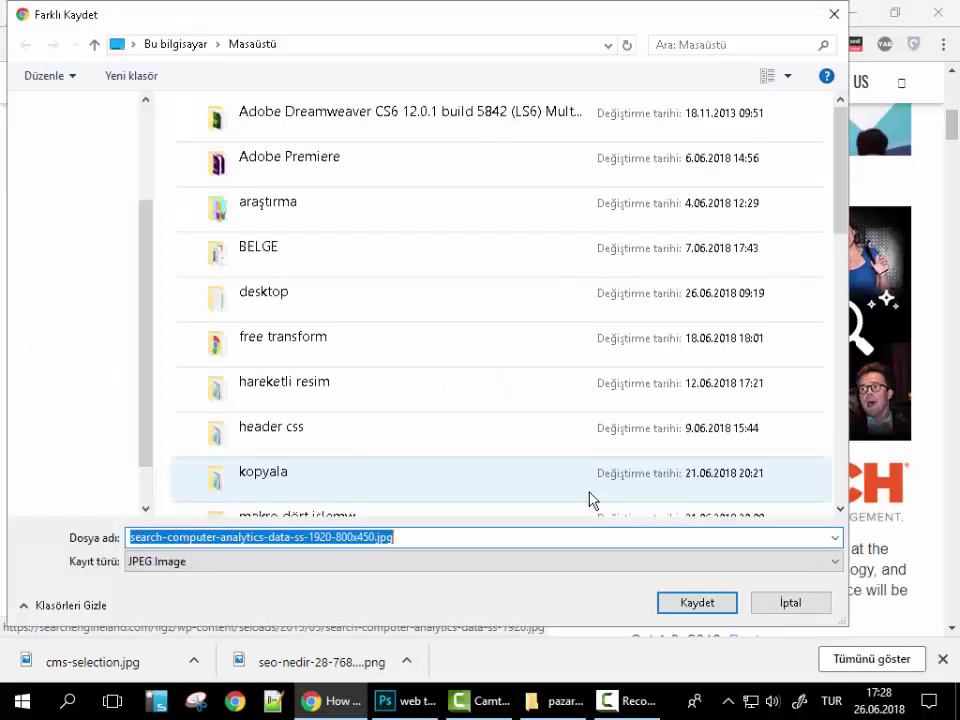
click(708, 604)
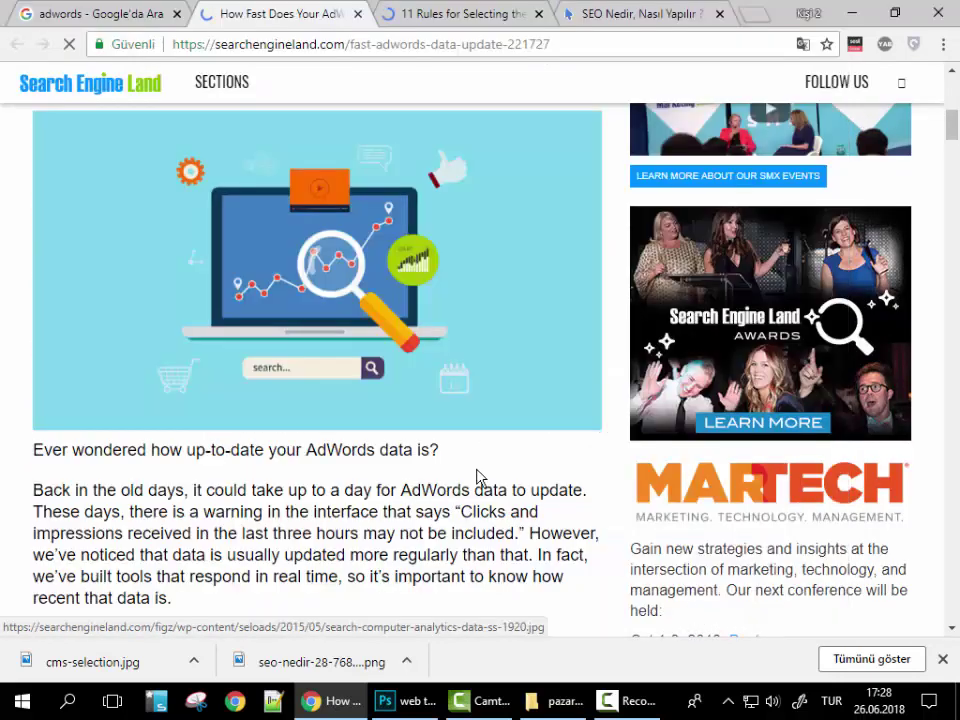
click(108, 16)
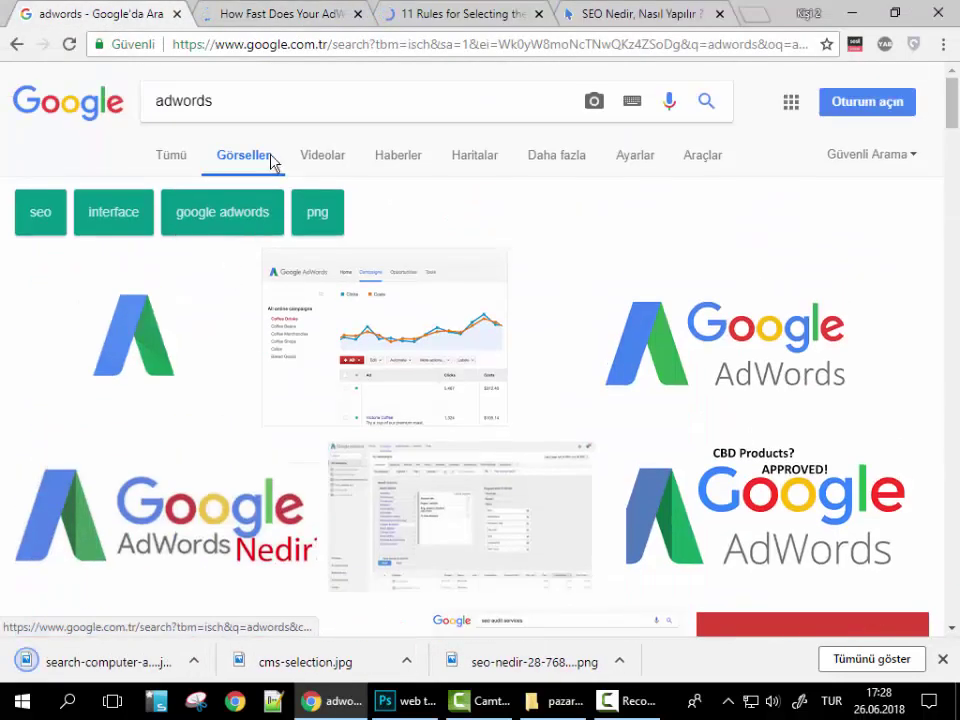
key(ctrl+a)
Search Google Images for 'mobil app'.
text(m)
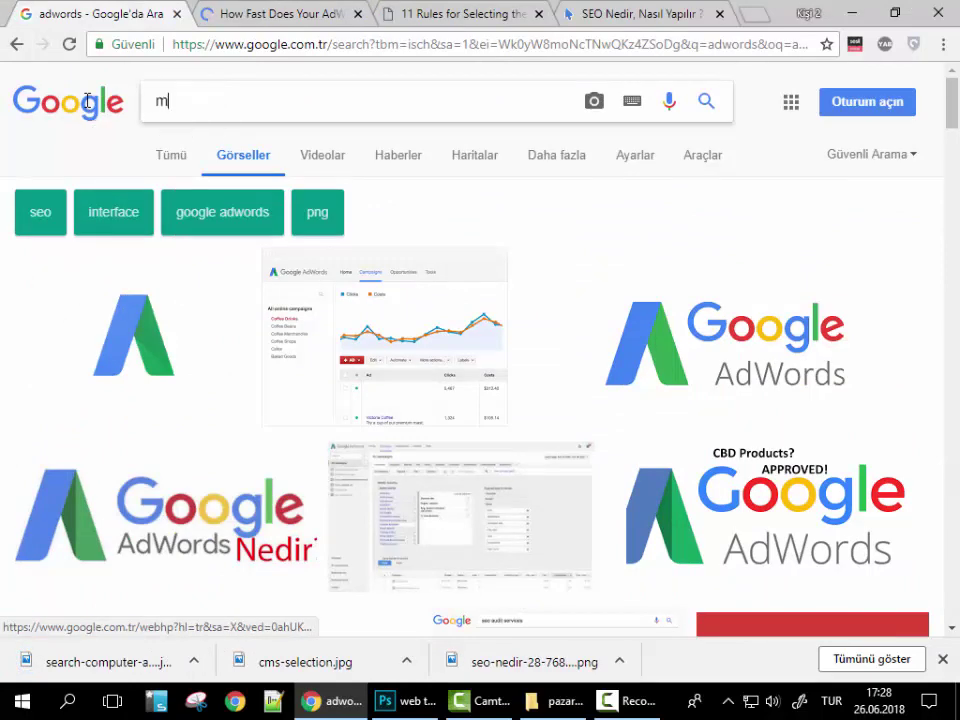
text(obil)
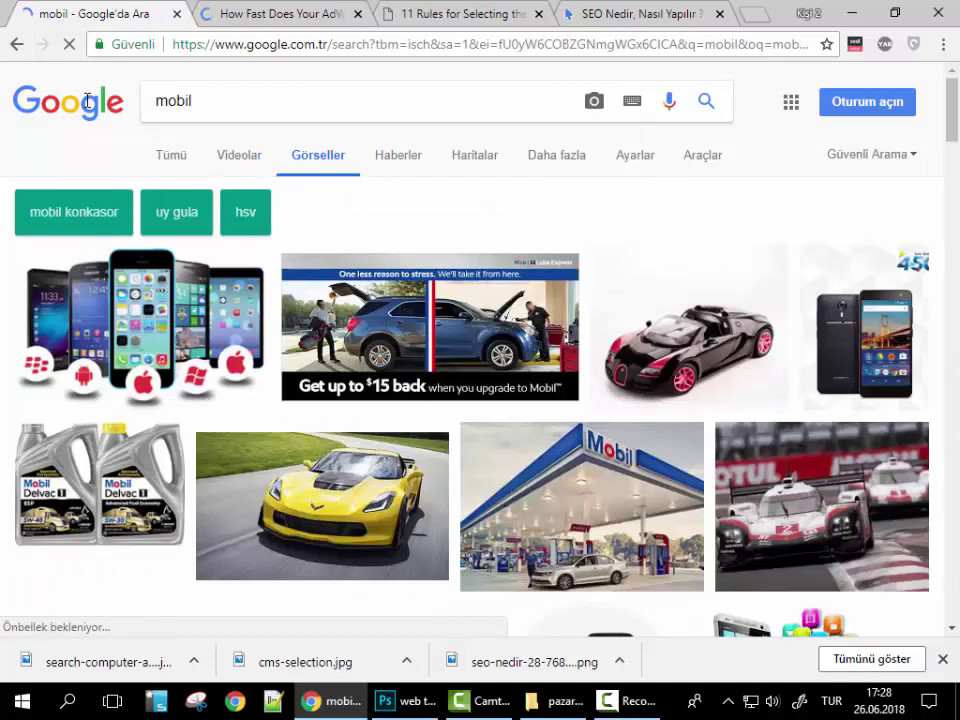
scroll(87, 100, down, 5)
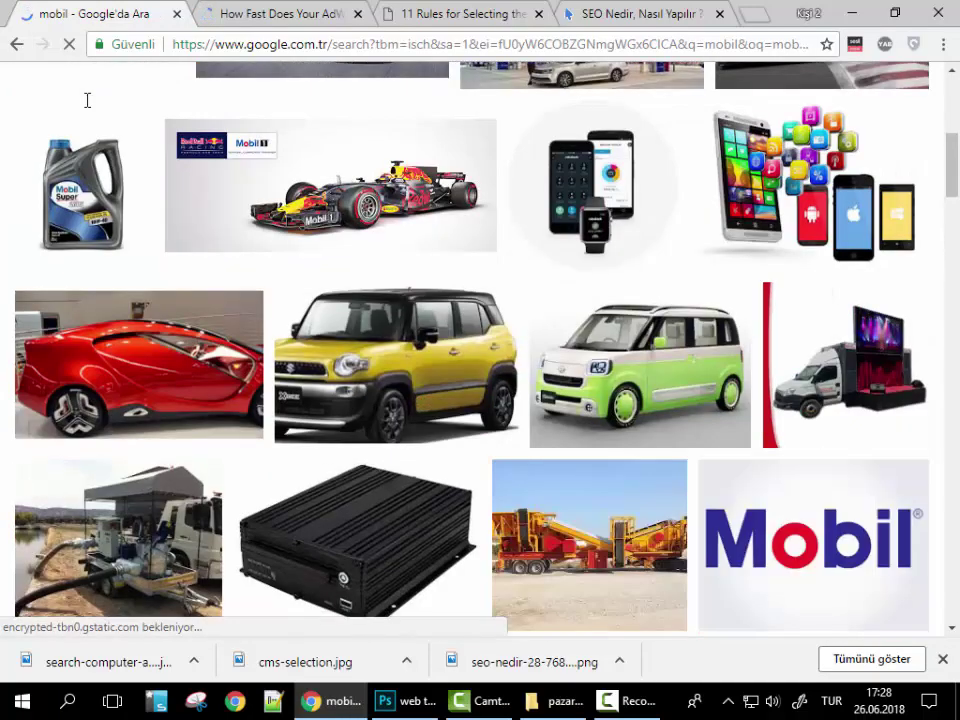
scroll(87, 100, up, 2)
scroll(87, 100, up, 3)
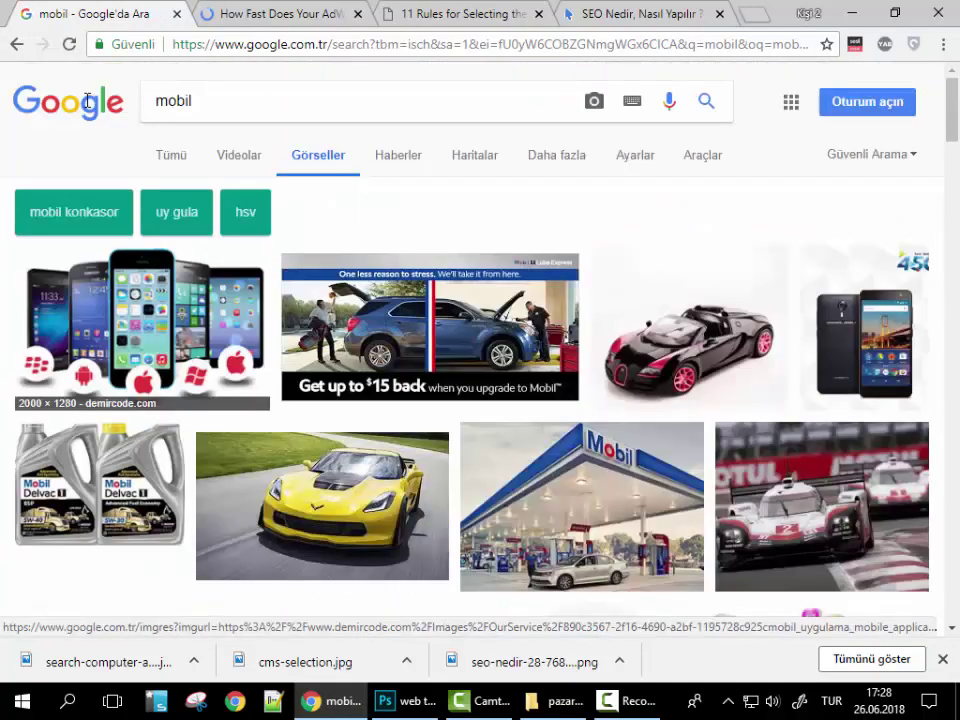
click(232, 113)
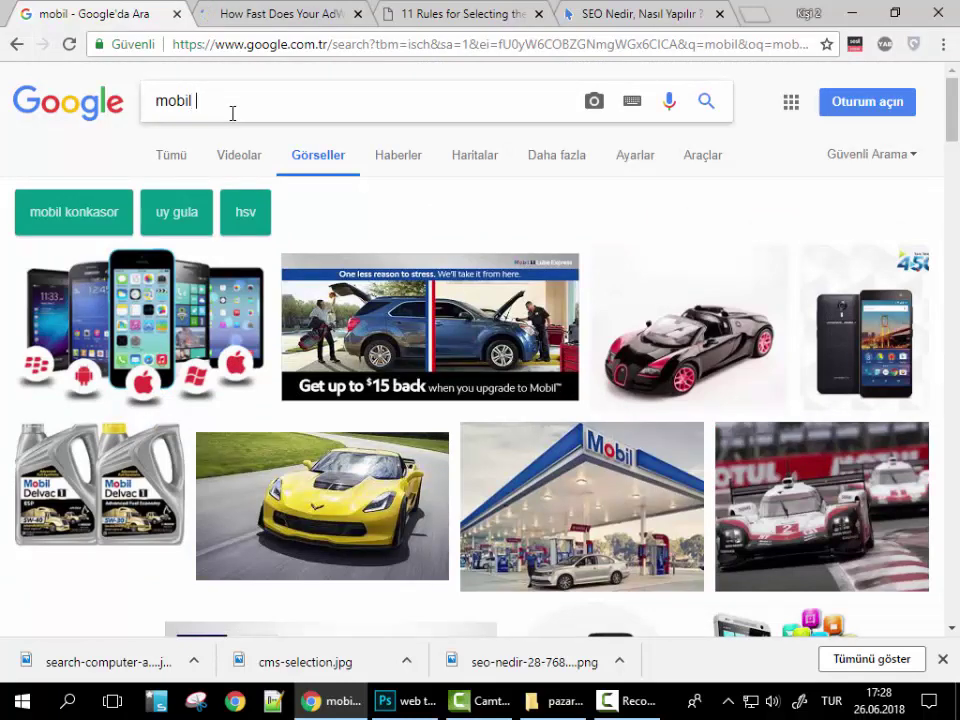
text(app)
key(Return)
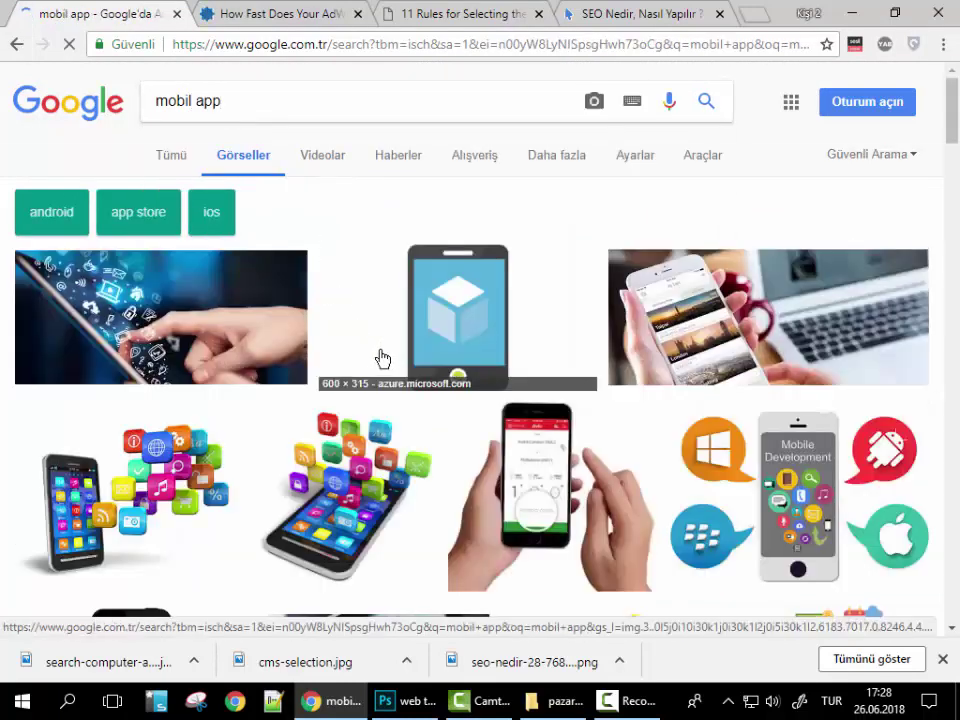
Open the Mobile Development image's source page on perspektifyazilim.com.
scroll(307, 443, down, 1)
scroll(320, 438, down, 2)
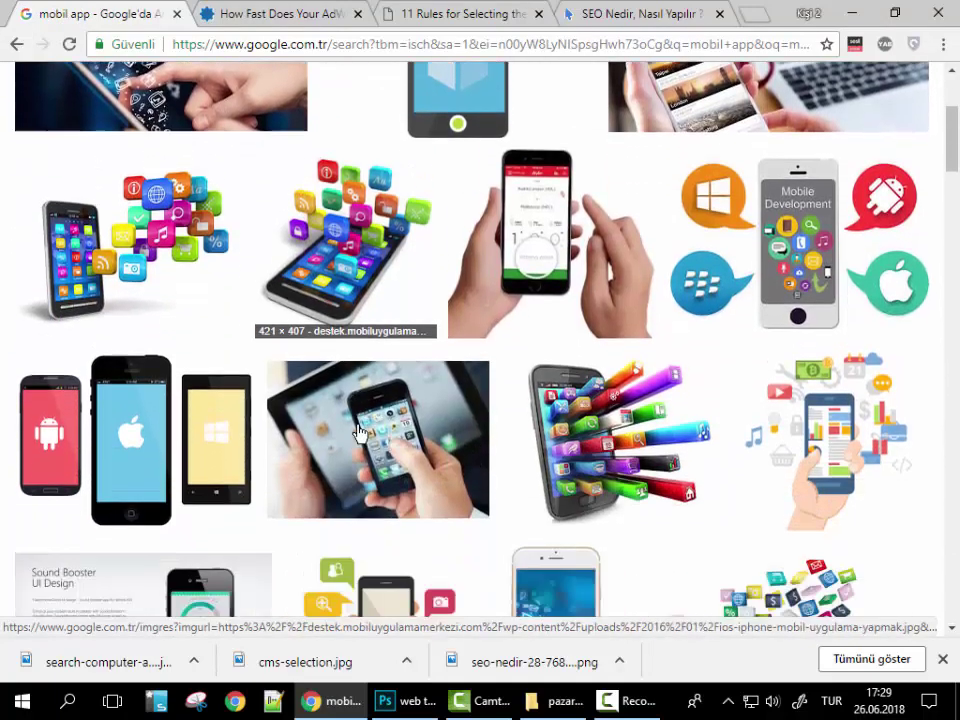
scroll(355, 434, down, 1)
scroll(360, 420, up, 2)
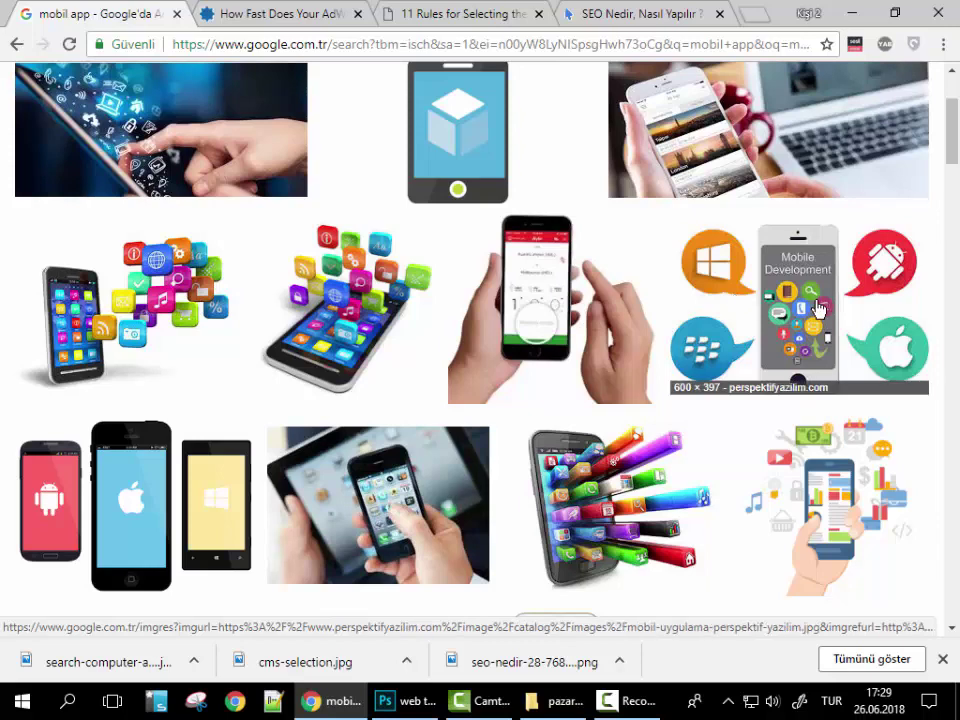
click(813, 302)
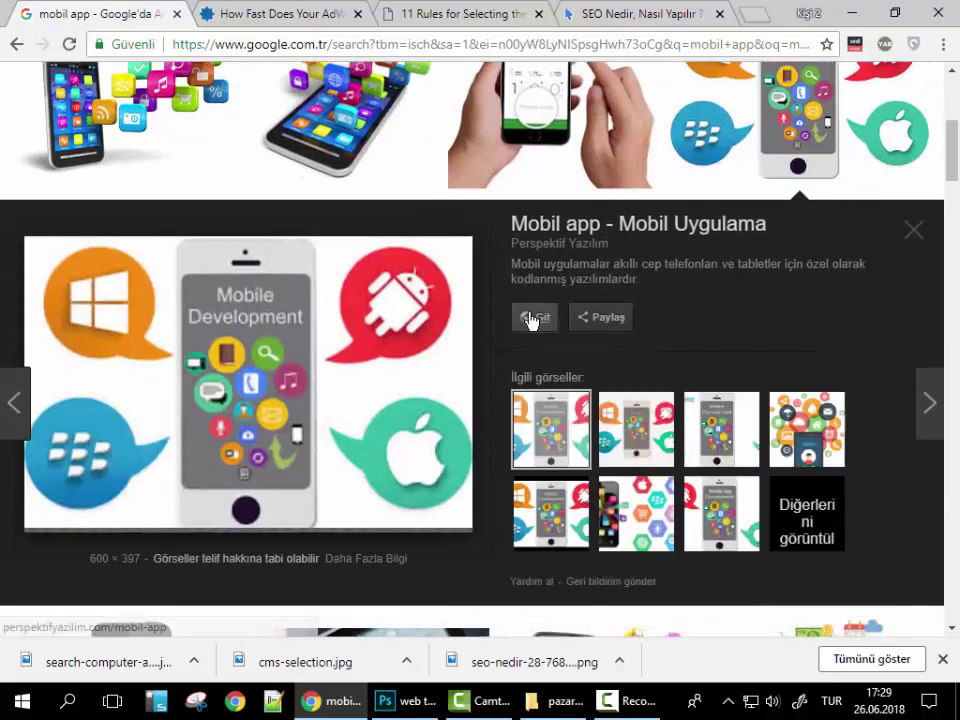
click(530, 316)
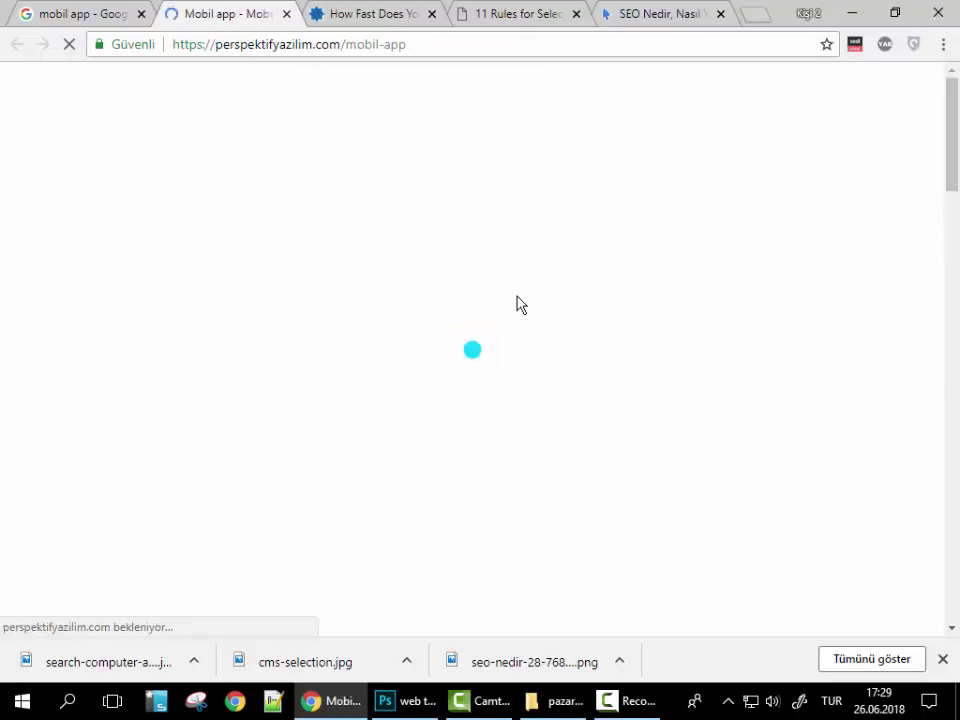
Open the Mobile Development image in its own tab and save it as mobil-uygulama-perspektif-yazilim.jpg.
scroll(300, 440, down, 2)
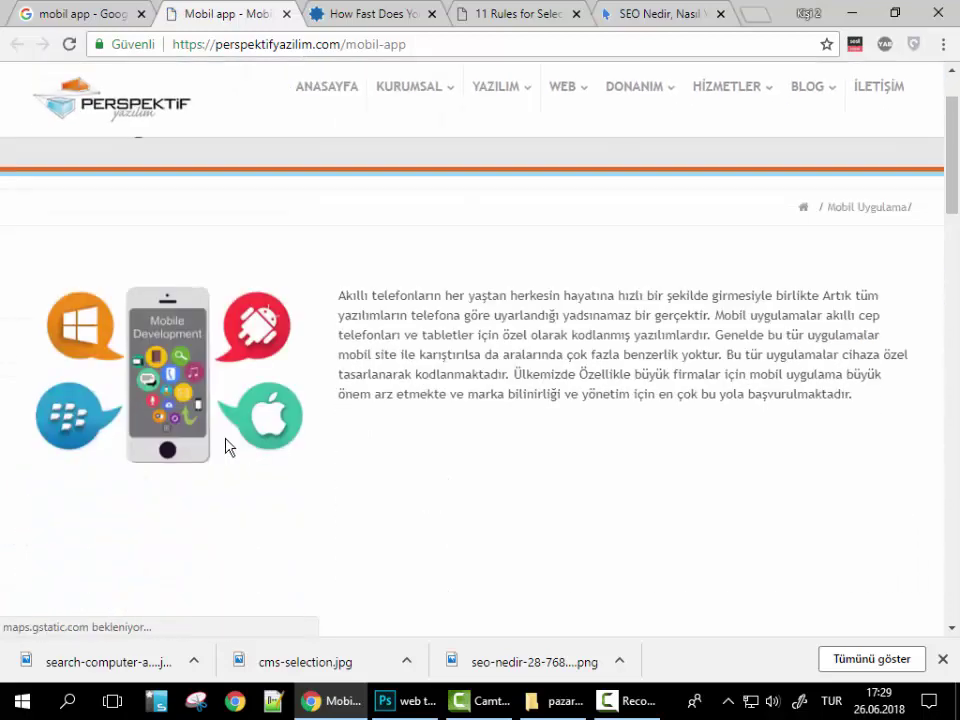
right_click(175, 380)
click(245, 391)
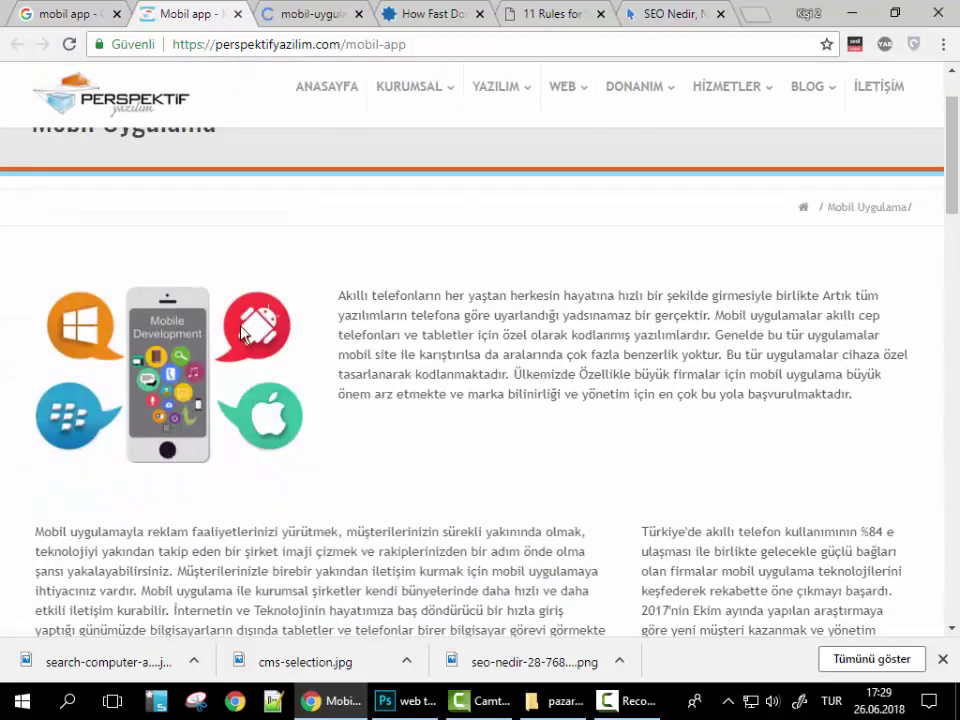
click(317, 20)
right_click(409, 336)
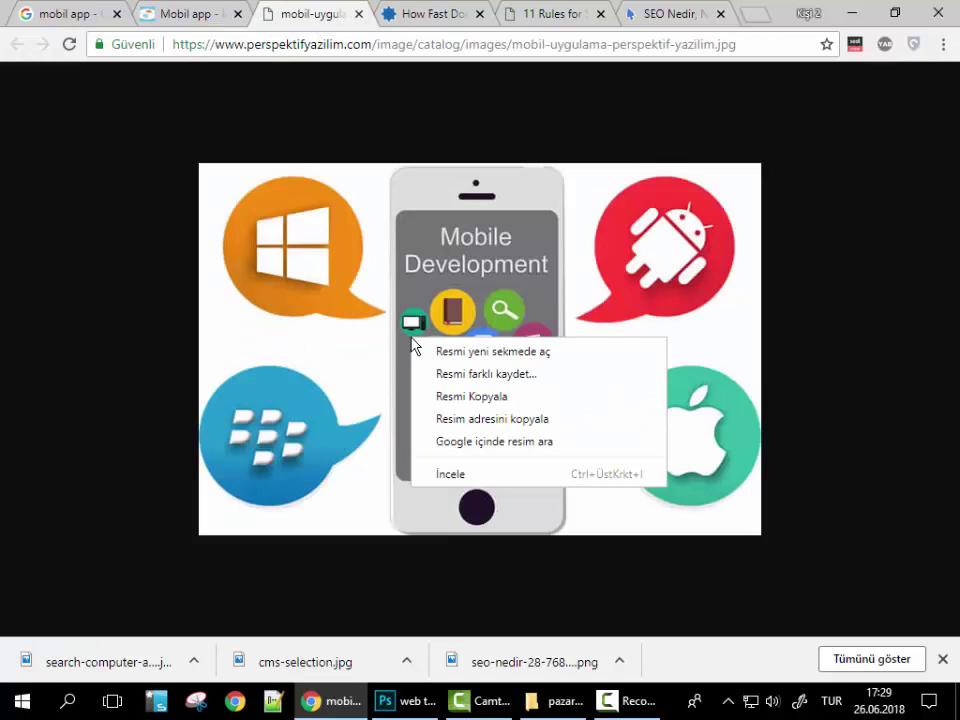
click(480, 381)
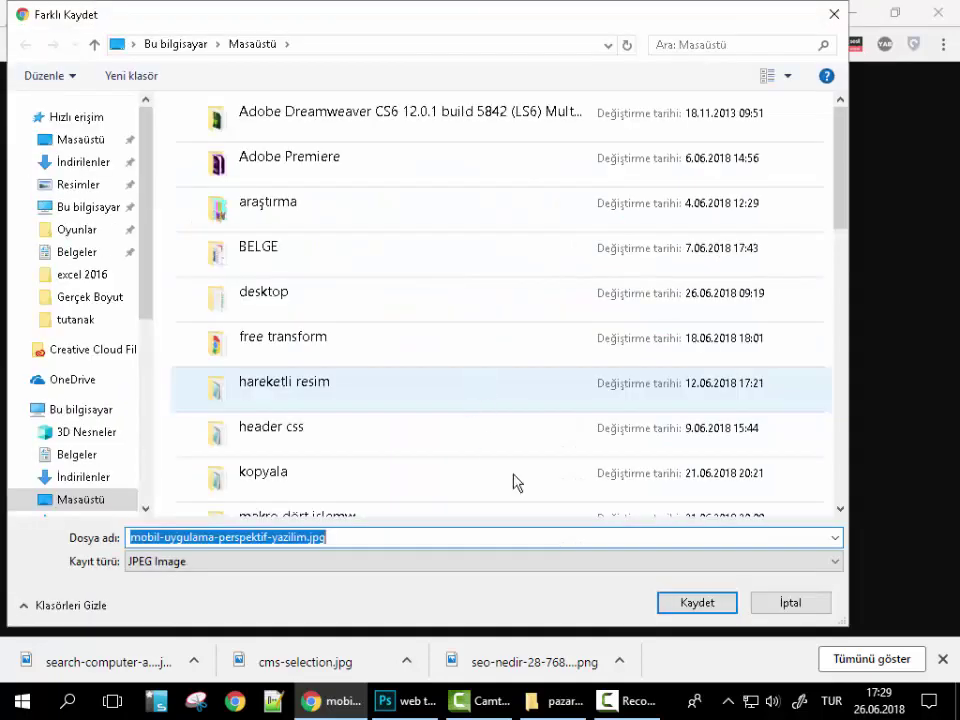
click(683, 601)
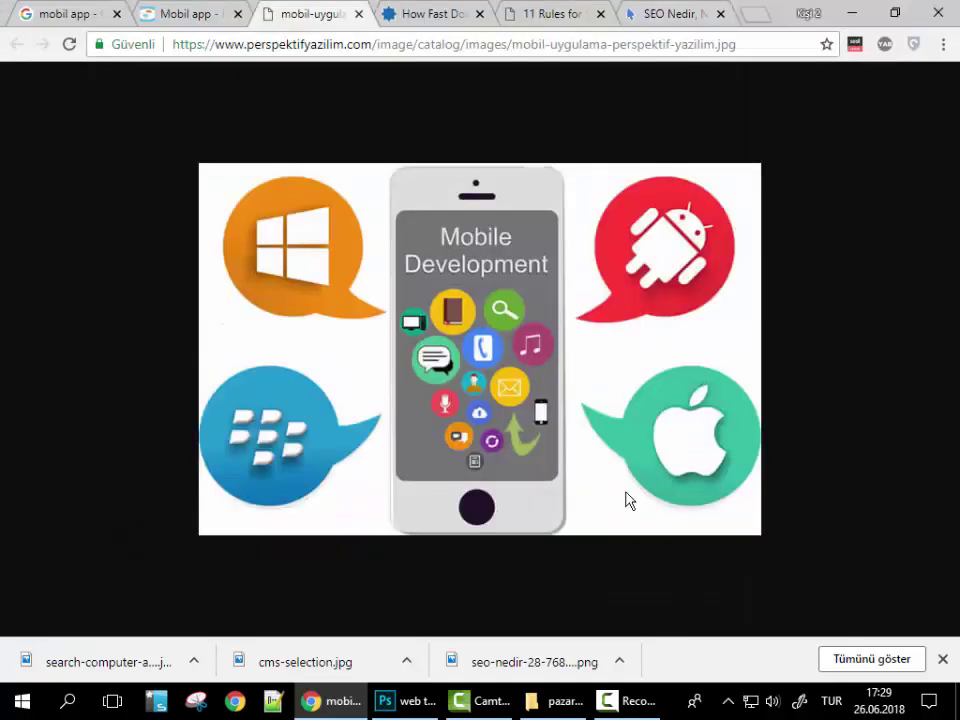
Minimize Chrome and Photoshop, select the four downloaded images, and drag them into web tasarımı.psd.
click(855, 14)
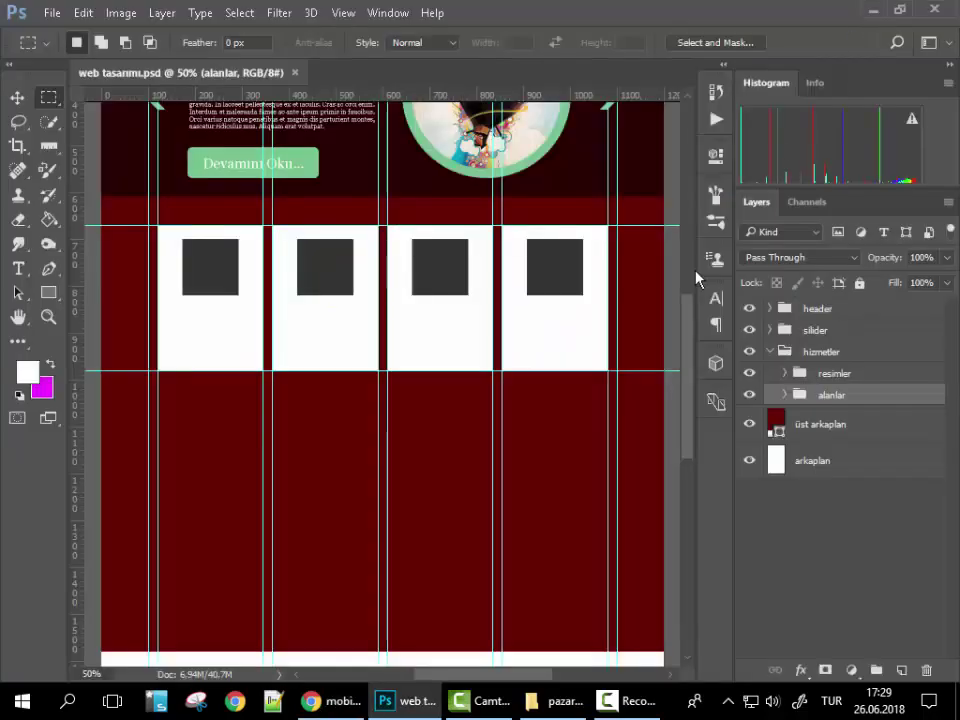
click(872, 10)
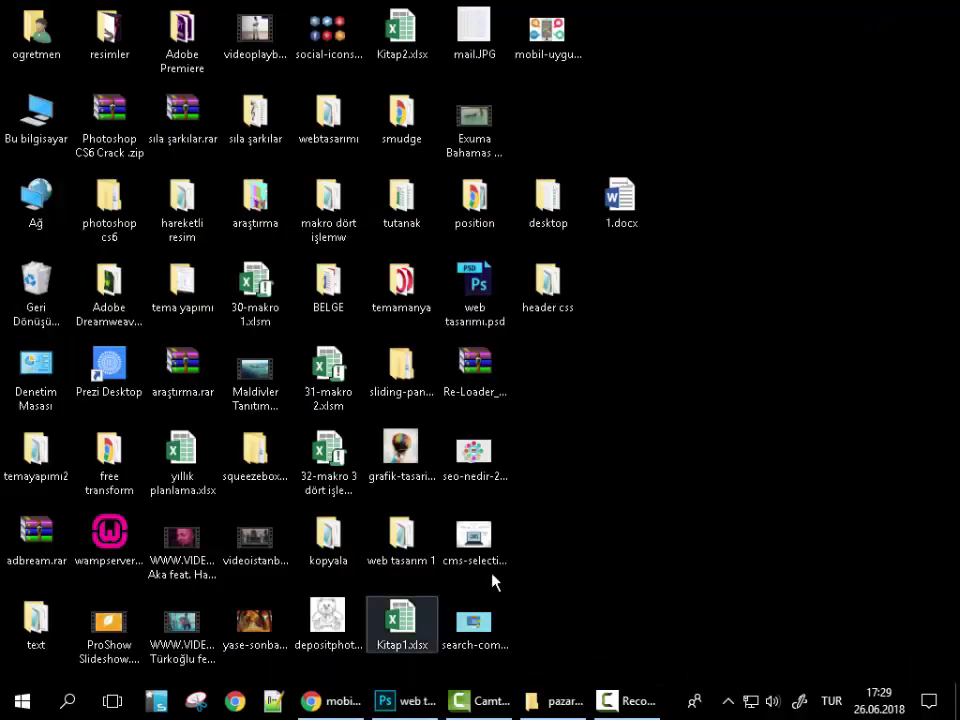
click(465, 627)
ctrl+click(479, 541)
ctrl+click(480, 453)
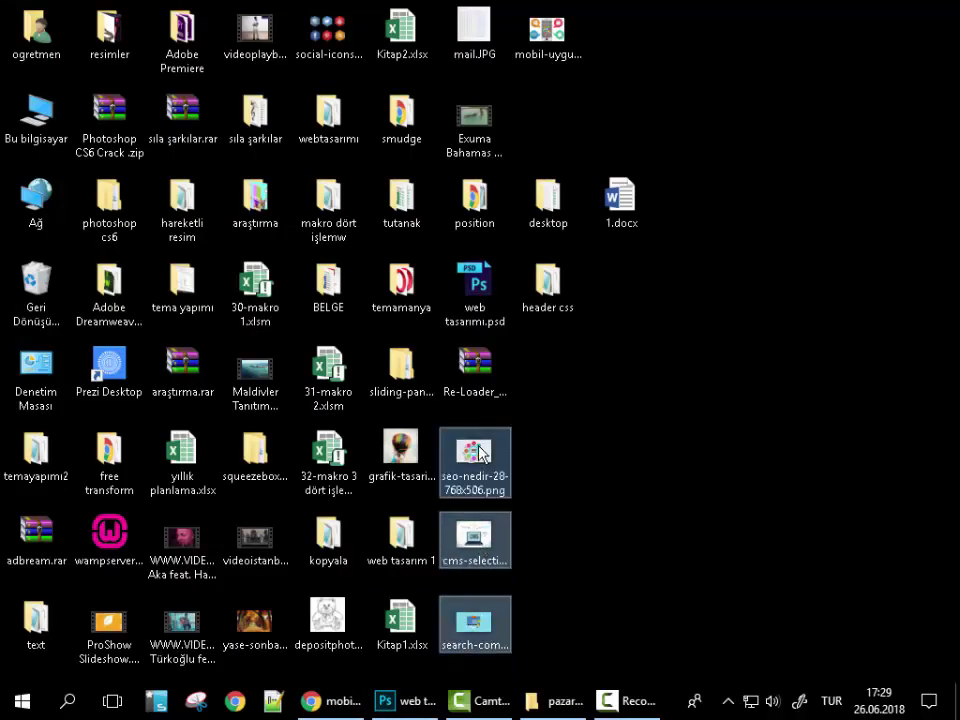
ctrl+click(548, 35)
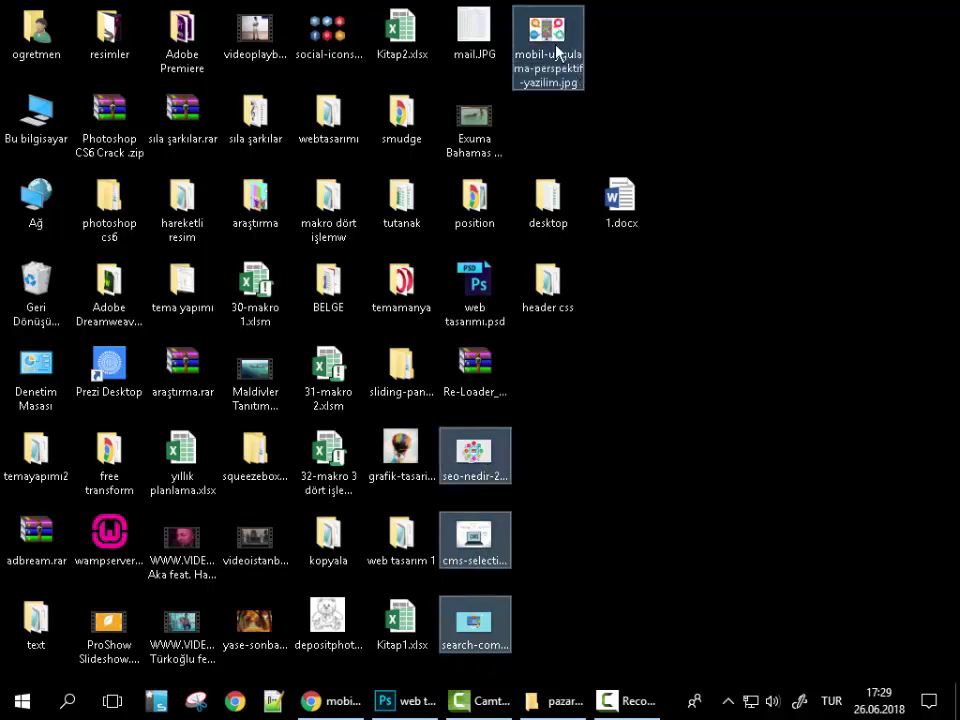
mouse_move(548, 40)
mouse_down()
mouse_move(408, 708)
mouse_move(322, 300)
mouse_up()
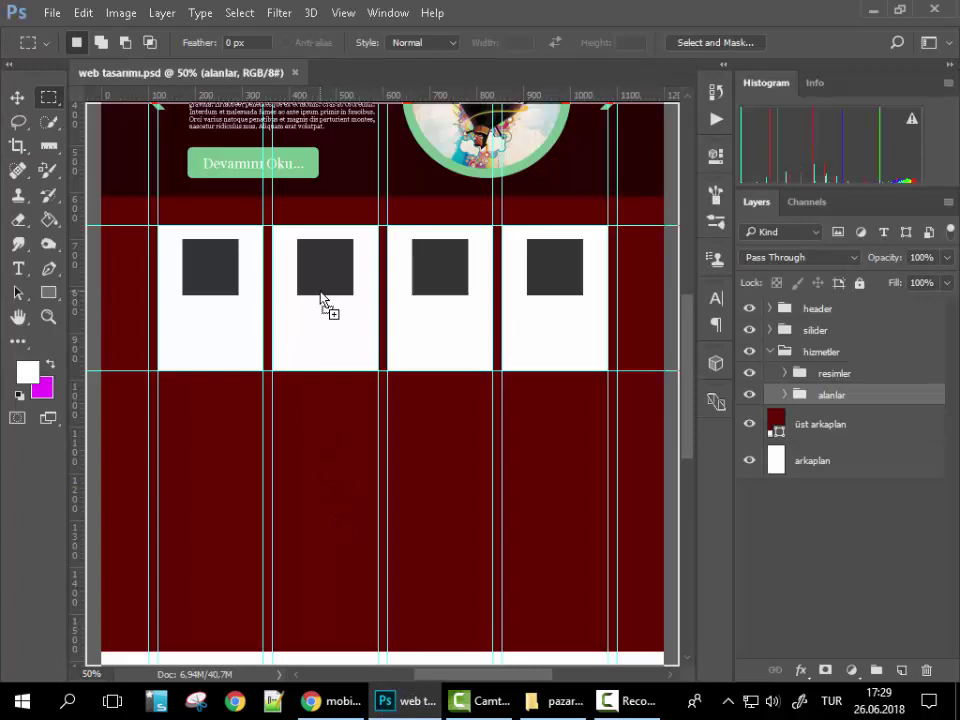
mouse_move(322, 300)
mouse_down()
mouse_move(848, 393)
mouse_move(320, 290)
mouse_up()
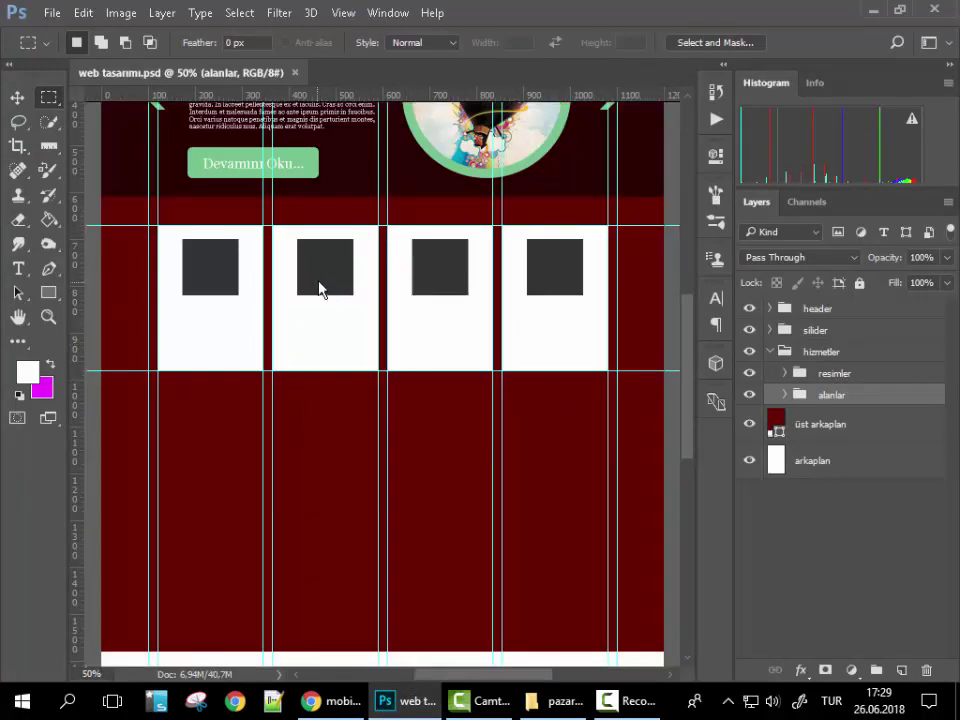
drag(320, 289, 320, 289)
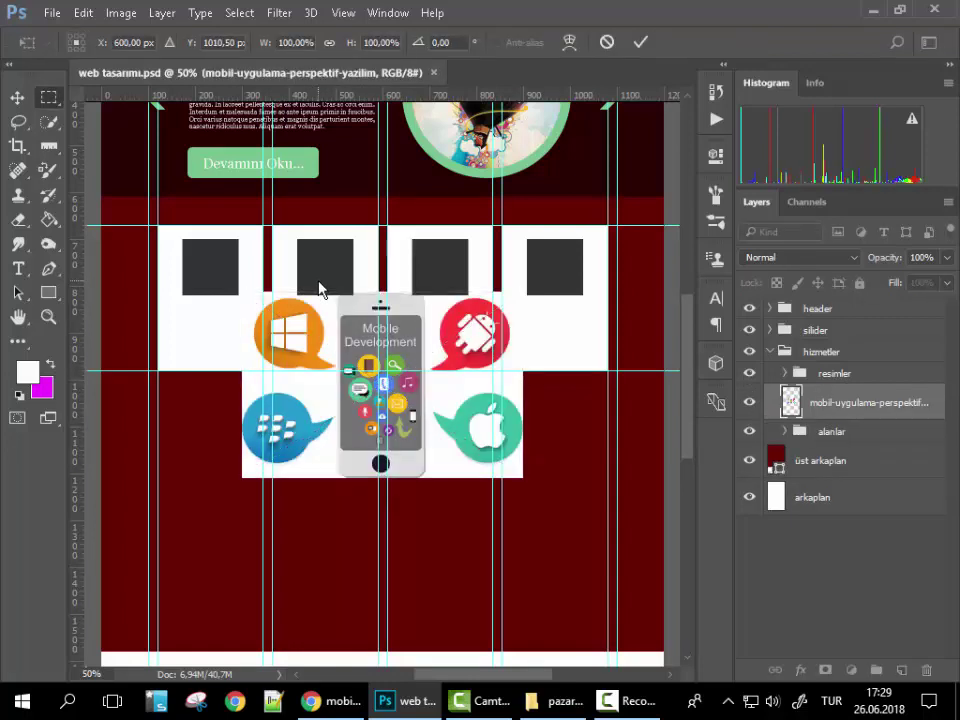
Commit the placed images and move the four new layers into the resimler folder.
key(Return)
key(Return)
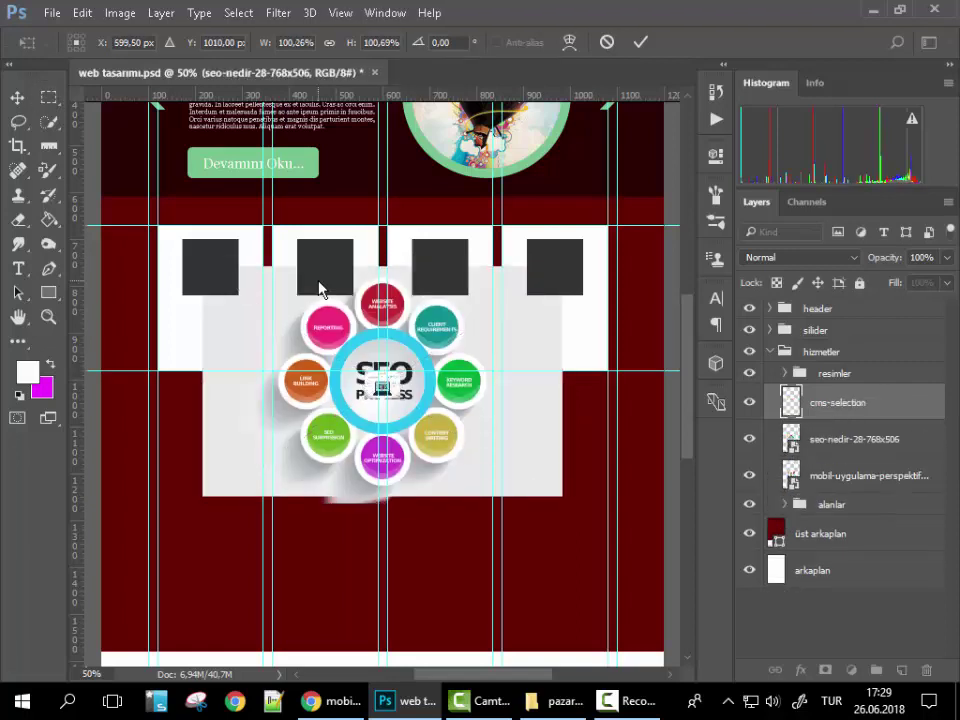
key(Return)
key(Return)
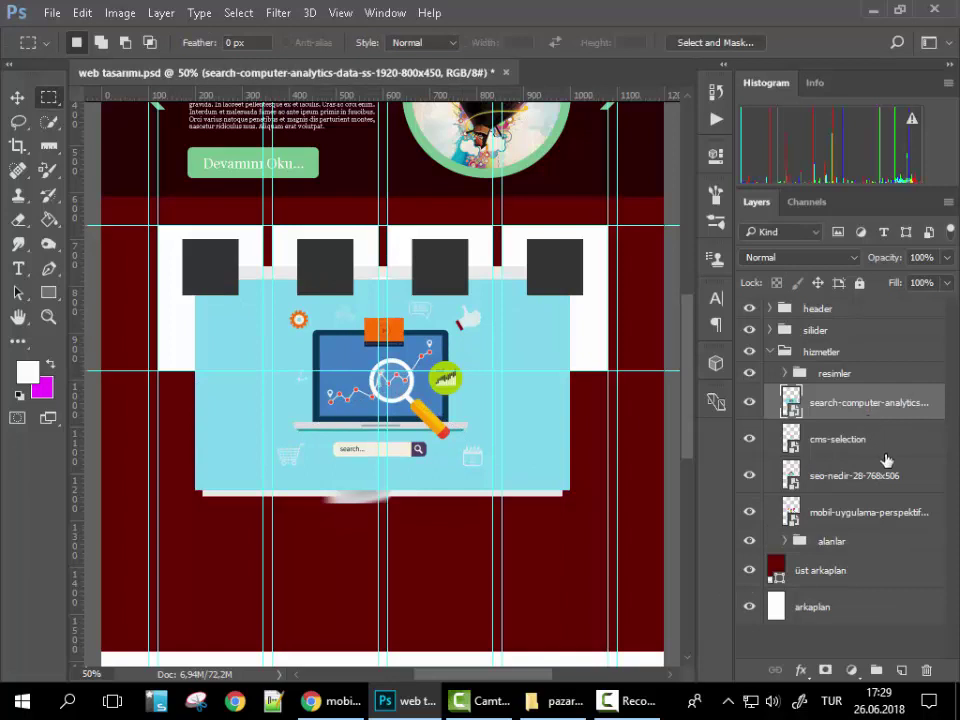
shift+click(845, 403)
drag(845, 403, 836, 374)
click(785, 373)
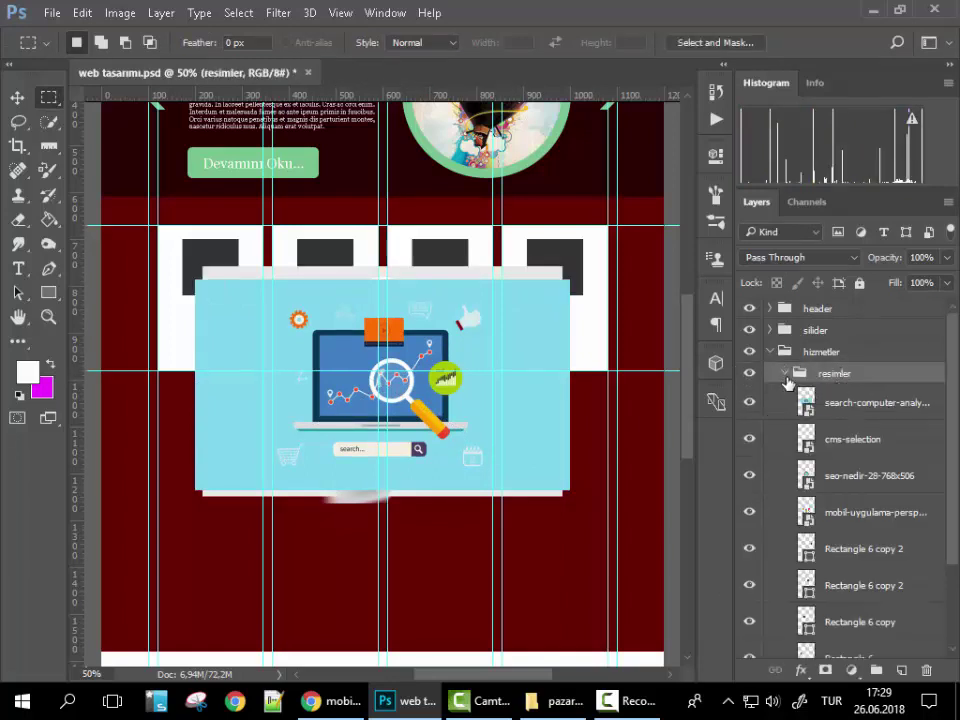
click(786, 373)
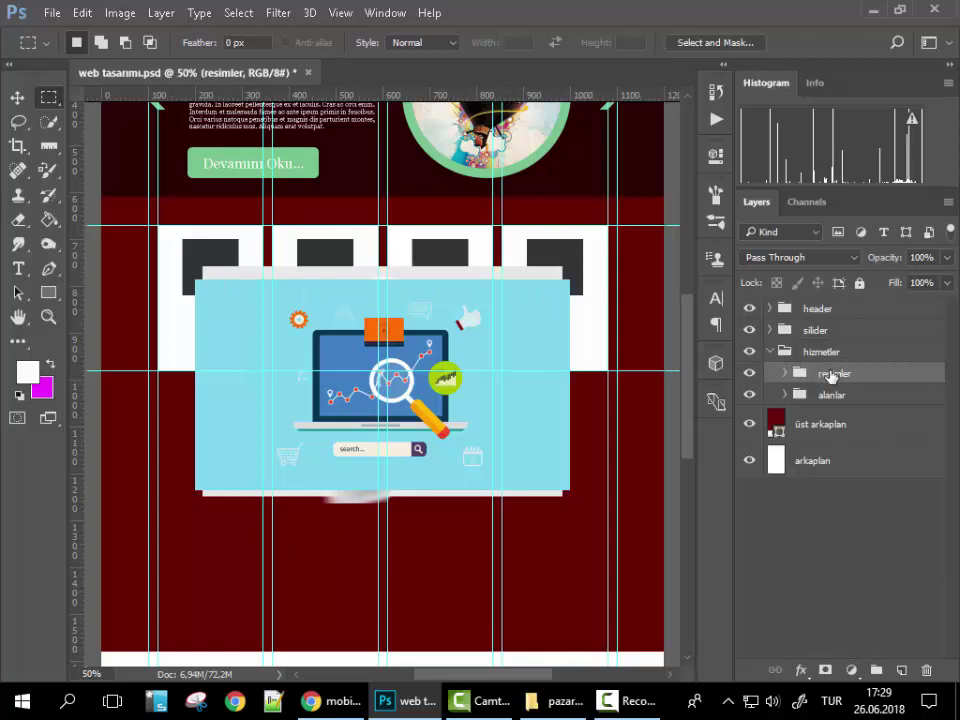
Try shrinking the resimler group with the Move tool, then undo and cancel the transform.
click(17, 97)
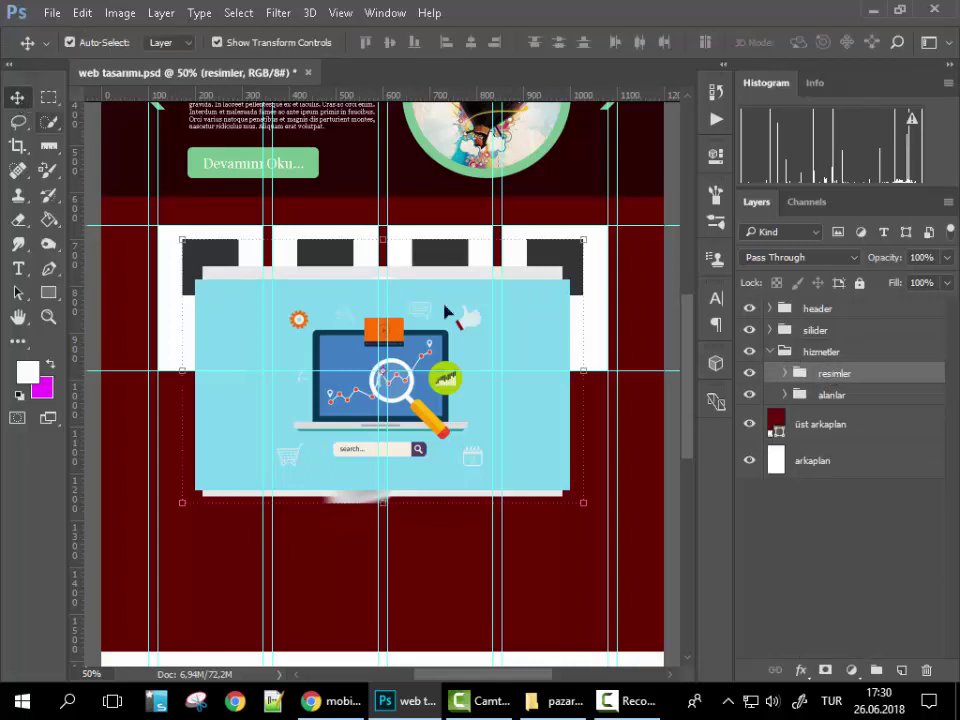
click(785, 373)
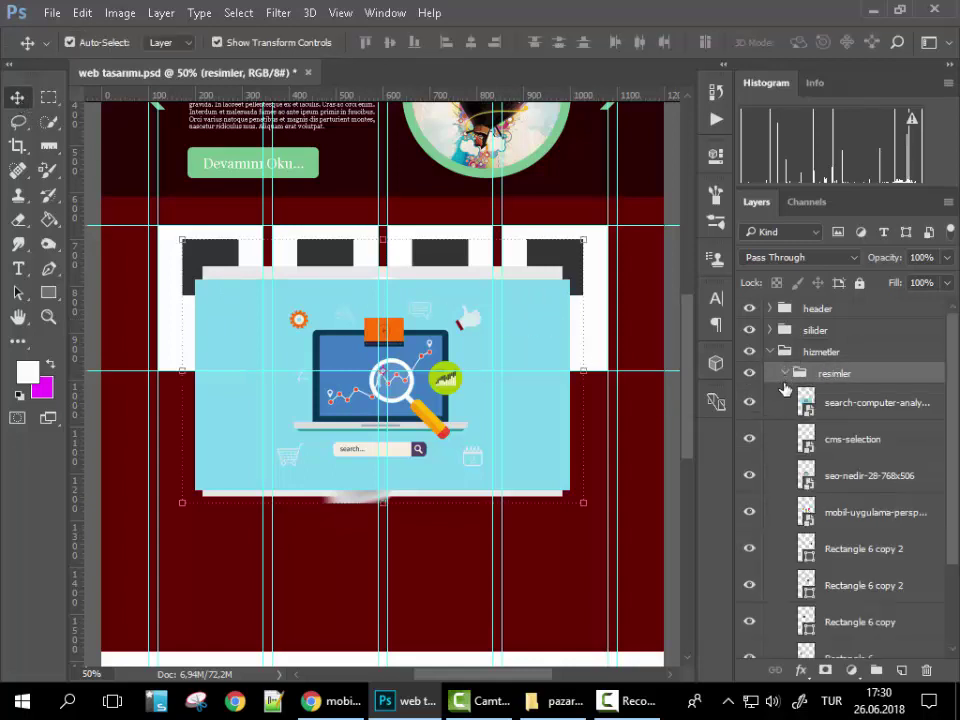
click(835, 404)
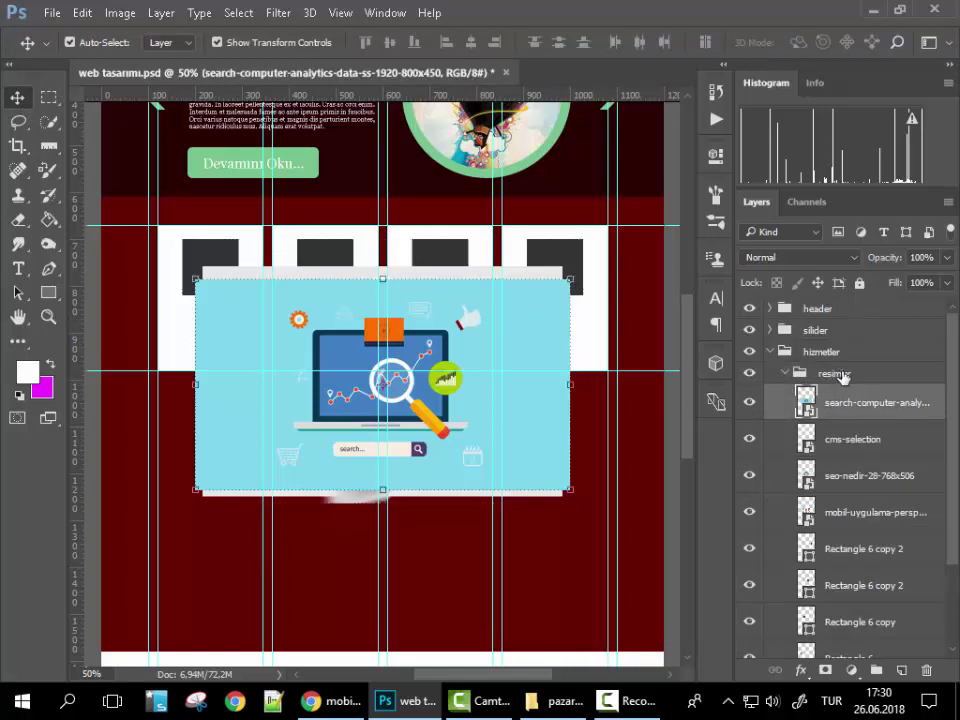
click(785, 373)
click(827, 374)
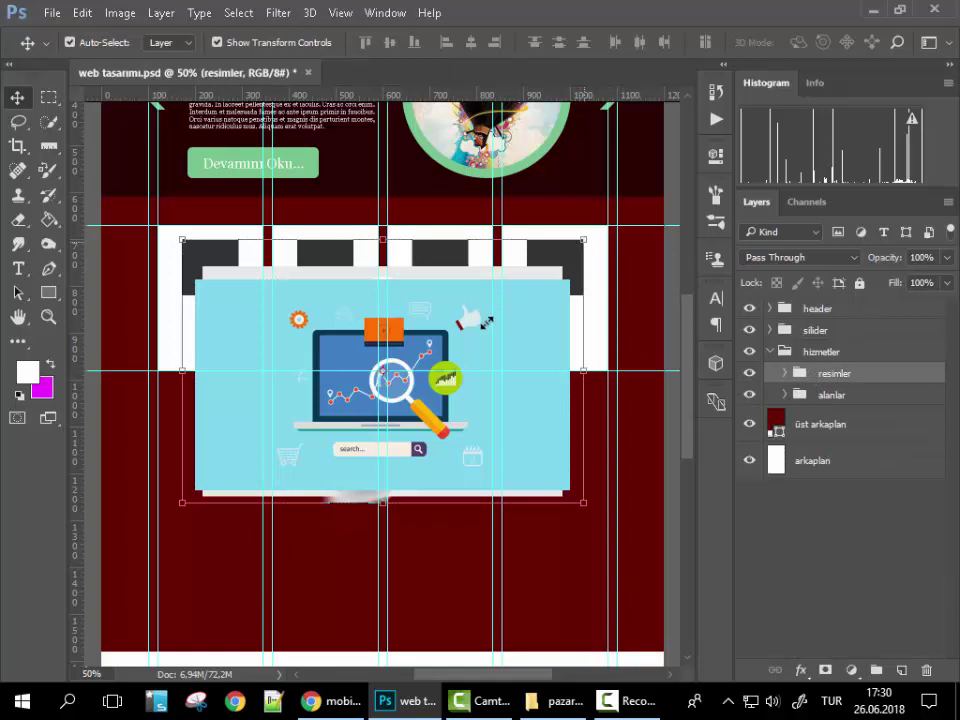
drag(585, 240, 338, 404)
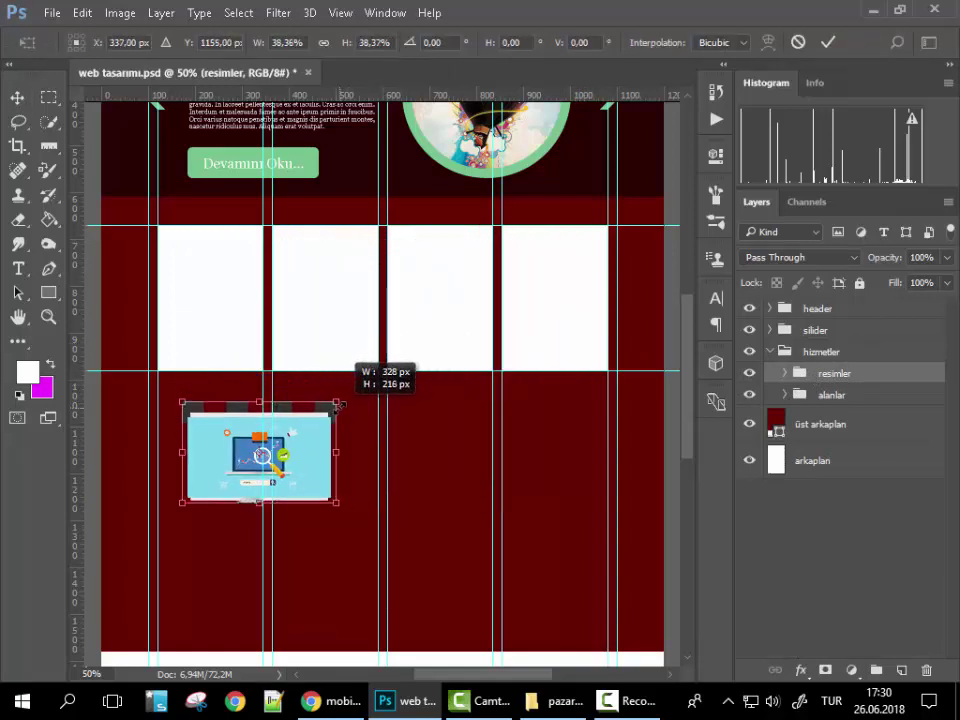
key(ctrl+z)
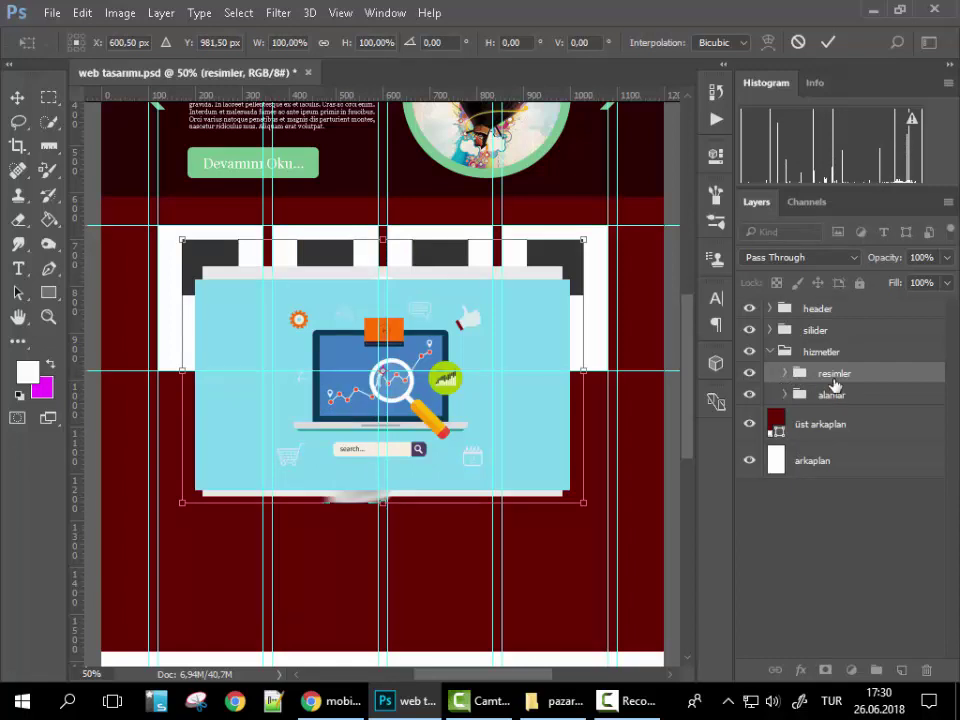
key(Return)
click(784, 373)
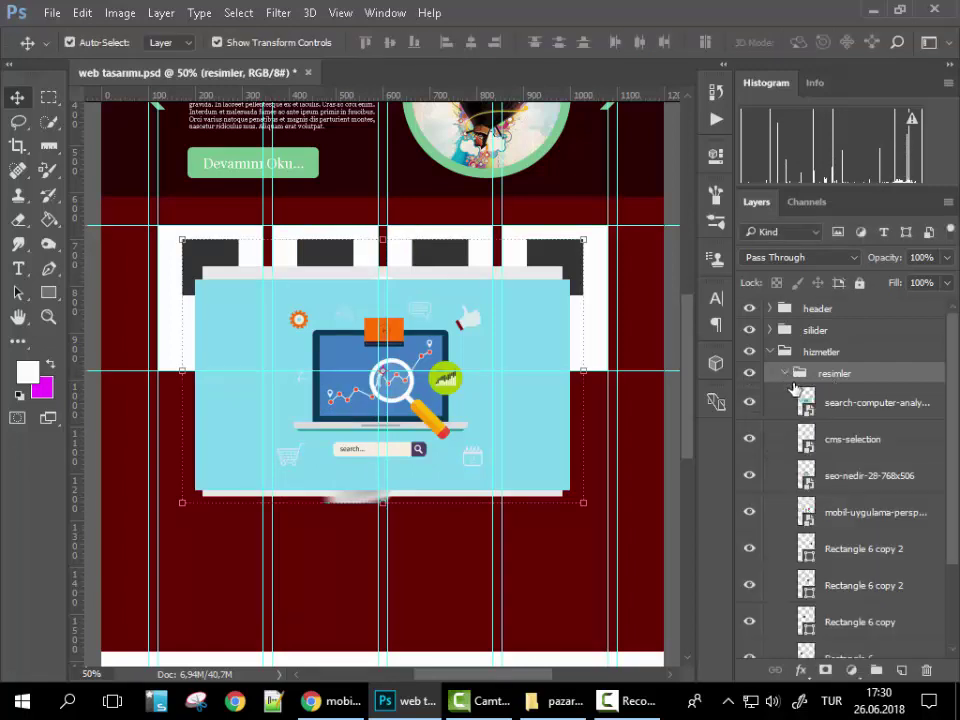
Shrink all four image layers together and move them into the first service box.
click(843, 403)
shift+click(845, 513)
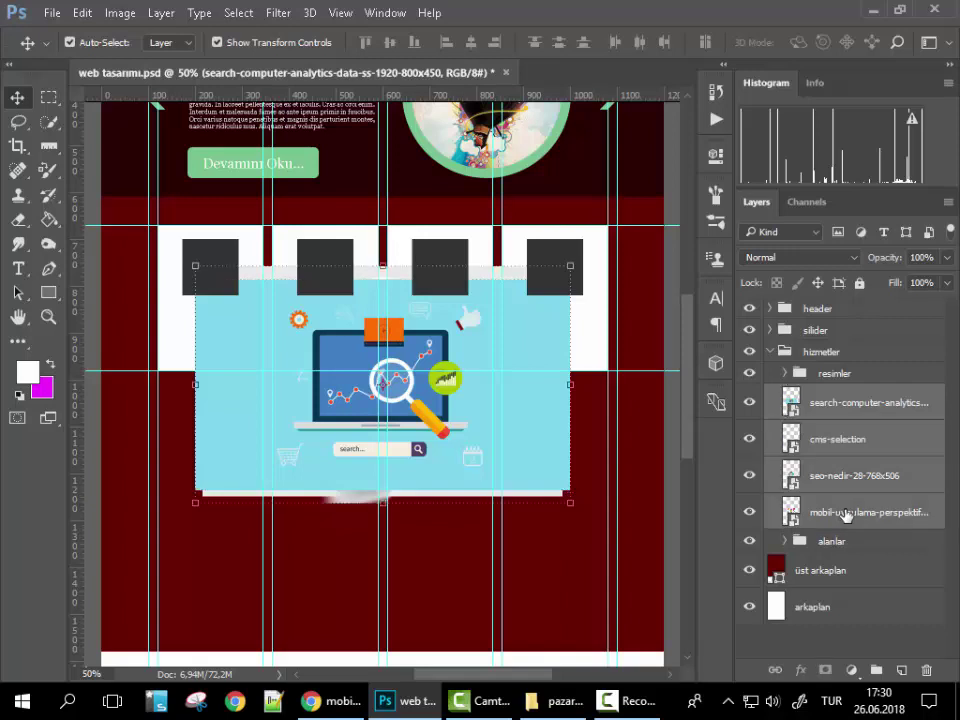
drag(825, 400, 838, 375)
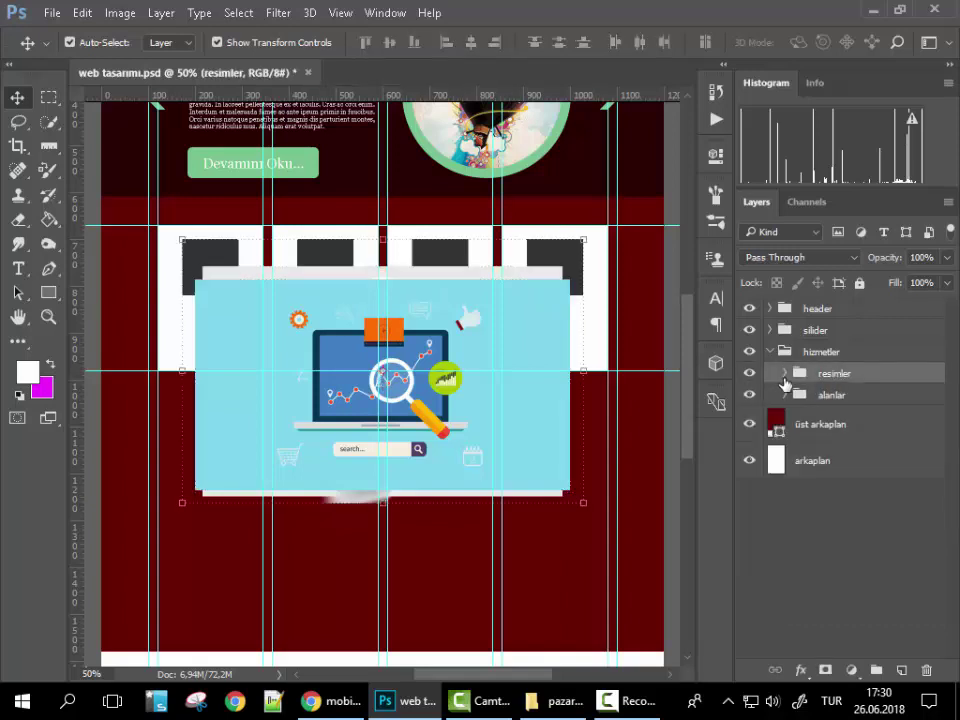
click(784, 374)
click(843, 403)
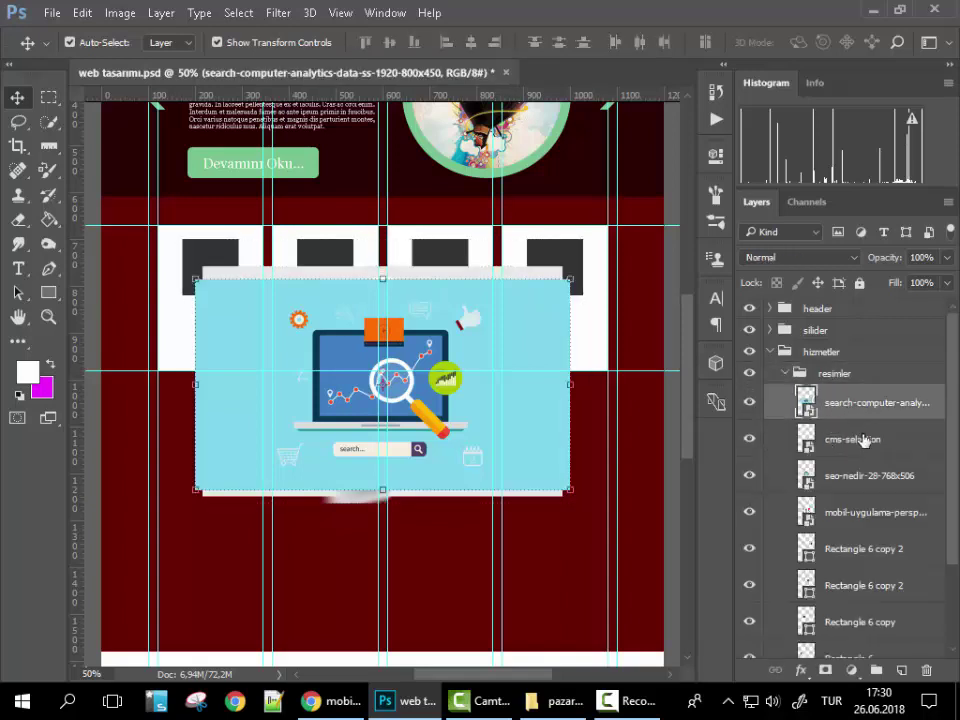
scroll(860, 470, down, 1)
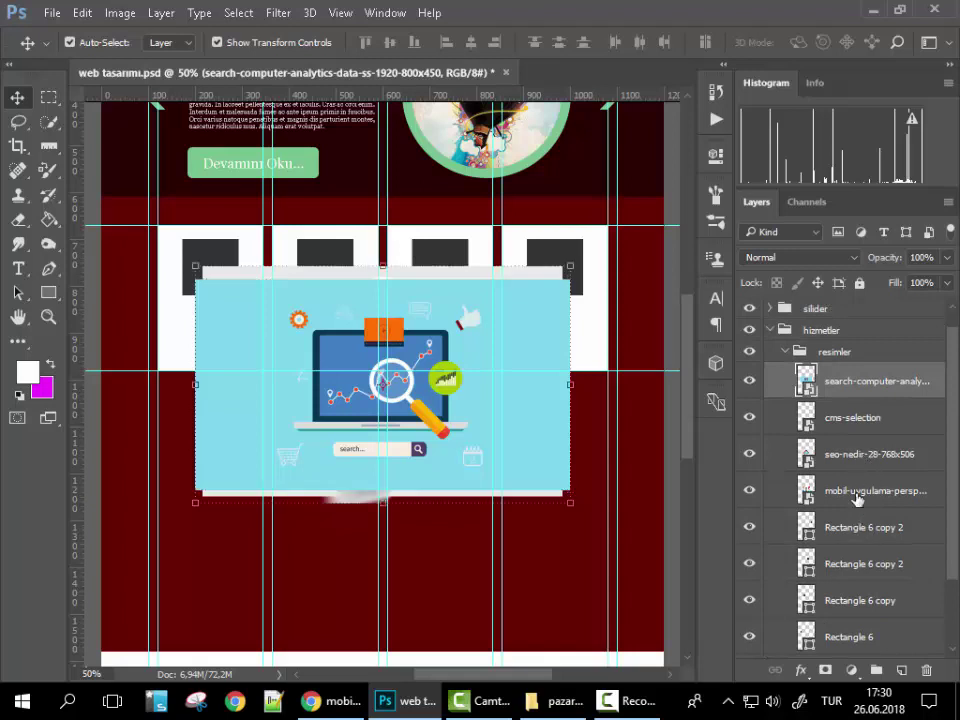
shift+click(857, 494)
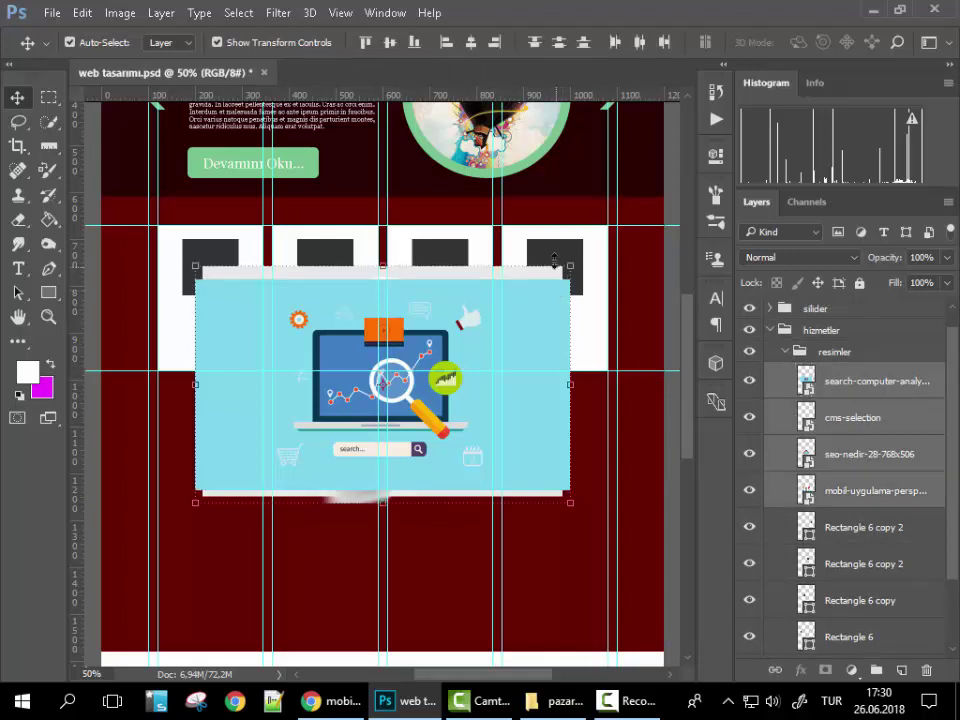
drag(570, 268, 266, 415)
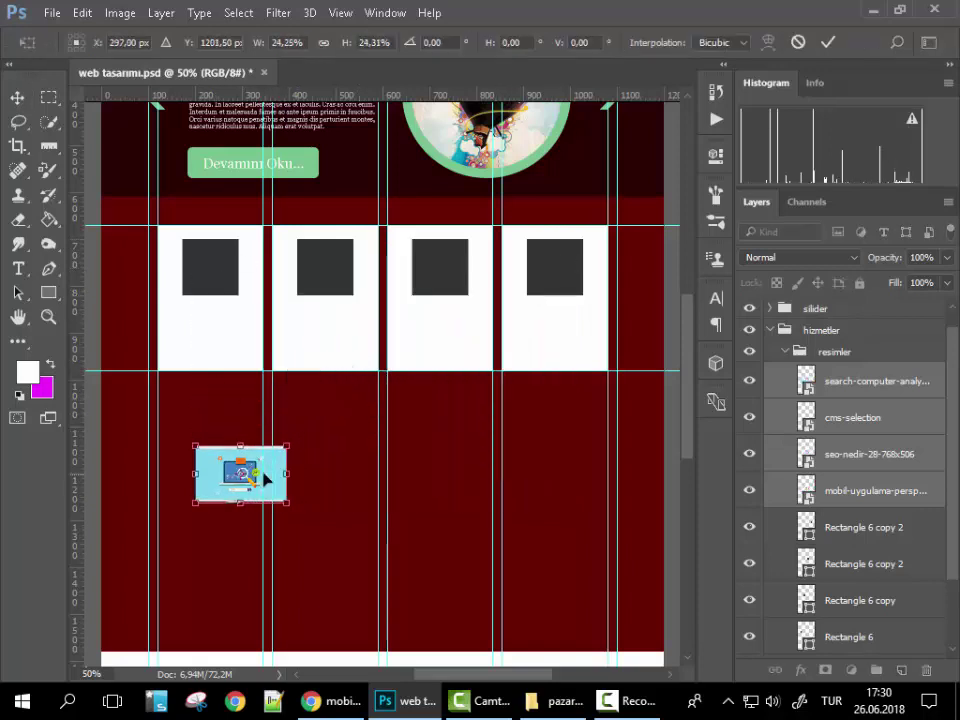
mouse_move(265, 480)
mouse_down()
mouse_move(234, 268)
mouse_move(264, 302)
mouse_up()
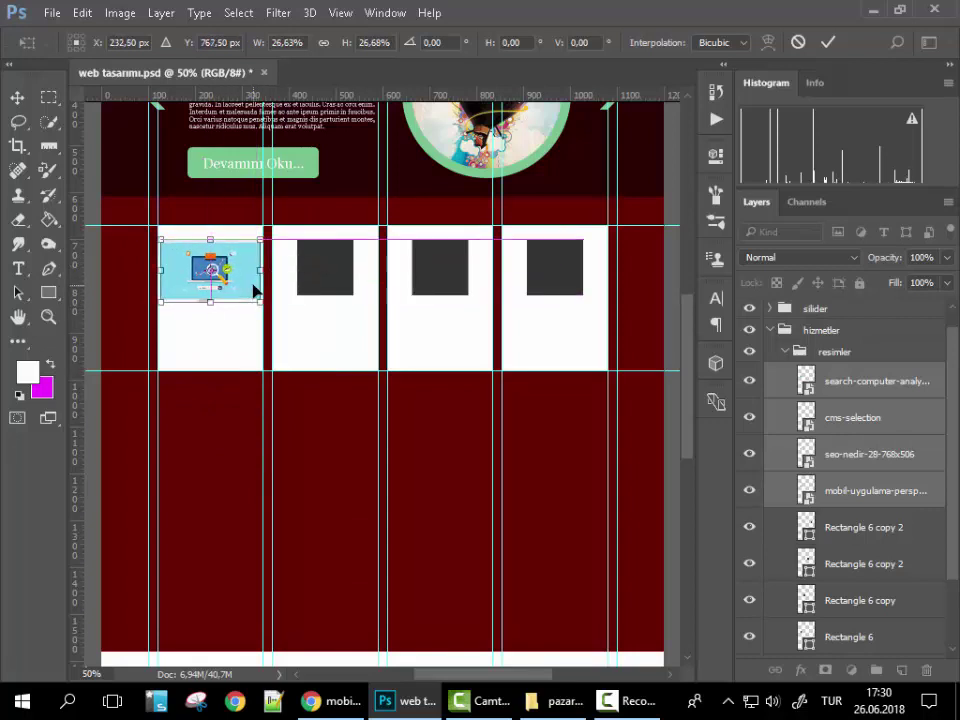
key(Return)
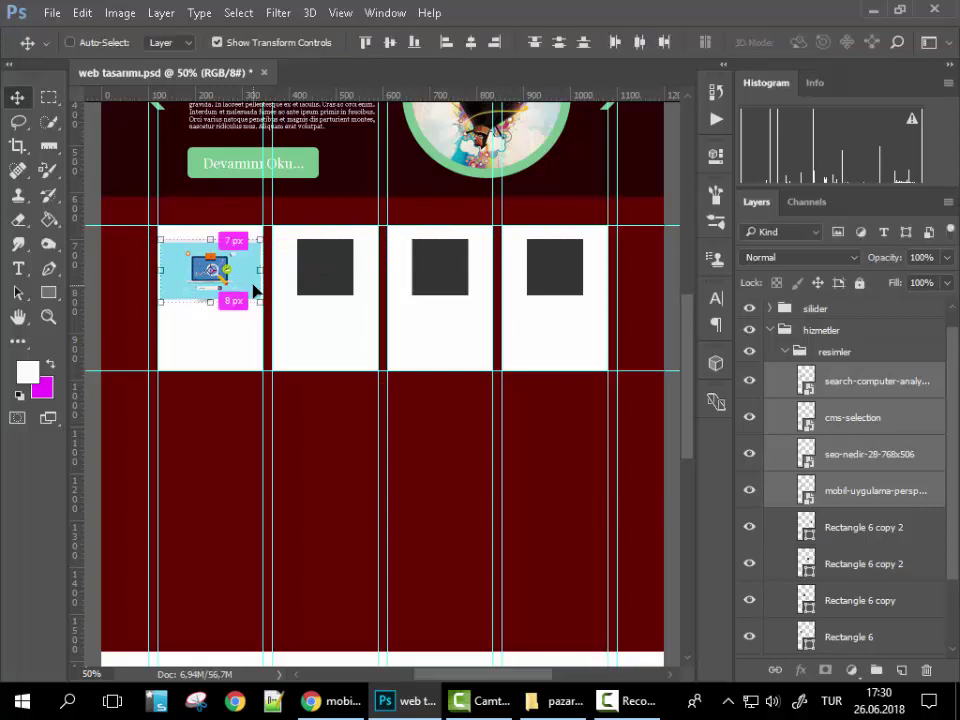
Move the laptop analytics image into the second service box.
key(ctrl+plus)
key(ctrl+plus)
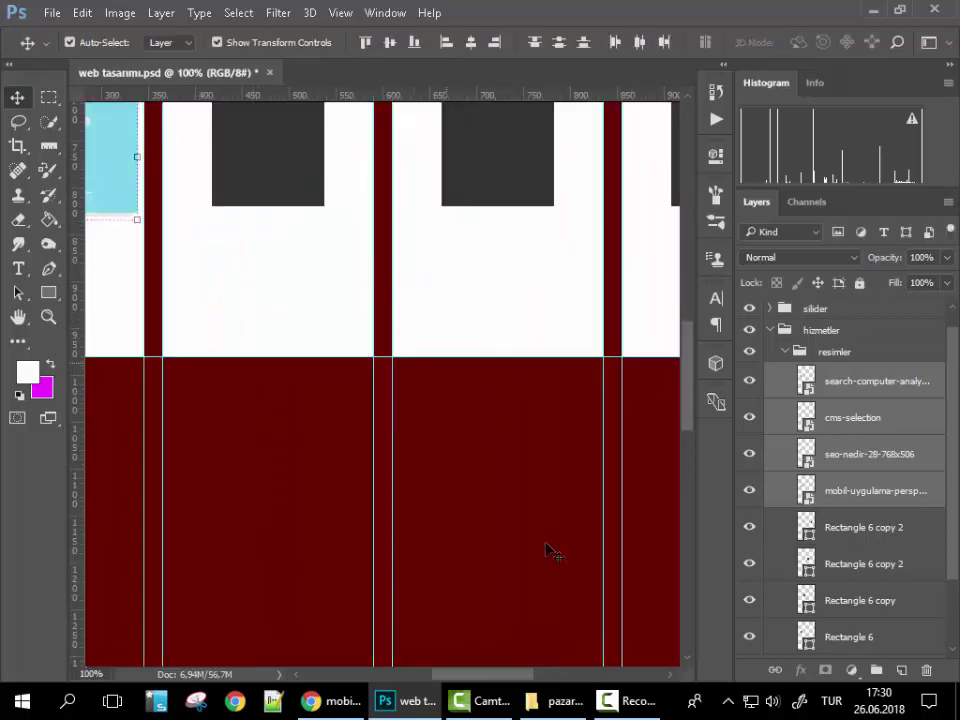
mouse_move(505, 683)
mouse_down()
mouse_move(469, 619)
mouse_move(469, 645)
mouse_up()
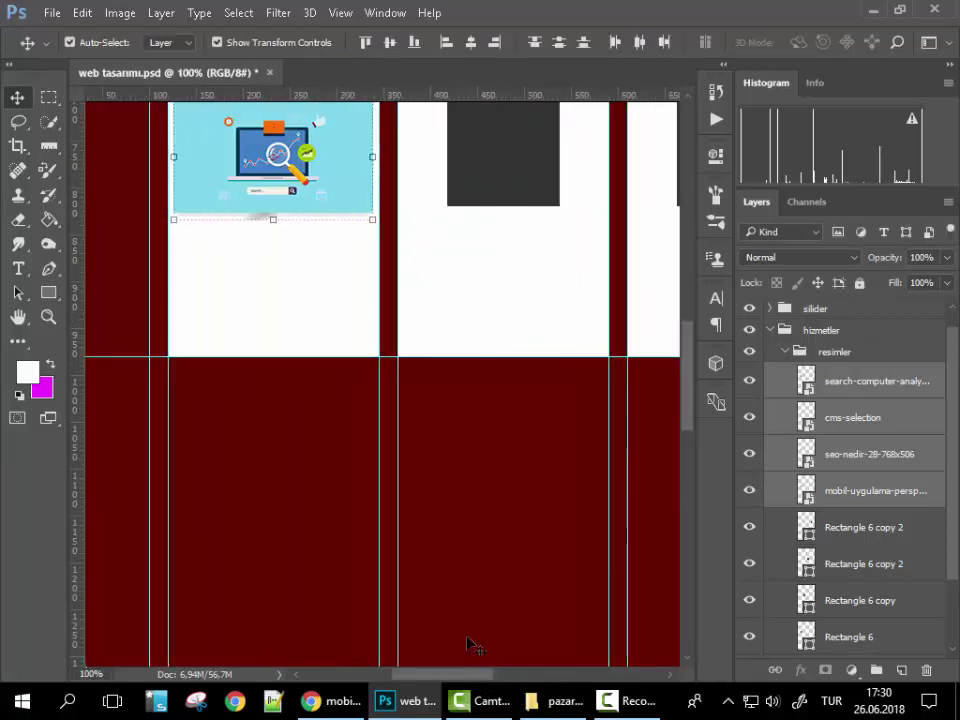
drag(323, 147, 333, 154)
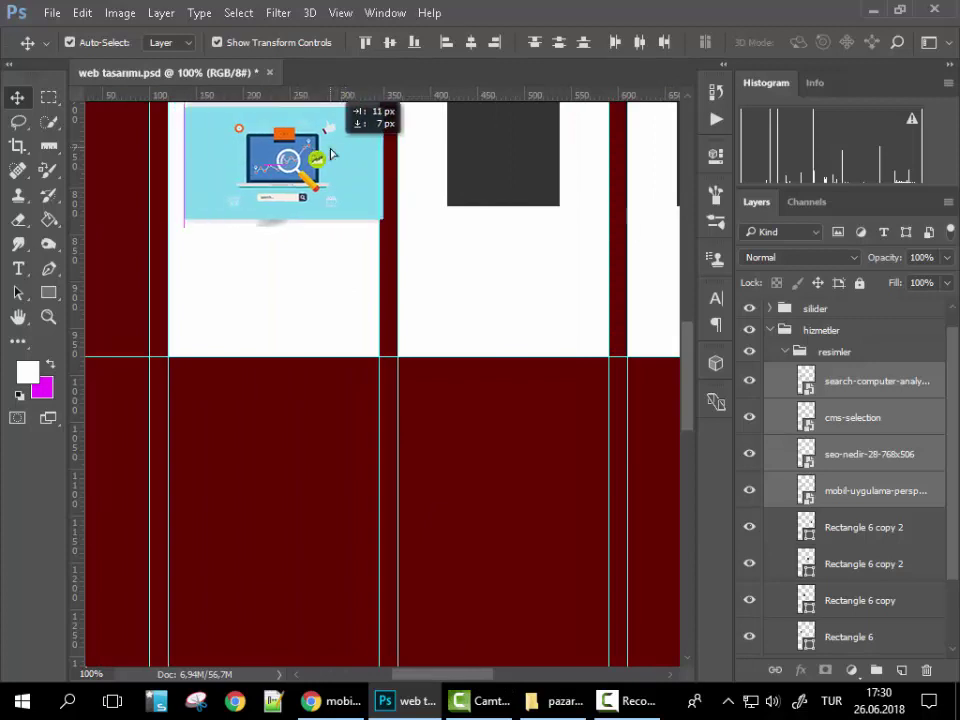
click(862, 391)
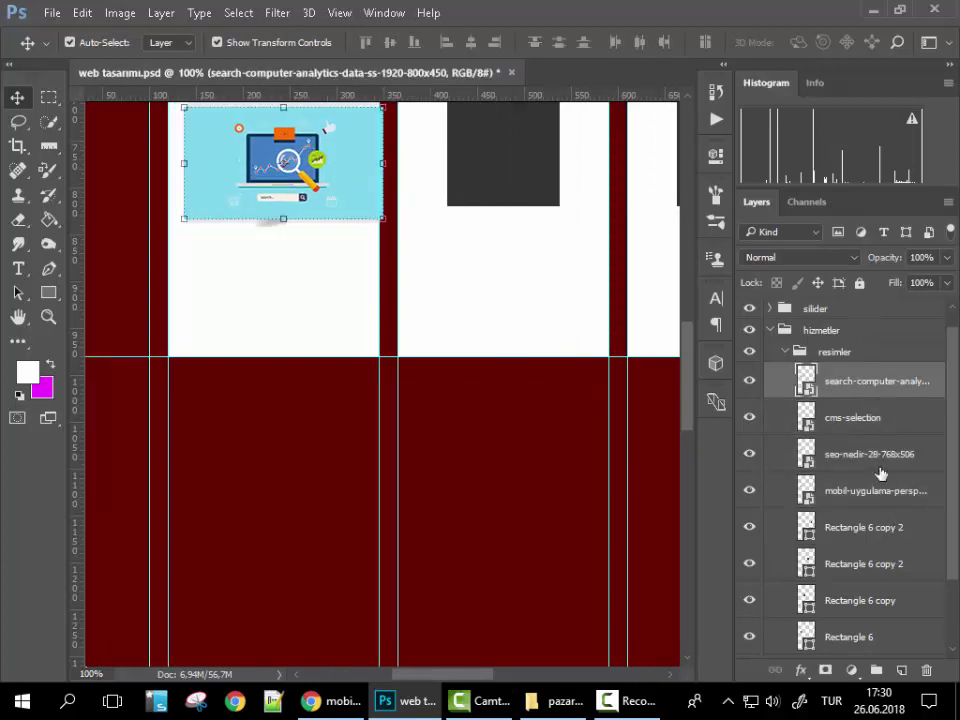
click(873, 420)
click(870, 381)
drag(355, 180, 707, 163)
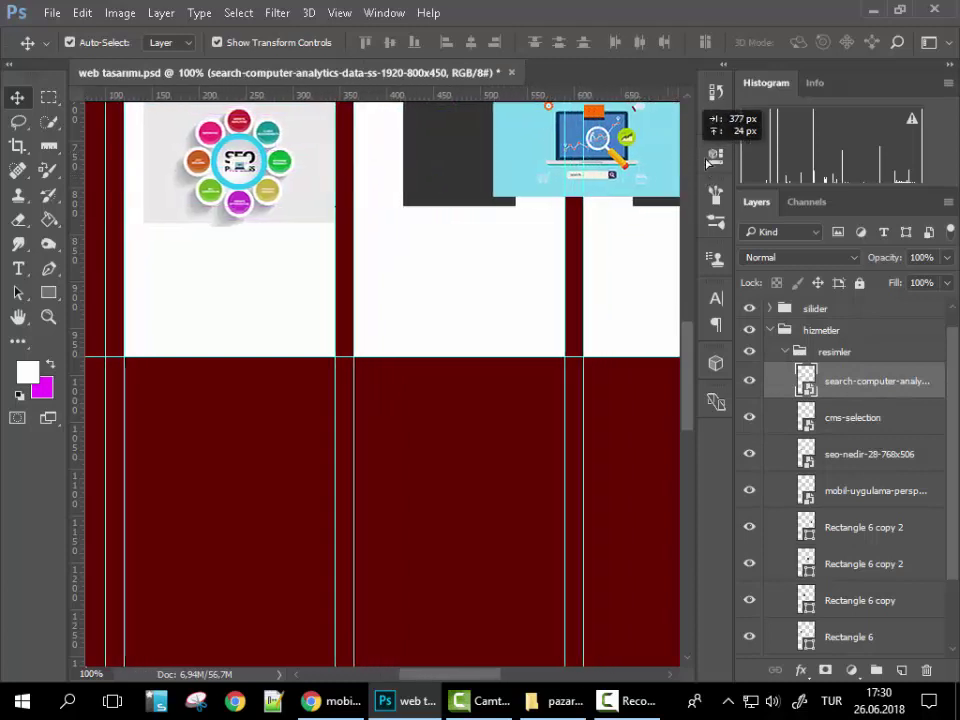
drag(707, 163, 462, 205)
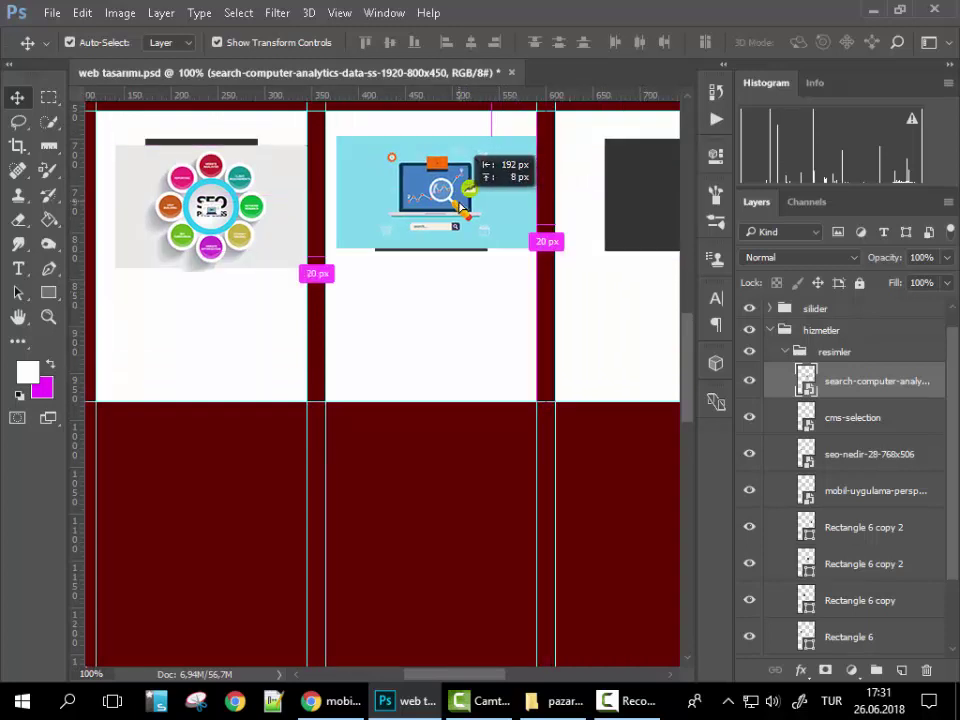
drag(462, 205, 463, 207)
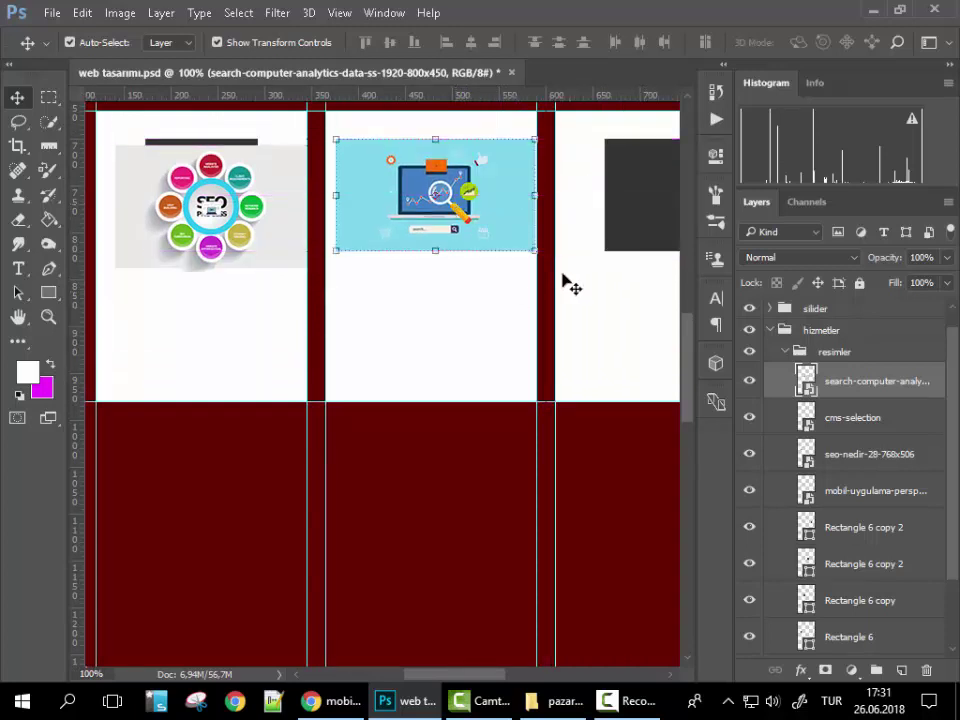
Reposition the SEO image into the third service box.
click(250, 235)
key(ctrl+t)
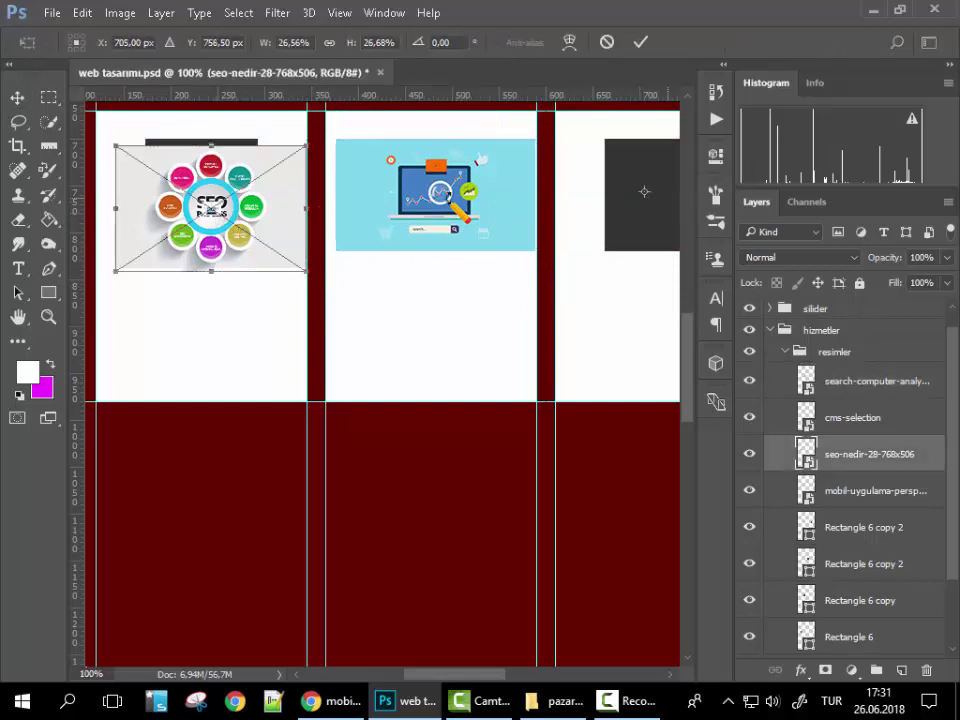
drag(283, 211, 650, 199)
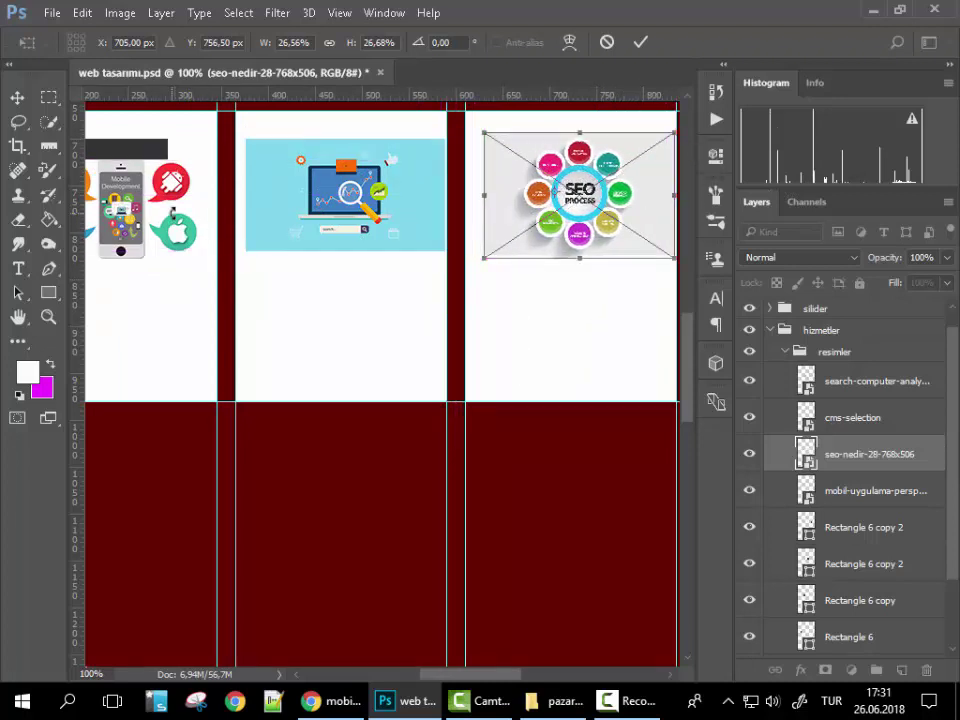
key(Return)
Move the Mobile Development image into the fourth service box and enlarge it to fit.
mouse_move(150, 221)
mouse_down()
mouse_move(460, 255)
mouse_move(731, 211)
mouse_up()
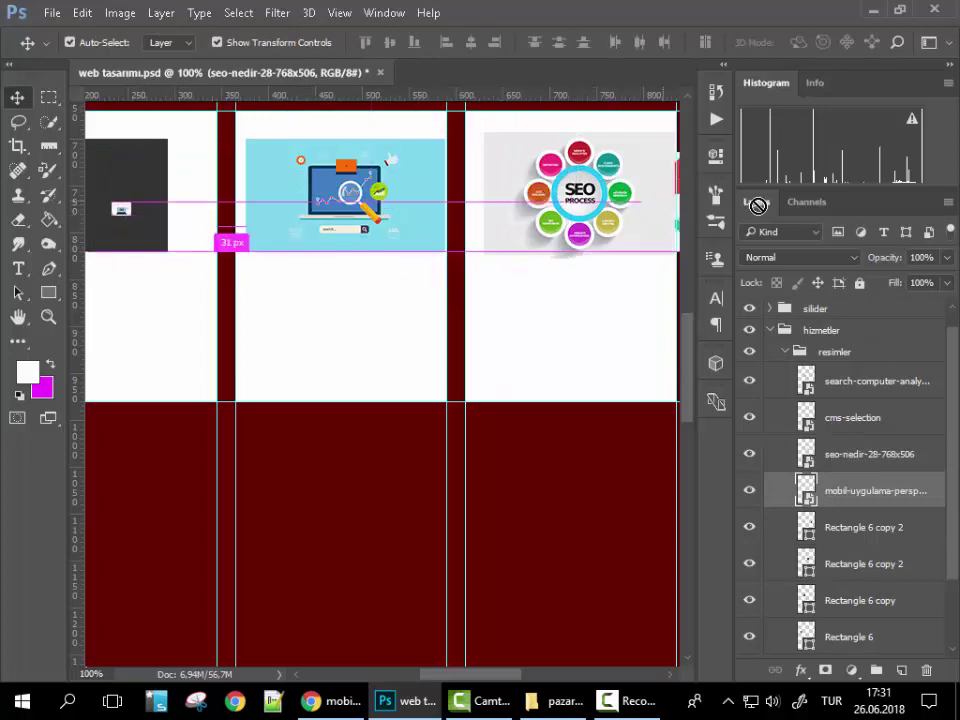
drag(731, 211, 546, 321)
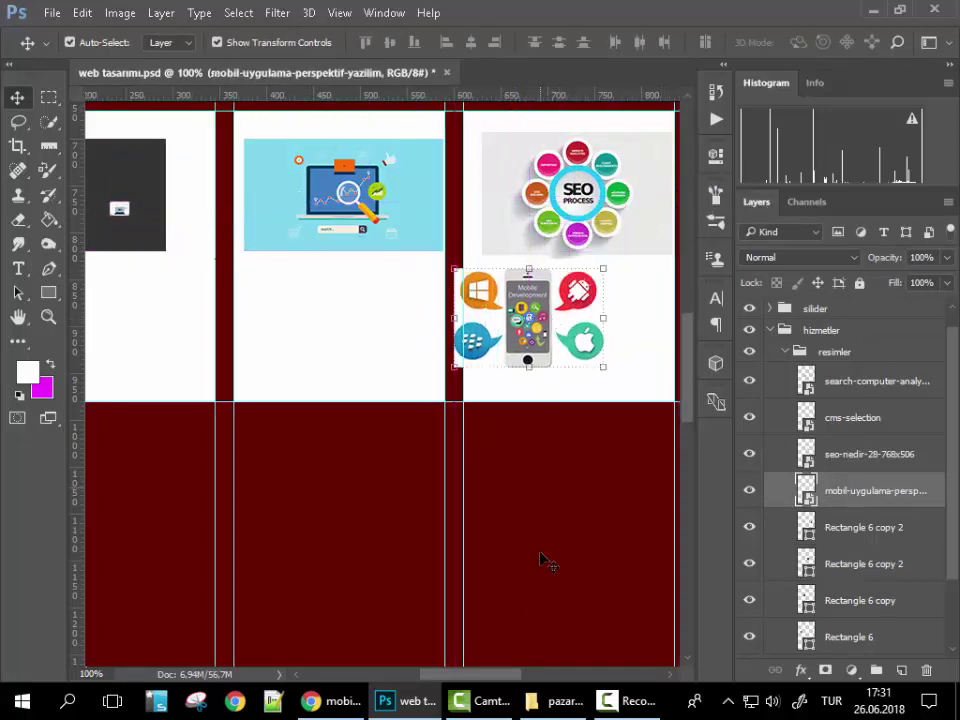
drag(500, 676, 553, 677)
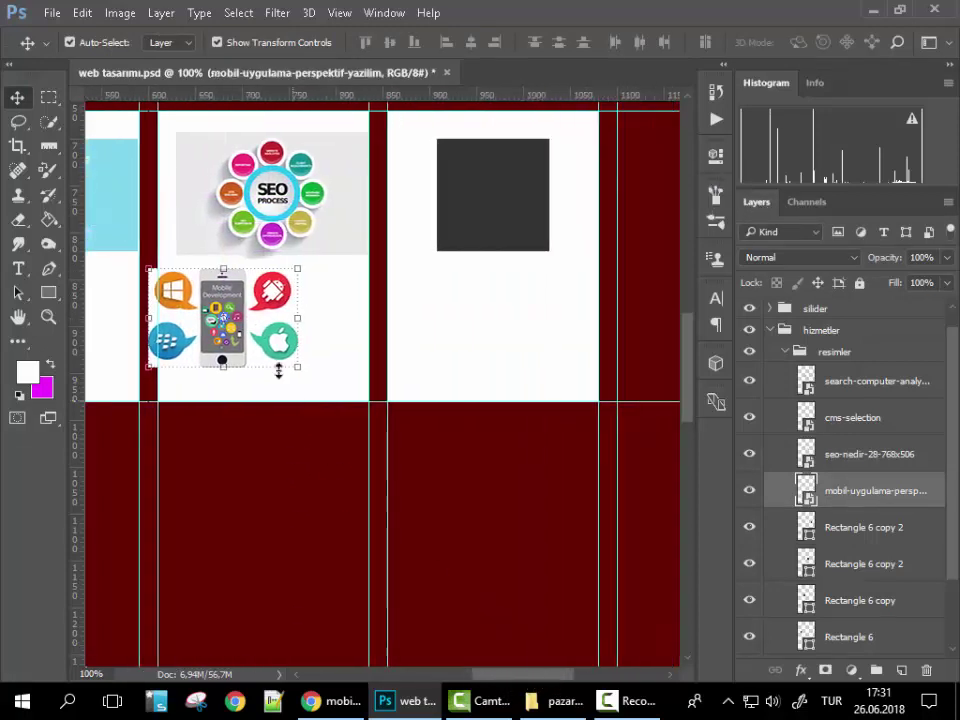
drag(267, 325, 531, 189)
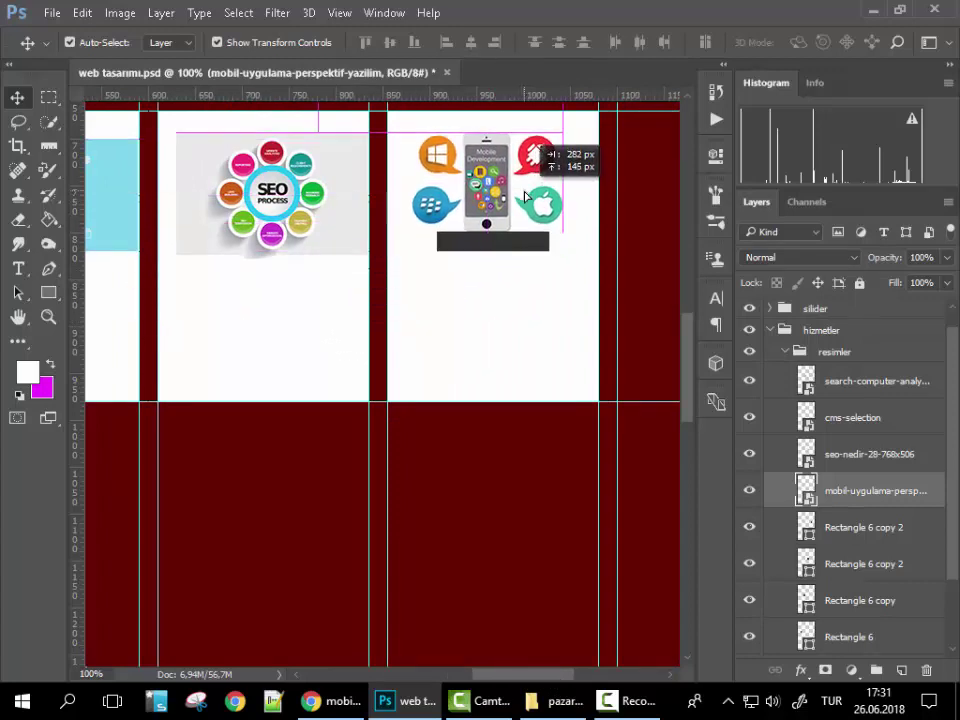
mouse_move(560, 233)
mouse_down()
mouse_move(600, 256)
mouse_move(561, 233)
mouse_up()
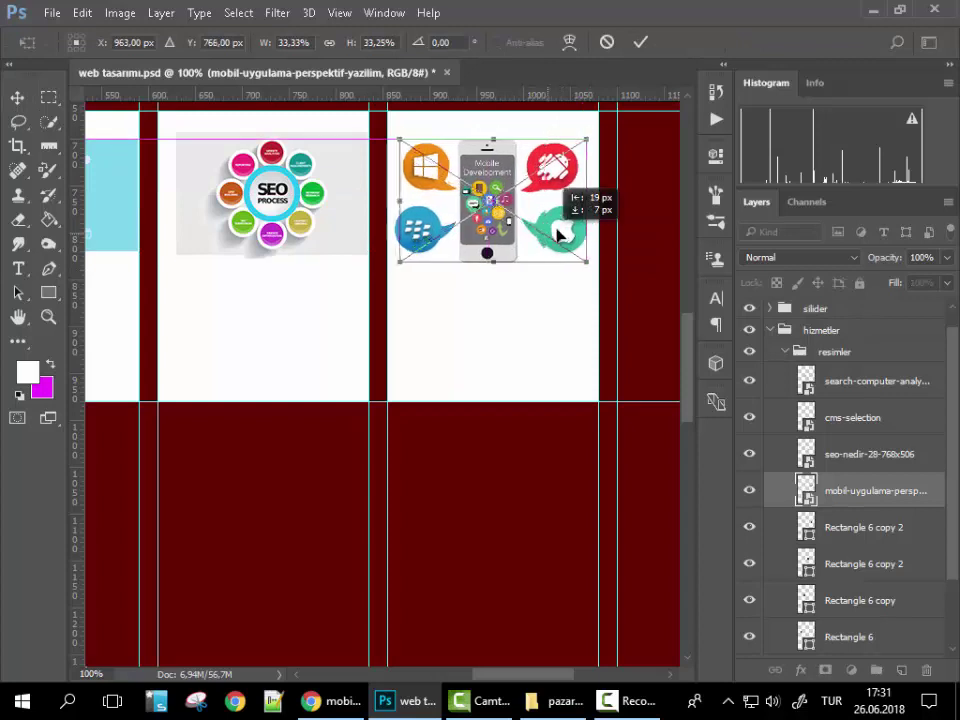
key(Return)
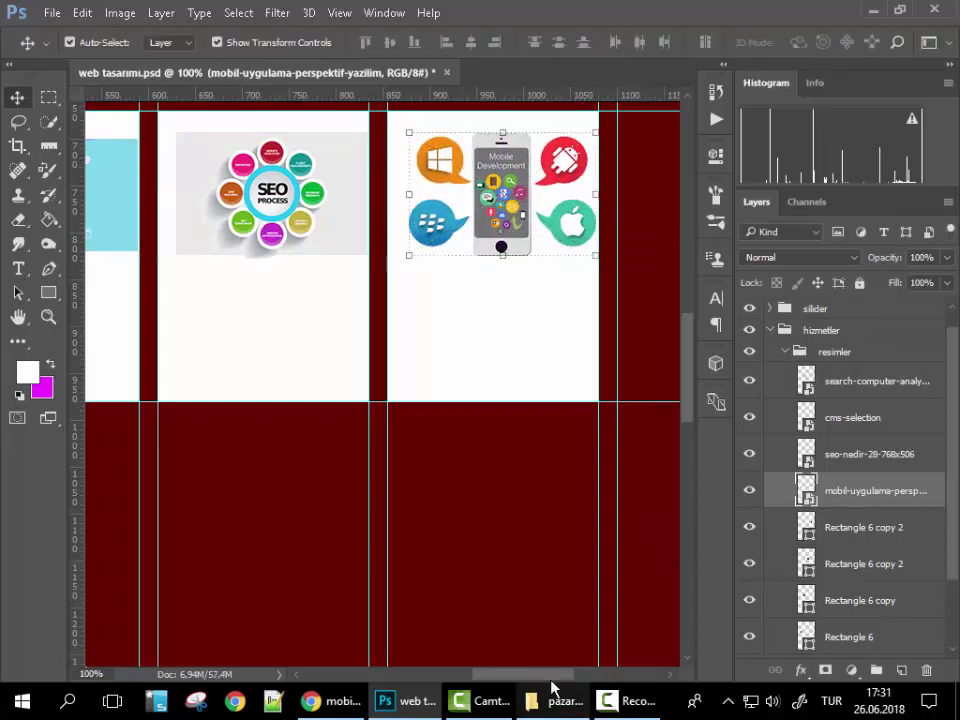
Scale cms-selection to fit the first service box, then toggle visibility of it and Rectangle 6.
drag(542, 673, 442, 667)
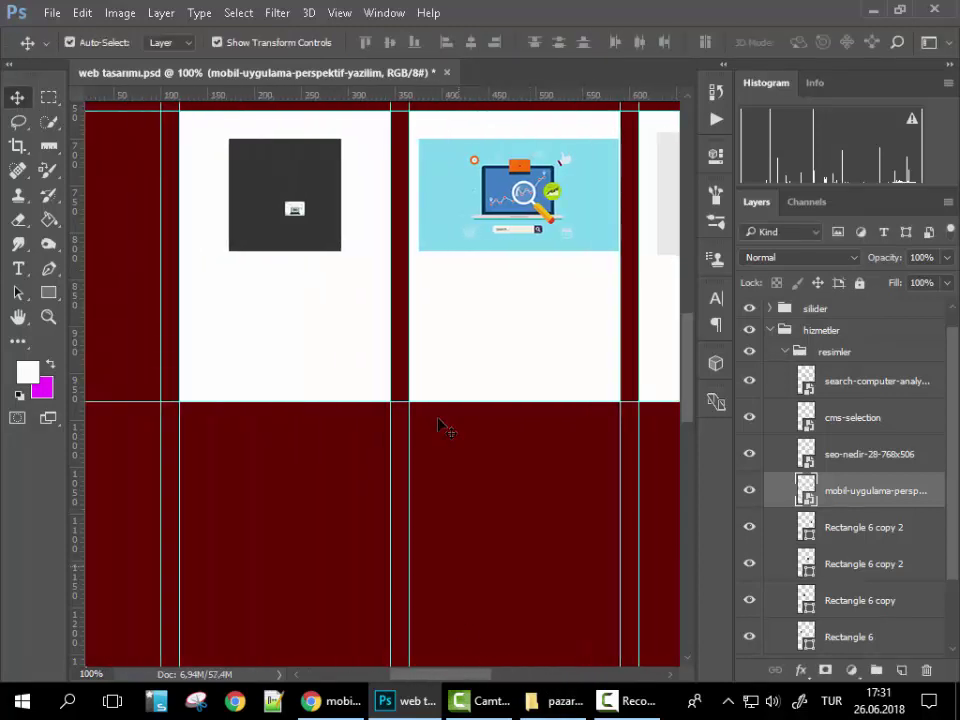
click(294, 210)
key(ctrl+t)
mouse_move(305, 219)
mouse_down()
mouse_move(413, 321)
mouse_move(313, 236)
mouse_up()
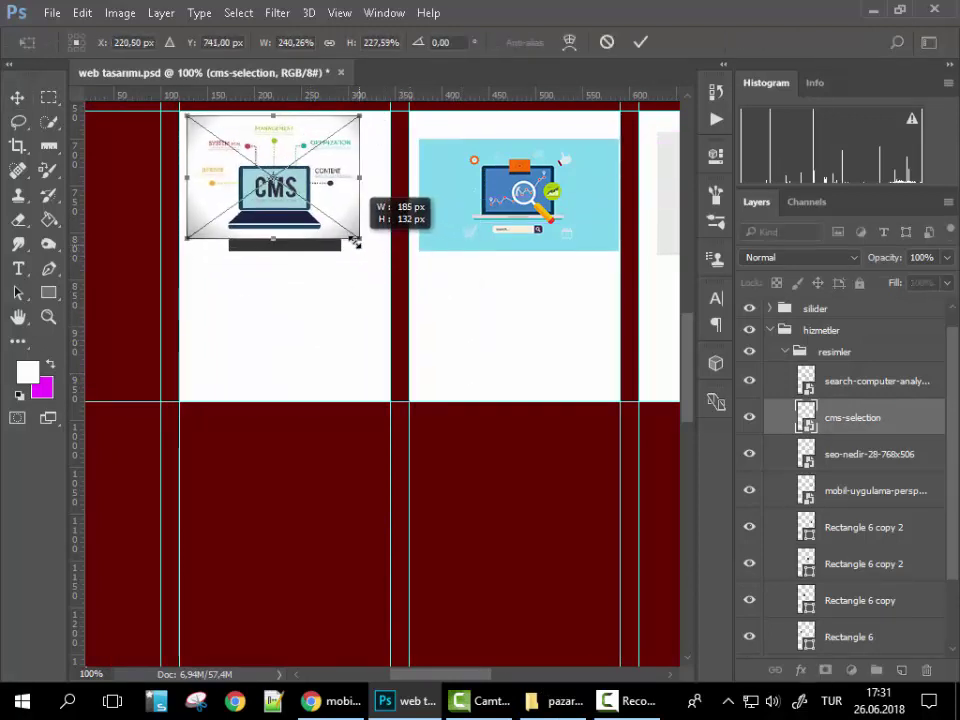
mouse_move(368, 248)
mouse_down()
mouse_move(352, 236)
mouse_move(341, 242)
mouse_move(350, 215)
mouse_move(340, 221)
mouse_up()
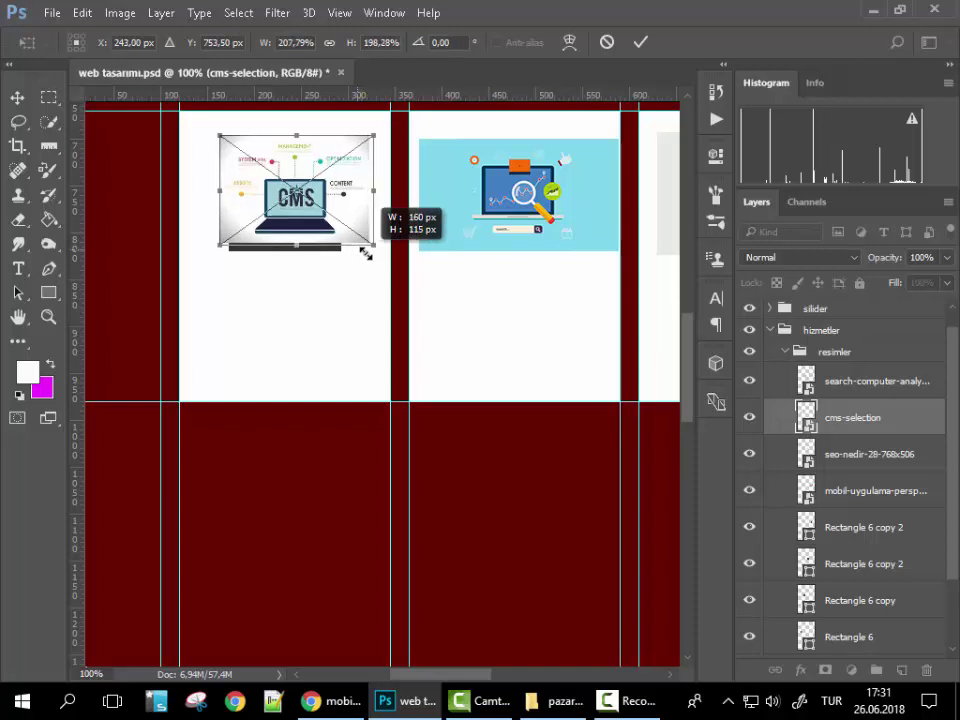
drag(381, 257, 370, 257)
drag(342, 213, 344, 207)
drag(369, 247, 374, 256)
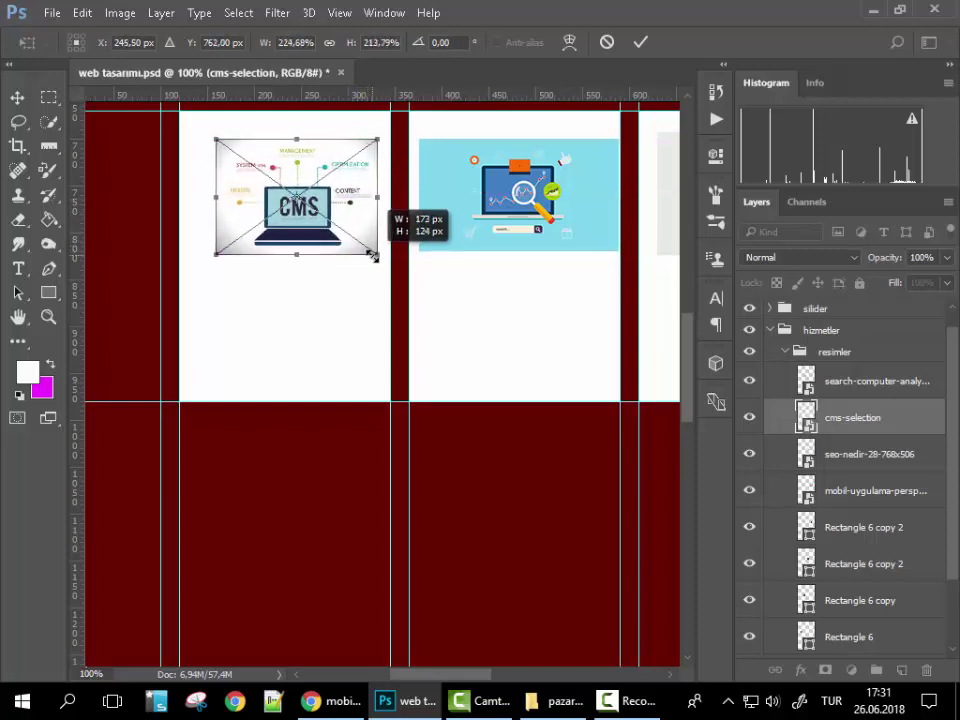
key(Return)
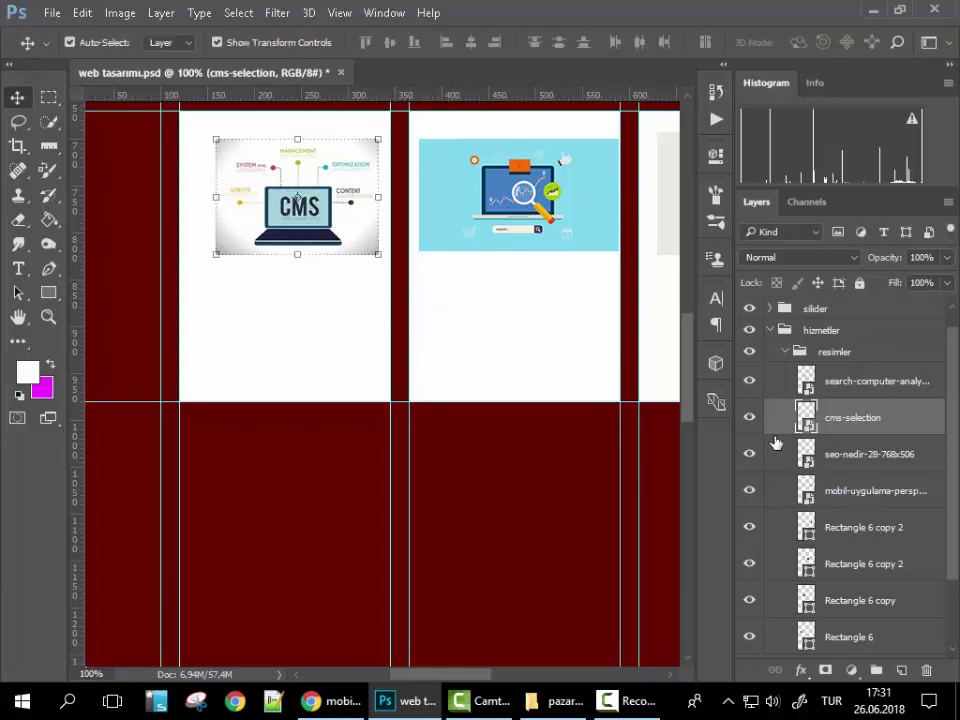
click(748, 419)
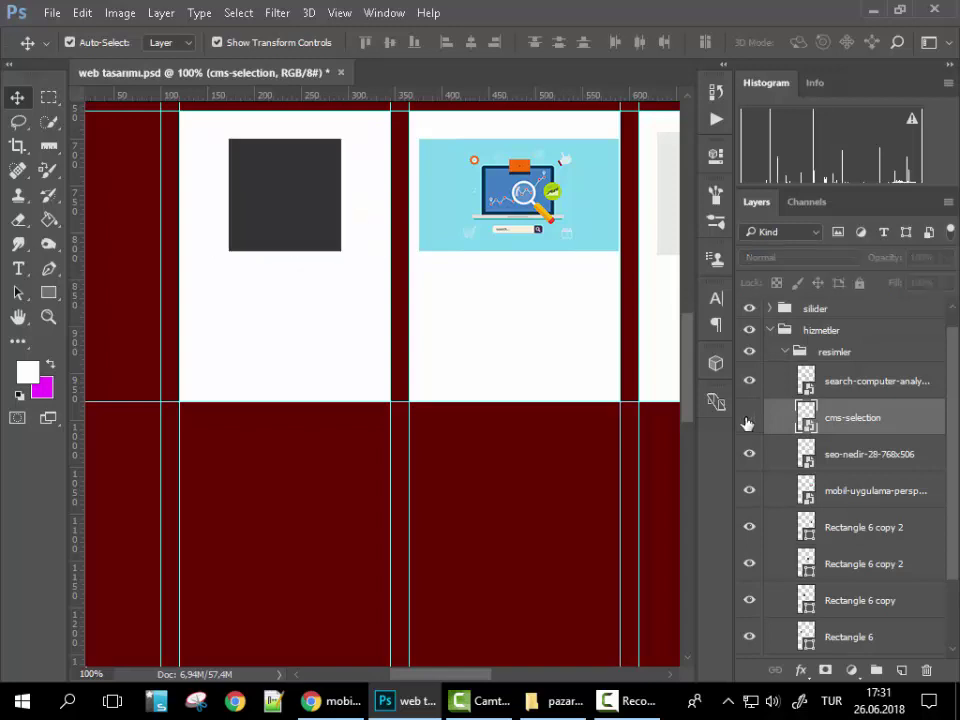
click(750, 637)
Move cms-selection above Rectangle 6, show both layers, and clip the CMS image to Rectangle 6.
click(750, 637)
drag(857, 417, 862, 628)
click(750, 599)
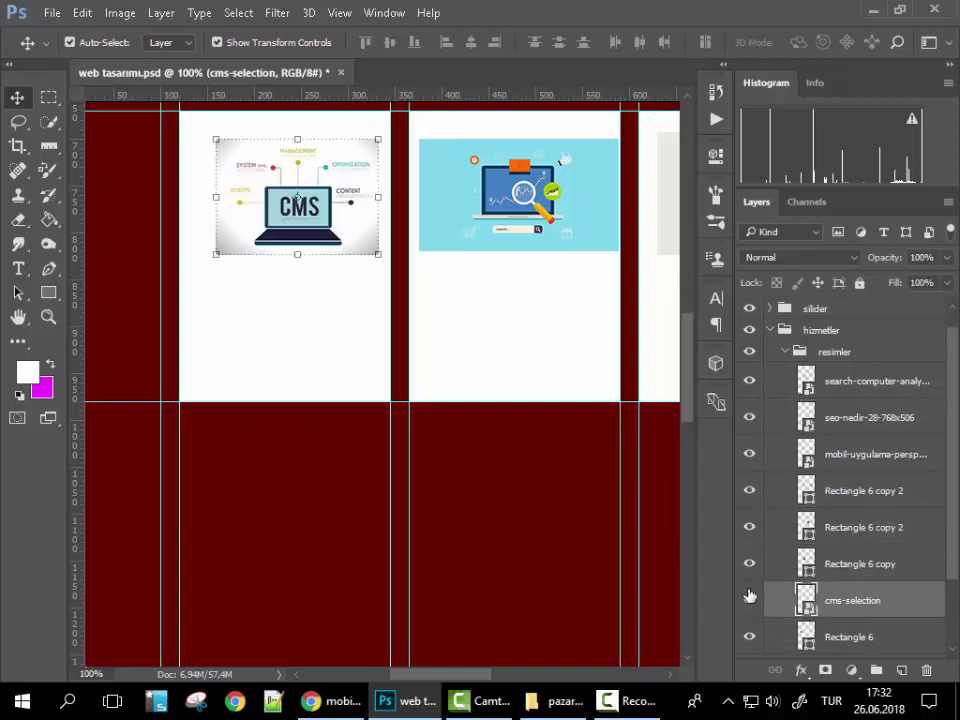
drag(843, 620, 852, 615)
alt+click(852, 615)
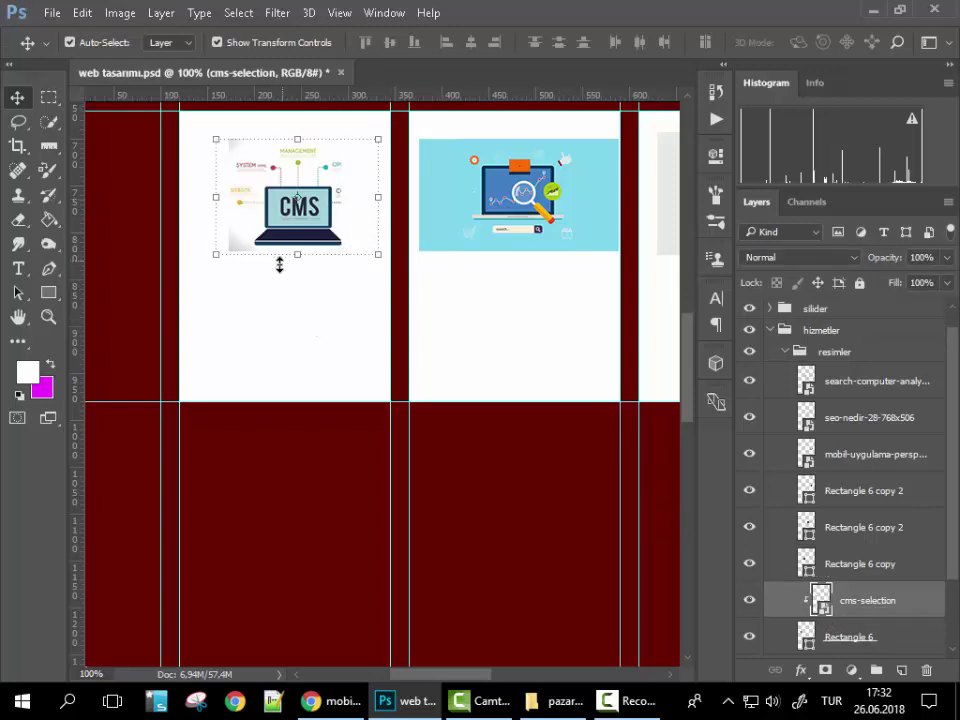
Nudge the clipped CMS image a few pixels left, then select the laptop image layer.
key(Right)
key(Right)
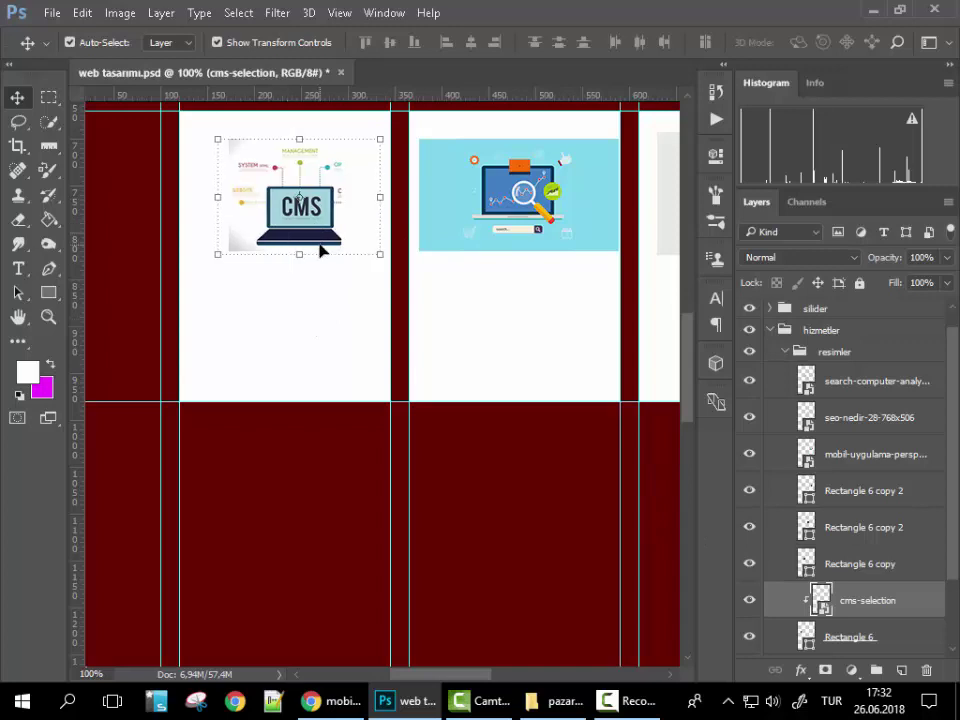
key(Left)
key(Left)
key(Left)
key(Left)
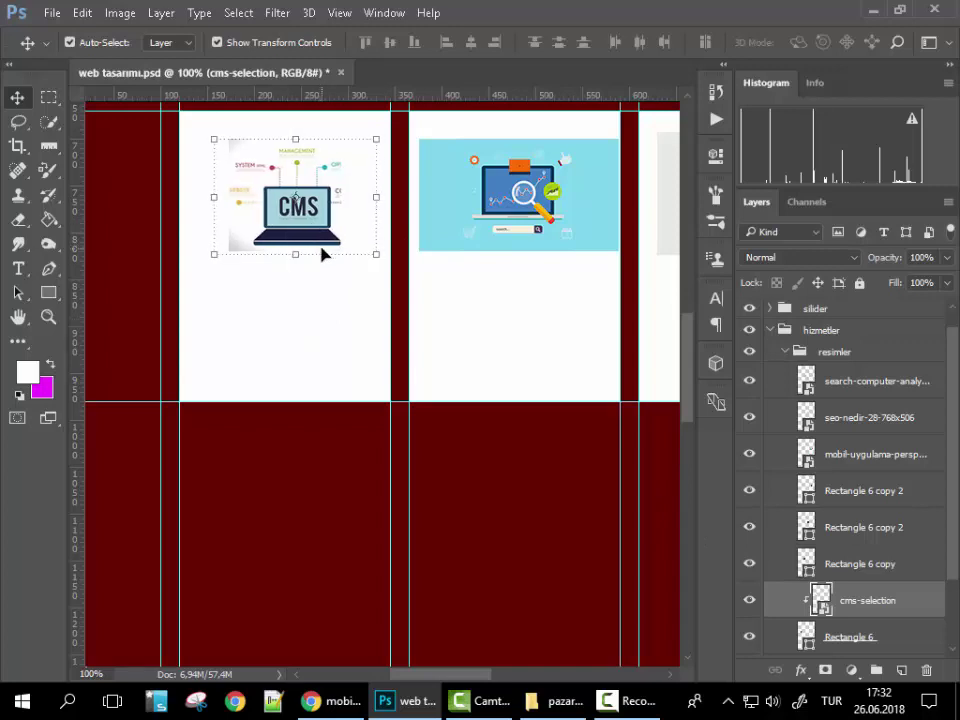
key(Left)
key(Left)
key(Left)
key(Left)
key(Left)
key(Left)
key(Left)
key(Left)
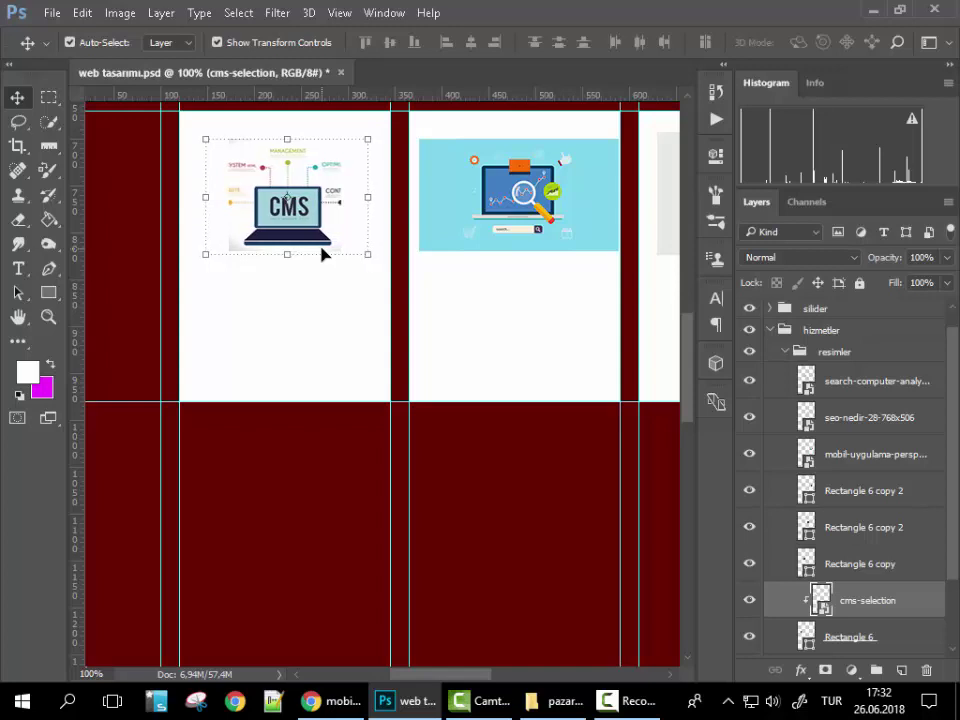
key(Left)
key(Left)
key(Left)
key(Left)
key(Left)
key(Left)
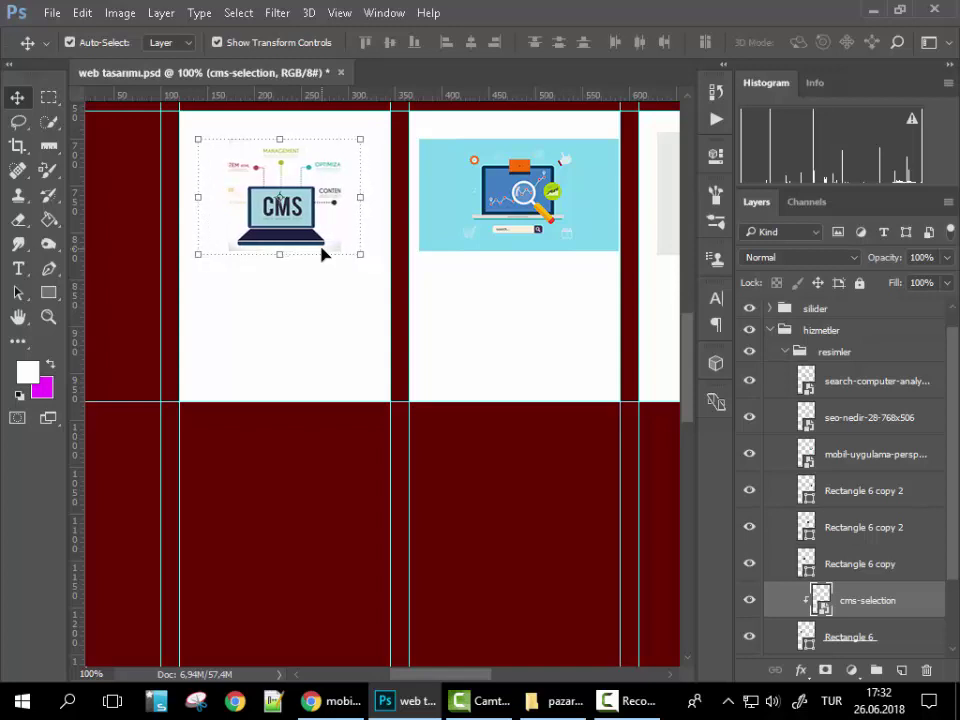
key(Left)
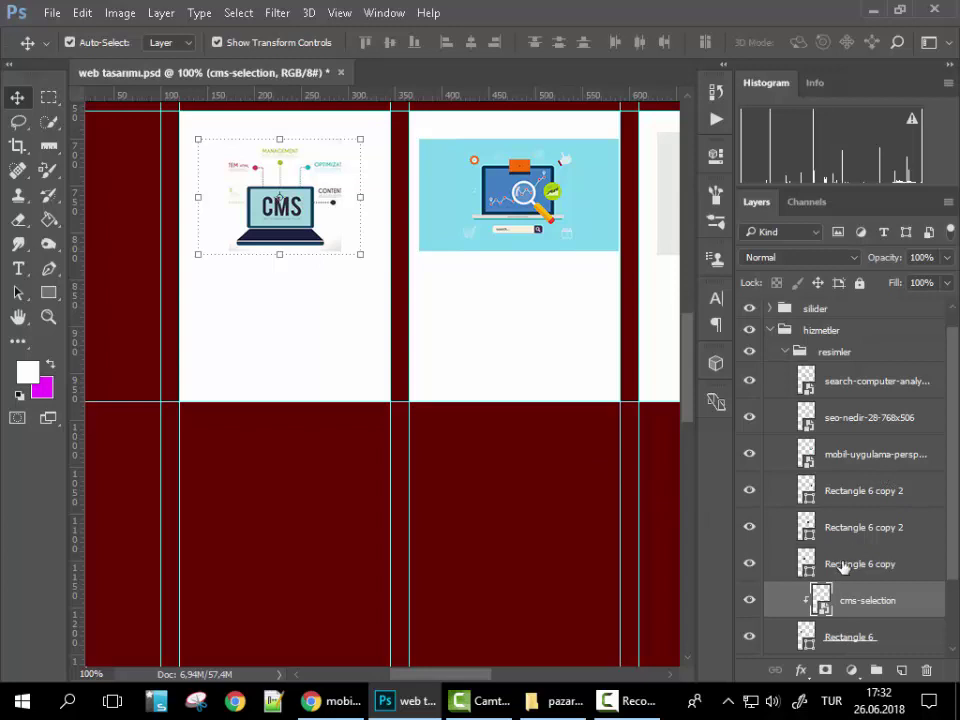
key(alt+bracketright)
click(849, 456)
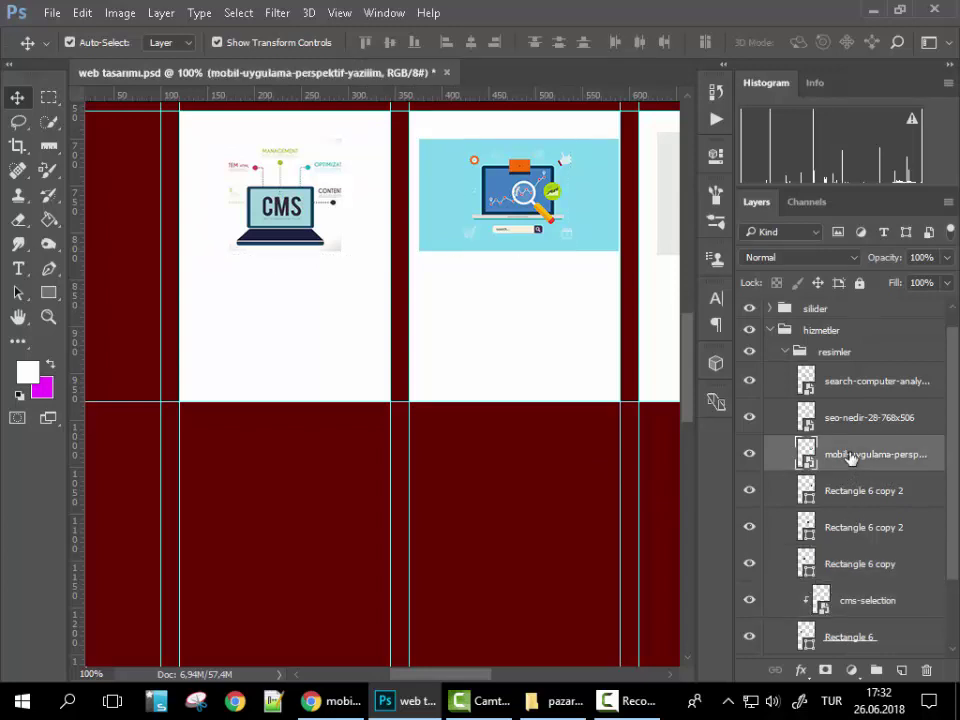
click(600, 235)
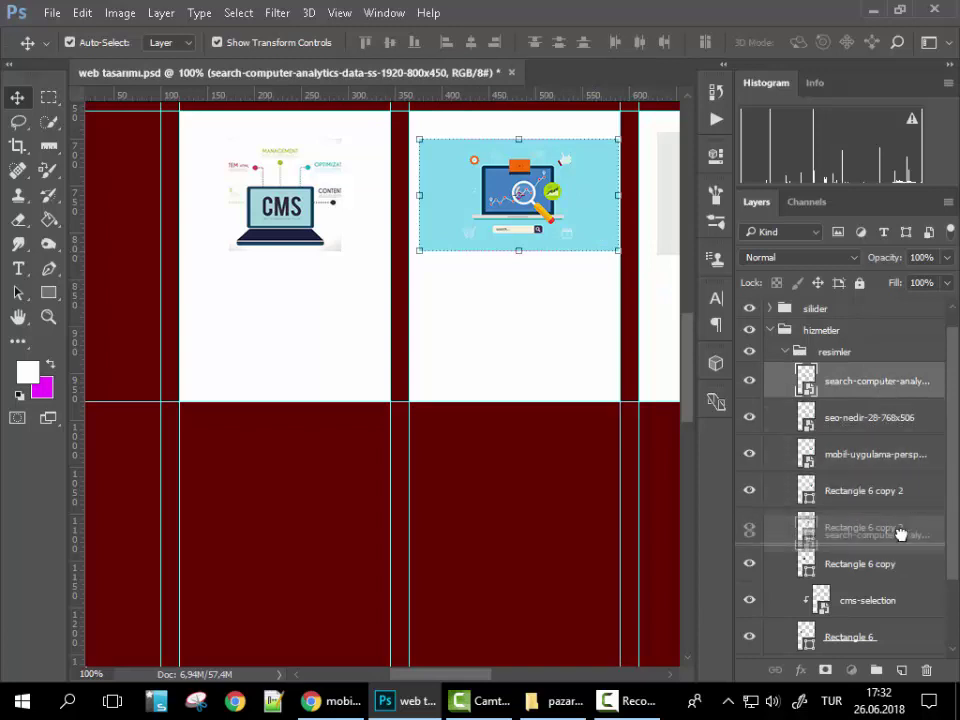
Clip the analytics (laptop) image to its card rectangle and nudge it slightly left.
drag(885, 388, 900, 532)
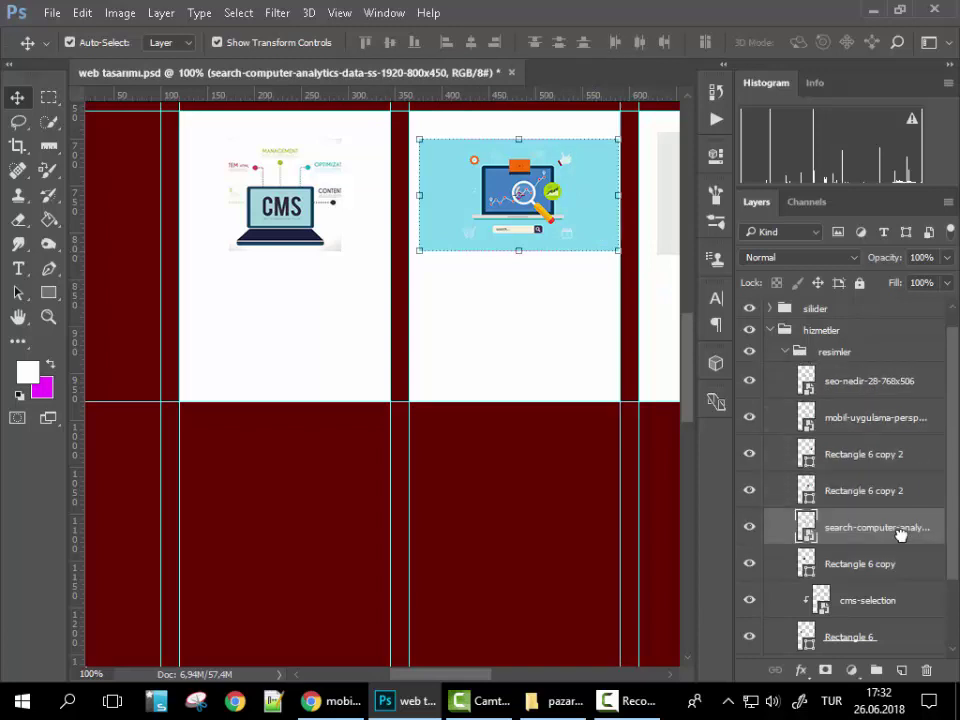
click(749, 527)
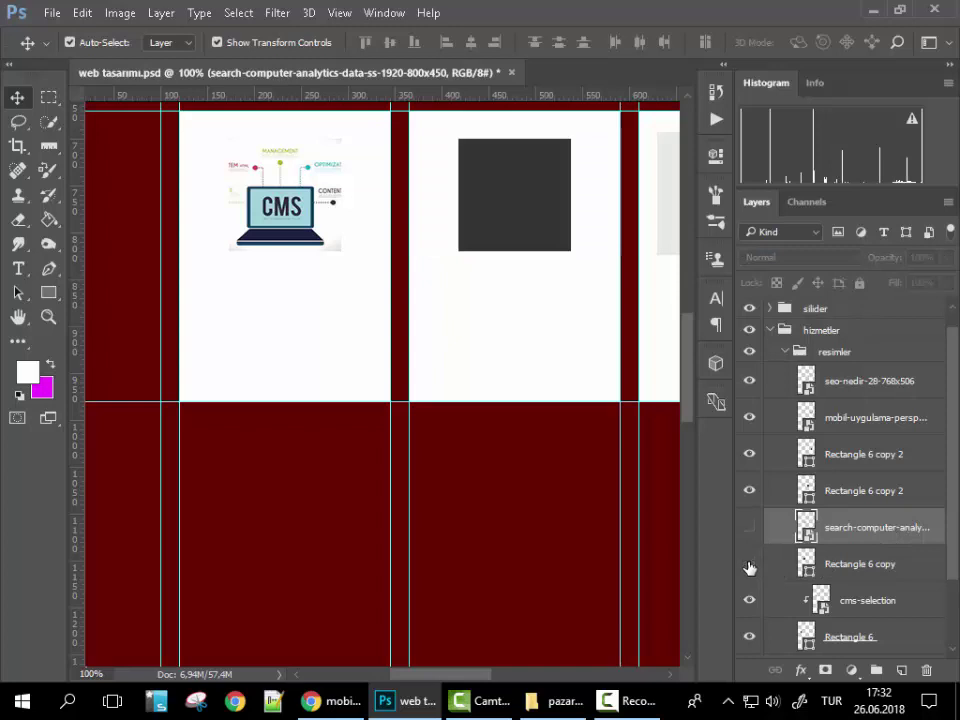
click(750, 527)
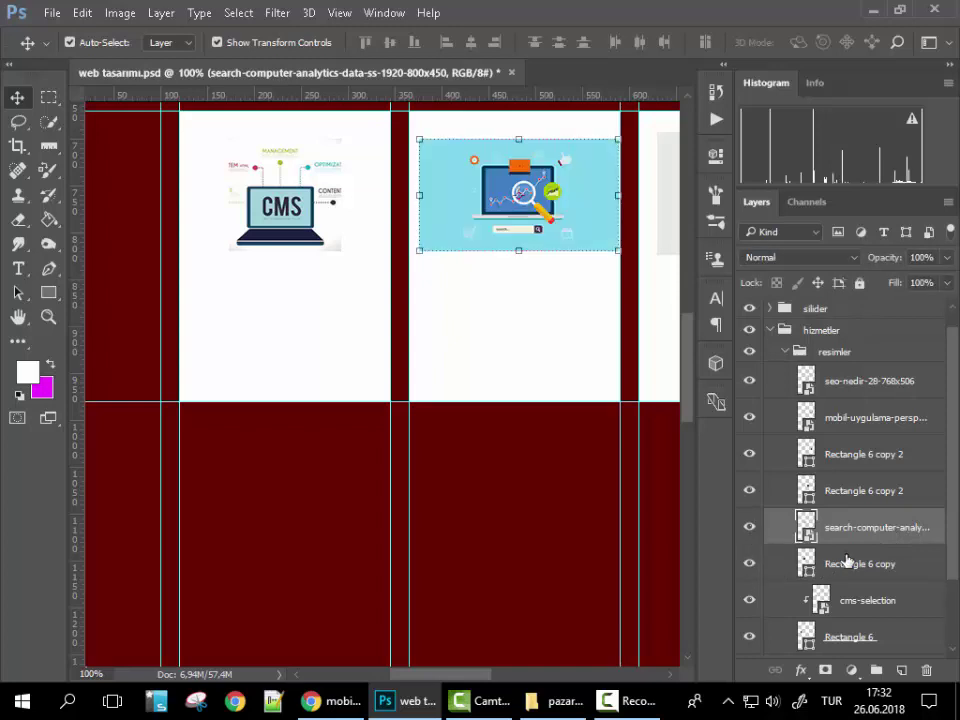
alt+click(849, 541)
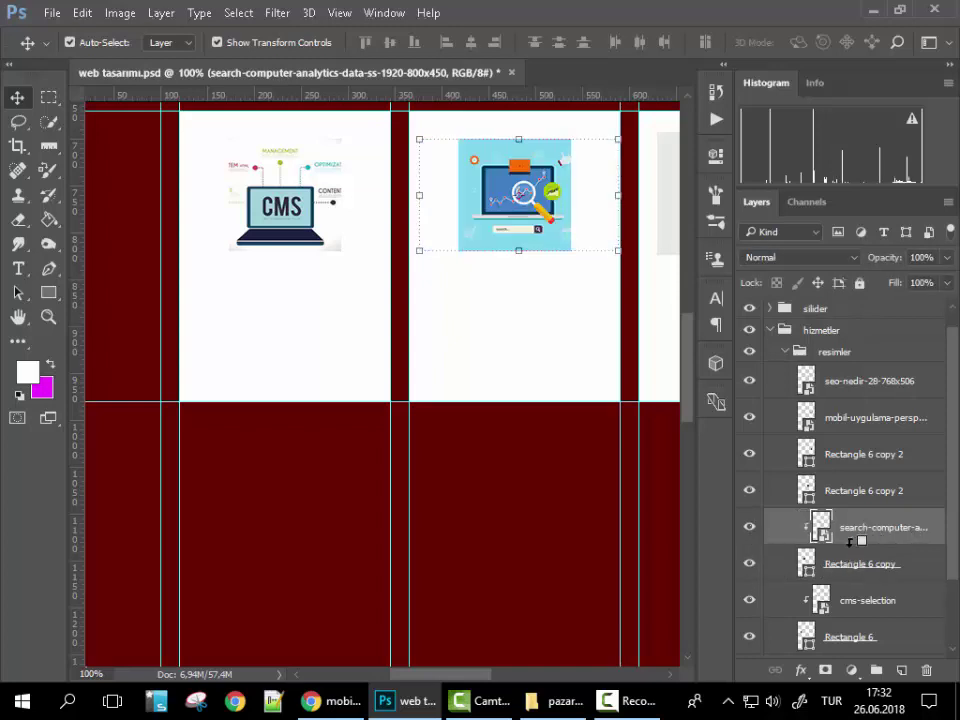
key(Left)
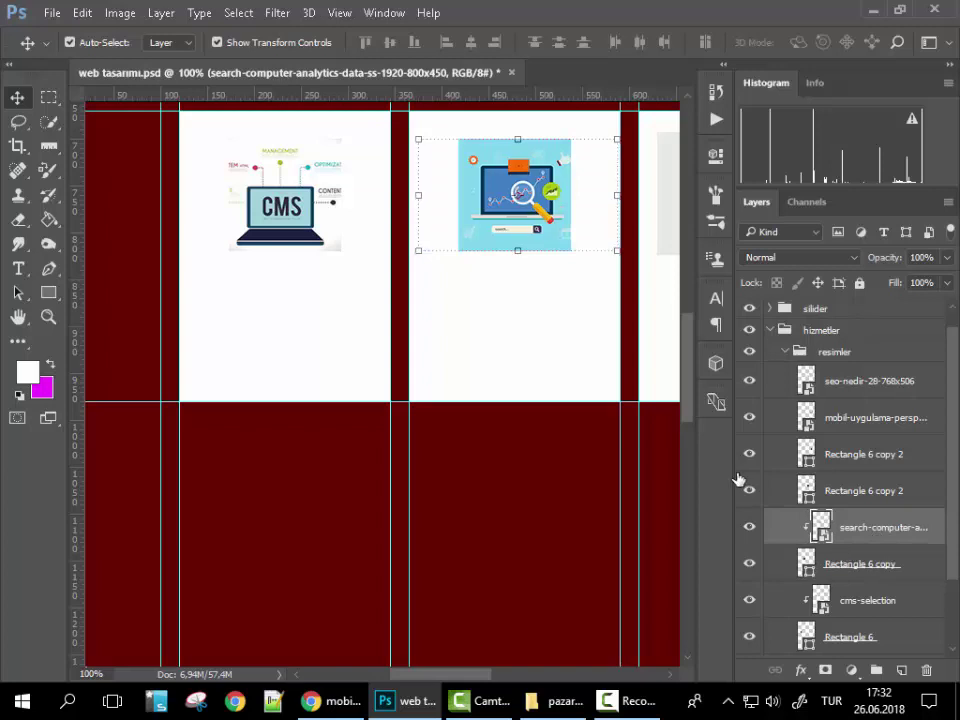
key(Left)
key(Left)
key(Left)
key(Left)
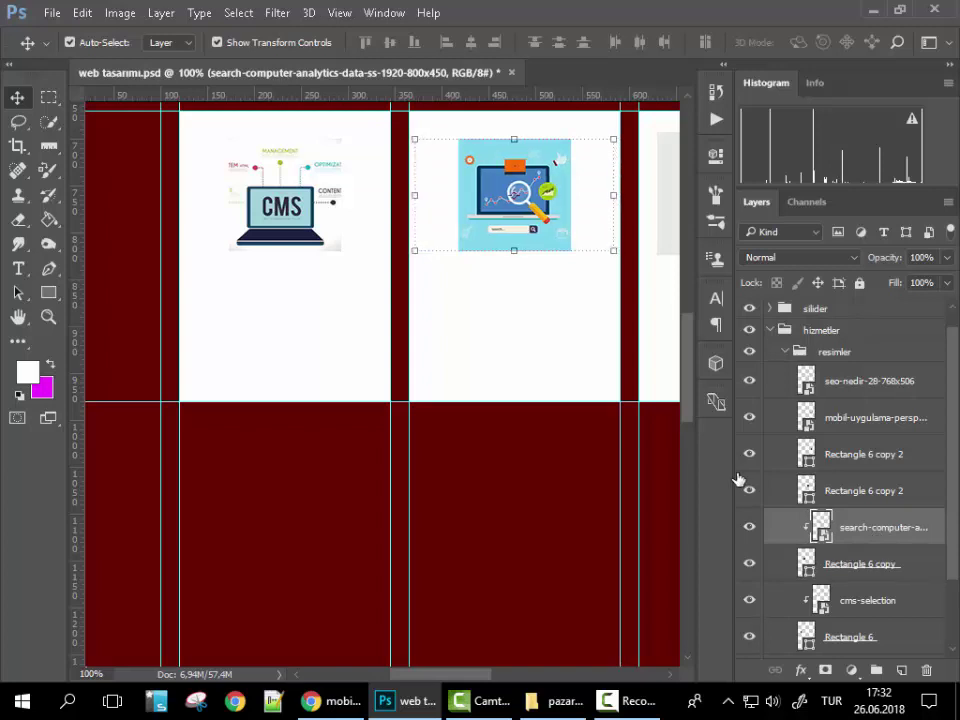
drag(483, 680, 556, 680)
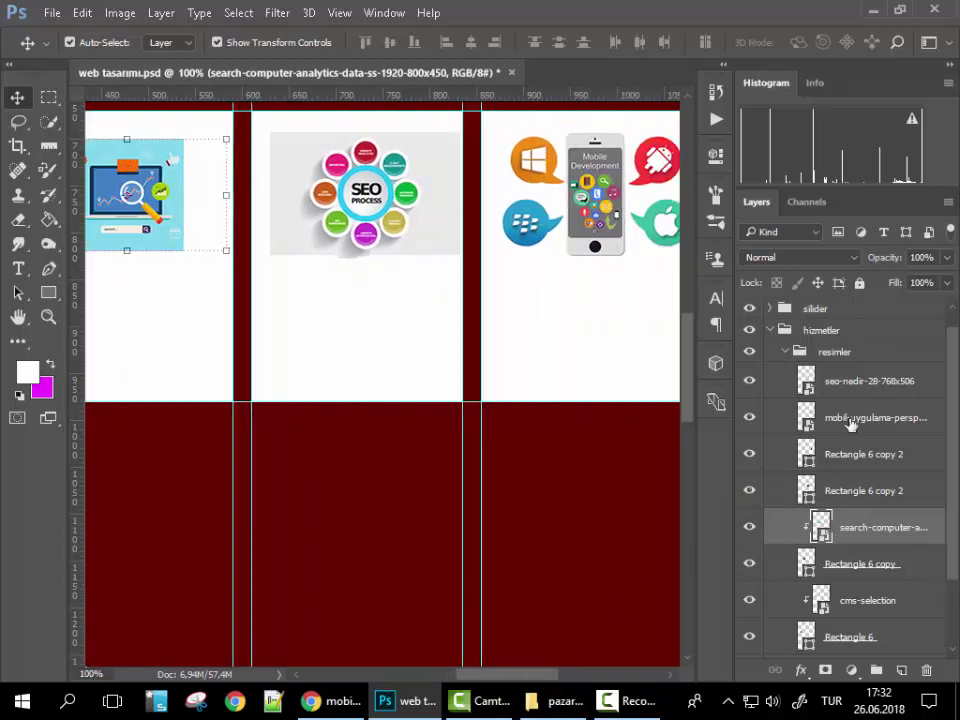
Clip the SEO image to its card rectangle and shift it three nudges left.
click(867, 390)
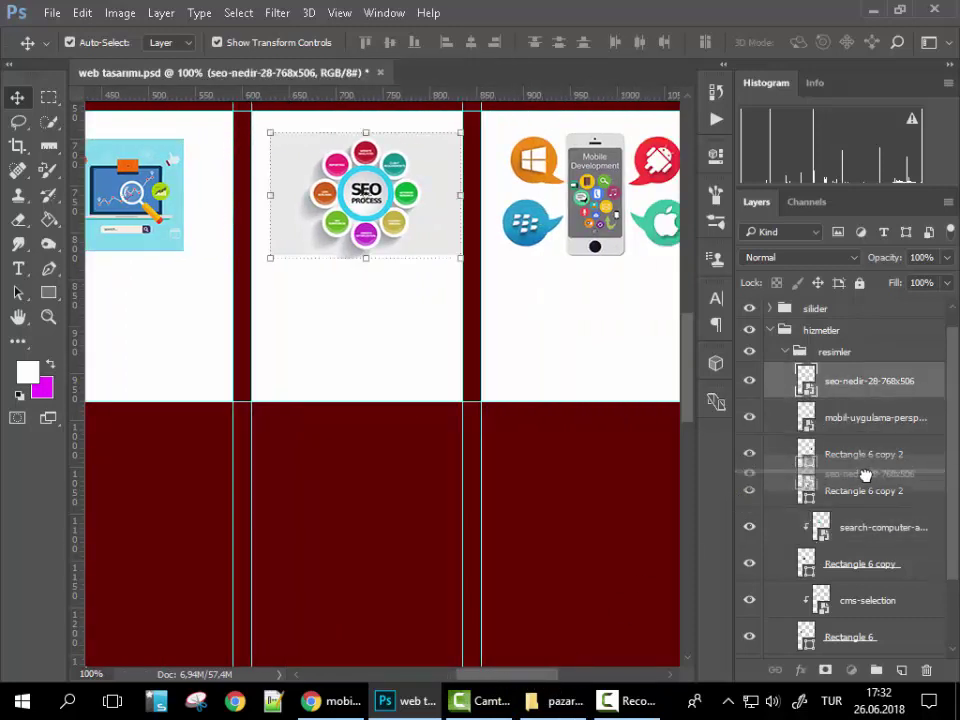
drag(865, 403, 865, 476)
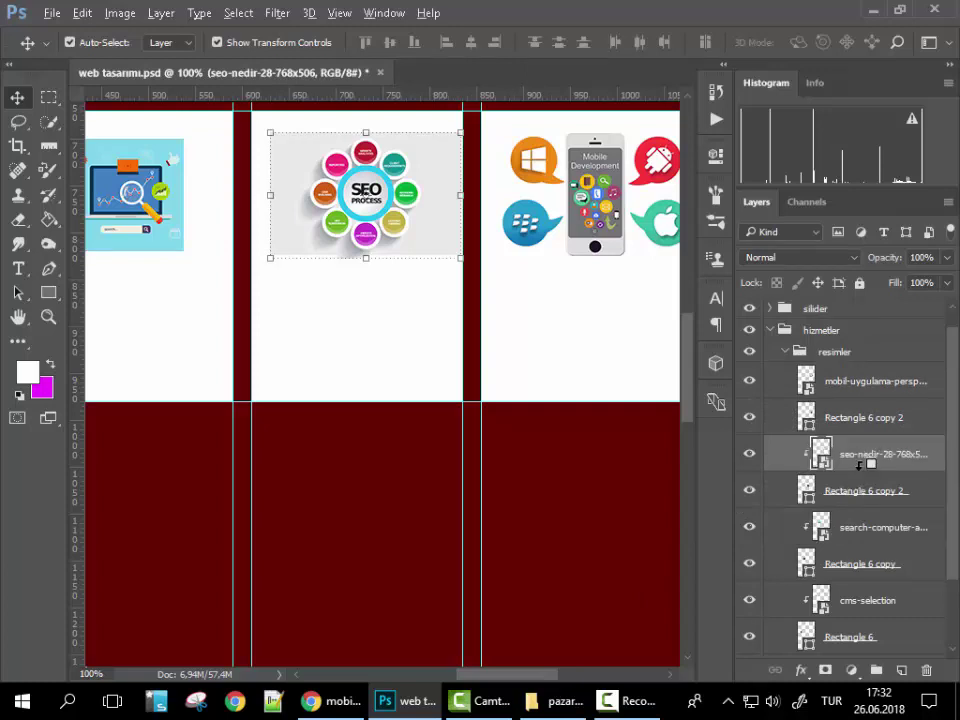
alt+click(806, 455)
key(Left)
key(Left)
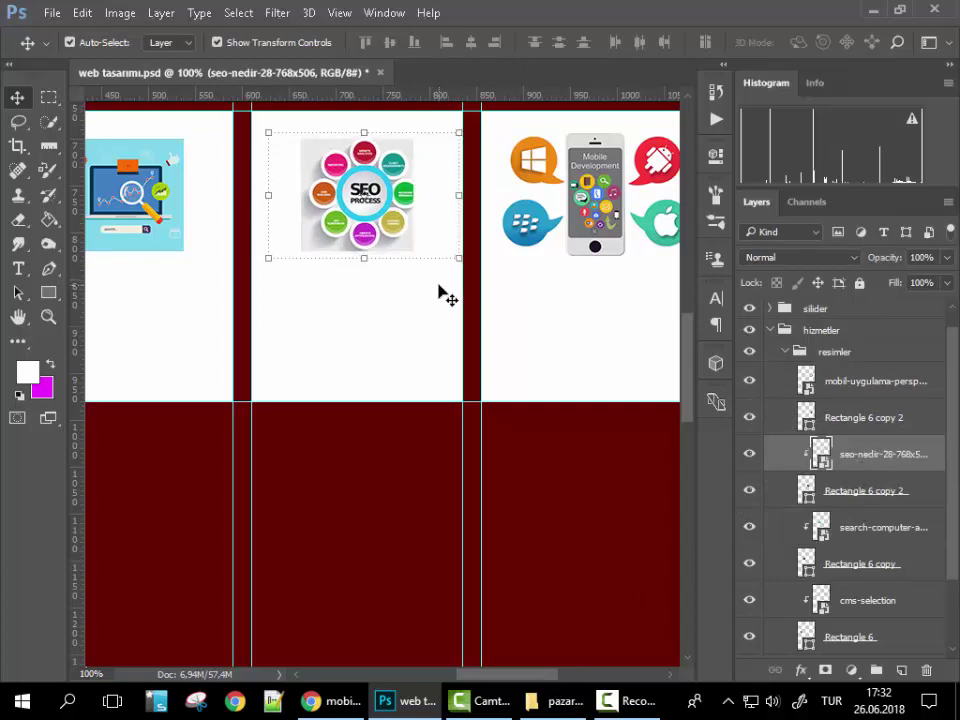
key(Left)
key(Left)
key(Left)
key(Left)
key(Left)
key(Left)
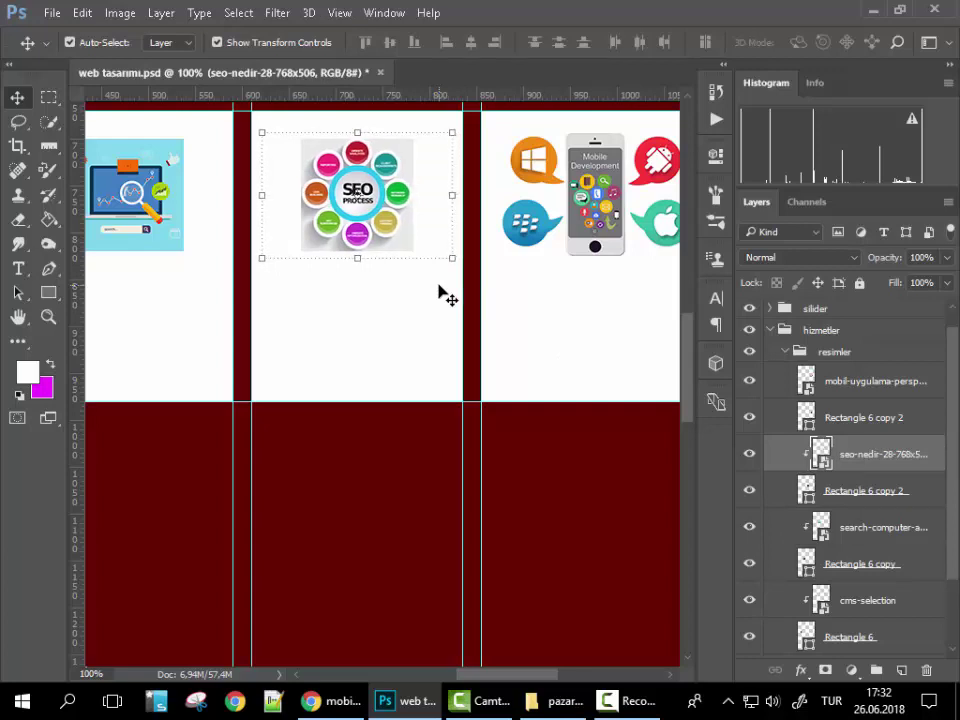
key(Left)
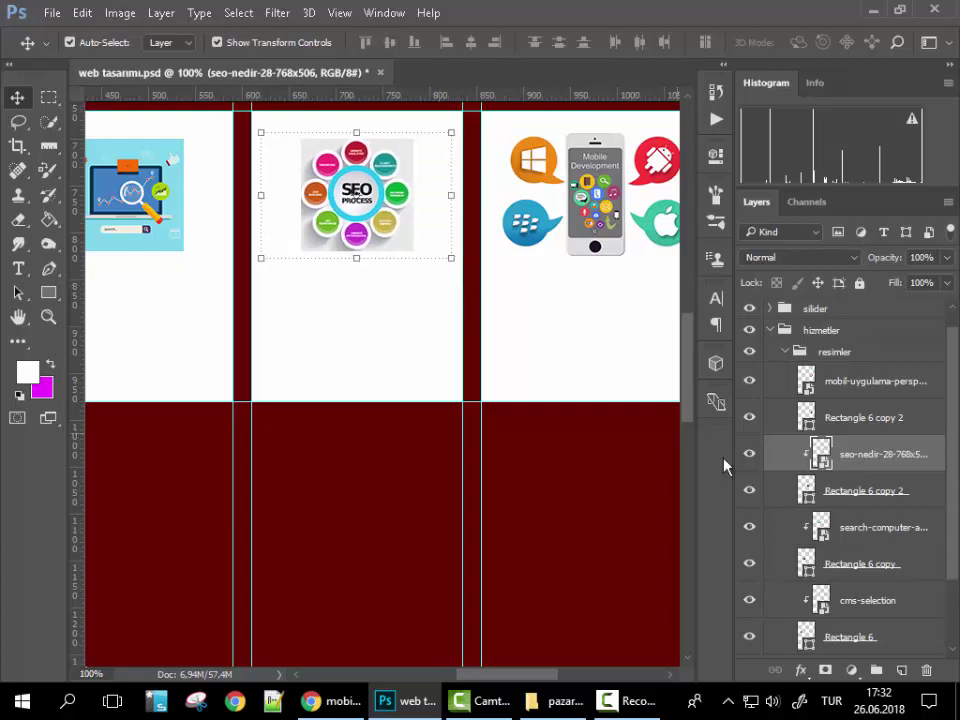
Clip the mobile-development image to its card and nudge it two steps left.
click(858, 384)
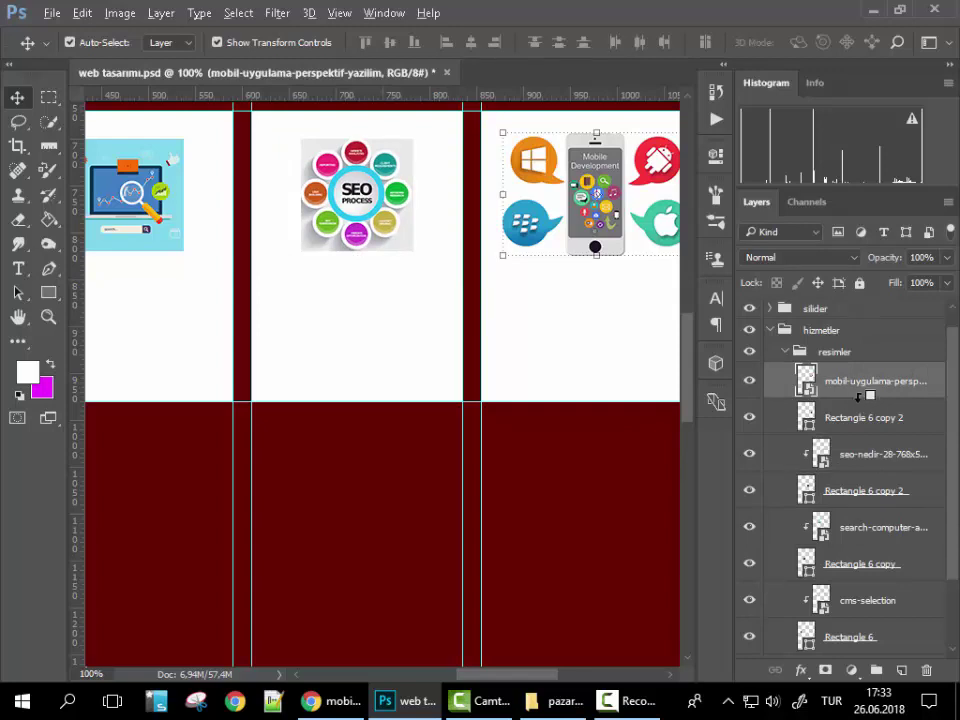
alt+click(858, 398)
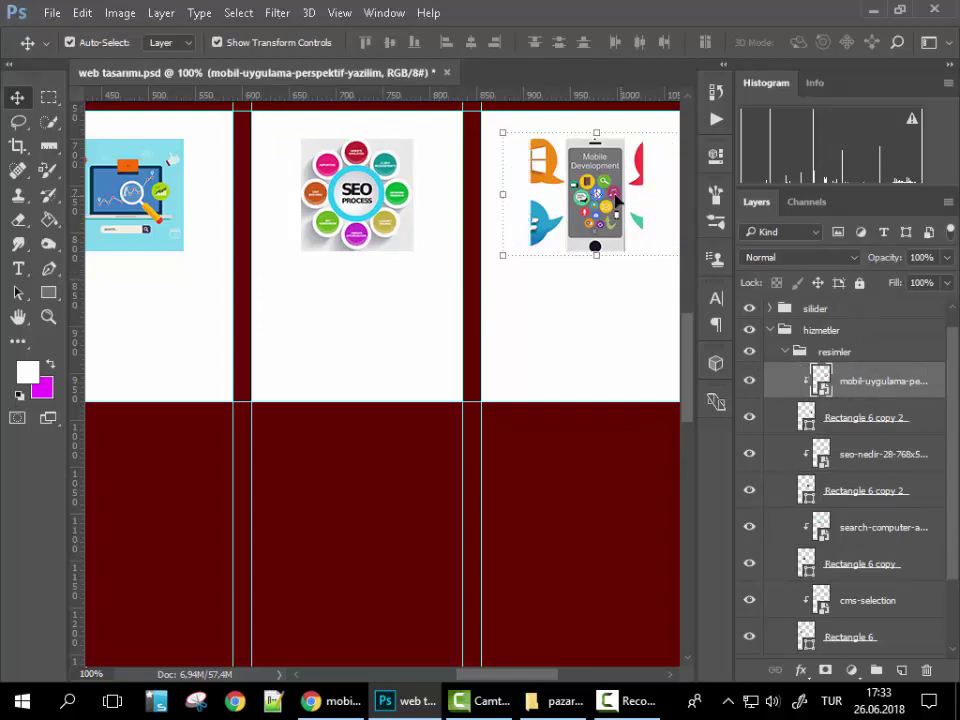
key(Left)
key(Left)
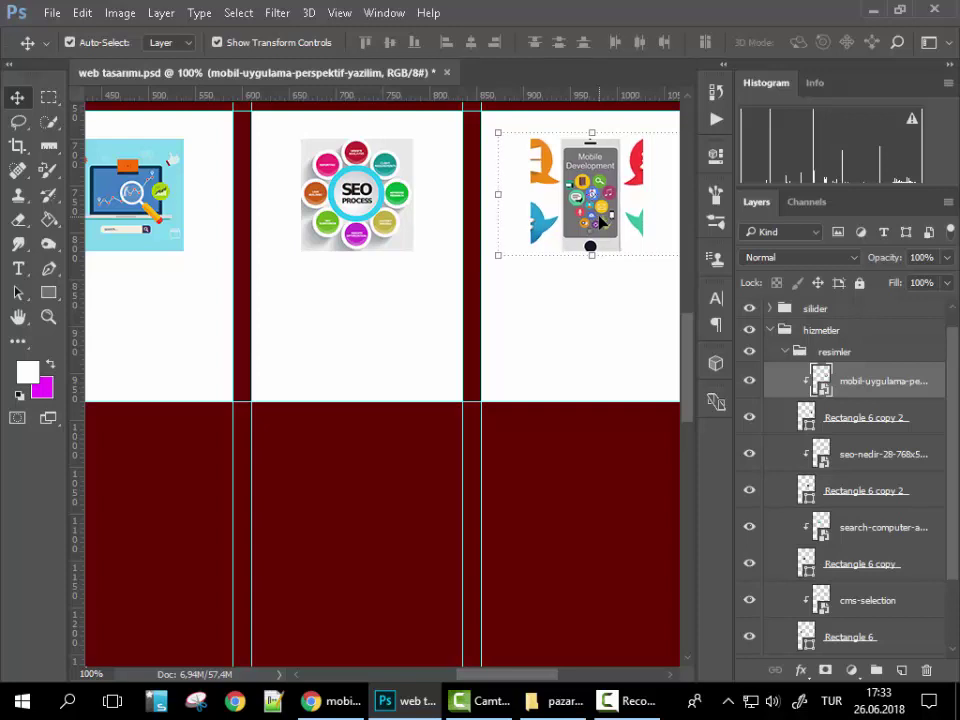
key(Left)
key(Left)
key(Left)
key(Left)
key(Left)
key(Left)
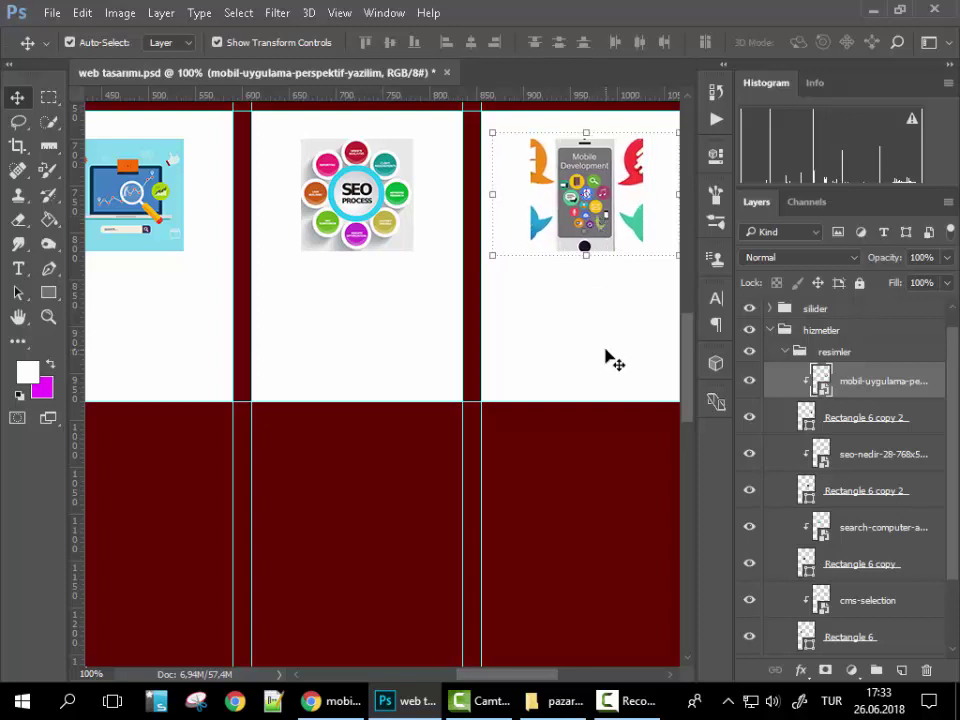
click(611, 360)
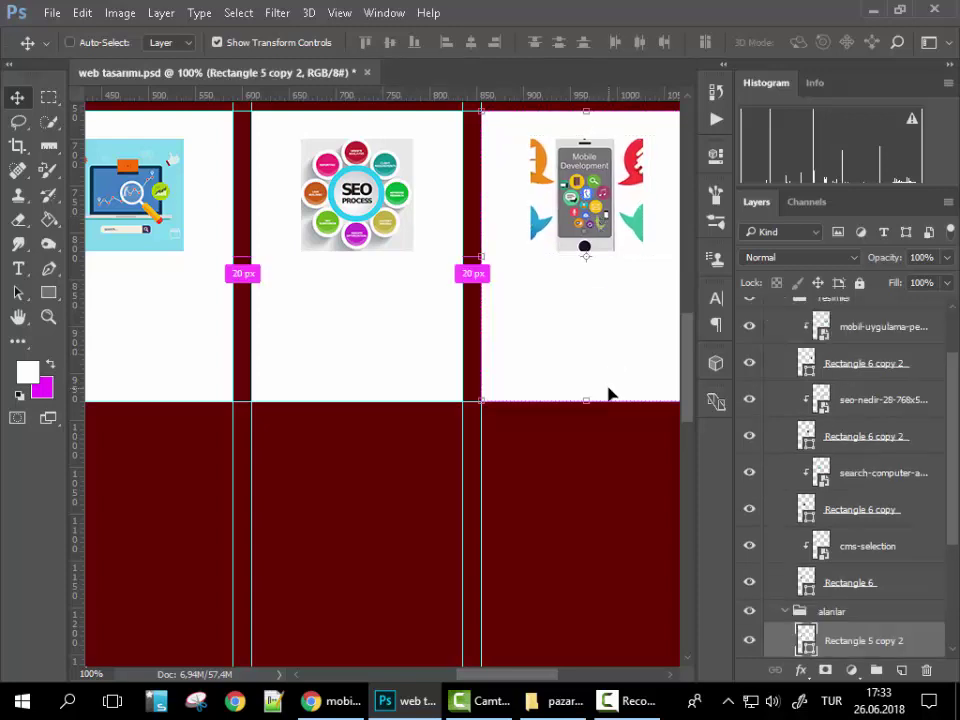
key(ctrl+minus)
key(ctrl+minus)
key(ctrl+minus)
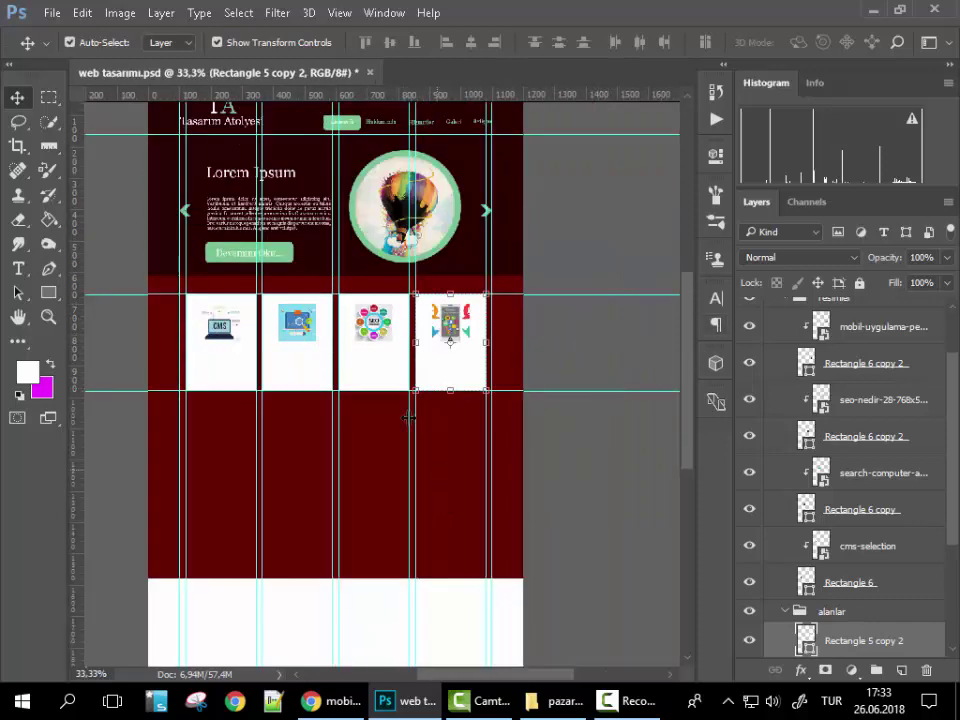
key(ctrl+plus)
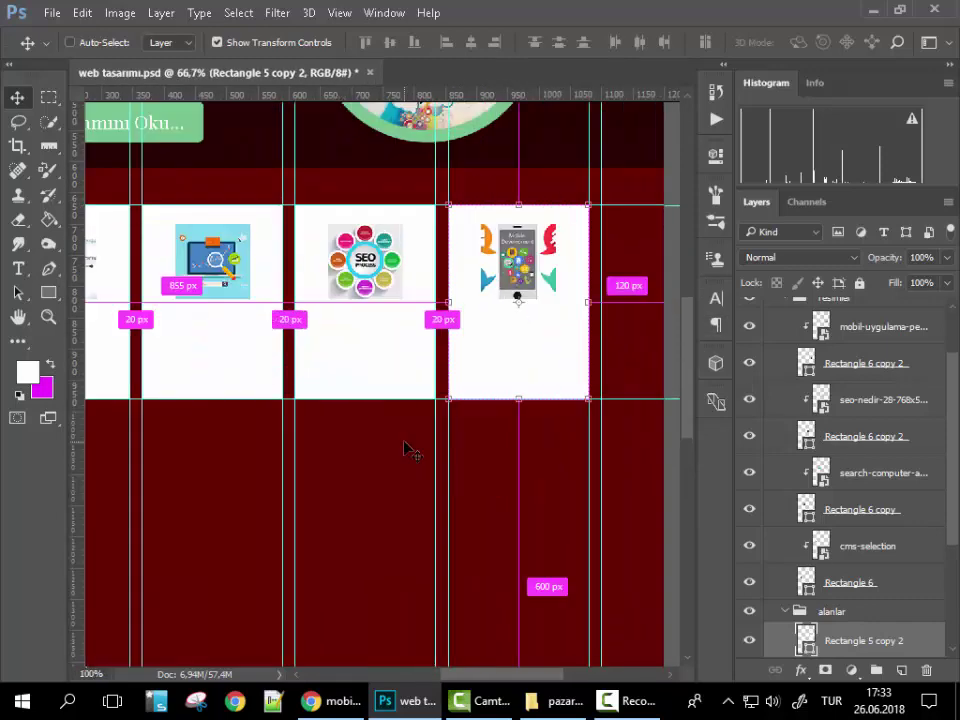
key(ctrl+plus)
drag(484, 678, 446, 674)
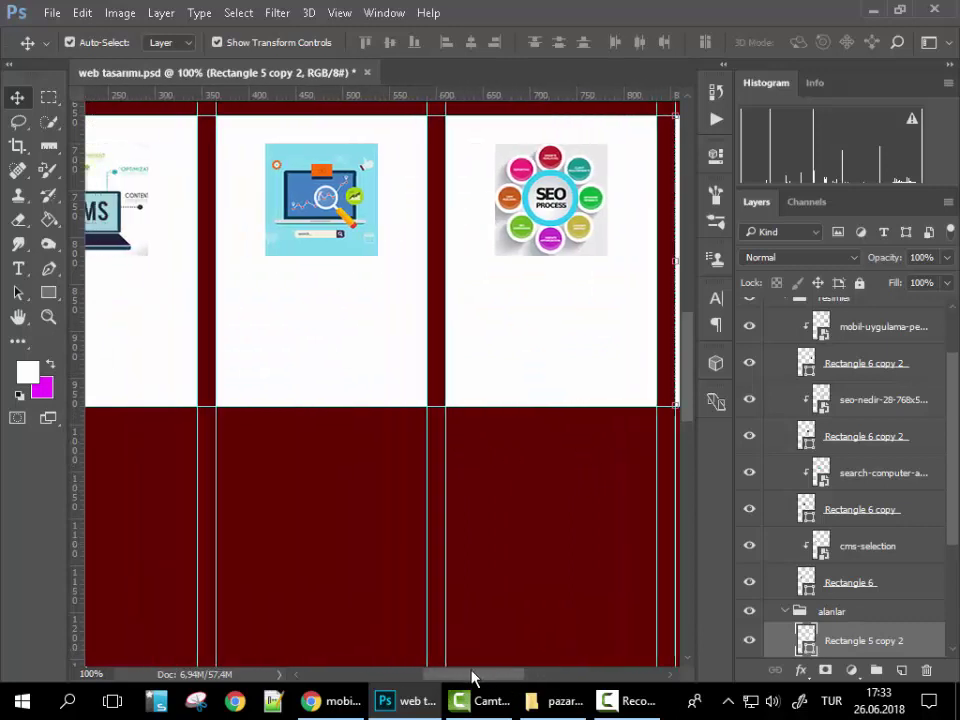
Select Rectangle 5 in the alanlar card group and add a new empty layer above it.
click(18, 268)
scroll(934, 469, up, 1)
scroll(858, 418, up, 2)
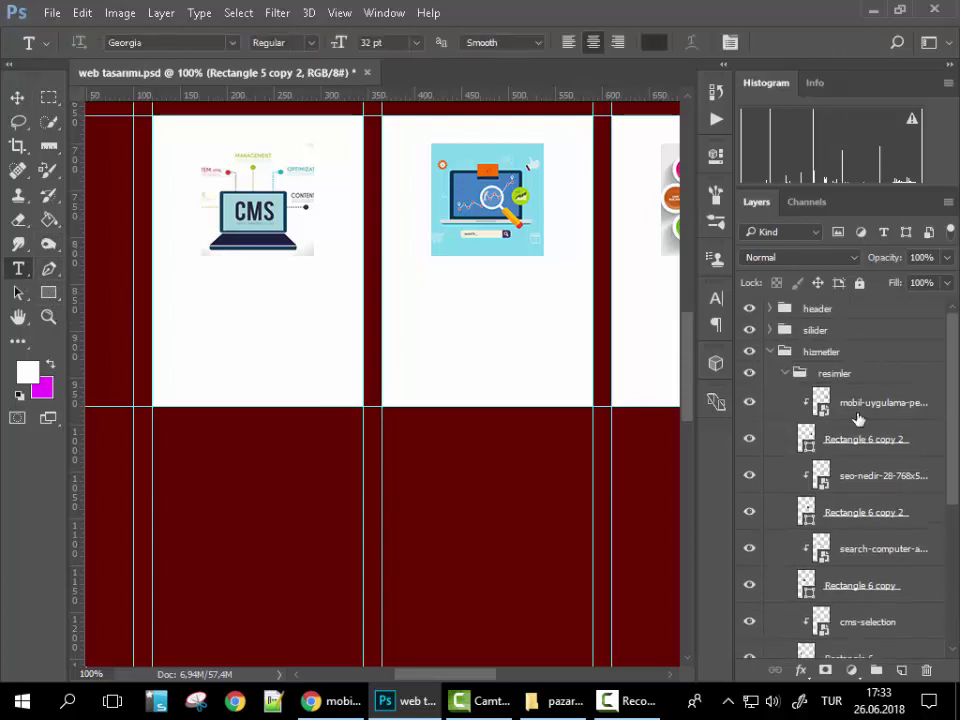
click(785, 376)
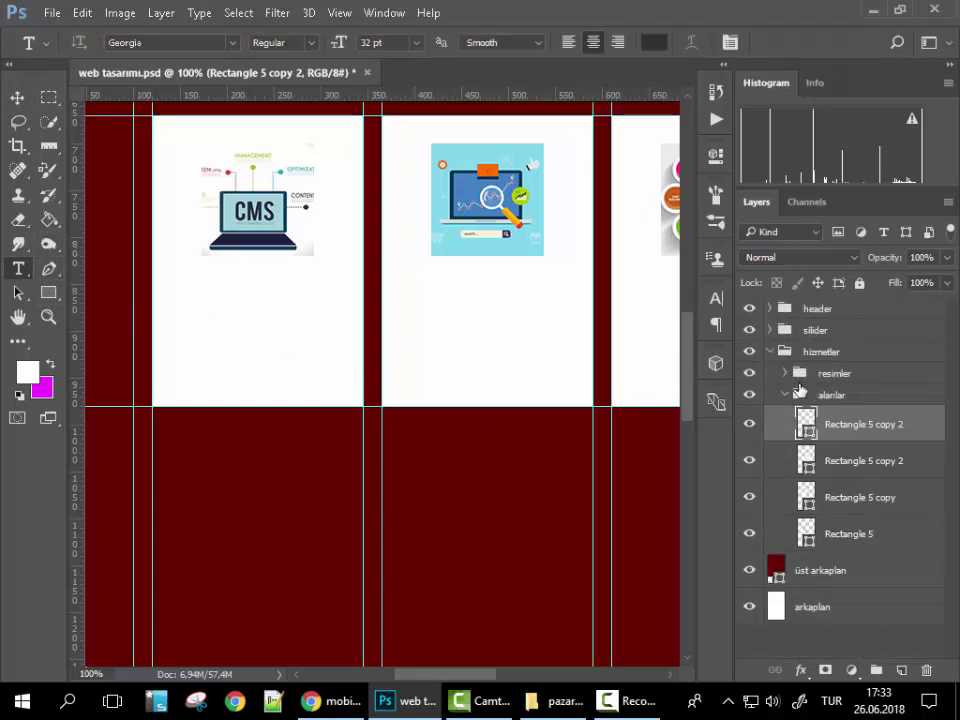
click(836, 395)
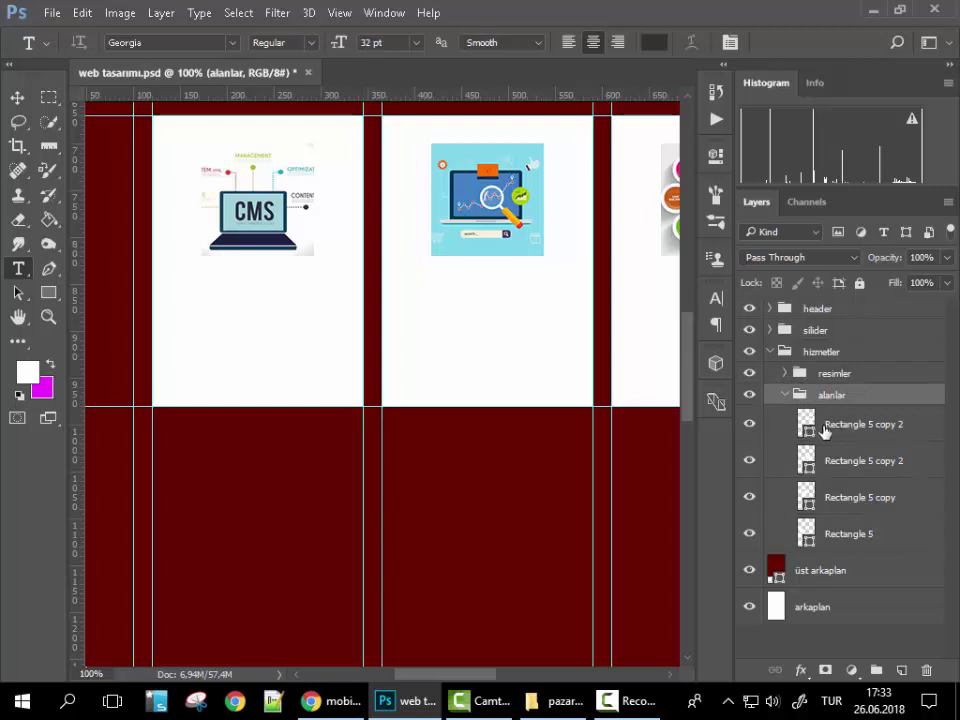
click(852, 536)
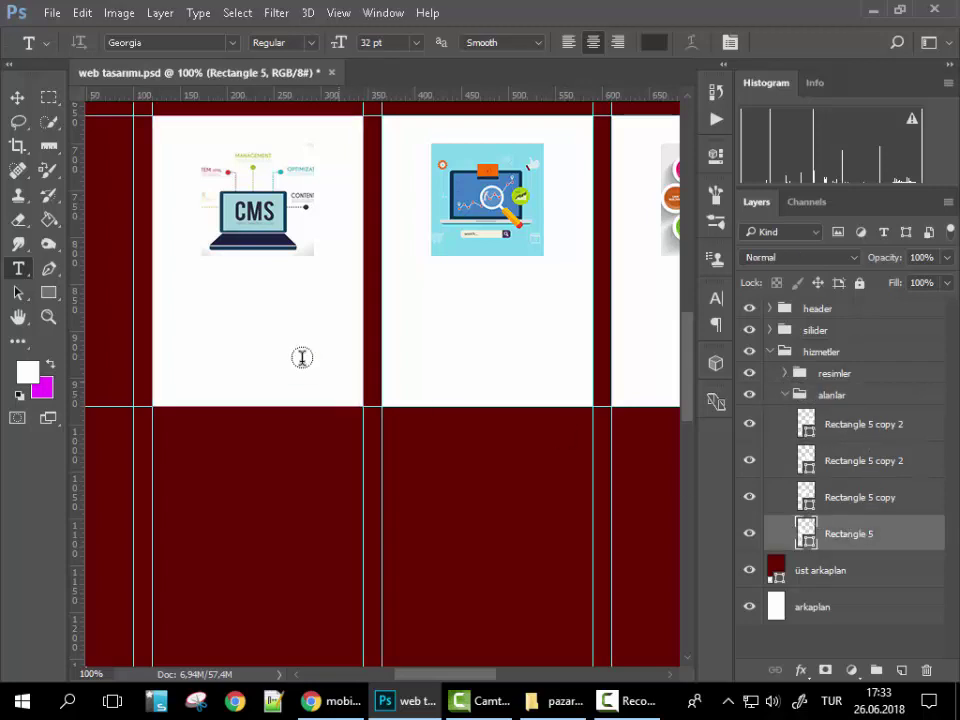
drag(819, 540, 904, 671)
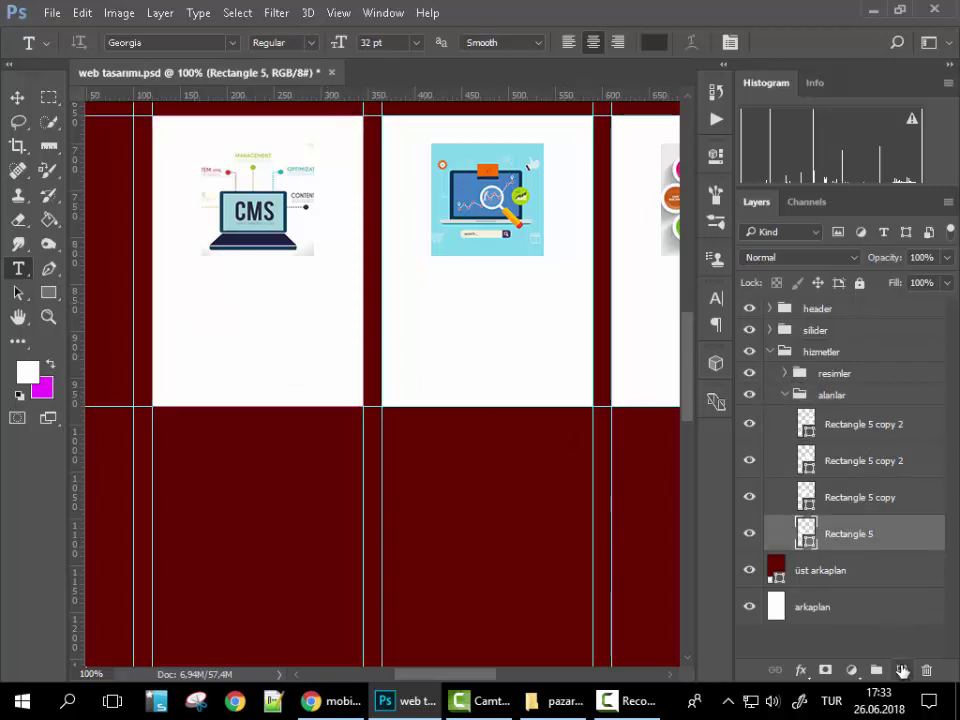
click(903, 671)
Type 'Hizmetler 1' in the first card and nudge it right to centre it under the CMS image.
click(190, 292)
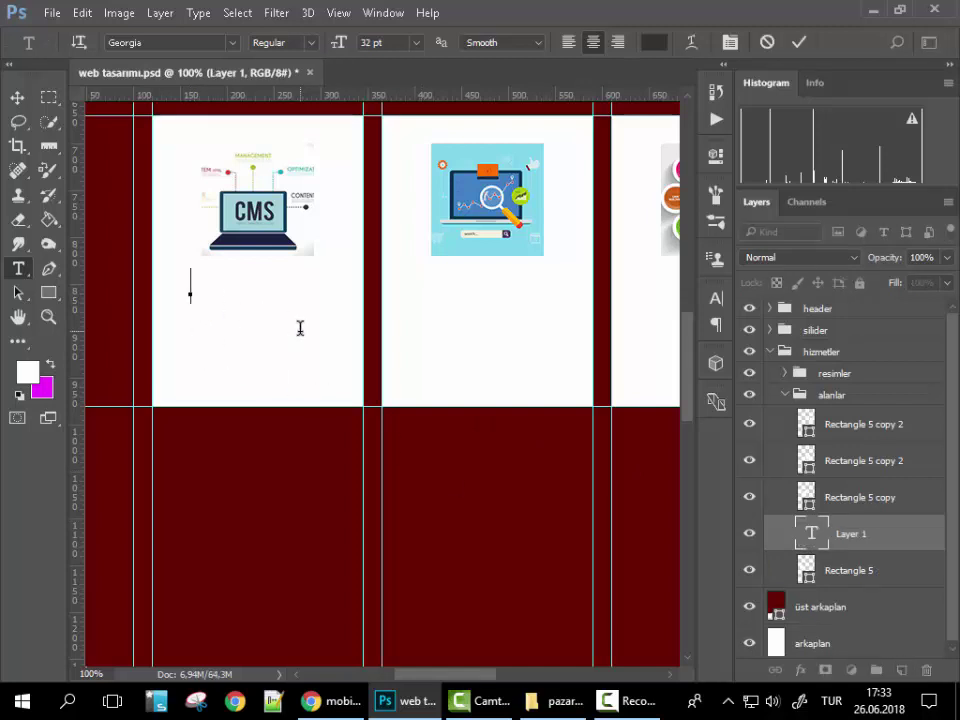
text(H)
text(izmet)
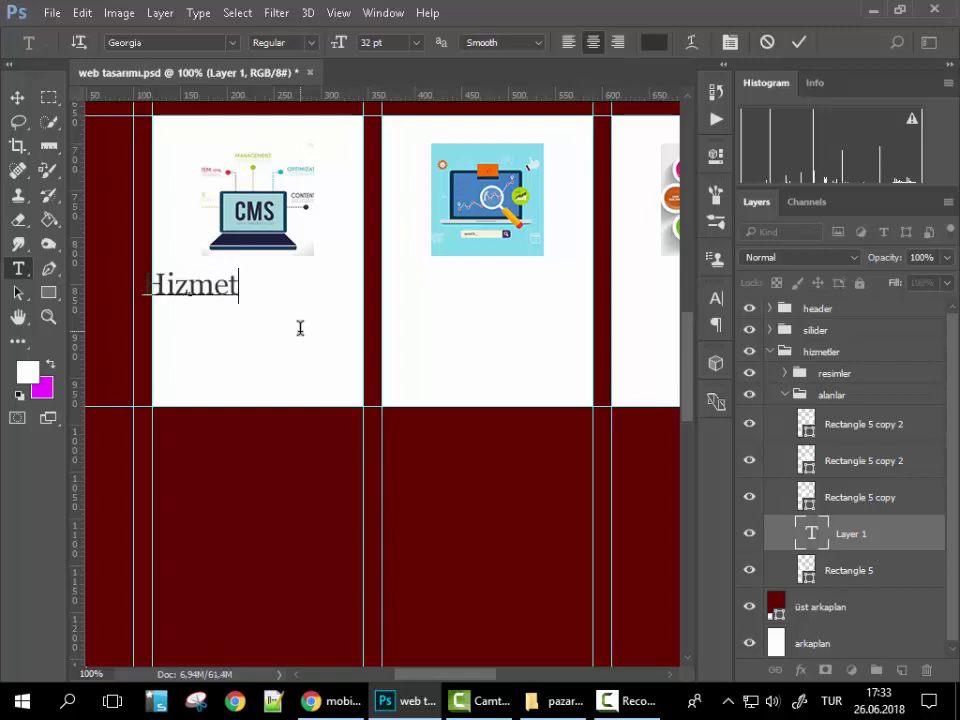
text(ler)
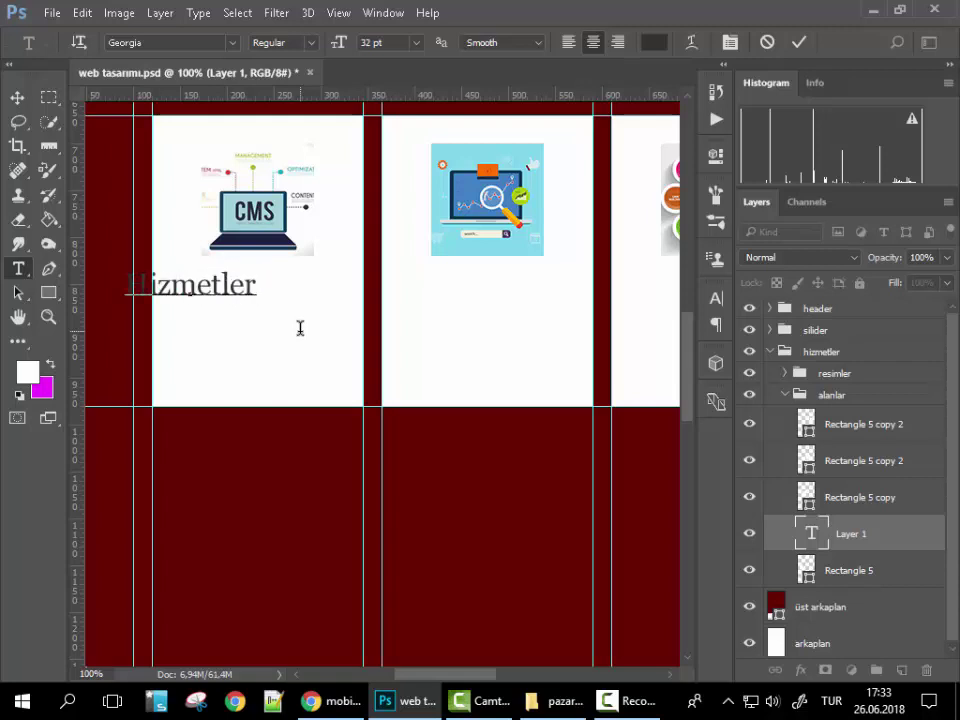
text( 1)
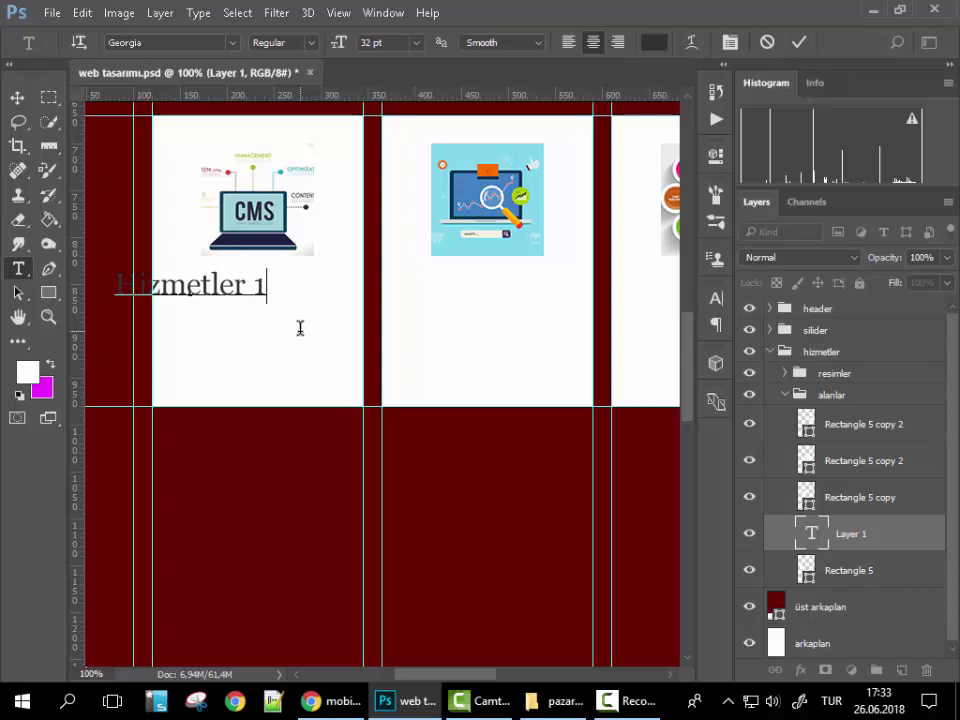
click(18, 97)
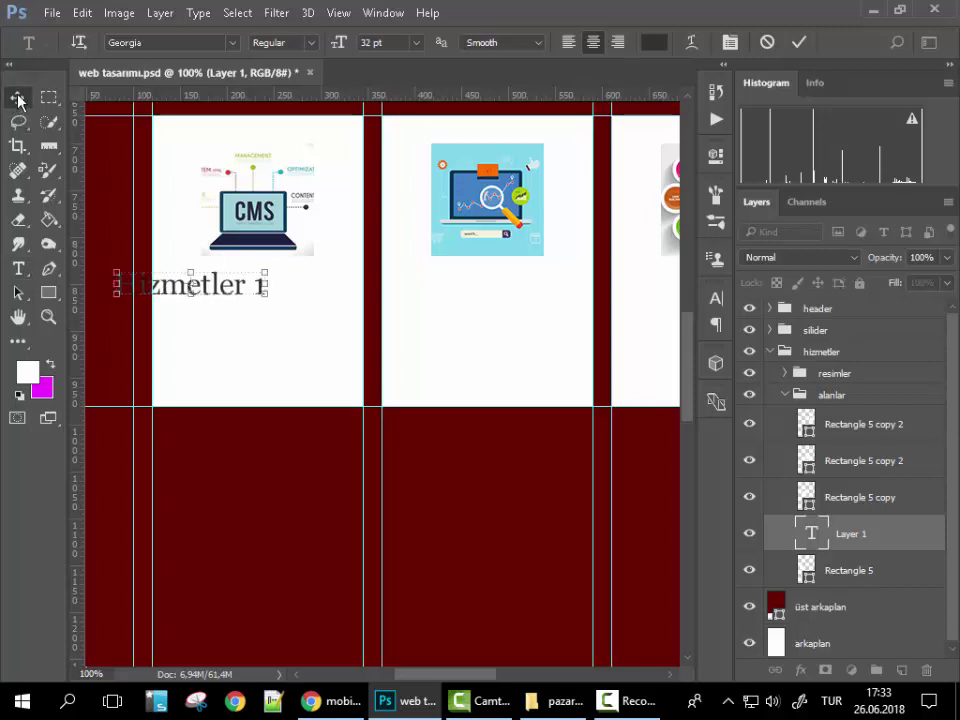
key(Right)
key(Right)
key(Right)
key(Right)
key(Right)
key(Right)
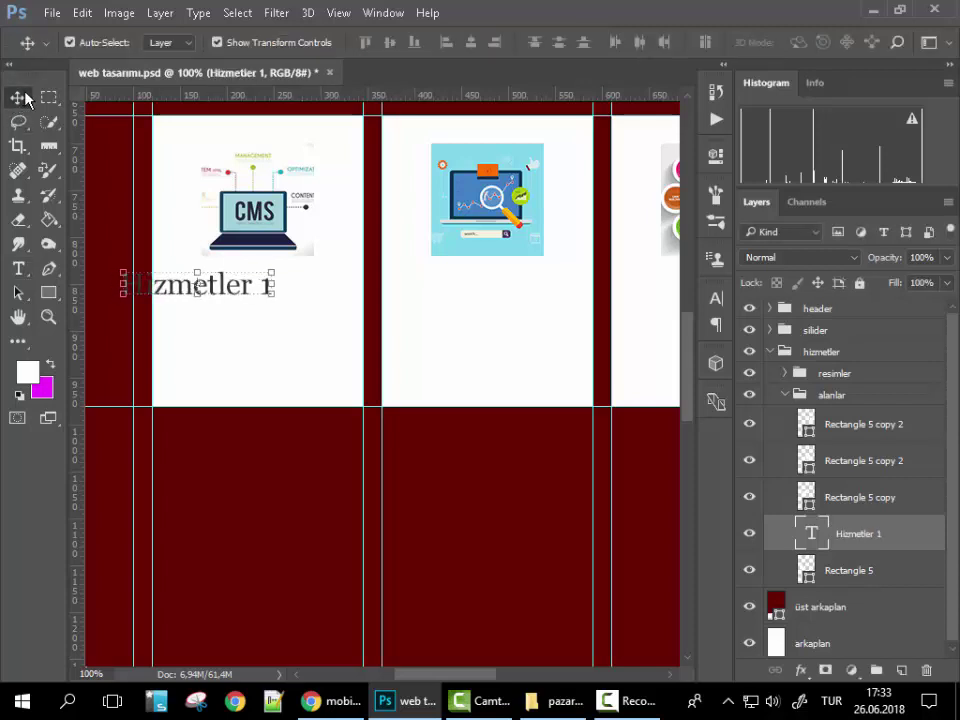
key(Right)
key(Right)
key(Right)
key(Right)
key(Right)
key(Right)
key(Right)
key(Right)
key(Right)
key(Right)
key(Right)
key(Right)
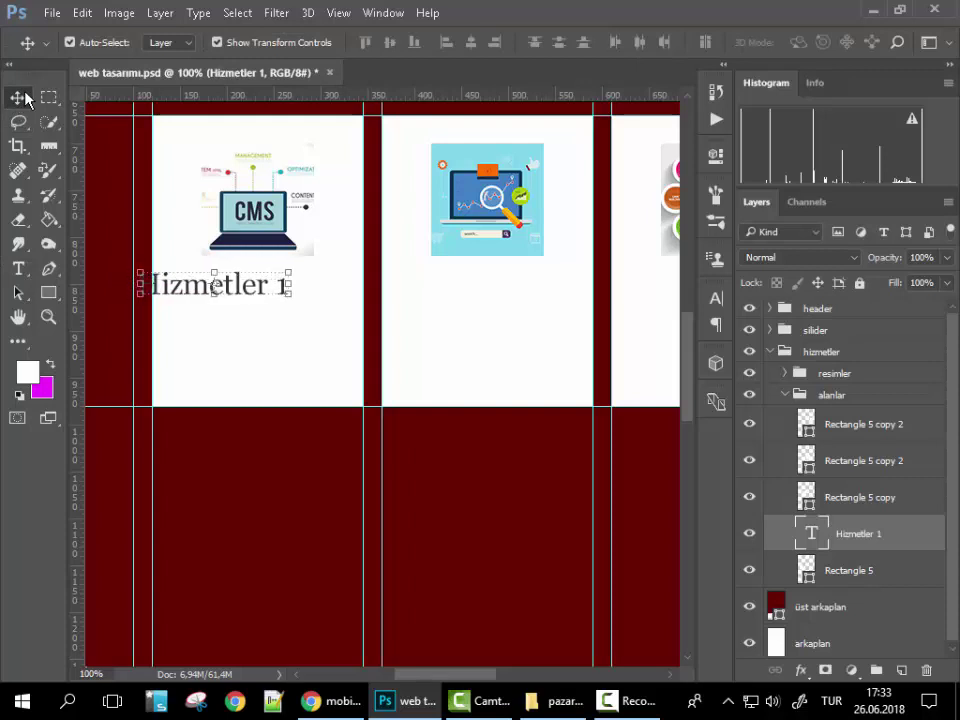
key(Right)
key(Right)
key(Right)
key(Right)
key(Right)
key(Right)
key(Right)
key(Right)
key(Right)
key(Right)
key(Right)
key(Right)
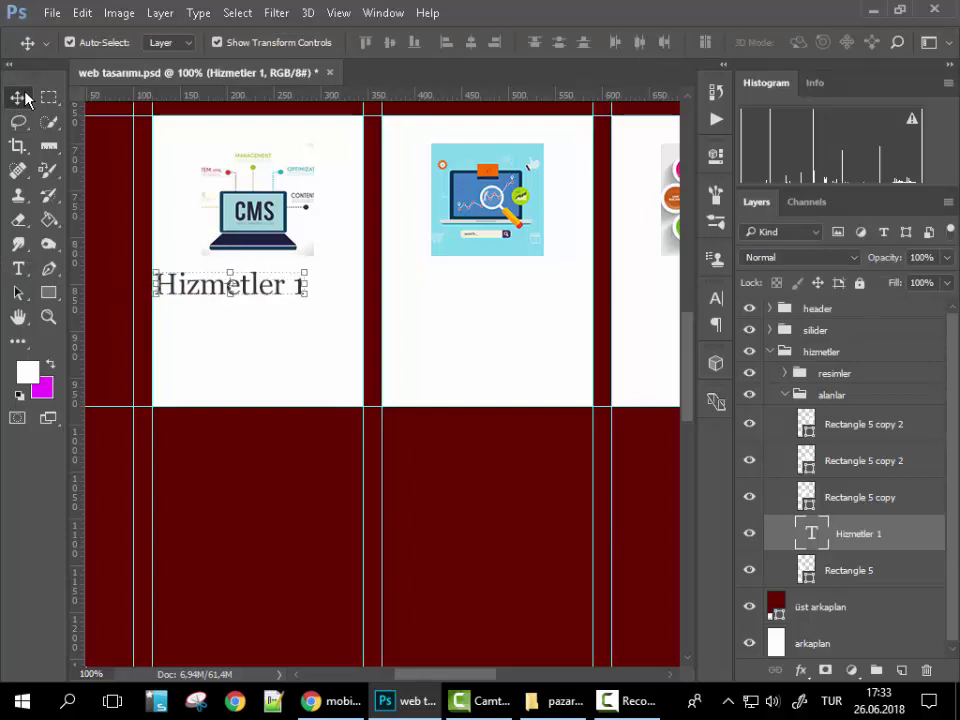
key(Right)
key(Right)
key(Right)
key(Right)
key(Right)
key(Right)
key(Right)
key(Right)
key(Right)
key(Right)
key(Right)
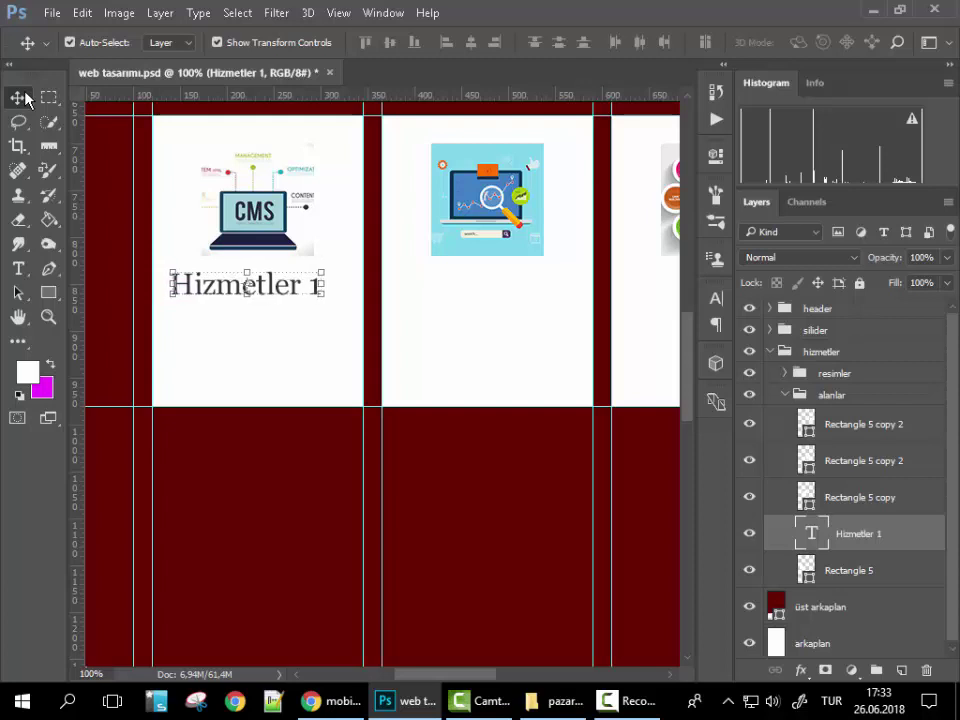
key(Right)
key(Right)
key(Right)
key(Right)
key(Right)
key(Right)
key(Right)
key(Right)
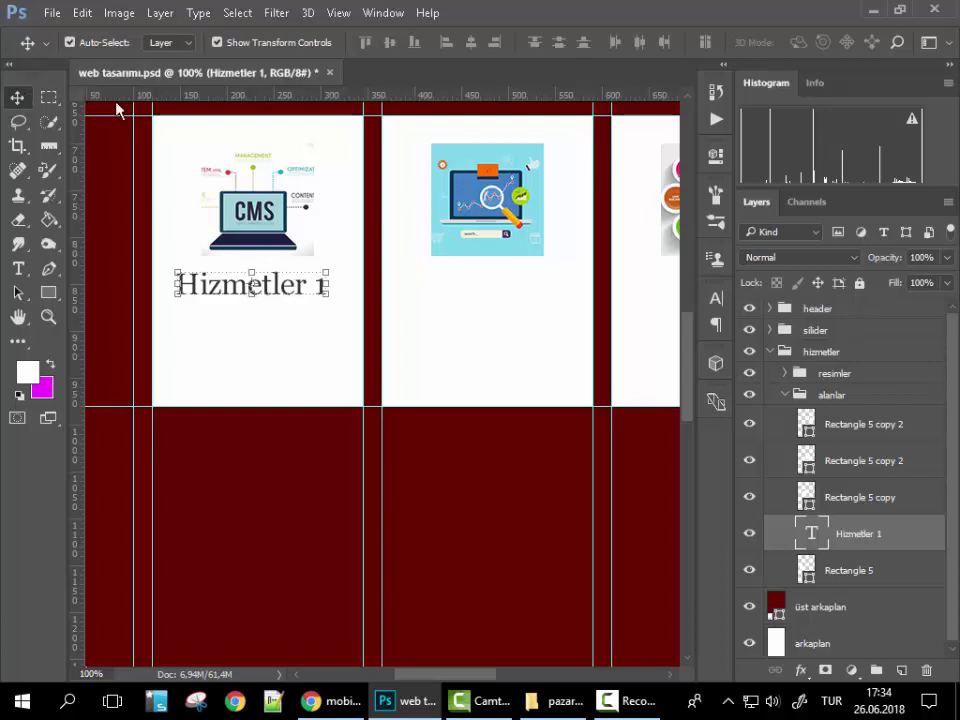
Open the text colour picker for the Hizmetler 1 heading.
double_click(811, 534)
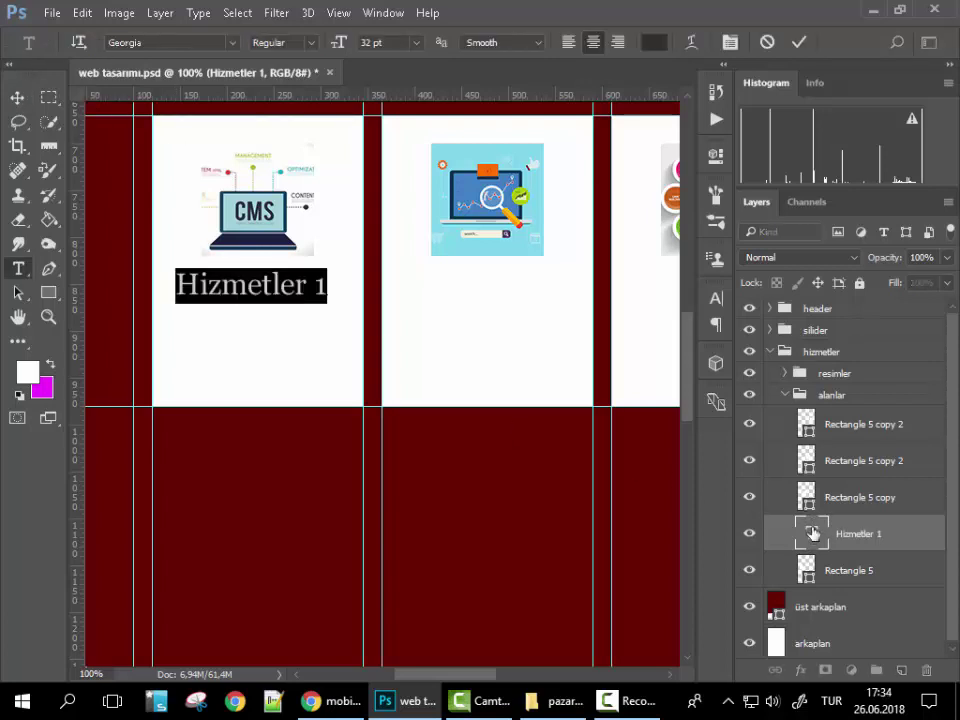
click(650, 46)
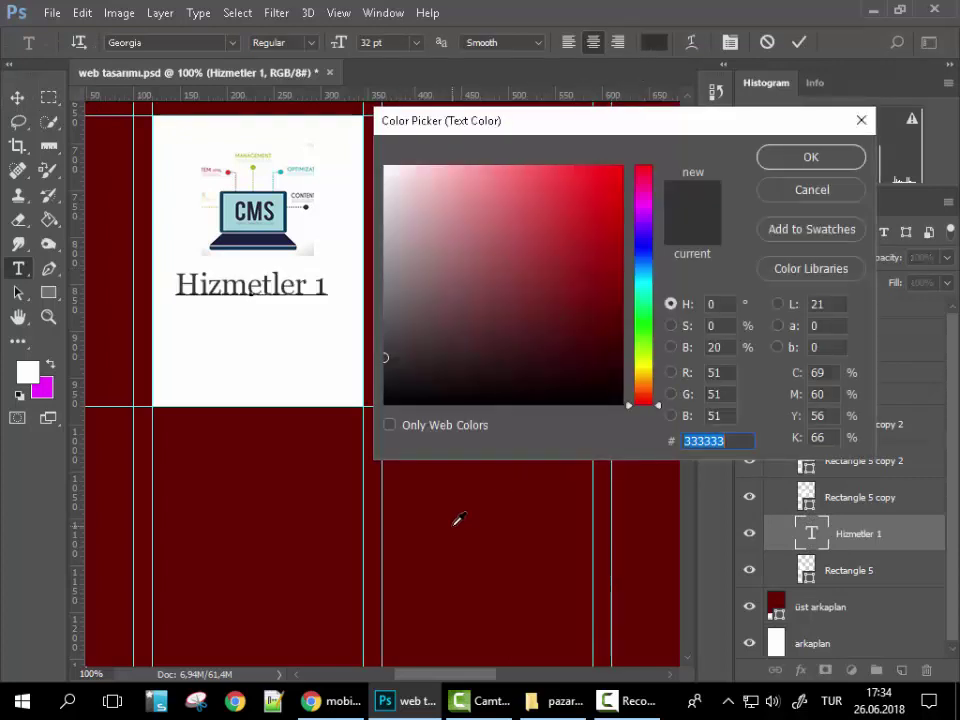
click(462, 516)
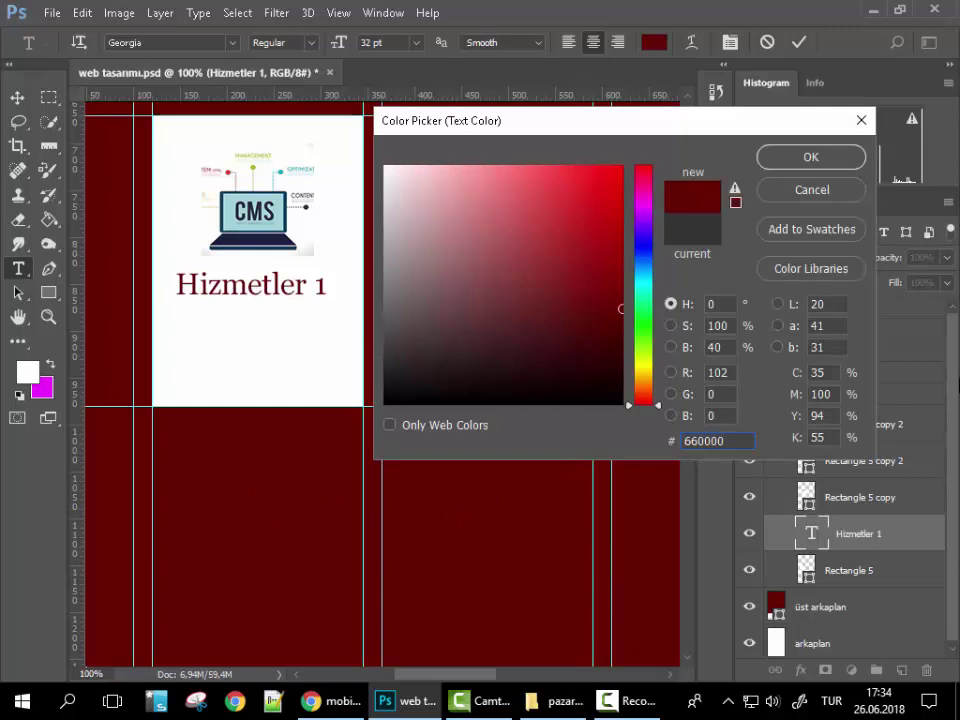
click(640, 605)
Eyedrop the Devamını Oku button's green (76c38f) and apply it to the heading.
scroll(263, 439, up, 1)
scroll(261, 422, up, 2)
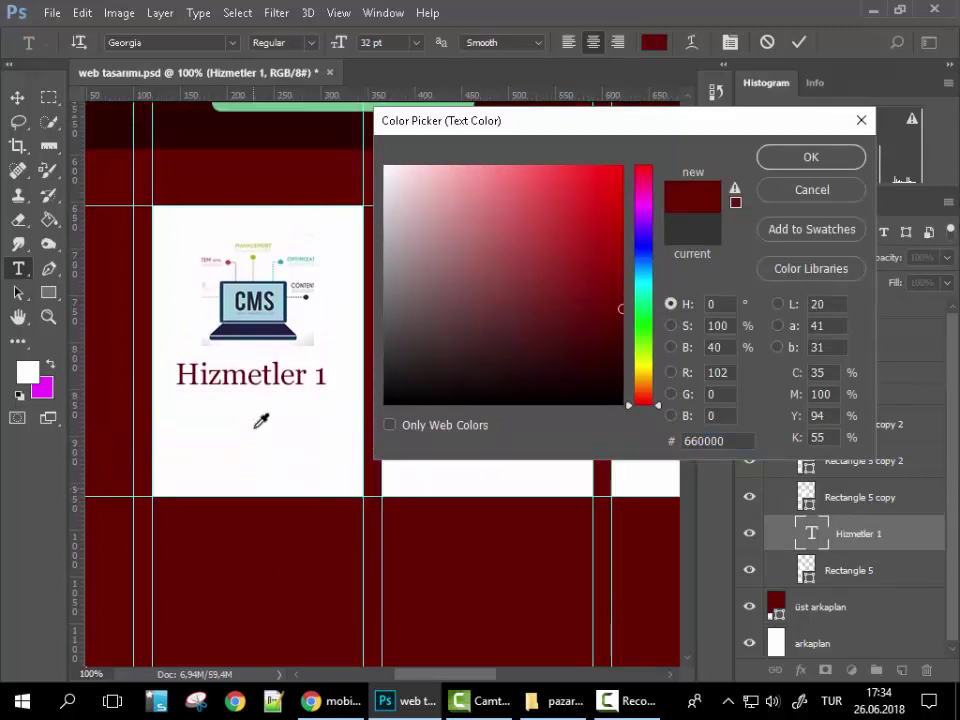
scroll(136, 245, up, 3)
scroll(136, 245, up, 1)
click(175, 207)
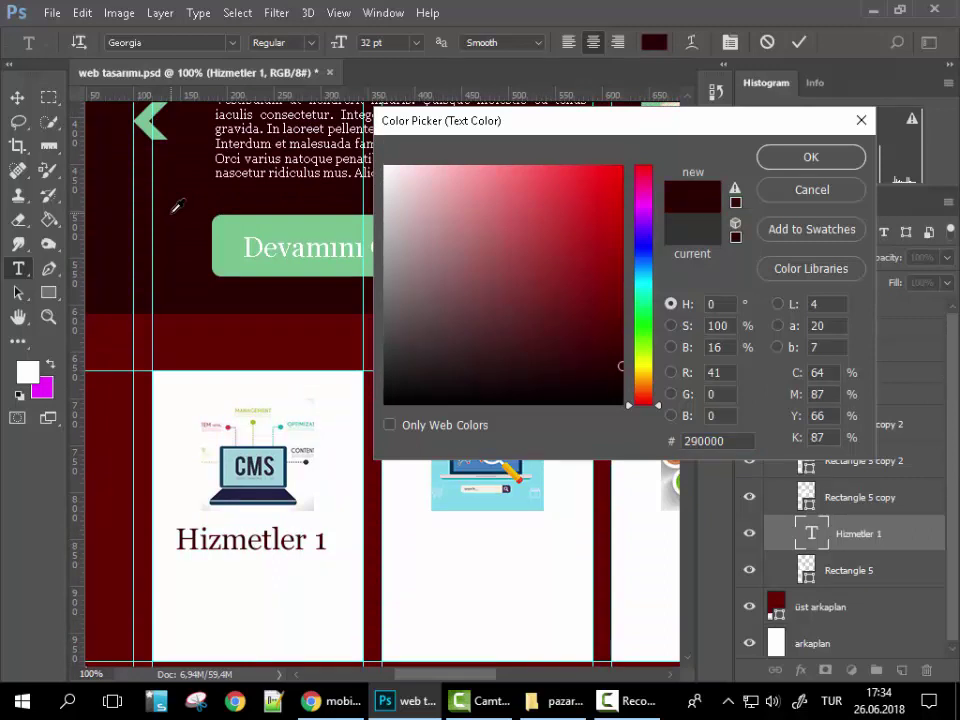
click(243, 347)
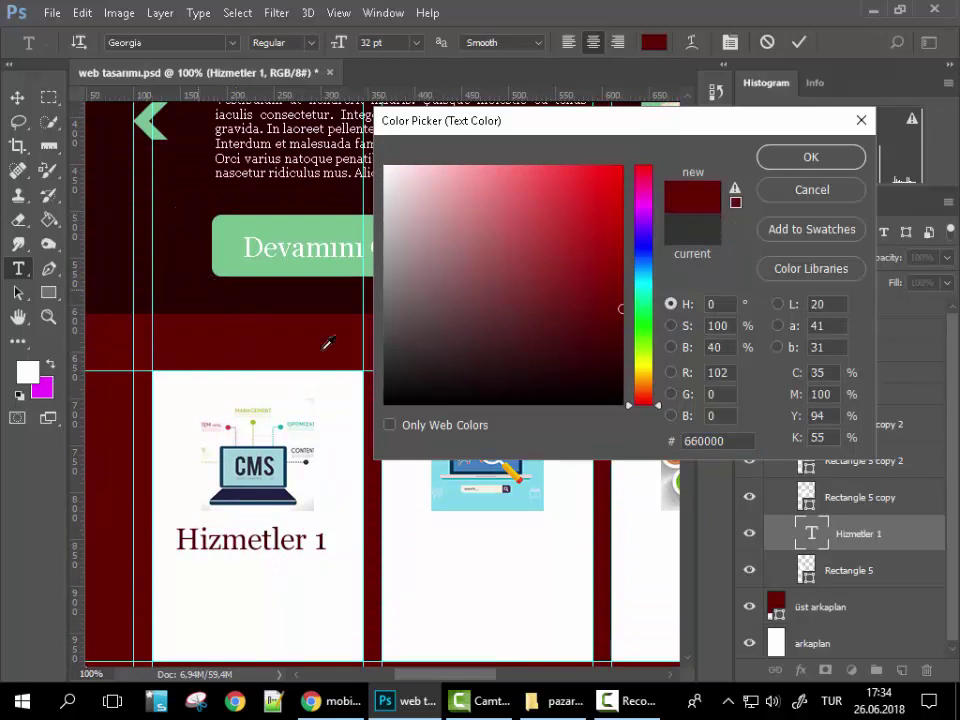
click(139, 212)
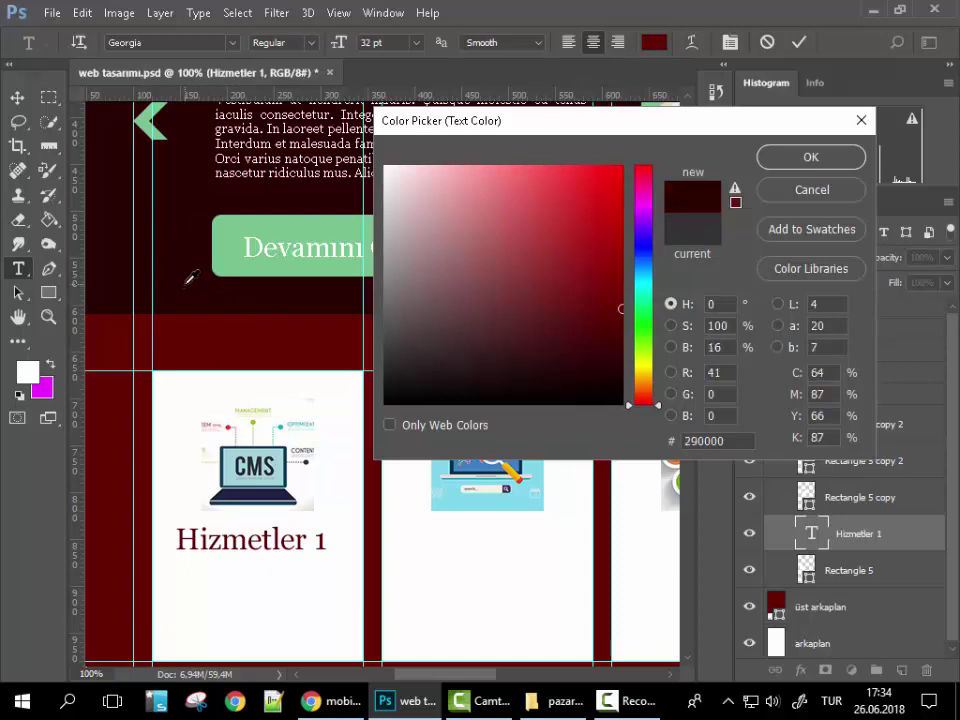
click(238, 240)
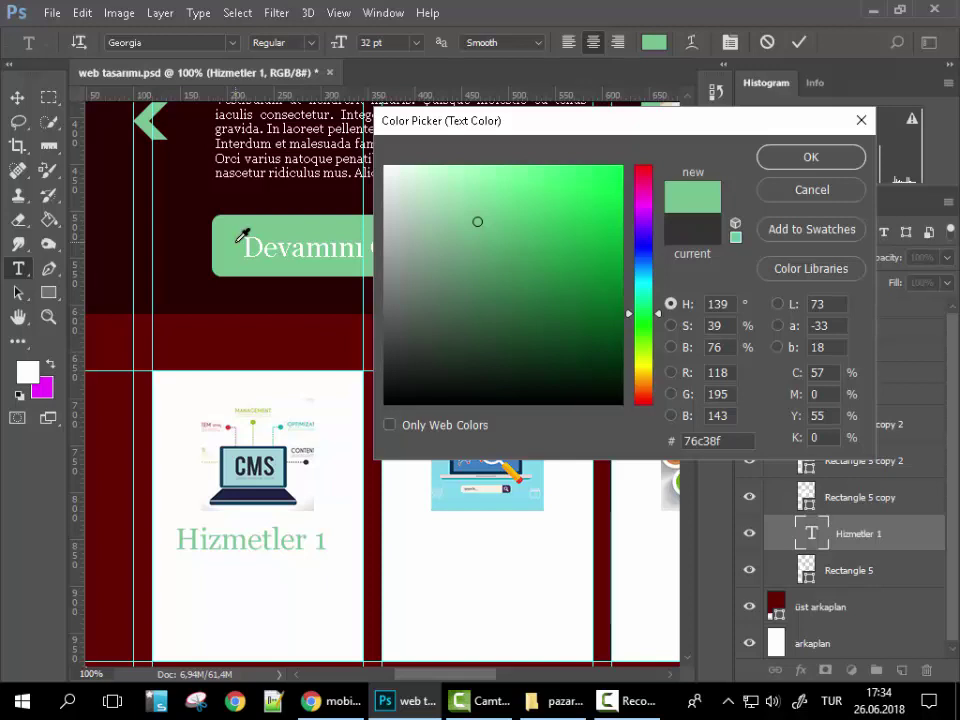
click(798, 157)
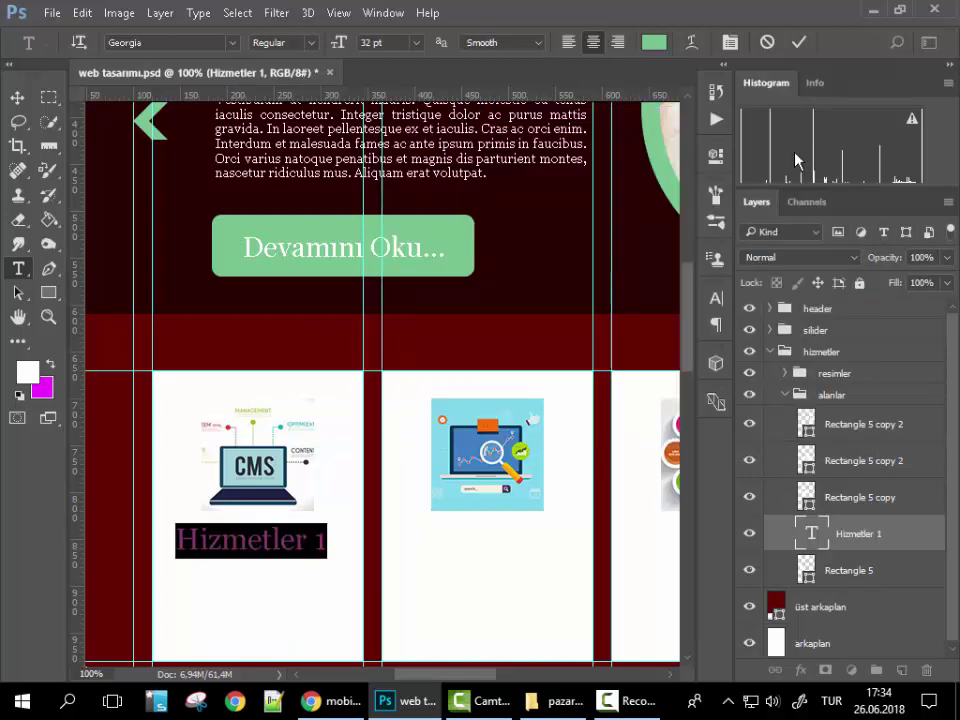
click(878, 535)
Duplicate the green Hizmetler 1 heading and centre the copy under the second box's image.
key(v)
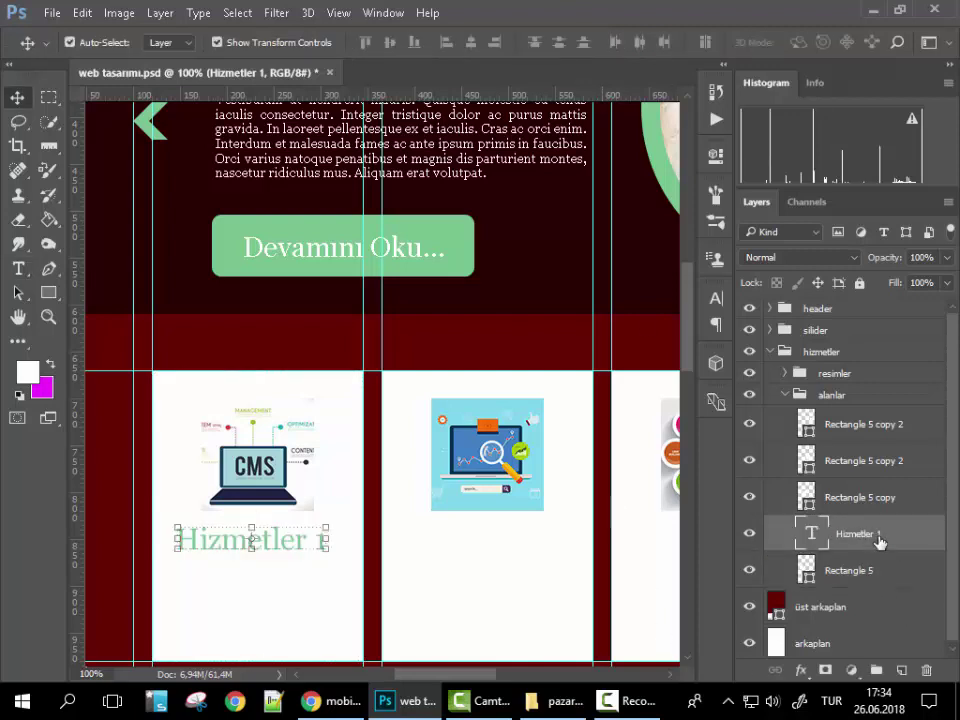
key(ctrl+j)
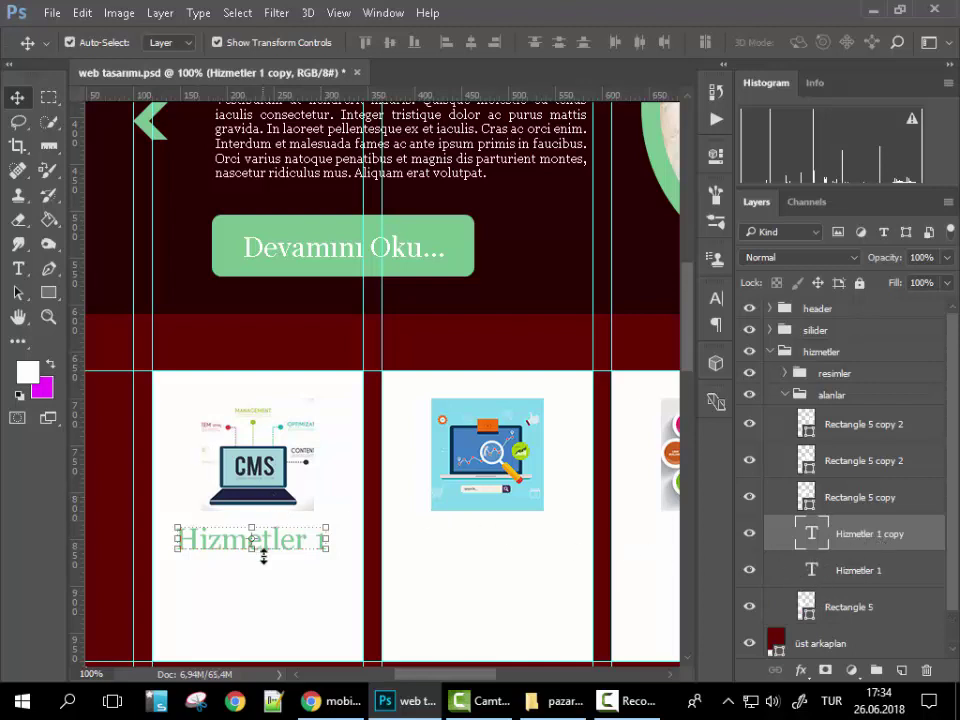
mouse_move(269, 547)
mouse_down()
mouse_move(505, 553)
mouse_move(493, 546)
mouse_up()
mouse_move(799, 536)
mouse_down()
mouse_move(875, 425)
mouse_move(785, 413)
mouse_up()
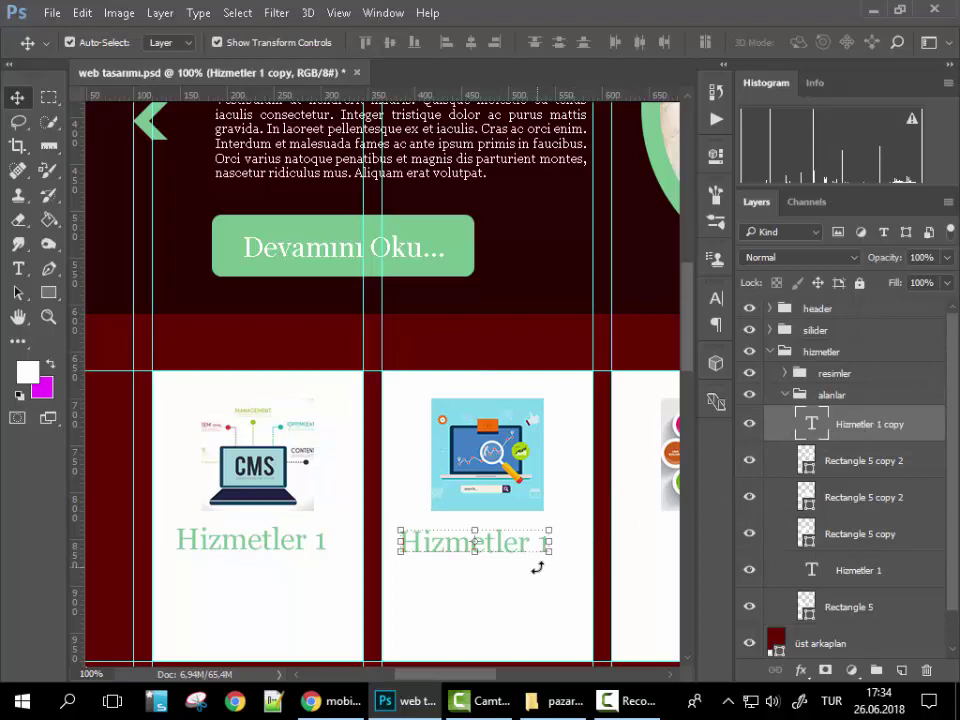
key(Right)
key(Right)
key(Right)
key(Right)
key(Right)
key(Right)
key(Right)
key(Right)
key(Right)
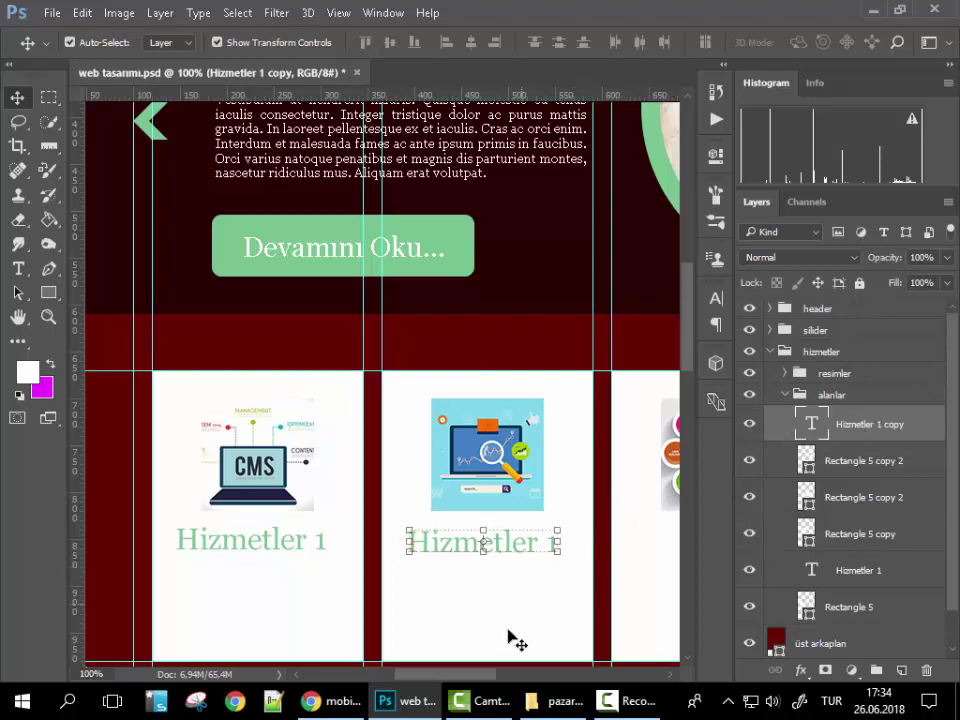
drag(465, 673, 500, 673)
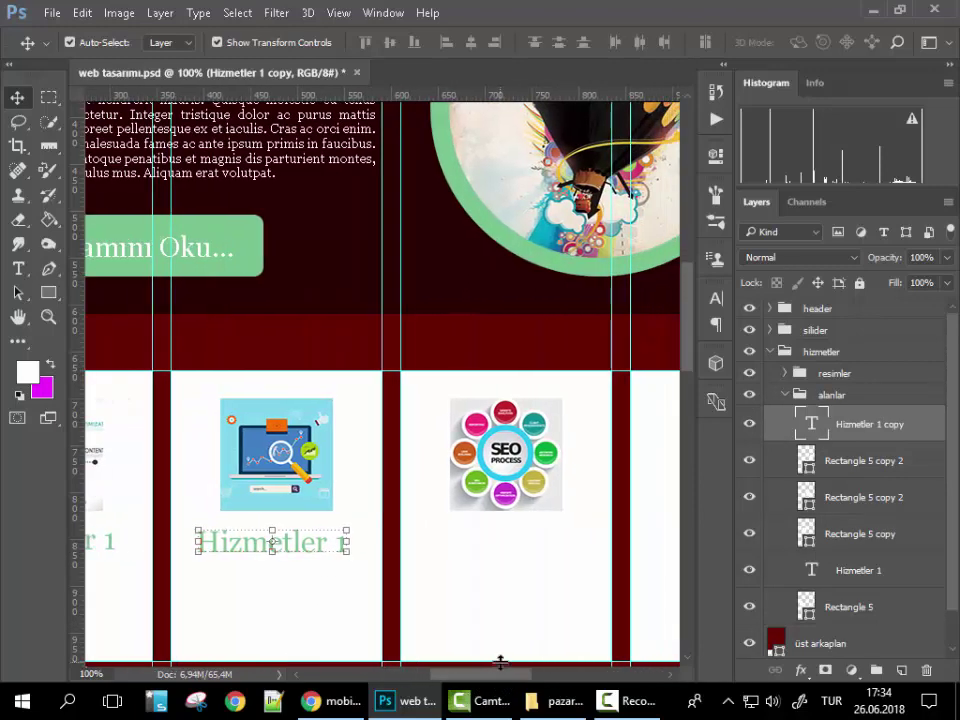
Add heading copies under the SEO and mobile development images in the third and fourth boxes.
key(ctrl)
key(ctrl+j)
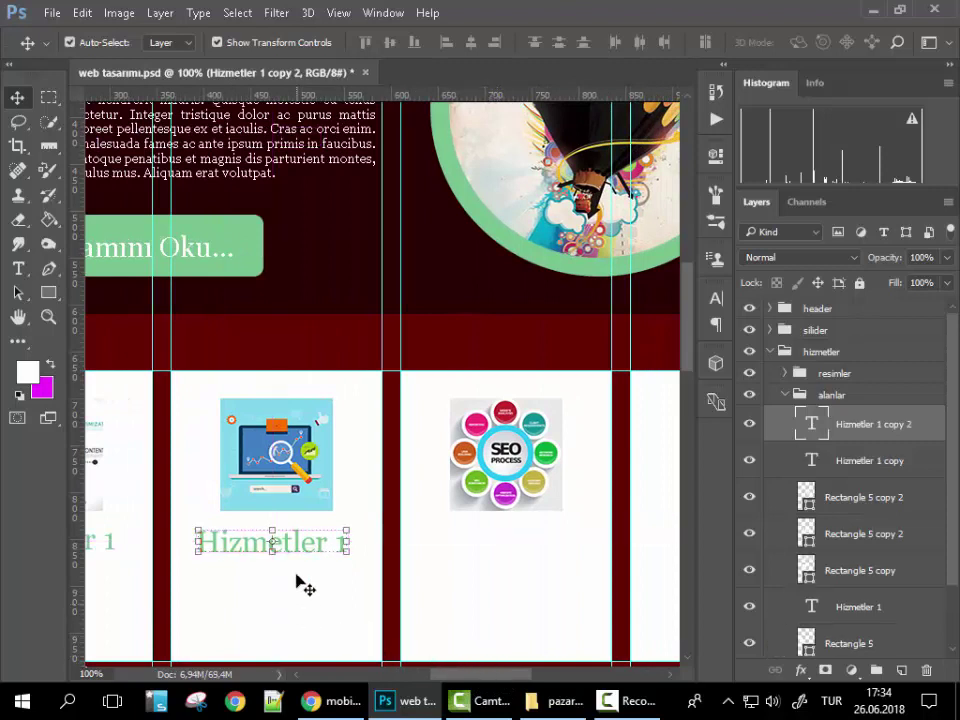
mouse_move(310, 545)
mouse_down()
mouse_move(445, 553)
mouse_move(551, 545)
mouse_up()
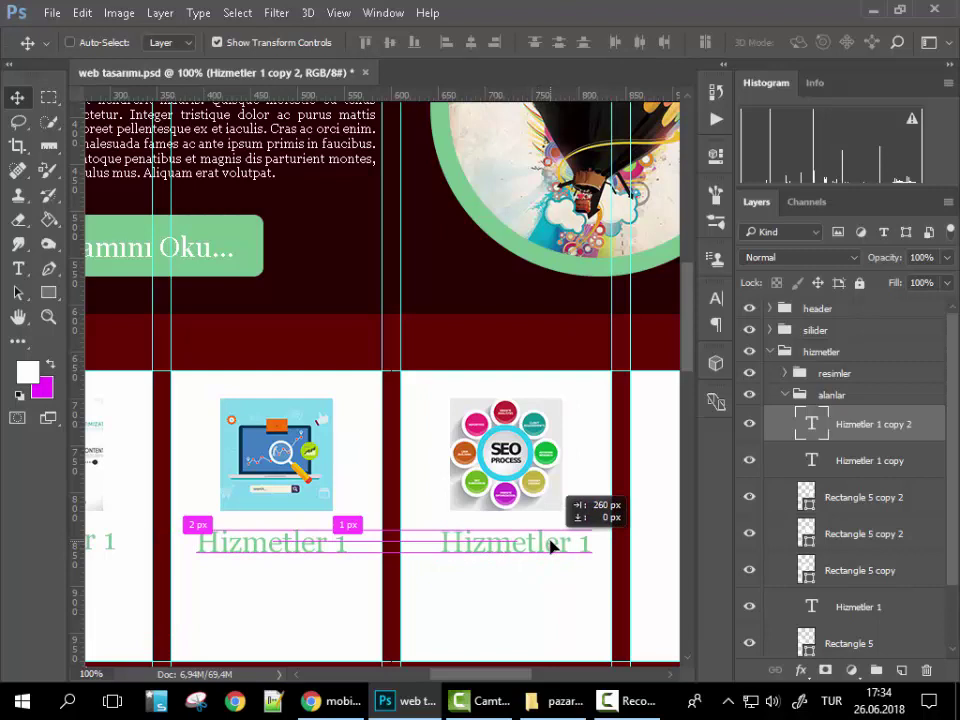
drag(514, 677, 546, 677)
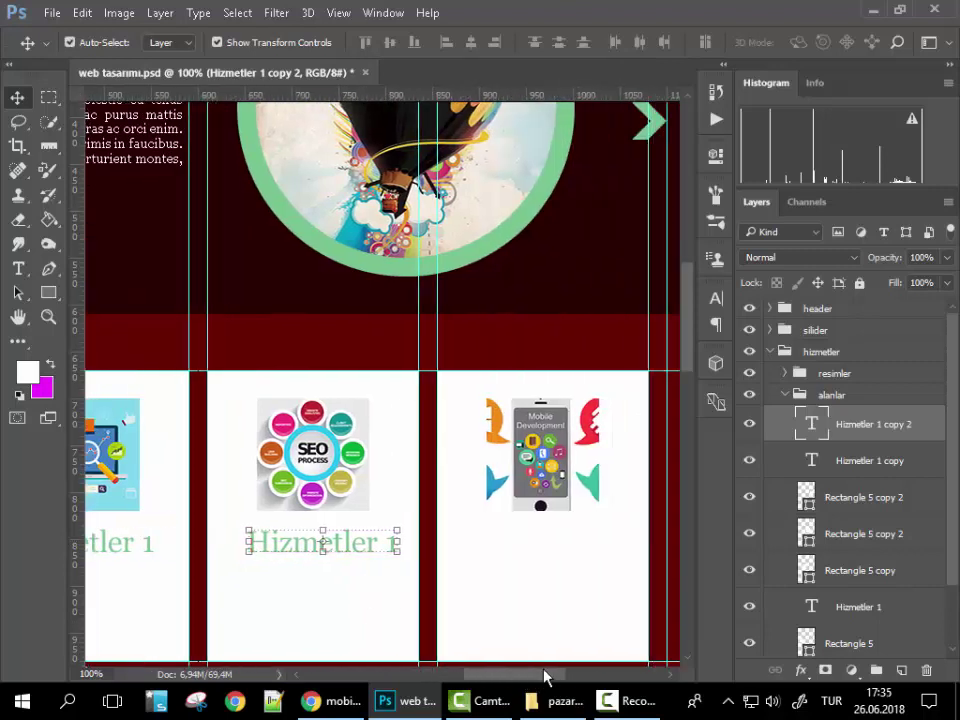
key(ctrl+j)
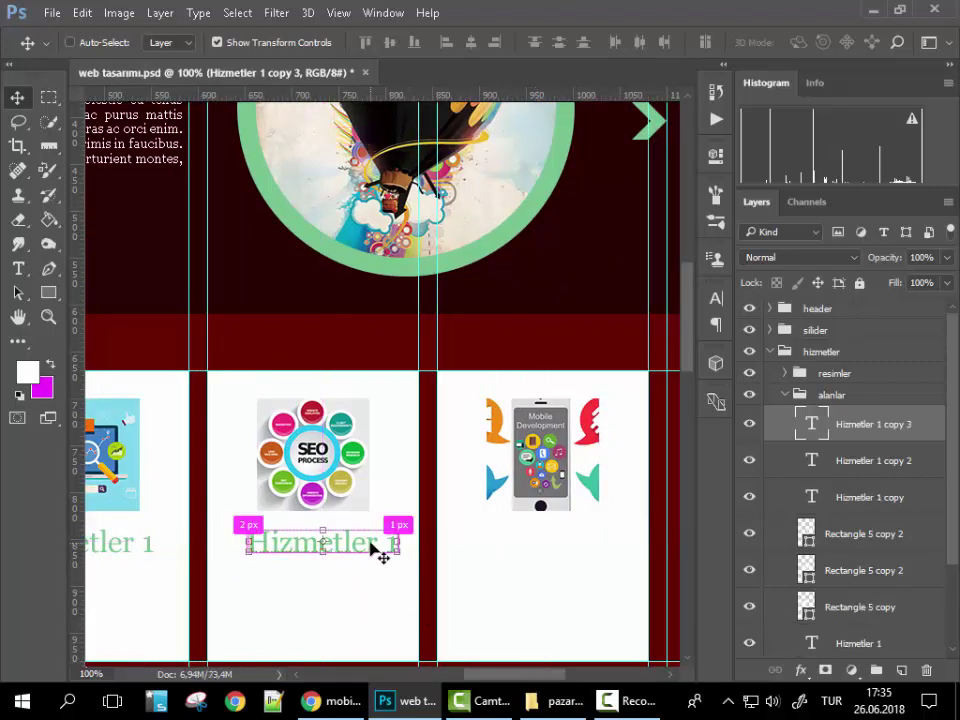
drag(372, 545, 590, 543)
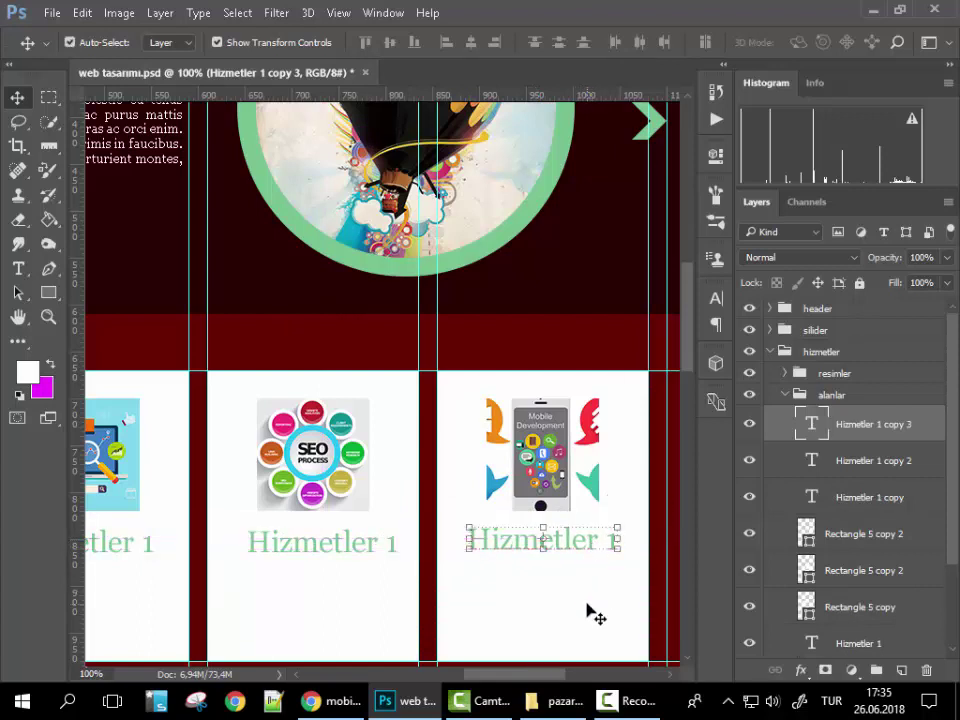
drag(538, 681, 455, 678)
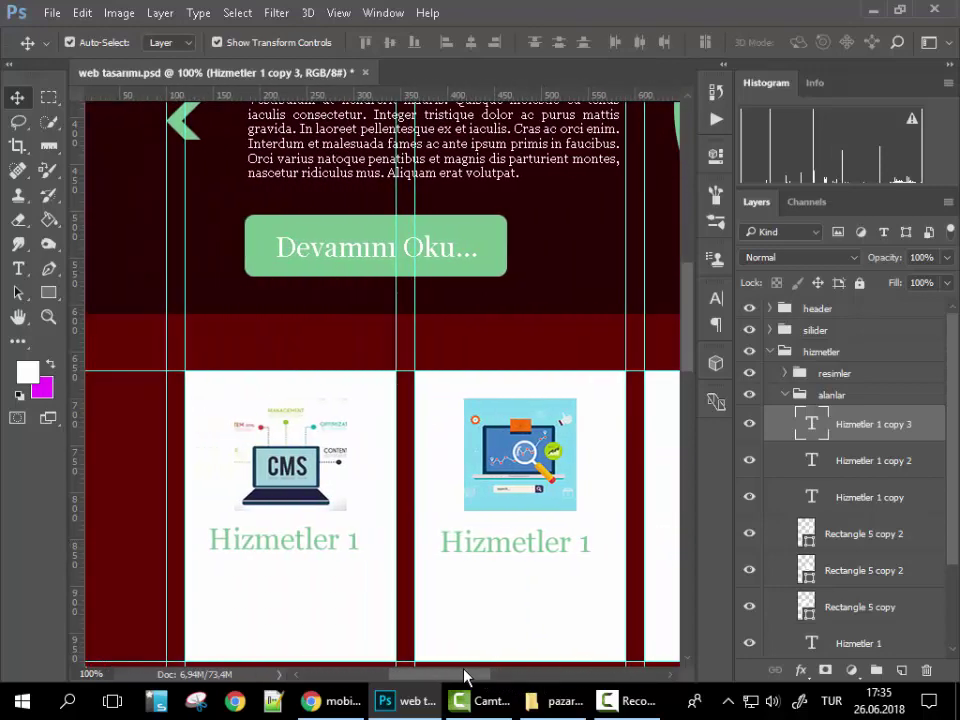
click(322, 701)
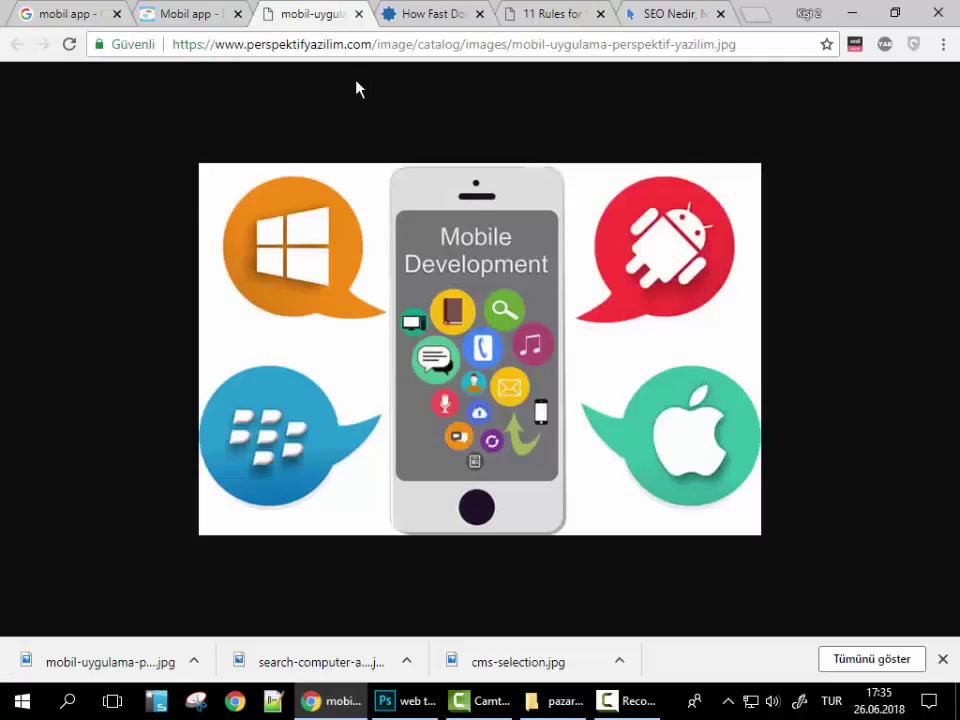
Search for 'lorem' in Chrome and open the Lorem Ipsum generator site.
click(300, 44)
text(lore)
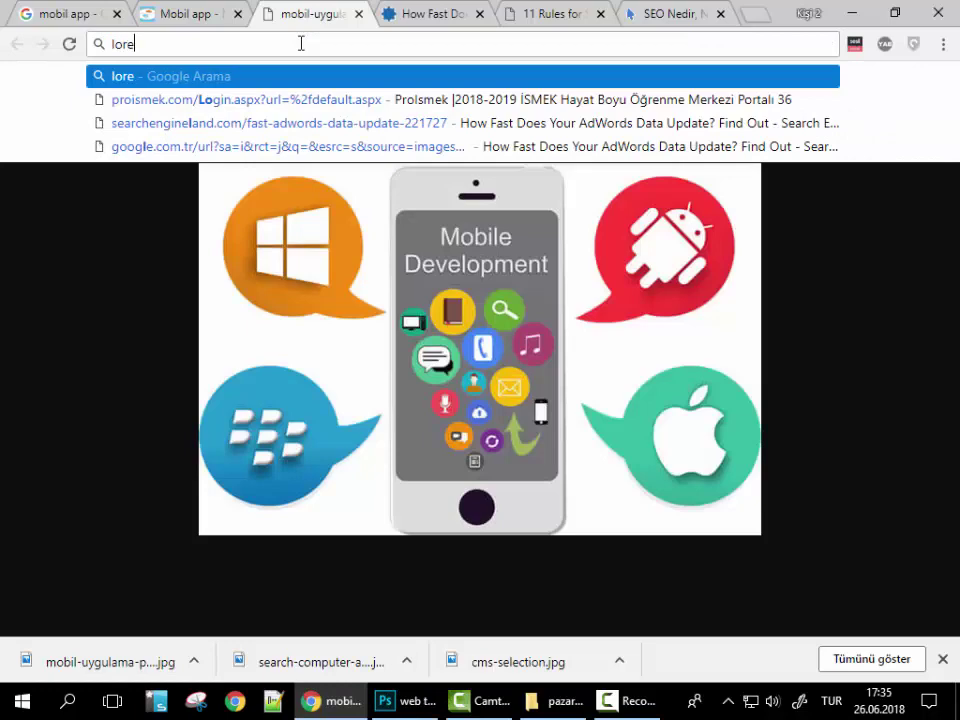
text(m)
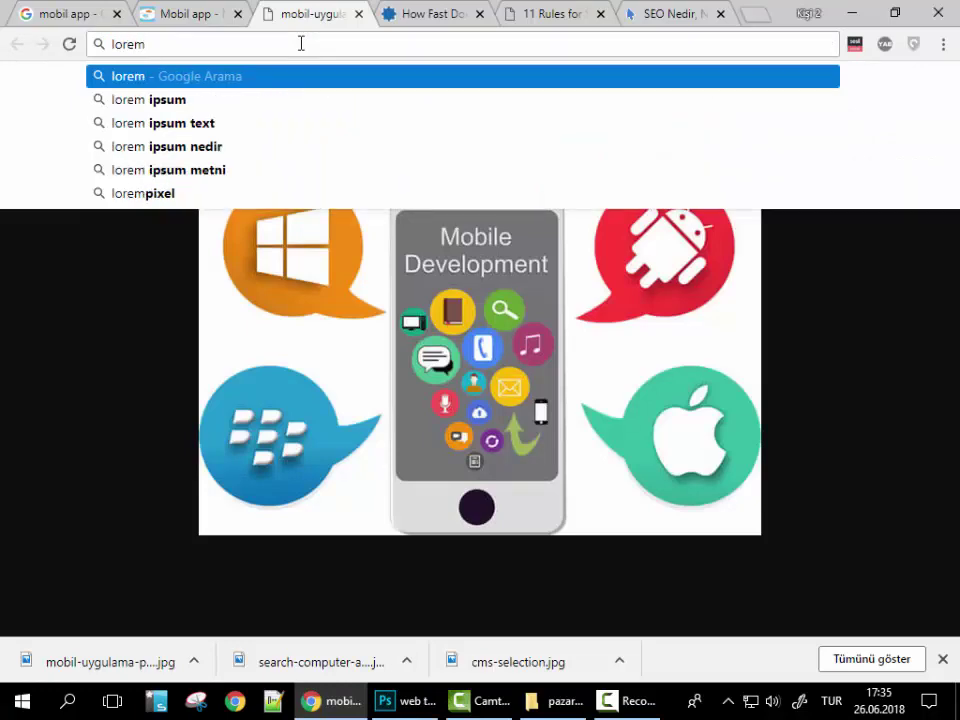
key(Down)
key(Return)
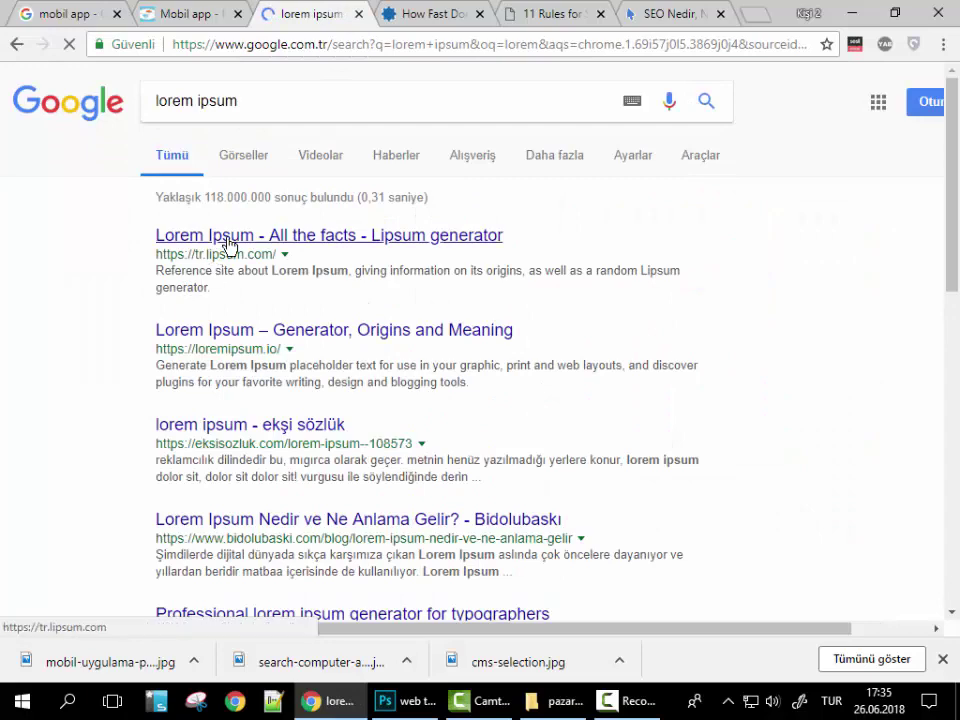
click(228, 245)
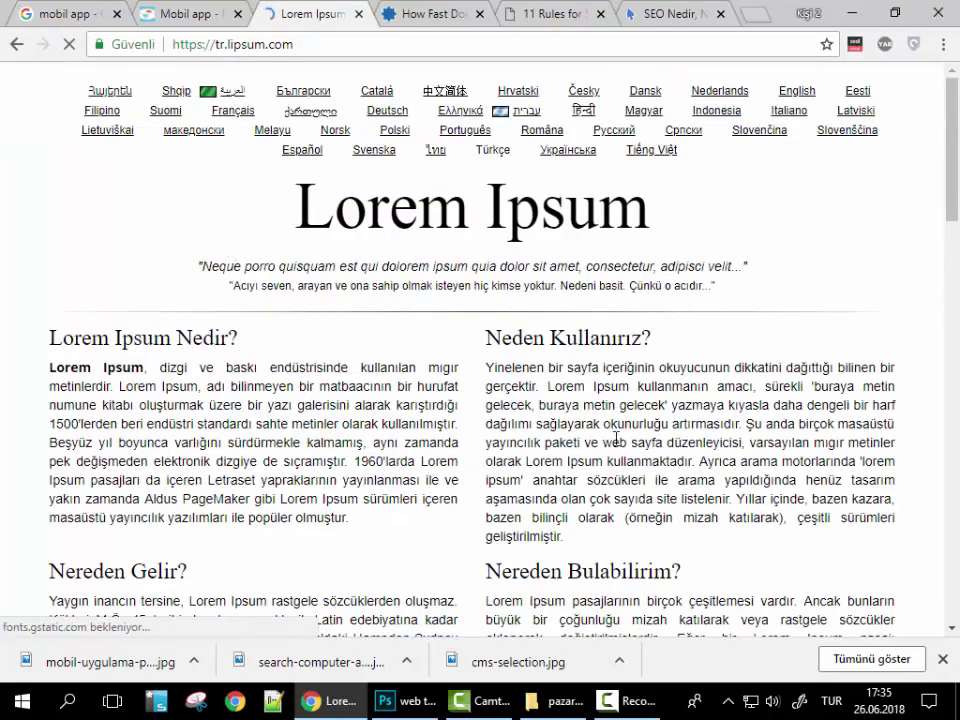
Generate one 118-word Lorem Ipsum paragraph and select its opening sentences.
scroll(563, 452, down, 3)
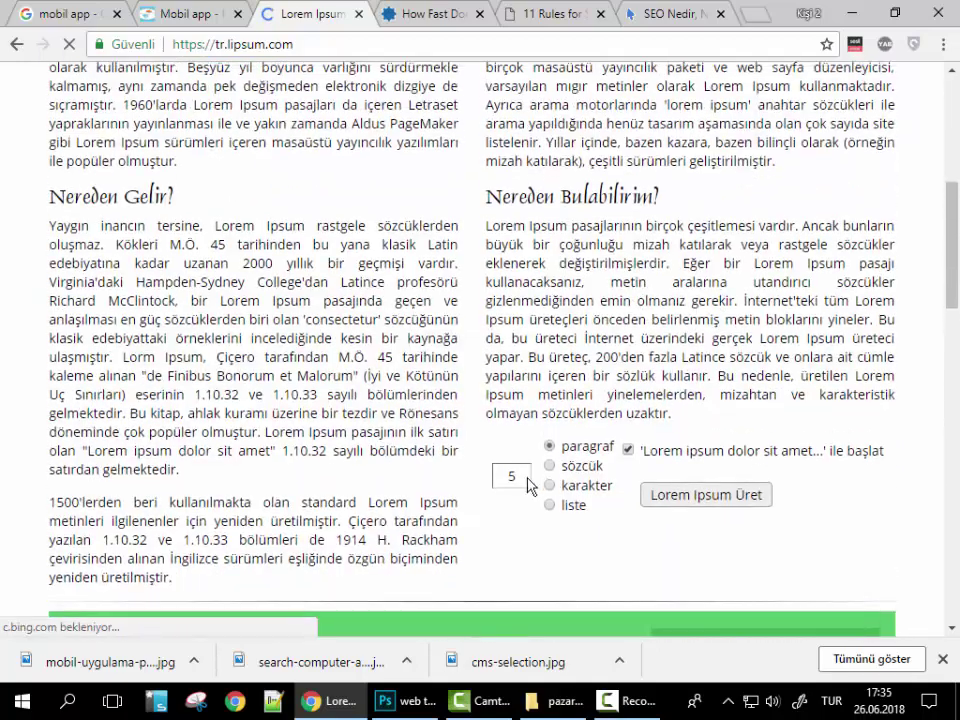
drag(529, 484, 486, 480)
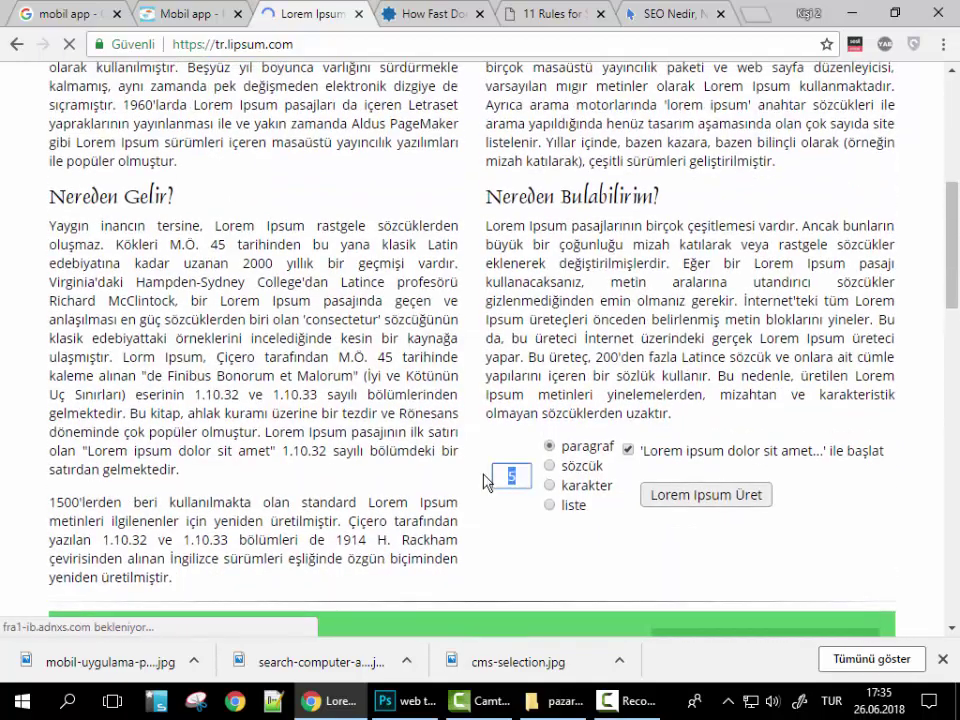
click(693, 498)
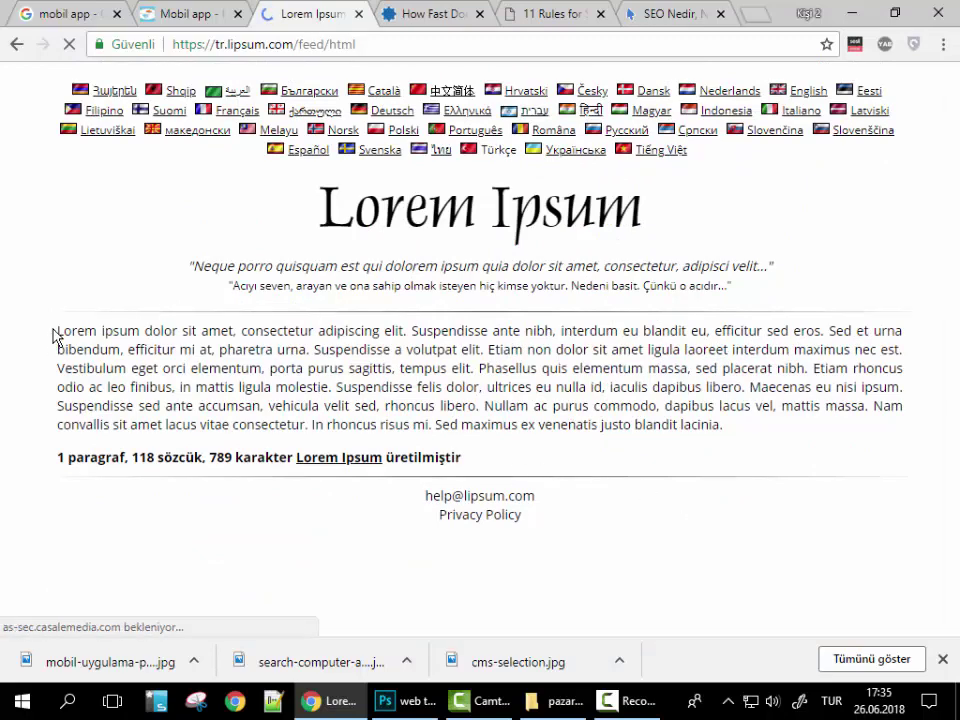
mouse_move(57, 330)
mouse_down()
mouse_move(459, 366)
mouse_move(485, 354)
mouse_up()
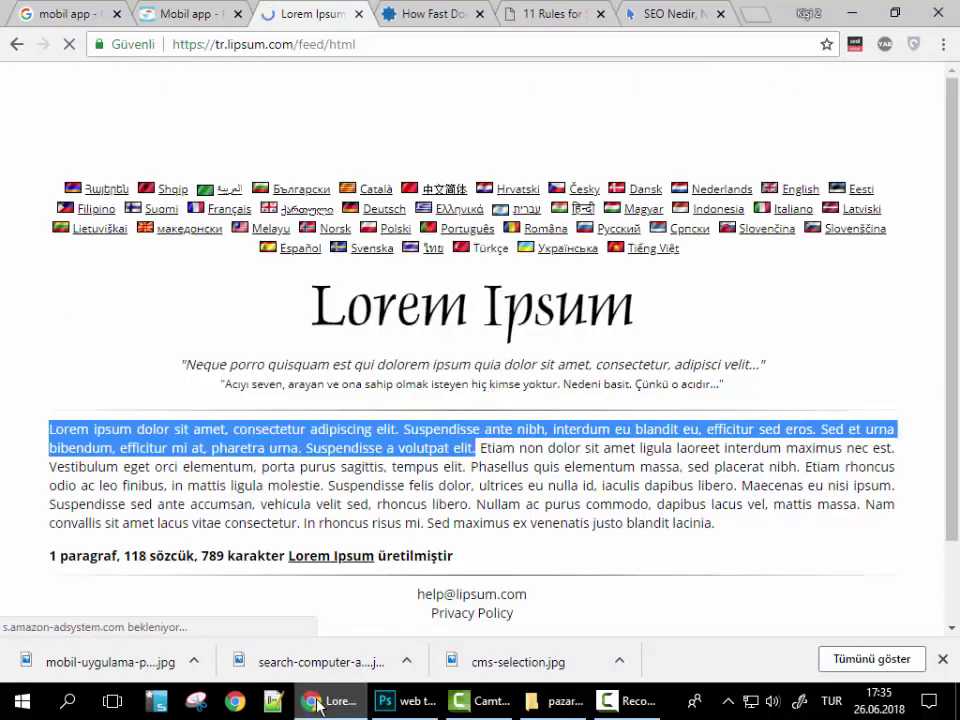
click(410, 701)
scroll(290, 505, down, 2)
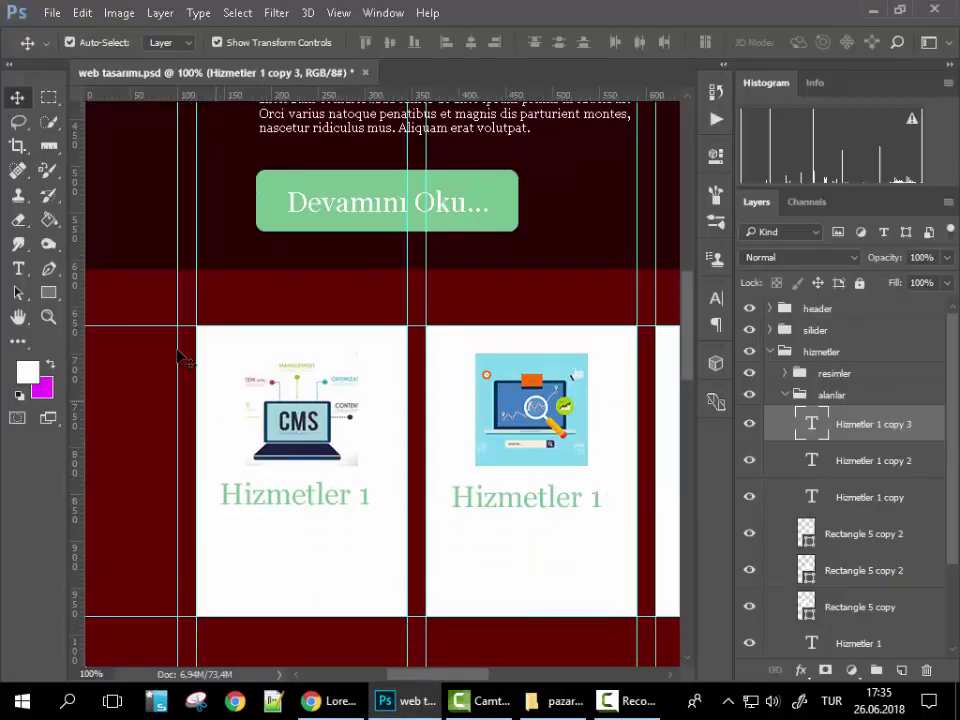
Draw a paragraph text box under Hizmetler 1 and set its Lorem ipsum text to 10 pt.
key(t)
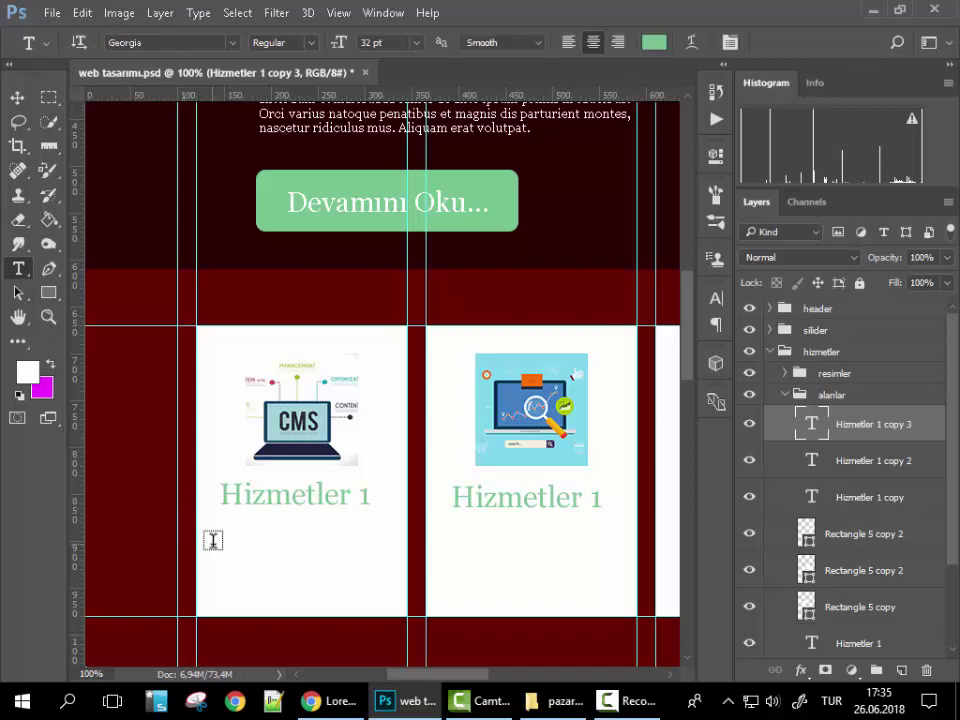
drag(215, 531, 389, 594)
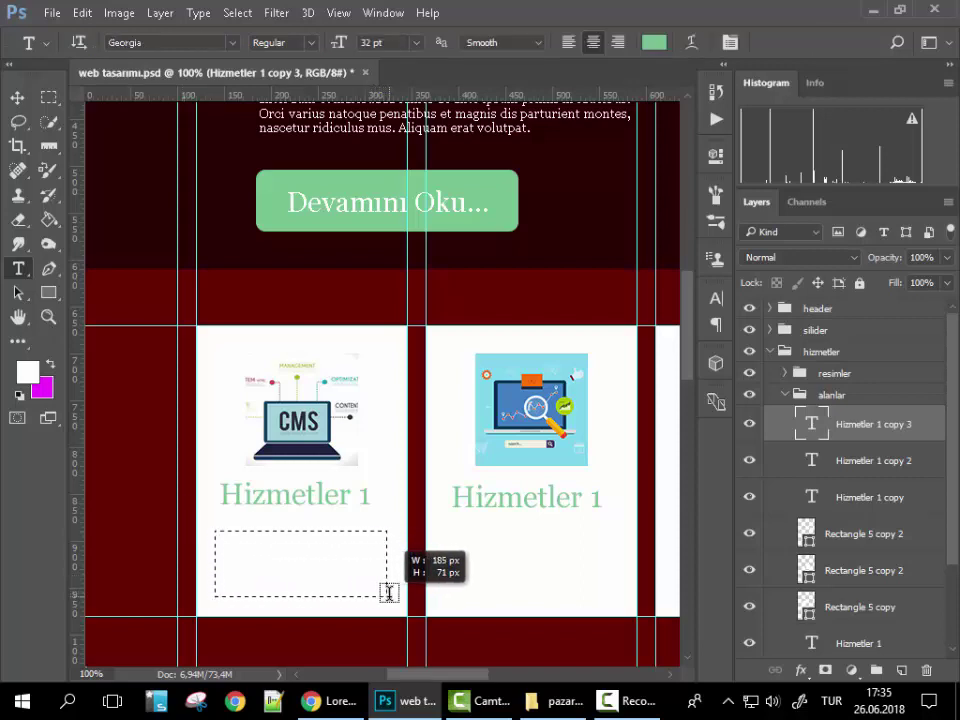
drag(389, 593, 389, 593)
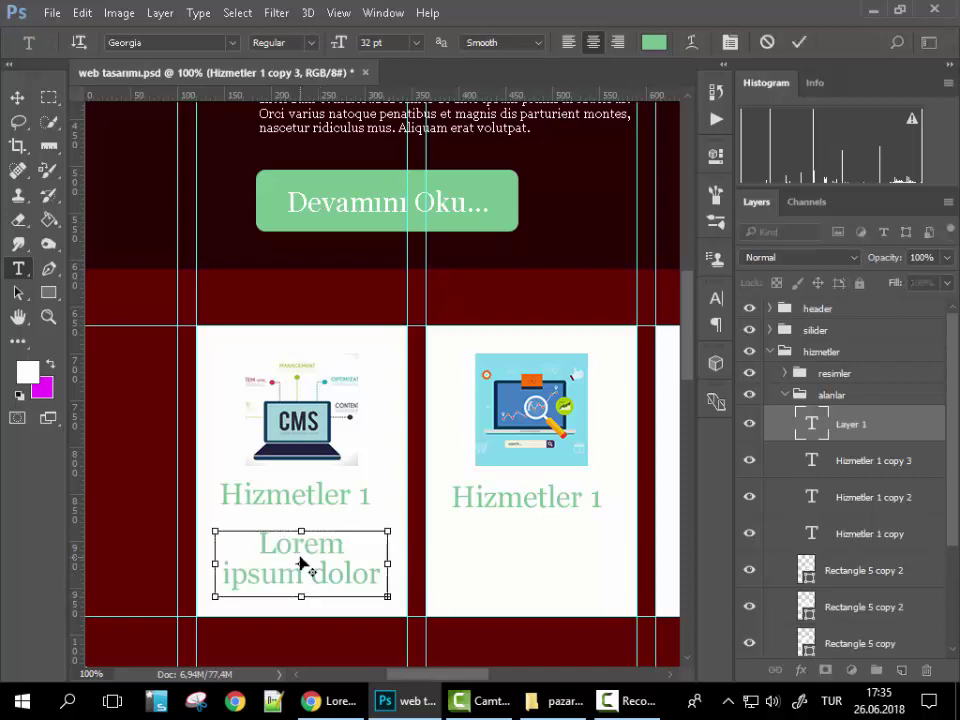
key(ctrl+a)
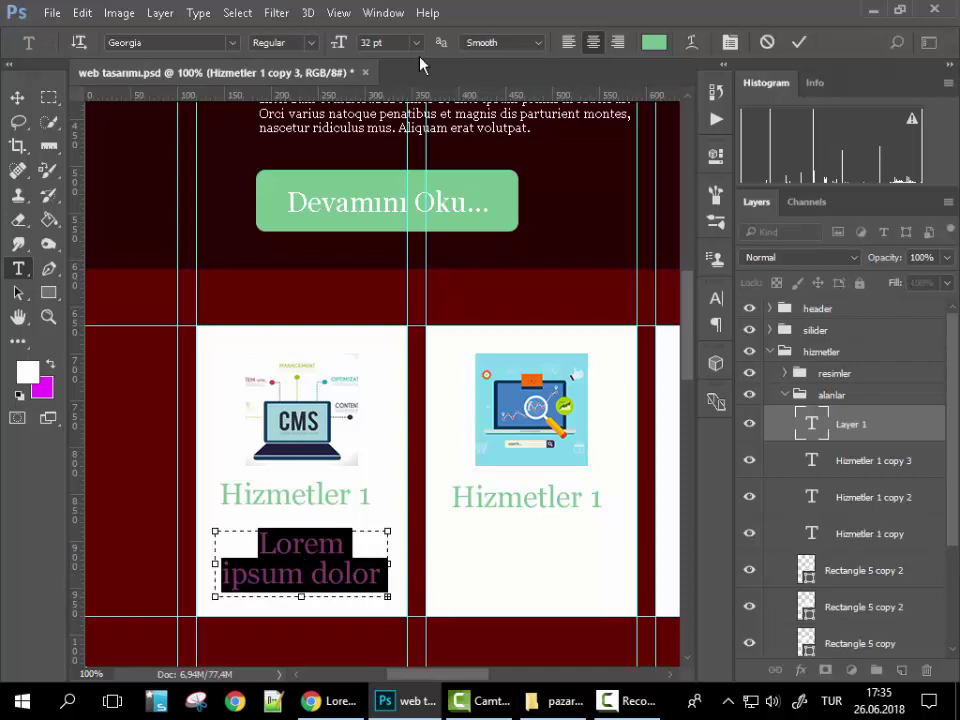
click(418, 44)
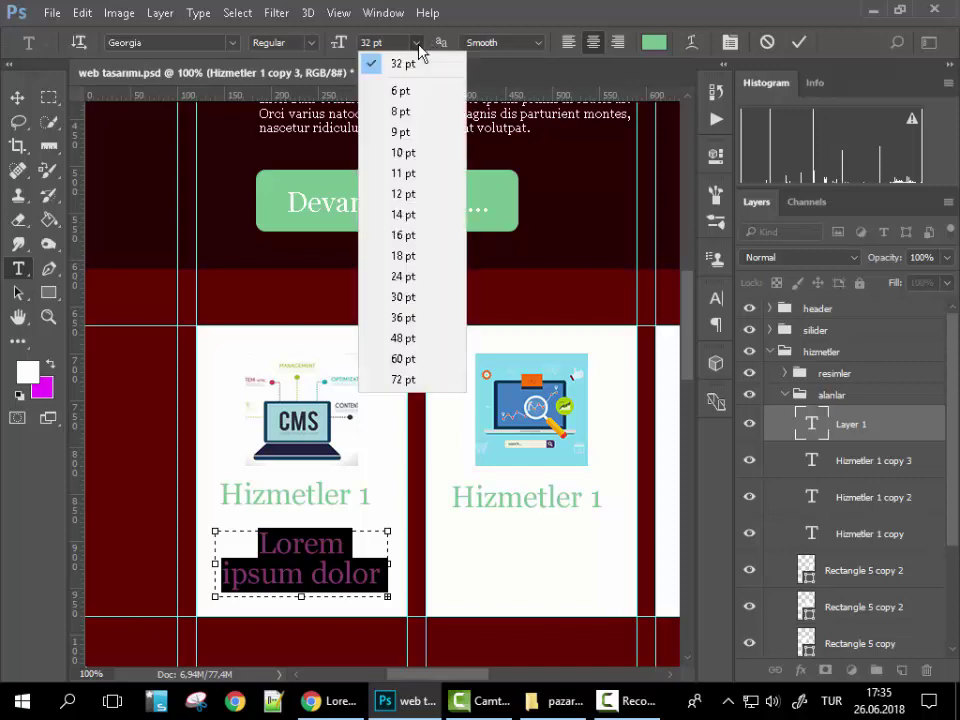
click(406, 153)
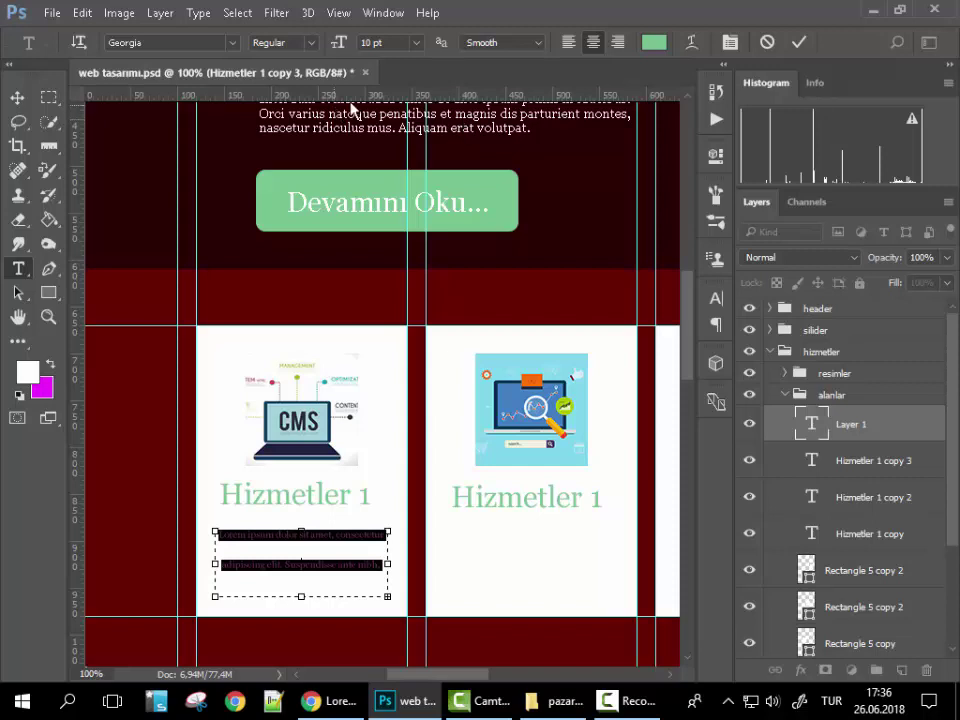
Set the paragraph's leading to 10 pt and justify it with the last line left.
click(730, 46)
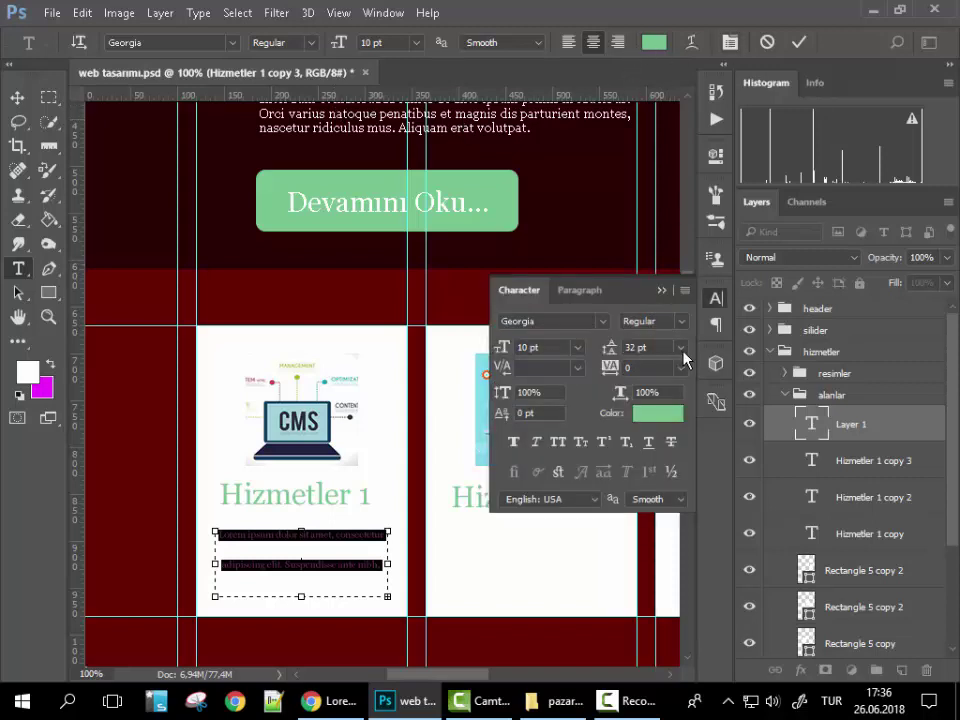
click(680, 347)
click(685, 54)
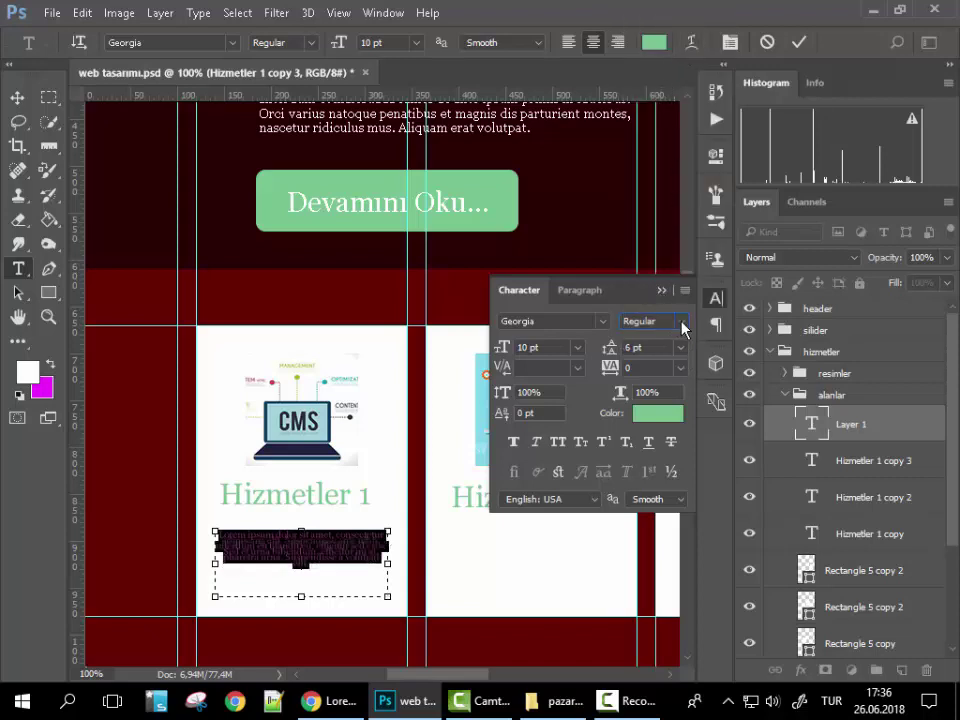
click(684, 327)
click(638, 296)
click(680, 348)
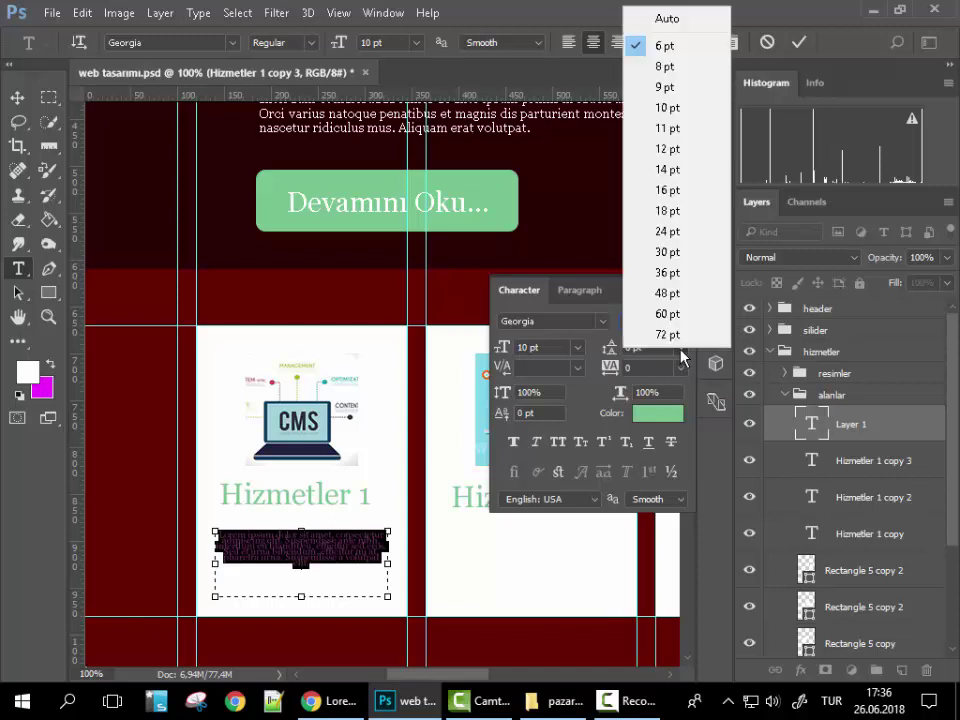
click(679, 112)
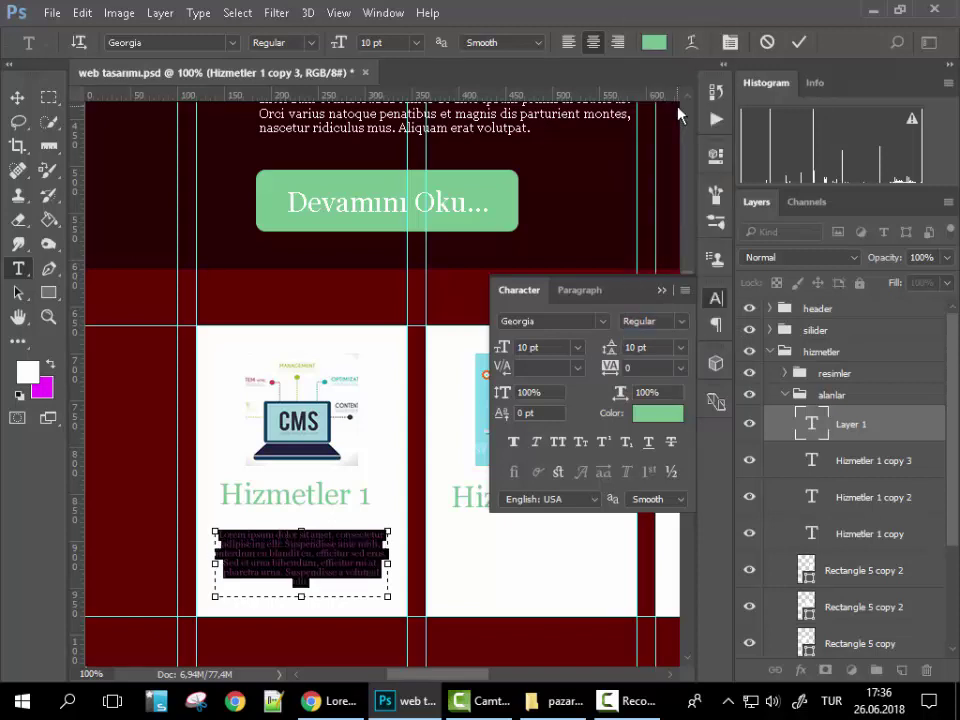
click(580, 290)
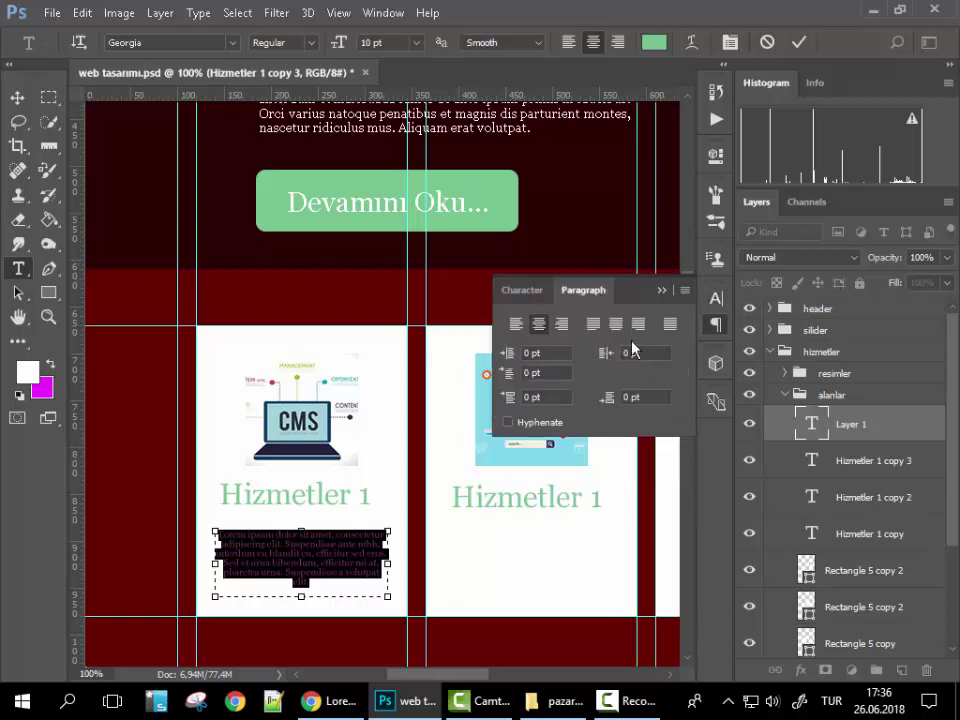
click(594, 326)
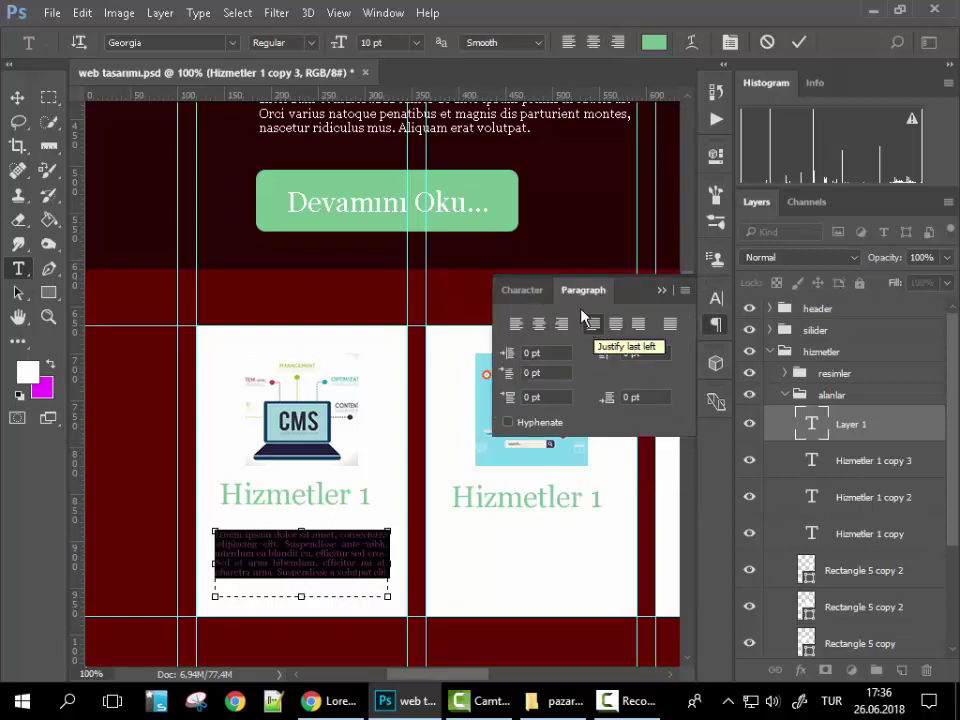
click(540, 293)
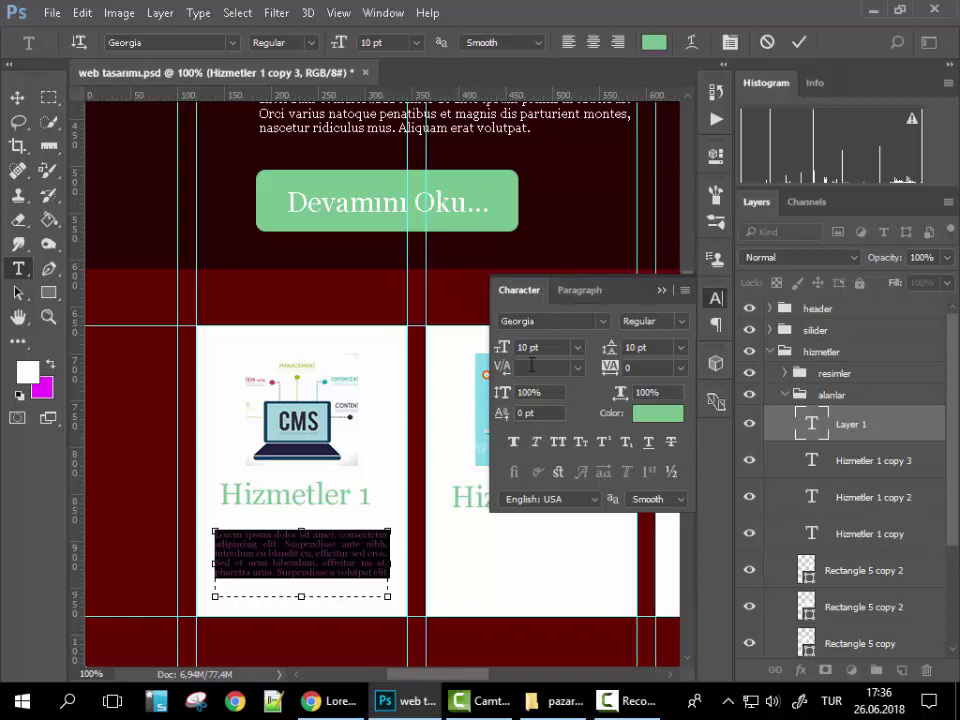
click(20, 98)
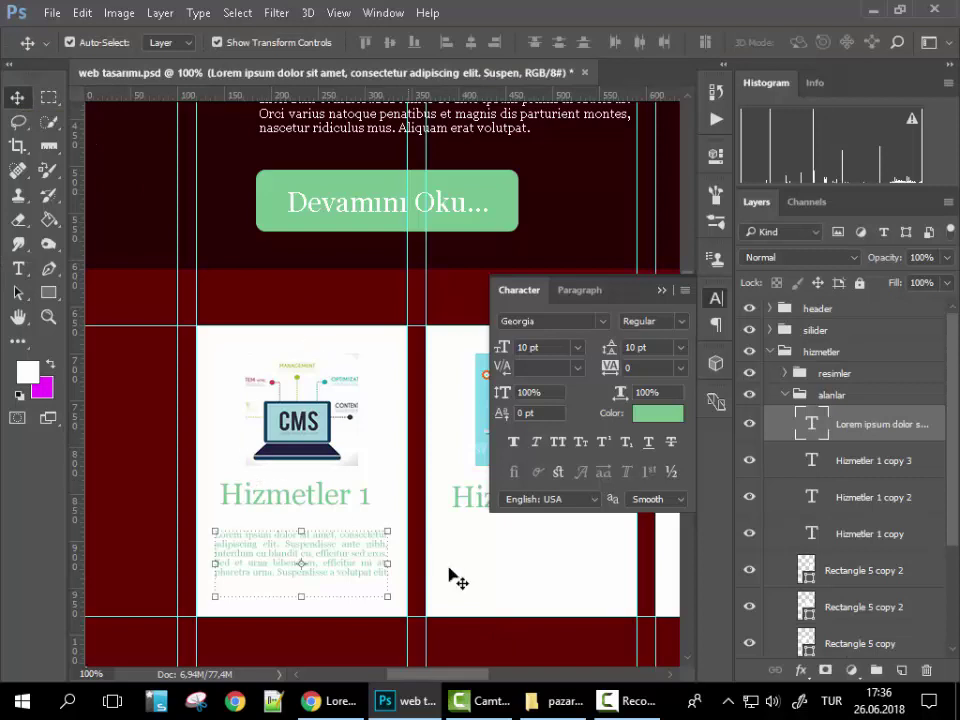
Change the paragraph's font style to Bold.
double_click(806, 424)
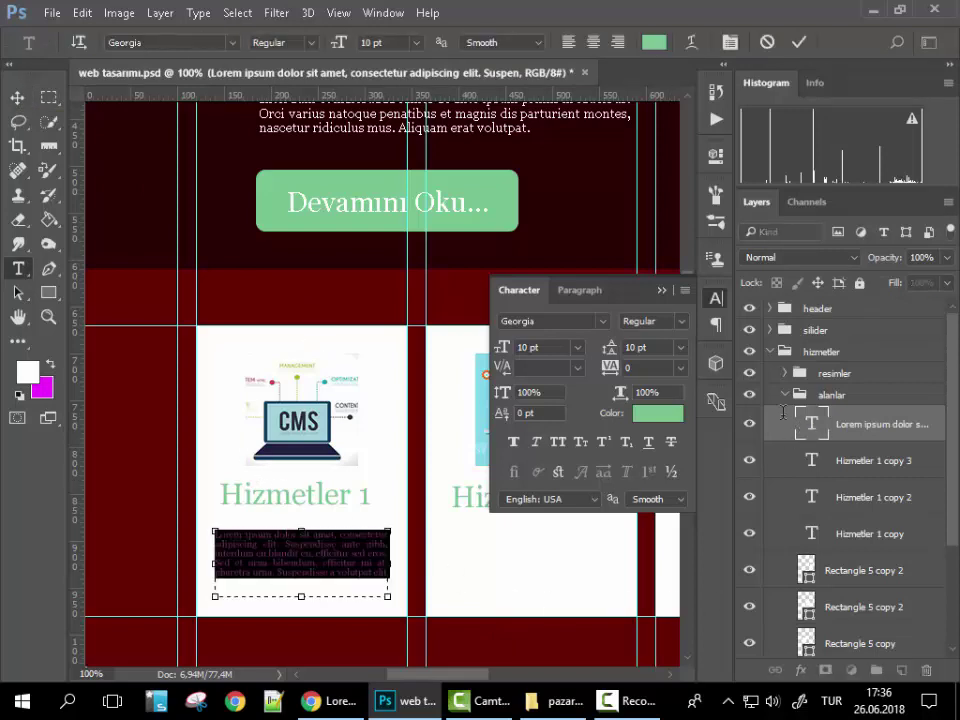
click(312, 43)
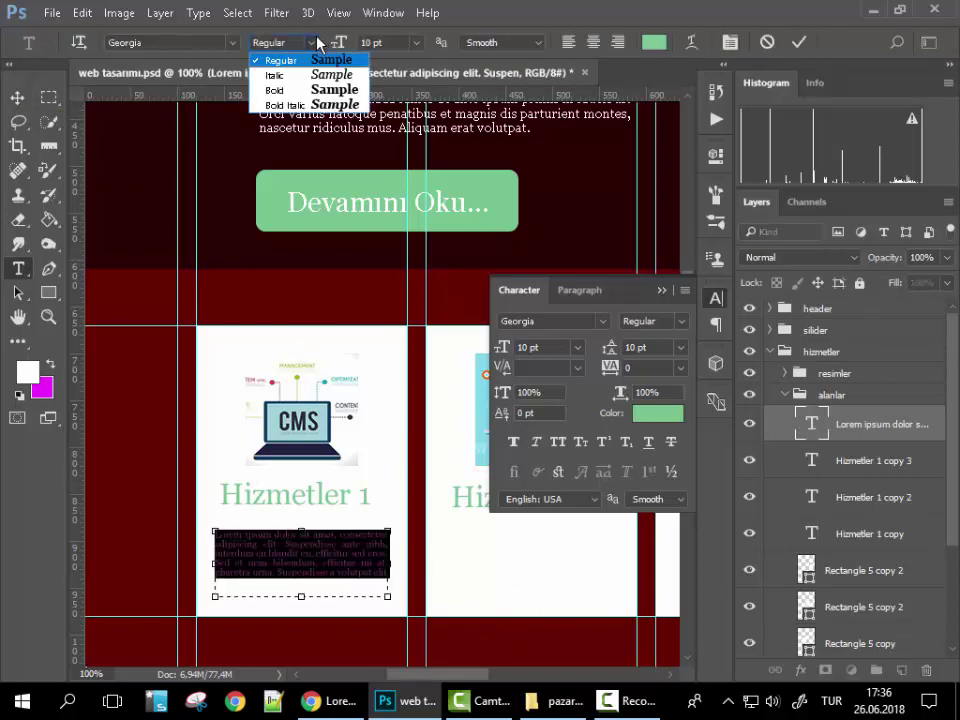
click(293, 89)
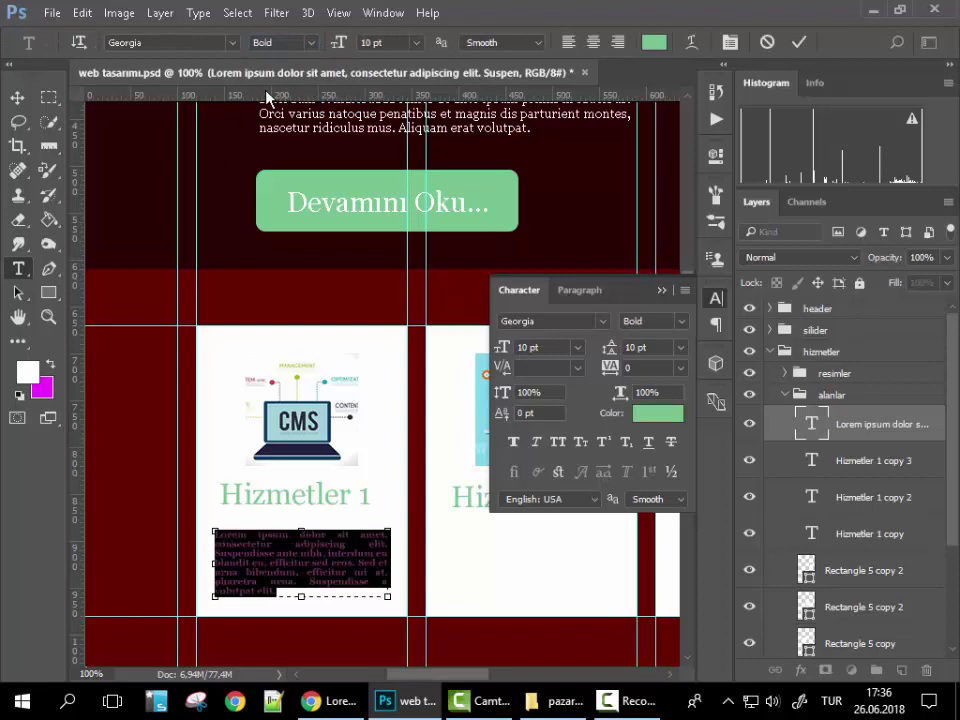
click(15, 96)
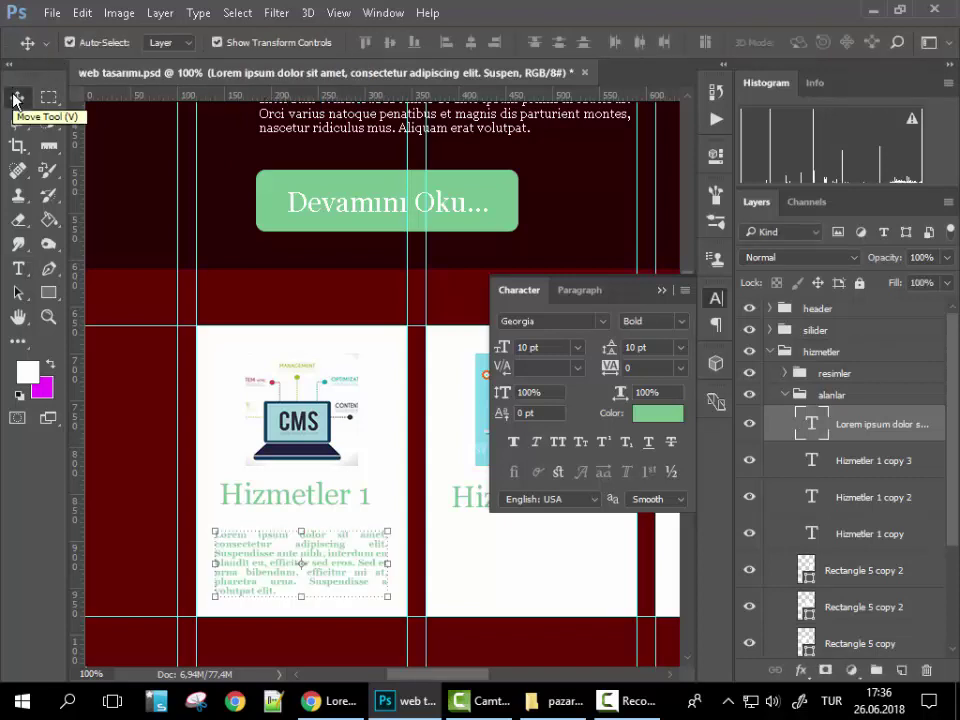
Try the paragraph alignment options, keeping justify with last line left.
click(578, 292)
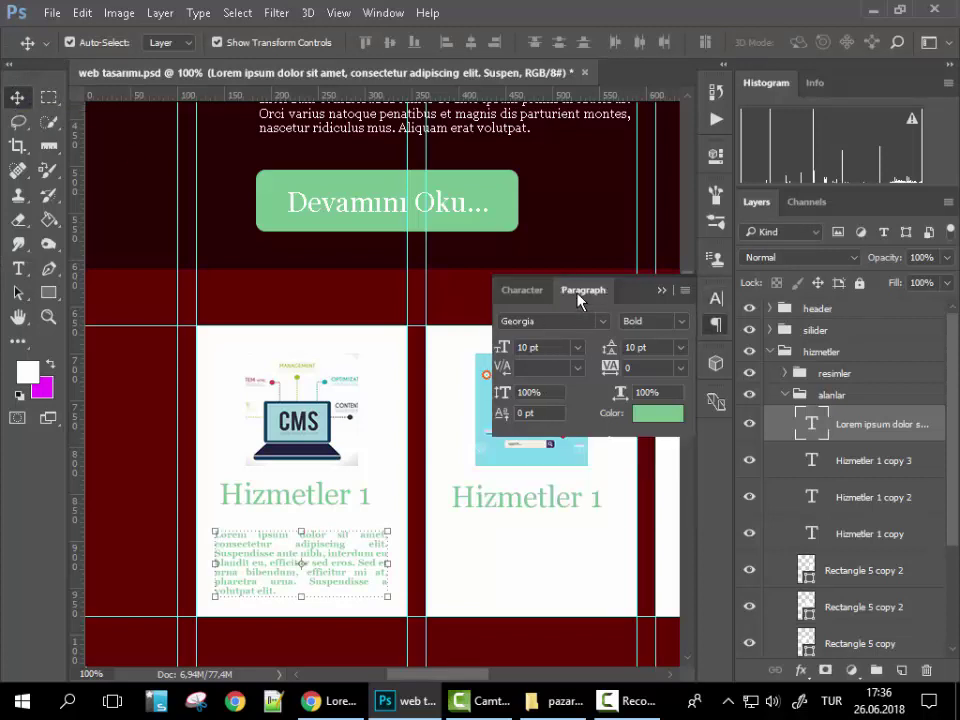
click(516, 325)
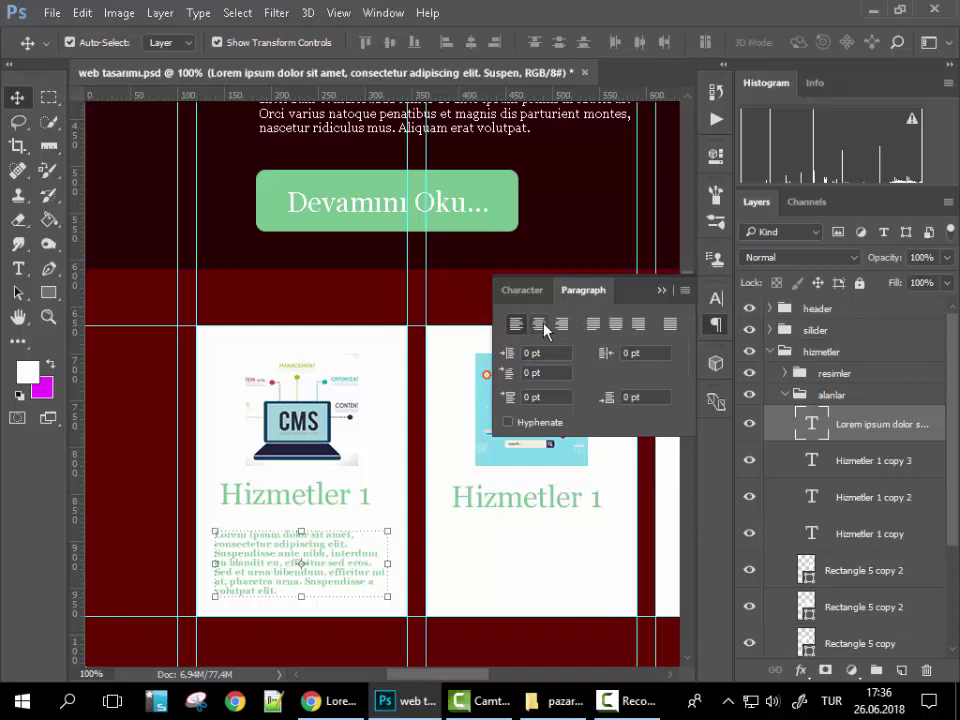
click(616, 326)
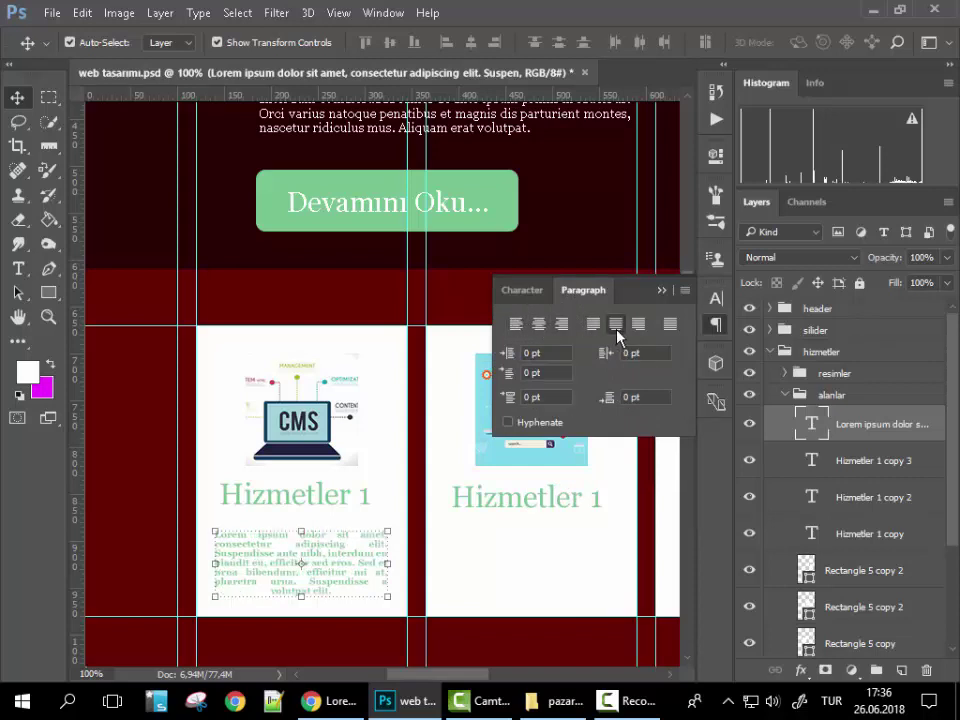
click(640, 325)
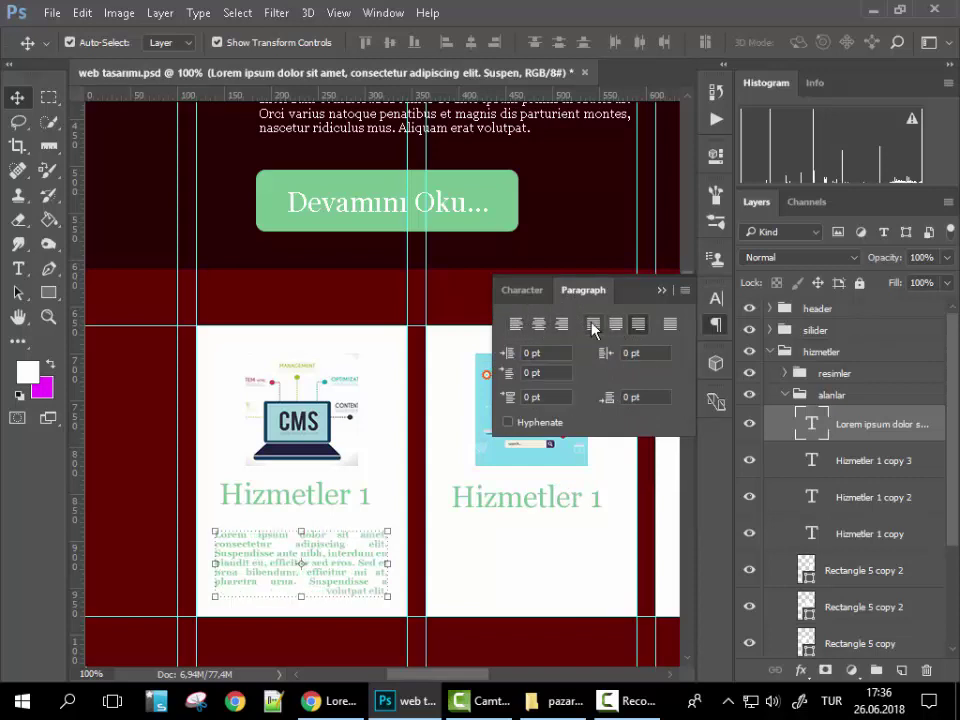
click(593, 326)
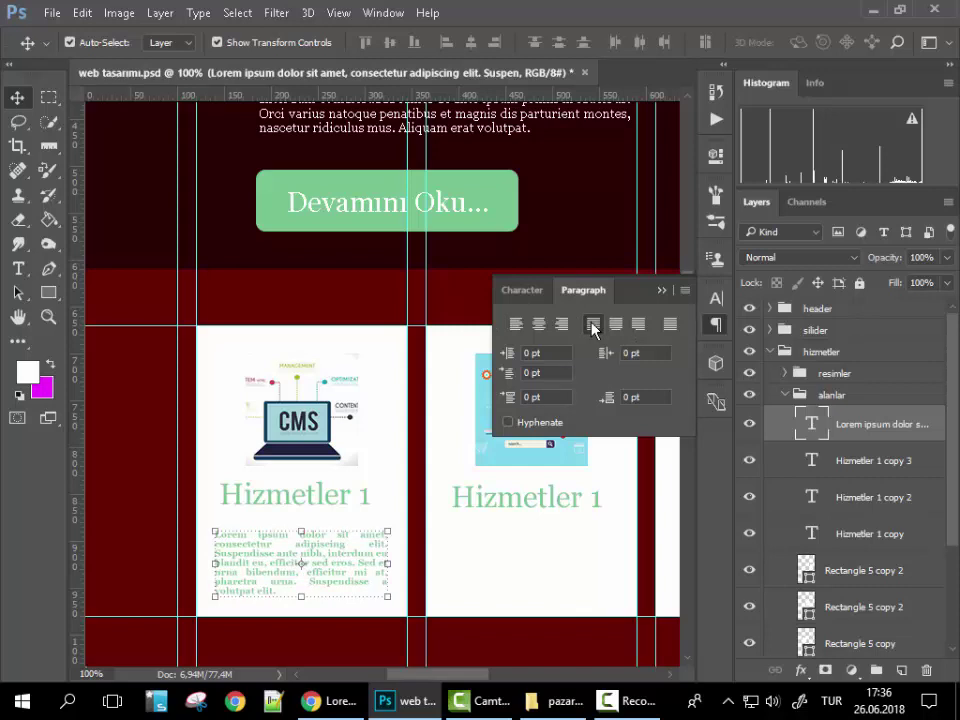
click(522, 290)
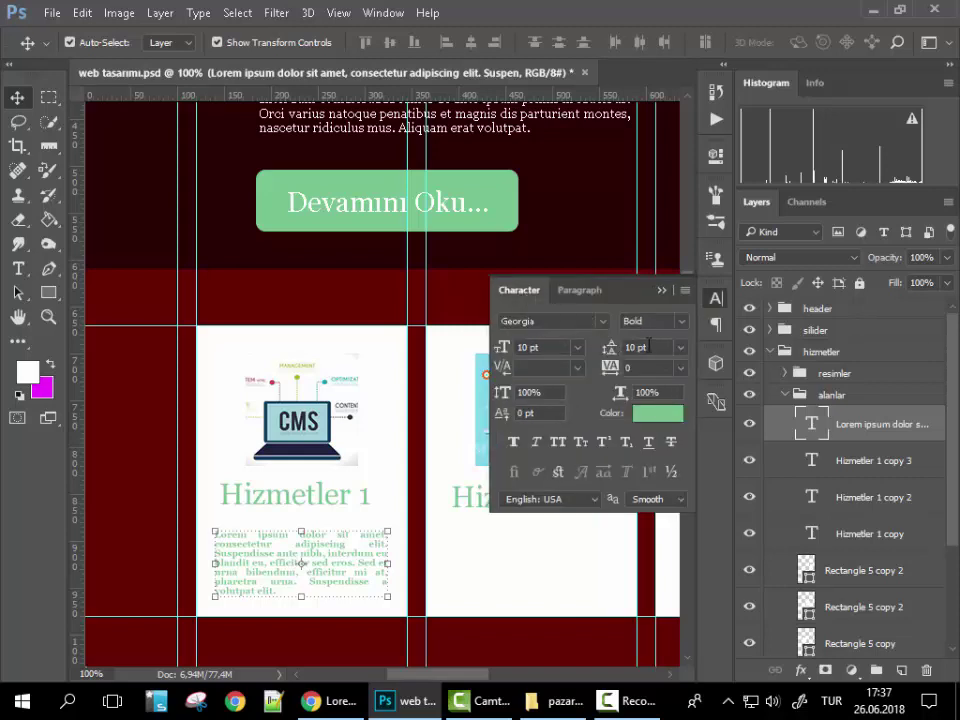
Set the paragraph's leading to 9 pt and collapse the Character panel.
click(577, 348)
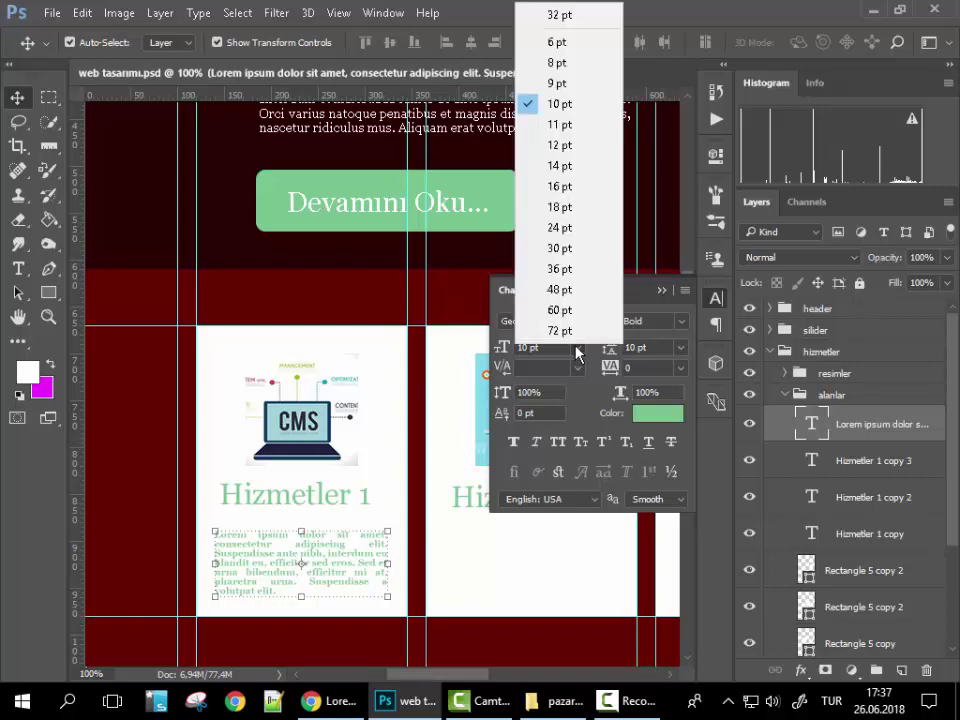
click(577, 348)
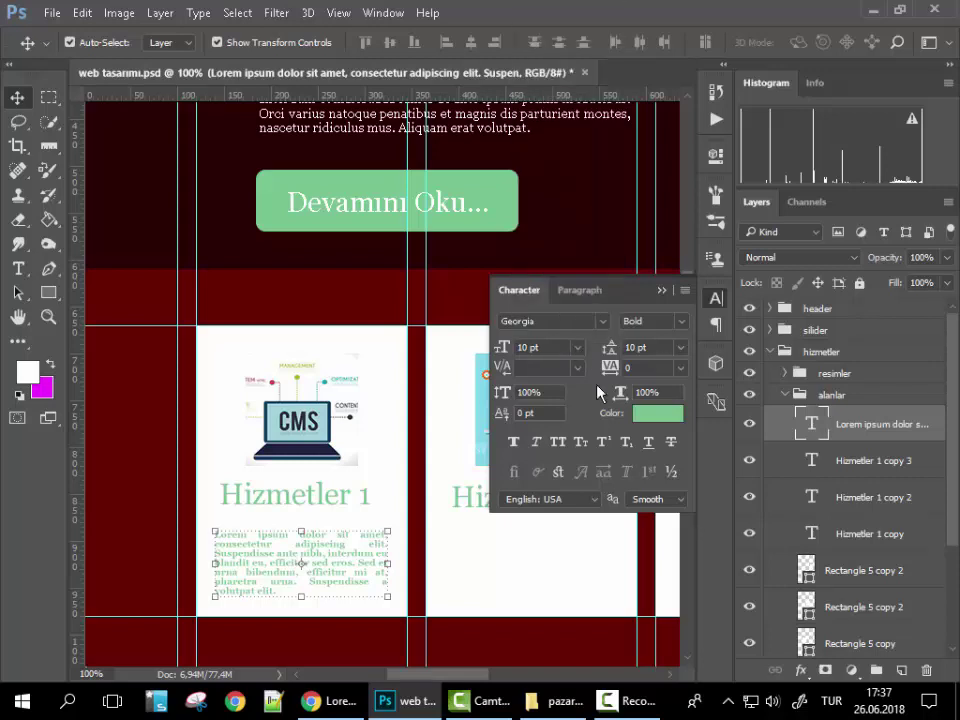
click(681, 348)
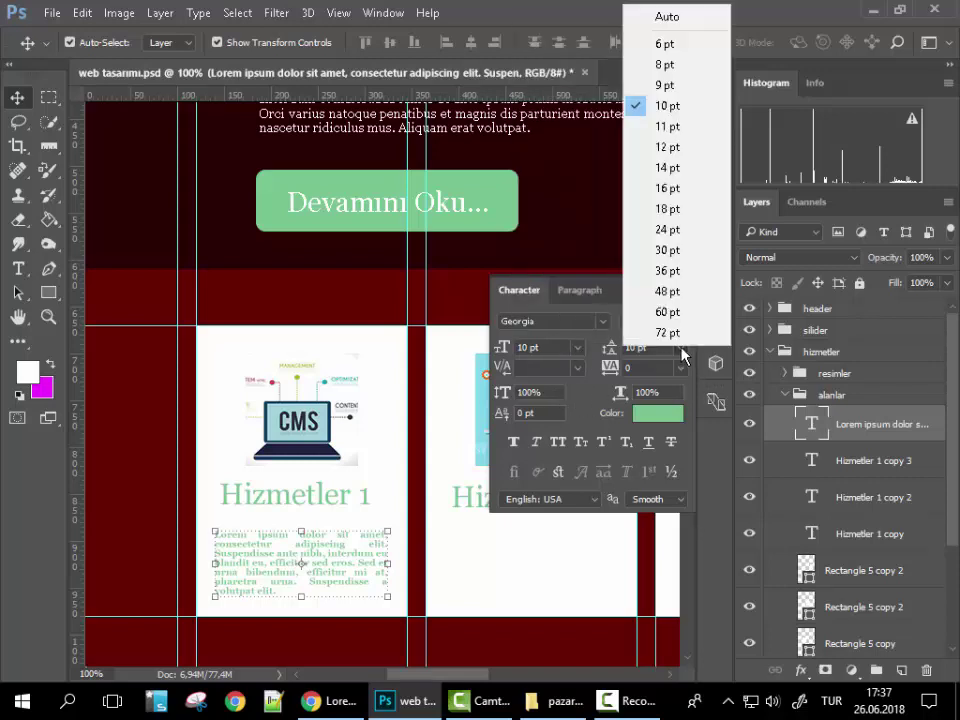
click(668, 87)
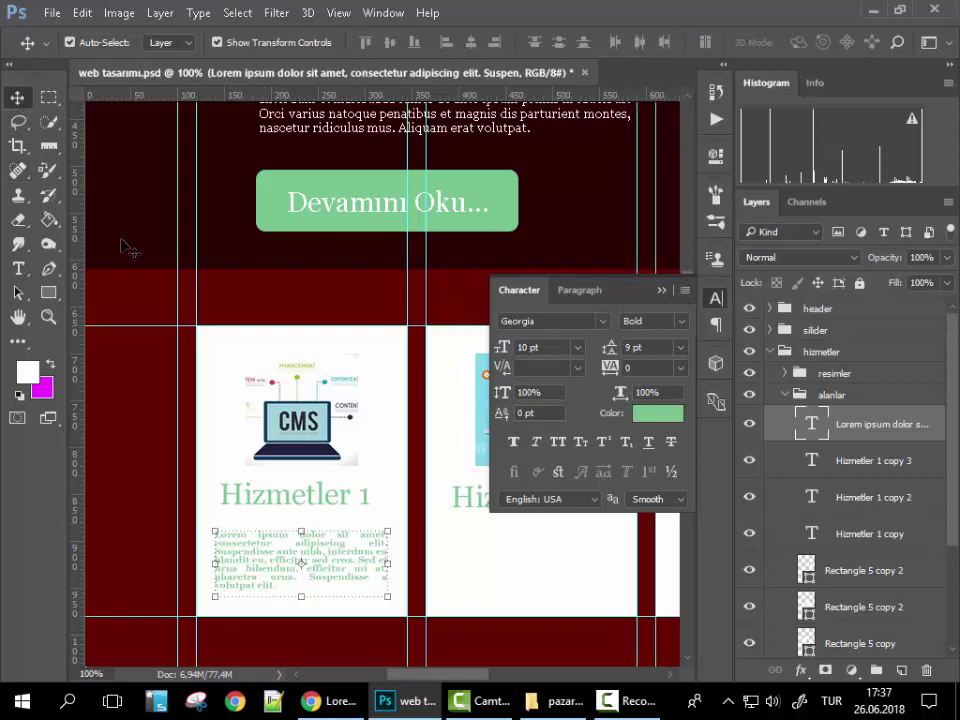
click(661, 290)
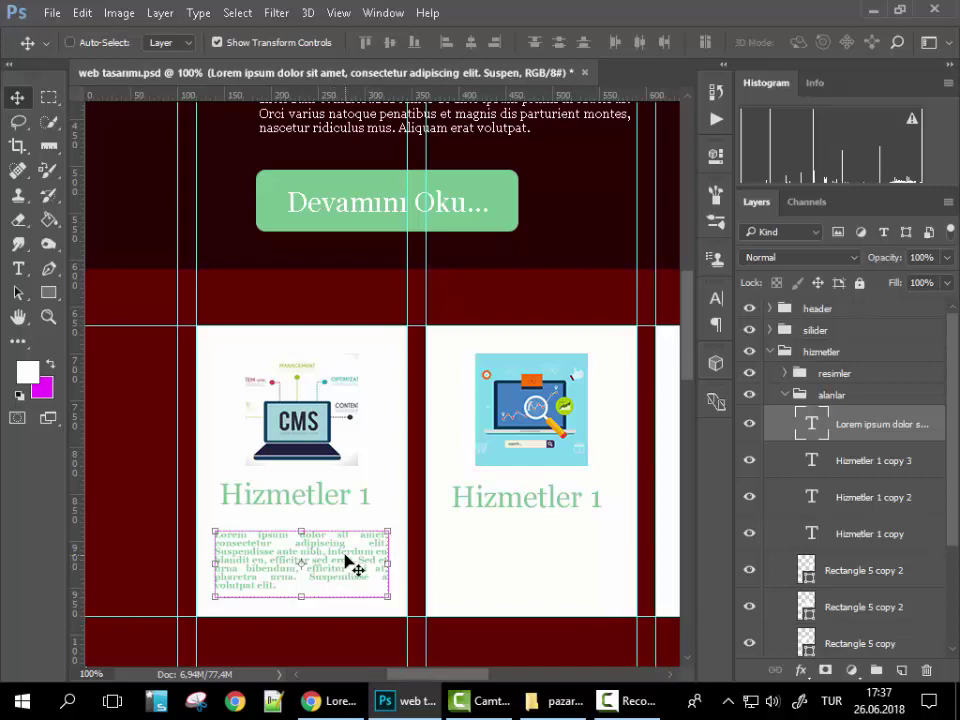
Place copies of the Lorem ipsum paragraph under the headings in cards two, three and four.
key(ctrl+j)
drag(316, 567, 547, 568)
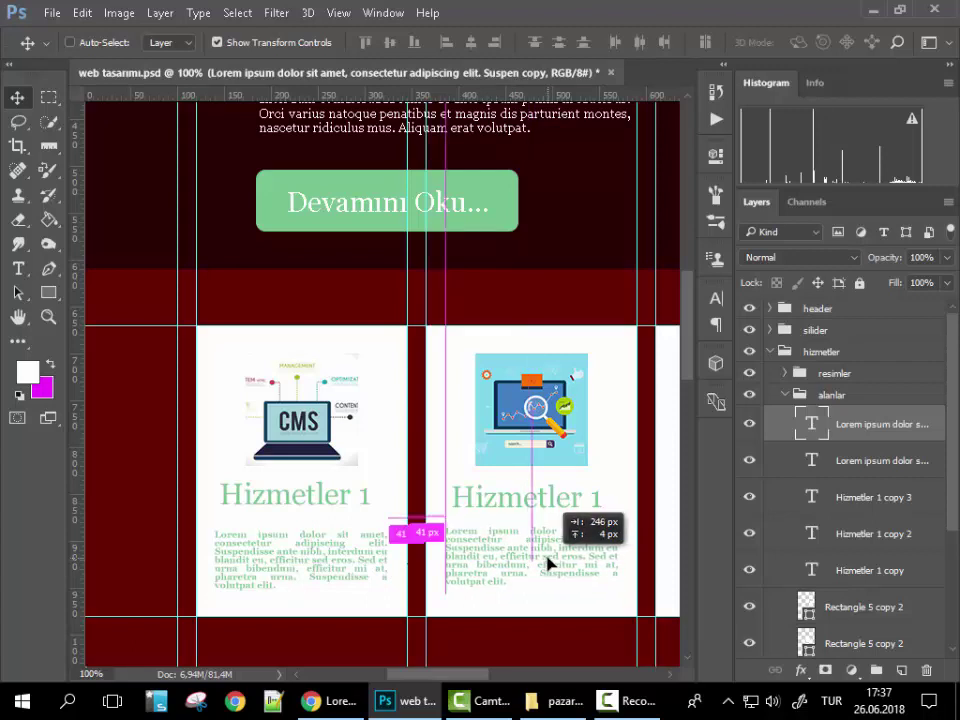
drag(547, 566, 547, 568)
drag(448, 674, 505, 670)
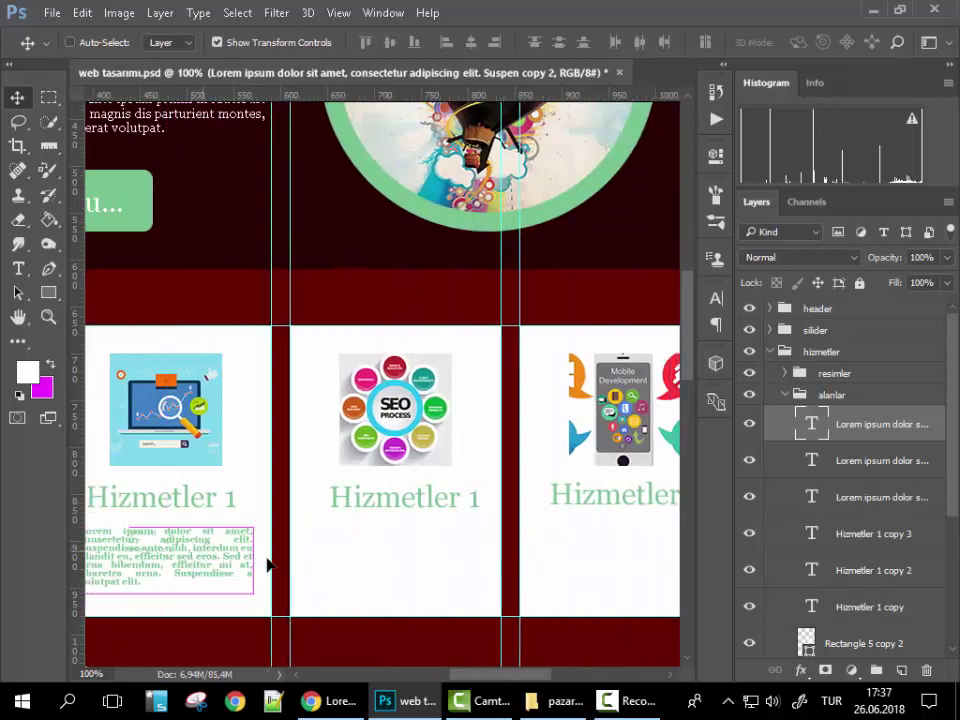
drag(268, 566, 659, 553)
mouse_move(504, 676)
mouse_down()
mouse_move(535, 679)
mouse_move(521, 679)
mouse_up()
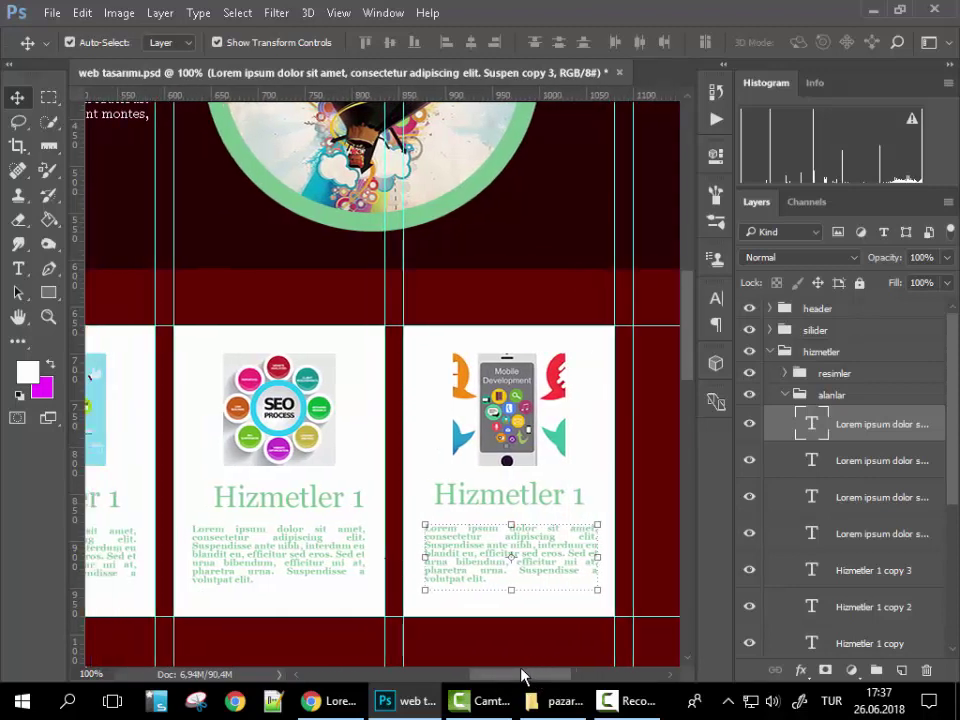
key(Left)
key(Left)
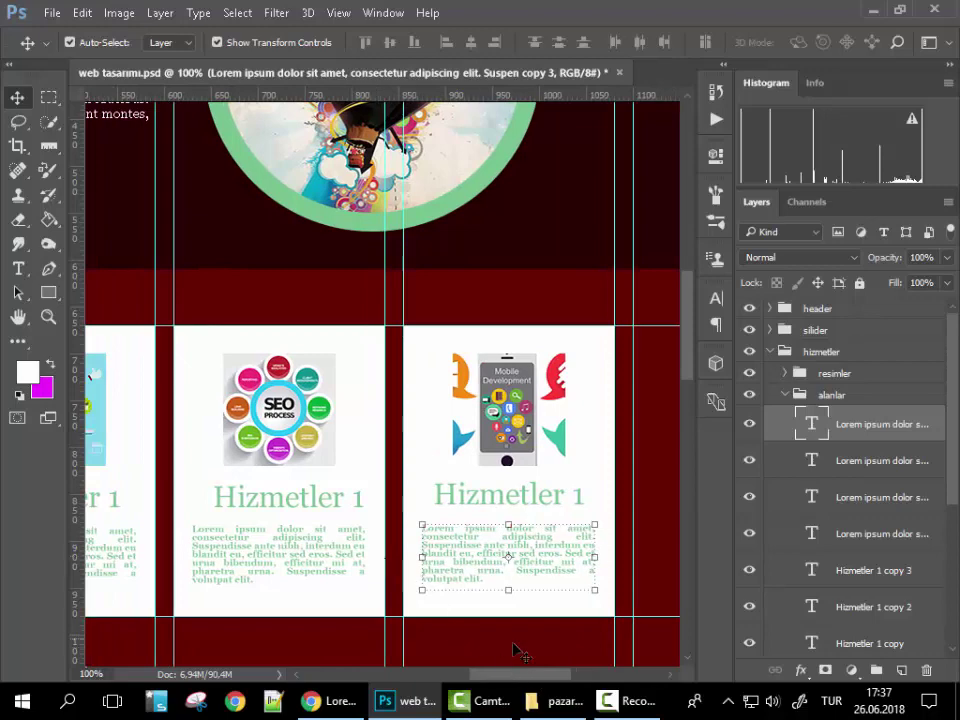
drag(515, 683, 453, 680)
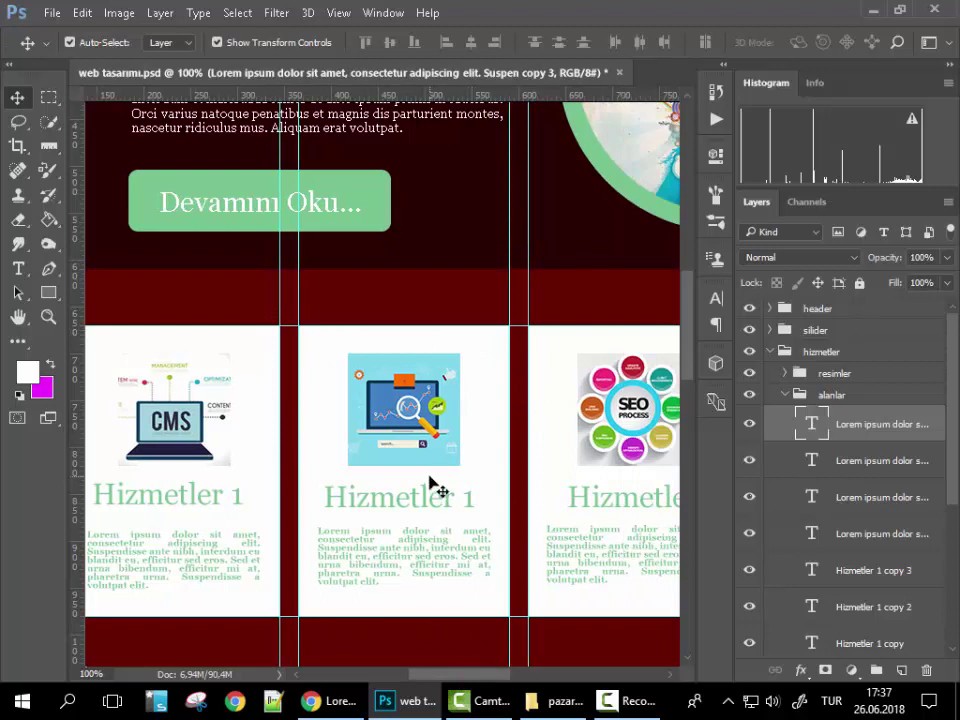
Fill Rectangle 5 copy with the Devamını Oku button's green, 76c38f.
click(485, 401)
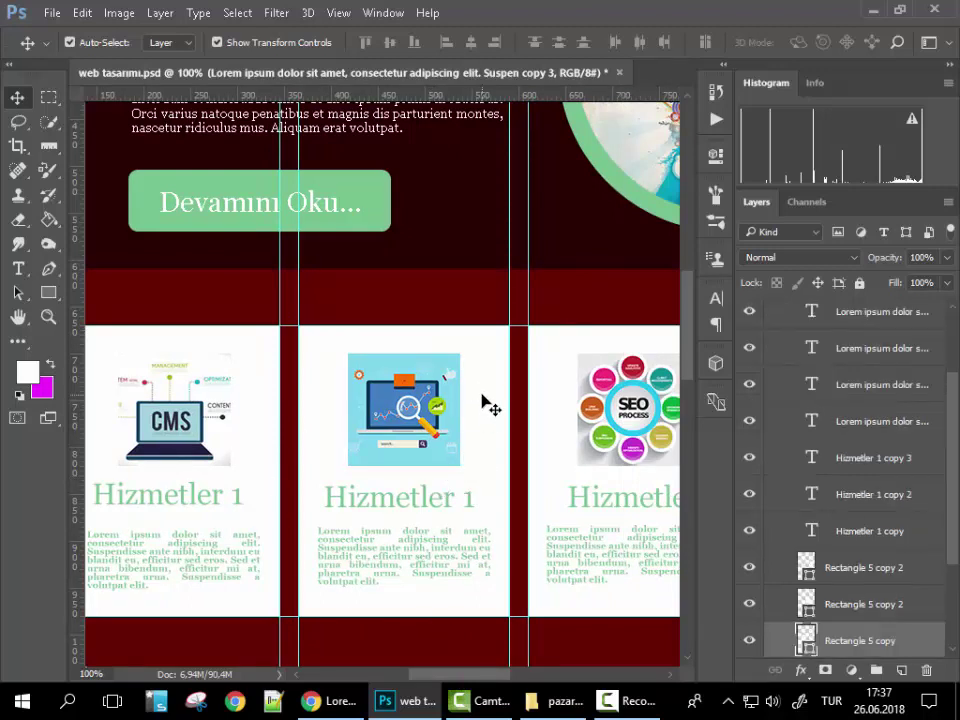
double_click(806, 642)
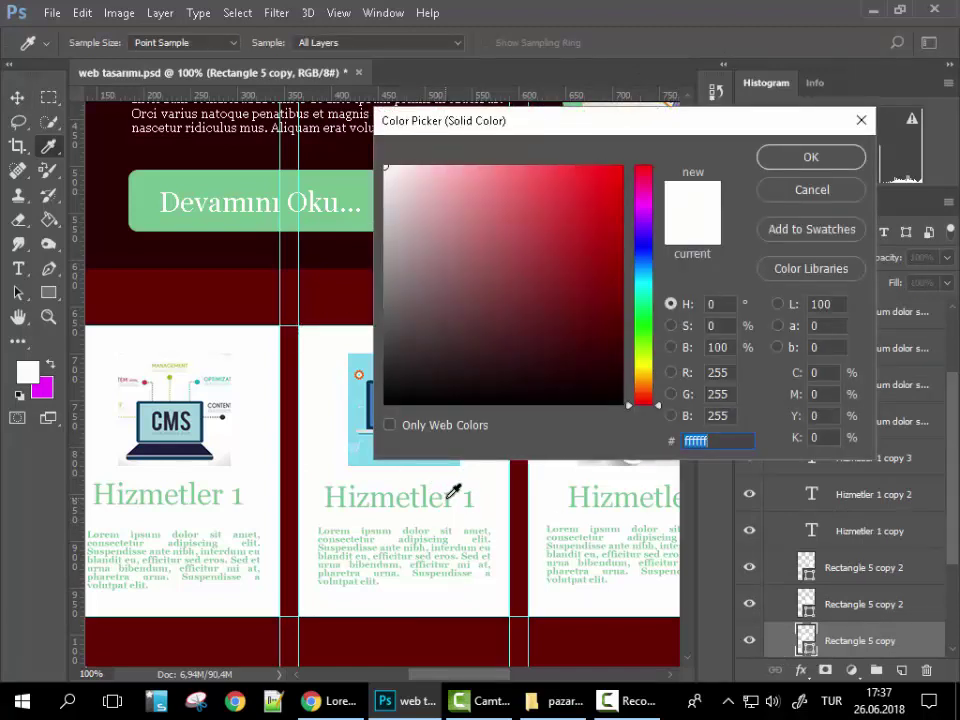
click(451, 496)
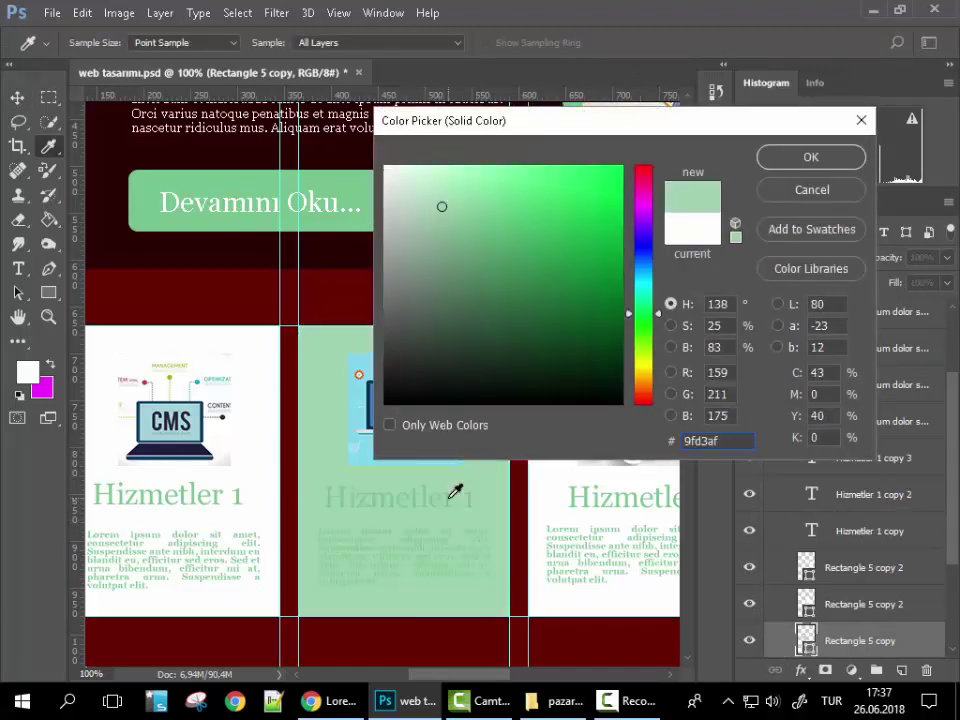
click(339, 187)
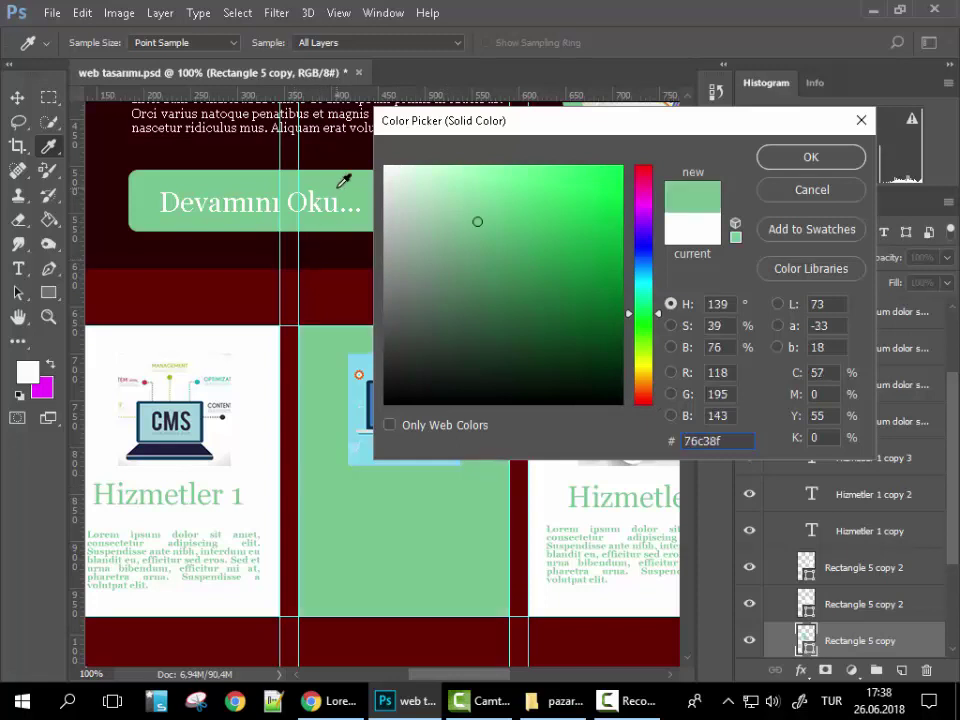
click(811, 160)
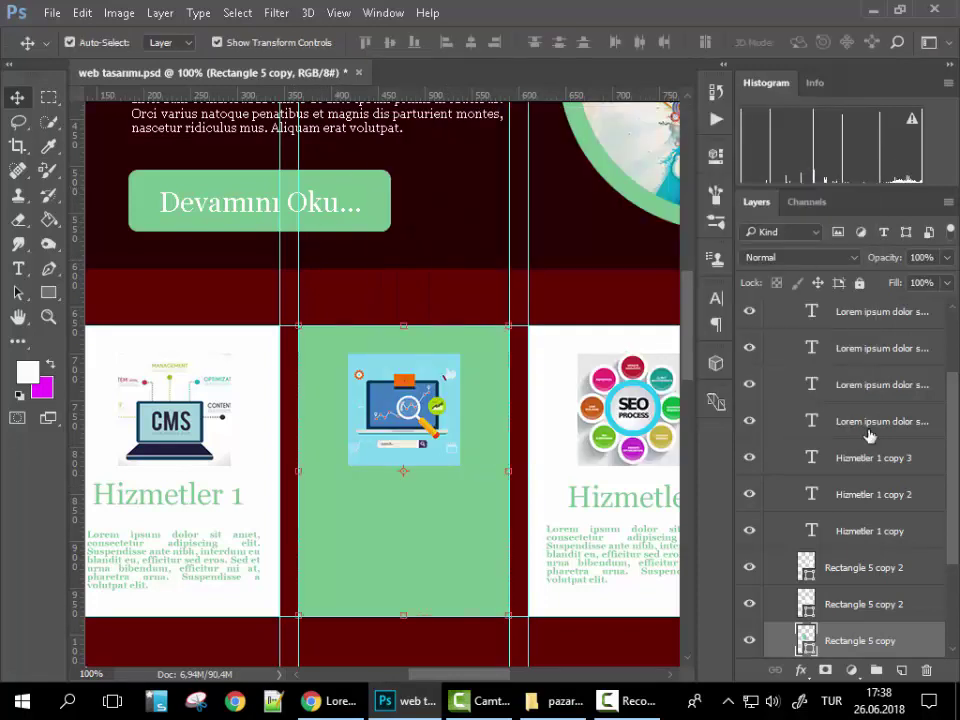
scroll(862, 455, up, 1)
scroll(852, 440, up, 1)
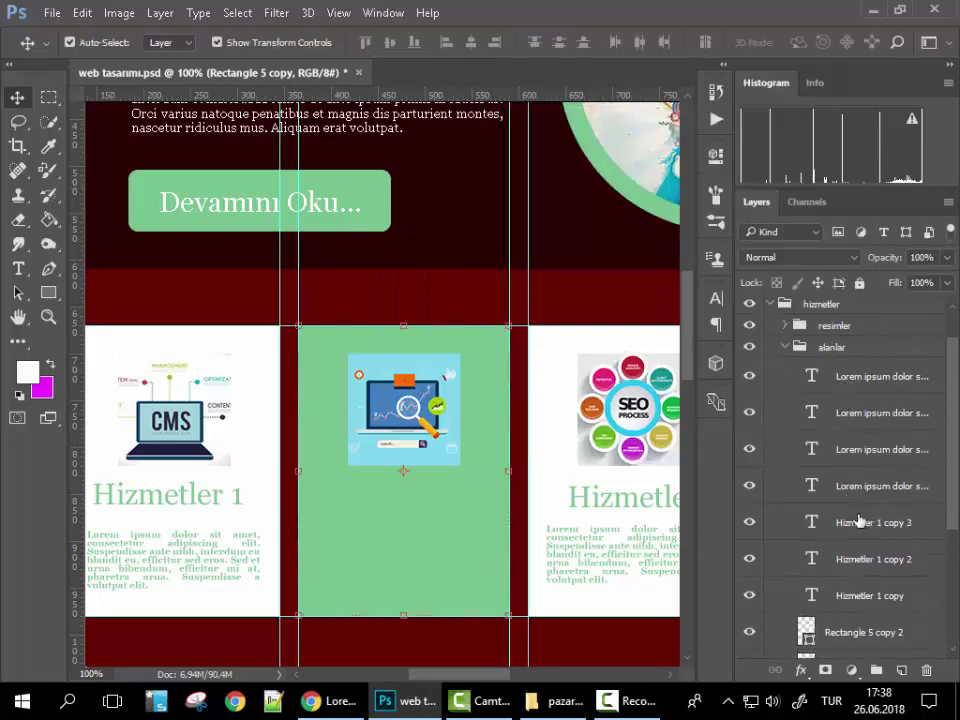
Set the second card's paragraph text colour to white (ffffff).
click(863, 476)
double_click(811, 452)
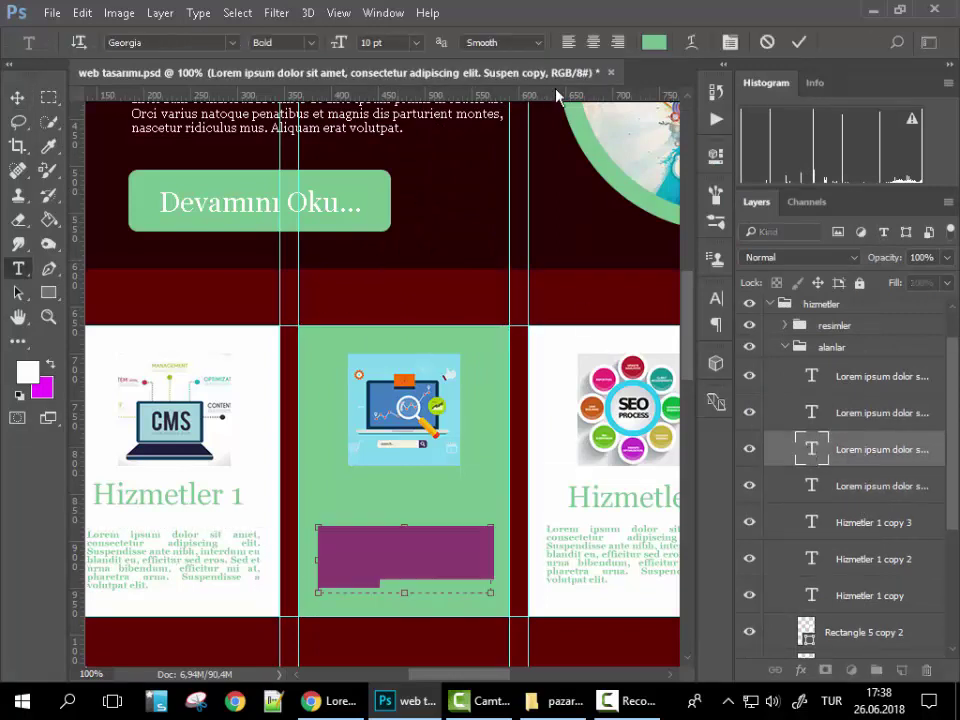
click(654, 42)
text(ffffff)
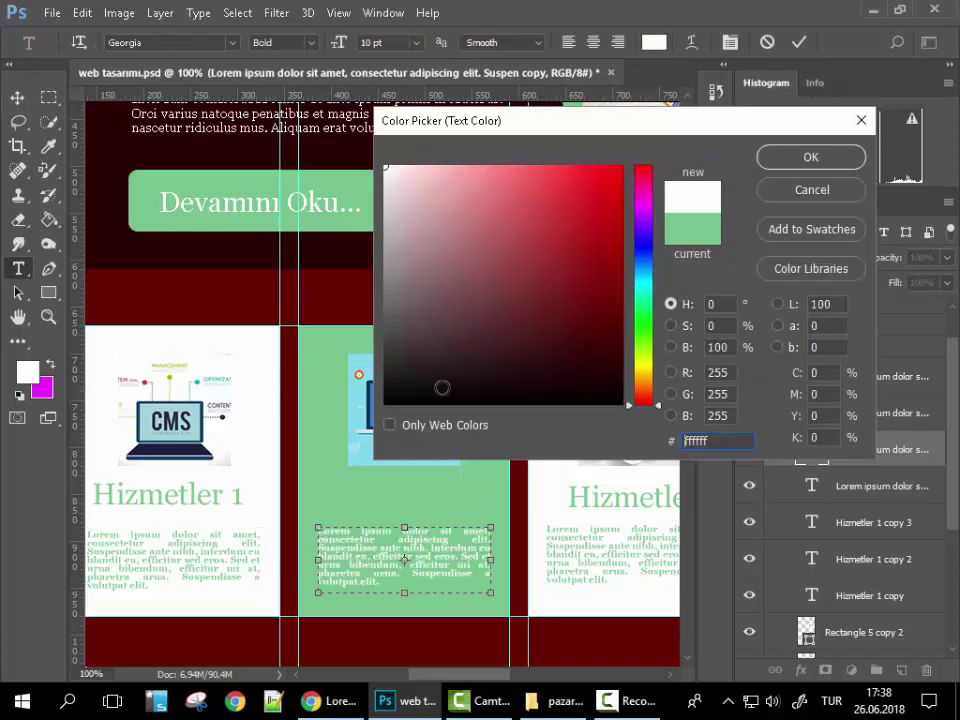
click(826, 160)
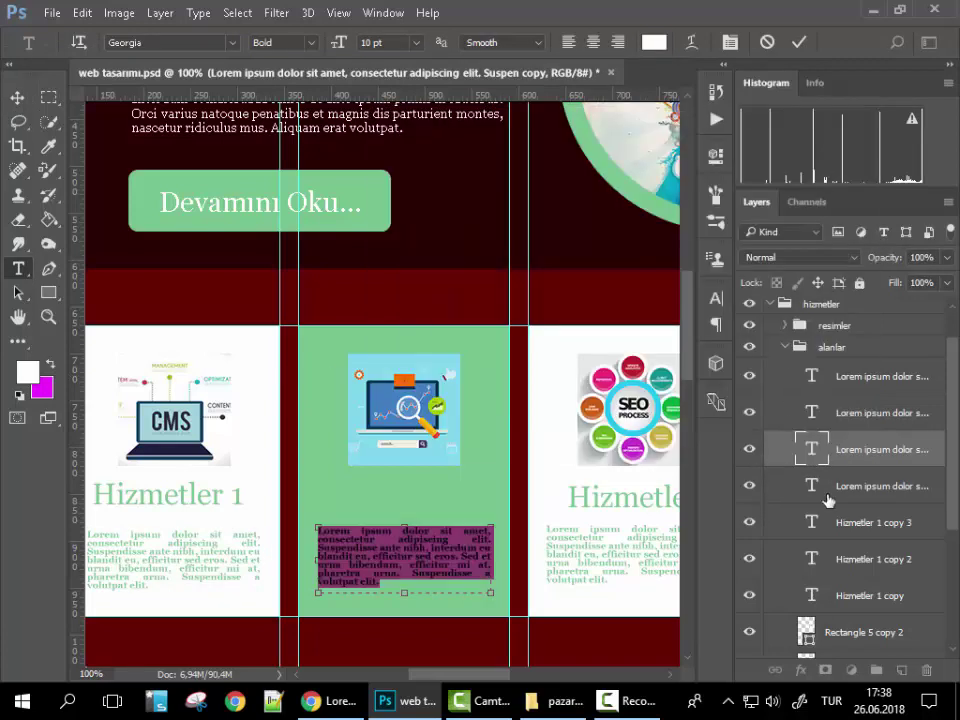
scroll(840, 544, down, 1)
Make the second card's heading text white.
click(814, 545)
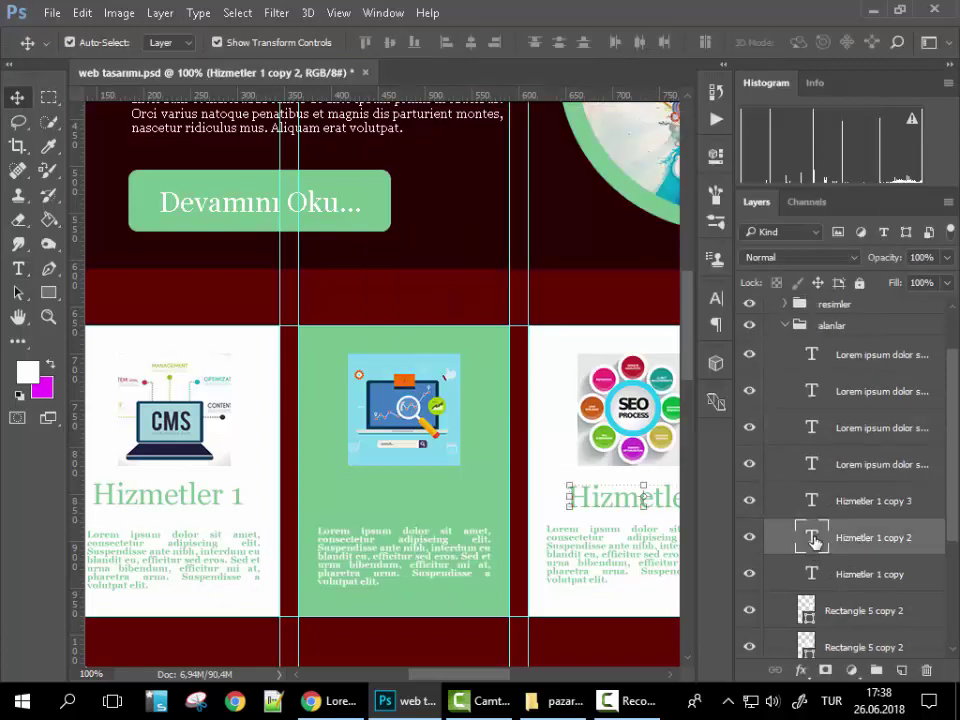
double_click(815, 541)
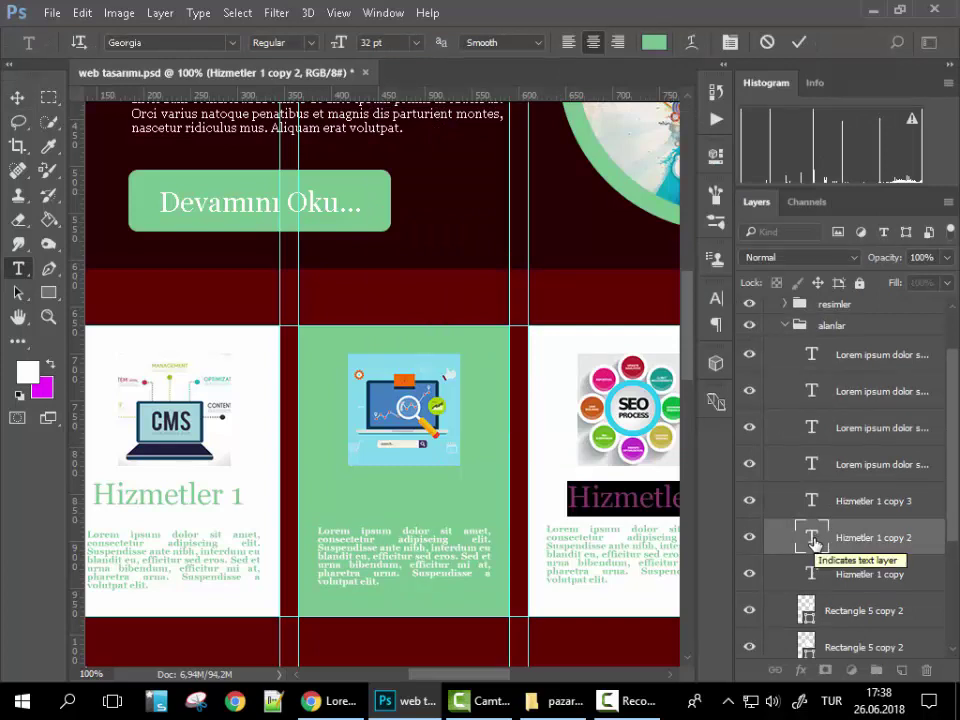
click(812, 578)
double_click(812, 576)
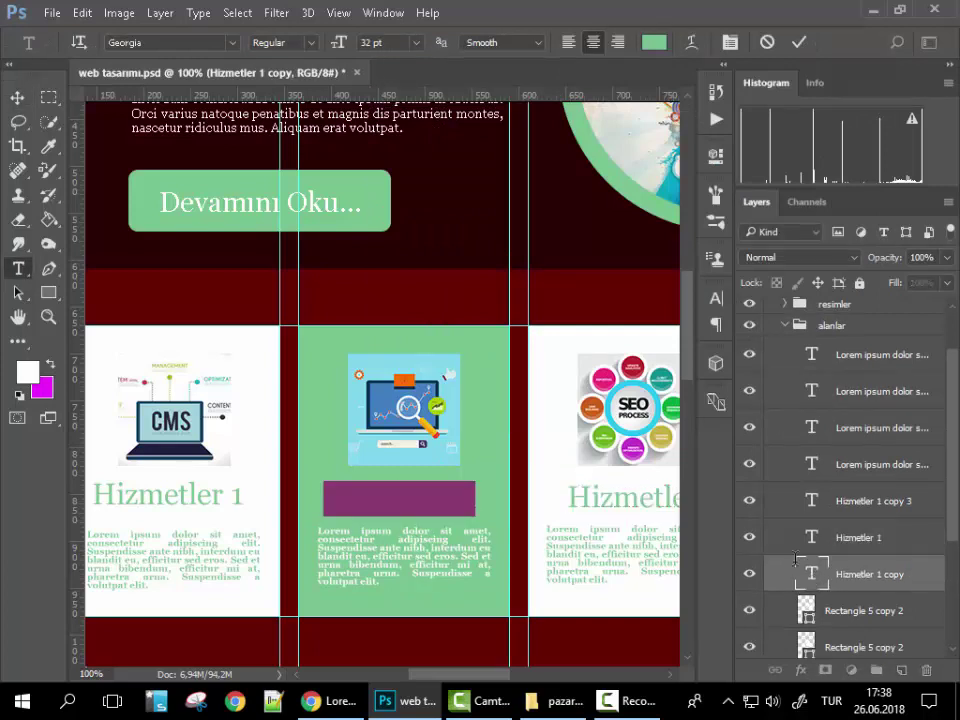
click(654, 42)
click(261, 405)
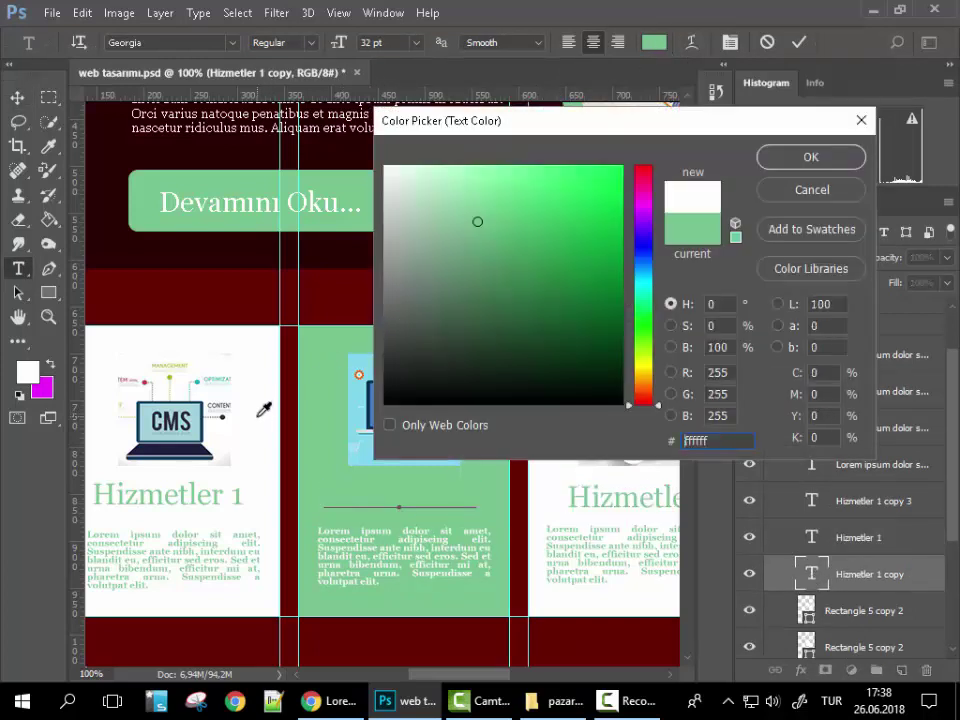
click(811, 157)
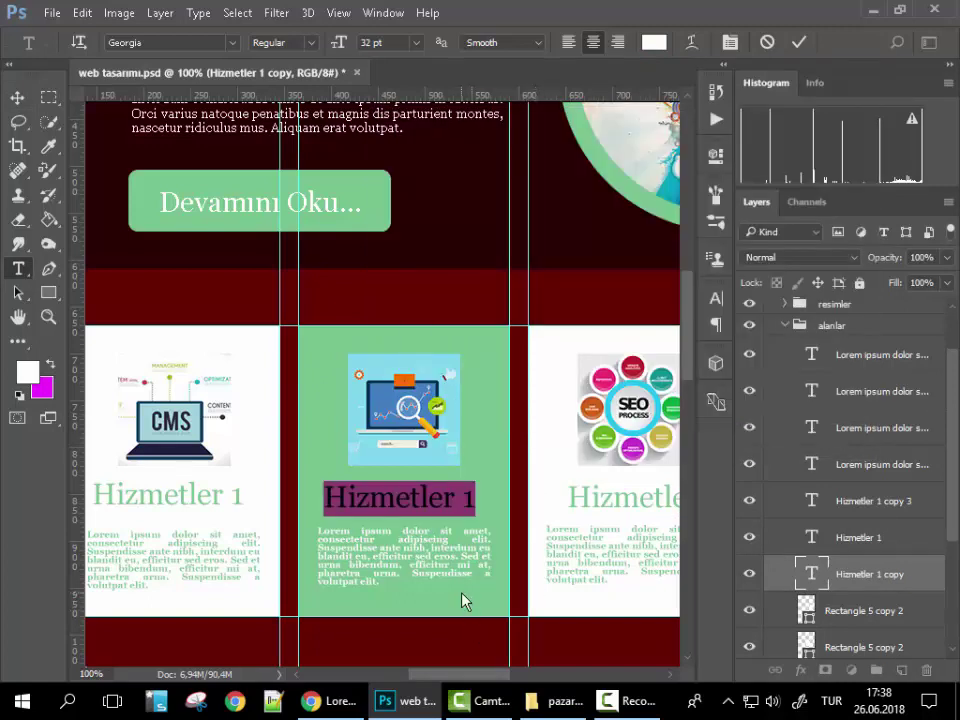
Change the second card's heading number so it reads 'Hizmetler 2'.
double_click(468, 498)
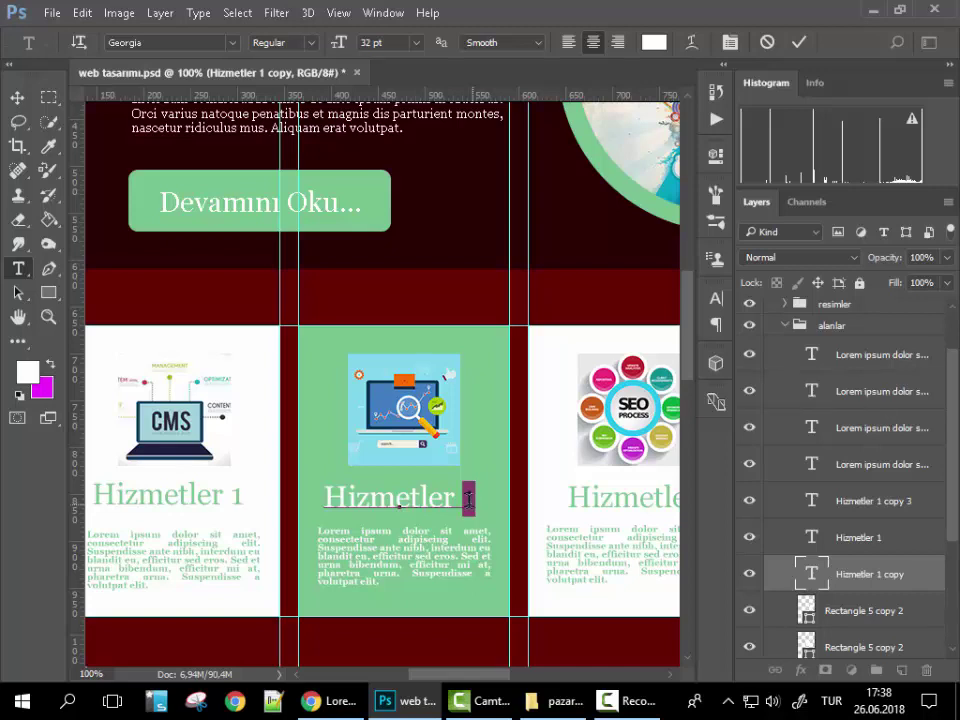
text(2)
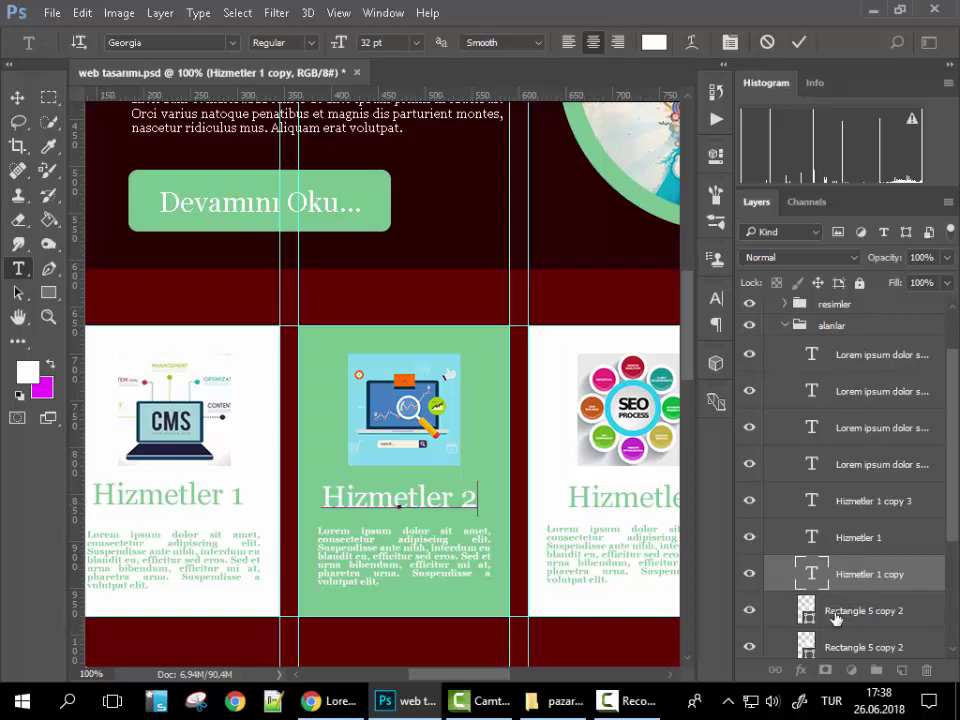
click(816, 508)
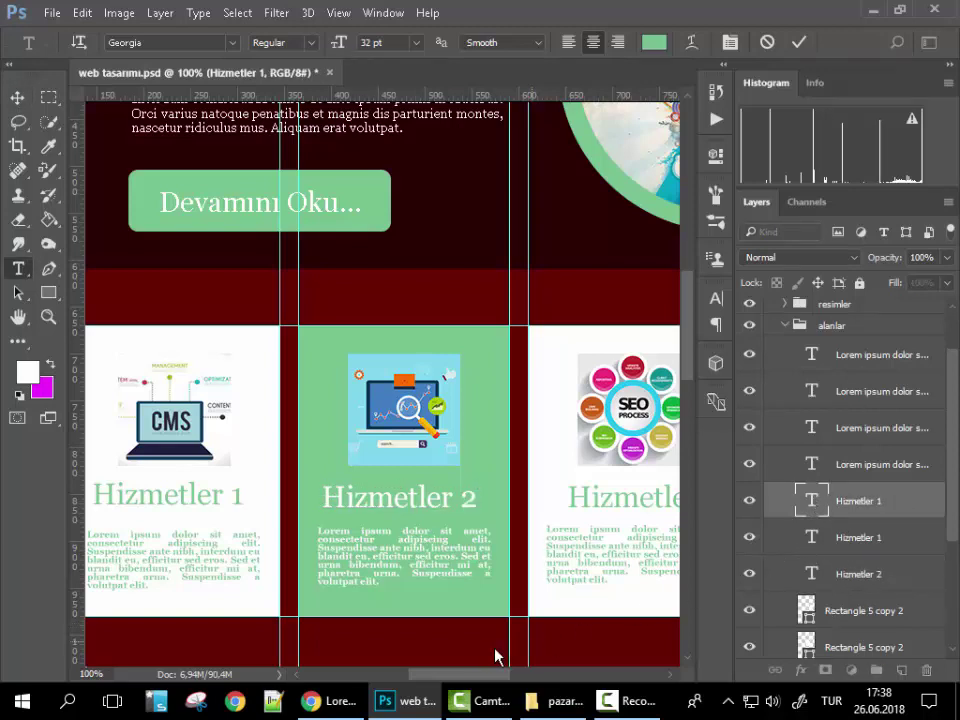
Change the fourth card's heading to read 'Hizmetler 4'.
drag(470, 683, 526, 680)
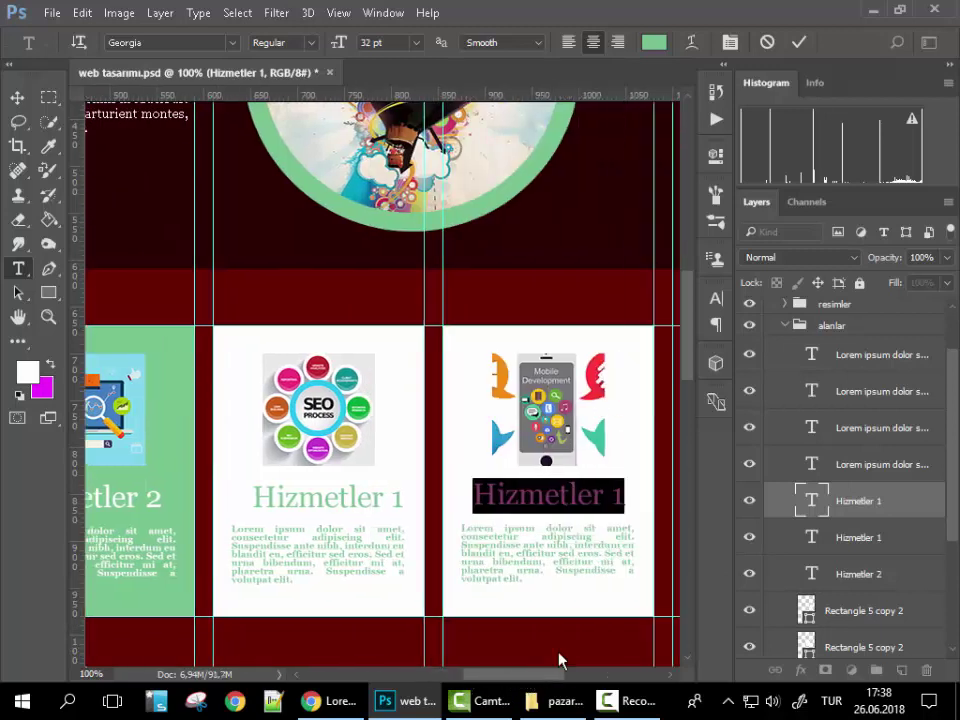
click(618, 497)
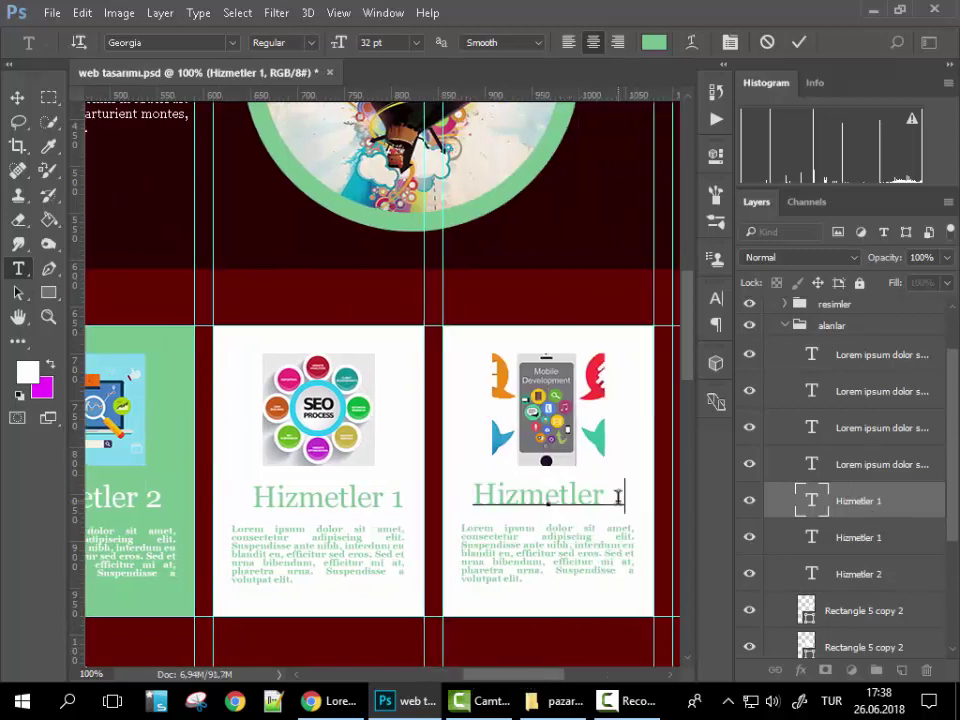
double_click(618, 497)
text(4)
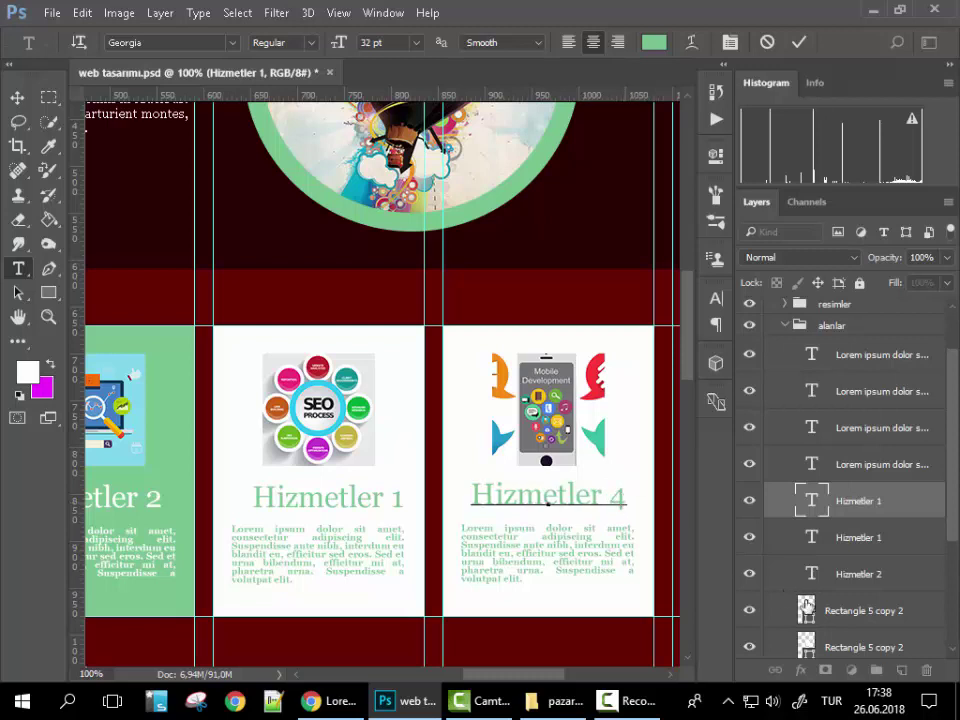
Change the third card's heading to 'Hizmetler 3' and commit the edit.
double_click(812, 539)
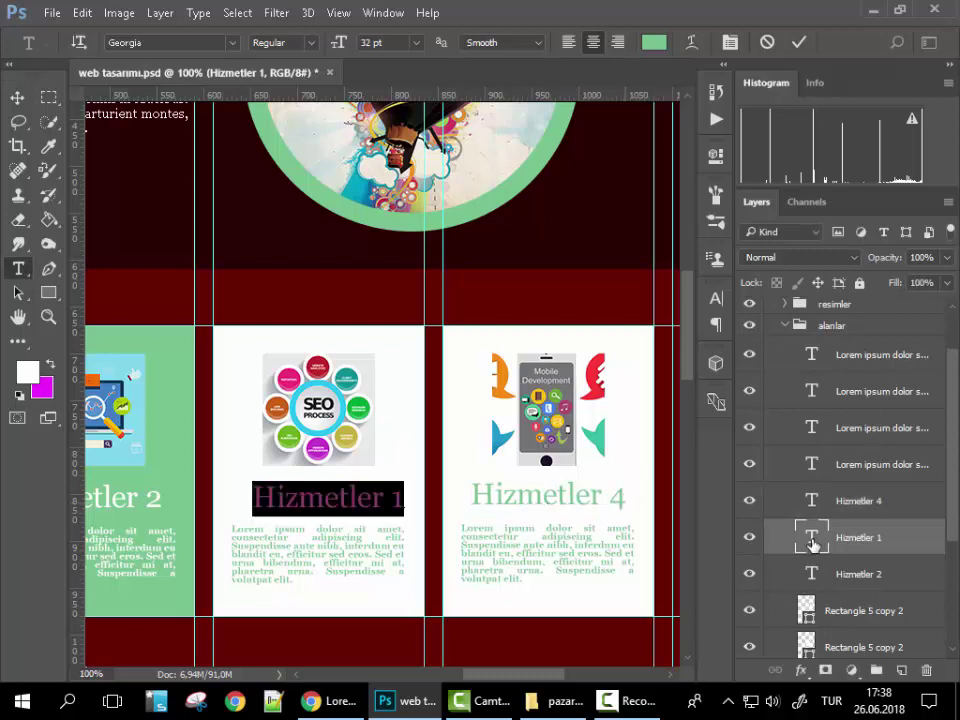
click(397, 497)
double_click(397, 497)
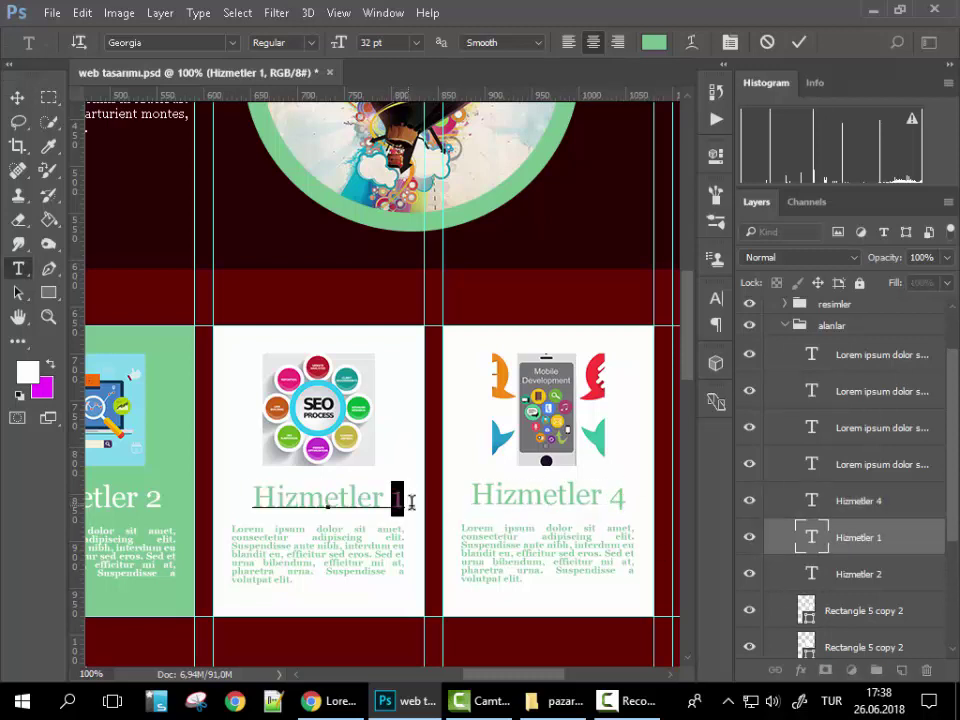
text(3)
key(alt+bracketleft)
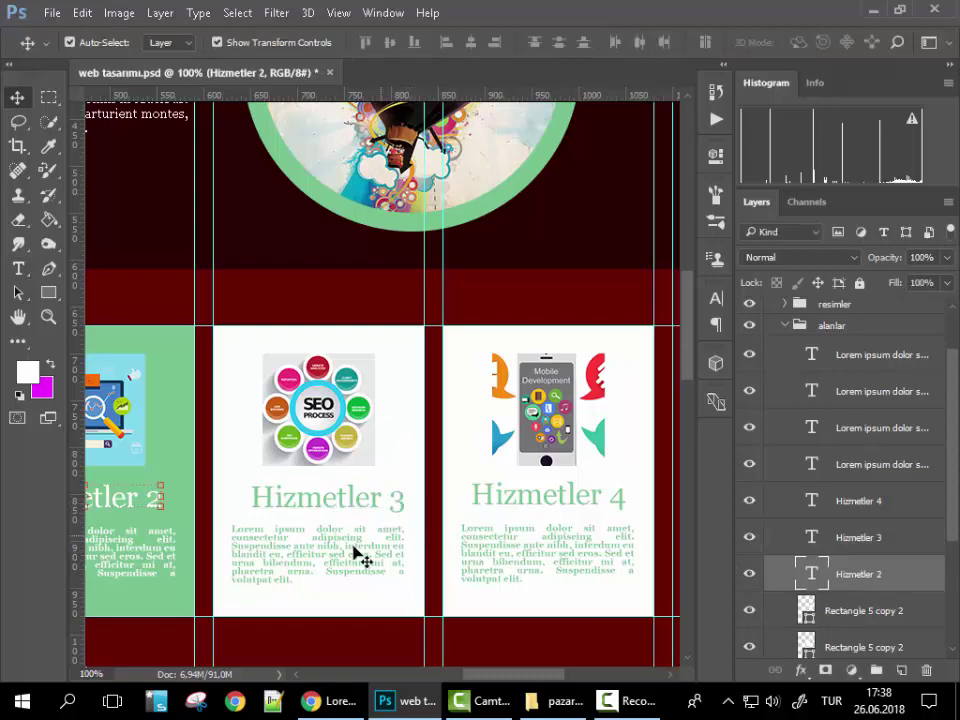
scroll(278, 557, down, 1)
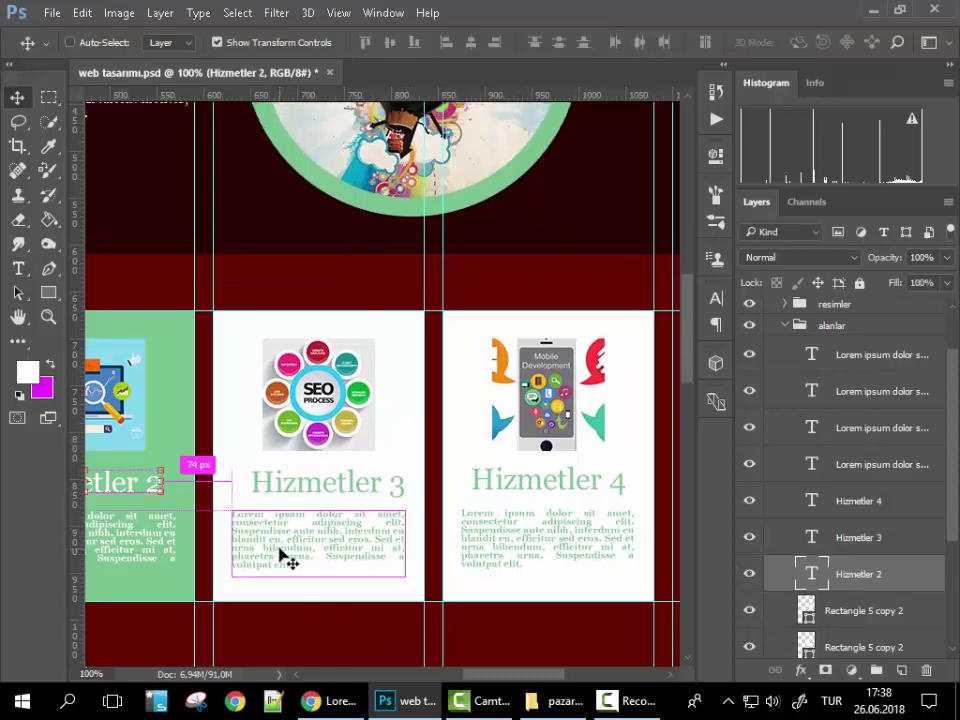
Zoom out and collapse the alanlar and hizmetler groups in the Layers panel.
key(ctrl+minus)
key(ctrl+minus)
key(ctrl+minus)
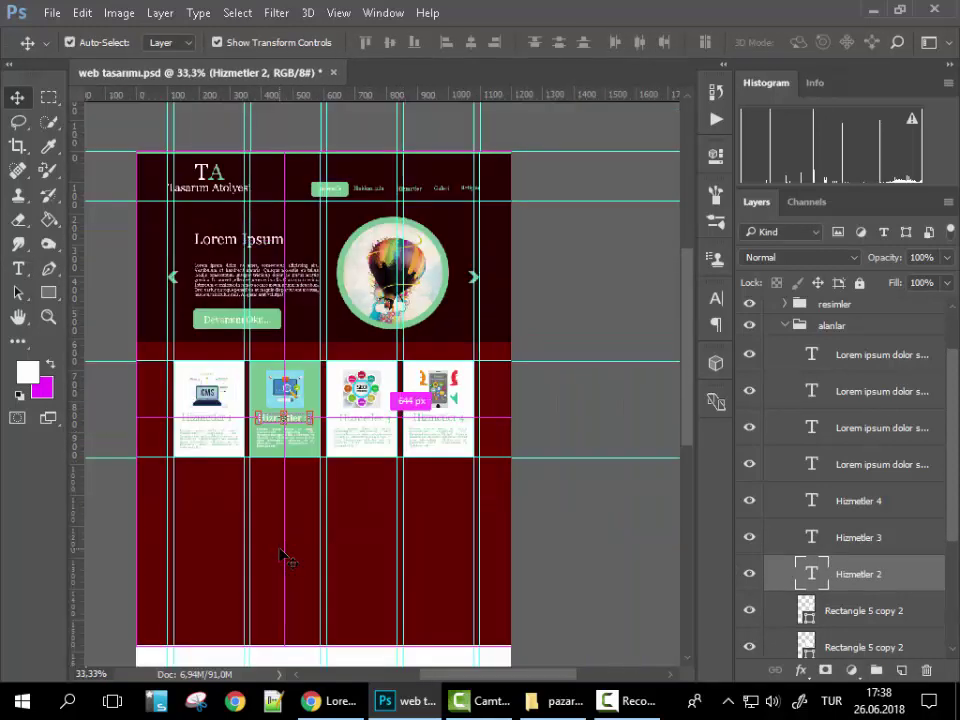
ctrl+click(441, 546)
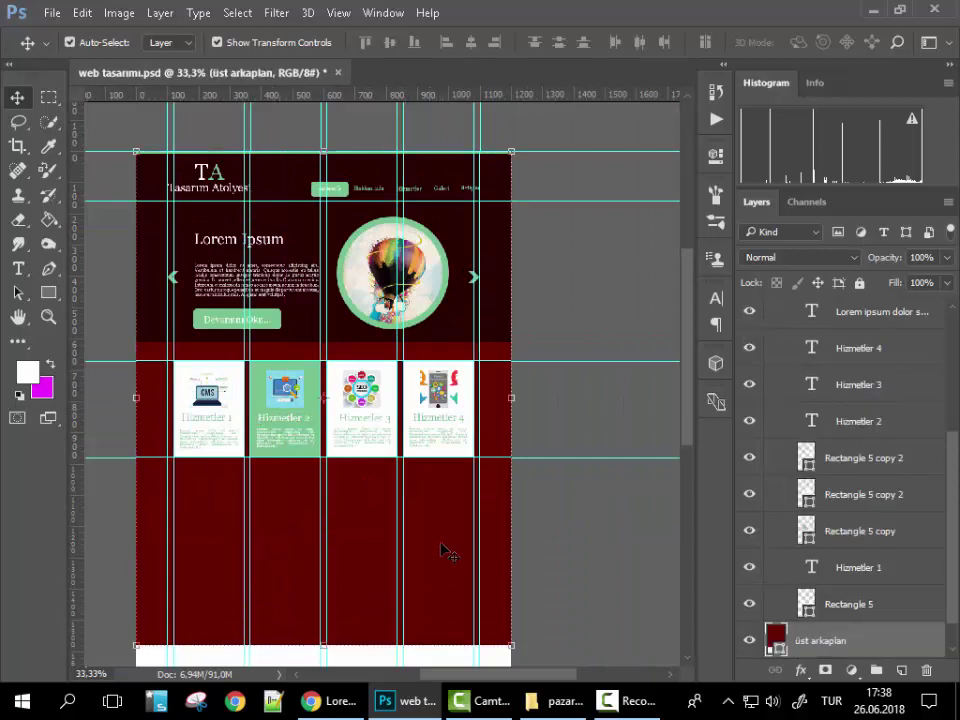
scroll(868, 510, up, 3)
scroll(857, 454, up, 2)
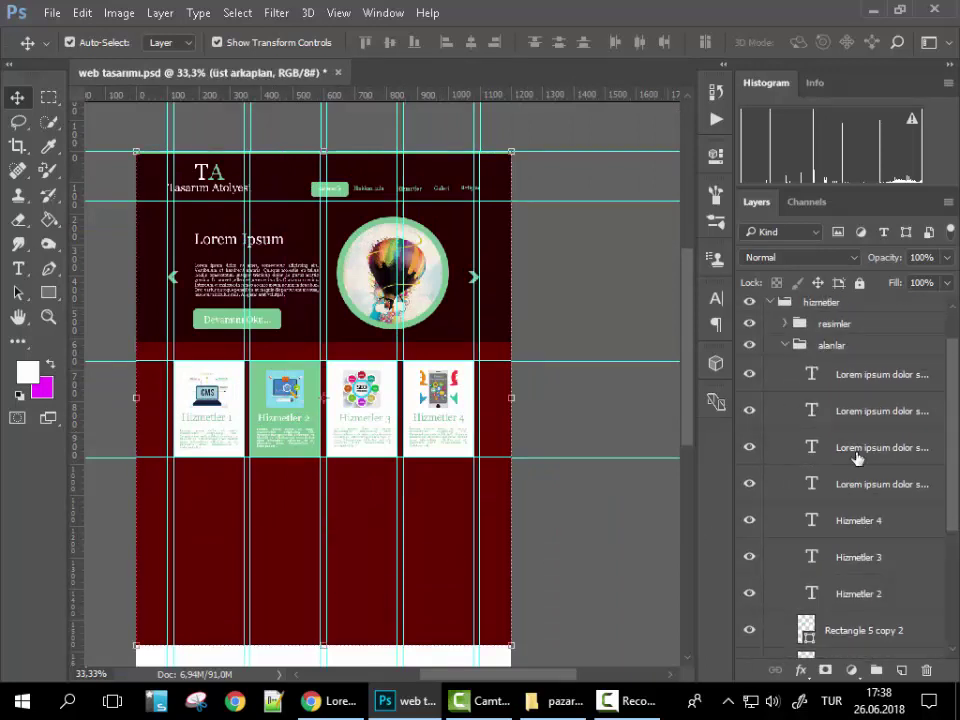
click(785, 345)
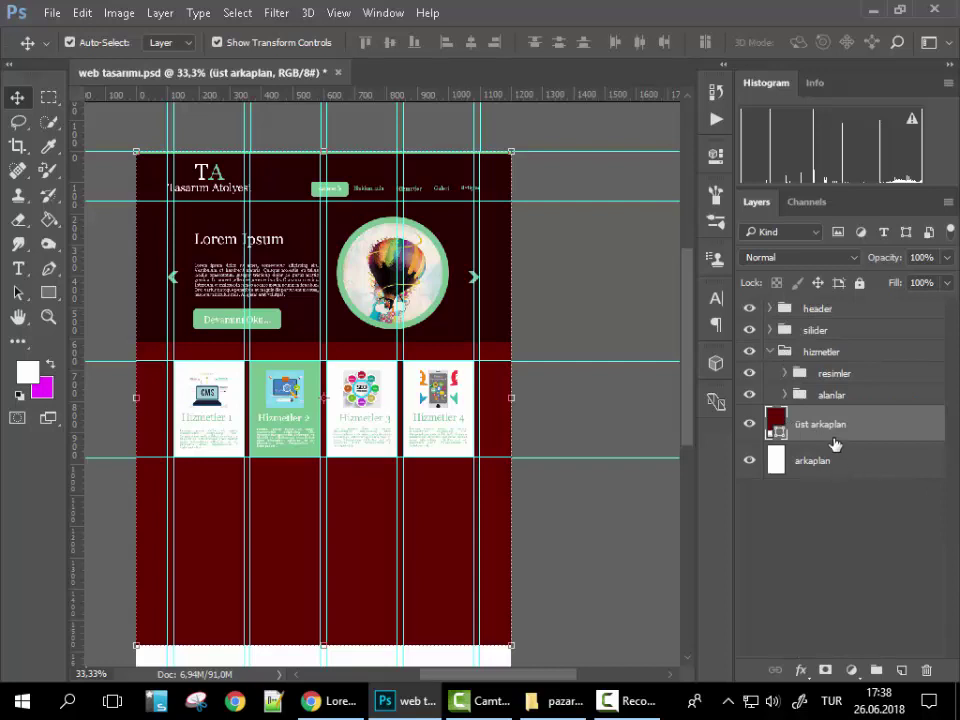
click(769, 352)
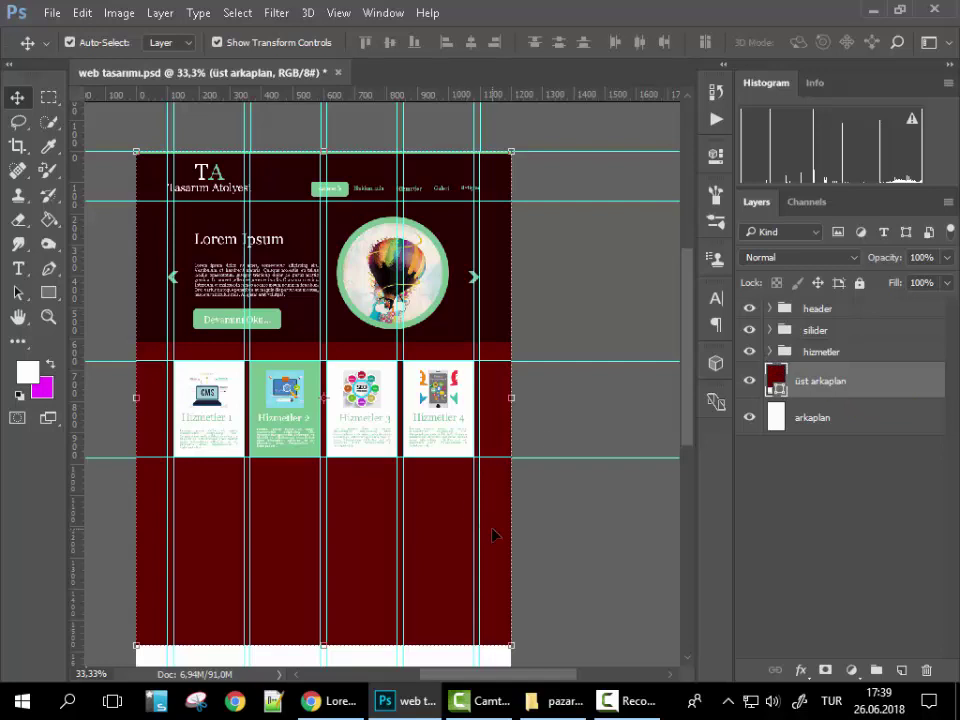
click(622, 701)
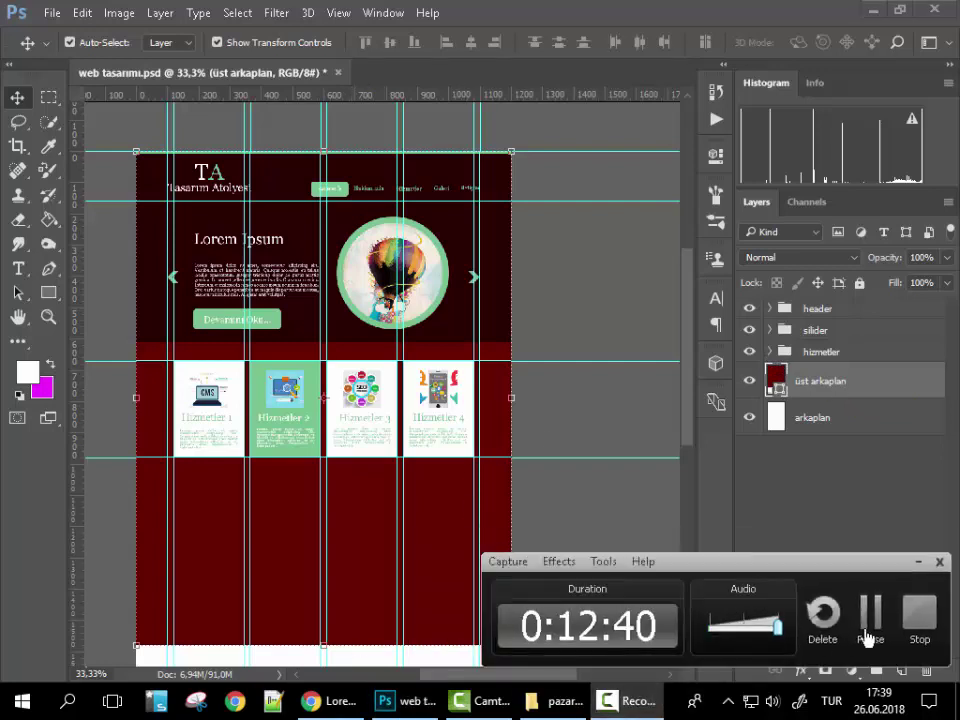
click(868, 615)
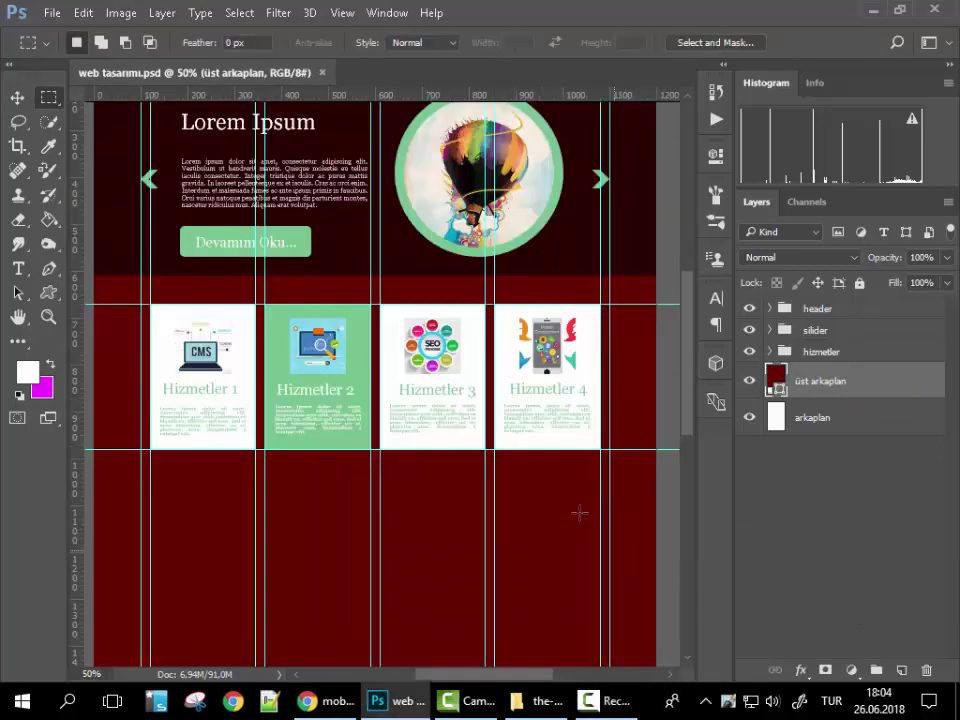
Switch to the Rounded Rectangle Tool and add a new layer group above üst arkaplan.
scroll(280, 492, down, 2)
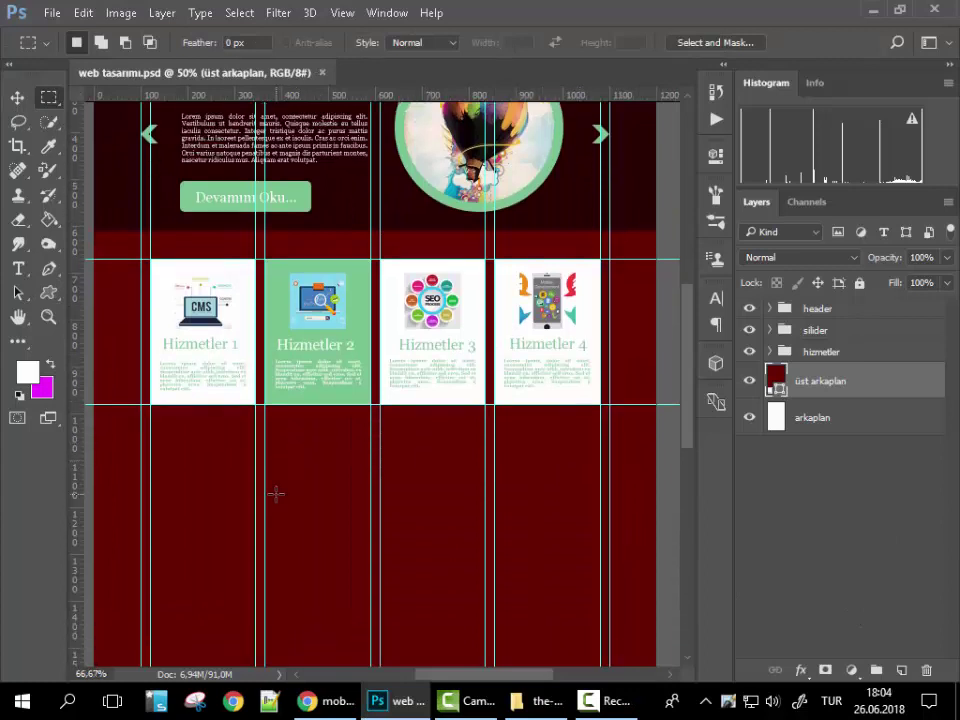
key(ctrl+plus)
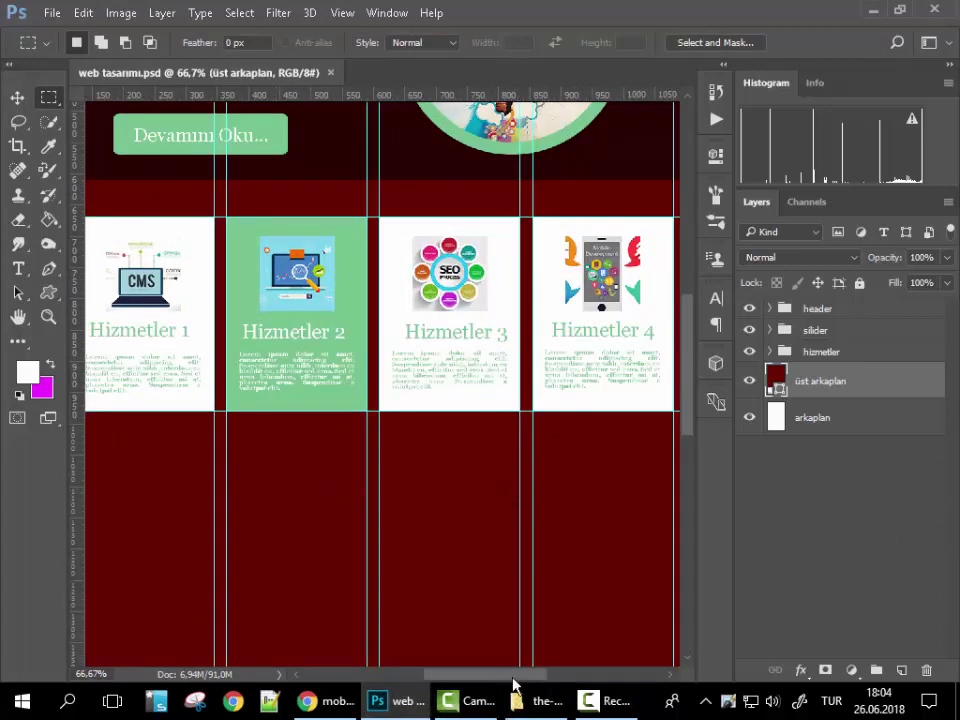
mouse_move(513, 685)
mouse_down()
mouse_move(503, 678)
mouse_move(518, 683)
mouse_up()
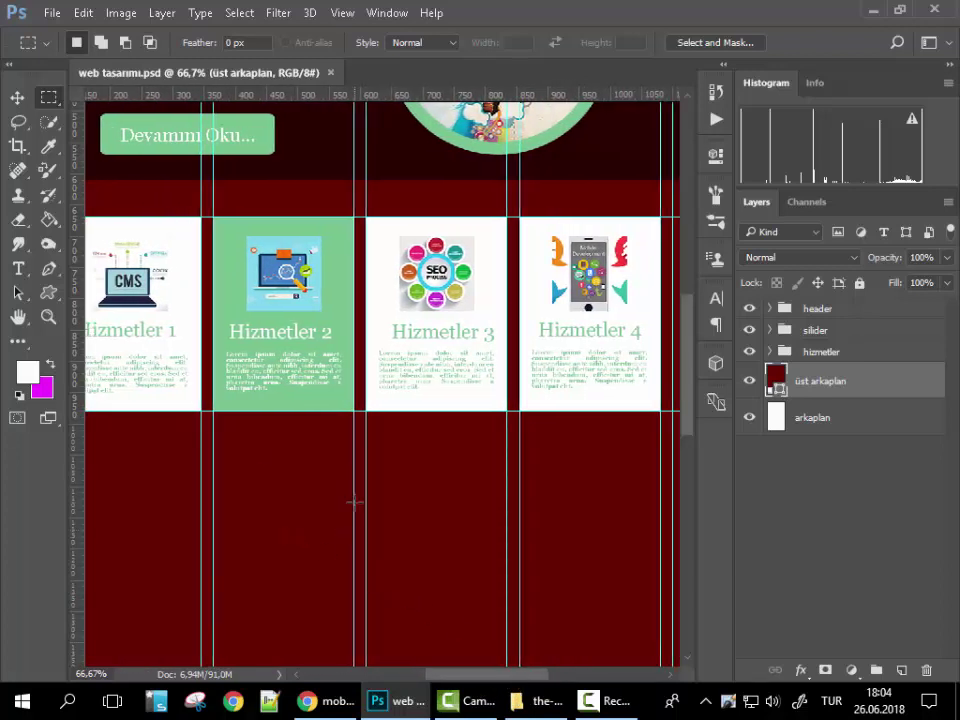
click(49, 291)
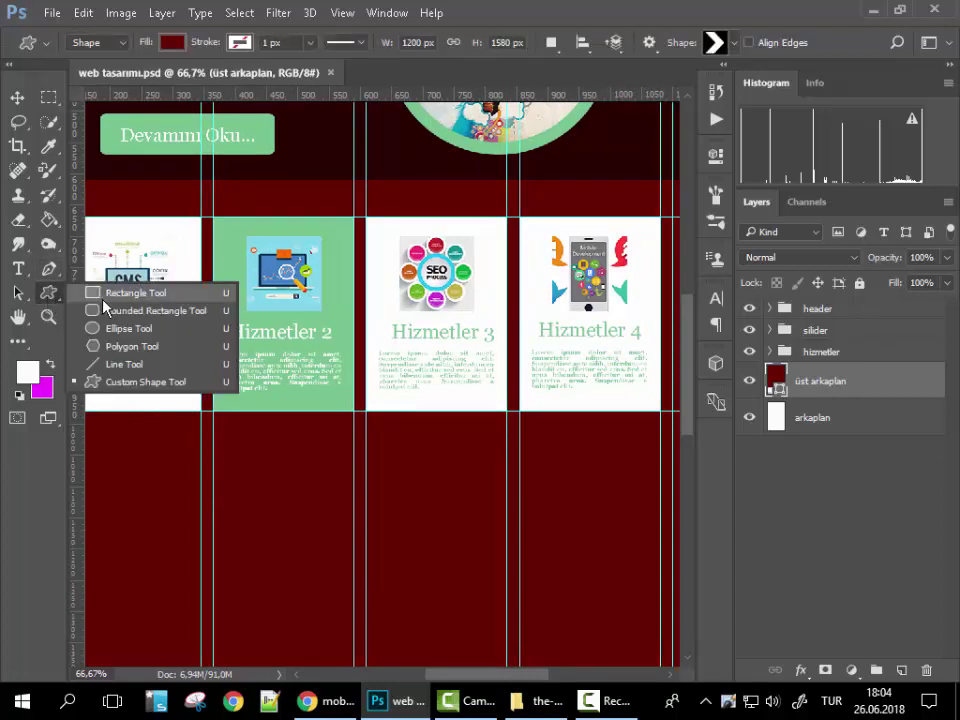
click(110, 310)
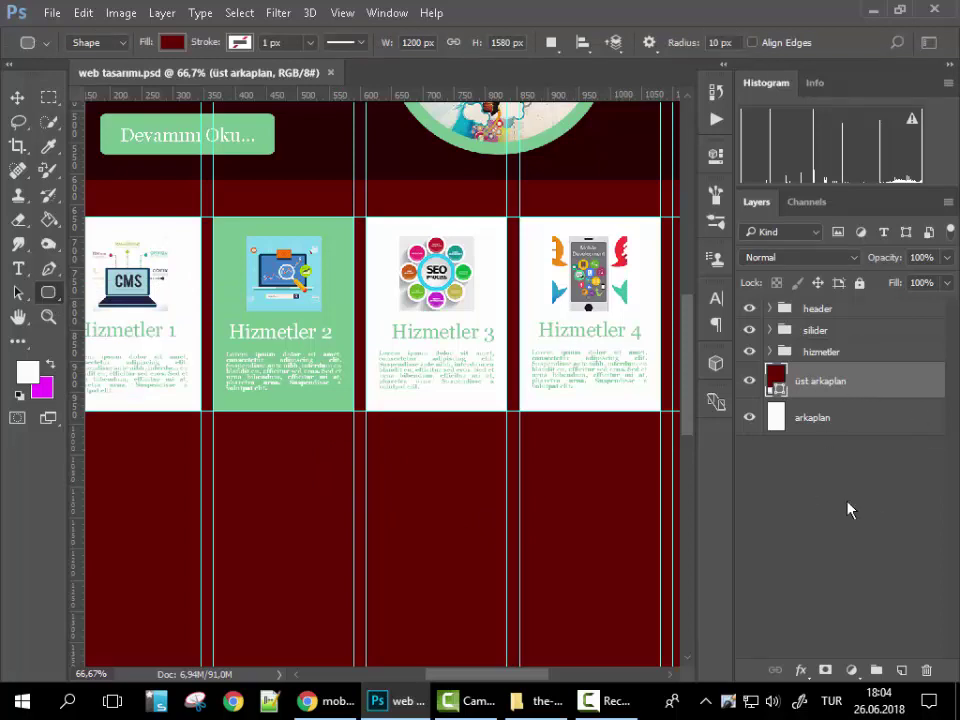
click(877, 670)
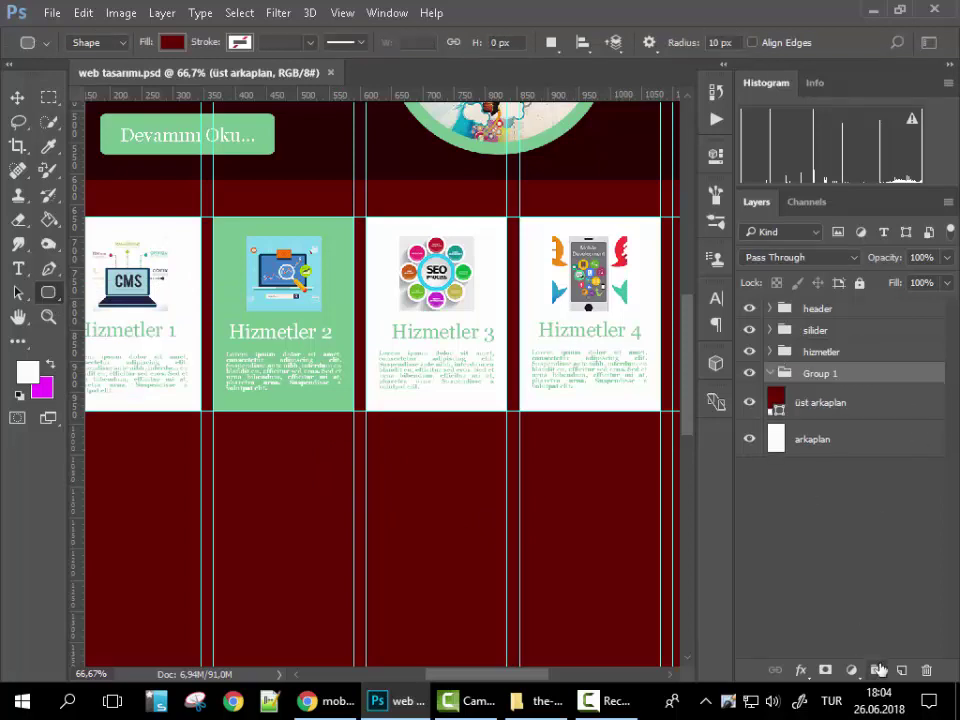
Rename the group 'referanslar' and add an empty Layer 1 inside it.
double_click(822, 373)
text(referanslar)
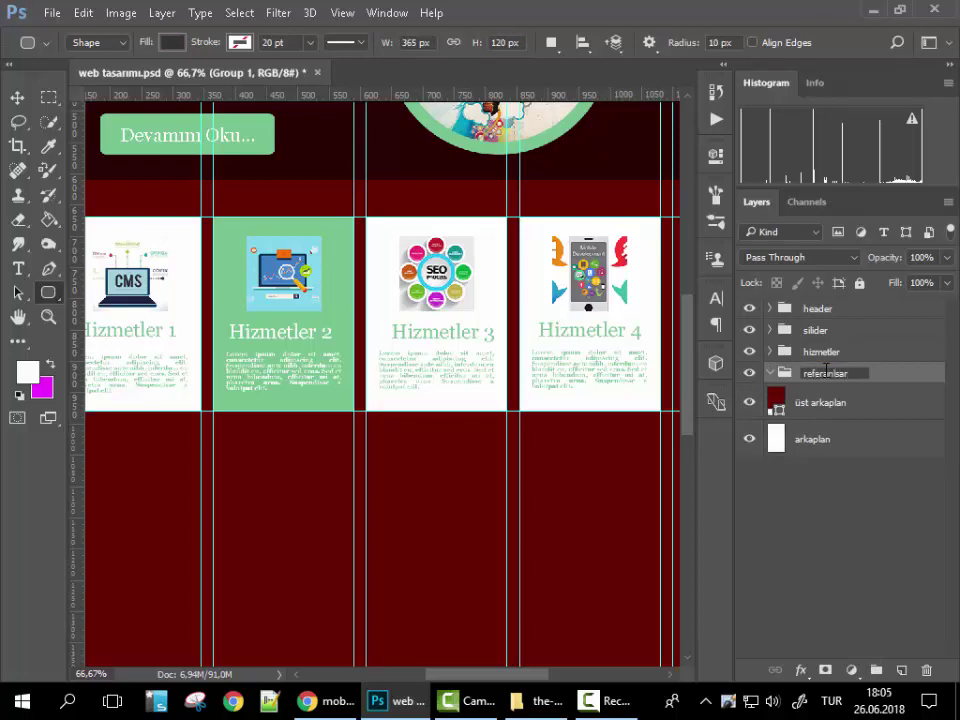
click(855, 395)
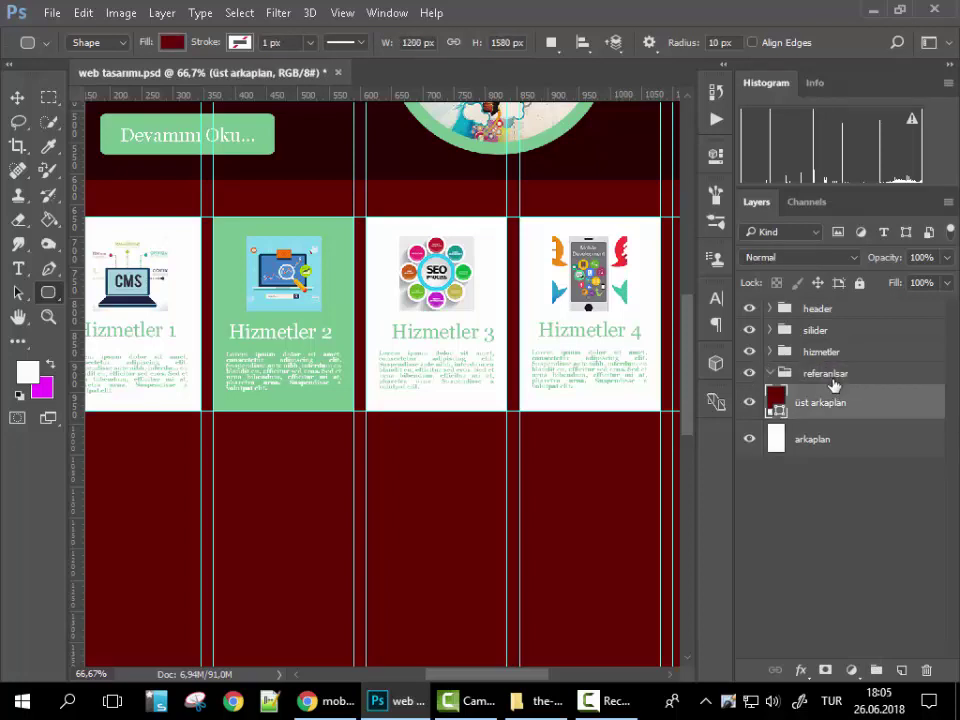
click(842, 376)
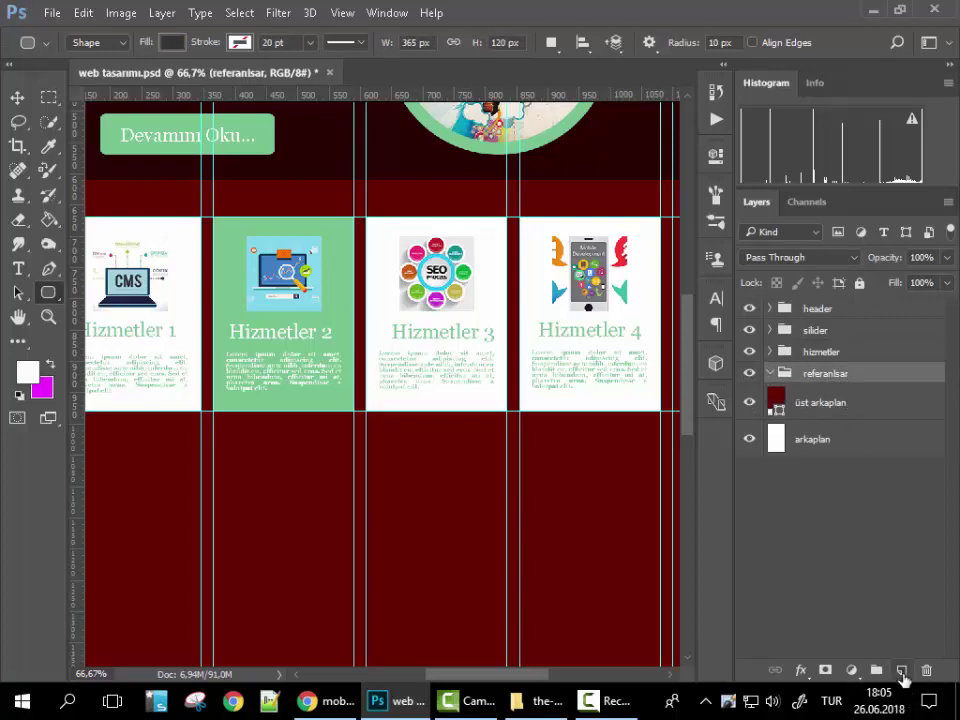
click(901, 670)
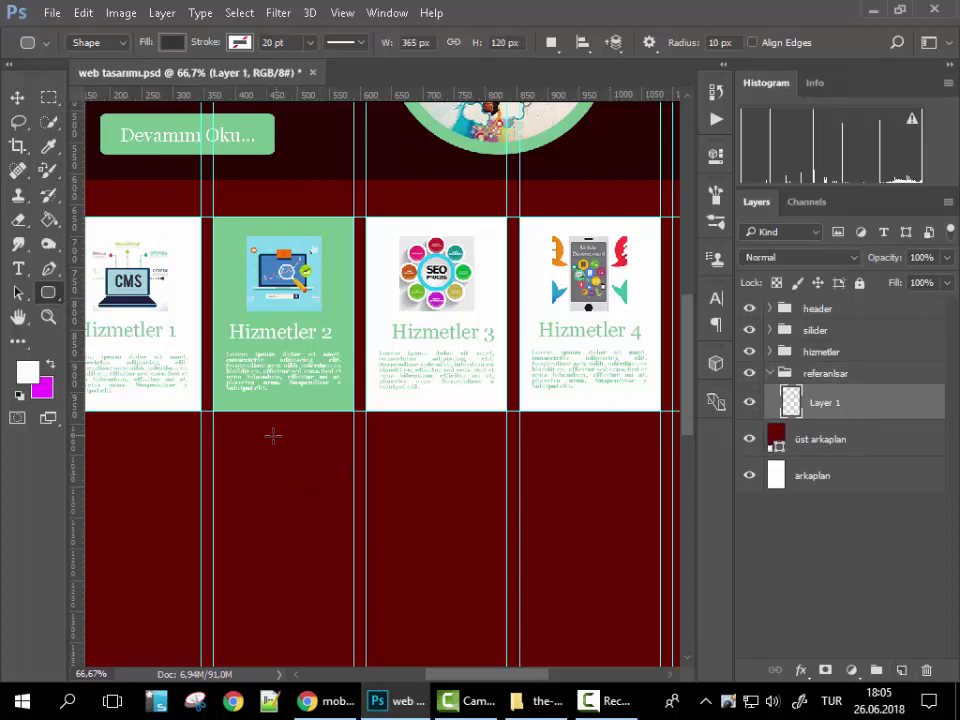
Draw a rounded rectangle under the service cards, sized W 255 px by H 50 px.
mouse_move(260, 444)
mouse_down()
mouse_move(422, 503)
mouse_move(447, 500)
mouse_up()
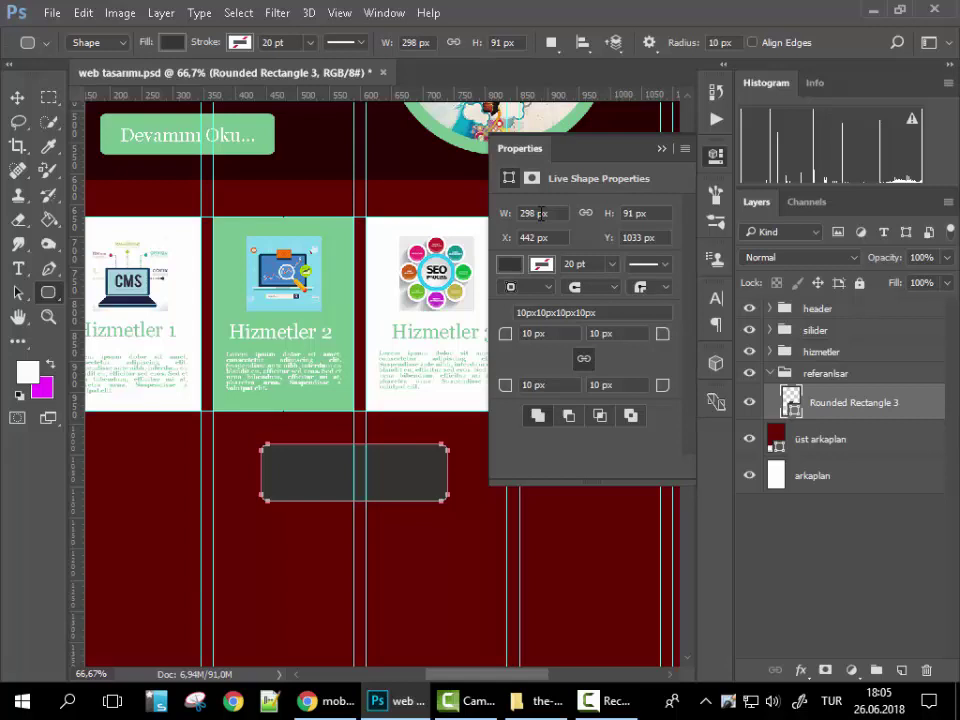
click(537, 213)
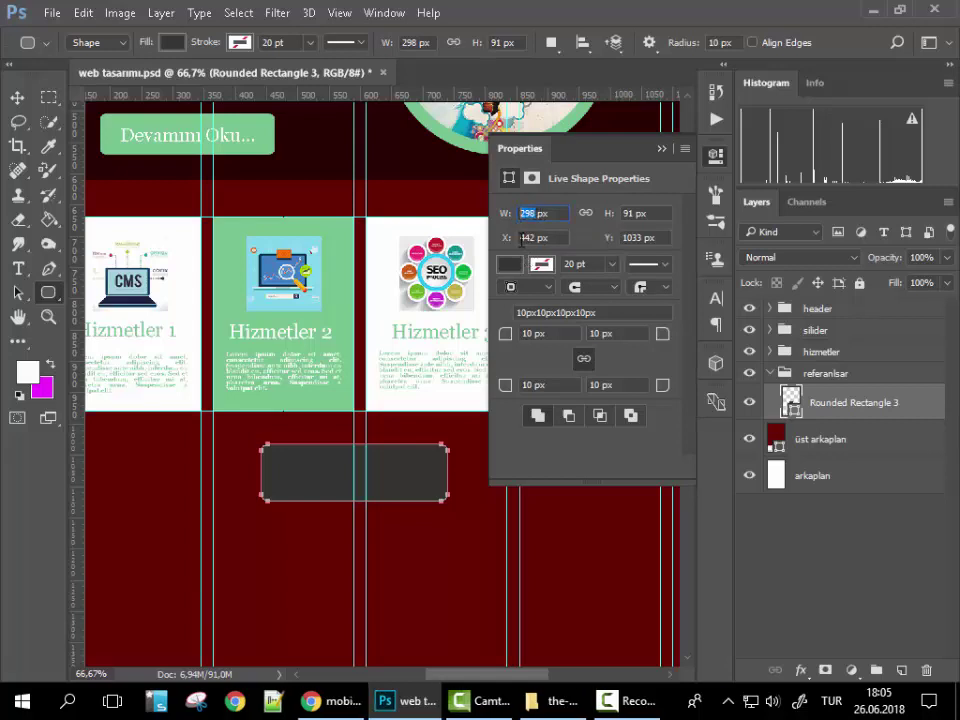
text(255)
click(632, 213)
double_click(632, 213)
text(50)
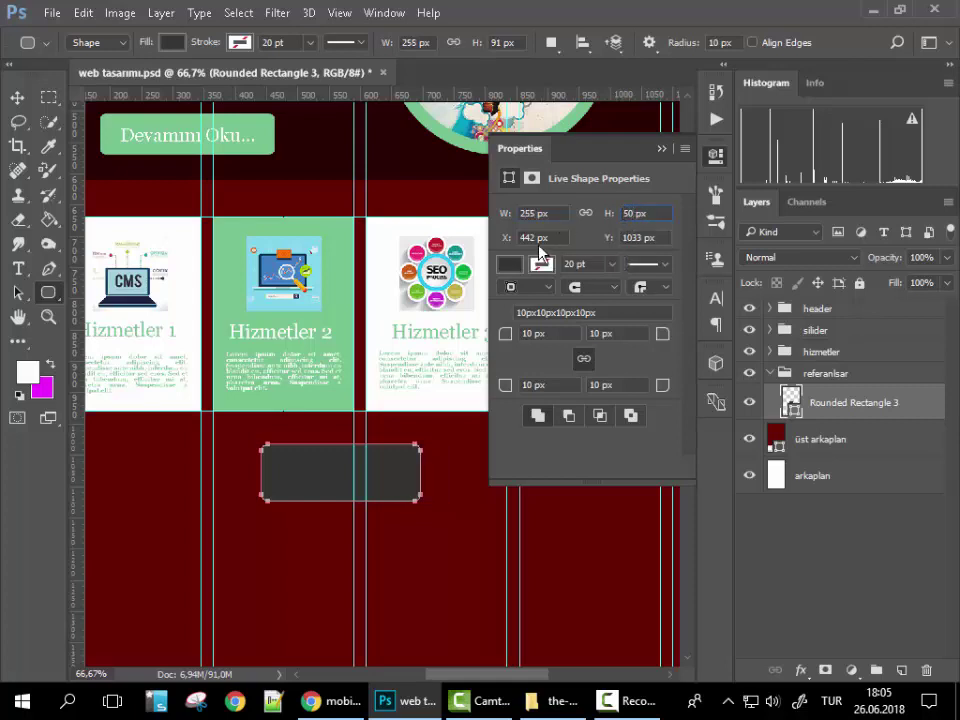
key(Tab)
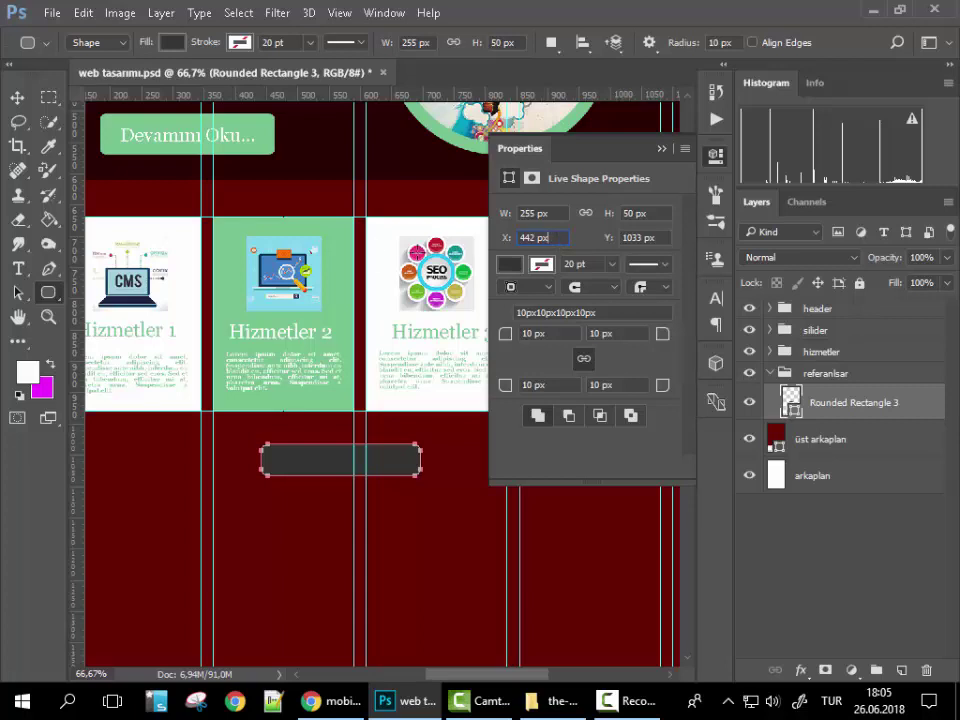
Nudge Rounded Rectangle 3 horizontally until it sits at X 472 px.
click(19, 101)
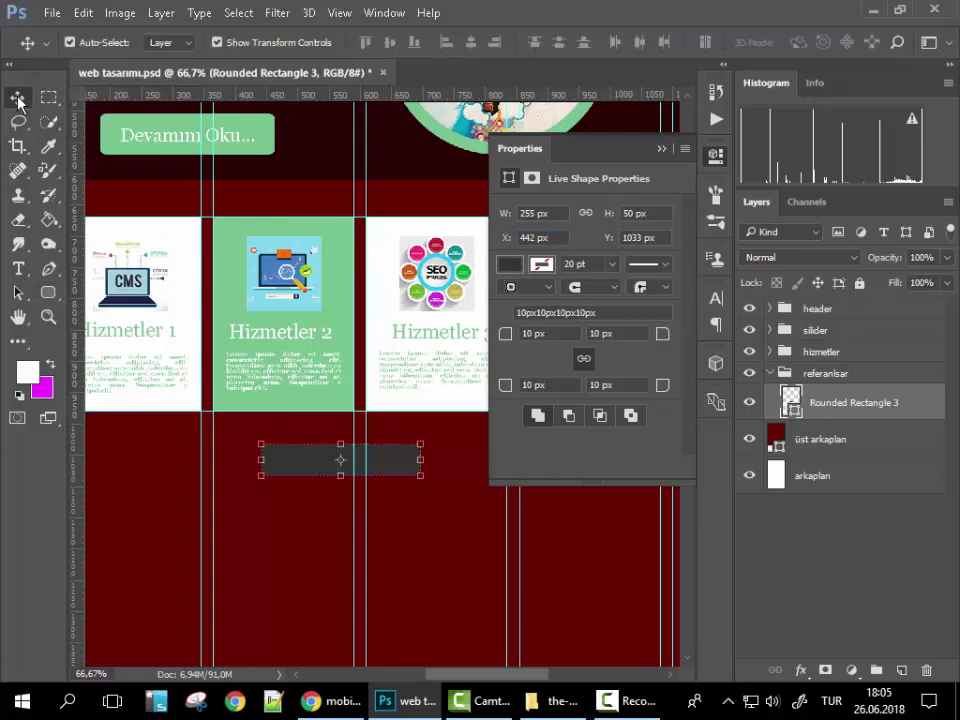
key(Right)
key(Right)
key(Right)
key(Right)
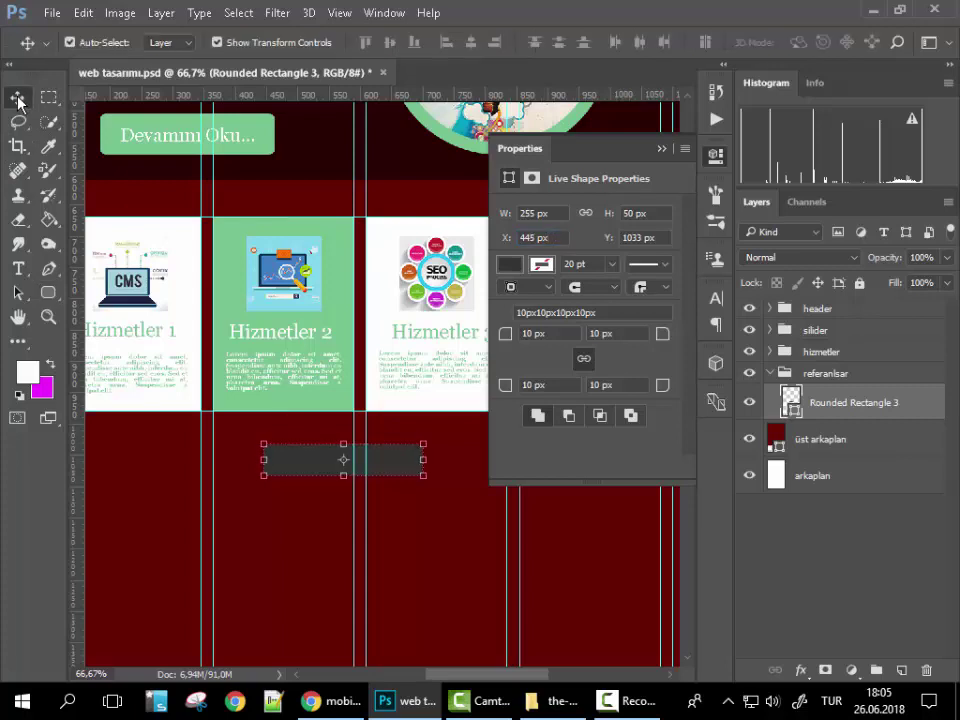
key(Right)
key(Right)
key(ctrl+plus)
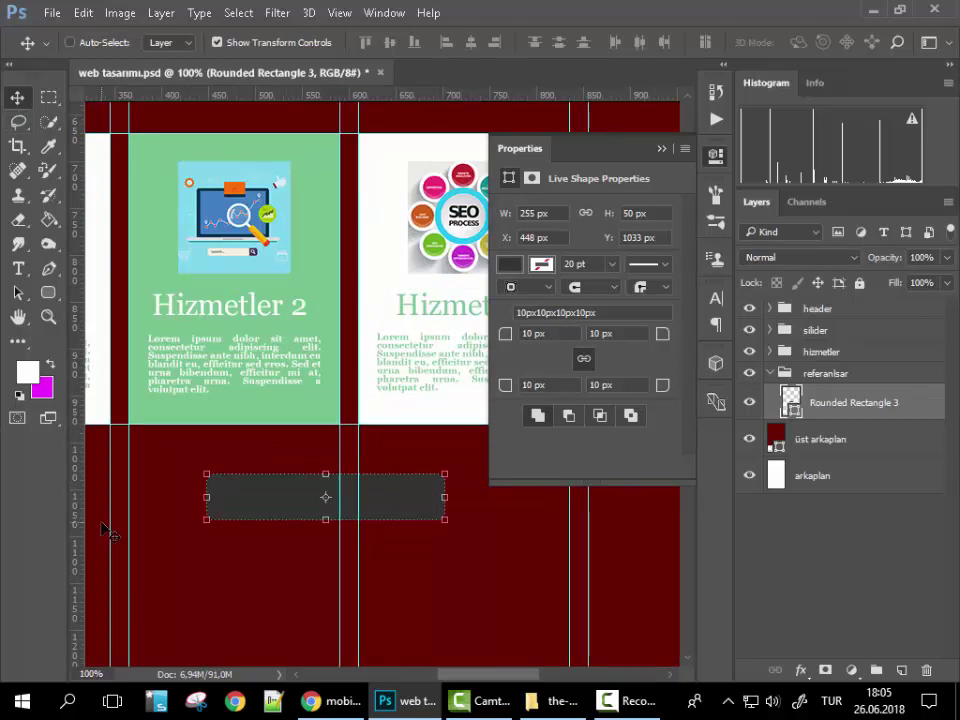
key(ctrl+minus)
key(ctrl+minus)
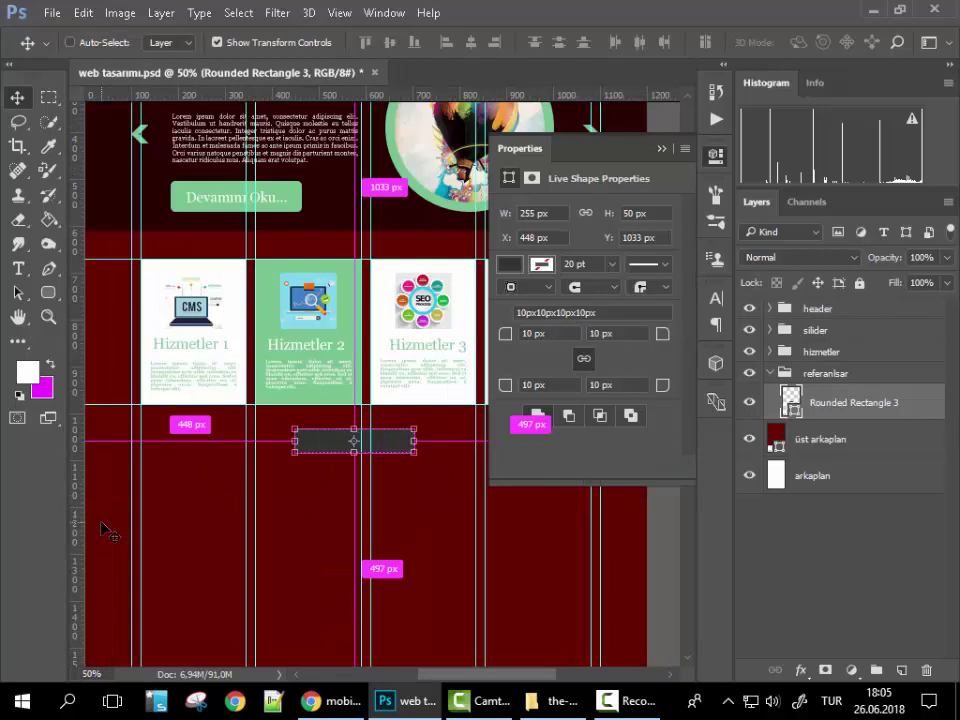
key(ctrl+minus)
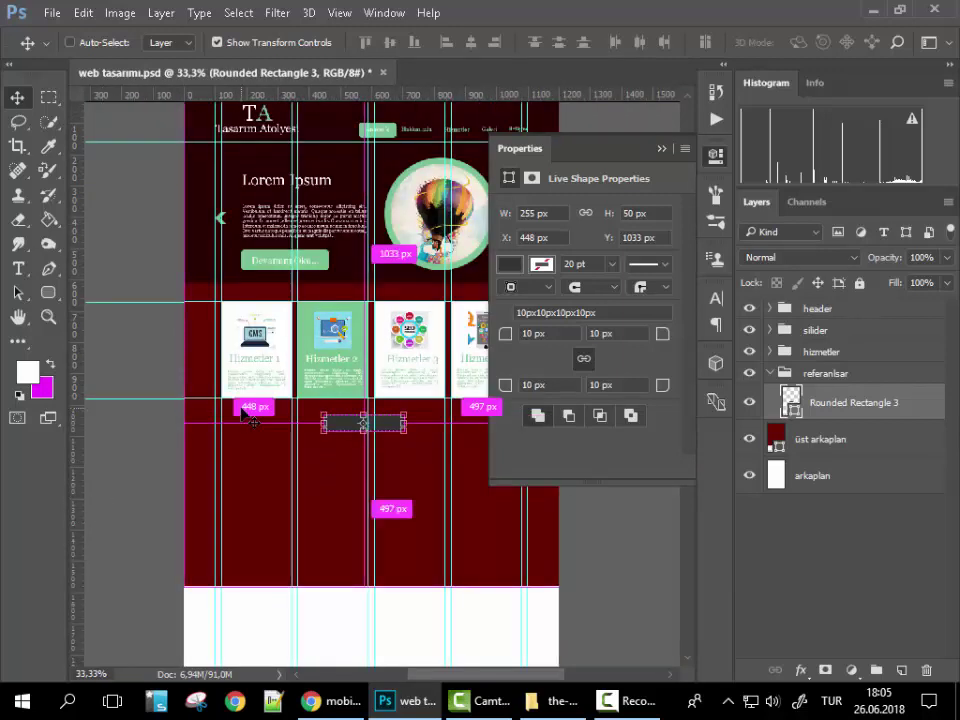
key(Right)
key(Right)
key(Right)
key(Right)
key(Right)
key(Right)
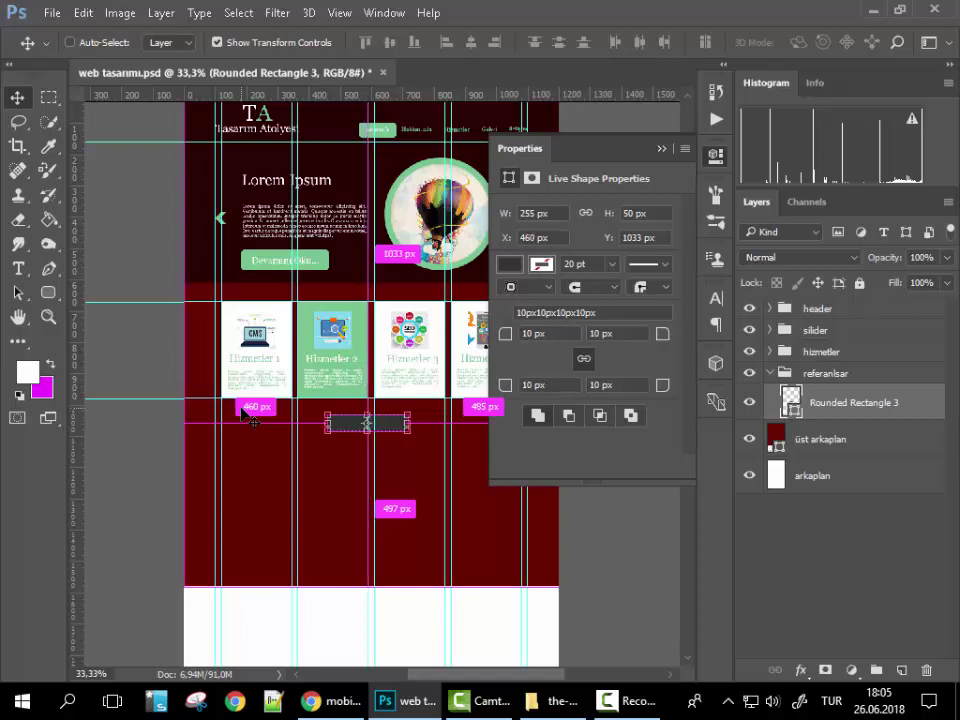
key(Right)
key(Right)
key(Right)
key(Right)
key(Right)
key(Right)
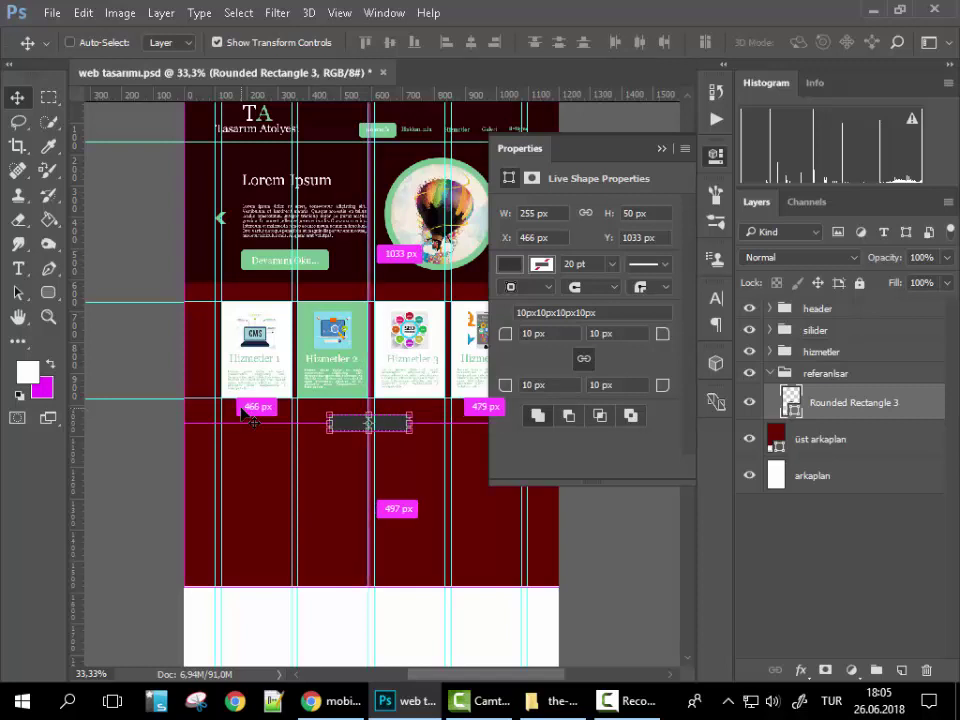
key(Right)
key(Right)
key(Right)
key(Right)
key(Right)
key(Right)
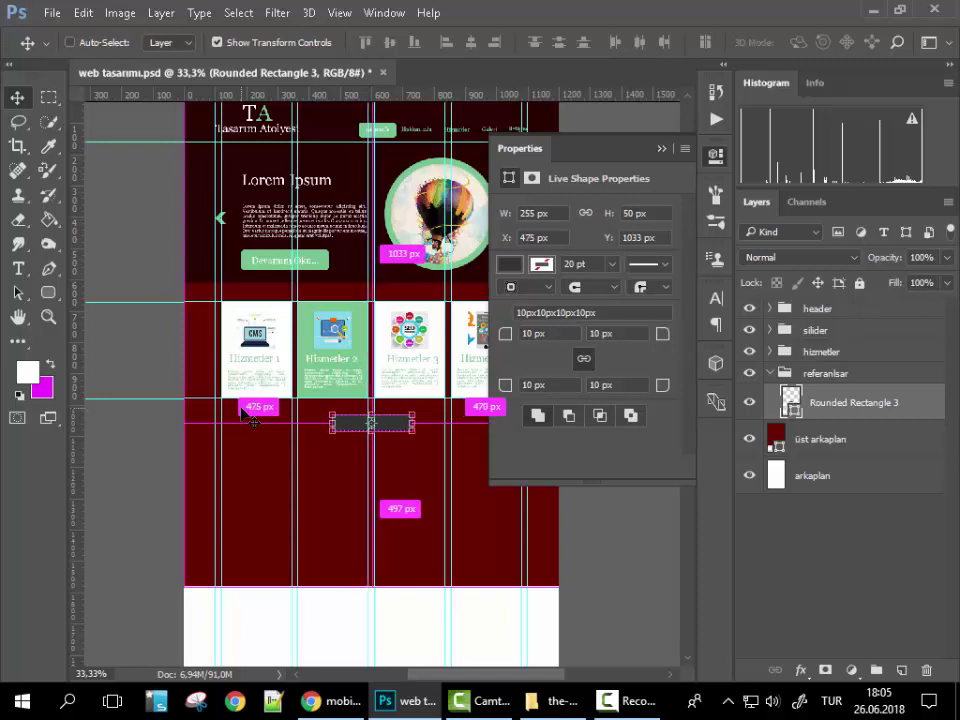
key(Left)
key(Left)
key(Left)
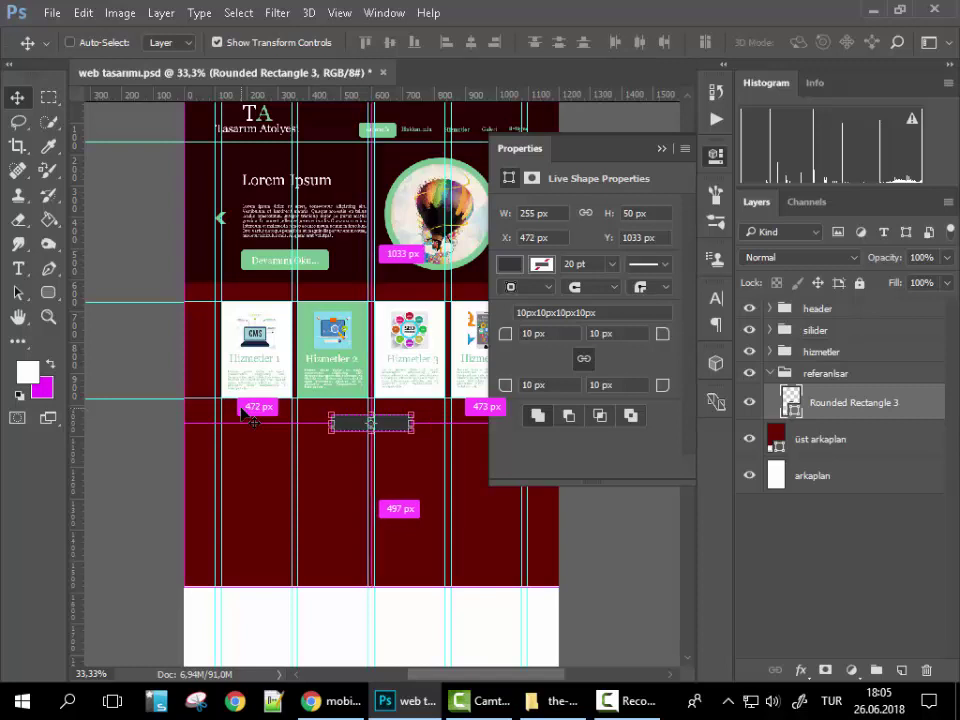
key(Left)
key(Left)
key(Left)
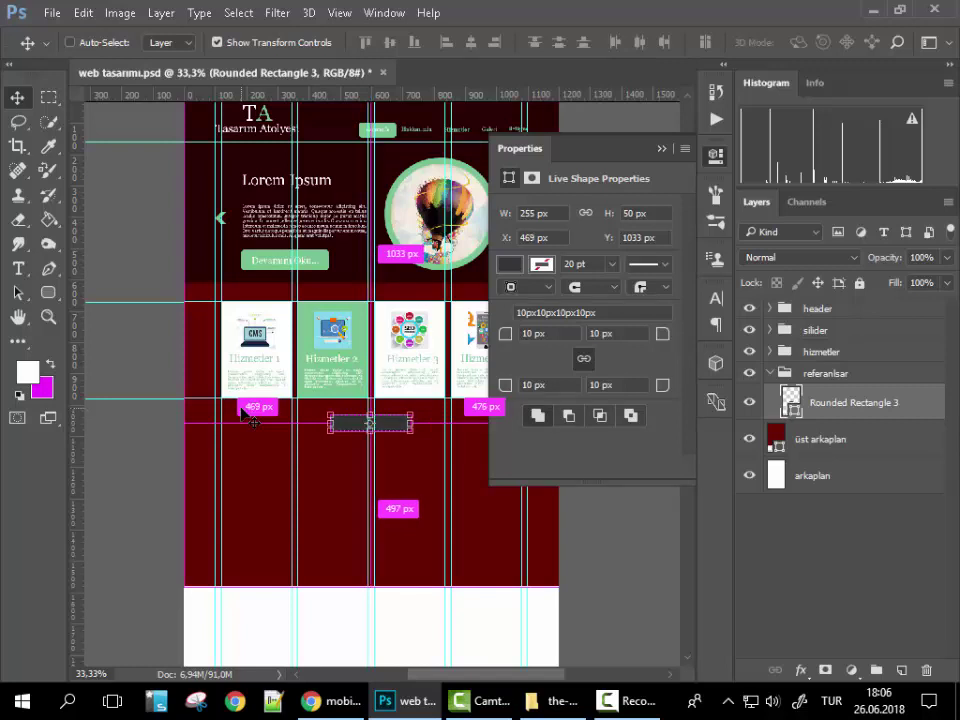
key(Right)
key(Right)
key(Right)
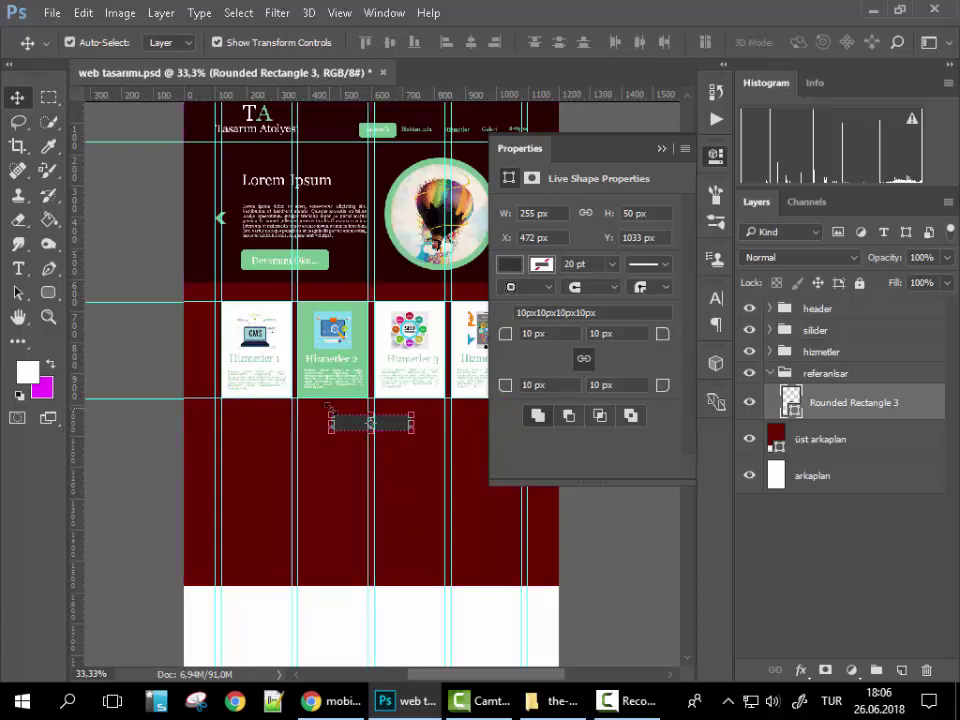
Nudge the rectangle up to Y 1020 px and check the smart-guide distances.
key(Up)
key(Up)
key(Up)
scroll(363, 408, up, 1)
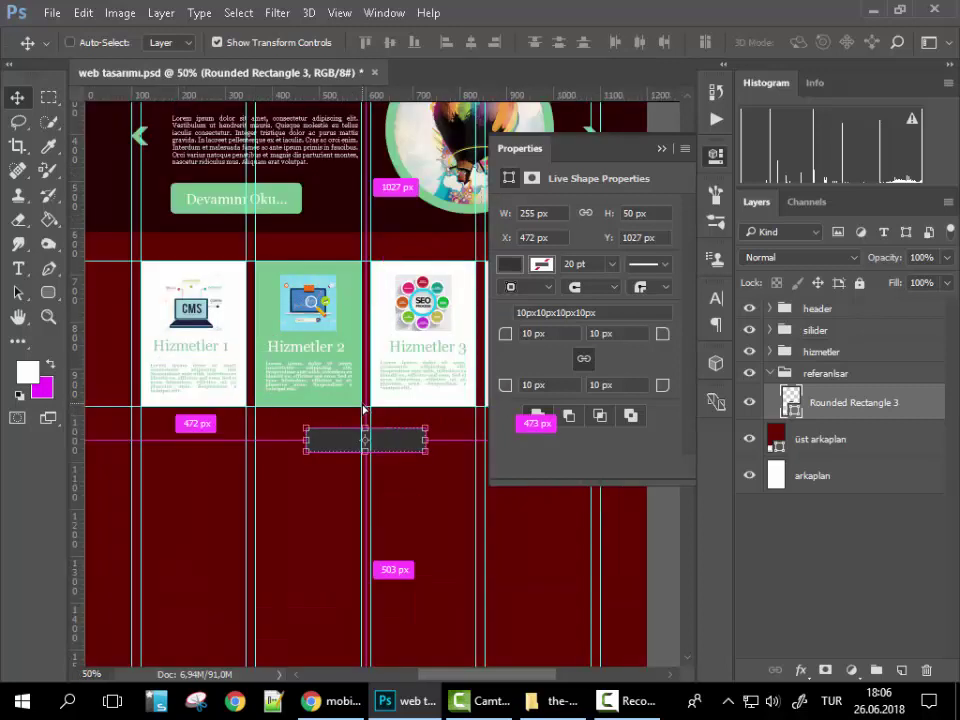
scroll(363, 408, up, 1)
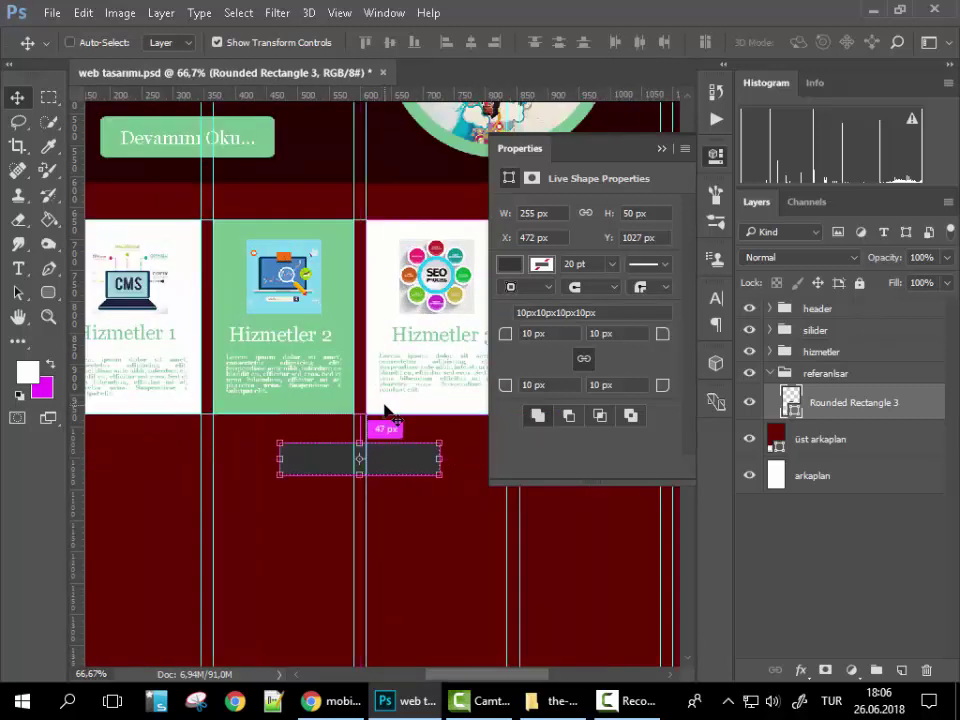
key(Up)
key(Up)
key(Up)
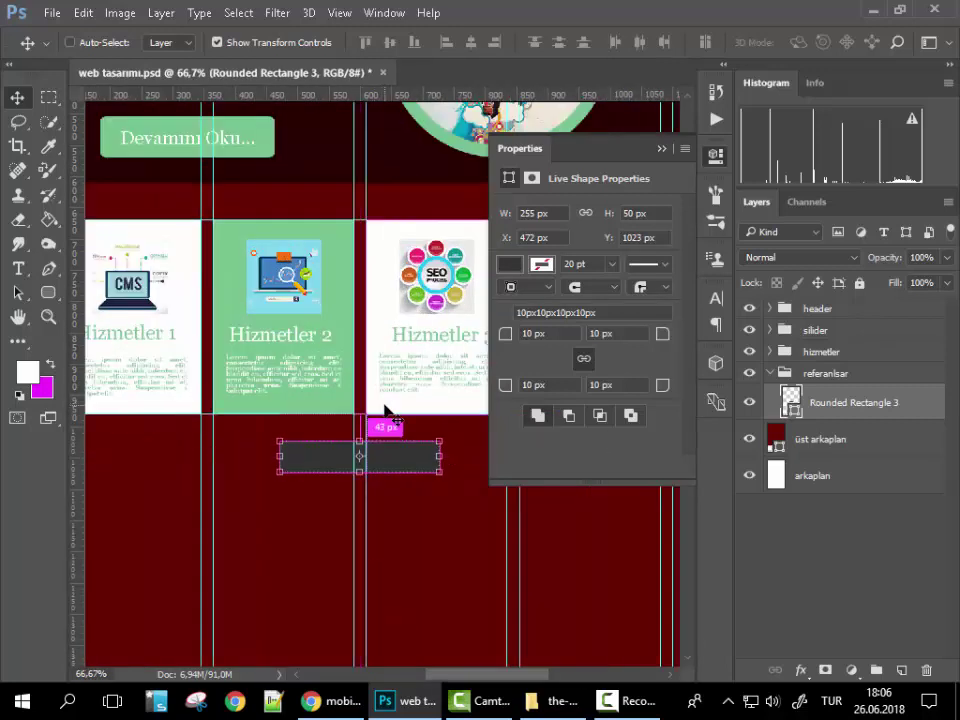
key(Up)
key(Up)
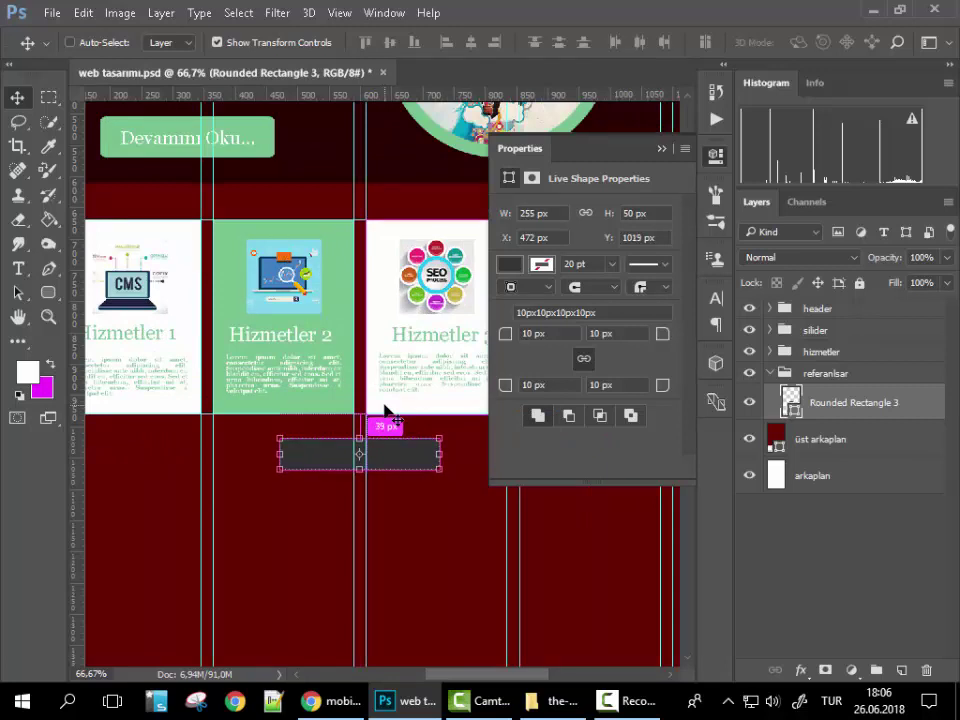
key(ctrl+plus)
key(Down)
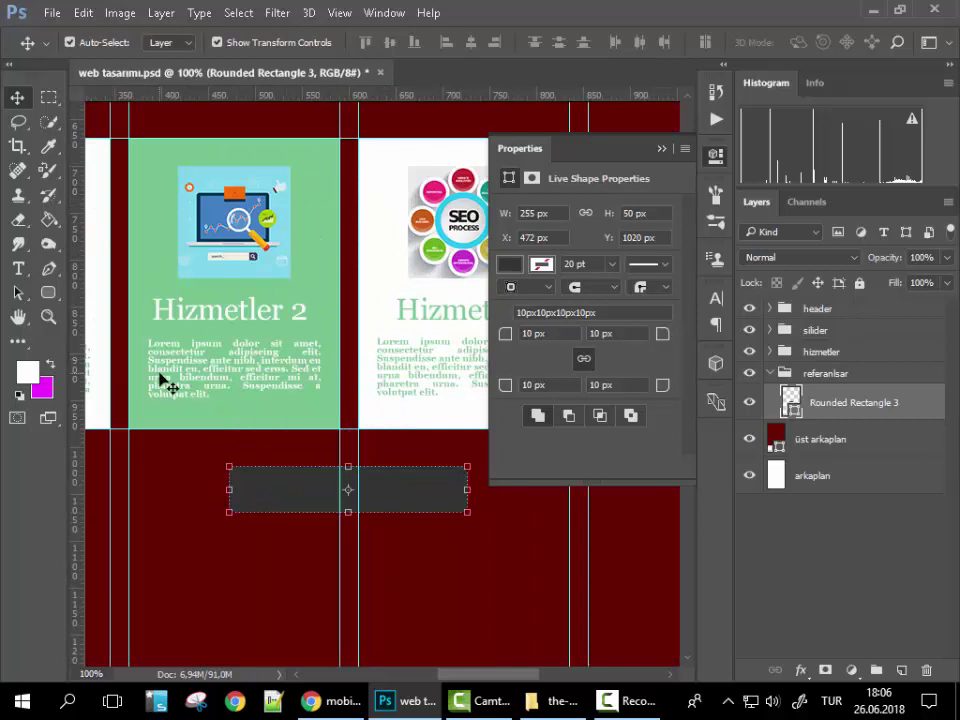
key(ctrl)
Type the heading REFERANLAR on the grey rectangle, fix the typos, and commit it.
click(18, 268)
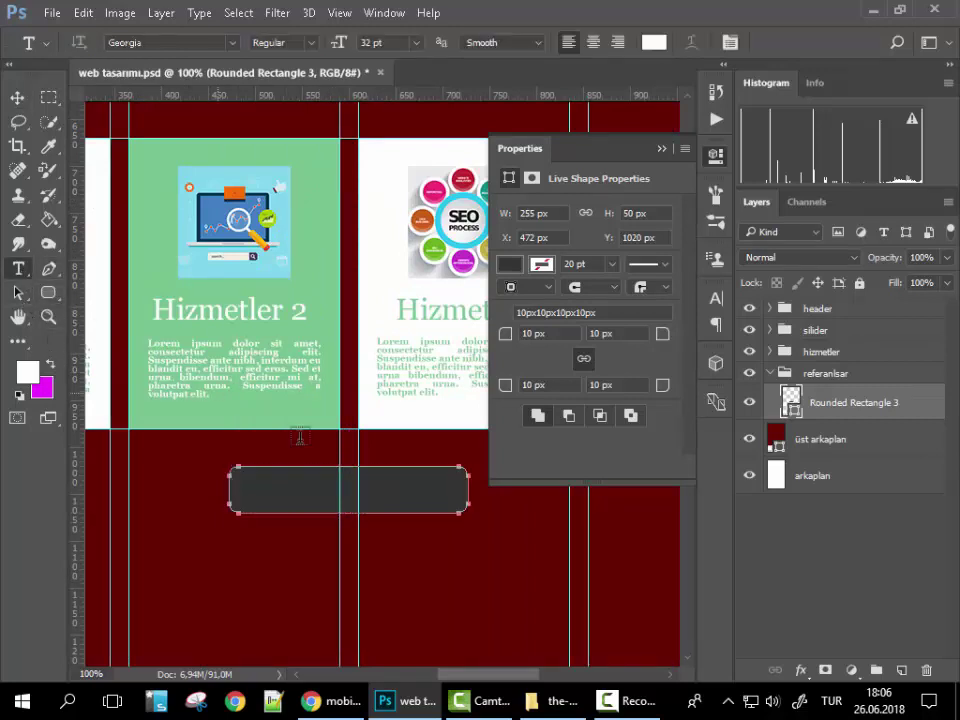
click(901, 670)
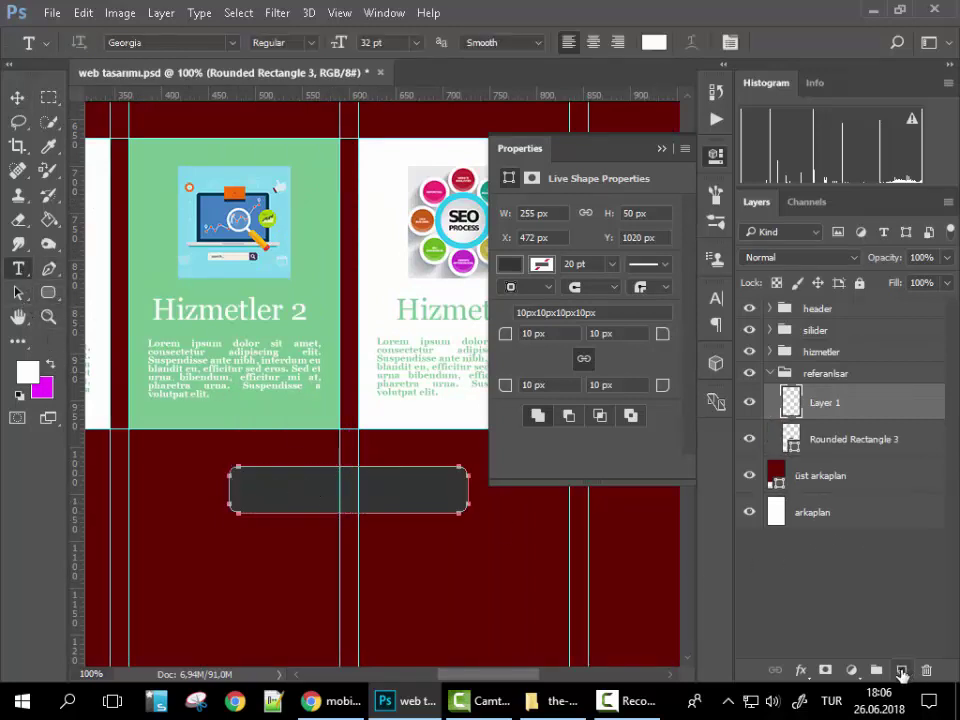
click(247, 496)
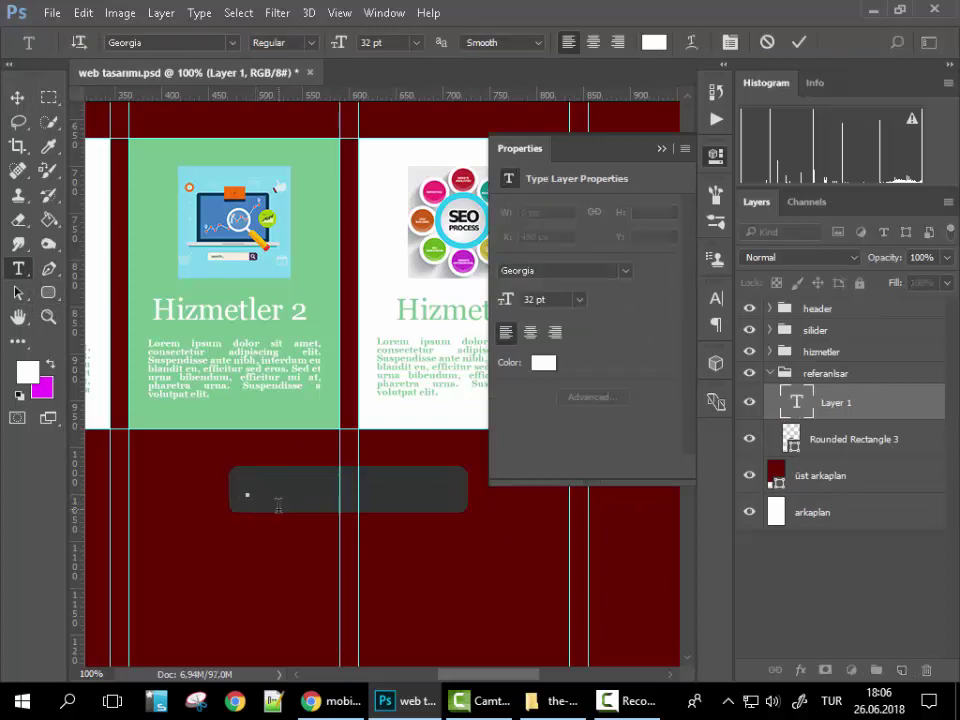
text(Re)
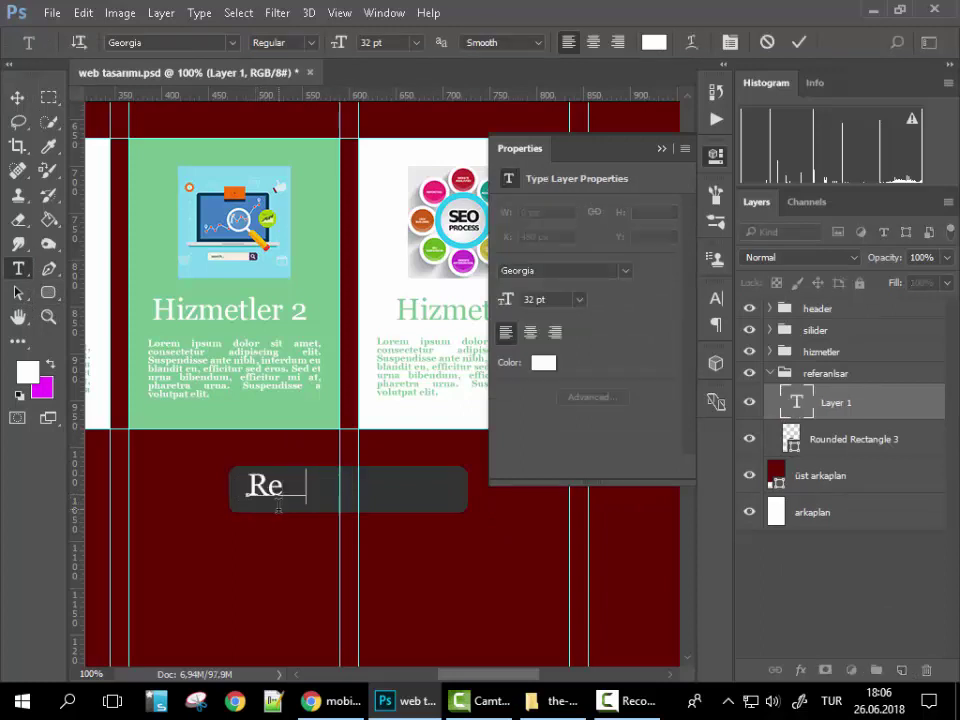
text(        feranlar)
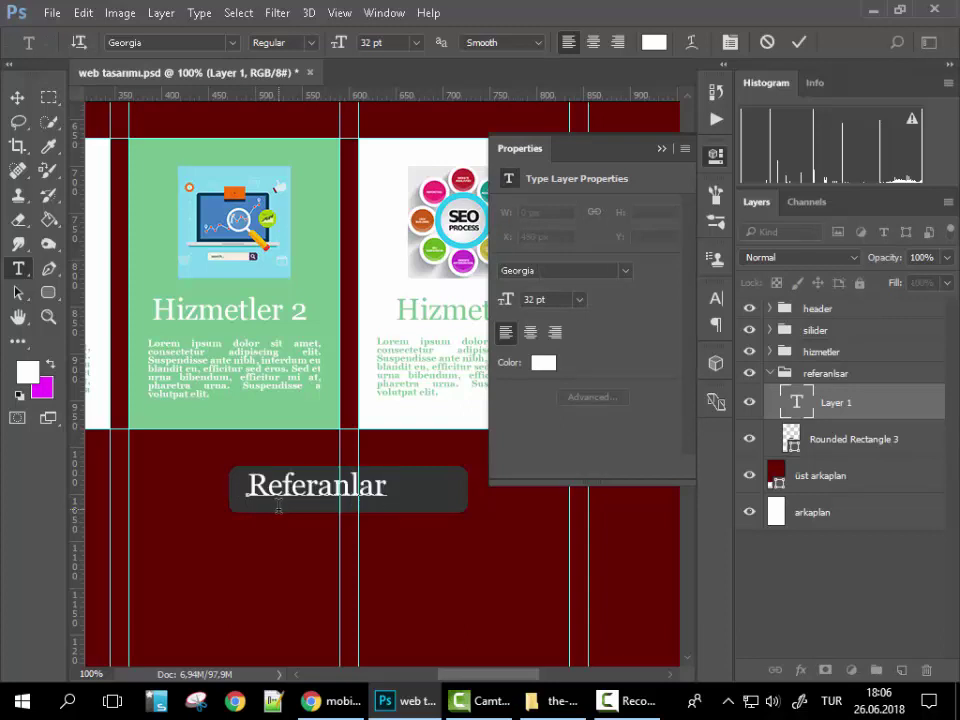
key(ctrl)
key(BackSpace)
key(BackSpace)
key(BackSpace)
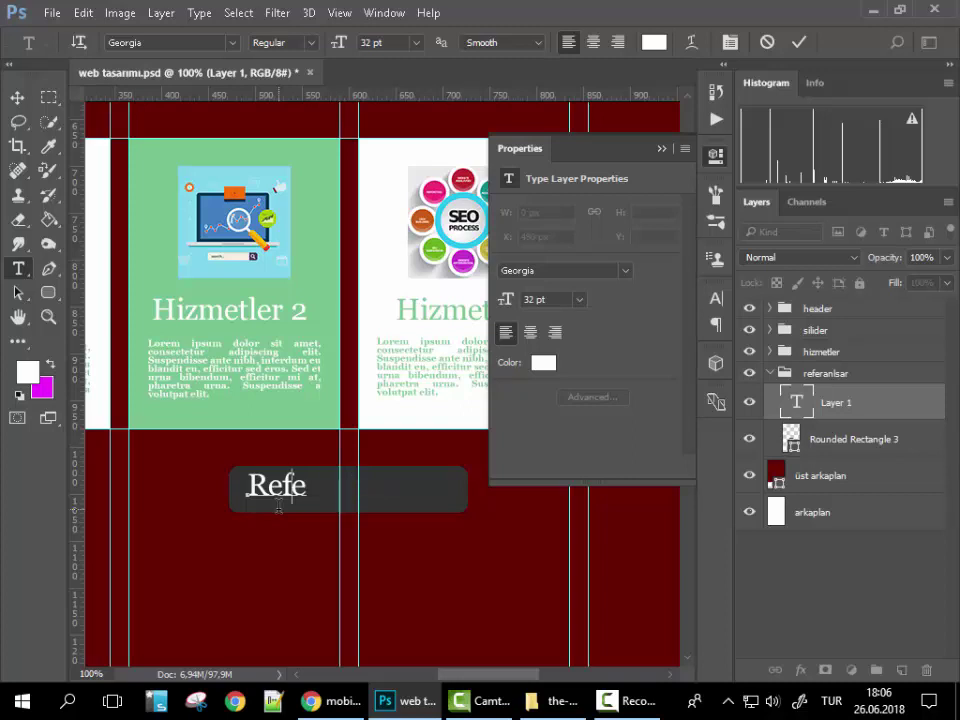
key(BackSpace)
key(BackSpace)
key(BackSpace)
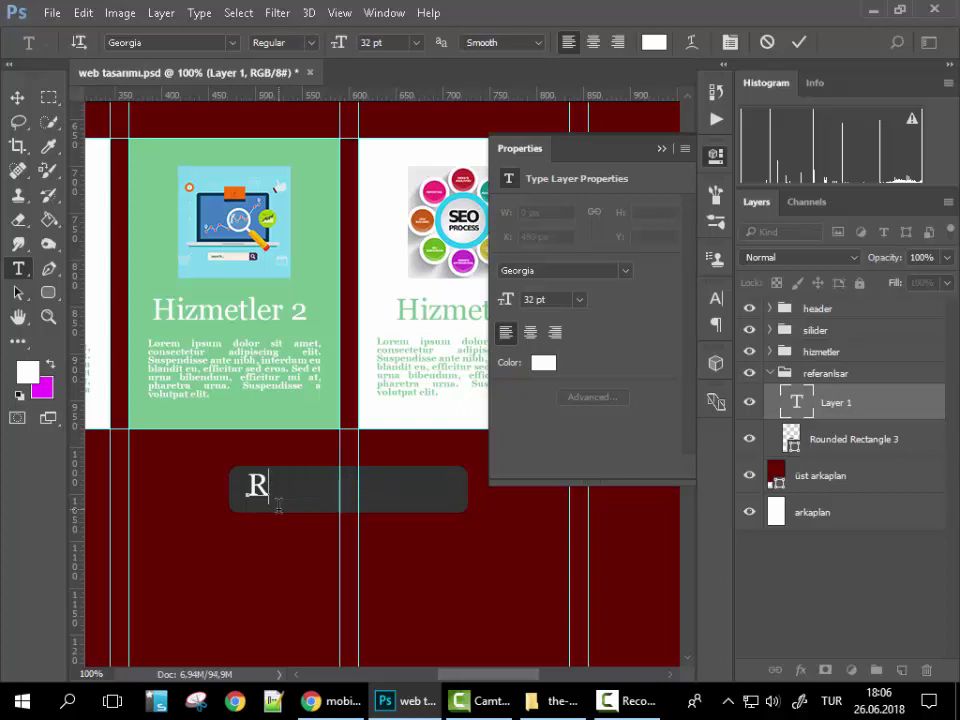
text(E)
text(RETAN)
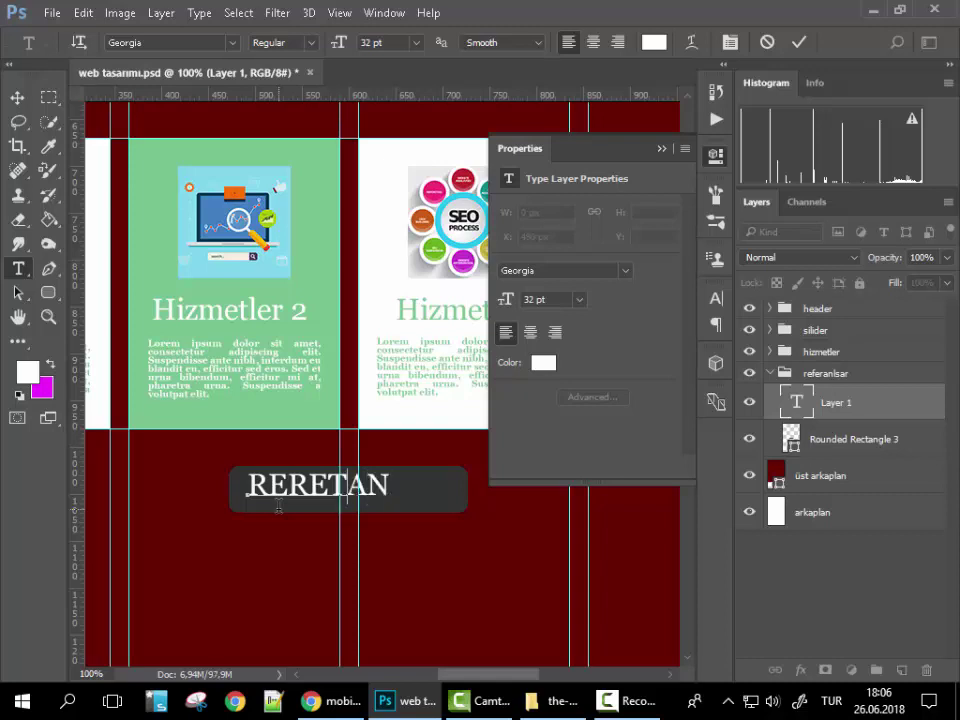
key(BackSpace)
key(BackSpace)
key(BackSpace)
key(BackSpace)
key(BackSpace)
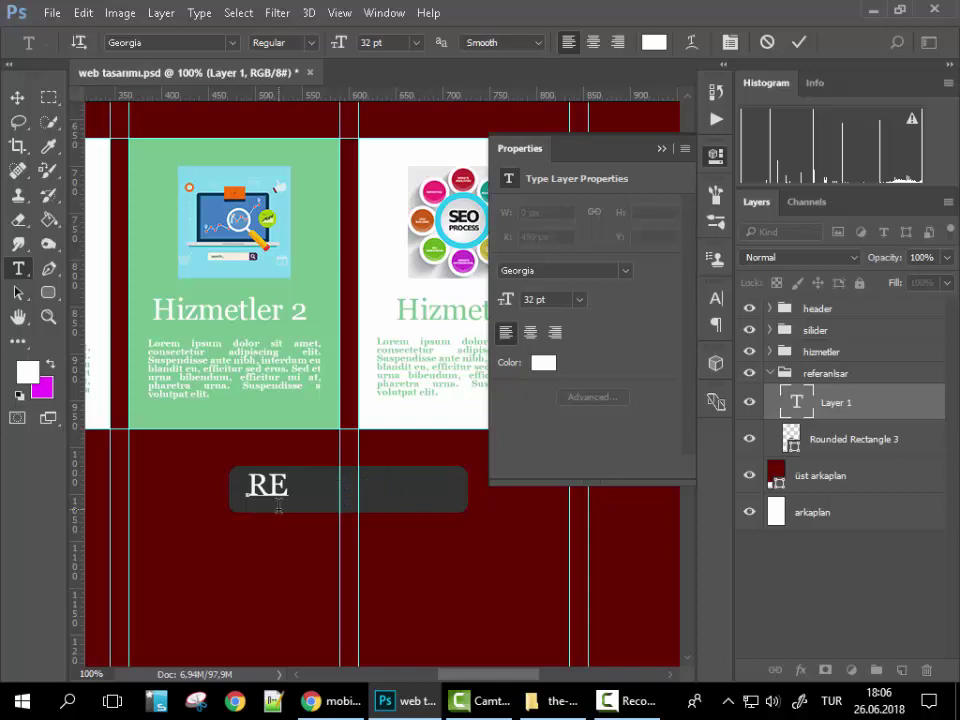
text(FERA)
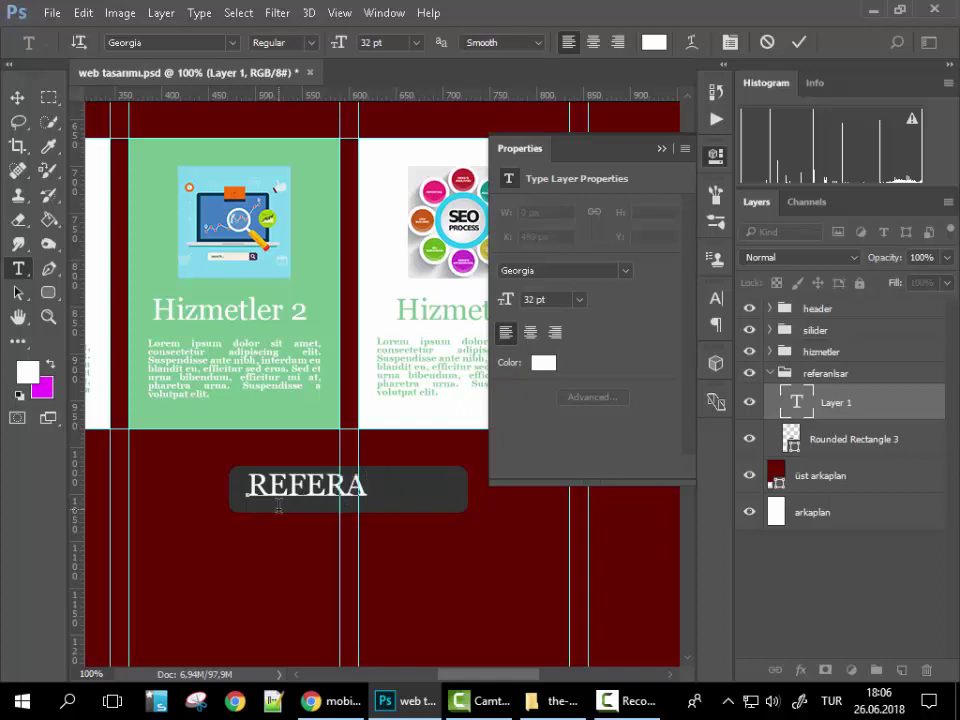
text(N)
text(LAR)
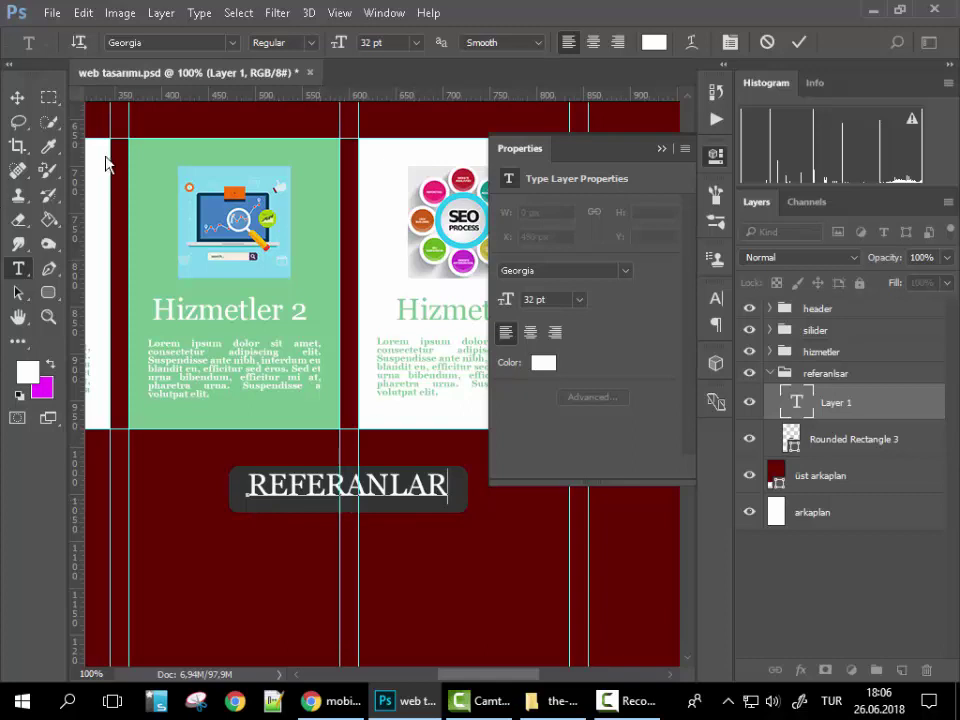
click(17, 100)
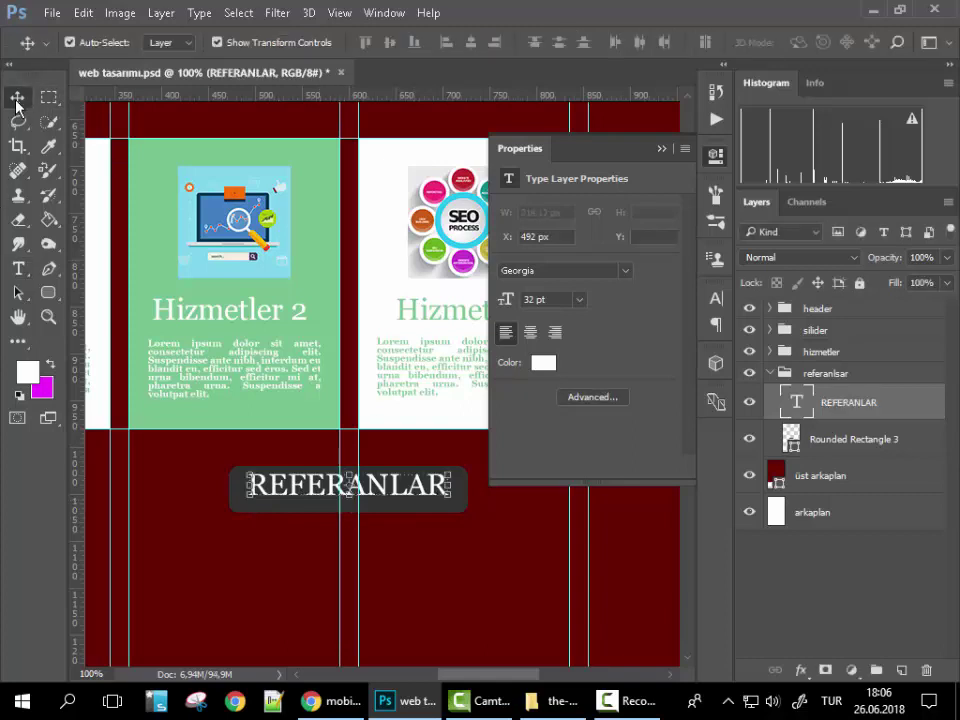
Centre REFERANLAR vertically on the grey rectangle, then zoom out to view the page.
key(Down)
key(Down)
key(Down)
key(Down)
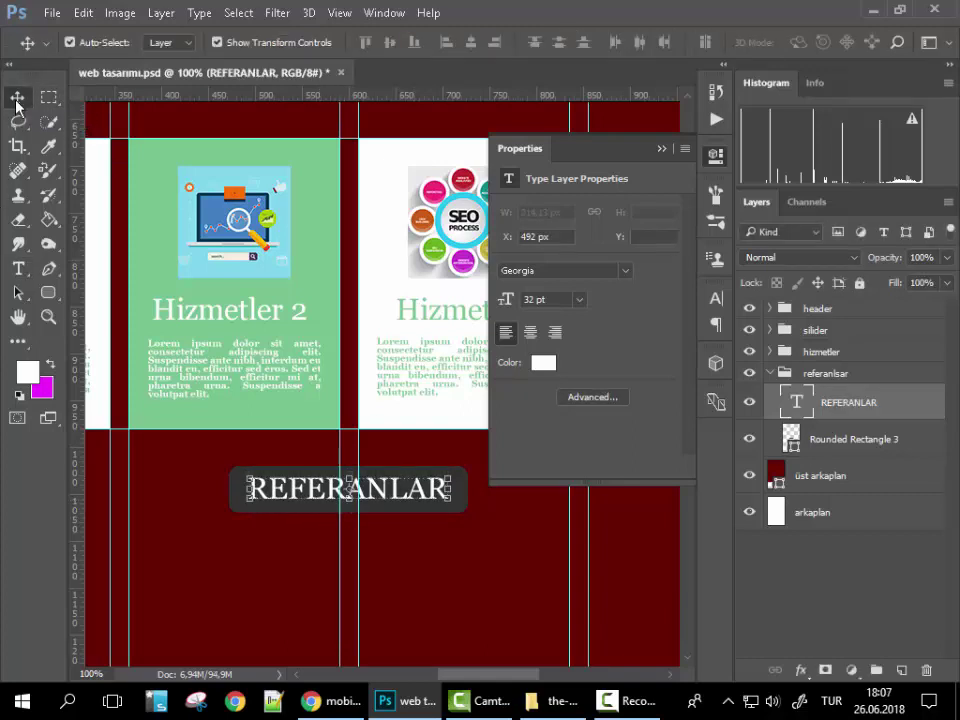
ctrl+click(870, 443)
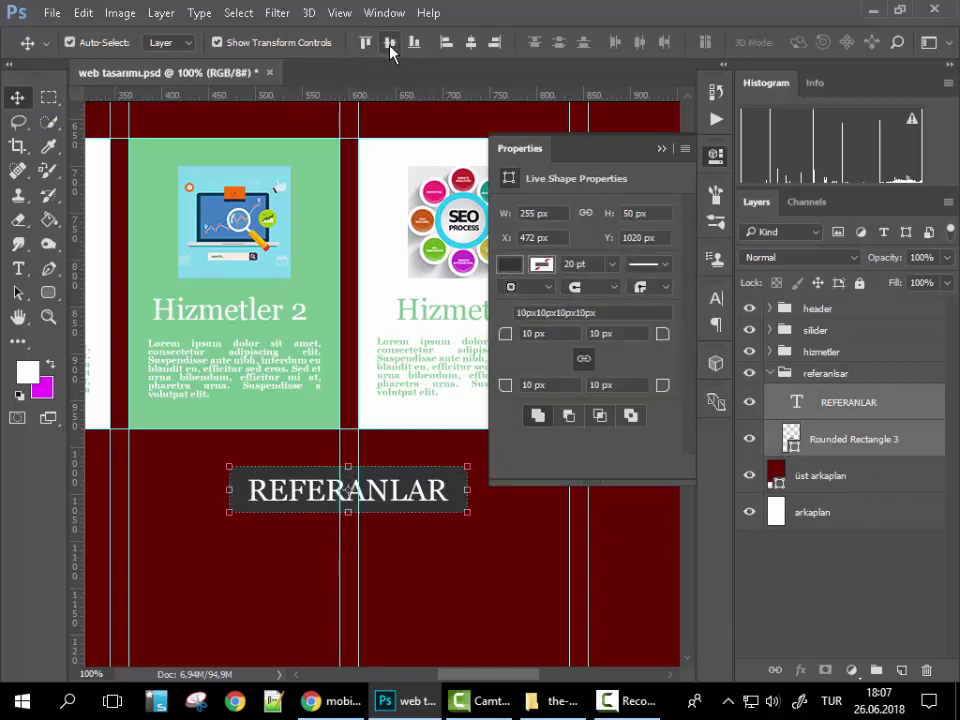
click(390, 44)
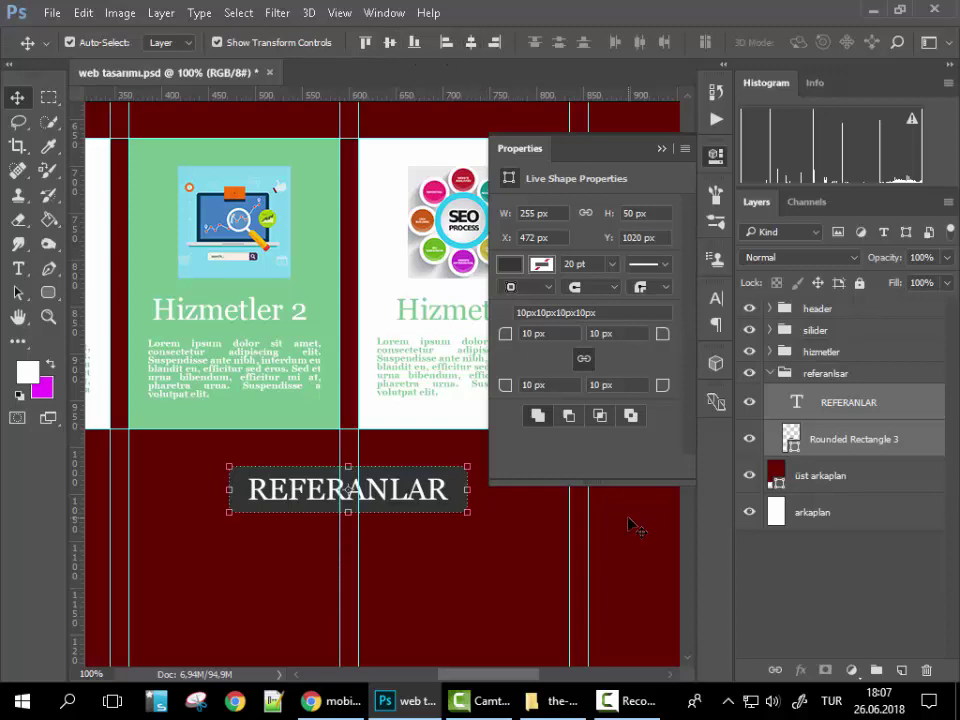
key(ctrl+minus)
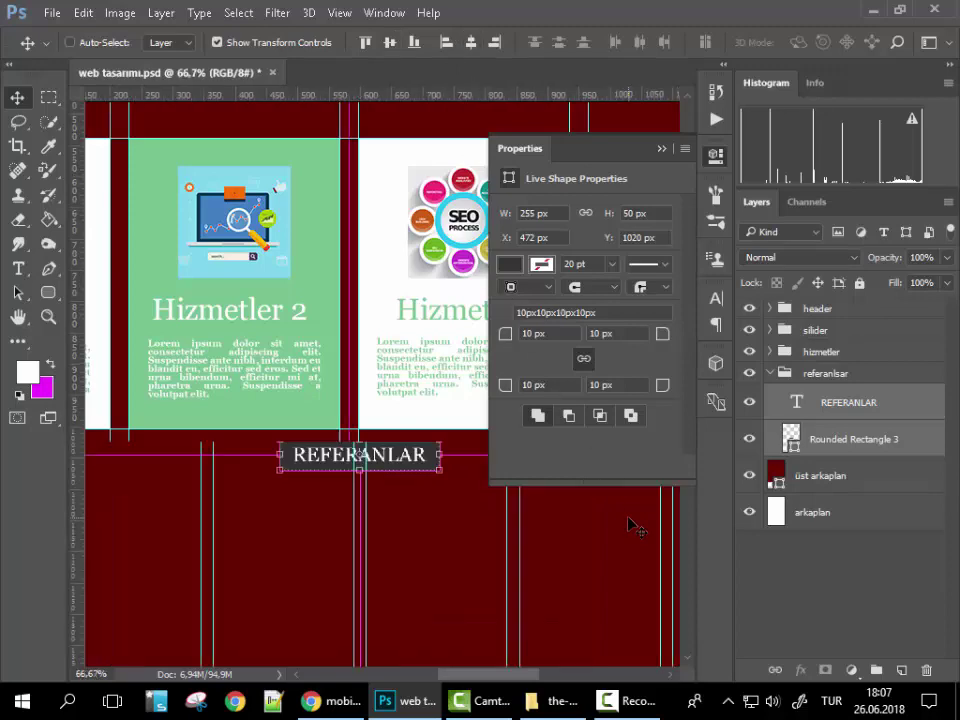
key(ctrl+minus)
key(ctrl+minus)
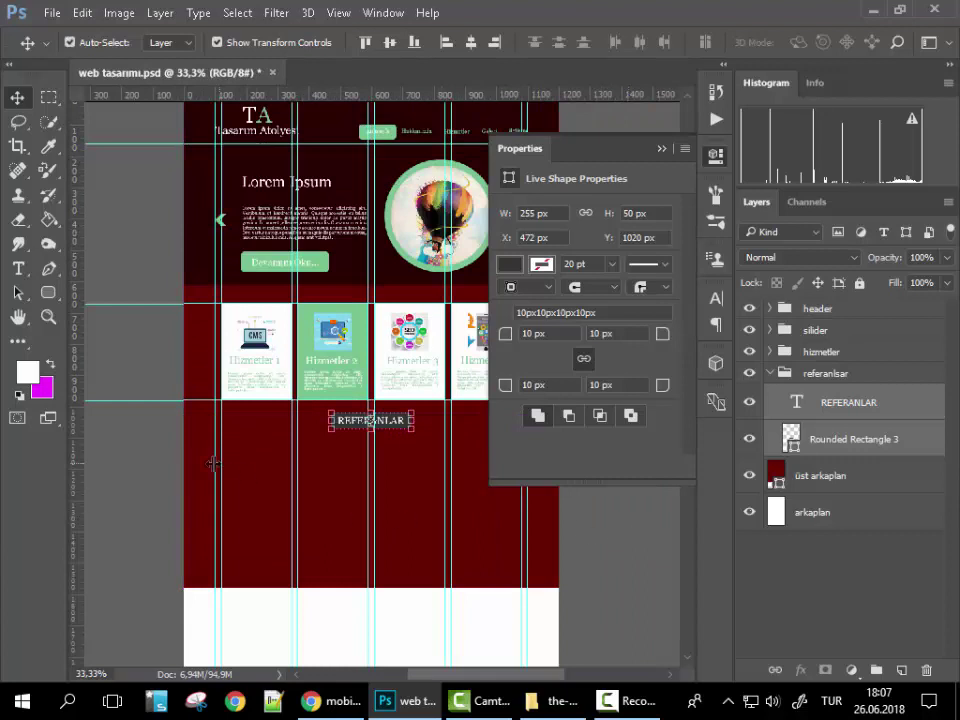
Draw a horizontal line across the page under the service boxes with the Line Tool.
right_click(48, 293)
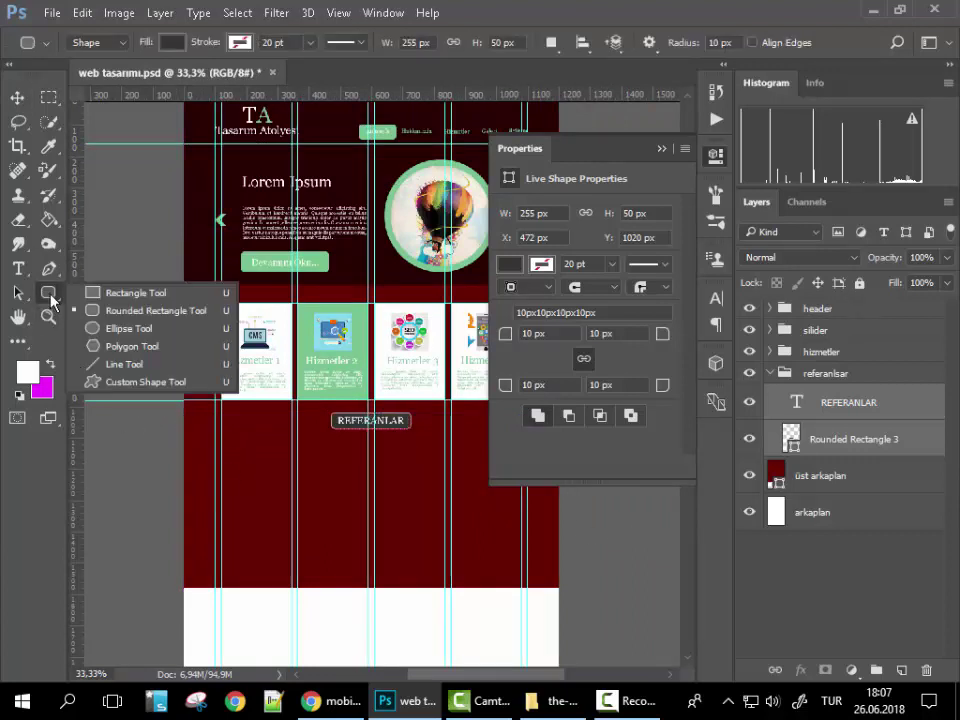
click(116, 365)
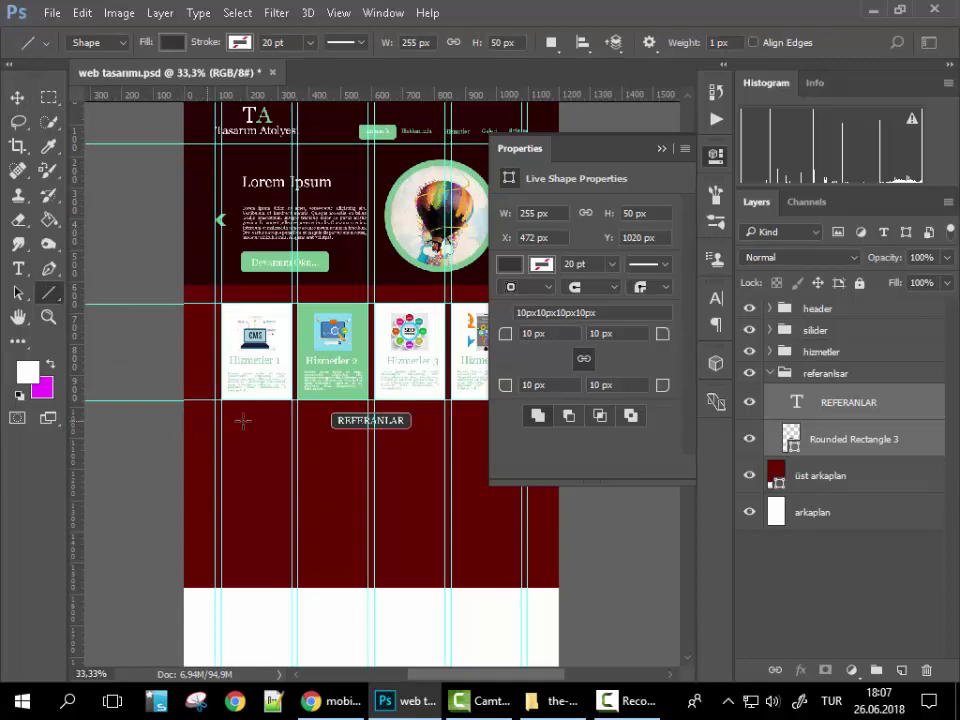
drag(218, 425, 538, 426)
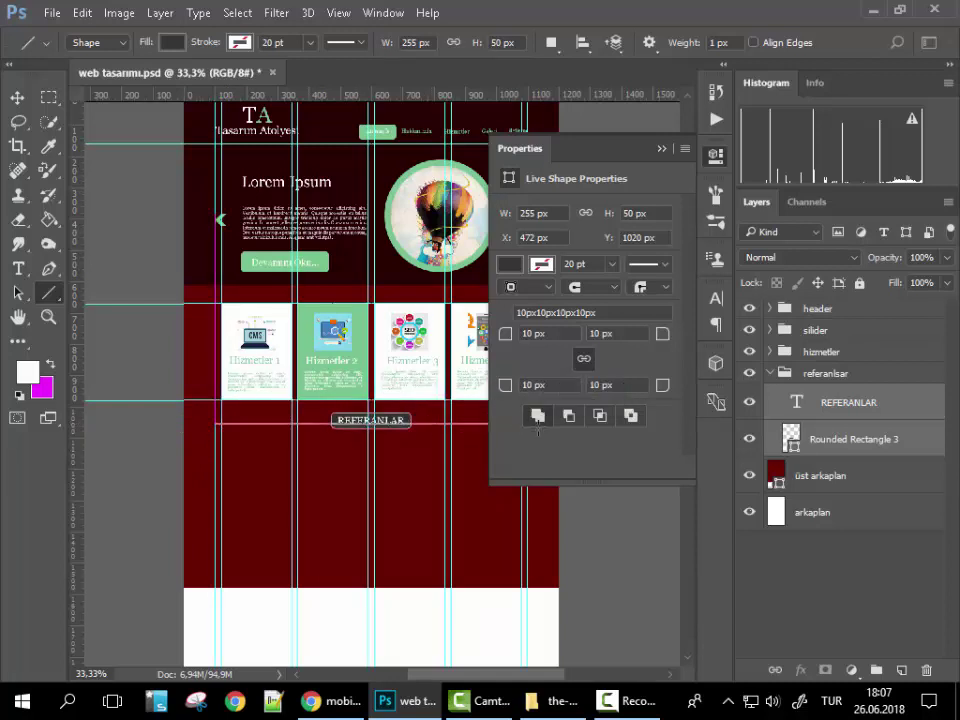
drag(538, 428, 538, 427)
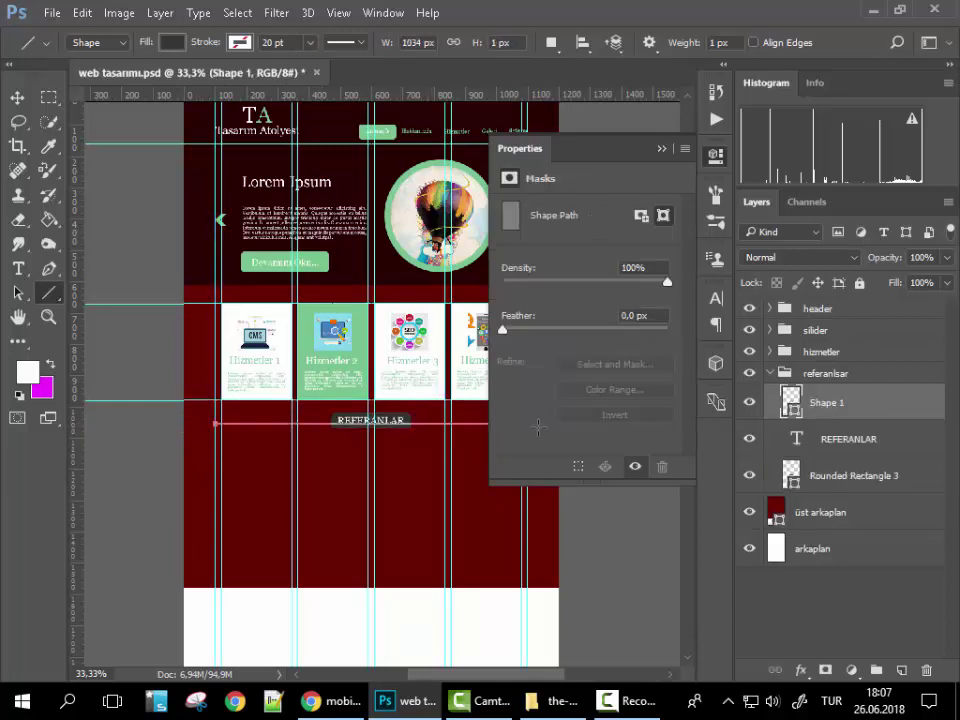
Hide the Properties panel, zoom in on the line, and check its stroke options.
click(662, 149)
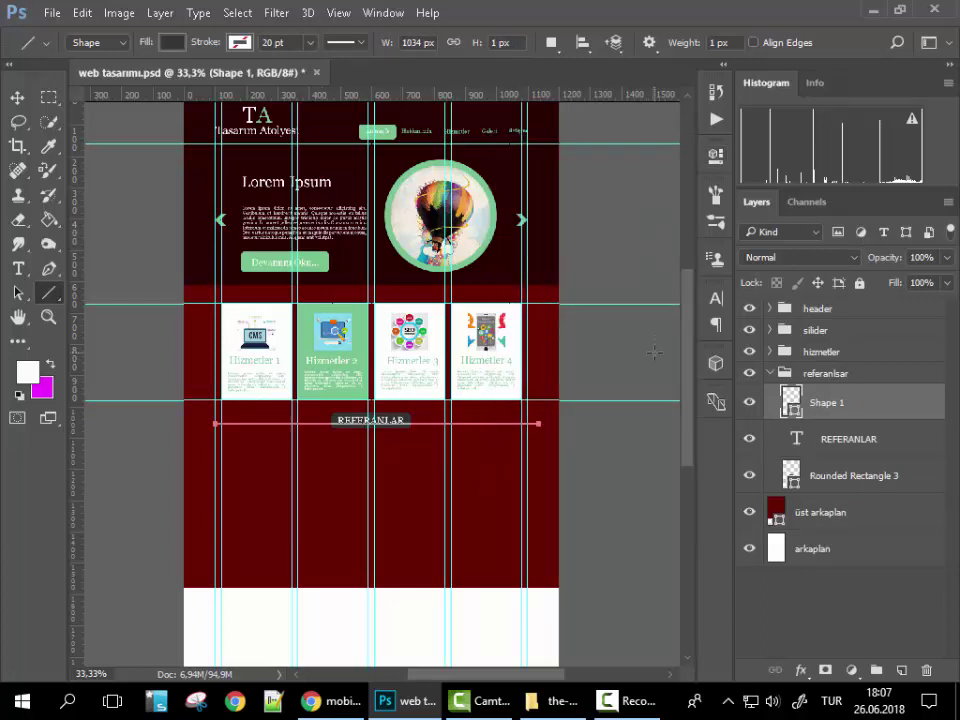
click(718, 155)
click(718, 155)
key(ctrl+plus)
key(ctrl+plus)
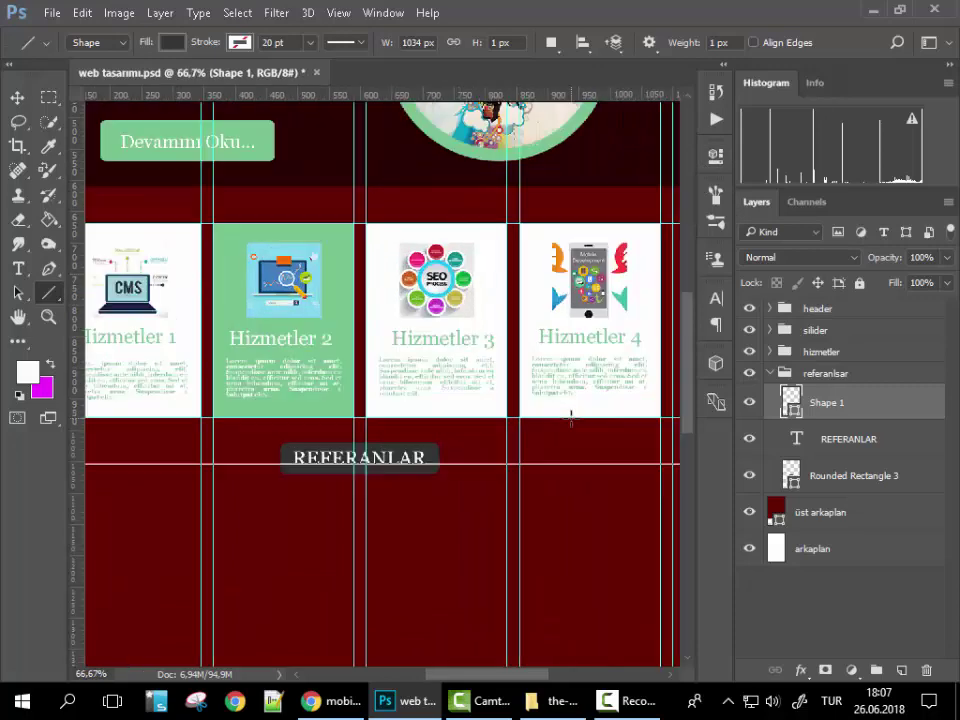
key(ctrl+plus)
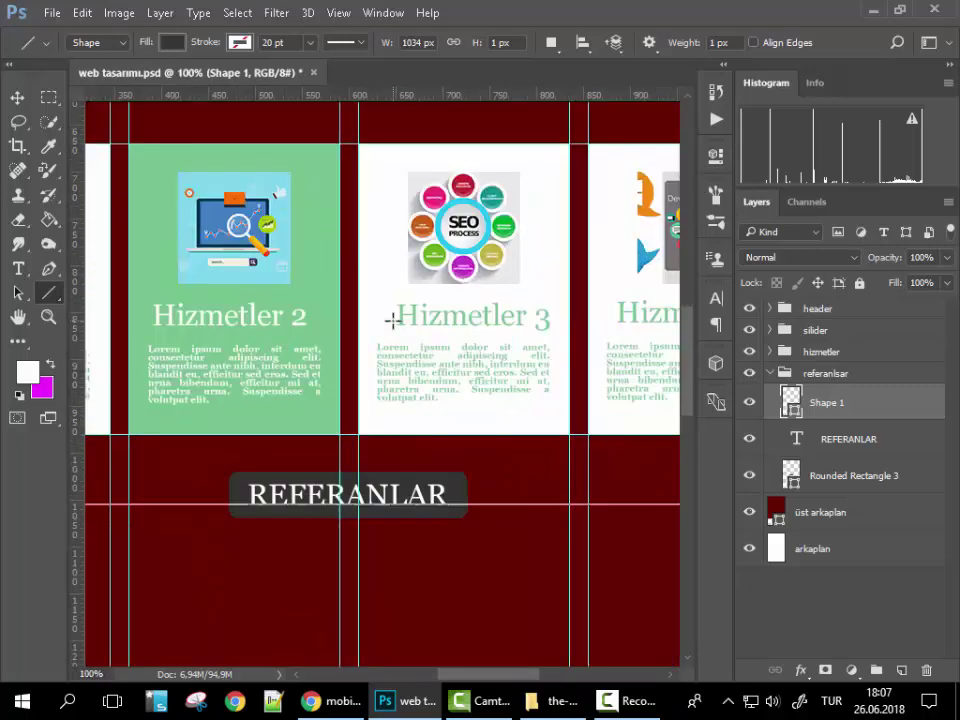
click(356, 44)
click(362, 44)
Set the line height to 3 px.
text(3)
key(Return)
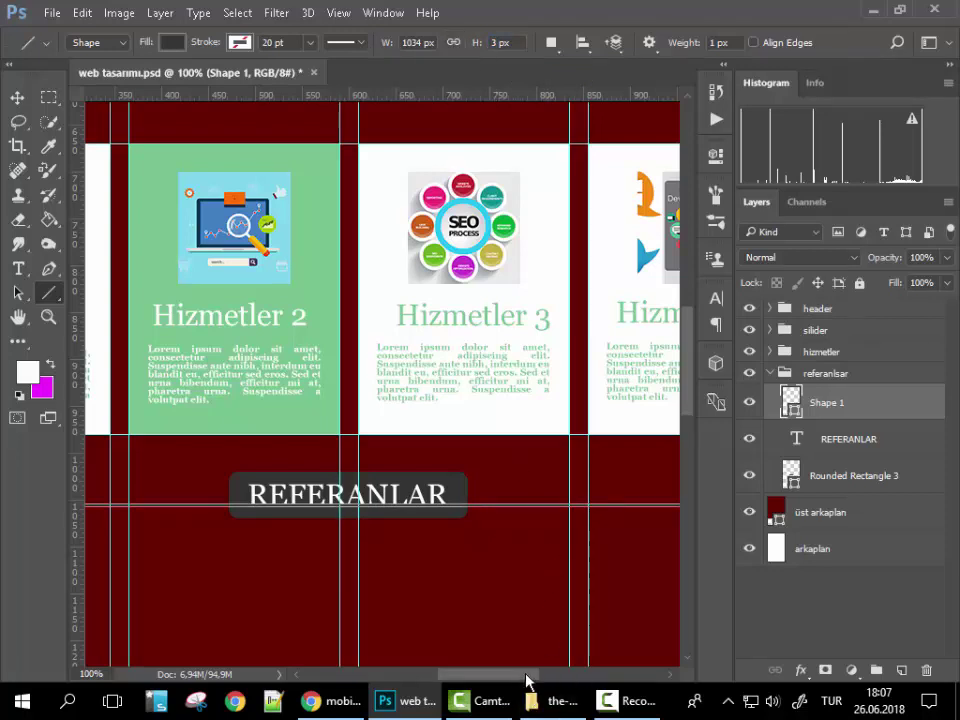
drag(527, 680, 574, 671)
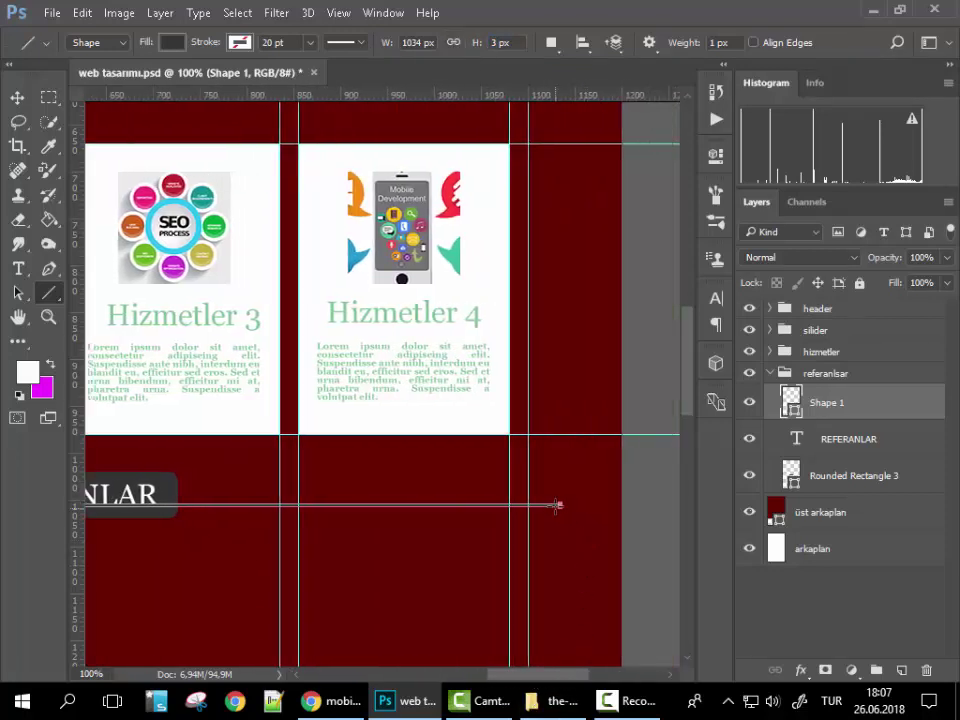
Trim the line's ends to the outer edges of Hizmetler 1 and Hizmetler 4.
click(17, 97)
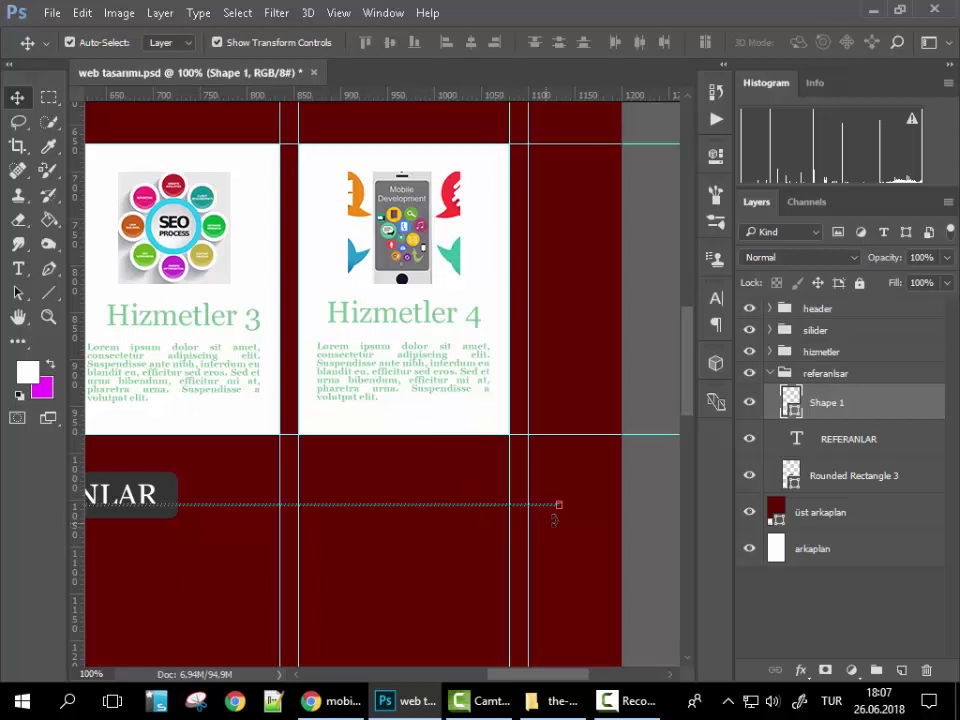
drag(558, 505, 510, 503)
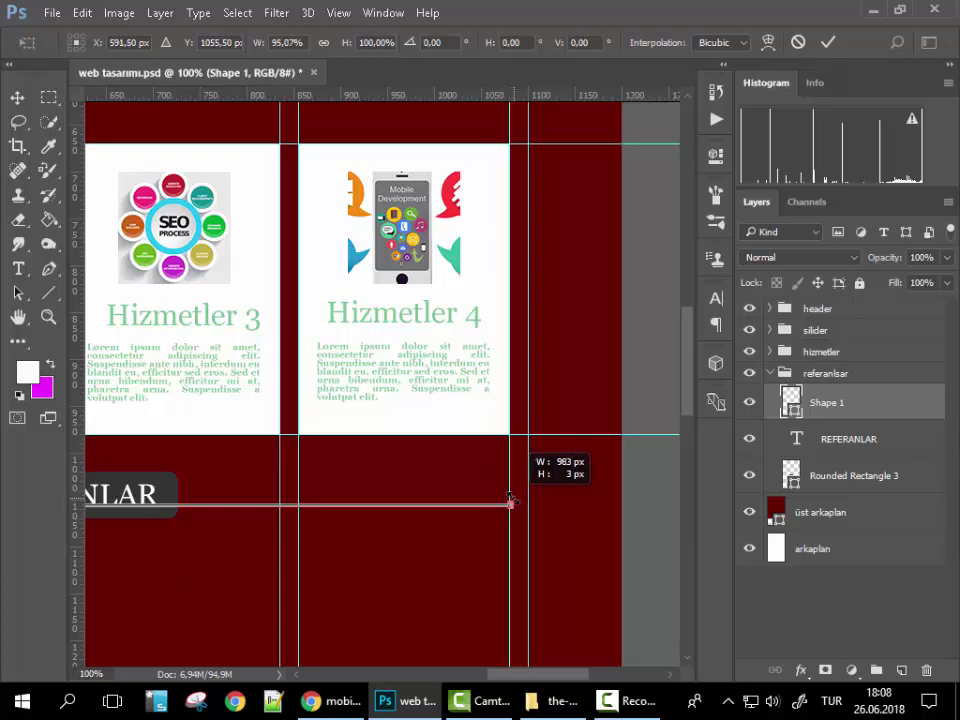
drag(510, 503, 524, 510)
drag(561, 672, 399, 652)
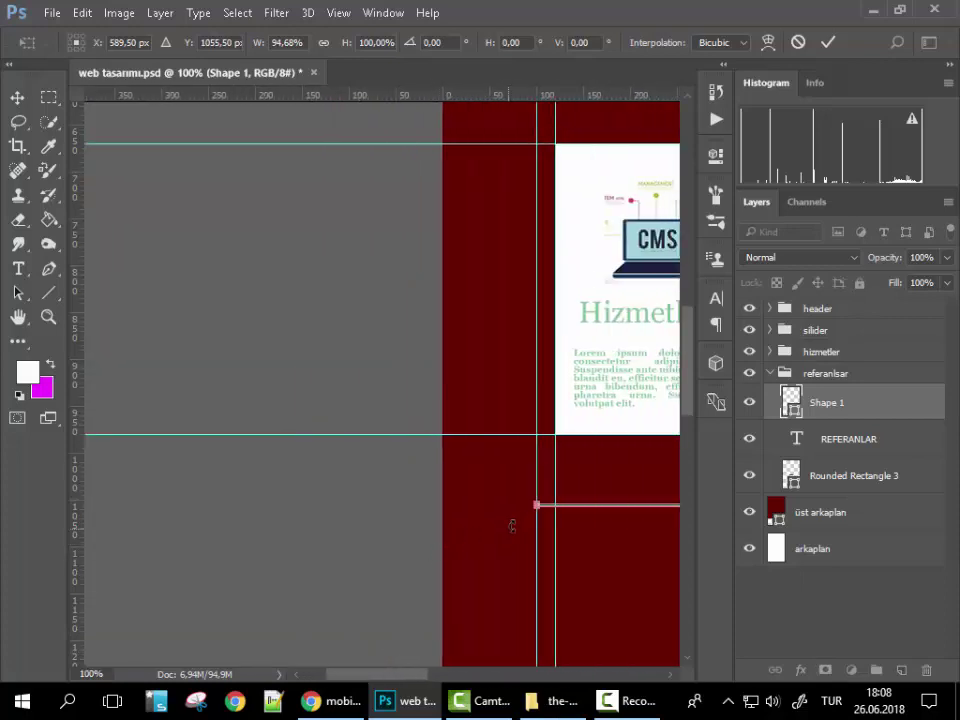
drag(537, 505, 554, 506)
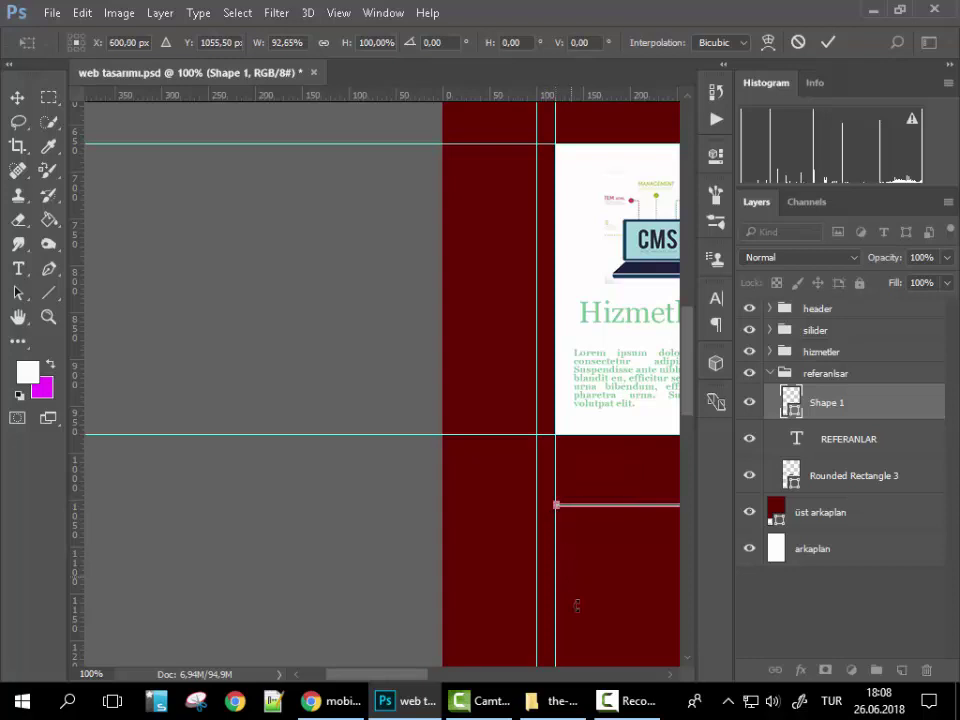
mouse_move(418, 676)
mouse_down()
mouse_move(553, 669)
mouse_move(562, 658)
mouse_move(443, 487)
mouse_up()
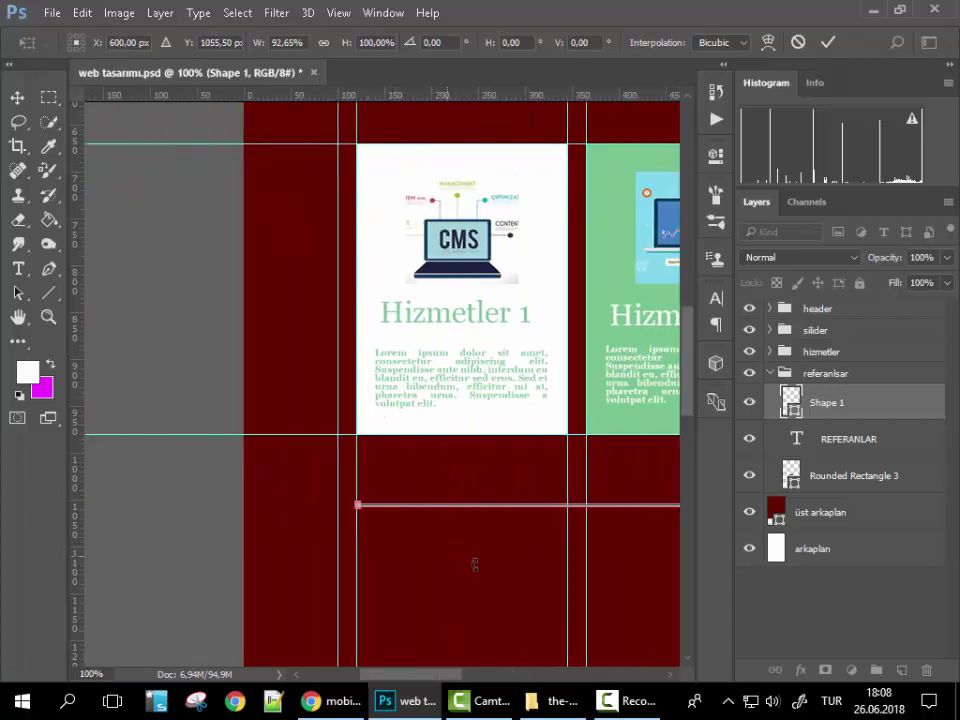
drag(421, 678, 483, 671)
Apply the new line length, nudge it up, and move Shape 1 below Rounded Rectangle 3.
key(Return)
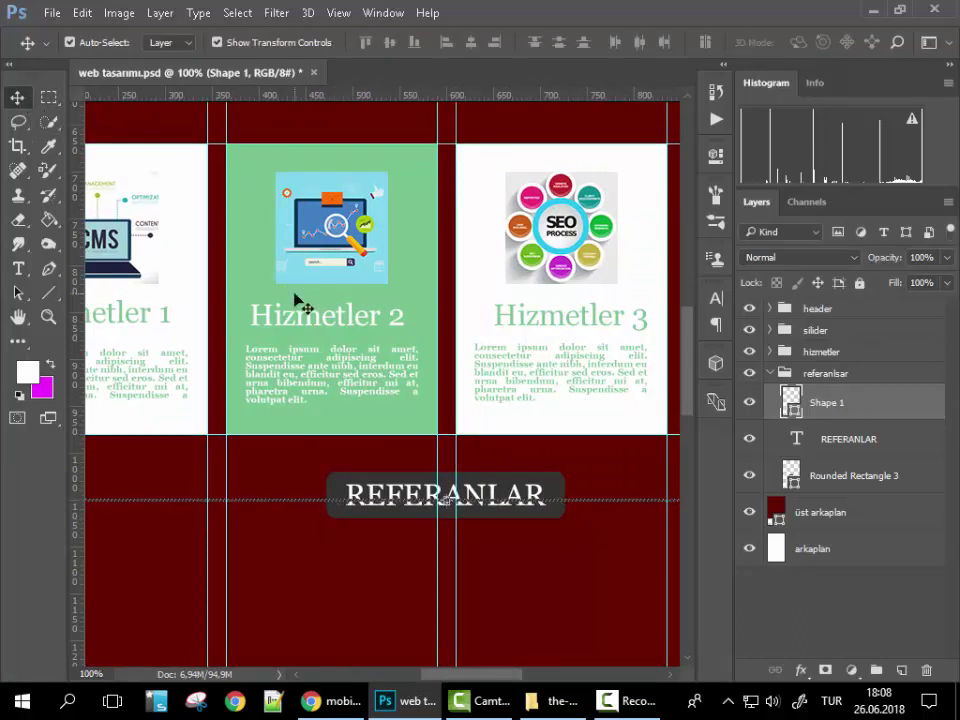
key(shift+Up)
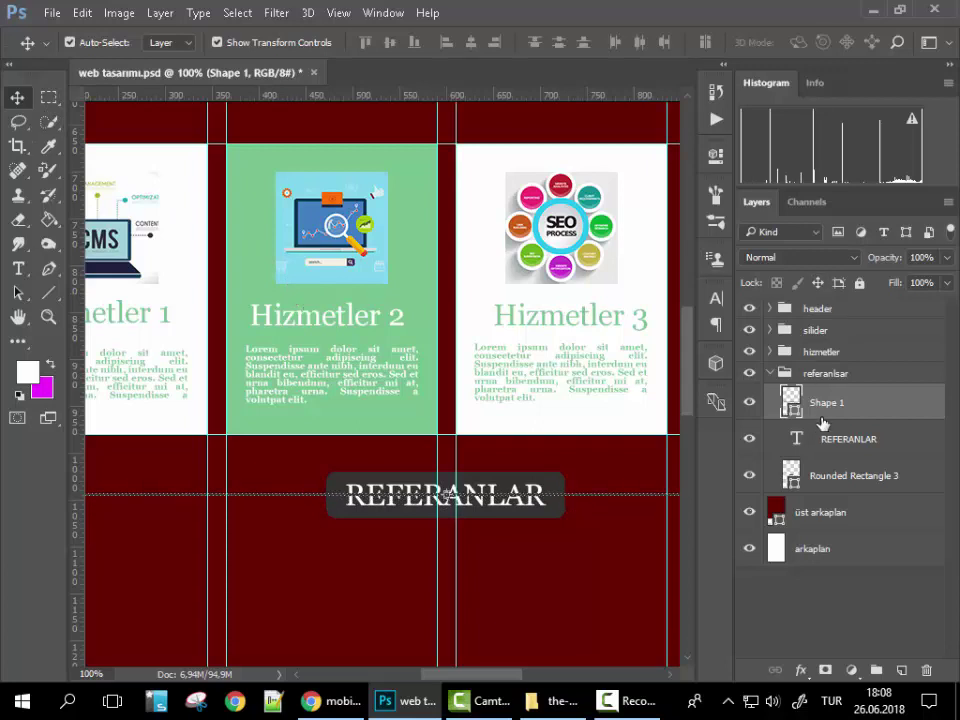
drag(827, 481, 827, 484)
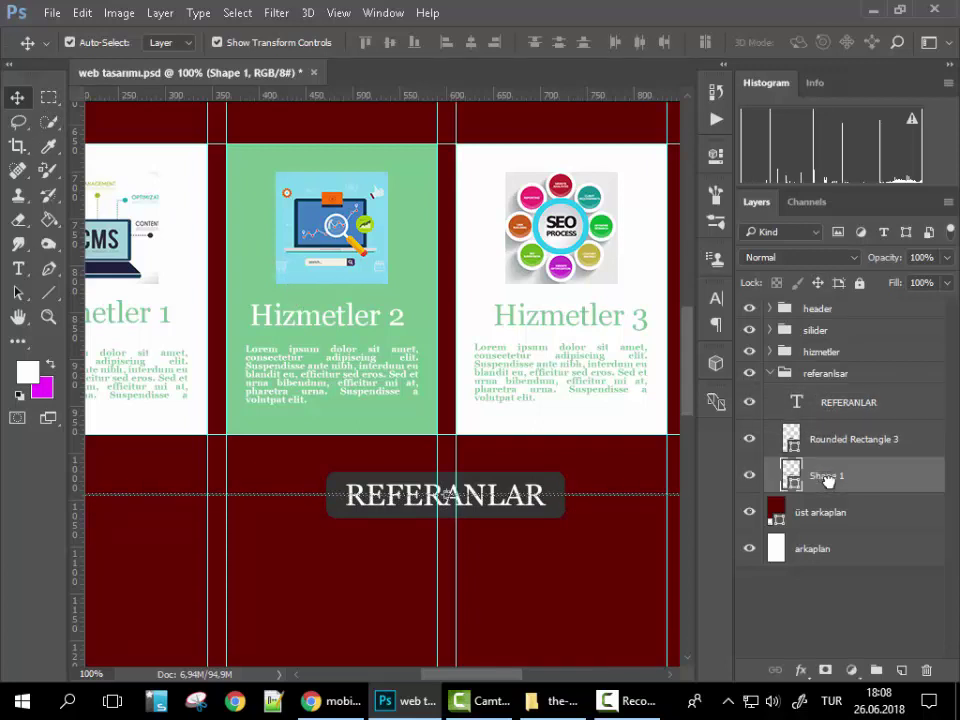
click(848, 512)
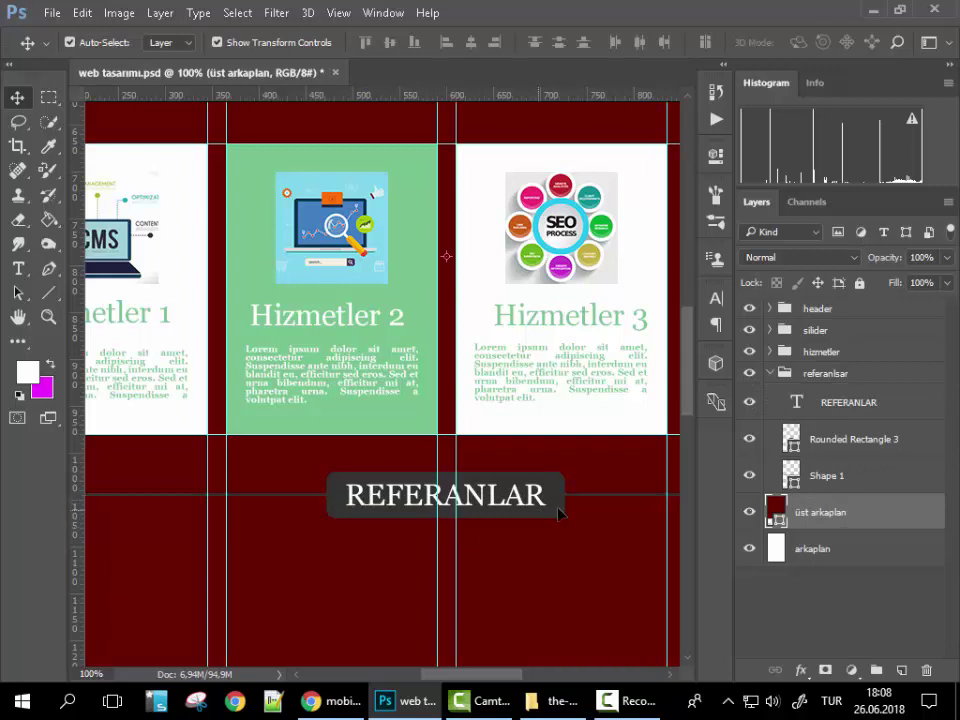
click(842, 479)
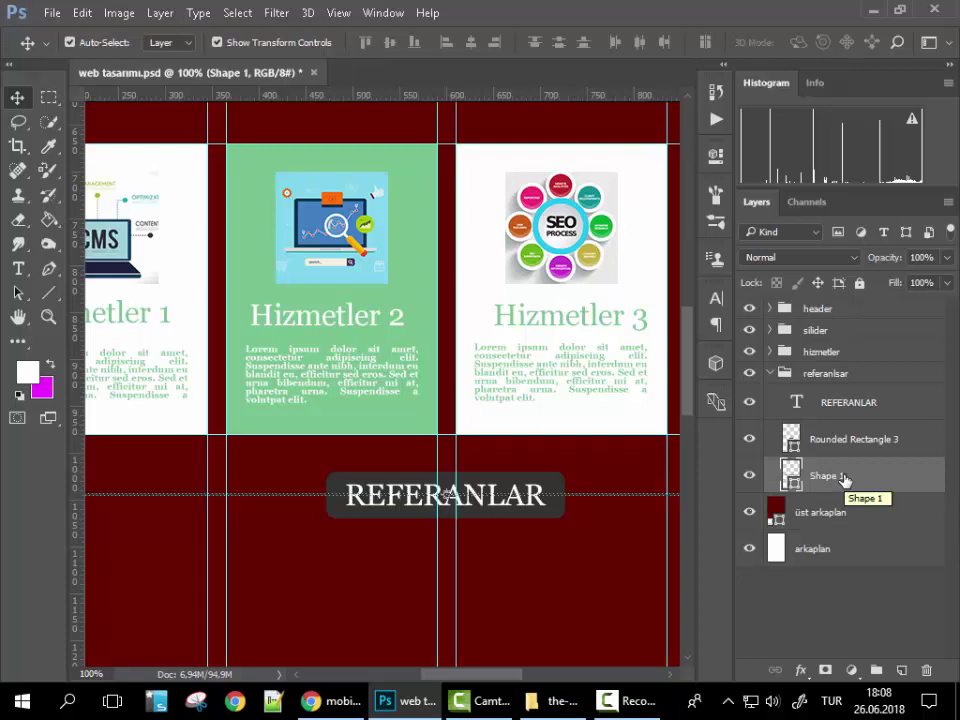
Zoom in to fine-tune the line through the label's middle, then zoom back out.
key(ctrl+plus)
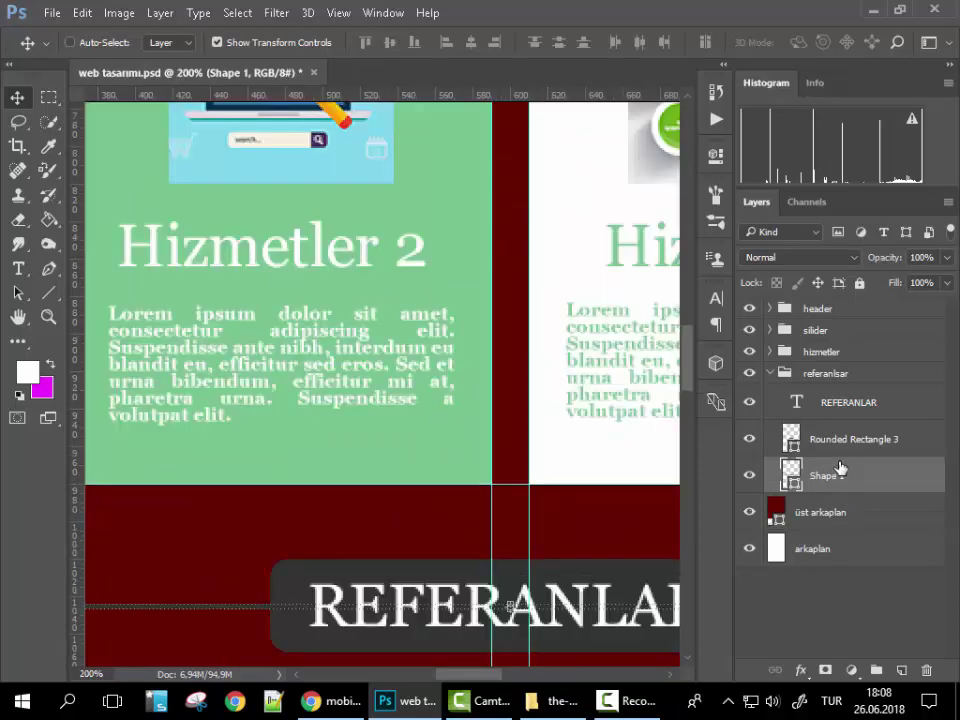
key(ctrl+plus)
scroll(345, 654, down, 1)
scroll(381, 649, down, 2)
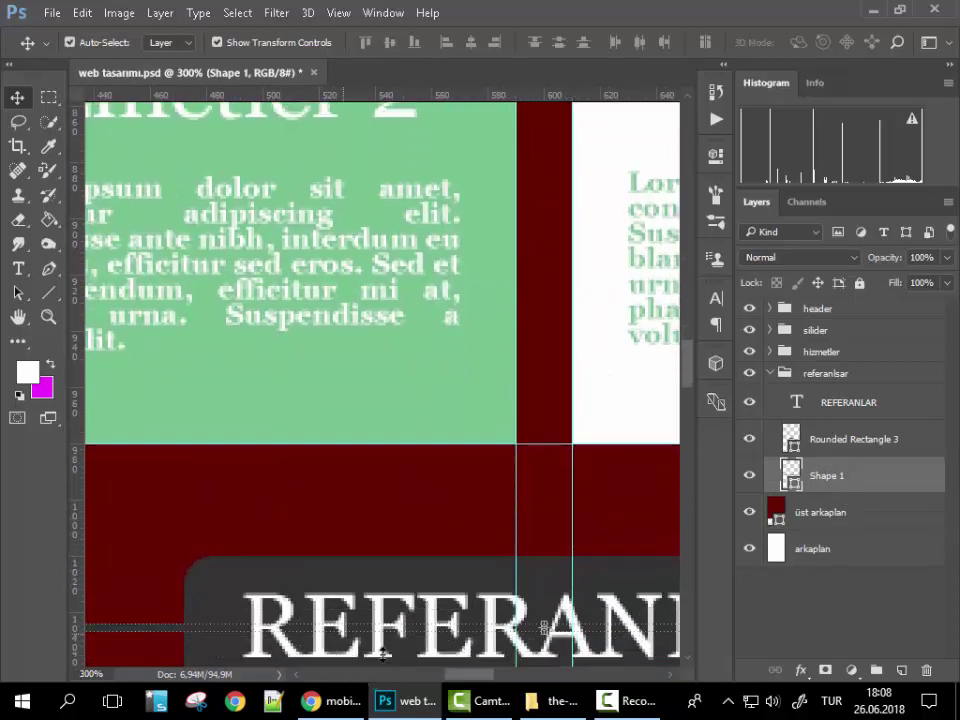
scroll(242, 606, down, 2)
scroll(225, 597, down, 1)
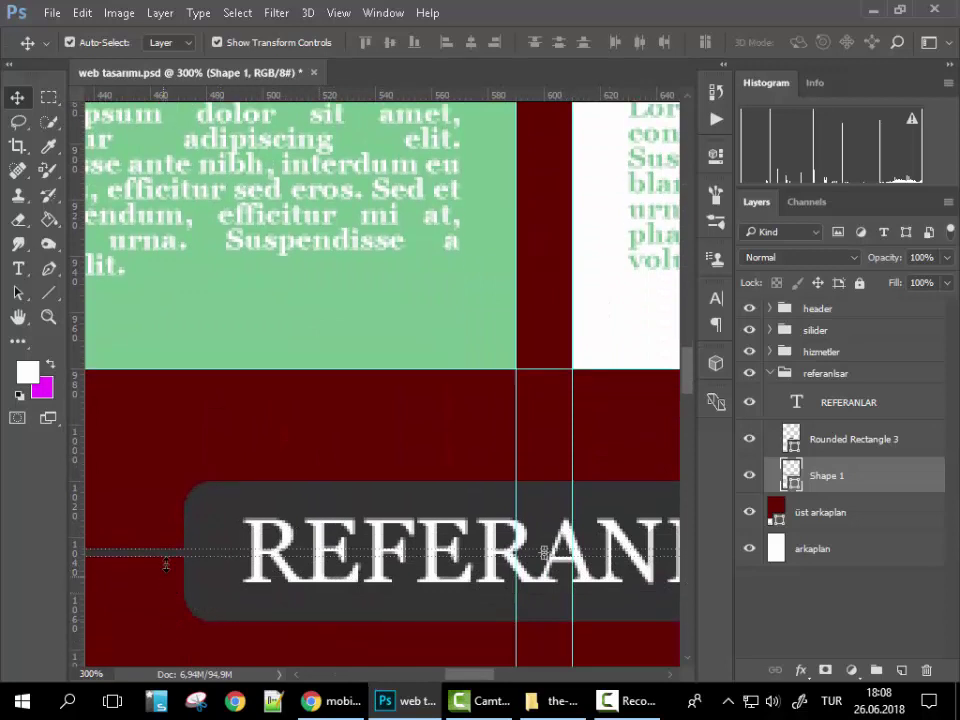
key(Up)
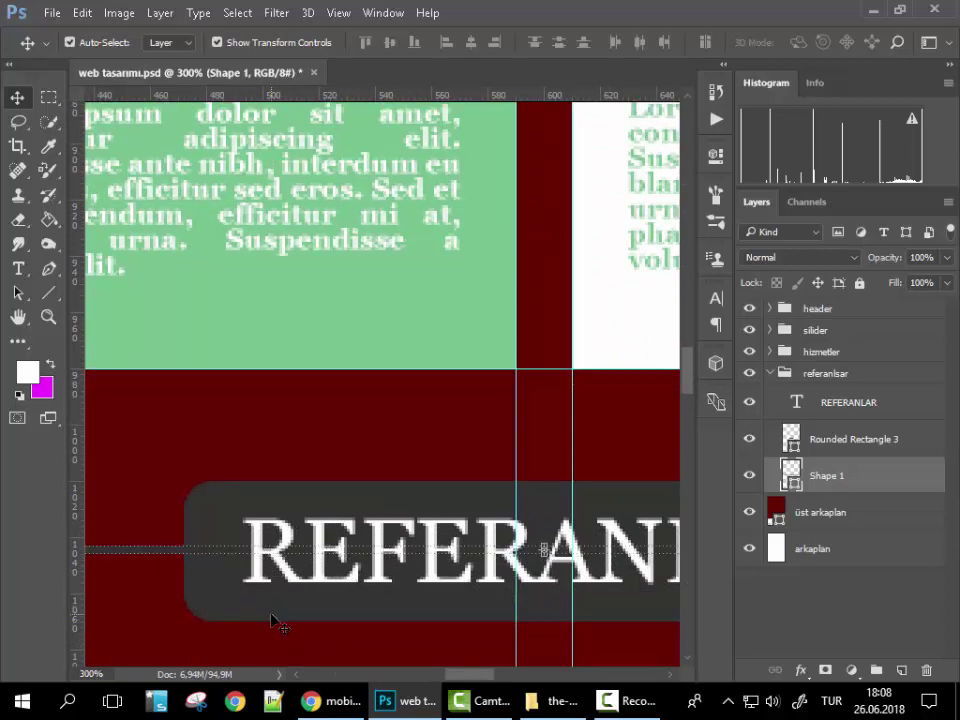
key(Up)
key(Up)
key(Down)
click(812, 512)
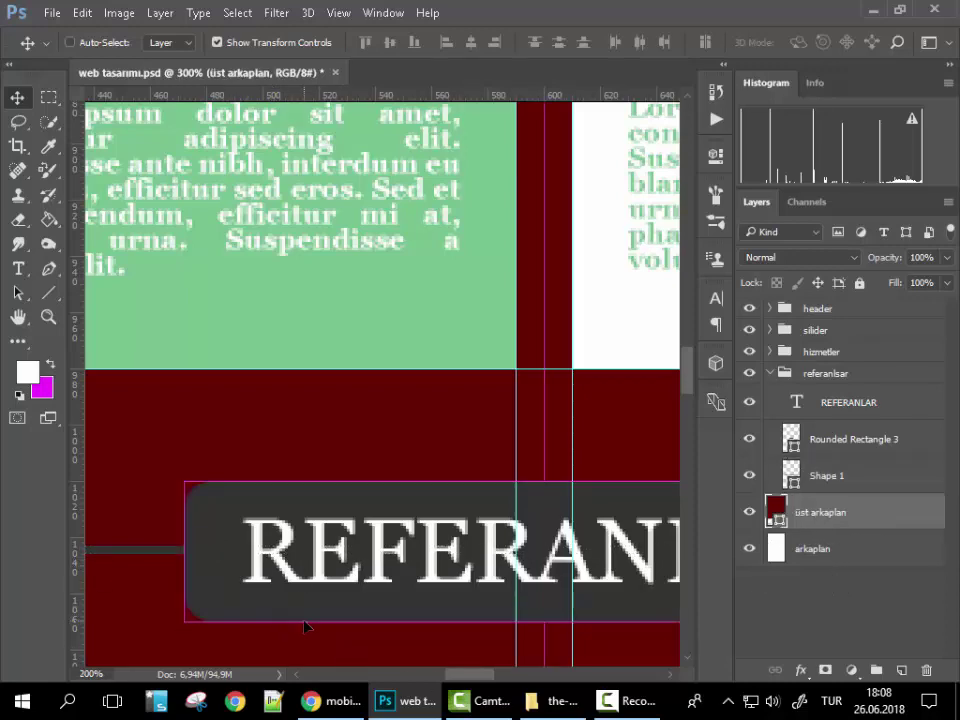
key(ctrl+minus)
key(ctrl+minus)
key(ctrl+minus)
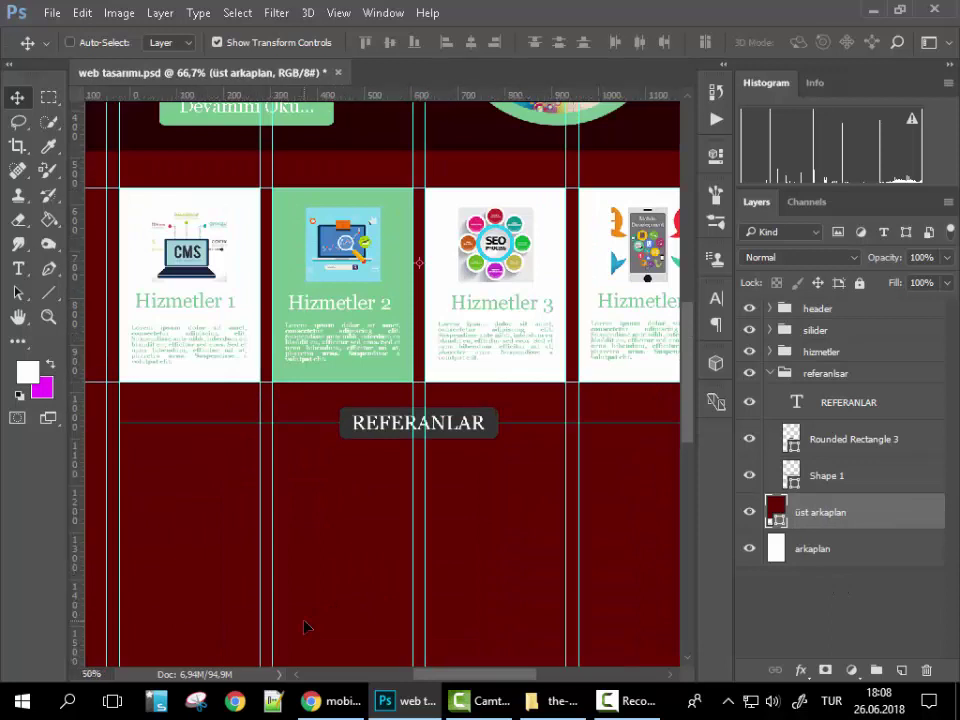
key(ctrl+minus)
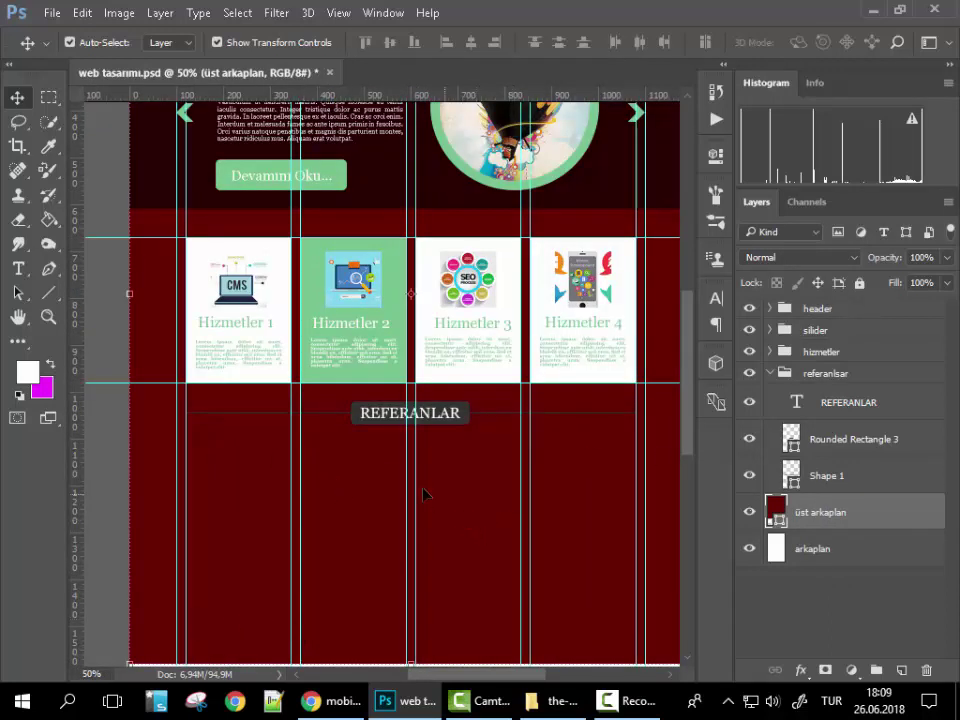
click(48, 293)
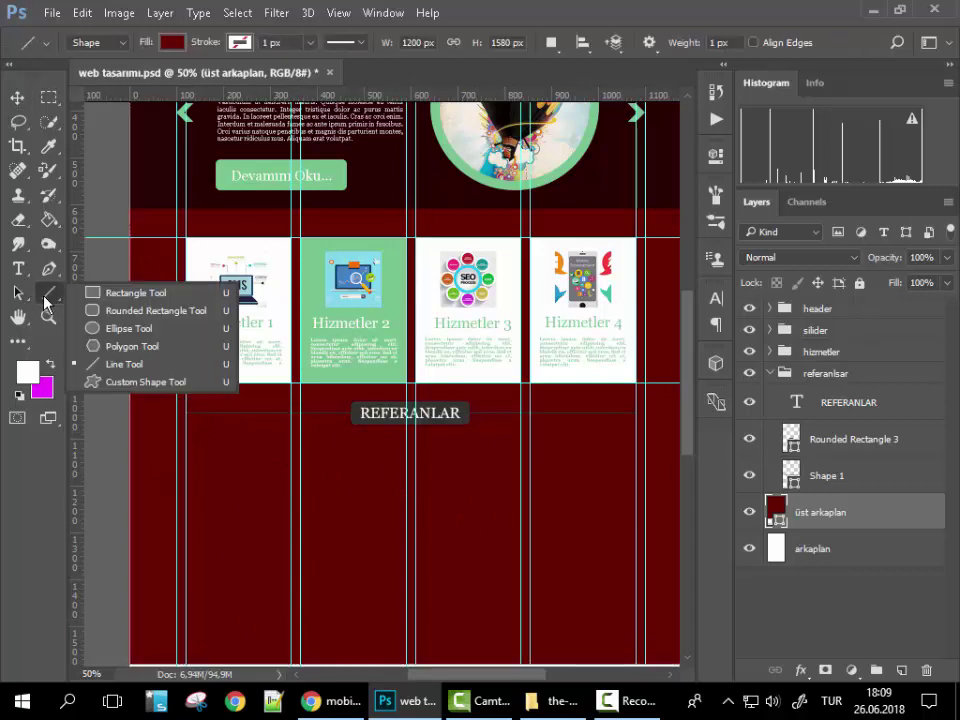
click(137, 299)
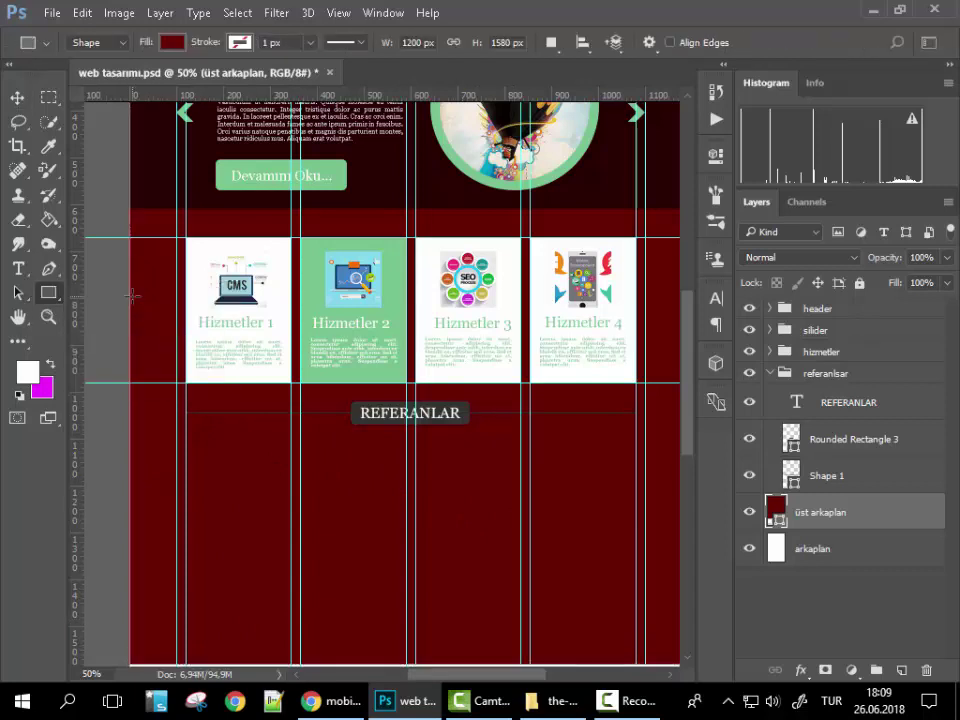
click(238, 44)
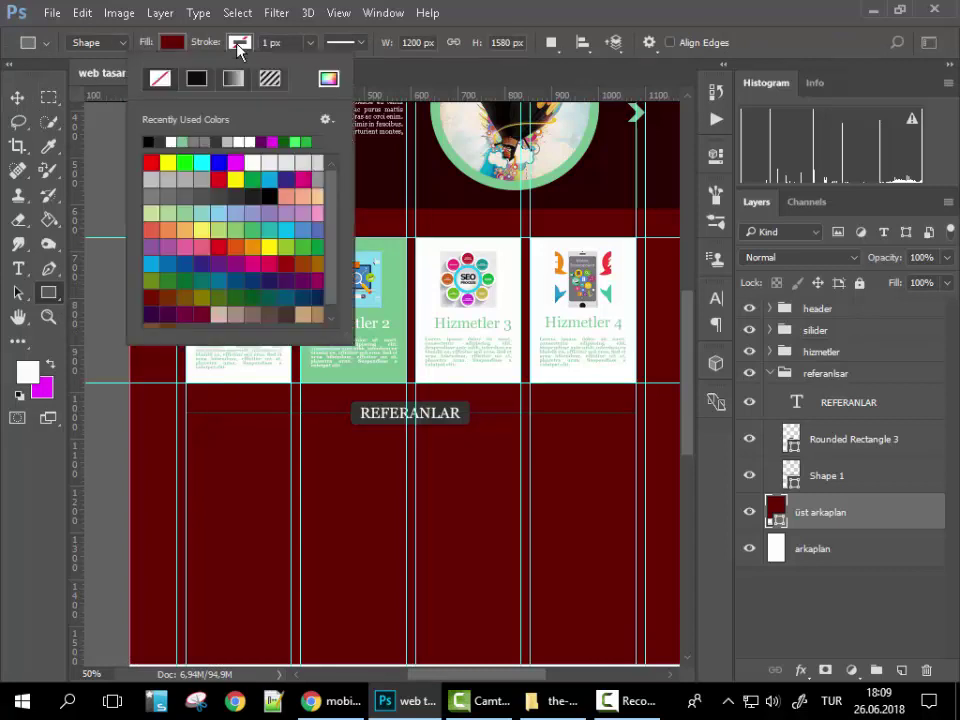
click(176, 138)
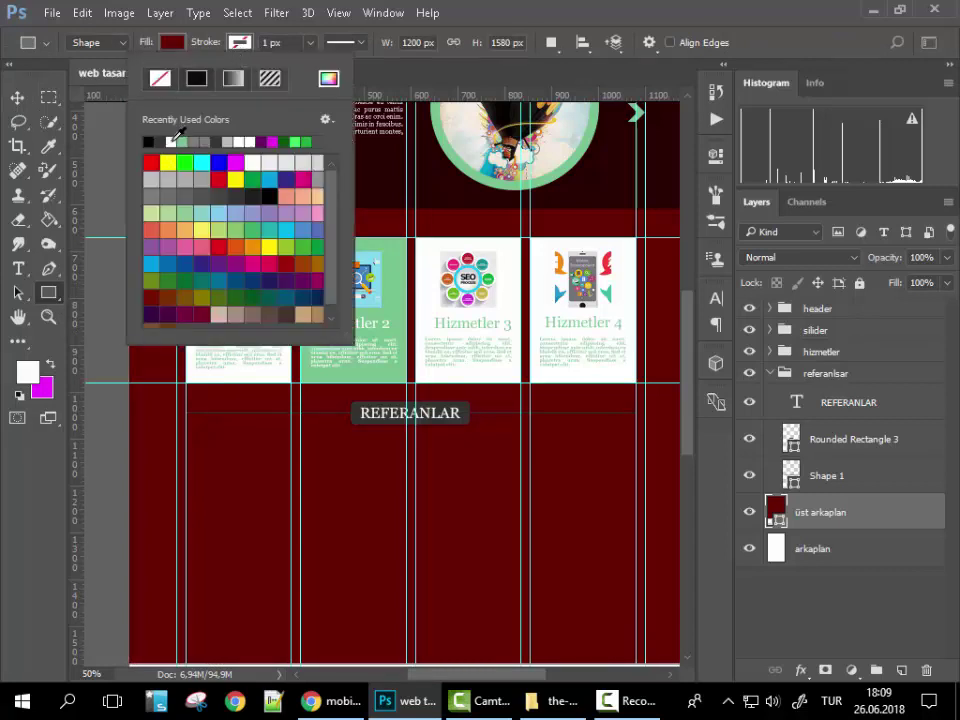
click(310, 42)
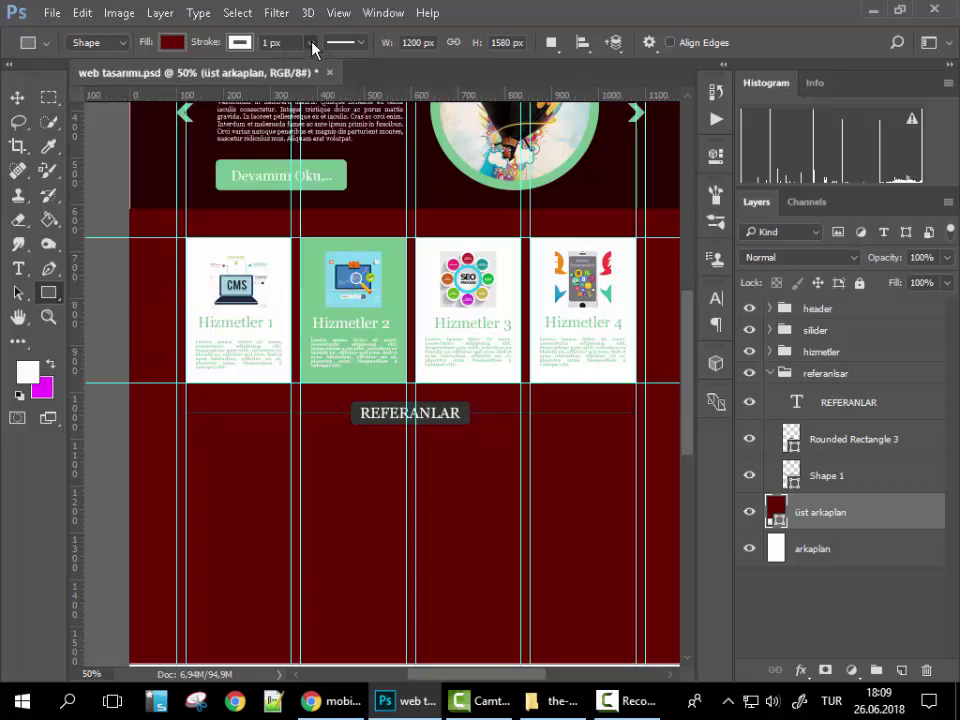
drag(310, 68, 316, 68)
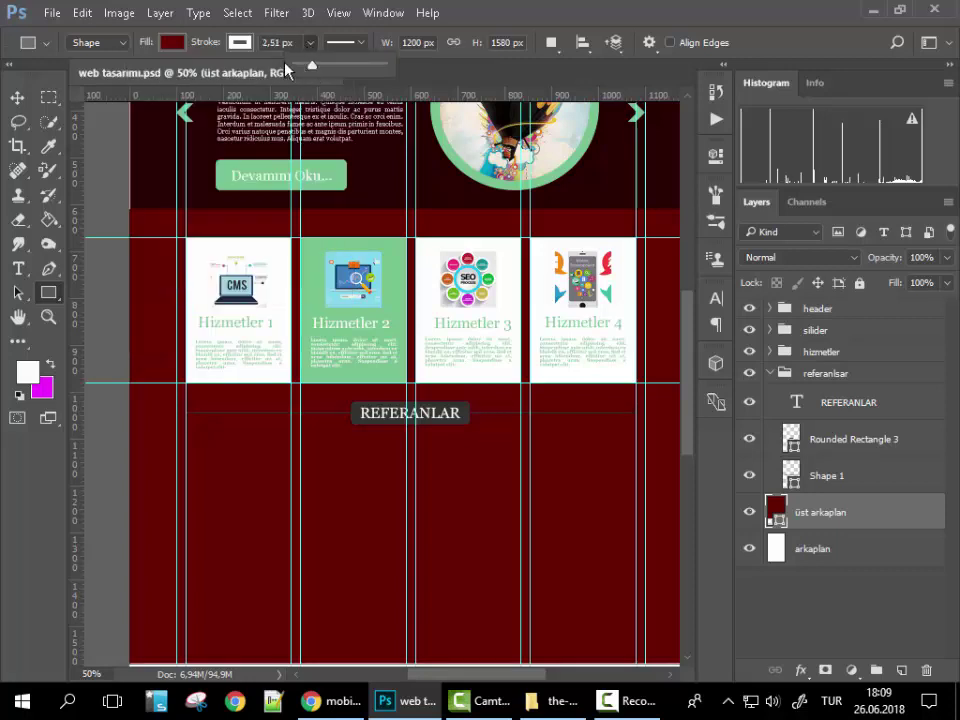
text(5)
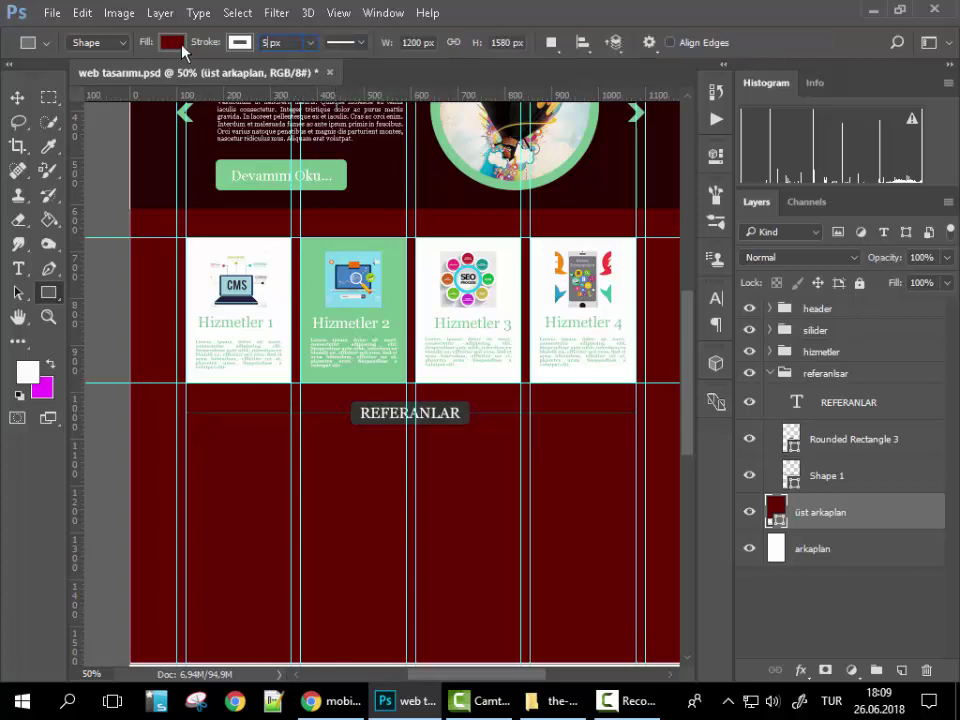
click(172, 42)
click(116, 140)
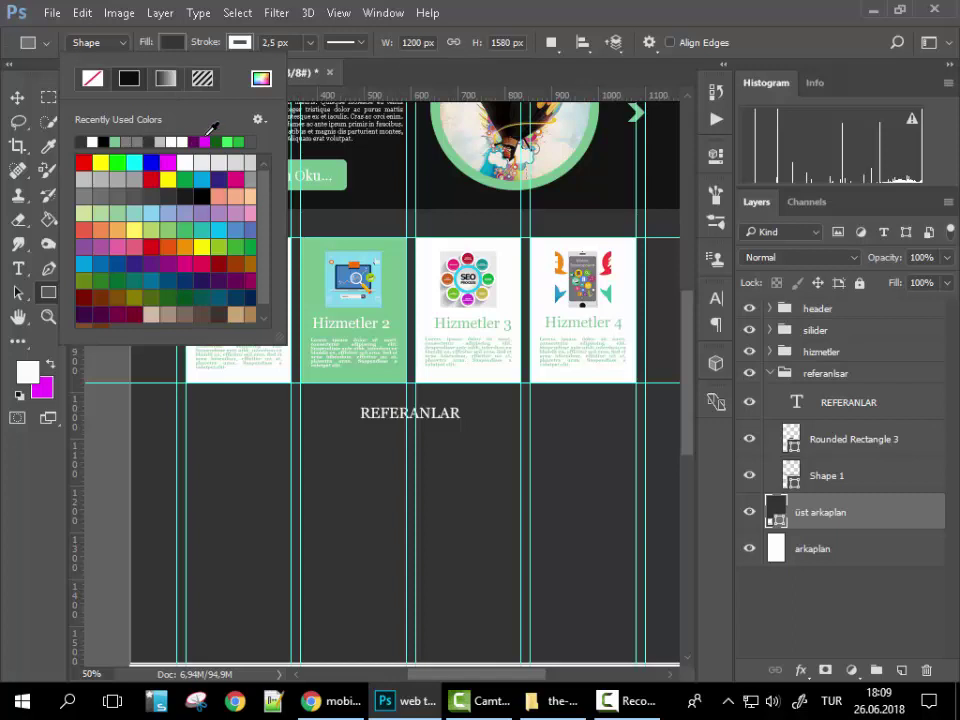
click(838, 525)
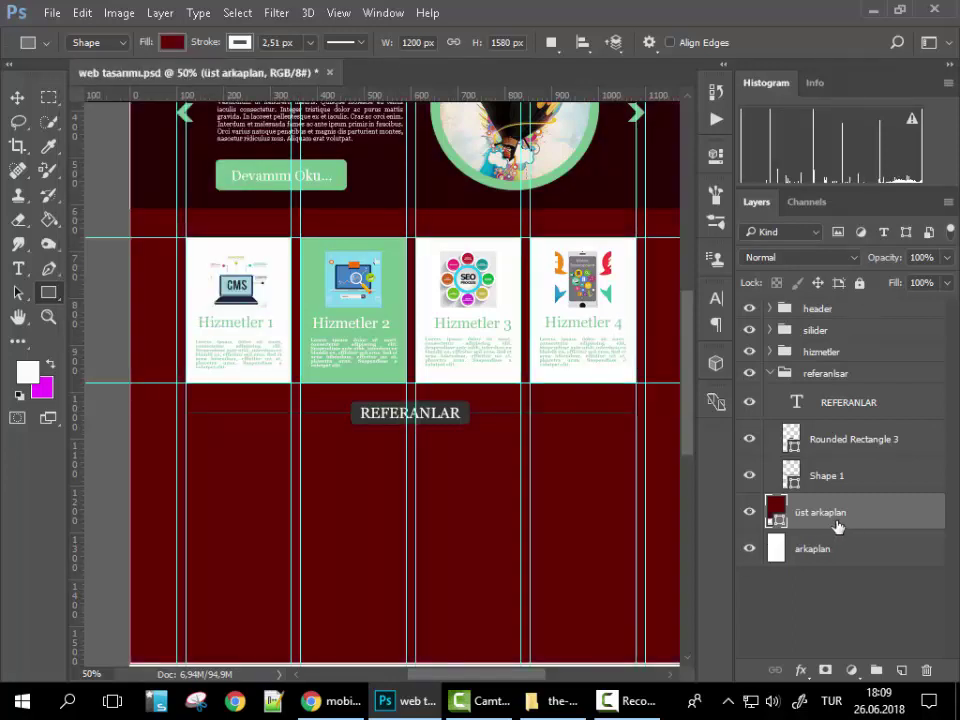
click(239, 42)
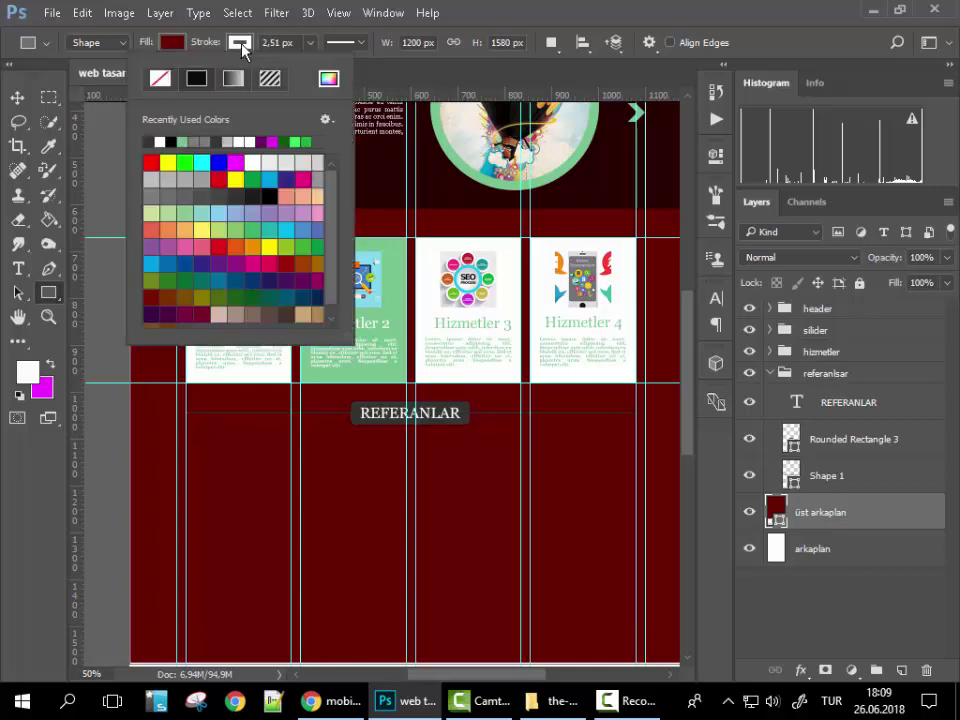
click(160, 78)
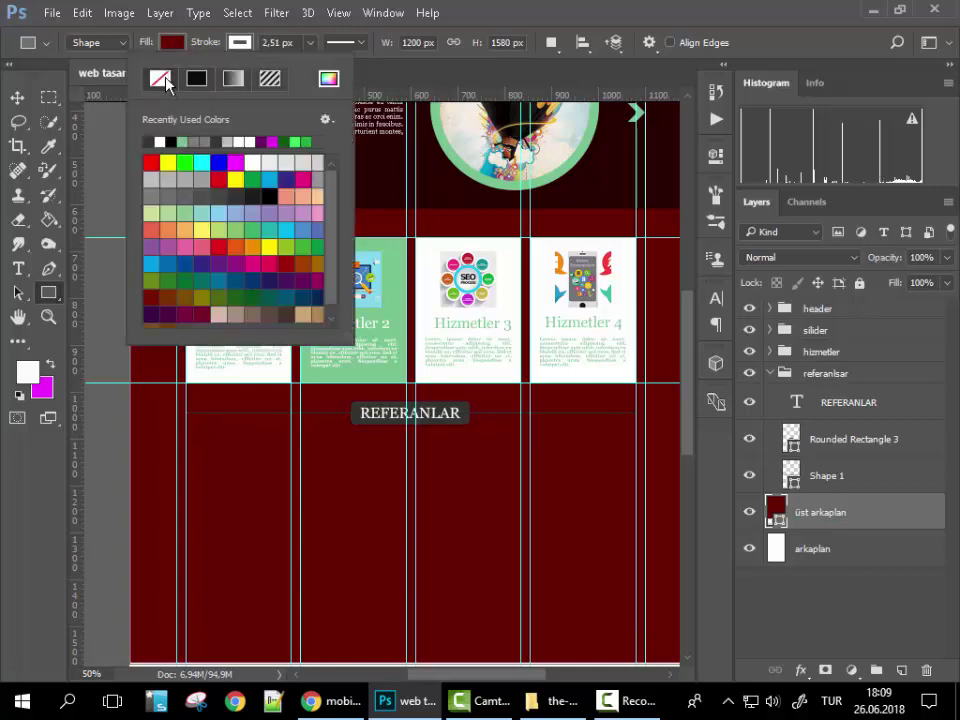
key(Return)
click(846, 477)
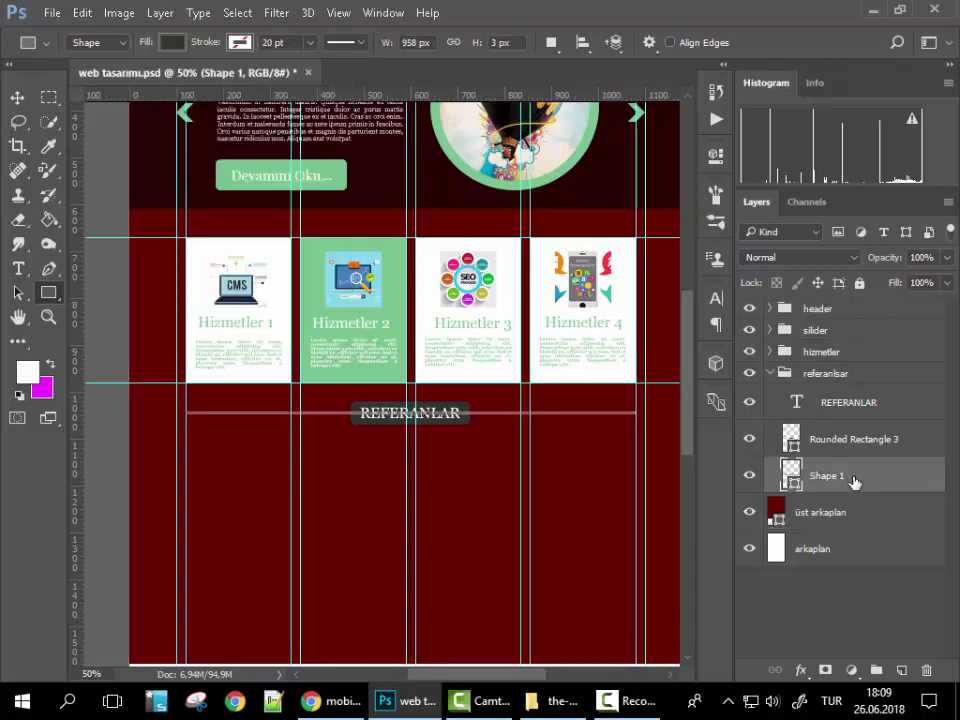
Add a new layer above REFERANLAR and set the rectangle stroke to white 5 pt.
click(902, 670)
drag(821, 482, 813, 400)
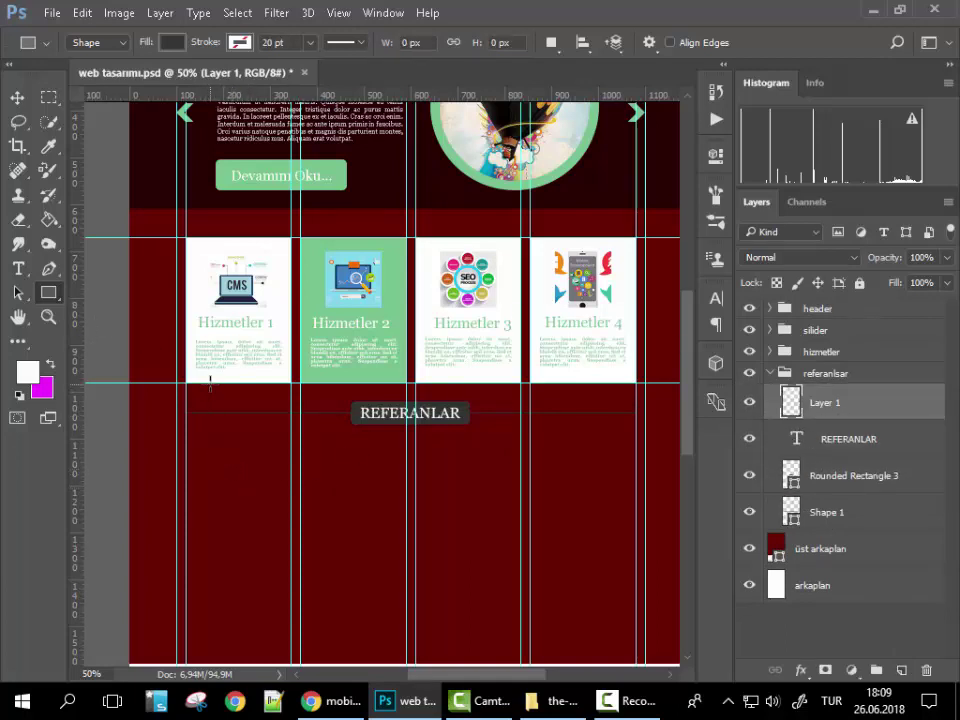
click(239, 44)
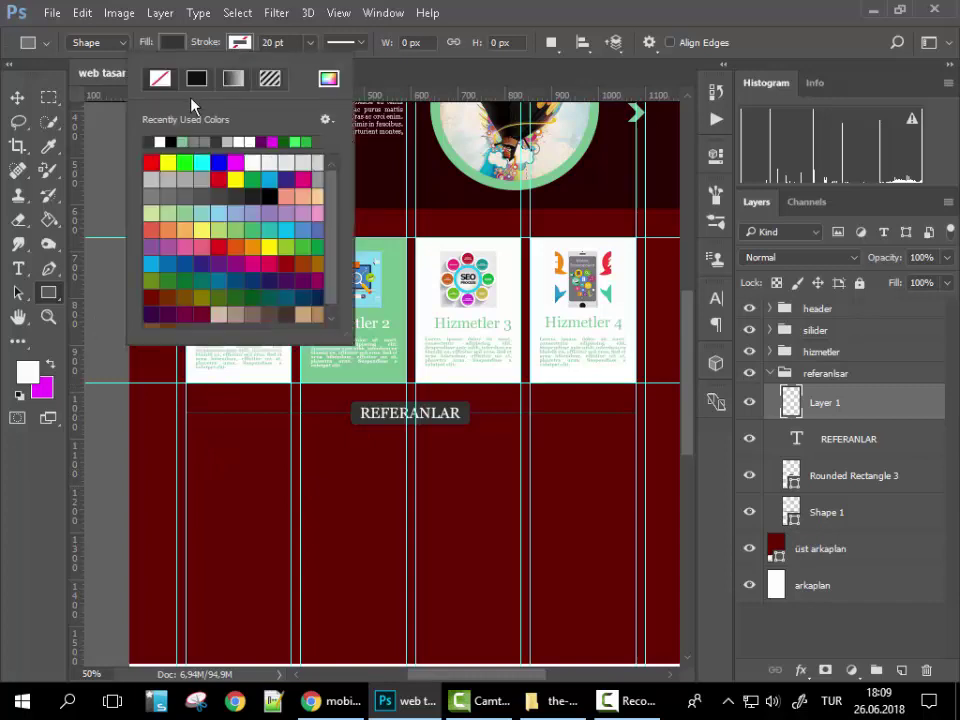
click(165, 140)
click(272, 43)
text(5)
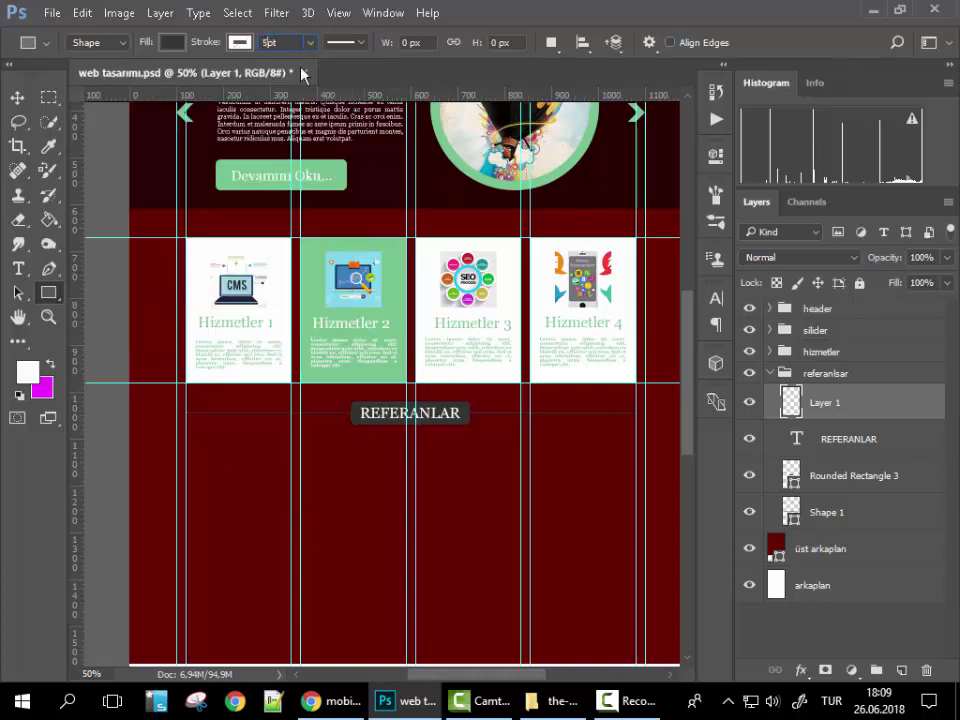
key(Return)
Draw the first reference box below the REFERANLAR heading.
mouse_move(185, 443)
mouse_down()
mouse_move(332, 491)
mouse_move(343, 540)
mouse_up()
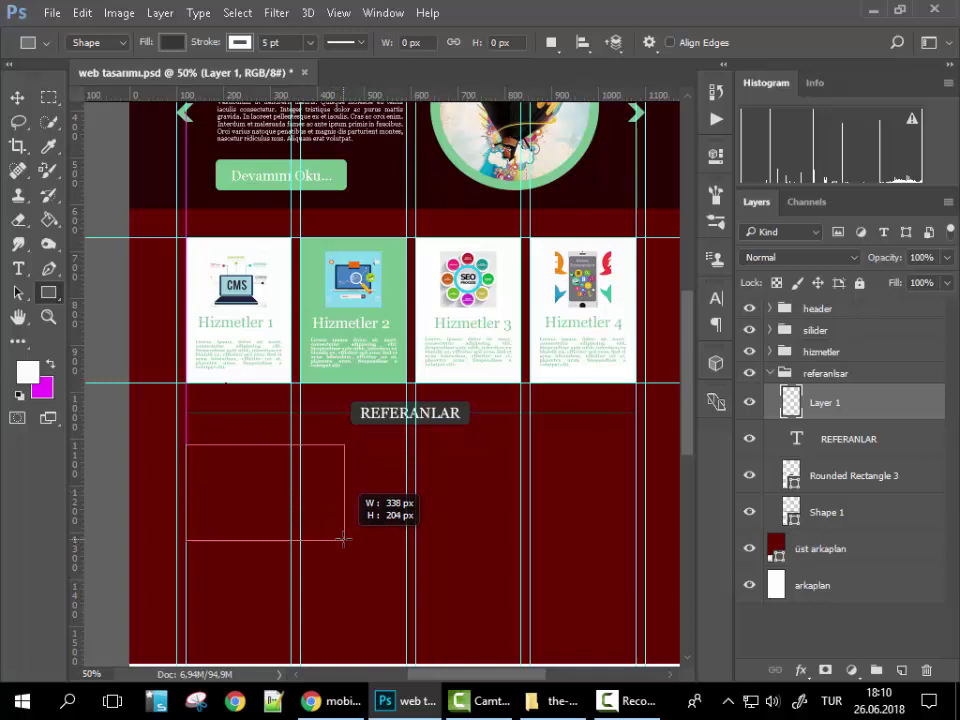
drag(343, 540, 345, 538)
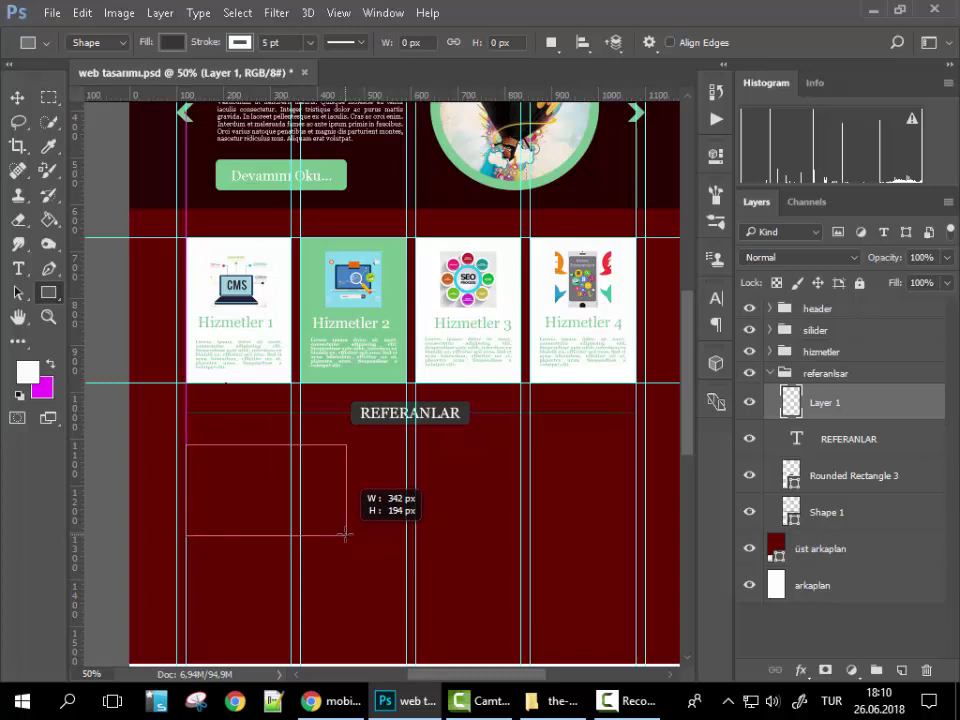
drag(345, 540, 336, 535)
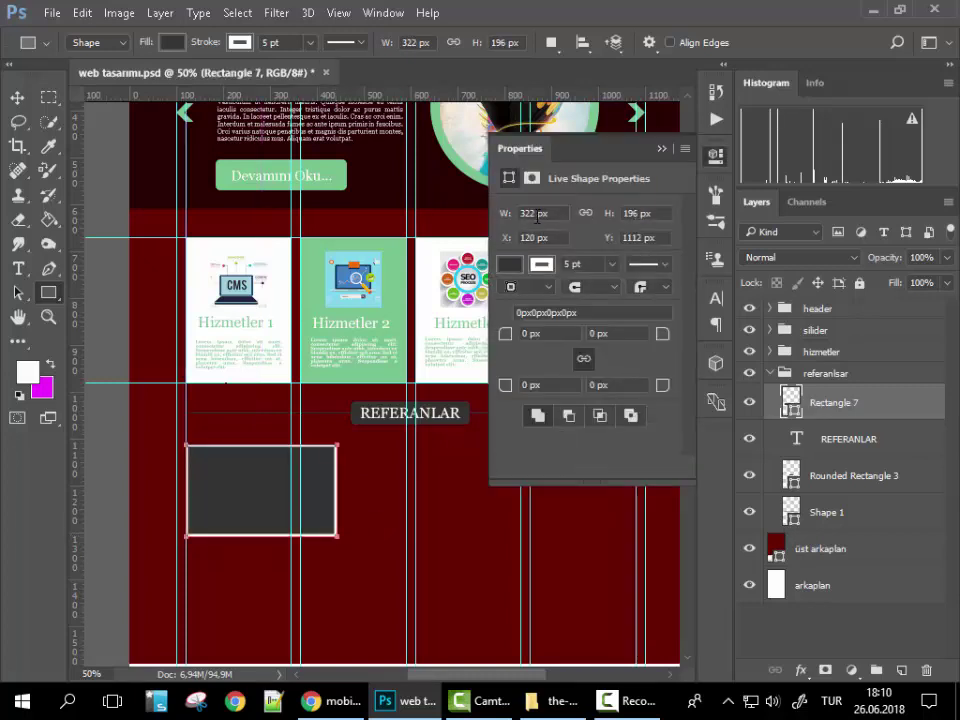
Resize Rectangle 7 to 300×200 px and move it up to Y 1110 px, 40 px below REFERANLAR.
click(537, 213)
text(00)
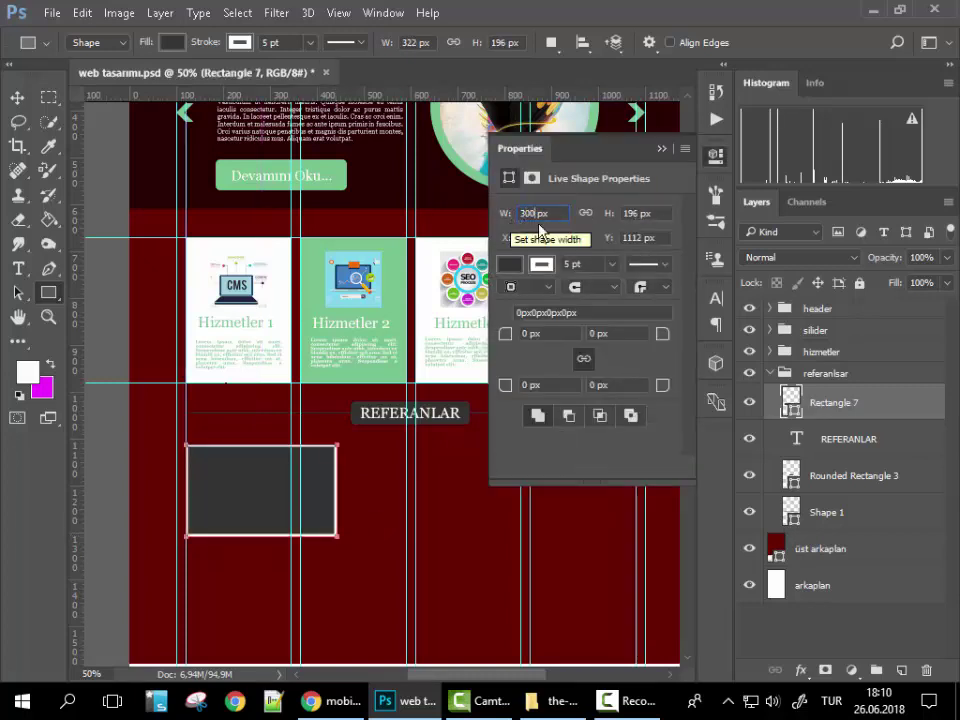
click(632, 212)
text(200)
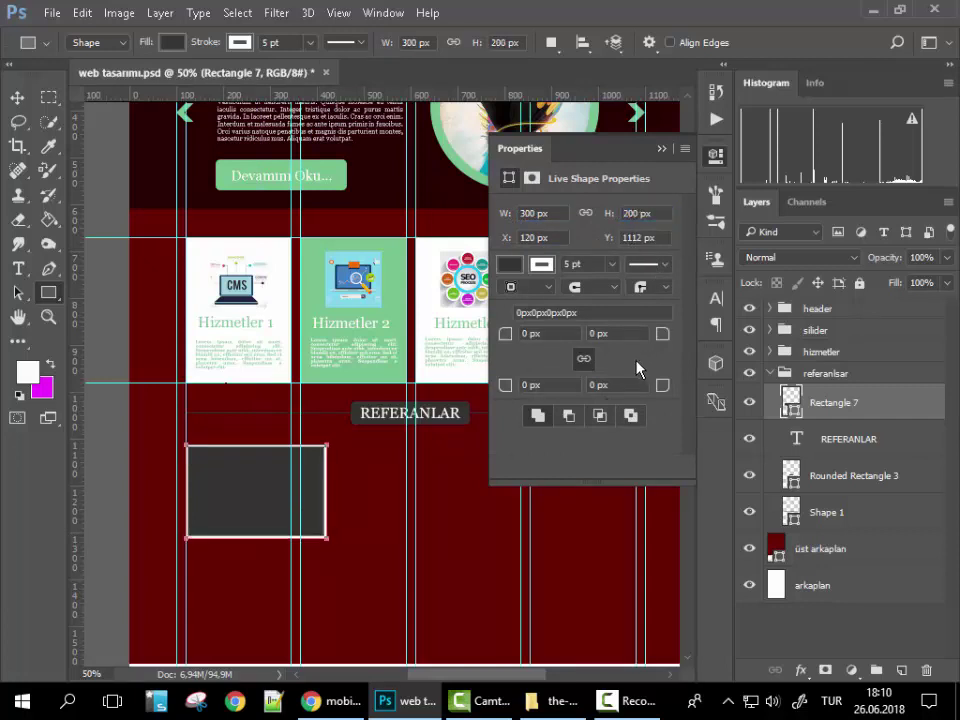
click(16, 96)
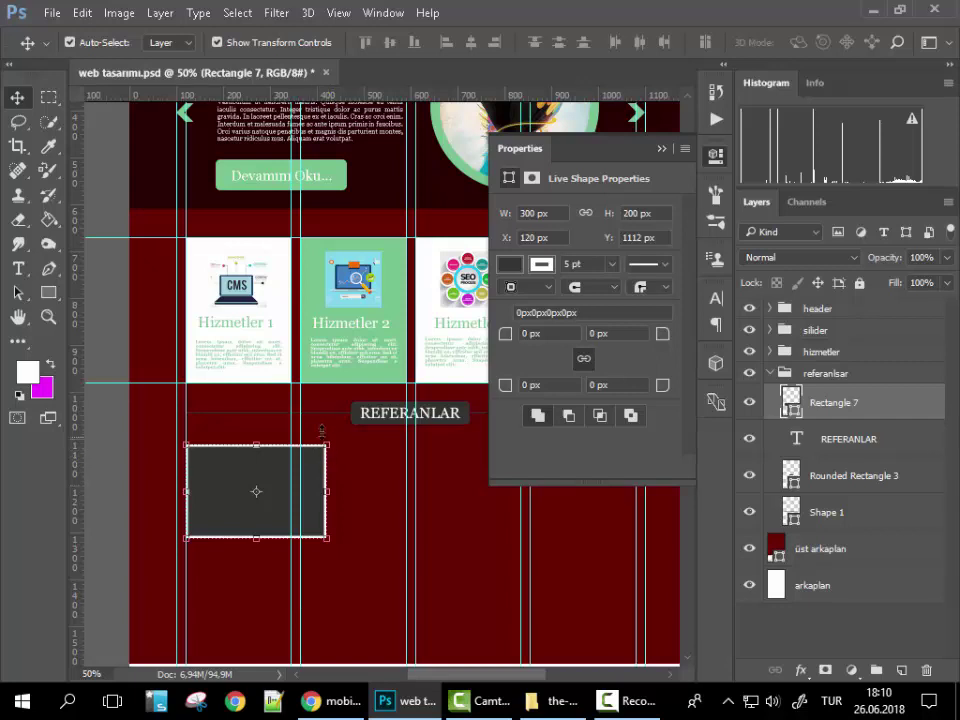
key(ctrl)
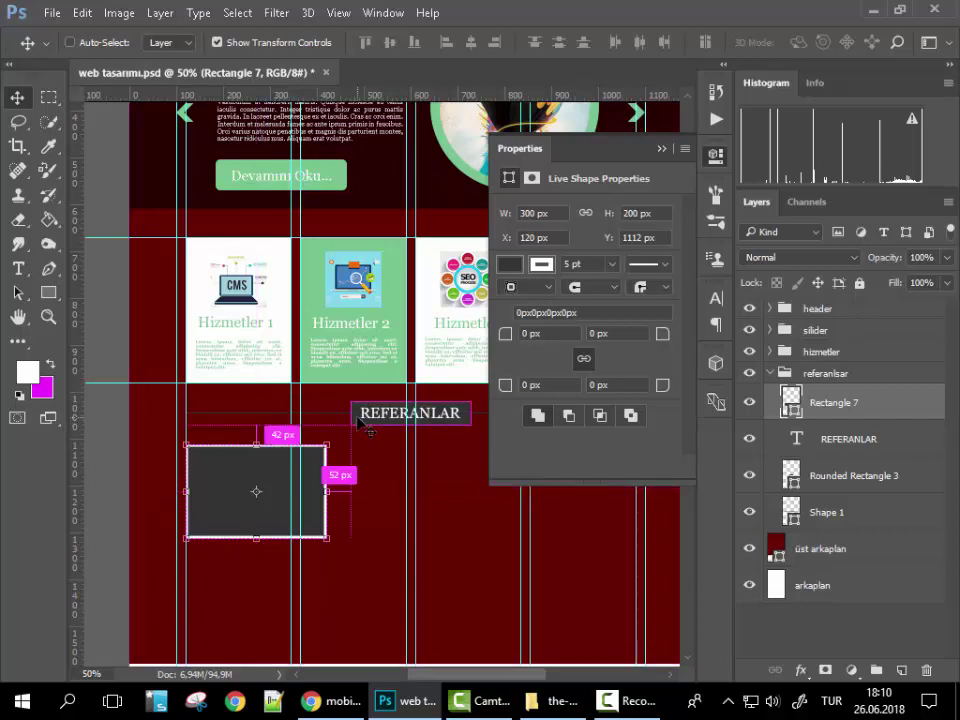
key(Up)
key(Up)
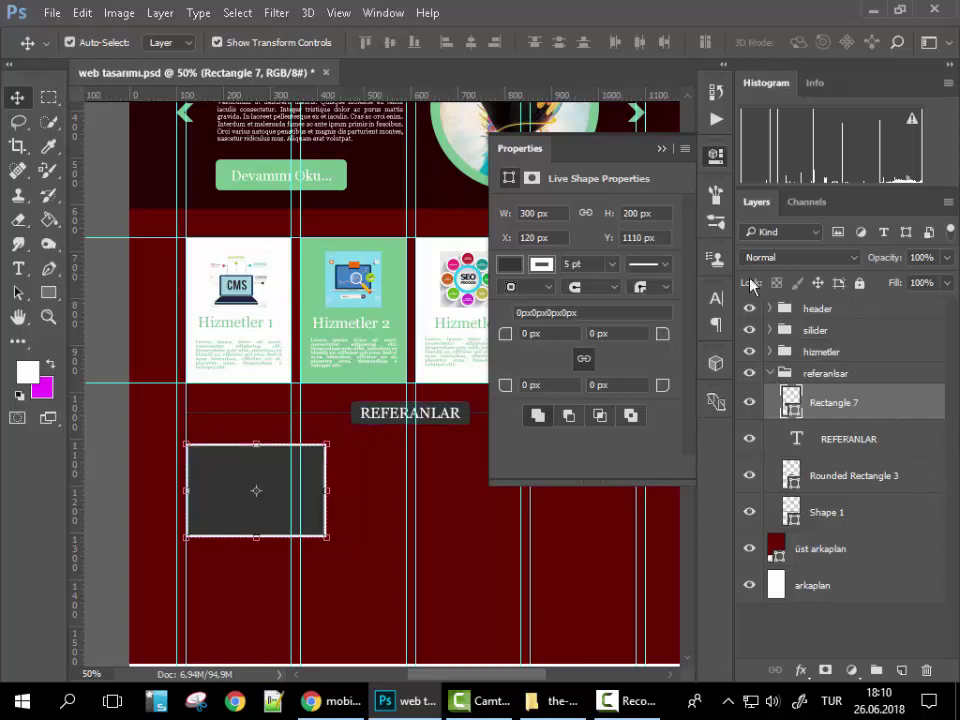
Duplicate the first reference box and place the copy 30 px to its right.
click(661, 150)
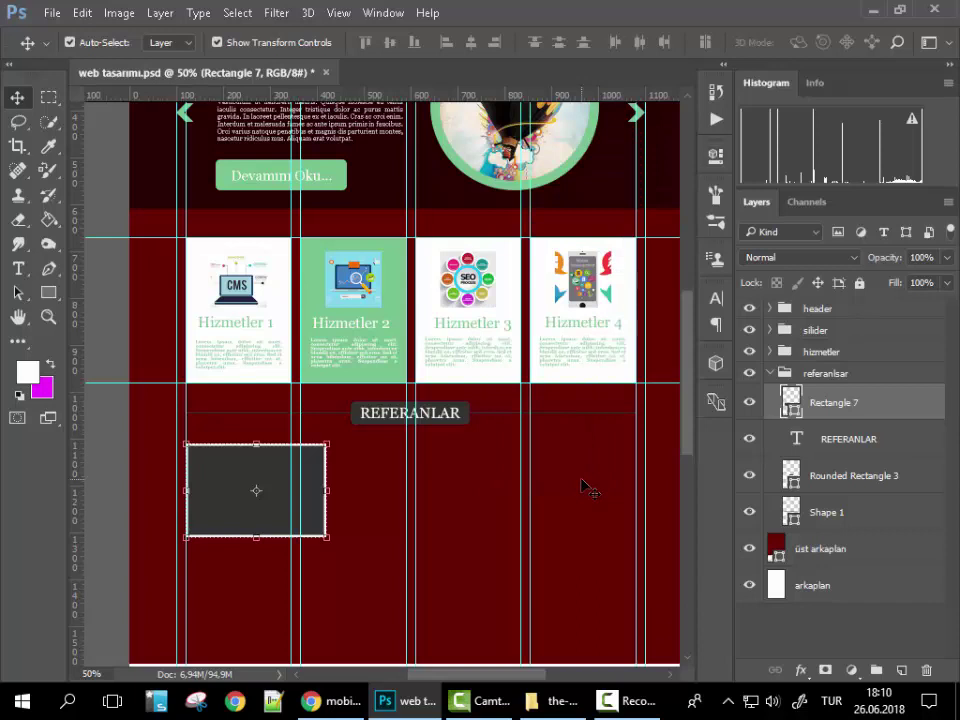
key(ctrl+j)
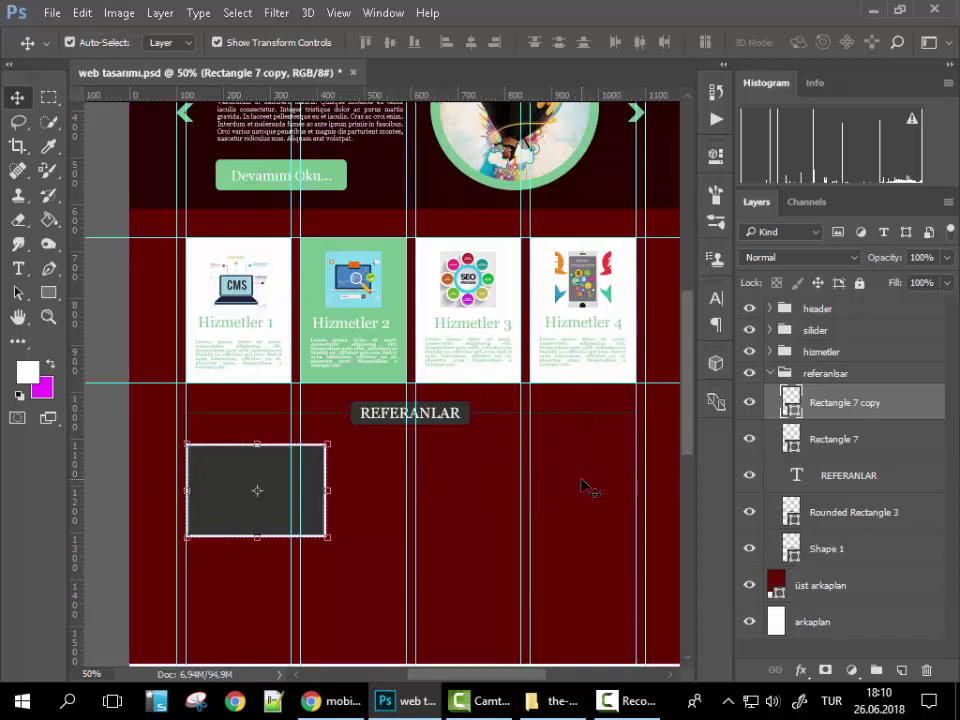
key(Right)
key(Right)
key(Right)
key(Right)
key(Right)
key(Right)
key(Right)
key(Right)
key(Right)
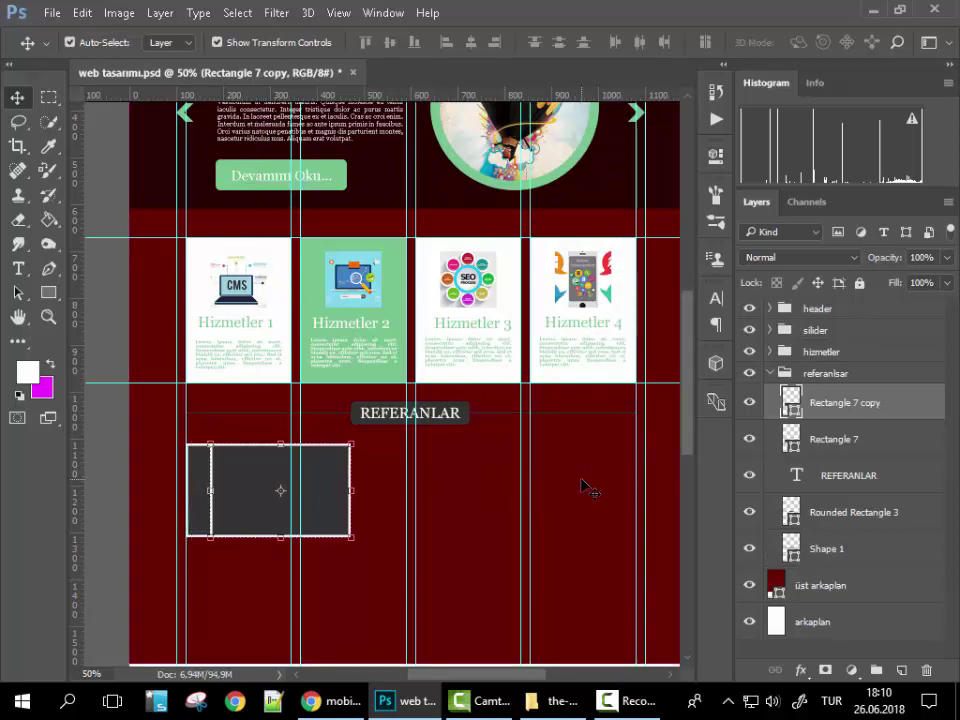
key(Right)
key(Right)
key(Right)
key(Right)
key(Right)
key(Right)
key(Right)
key(Right)
key(Right)
key(Right)
key(Right)
key(Right)
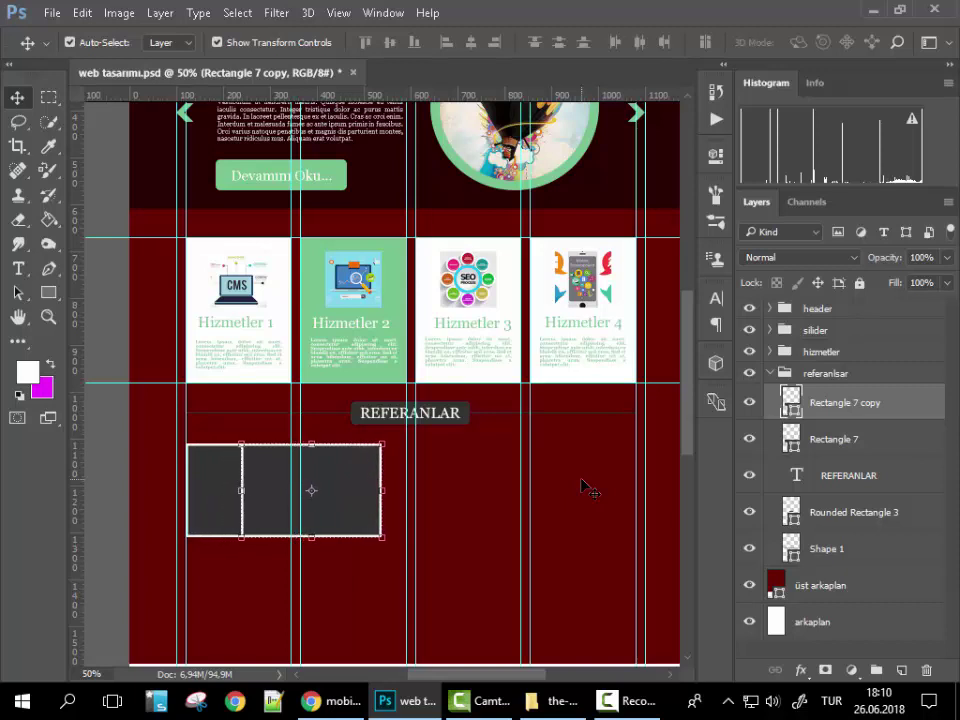
key(Right)
key(Right)
key(Right)
key(Right)
key(Right)
key(Right)
key(Right)
key(Right)
key(Right)
key(Right)
key(Right)
key(Right)
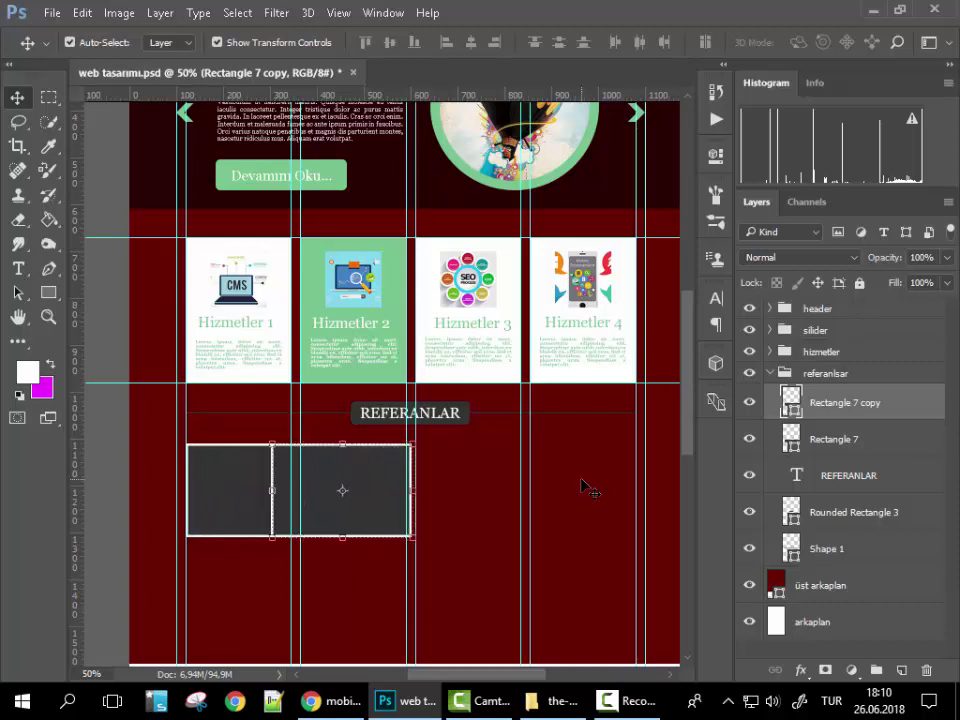
key(Right)
key(Right)
key(Right)
key(Right)
key(Right)
key(Right)
key(Right)
key(Right)
key(Right)
key(Right)
key(Right)
key(Right)
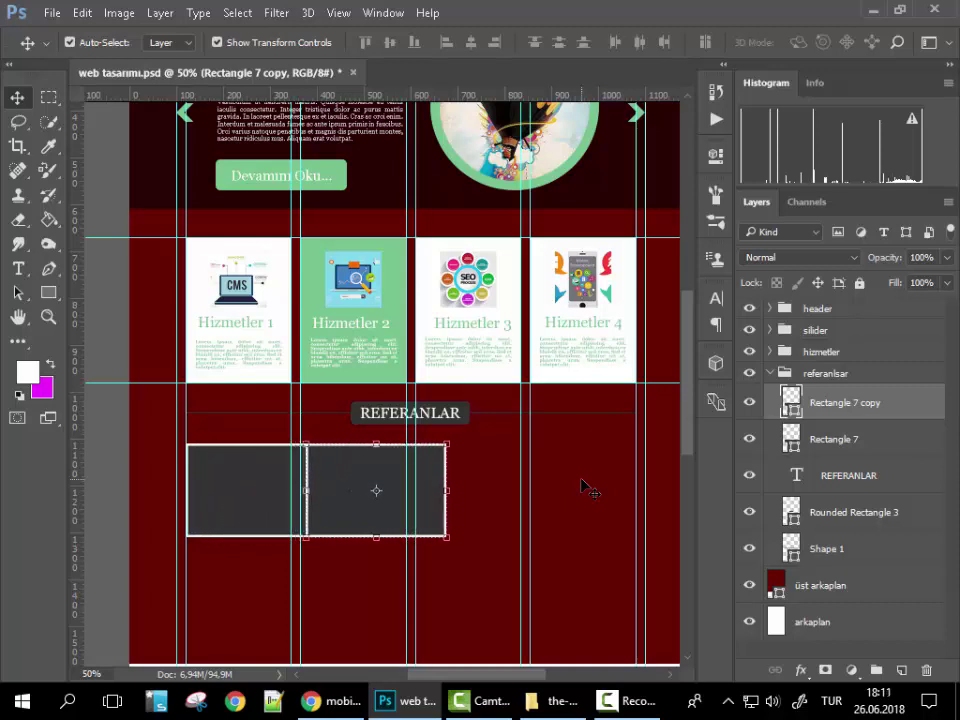
key(Right)
key(Right)
key(Right)
key(Right)
key(Right)
key(Right)
key(Right)
key(Right)
key(Right)
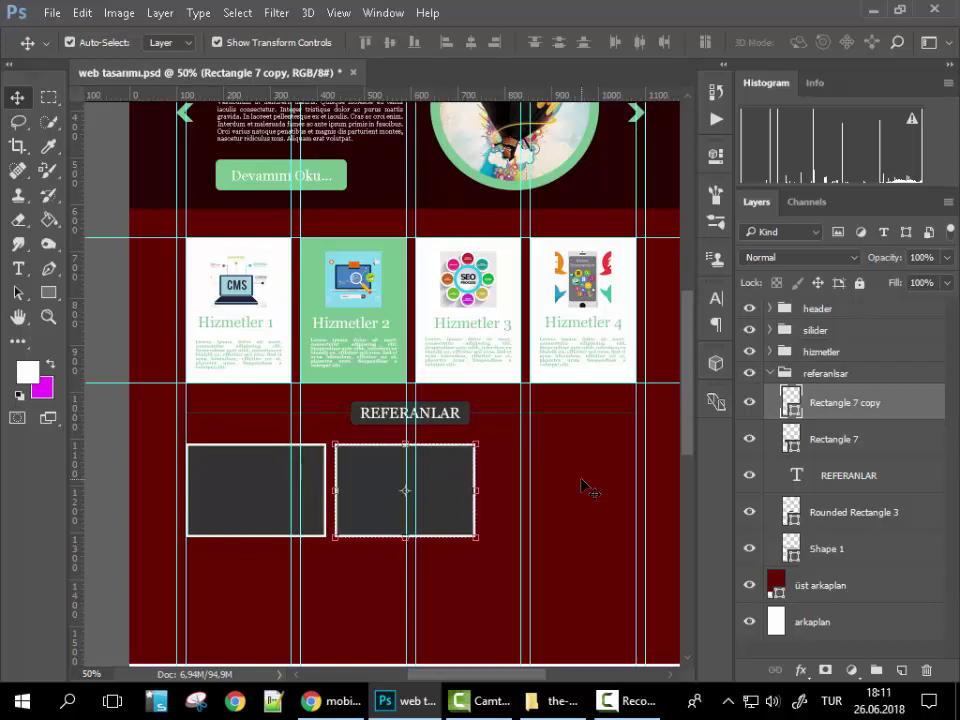
key(ctrl)
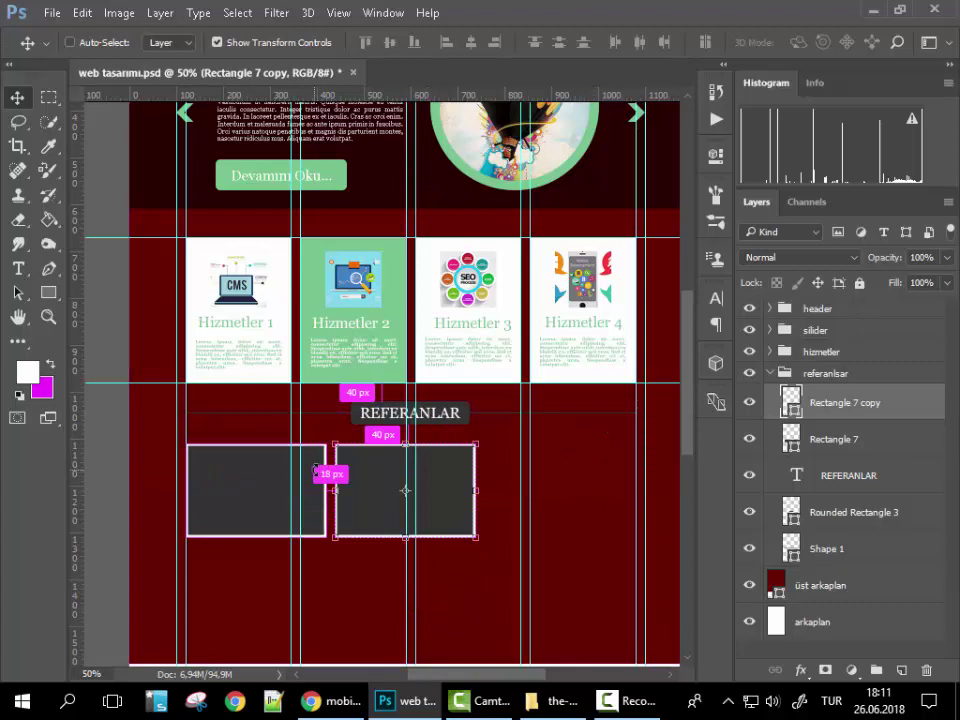
key(Right)
key(Right)
key(Right)
key(Right)
key(Right)
key(Right)
key(Right)
key(Right)
key(Right)
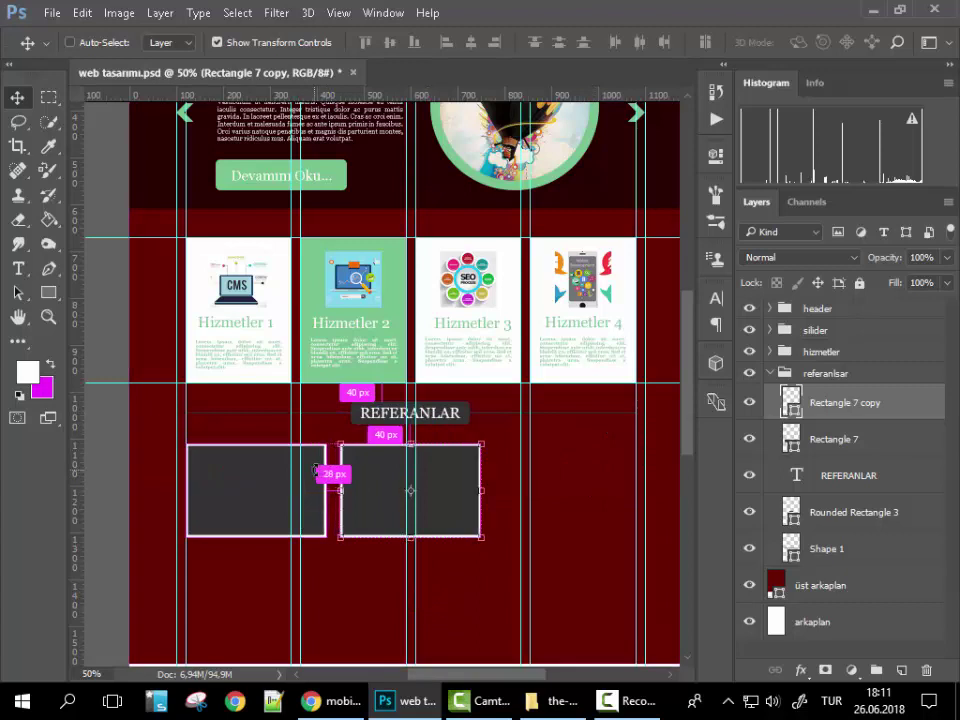
key(Right)
key(Right)
key(Right)
Duplicate the second box and place the third copy 30 px to its right.
key(ctrl+j)
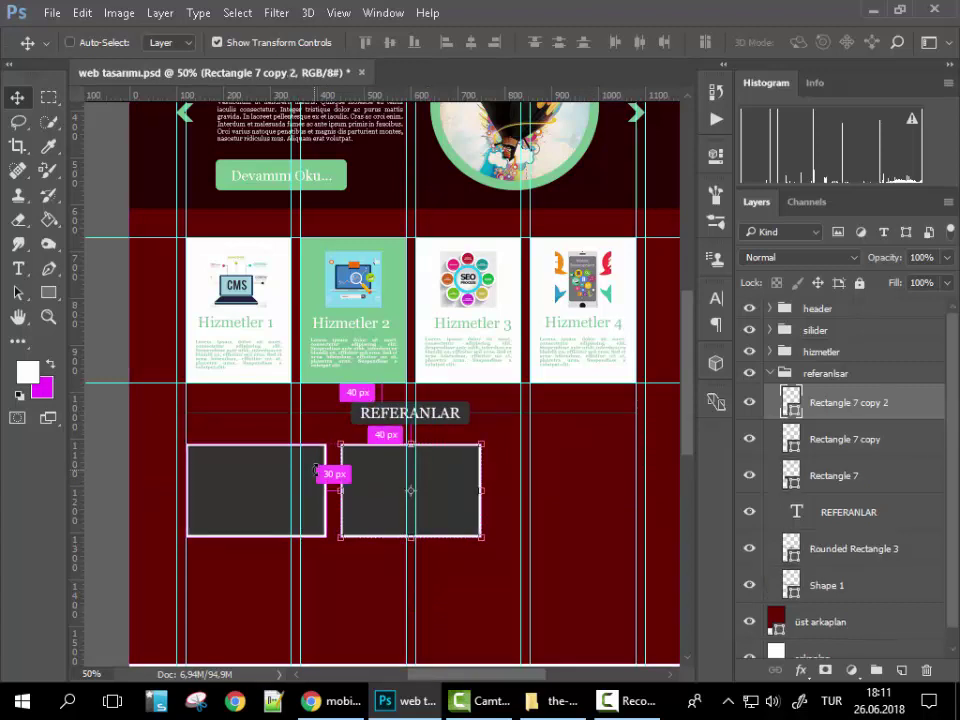
key(Right)
key(Right)
key(Right)
key(Right)
key(Right)
key(Right)
key(Right)
key(Right)
key(Right)
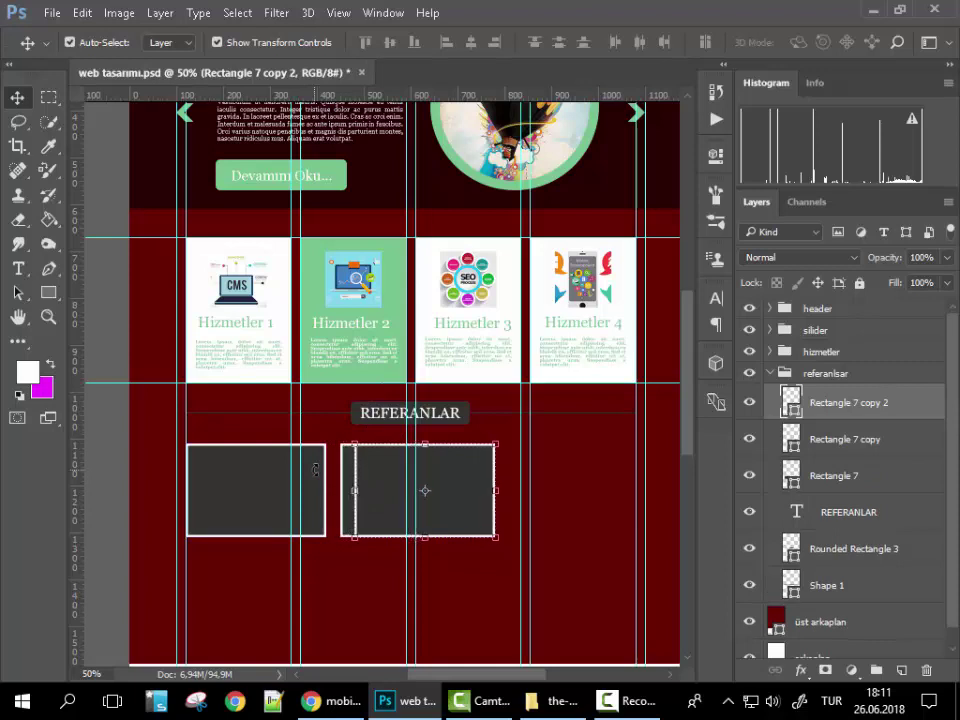
key(Right)
key(Right)
key(Right)
key(Right)
key(Right)
key(Right)
key(Right)
key(Right)
key(Right)
key(Right)
key(Right)
key(Right)
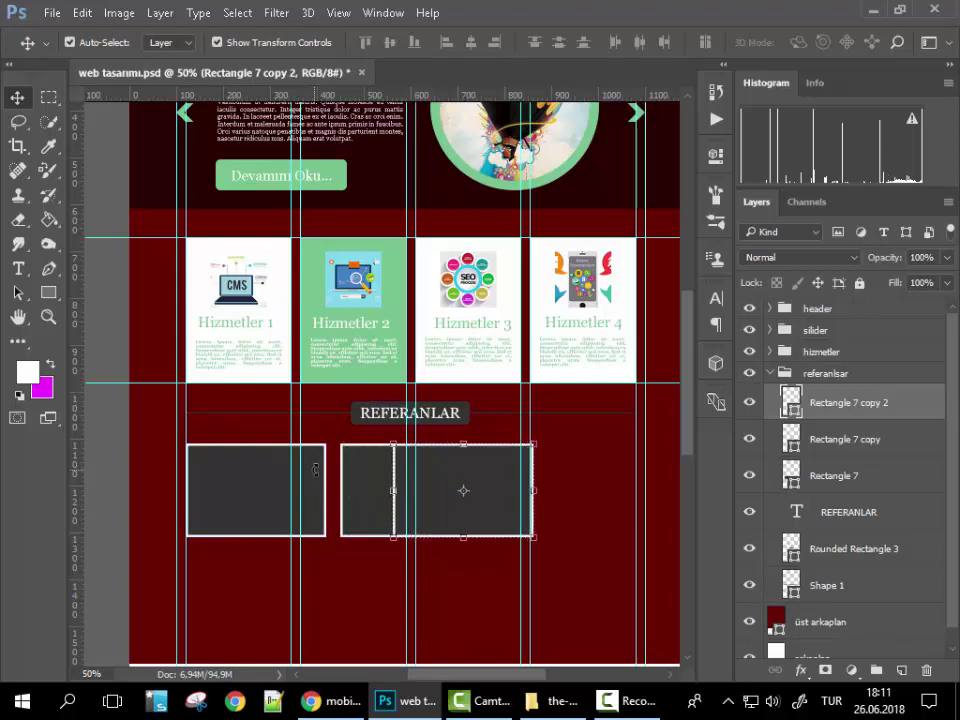
key(Right)
key(Right)
key(Right)
key(Right)
key(Right)
key(Right)
key(Right)
key(Right)
key(Right)
key(Right)
key(Right)
key(Right)
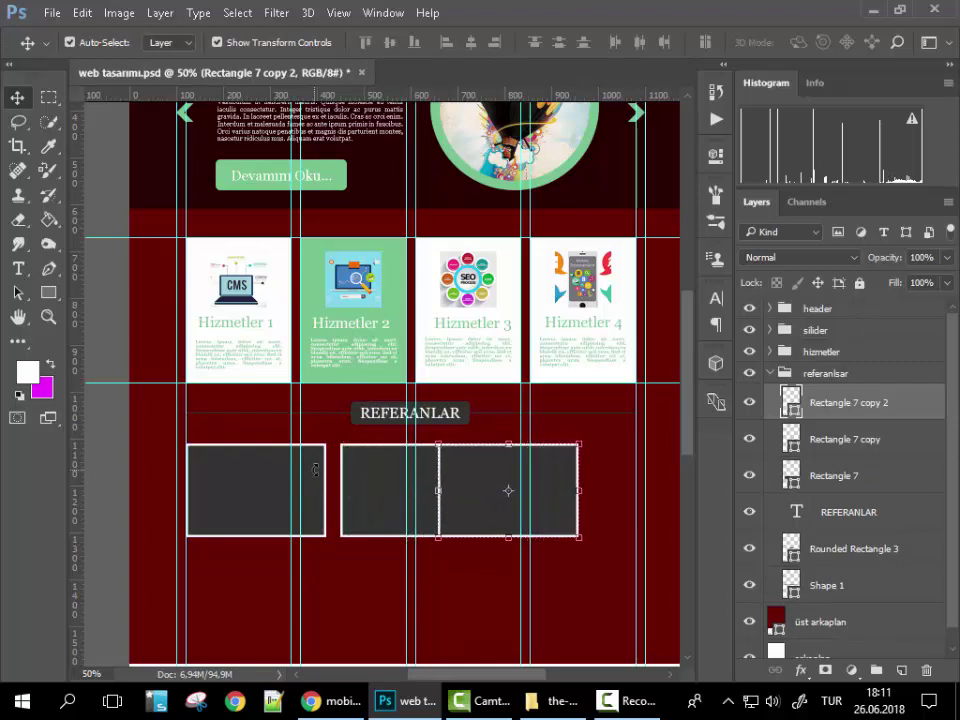
key(Right)
key(Right)
key(Right)
key(Right)
key(Right)
key(Right)
key(Right)
key(Right)
key(Right)
key(Right)
key(Right)
key(Right)
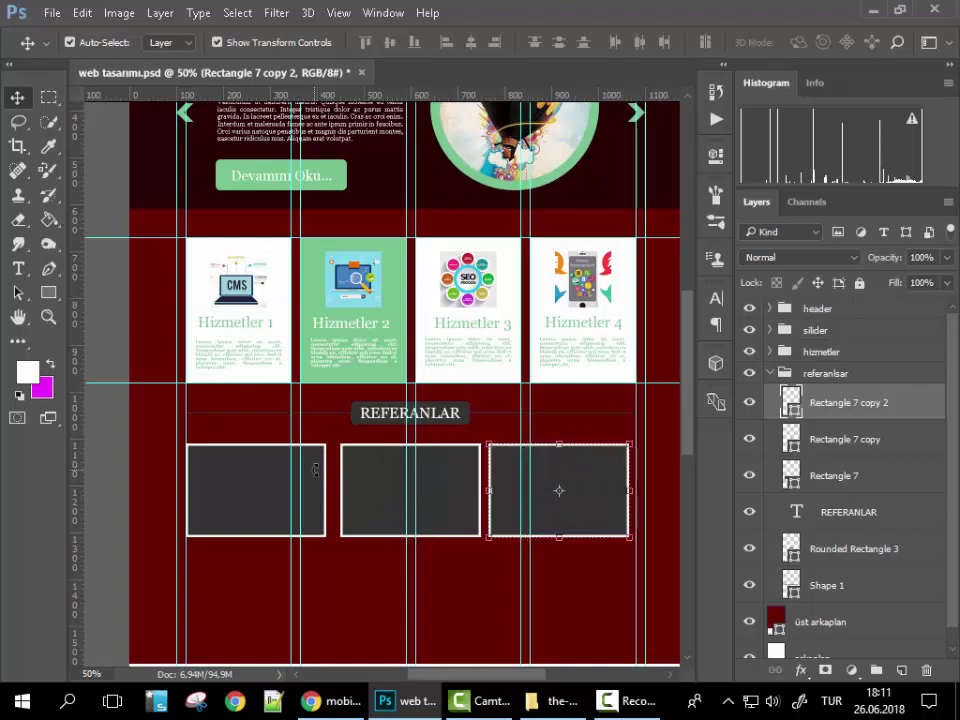
key(Right)
key(Right)
key(Right)
key(Right)
key(Right)
key(Right)
key(Right)
key(Right)
key(Right)
key(Right)
key(Right)
key(Right)
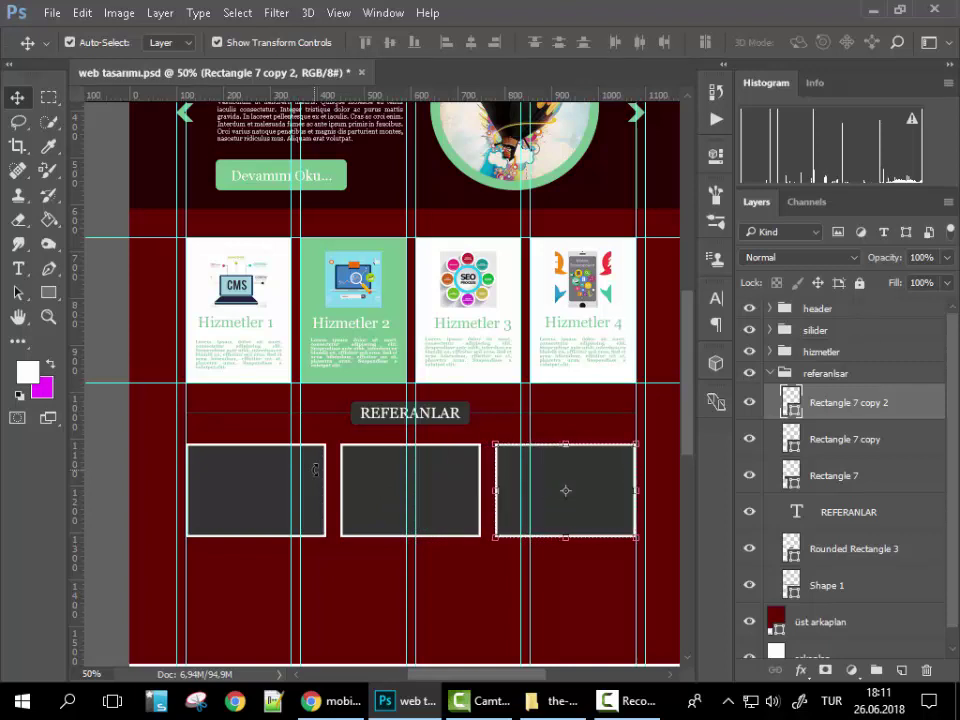
key(ctrl)
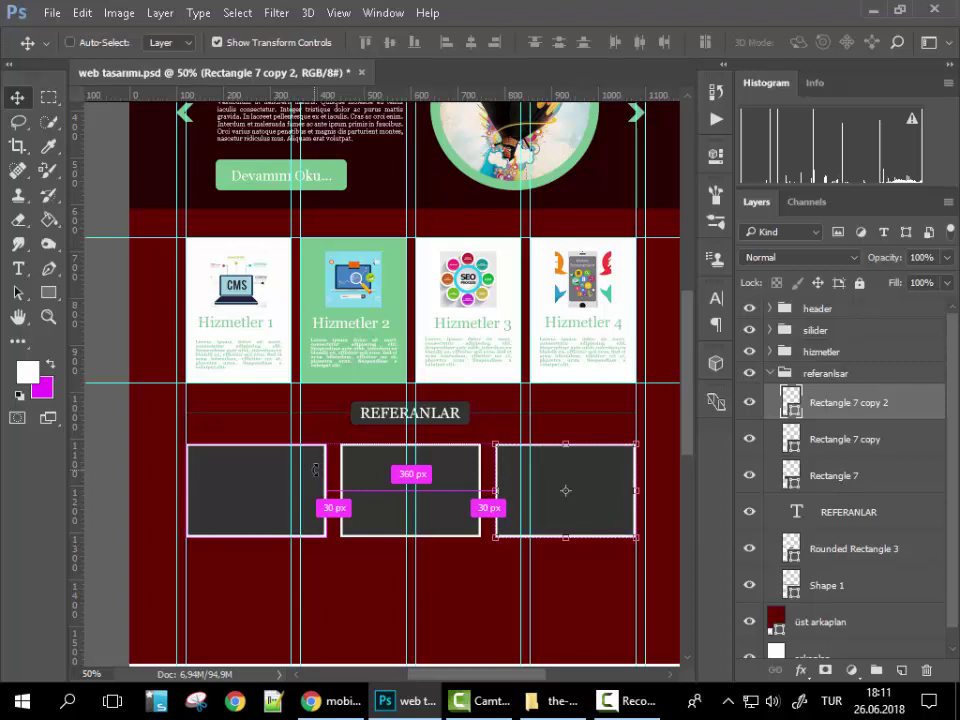
scroll(491, 553, down, 1)
scroll(487, 566, down, 1)
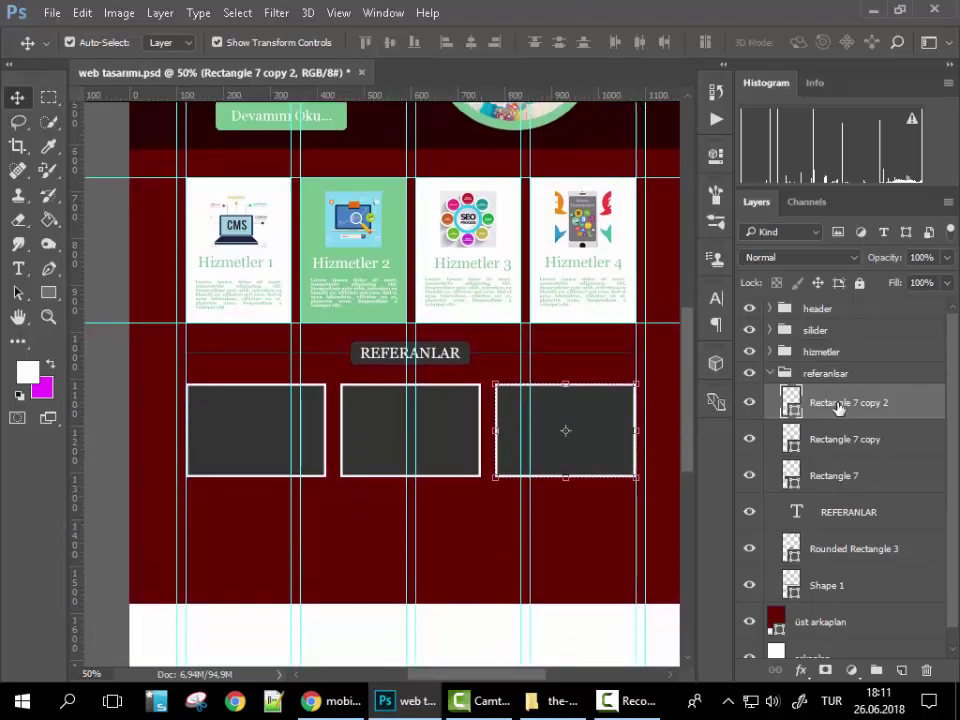
Duplicate the three boxes and move the copies down into a second row 30 px below.
shift+click(847, 478)
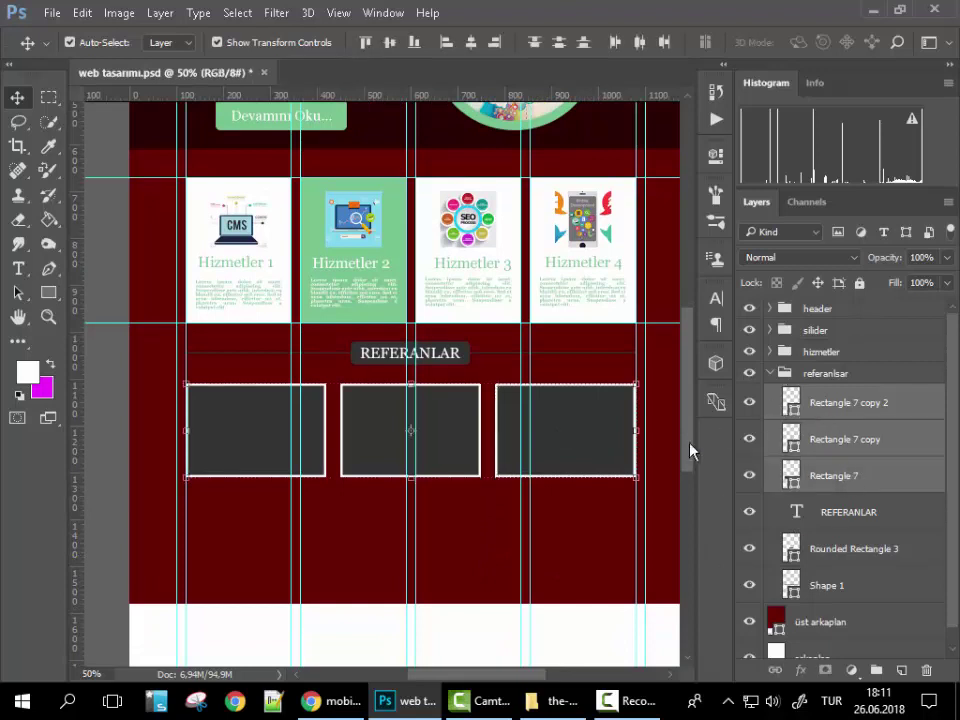
key(ctrl+j)
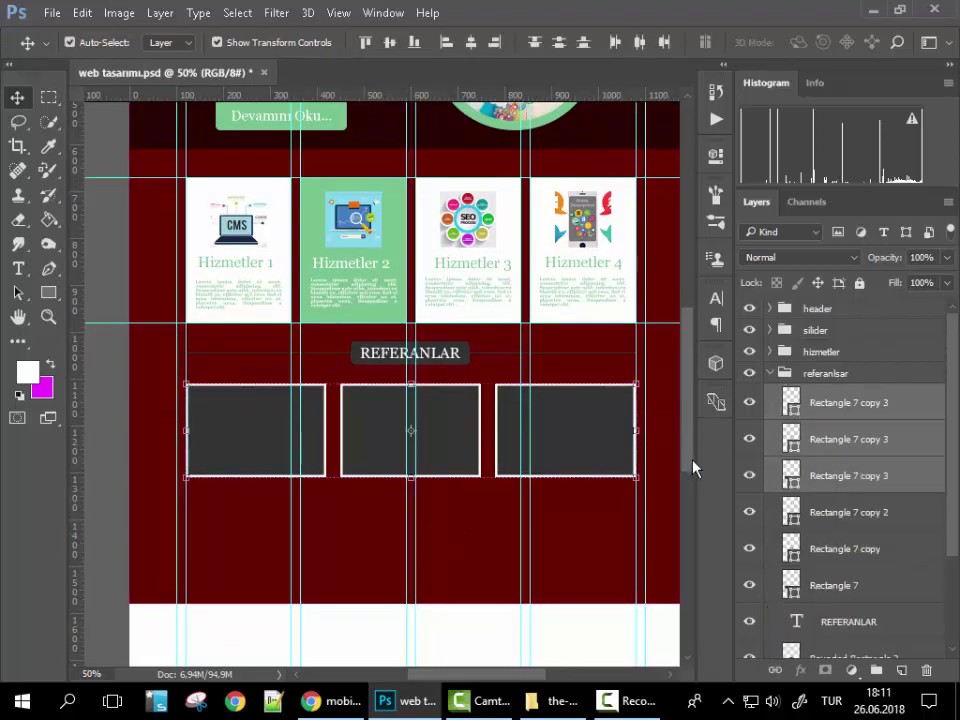
key(Down)
key(Down)
key(Down)
key(Down)
key(Down)
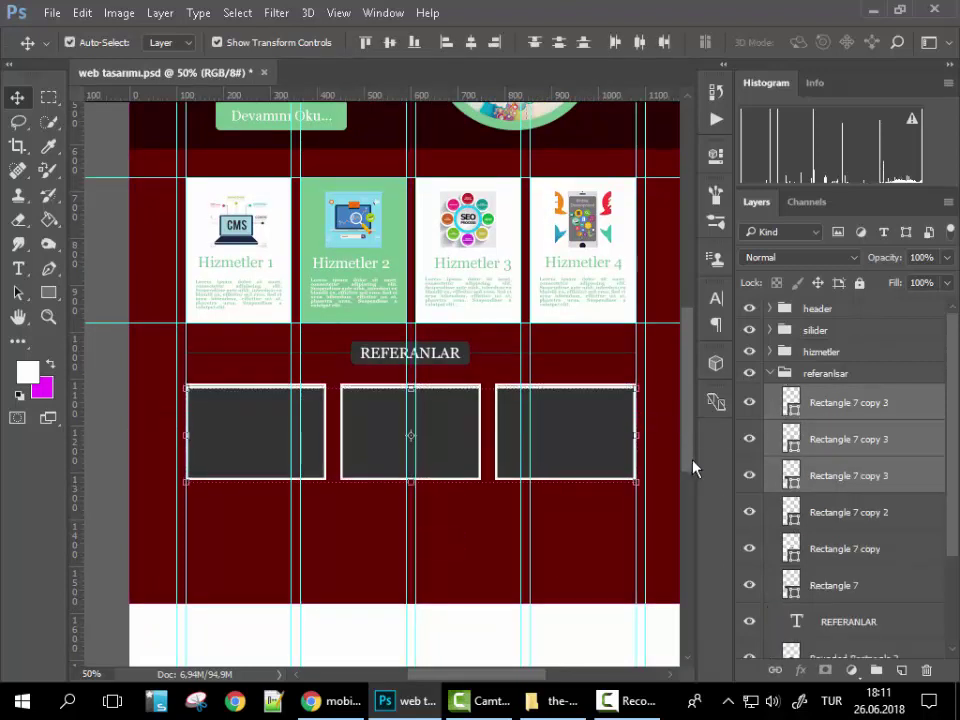
key(Down)
key(Down)
key(Down)
key(Down)
key(Down)
key(Down)
key(Down)
key(Down)
key(Down)
key(Down)
key(Down)
key(Down)
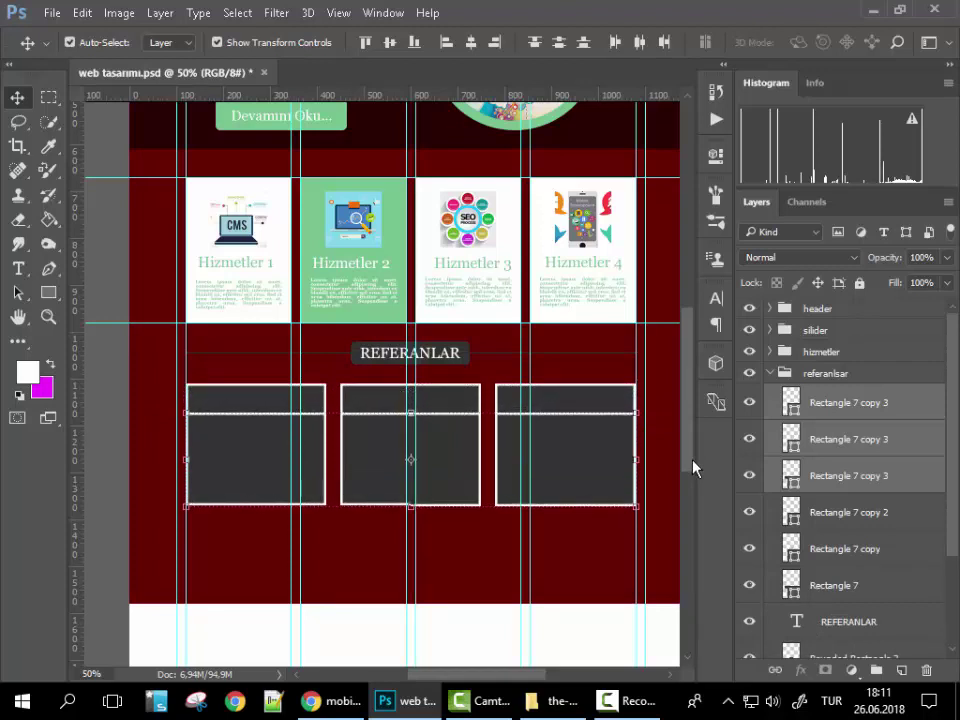
key(Down)
key(Down)
key(Down)
key(Down)
key(Down)
key(Down)
key(Down)
key(Down)
key(Down)
key(Down)
key(Down)
key(Down)
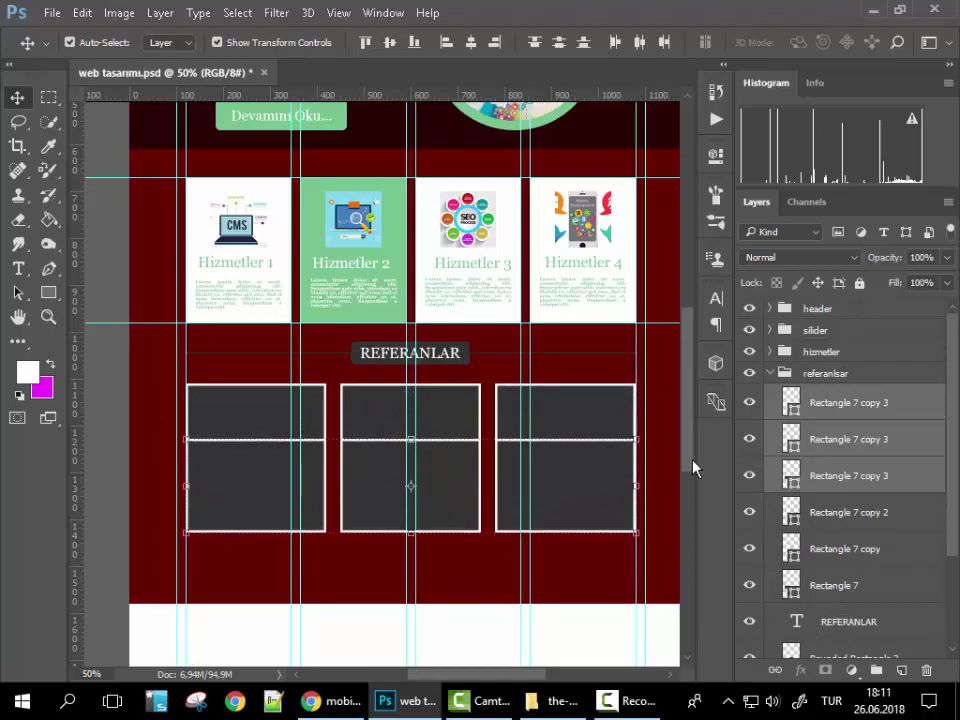
key(Down)
key(Down)
key(Down)
key(Down)
key(Down)
key(Down)
key(Down)
key(Down)
key(Down)
key(Down)
key(Down)
key(Down)
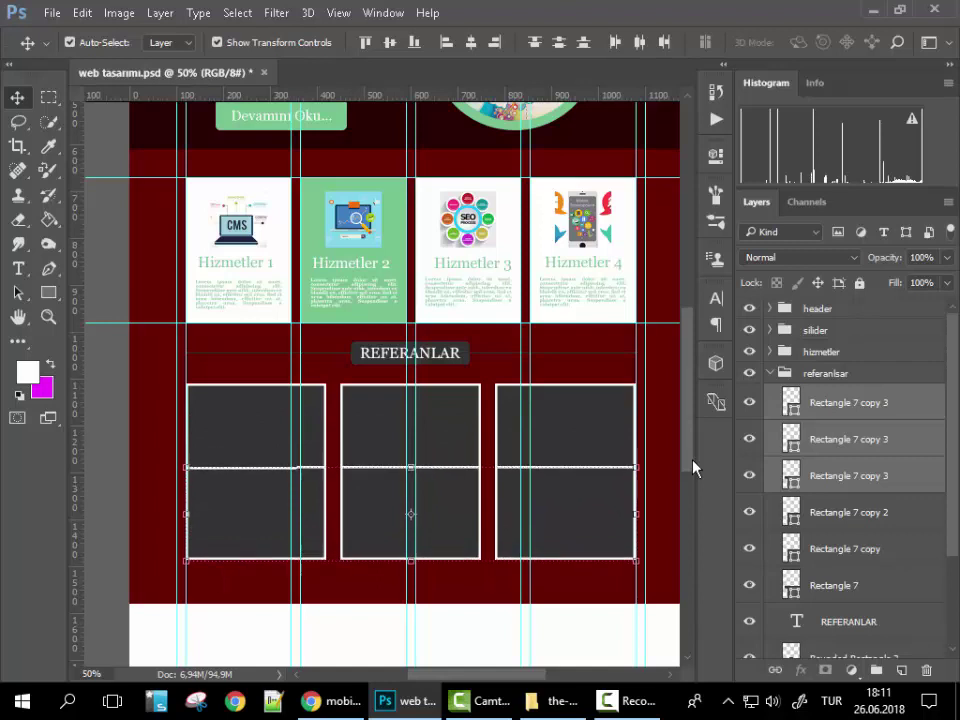
key(Down)
key(Down)
key(Down)
key(Down)
key(Down)
key(Down)
key(Down)
key(Down)
key(Down)
key(Down)
key(Down)
key(Down)
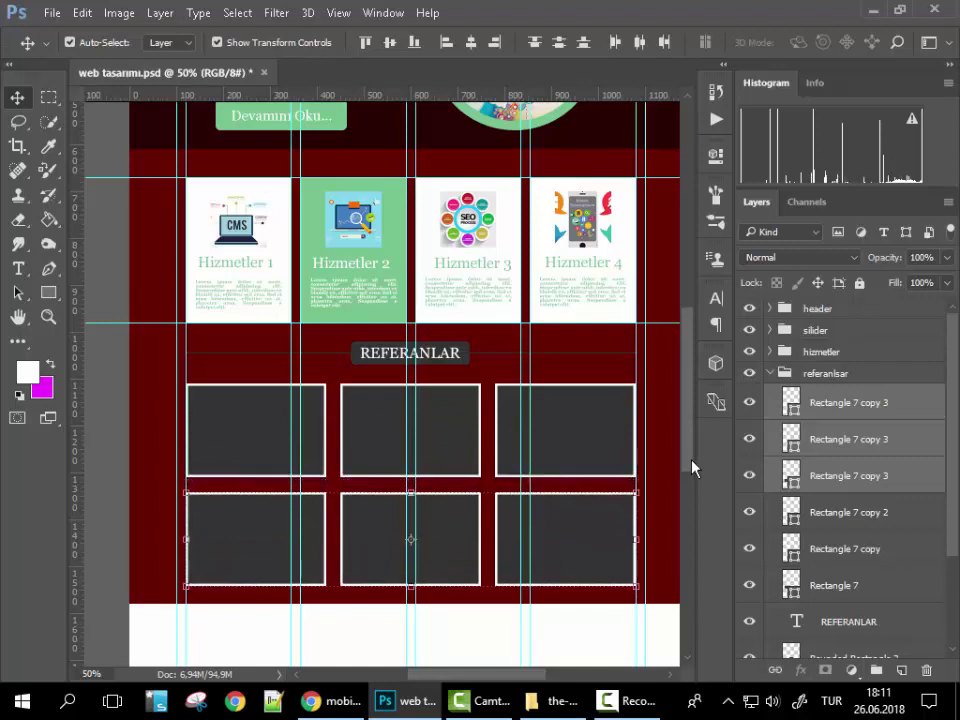
key(ctrl)
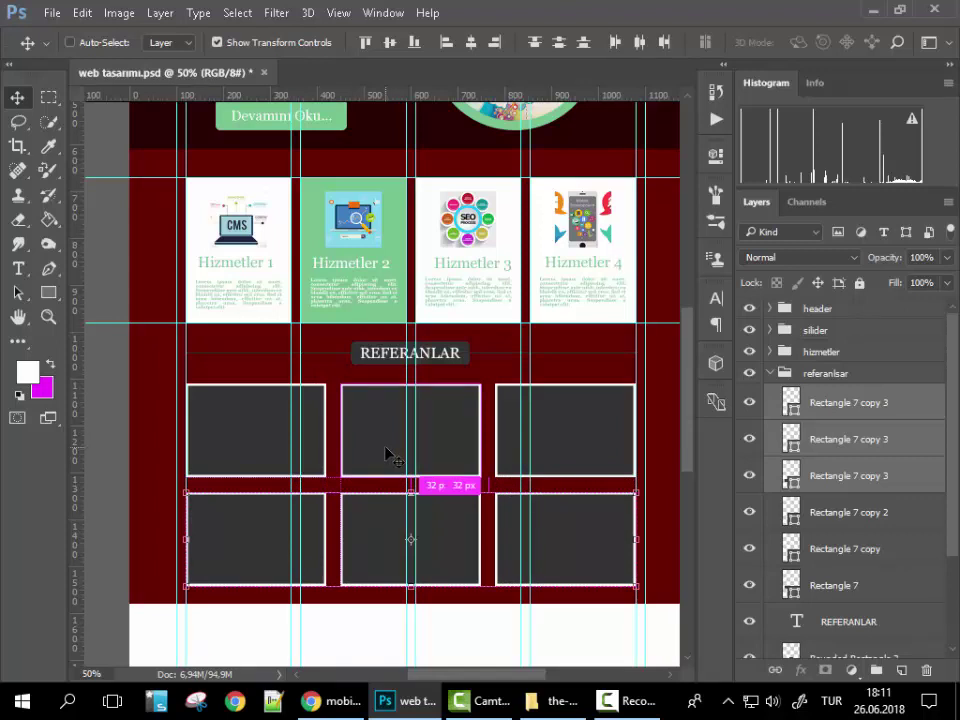
key(Down)
key(Down)
key(Up)
key(Up)
key(Up)
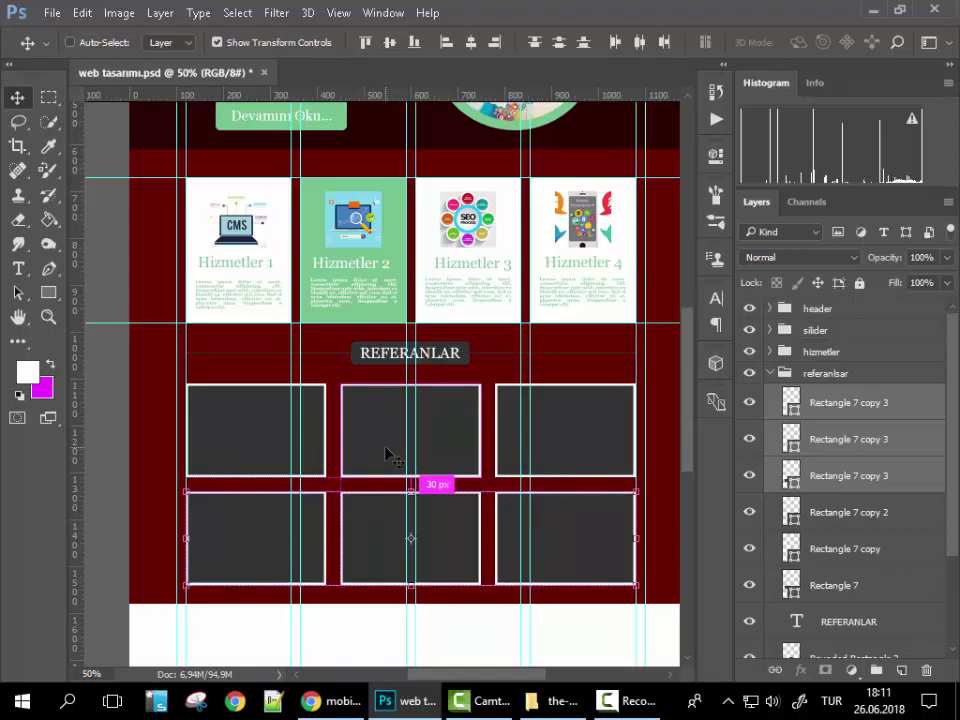
key(ctrl)
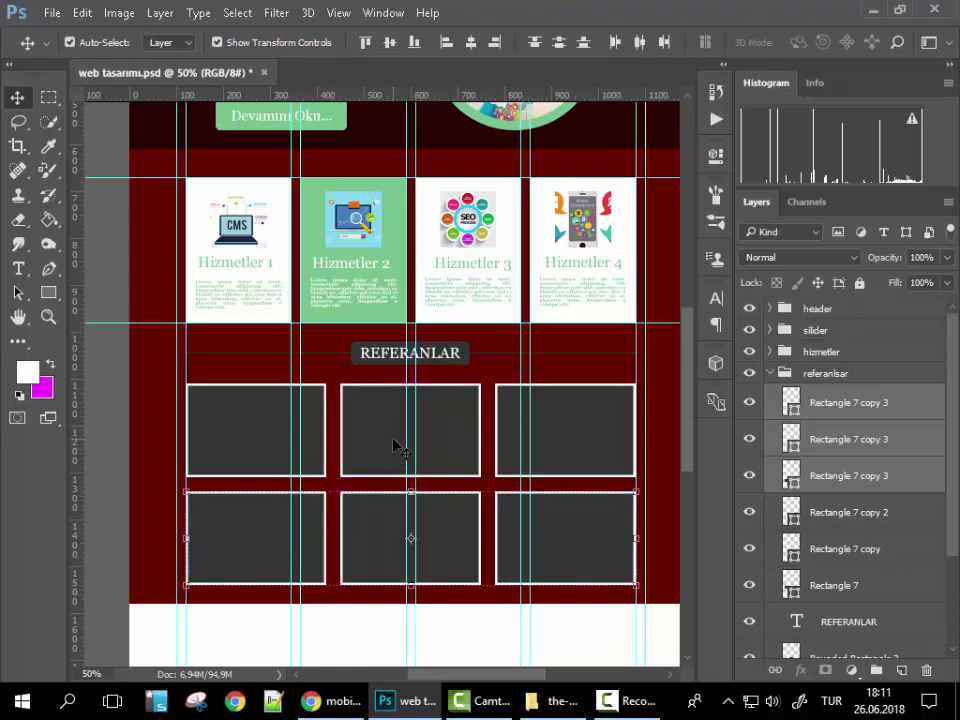
key(ctrl+plus)
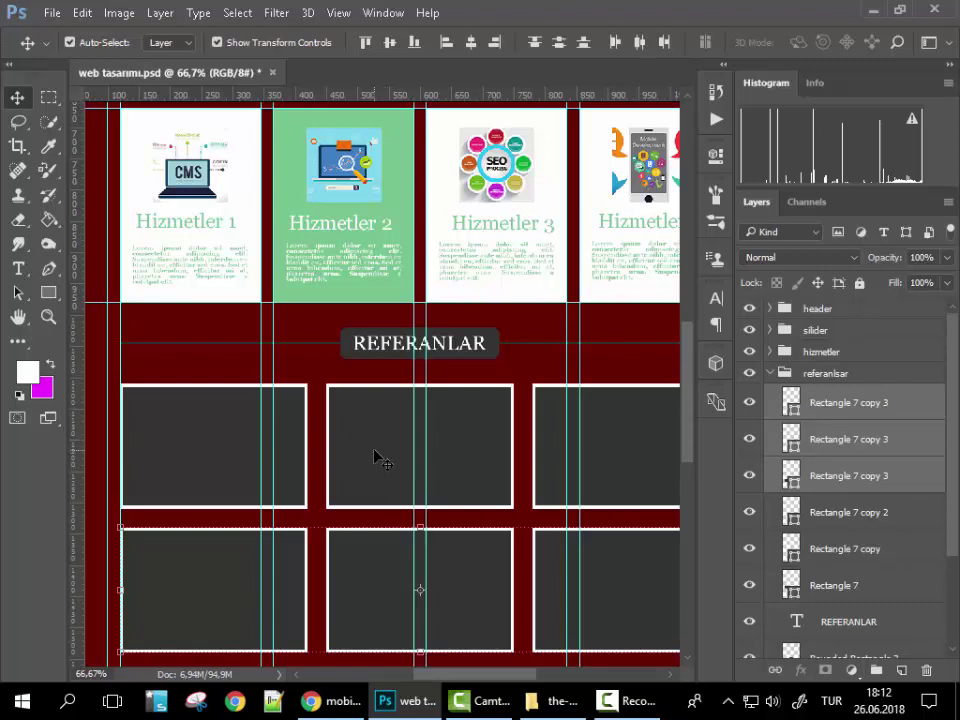
Delete the copied grey boxes and group the remaining Rectangle 7 as group '1'.
key(Delete)
key(Delete)
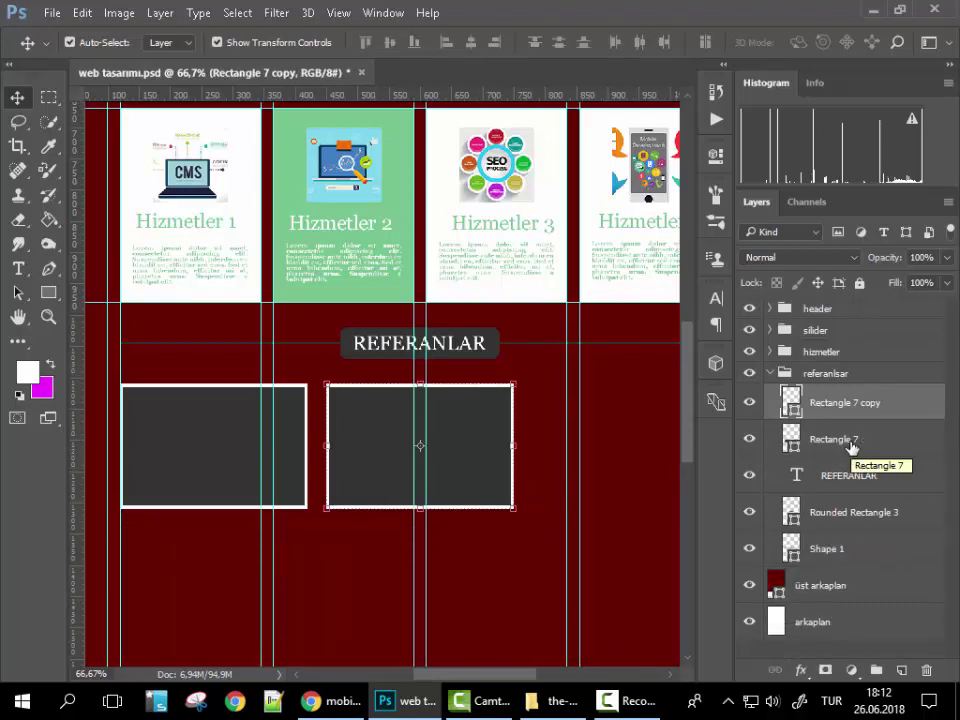
key(Delete)
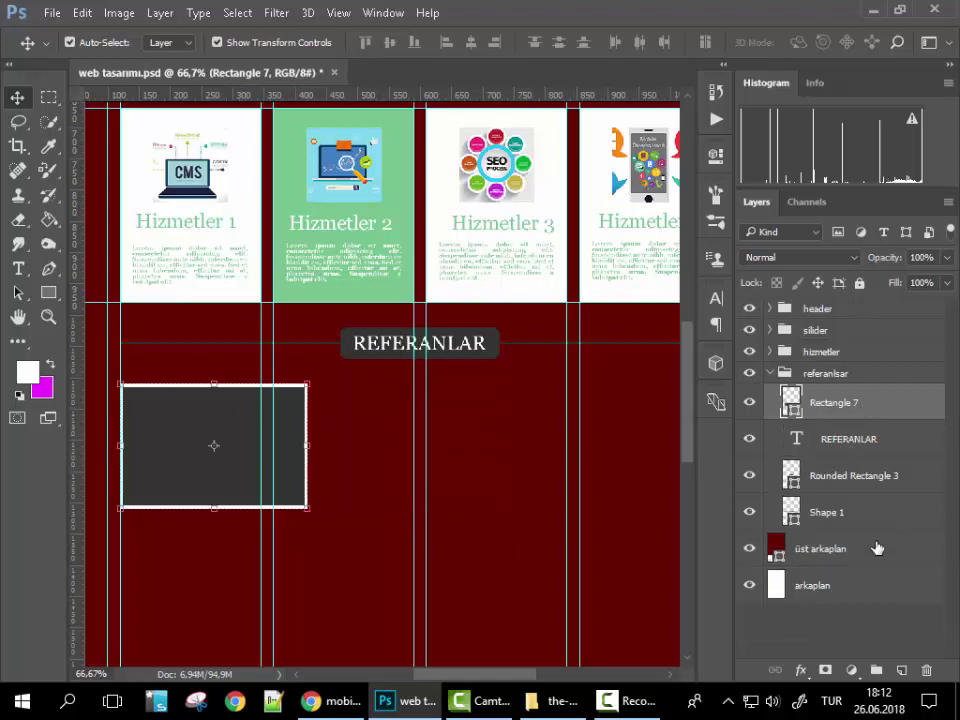
click(876, 670)
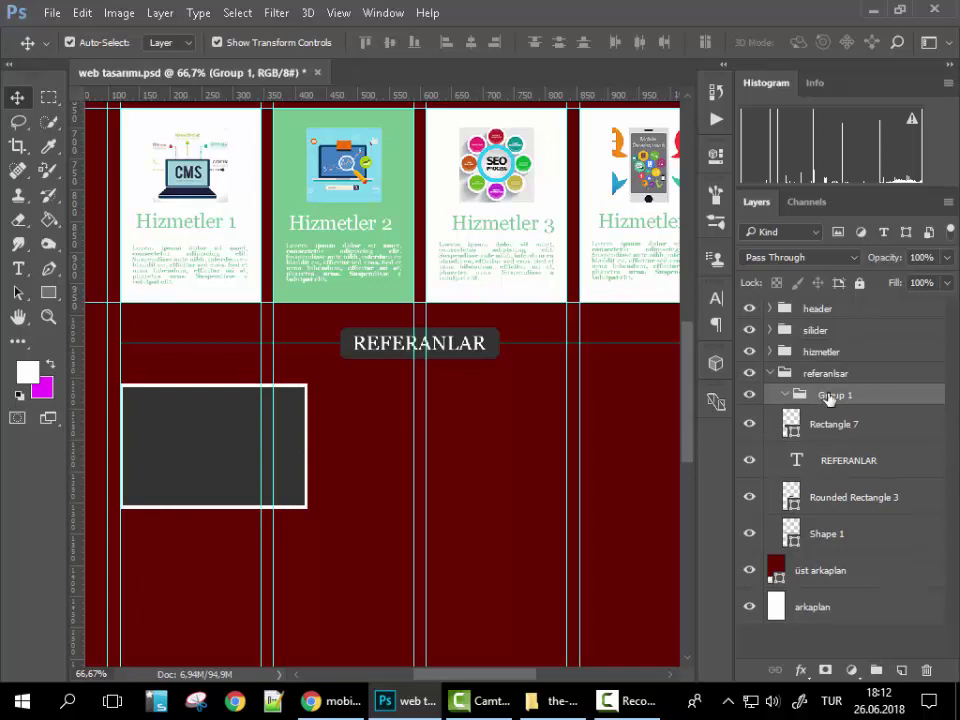
double_click(830, 395)
text(1)
key(Return)
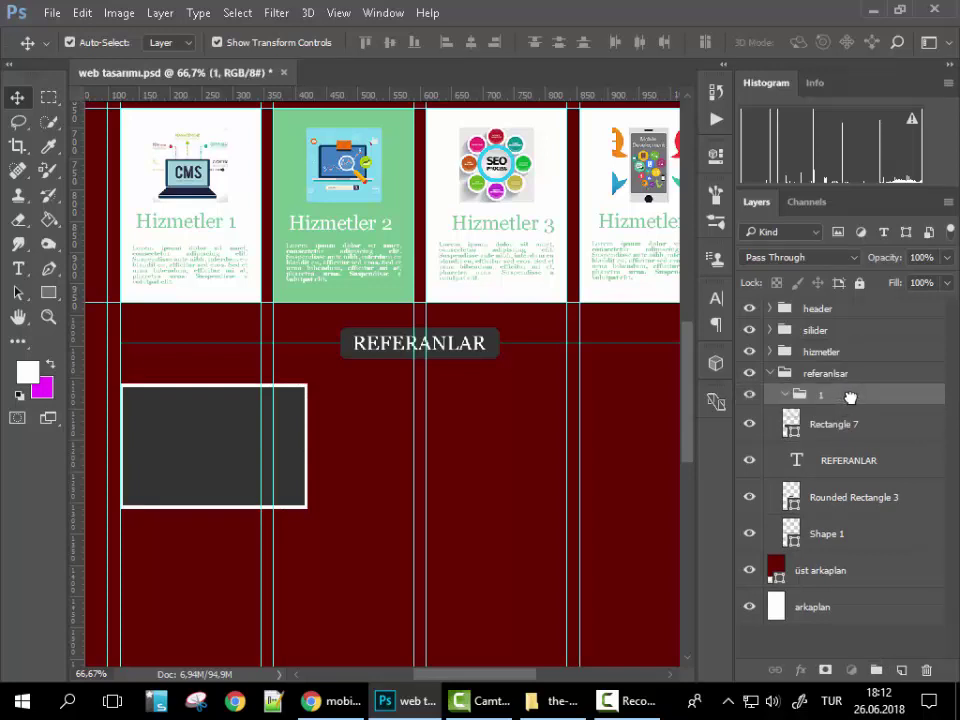
click(850, 426)
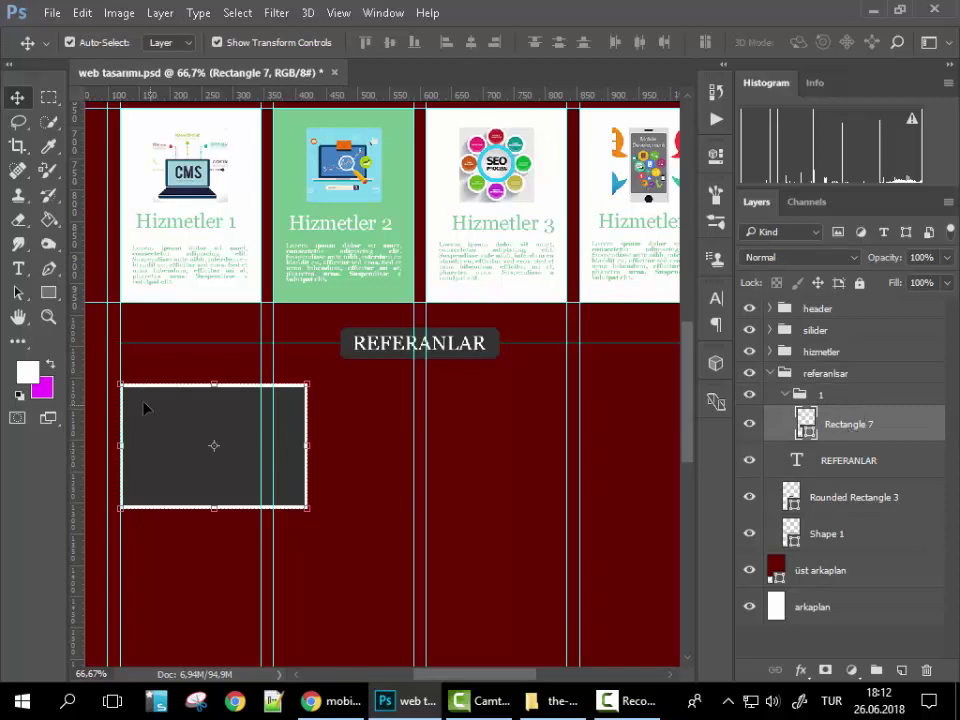
Switch to the Rectangle tool, toggling the outline off and back to white.
click(49, 293)
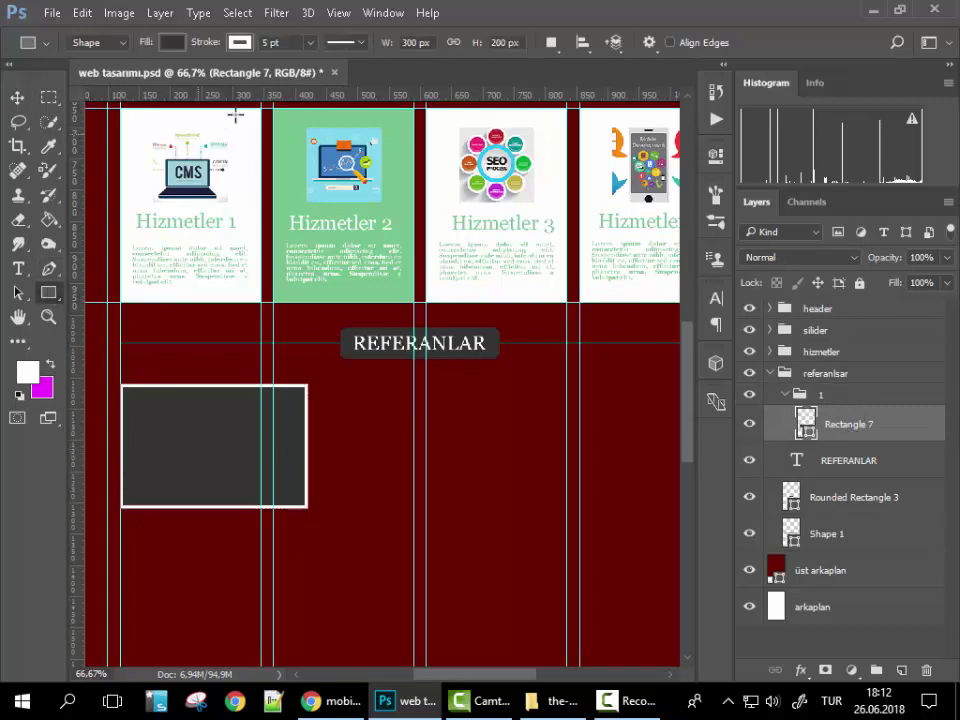
click(239, 42)
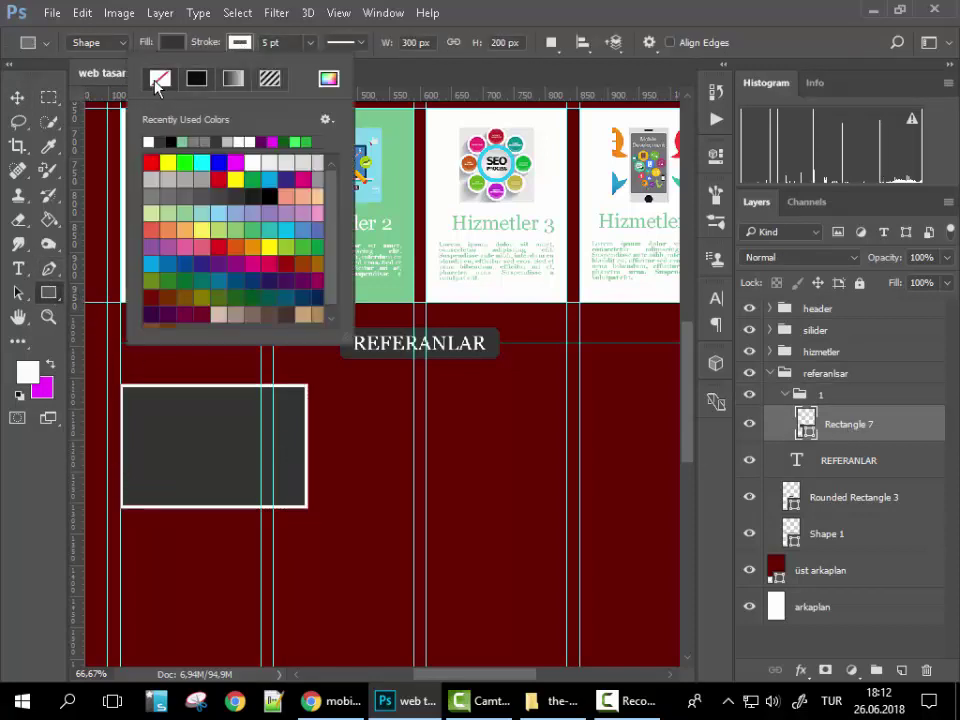
click(160, 78)
click(173, 46)
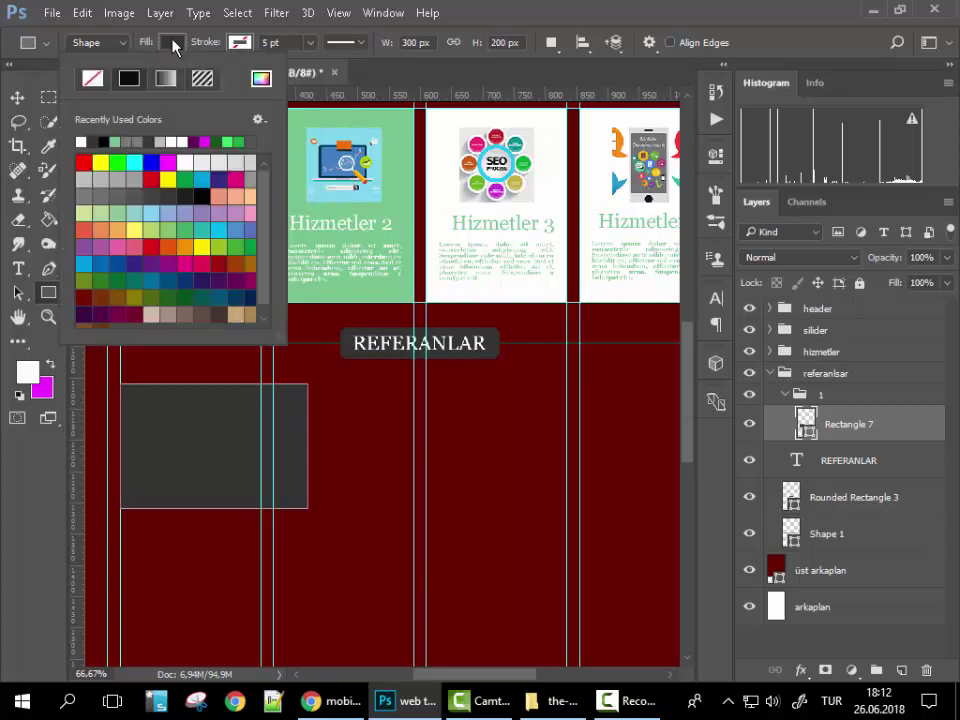
click(235, 43)
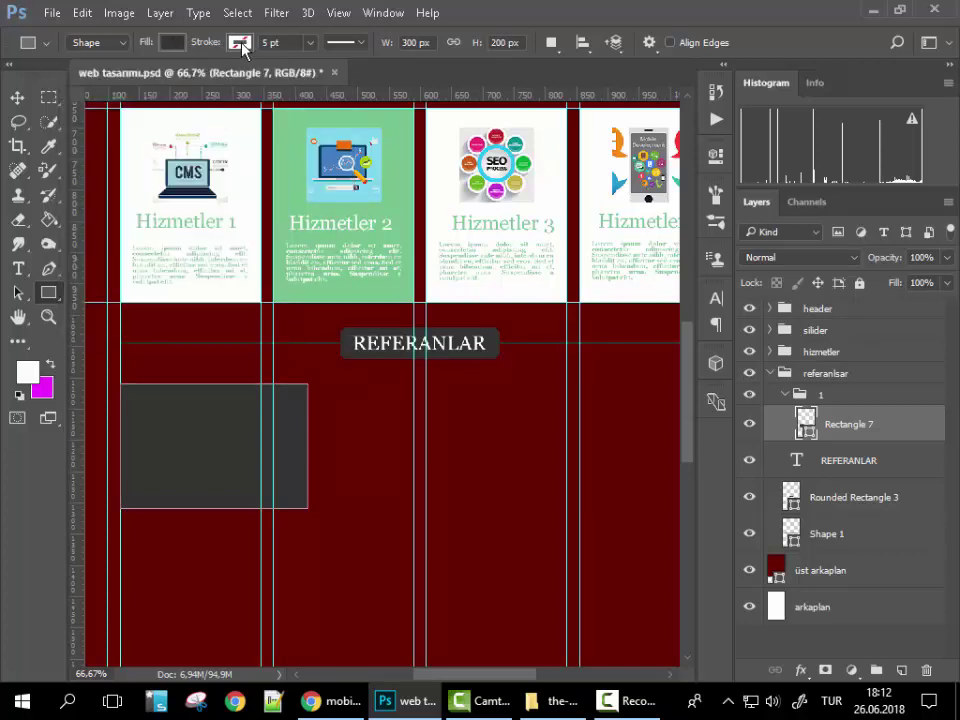
click(152, 140)
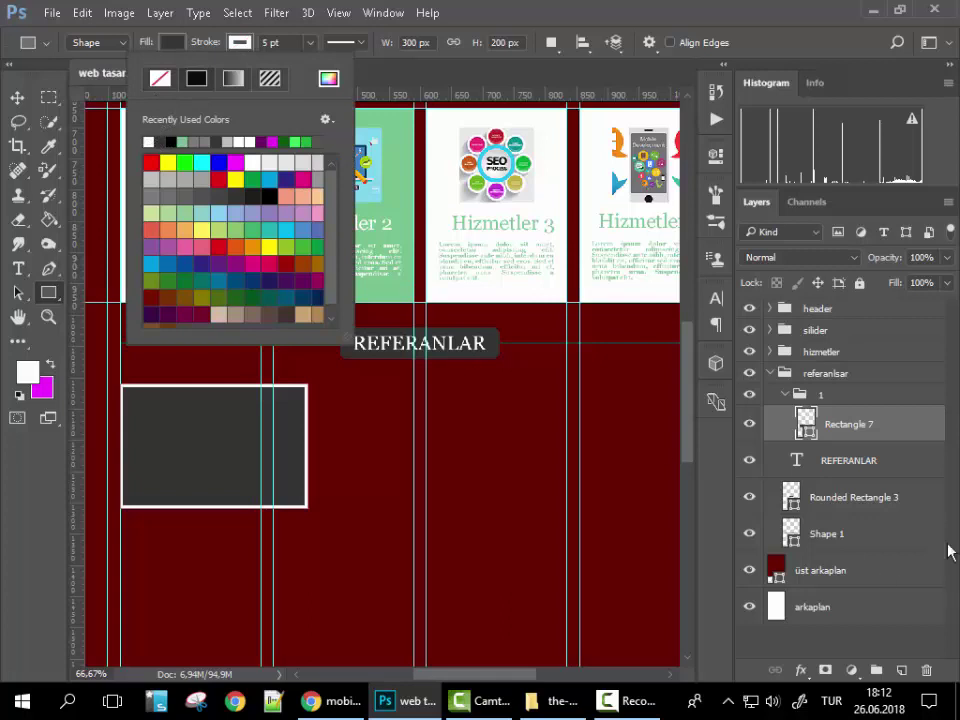
click(950, 551)
On a new layer, draw a thin outline-free bar across the grey box.
click(902, 670)
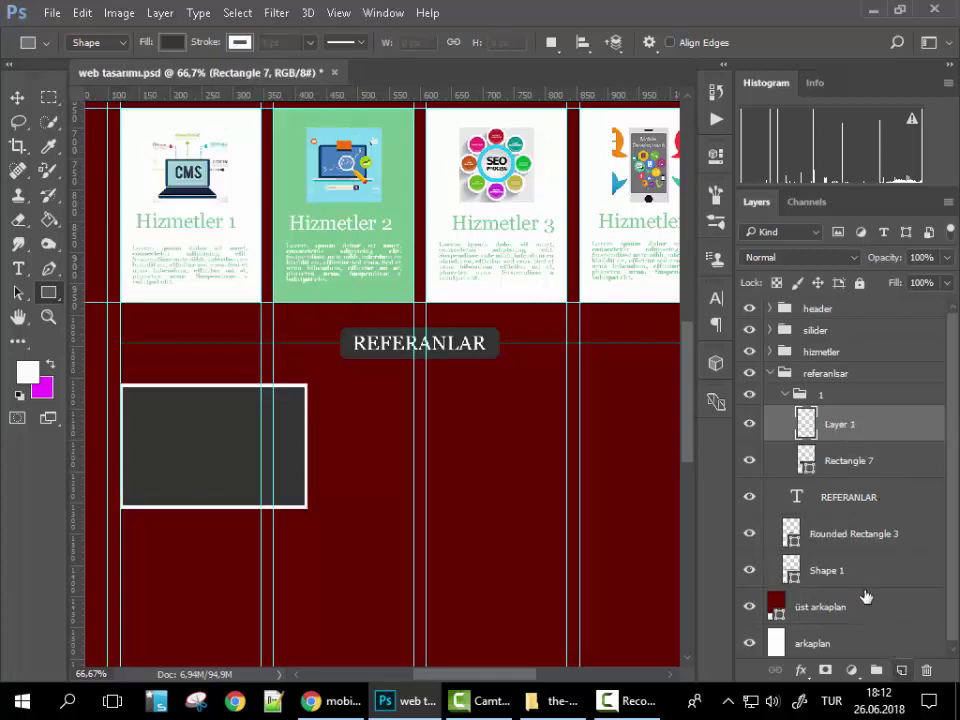
click(240, 42)
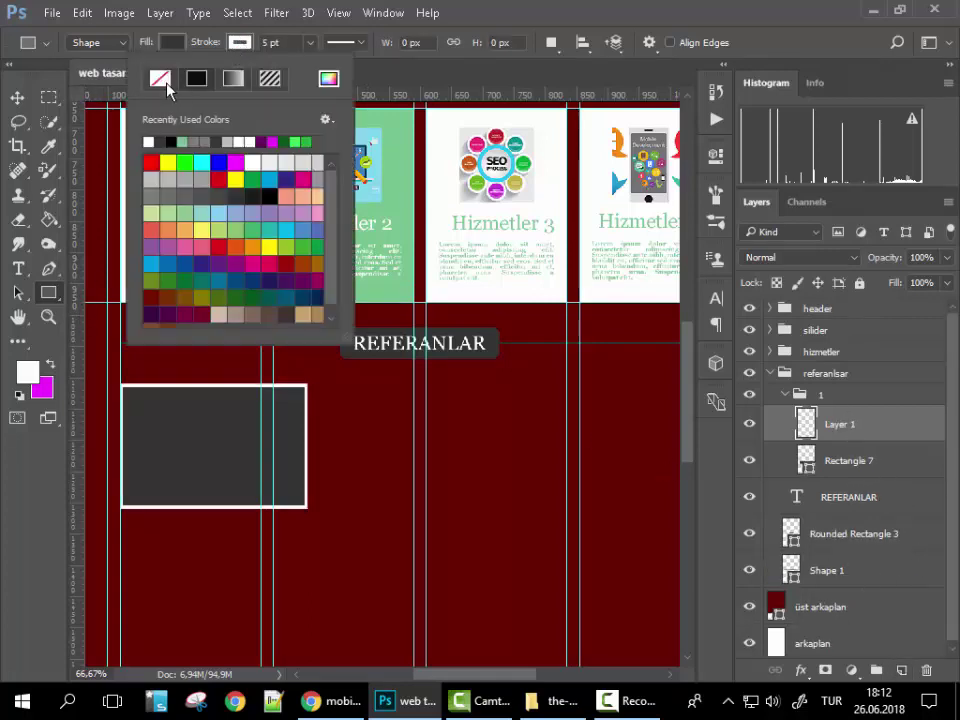
click(162, 80)
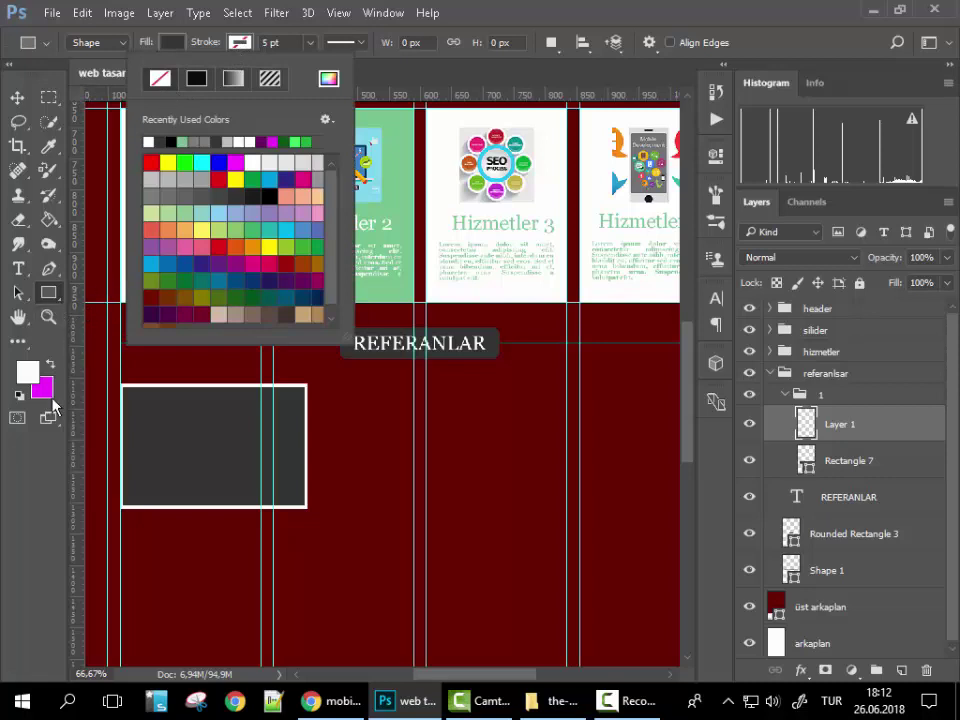
click(123, 490)
drag(121, 485, 307, 505)
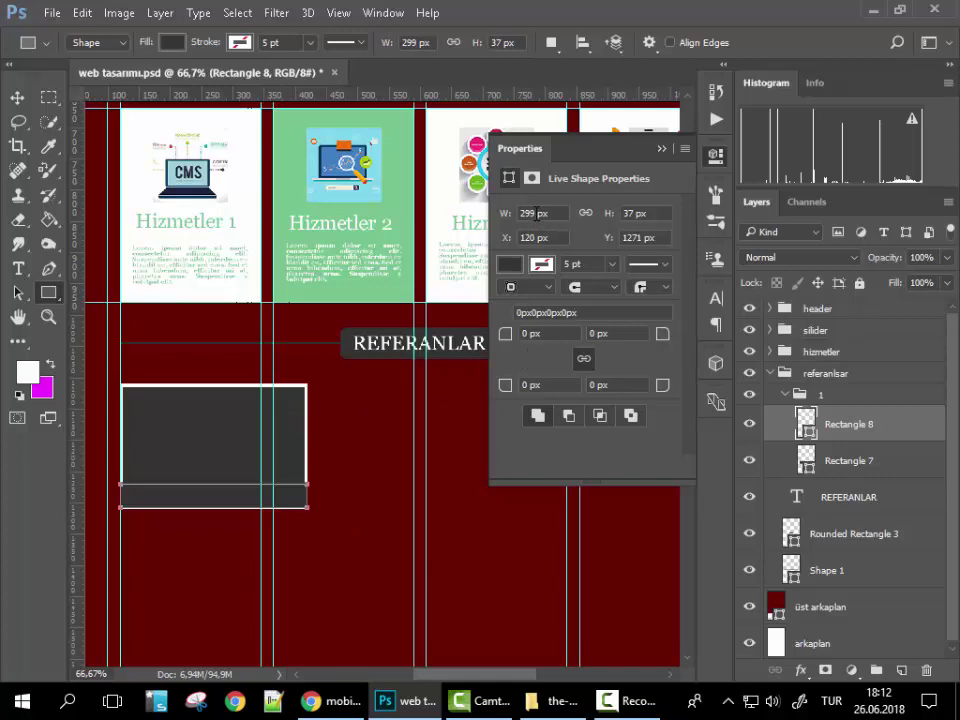
Size the strip to 290 × 30 px and fill it solid black.
text(50)
click(627, 213)
text(30)
click(511, 266)
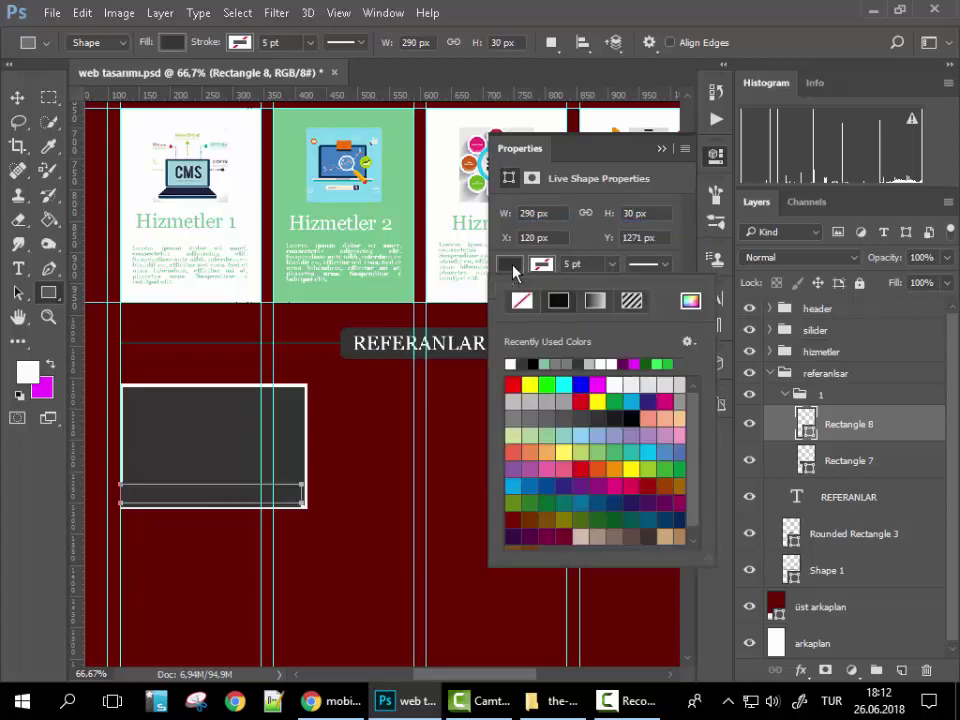
click(536, 364)
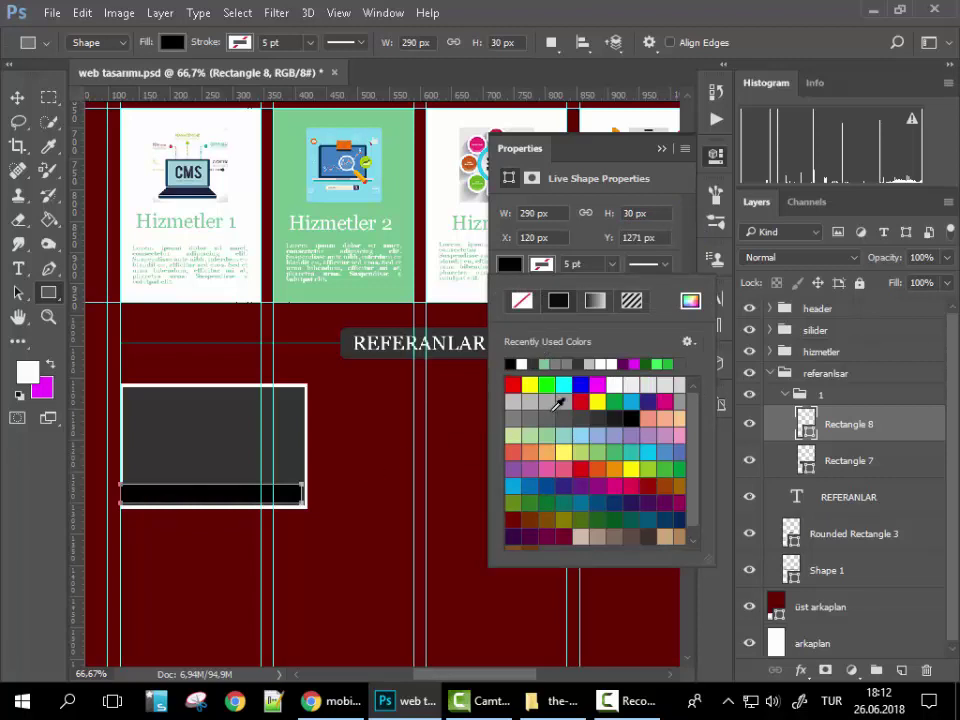
click(660, 150)
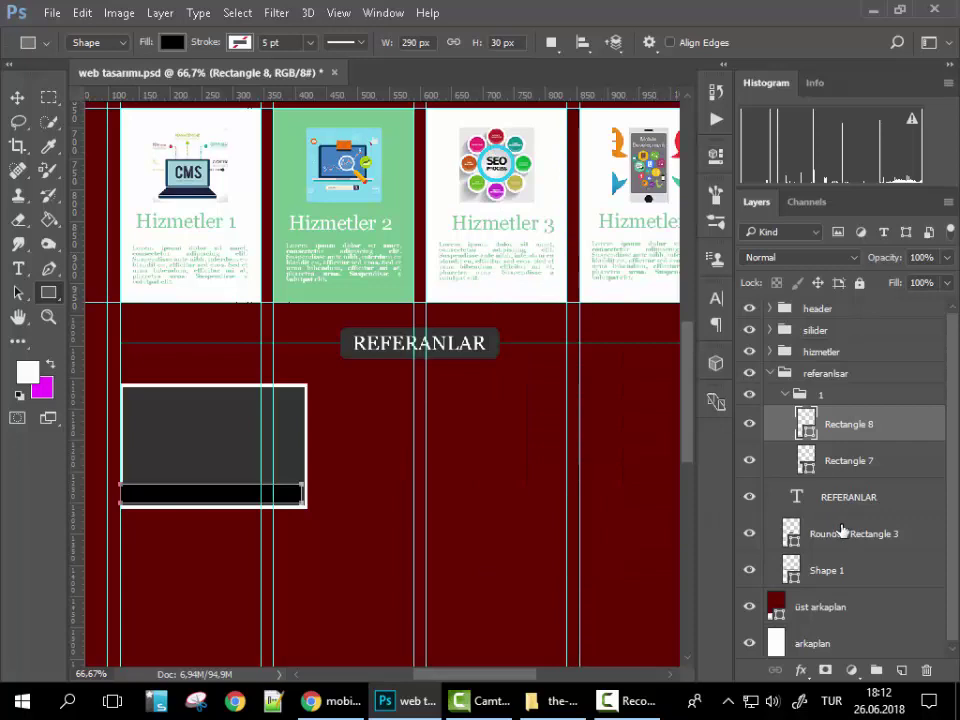
Zoom in and nudge the caption strip down to the grey box's bottom edge.
click(18, 98)
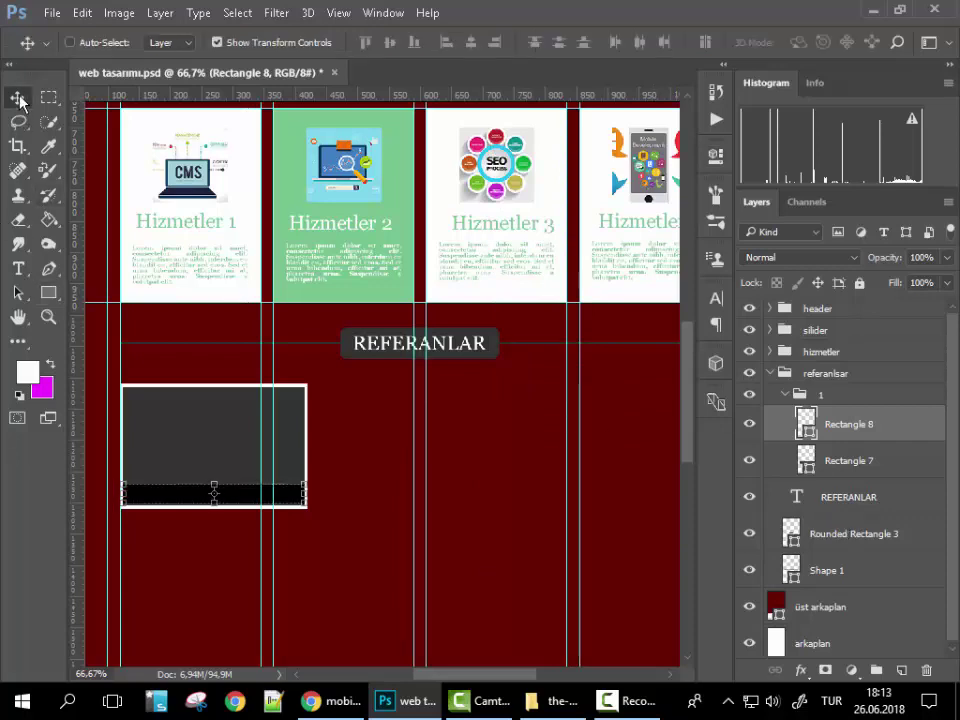
key(ctrl+plus)
key(ctrl+plus)
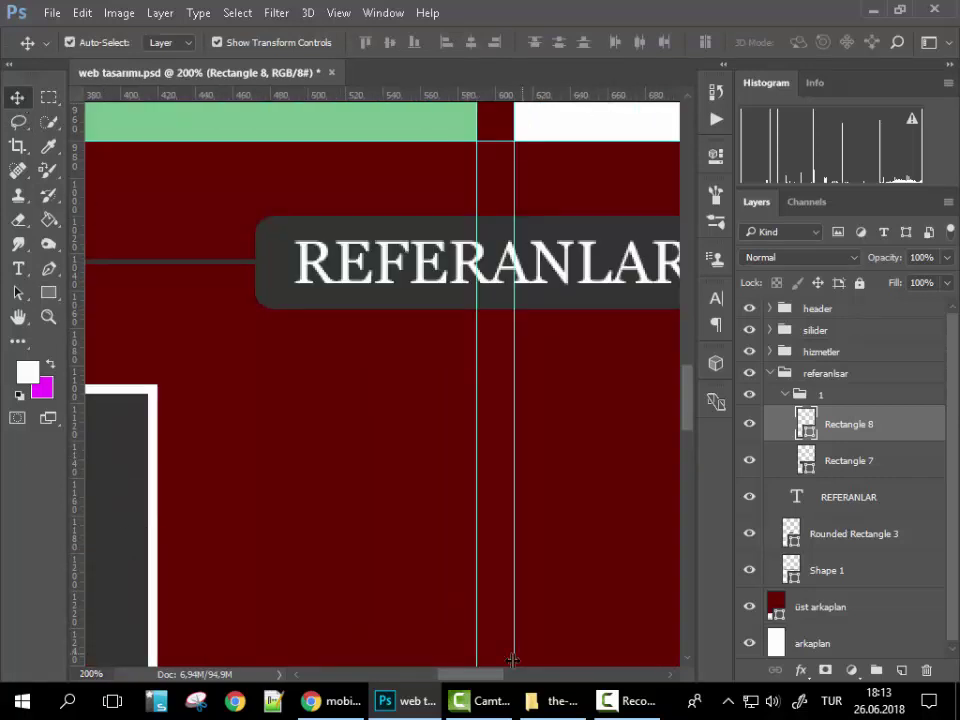
drag(489, 674, 439, 674)
scroll(407, 506, down, 3)
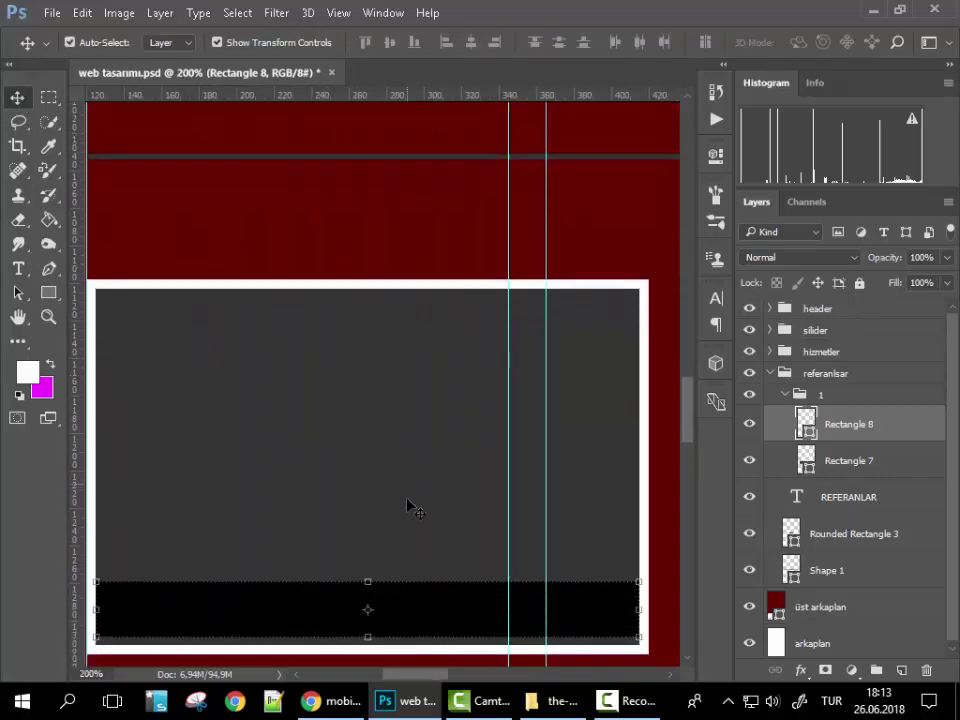
scroll(410, 508, down, 1)
key(Down)
key(Down)
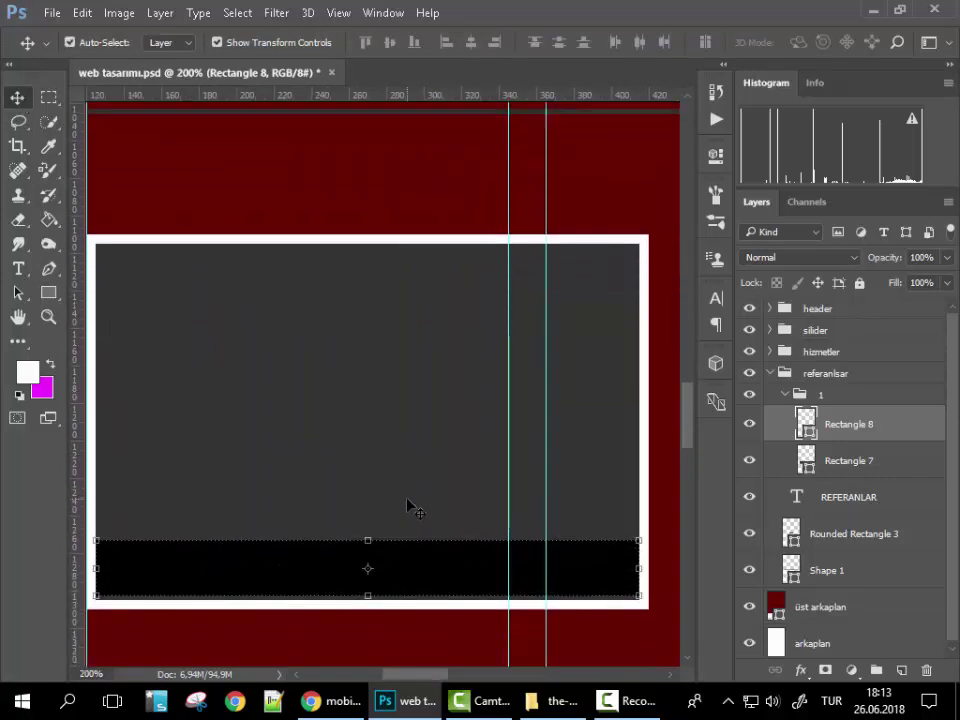
key(Down)
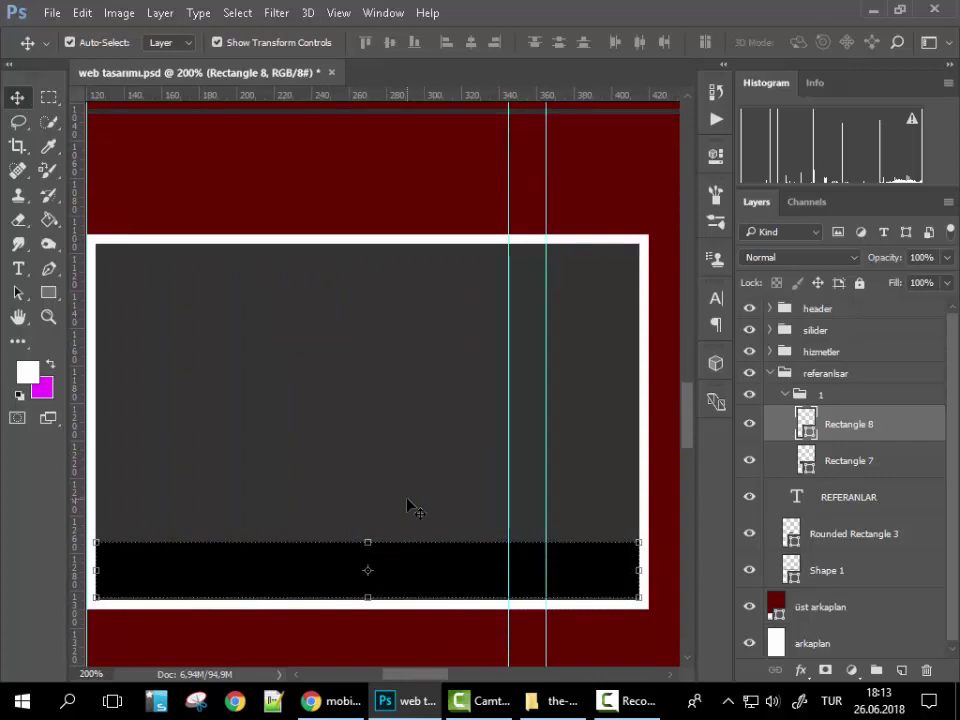
key(Down)
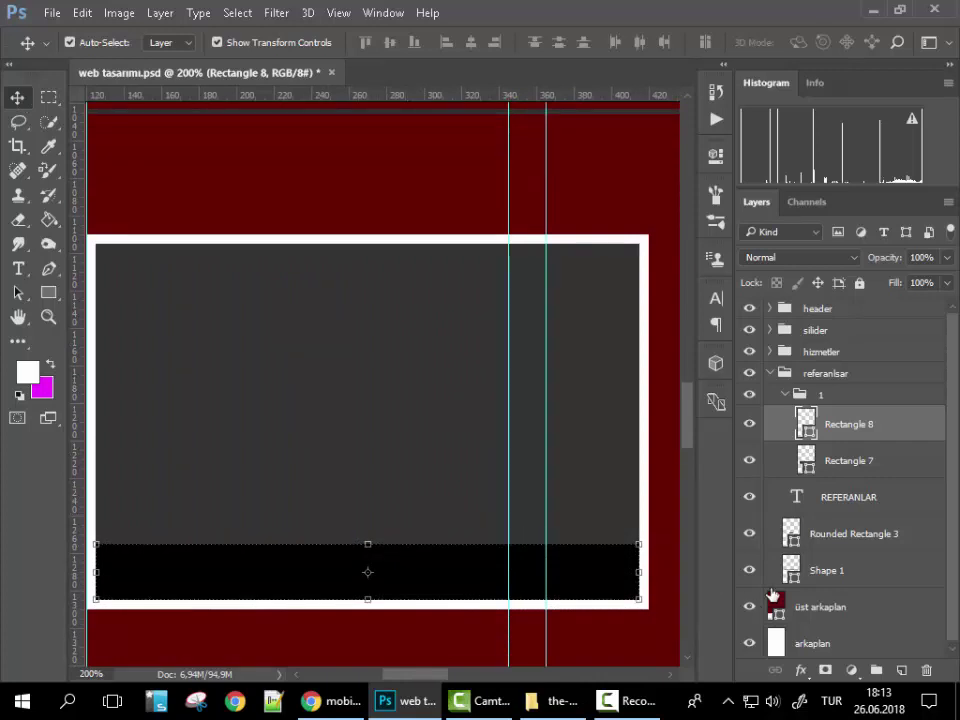
Recolour the strip dark red 660000, sampled from the page background.
double_click(808, 426)
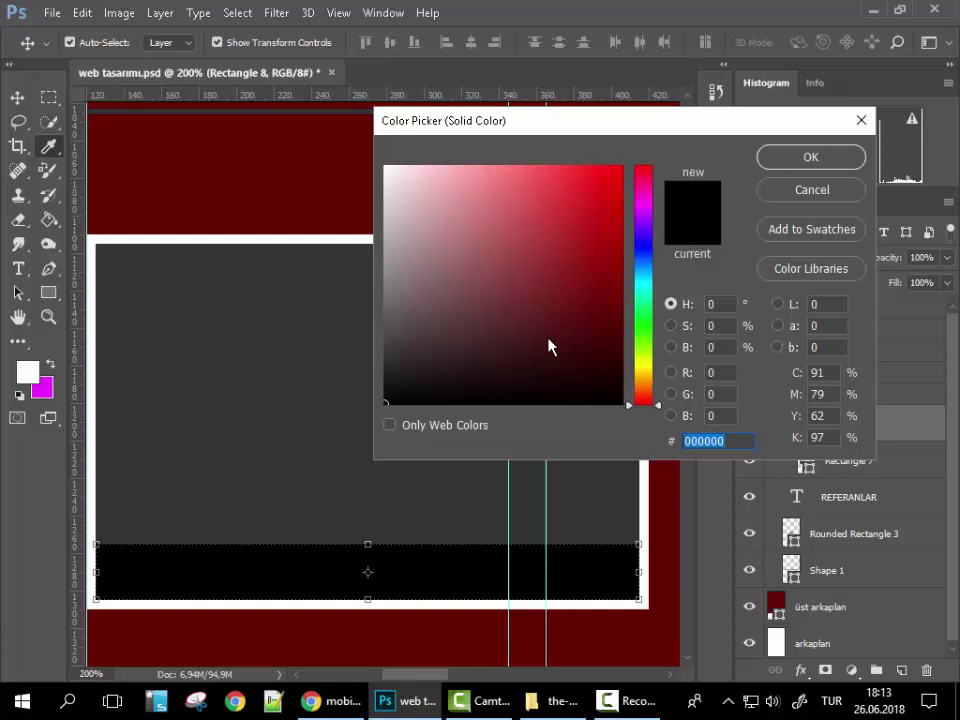
click(335, 197)
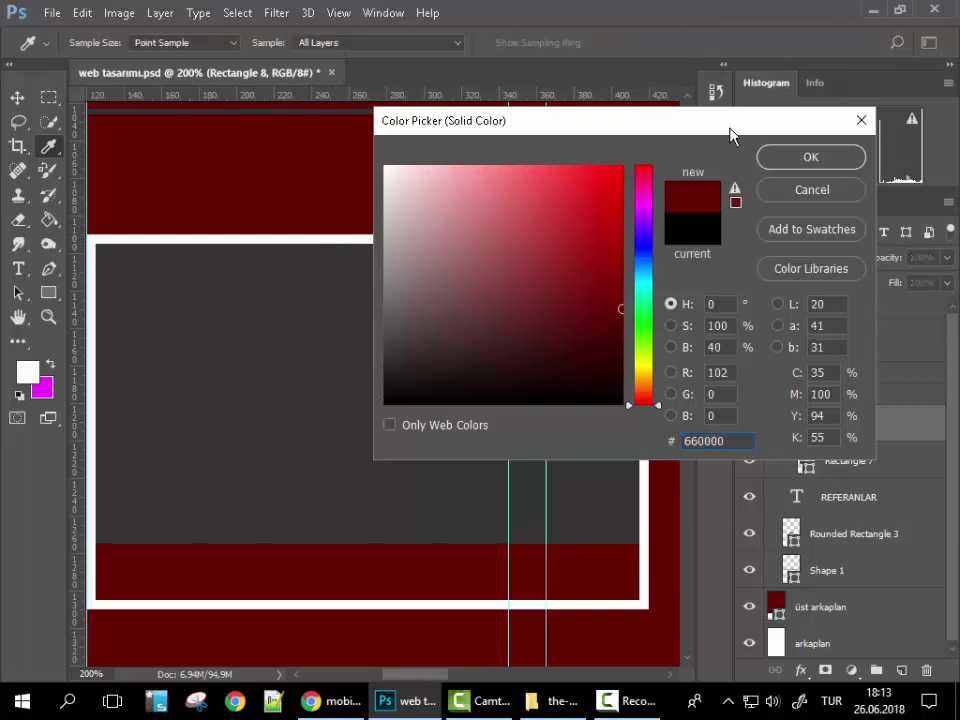
drag(730, 135, 848, 138)
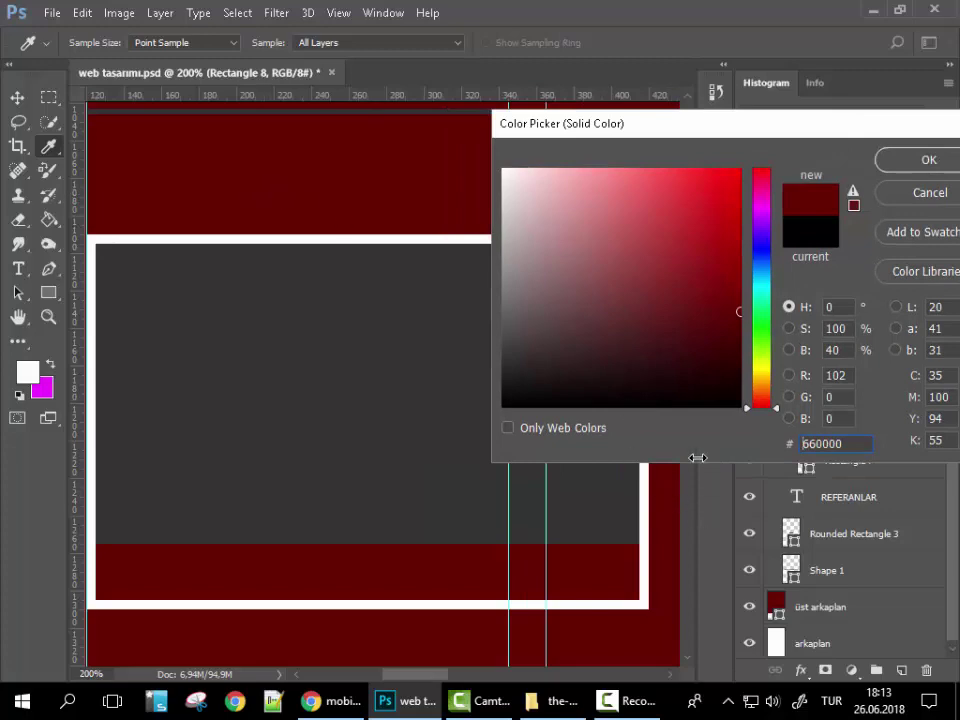
drag(937, 128, 870, 133)
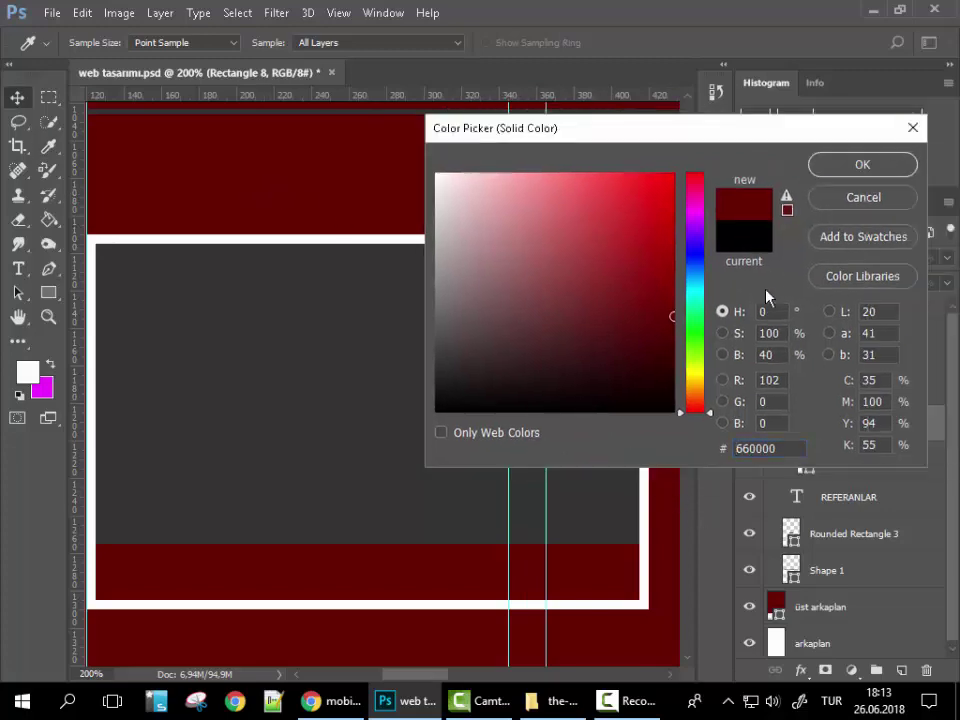
click(862, 164)
scroll(676, 320, up, 5)
scroll(686, 344, up, 3)
scroll(686, 344, up, 4)
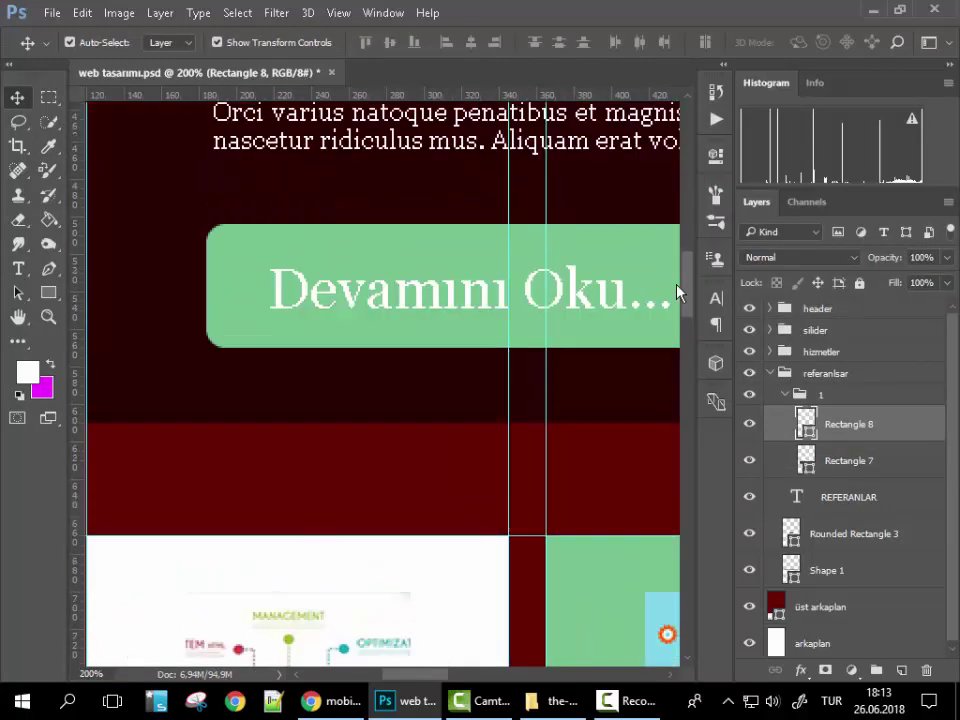
scroll(677, 300, down, 2)
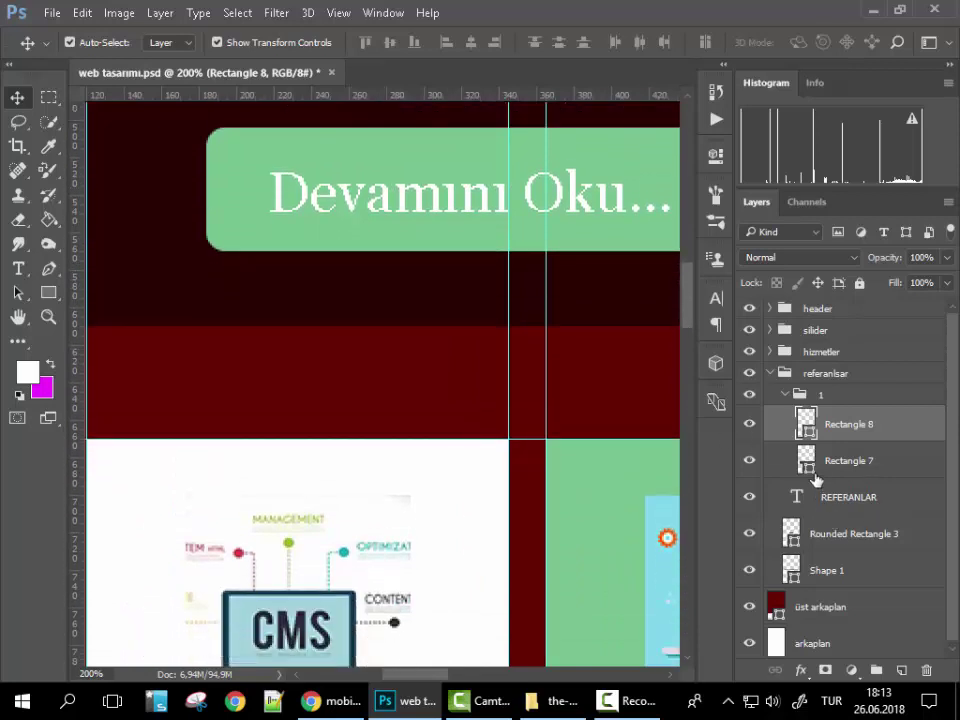
Change the strip fill to very dark red 290000 and add an empty layer above.
double_click(808, 432)
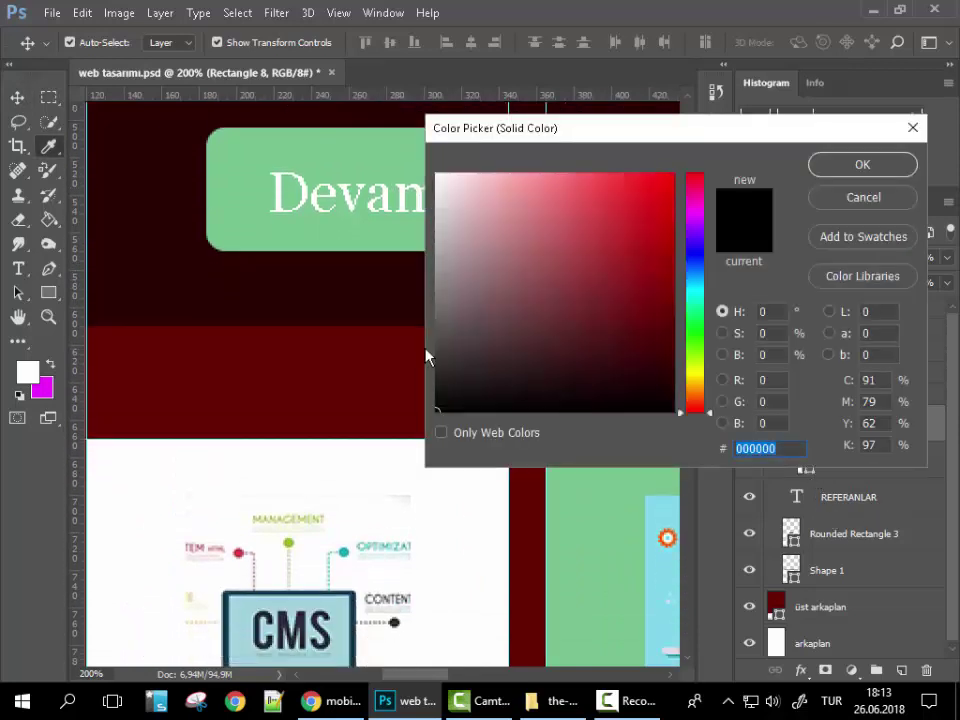
click(289, 302)
click(832, 171)
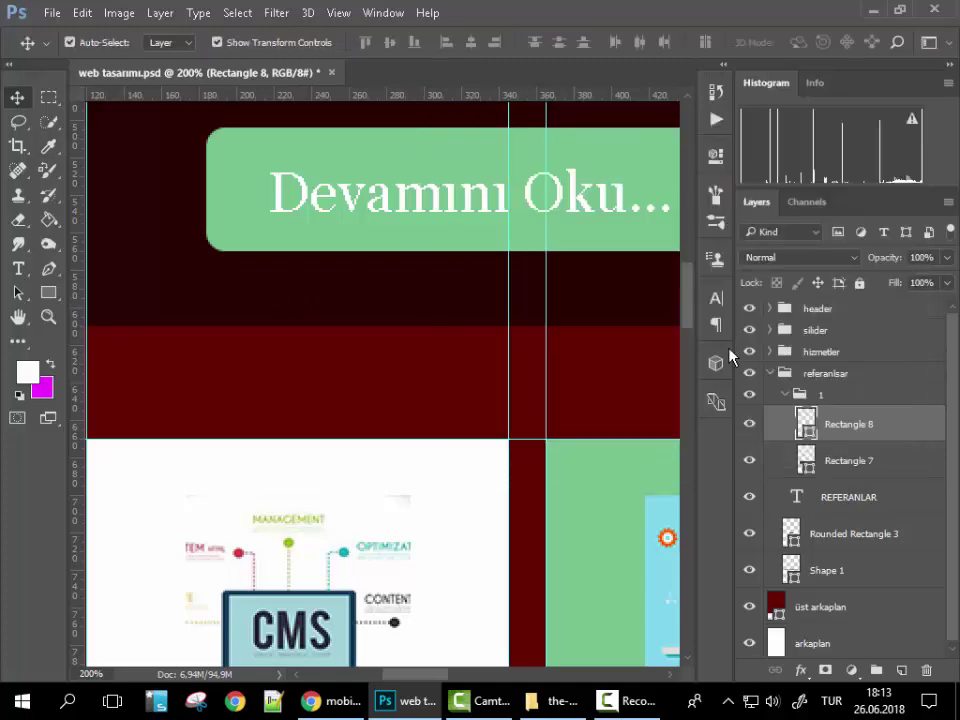
drag(686, 342, 683, 443)
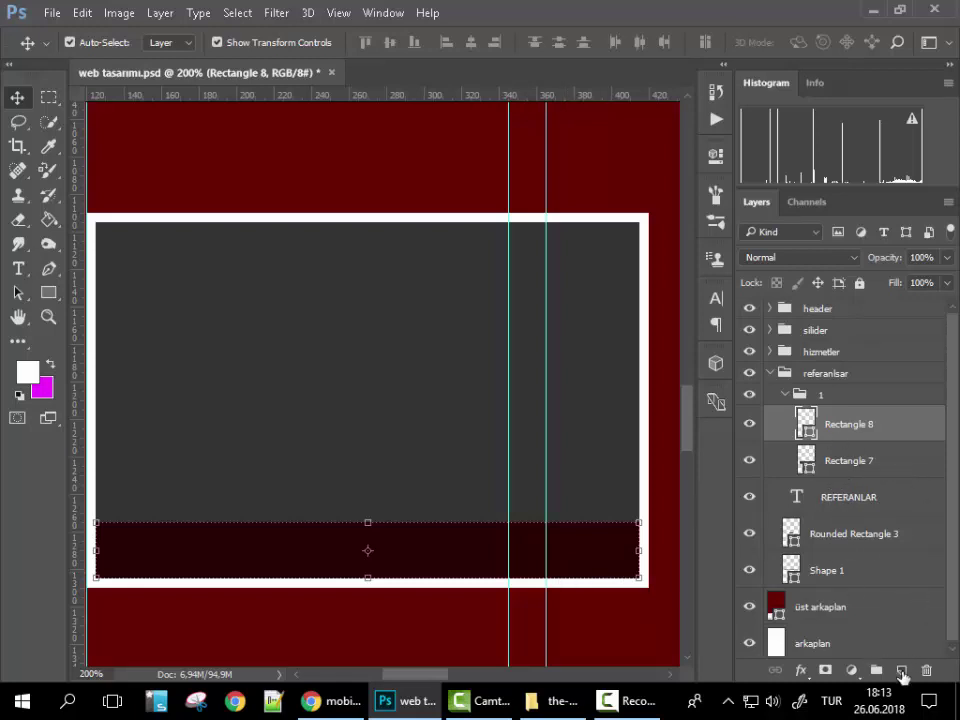
click(902, 671)
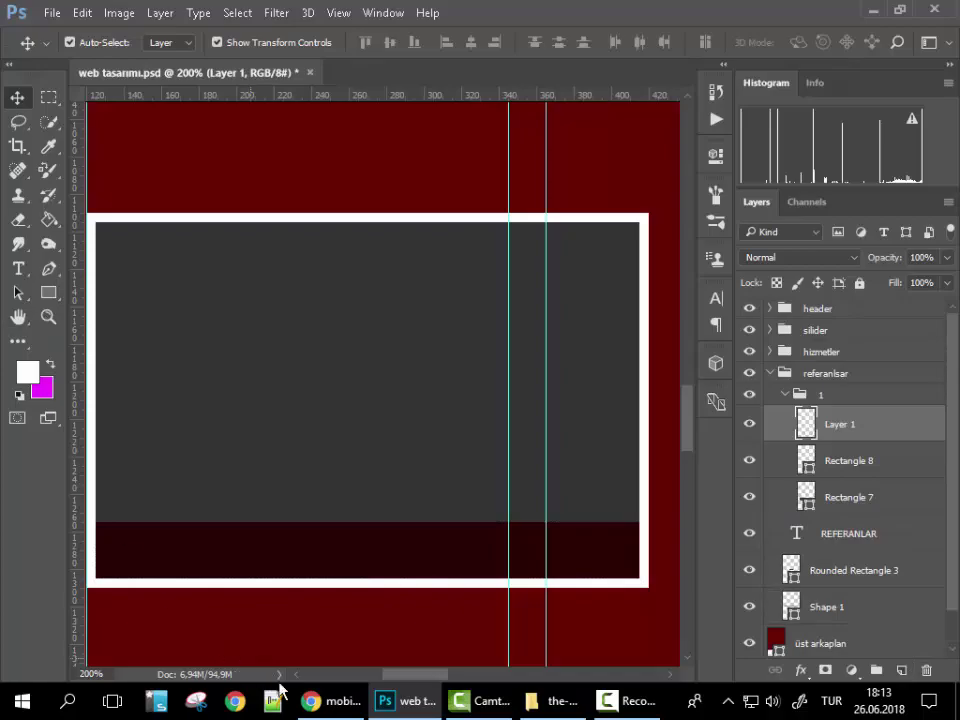
In Chrome, search lorem ipsum and generate five paragraphs on tr.lipsum.com.
click(311, 700)
click(260, 50)
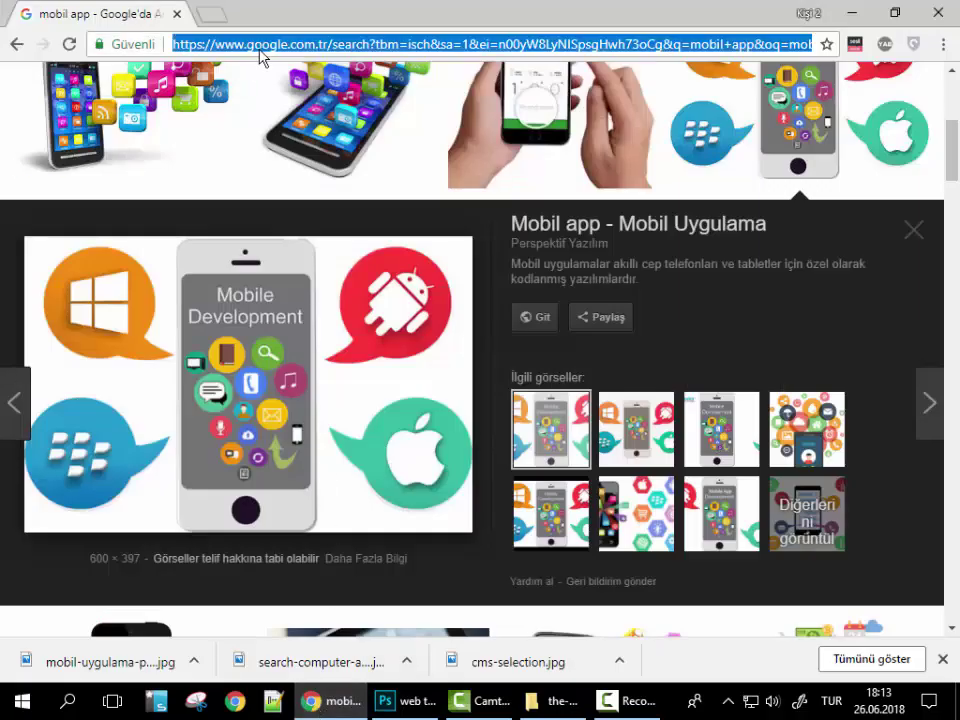
text(LORE)
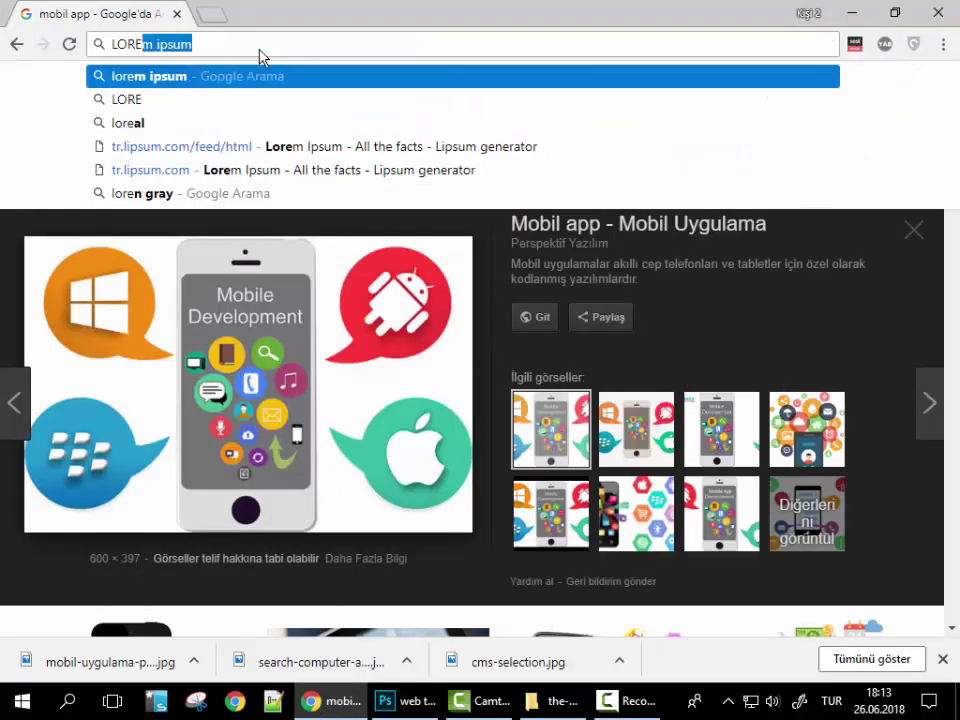
key(Return)
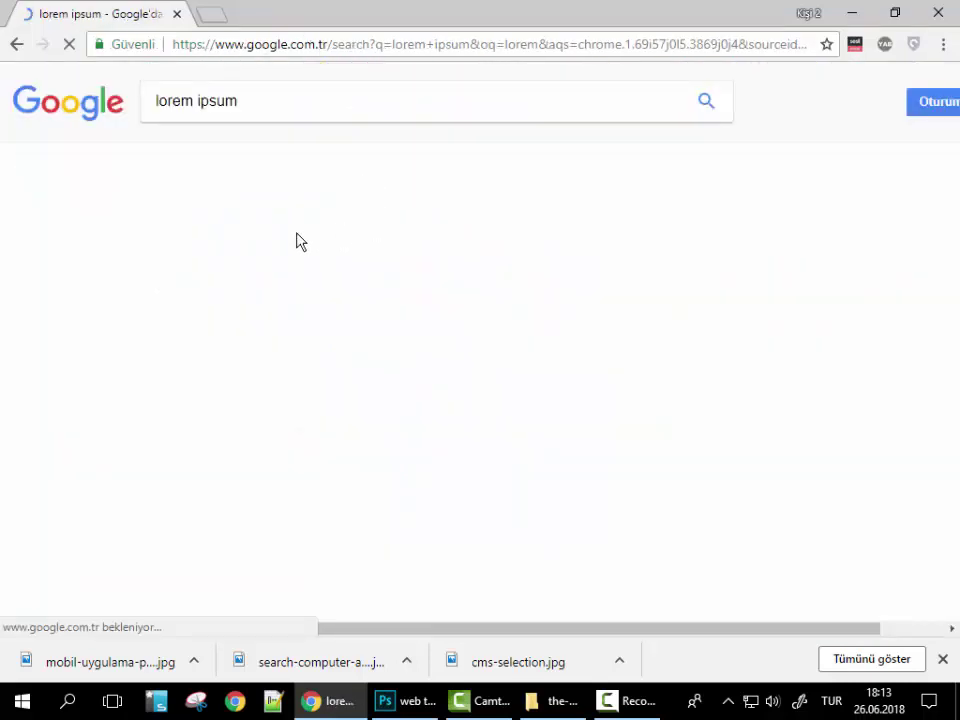
click(254, 237)
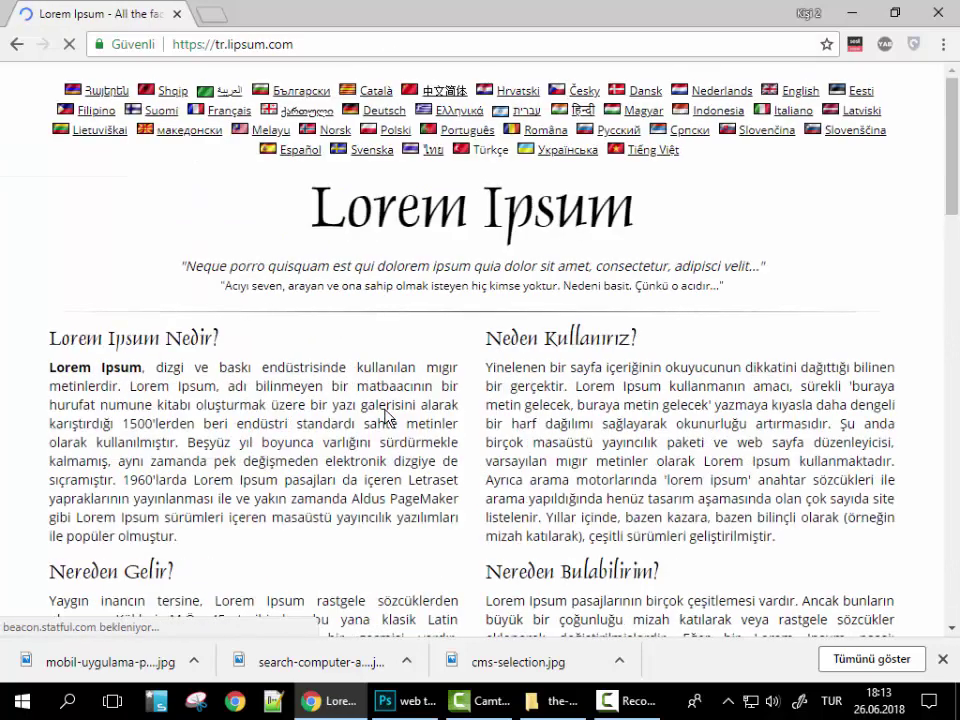
scroll(325, 499, down, 10)
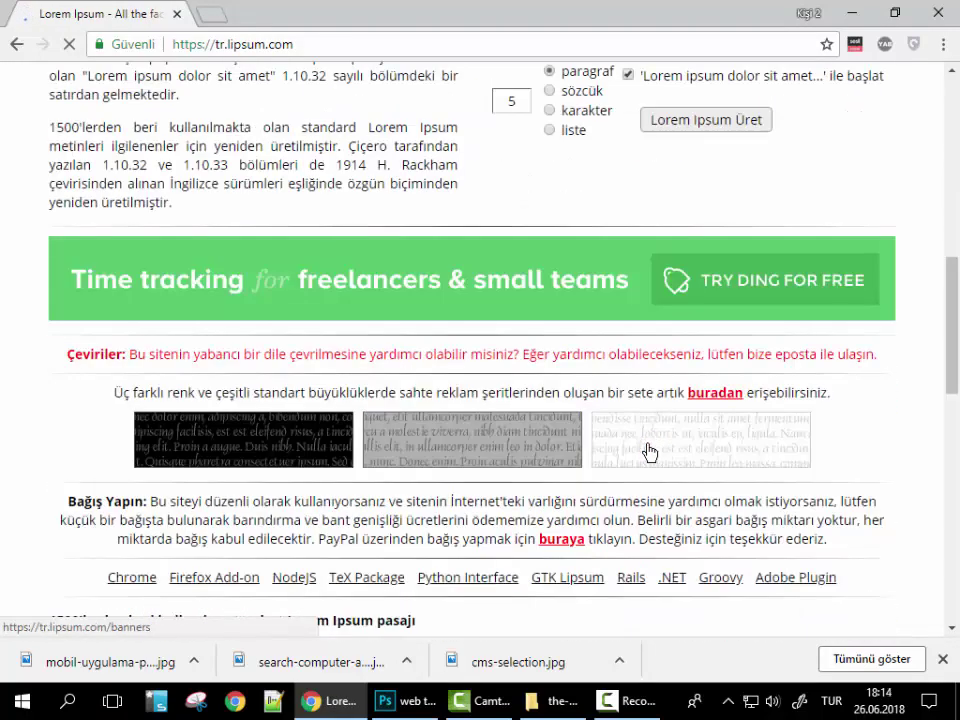
click(686, 127)
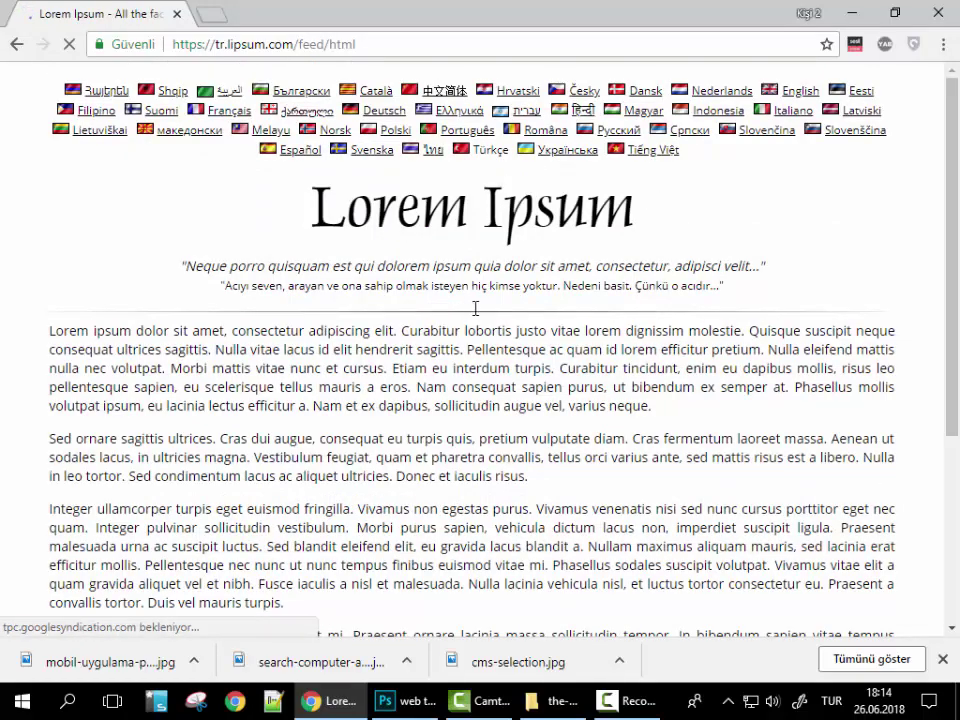
Select the Lorem Ipsum heading text and return to the Photoshop mockup.
scroll(281, 392, down, 1)
scroll(278, 400, down, 4)
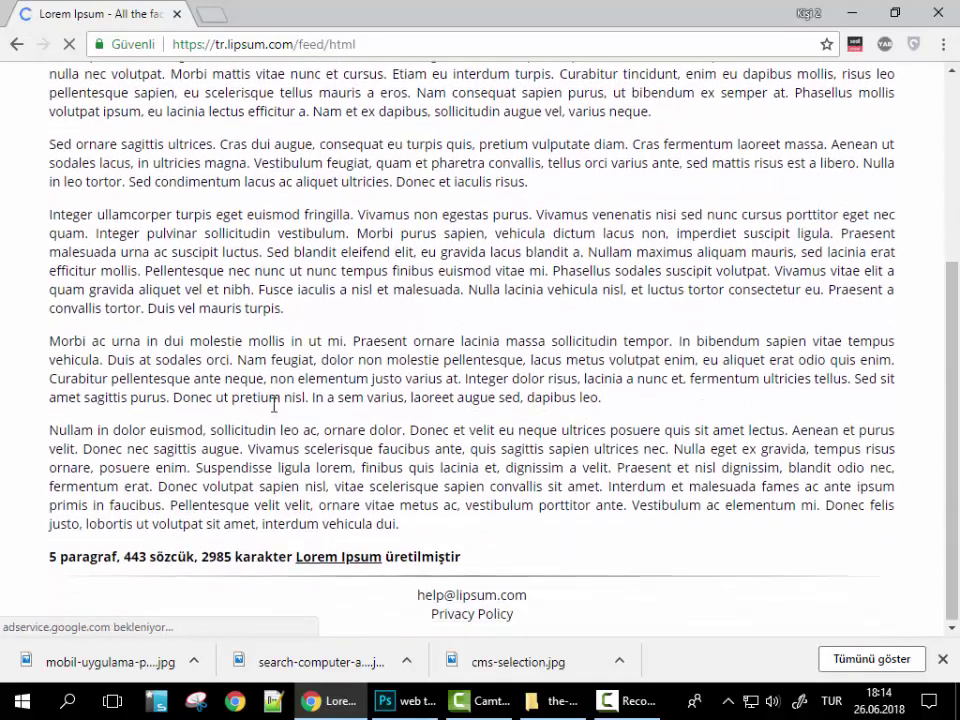
scroll(274, 404, up, 5)
drag(634, 206, 302, 197)
key(ctrl+c)
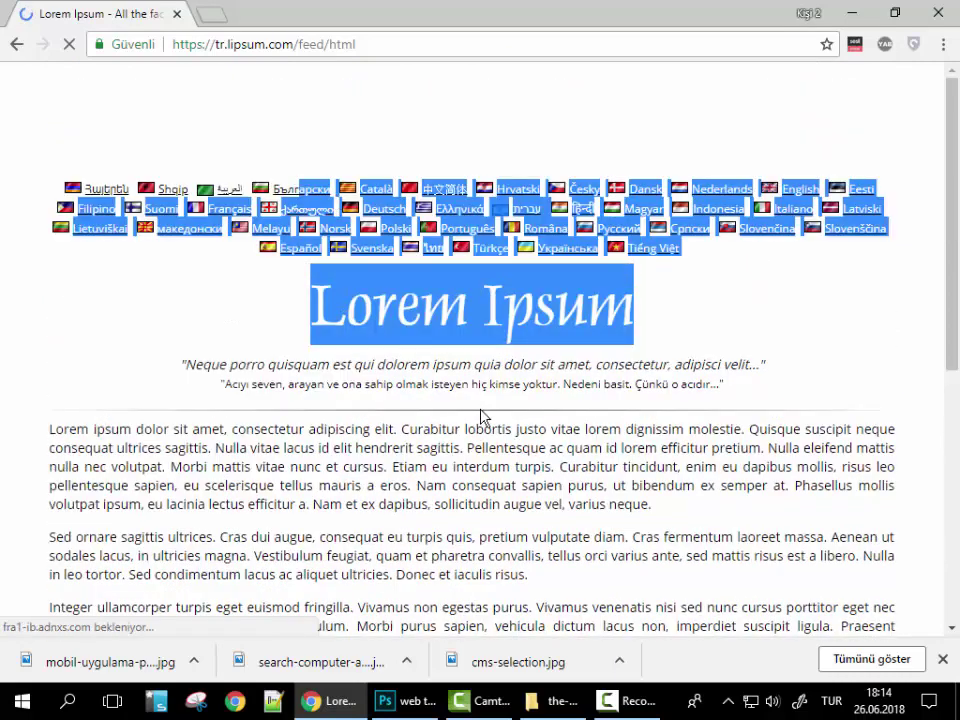
click(607, 337)
drag(648, 322, 319, 304)
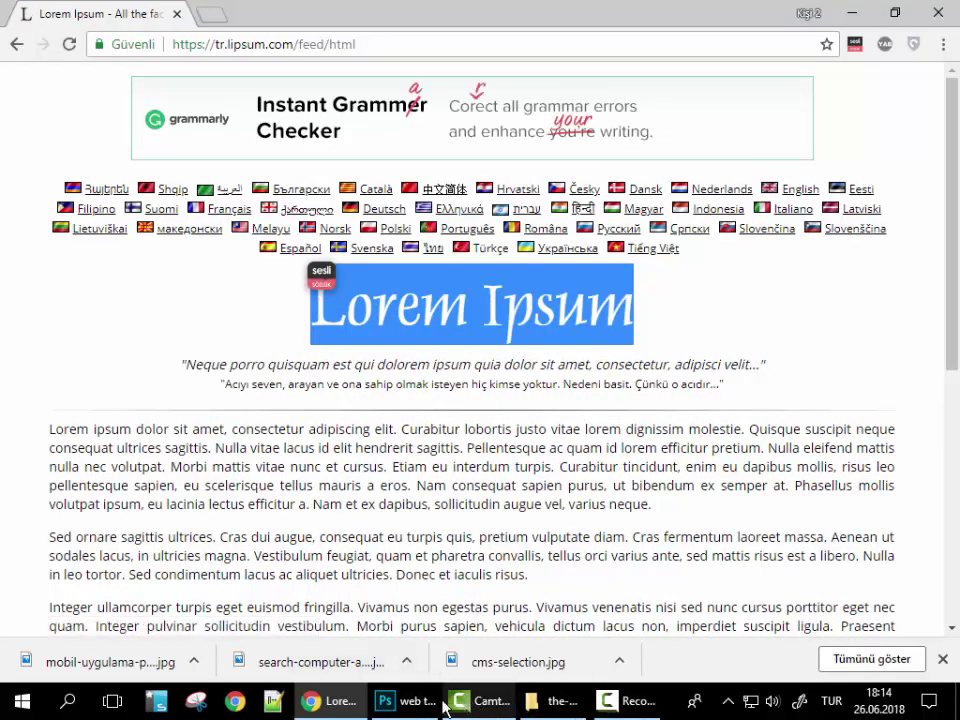
click(400, 701)
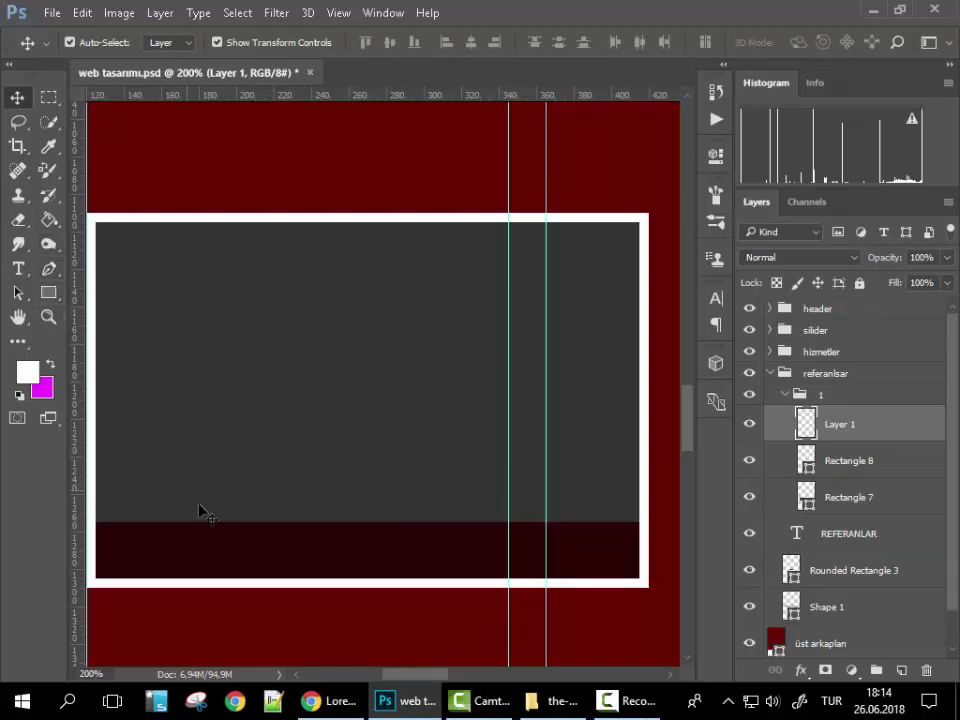
click(310, 701)
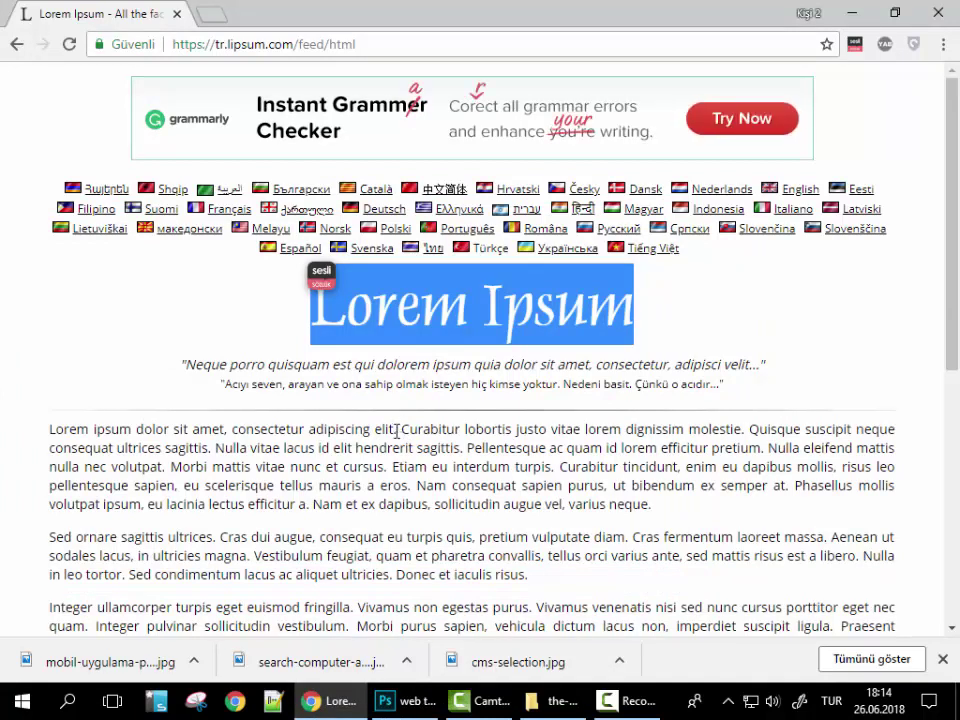
mouse_move(405, 701)
click(418, 705)
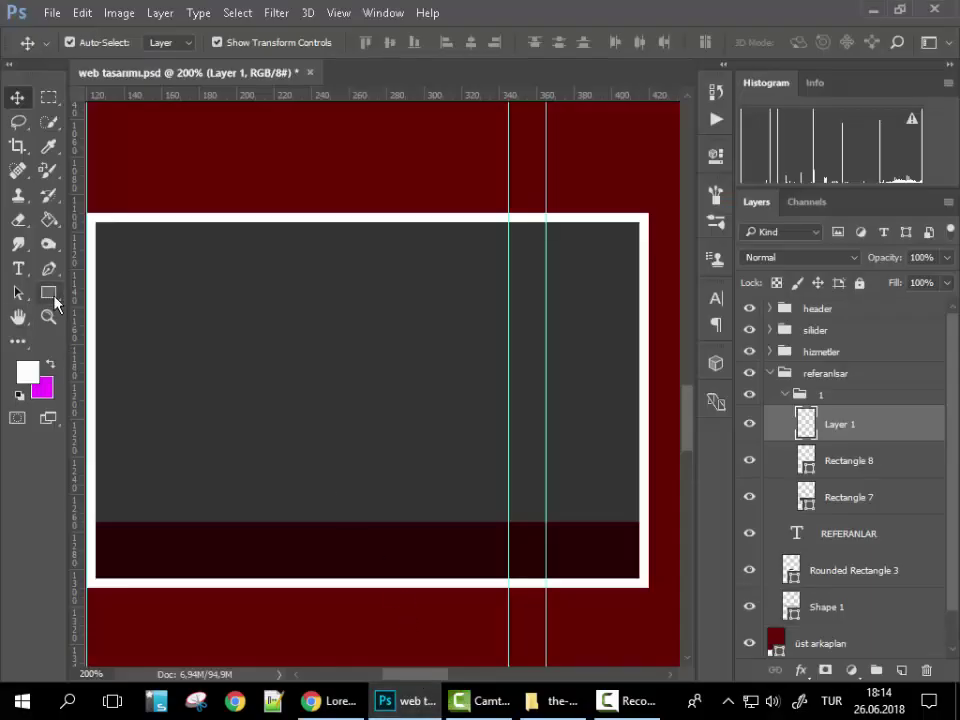
Add a text caption reading 'Lorem Ipsum Dolor' in the box's dark bar.
click(19, 268)
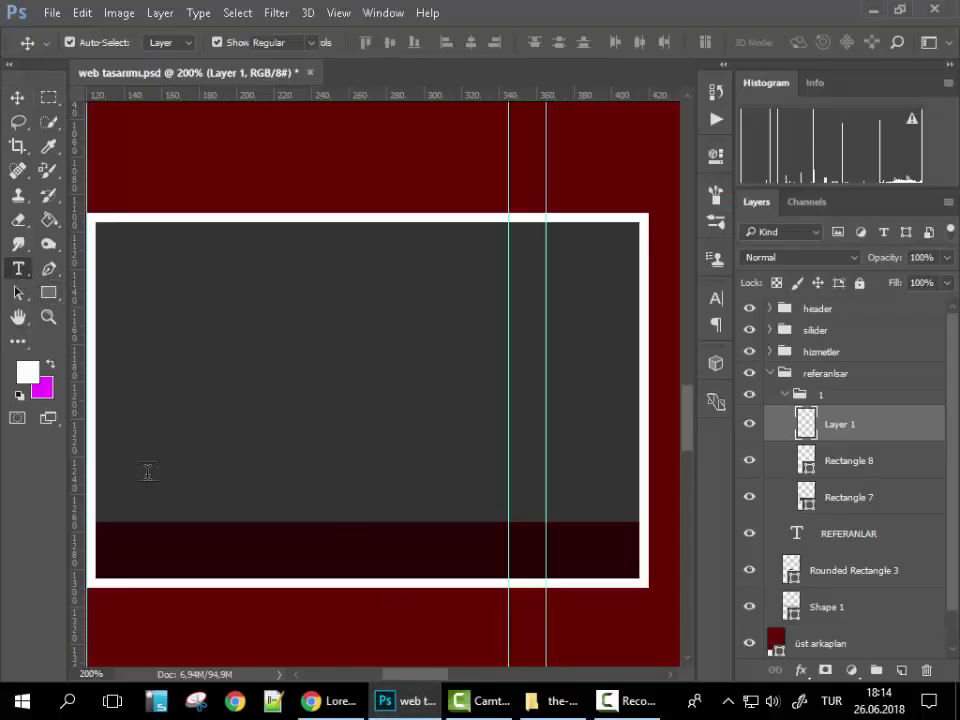
click(147, 552)
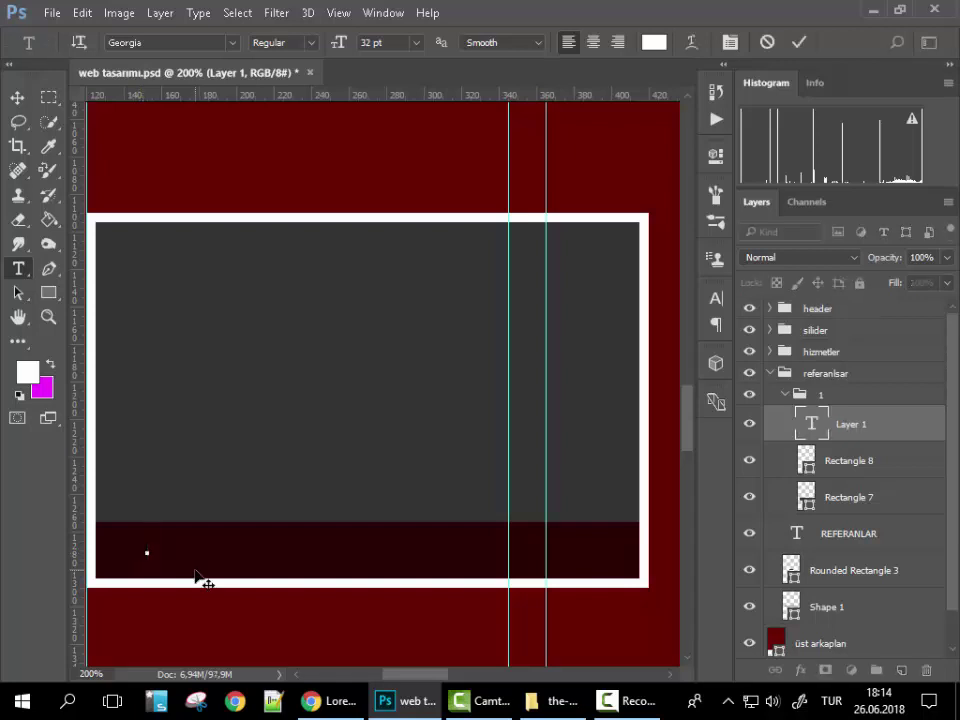
key(ctrl+v)
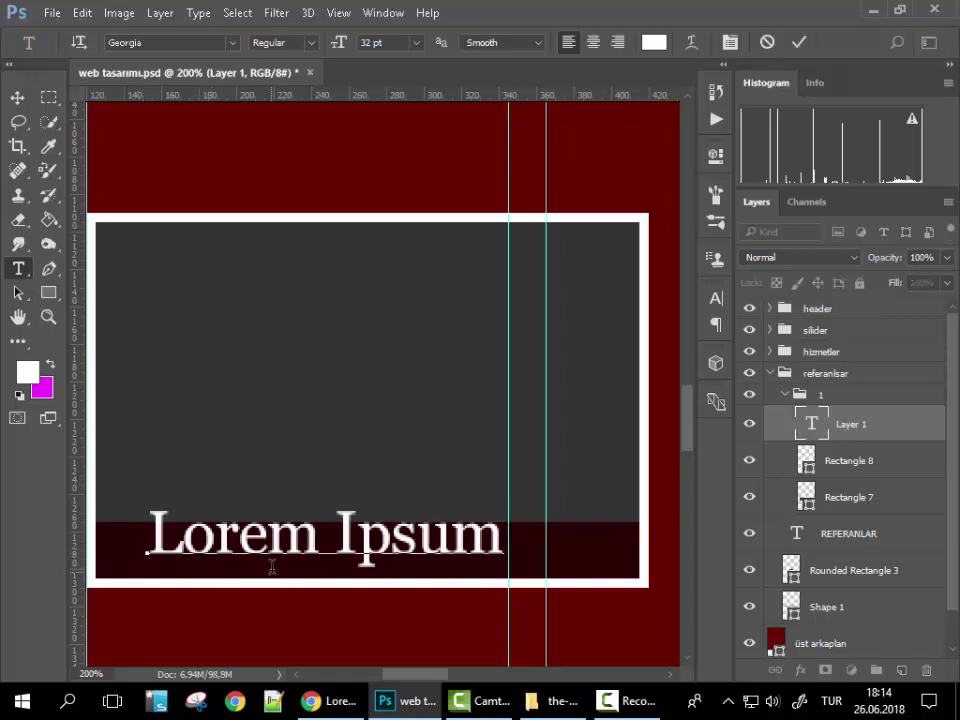
text(DOLO)
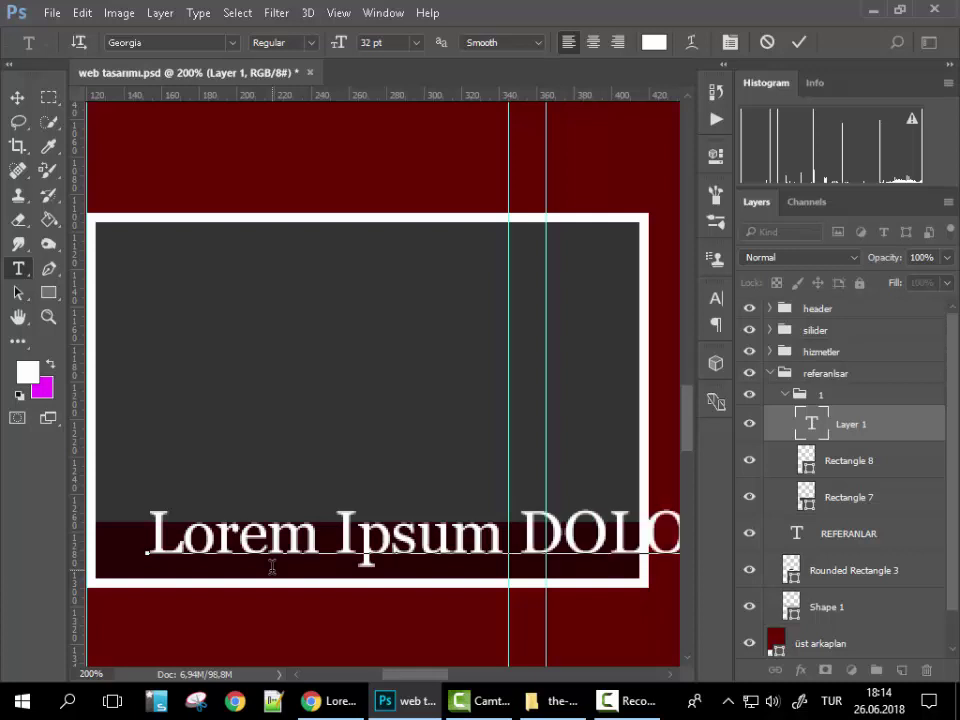
key(BackSpace)
key(BackSpace)
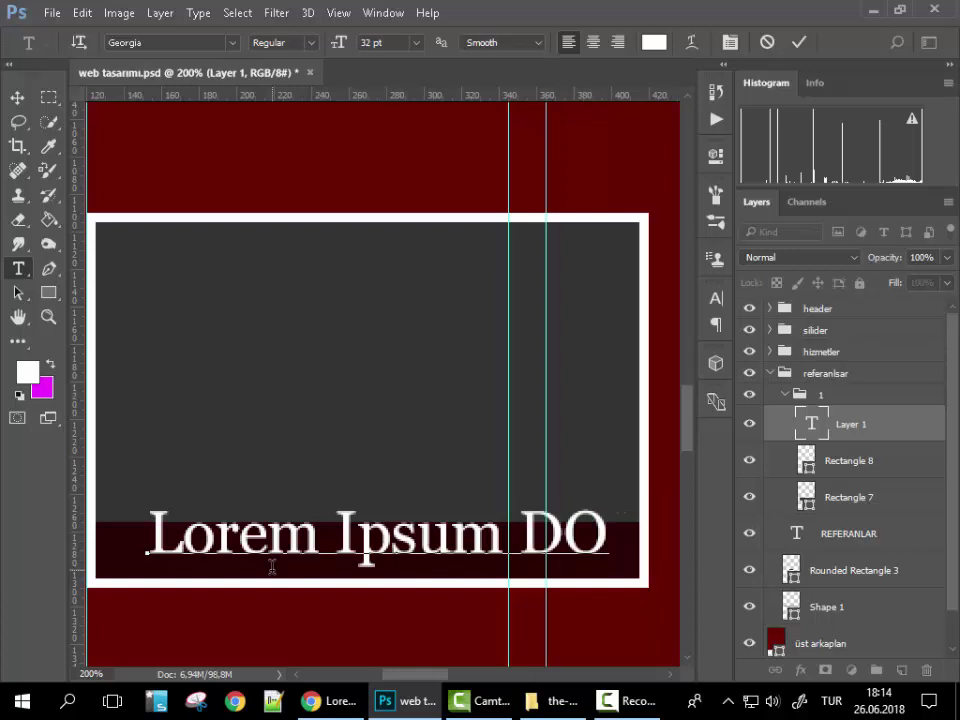
key(BackSpace)
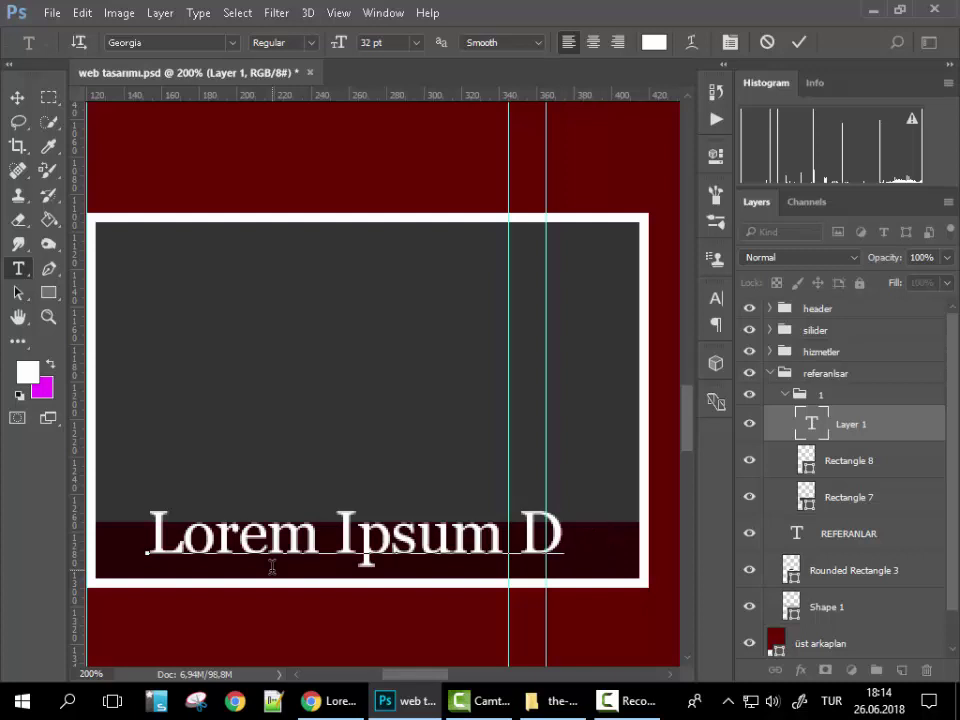
text(olor)
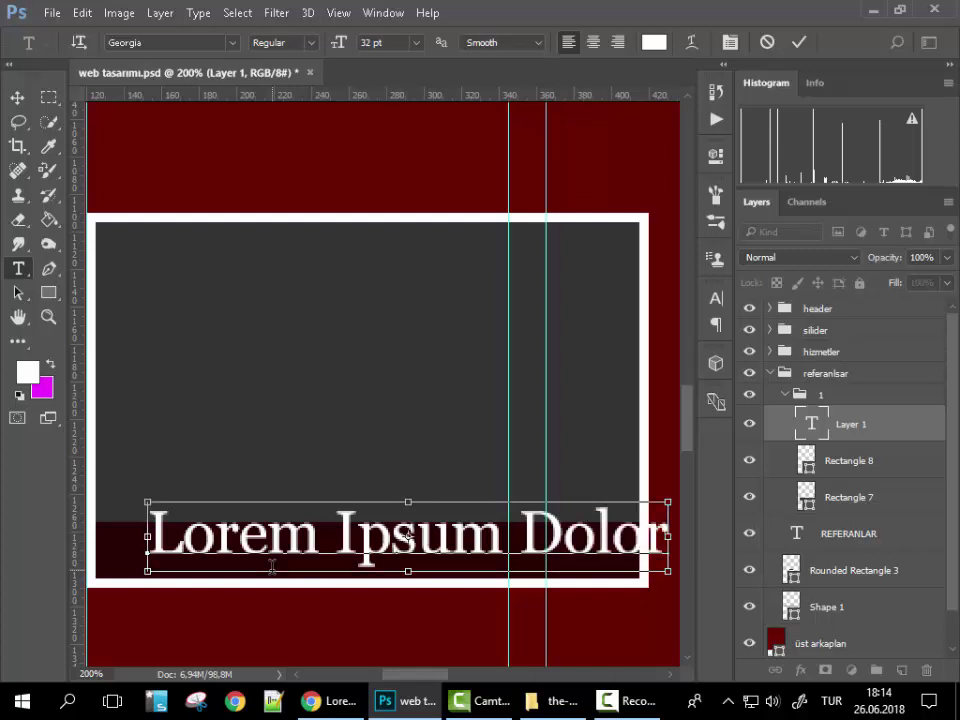
Set the caption to 30 pt and centre it on the Rectangle 8 bar.
key(ctrl+a)
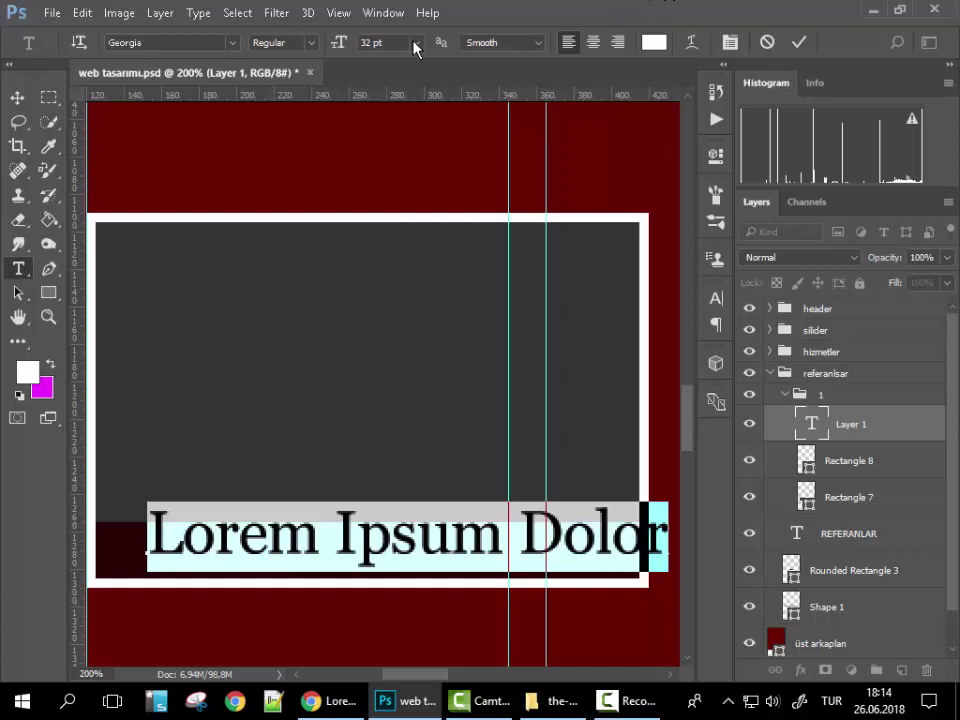
click(415, 43)
click(405, 343)
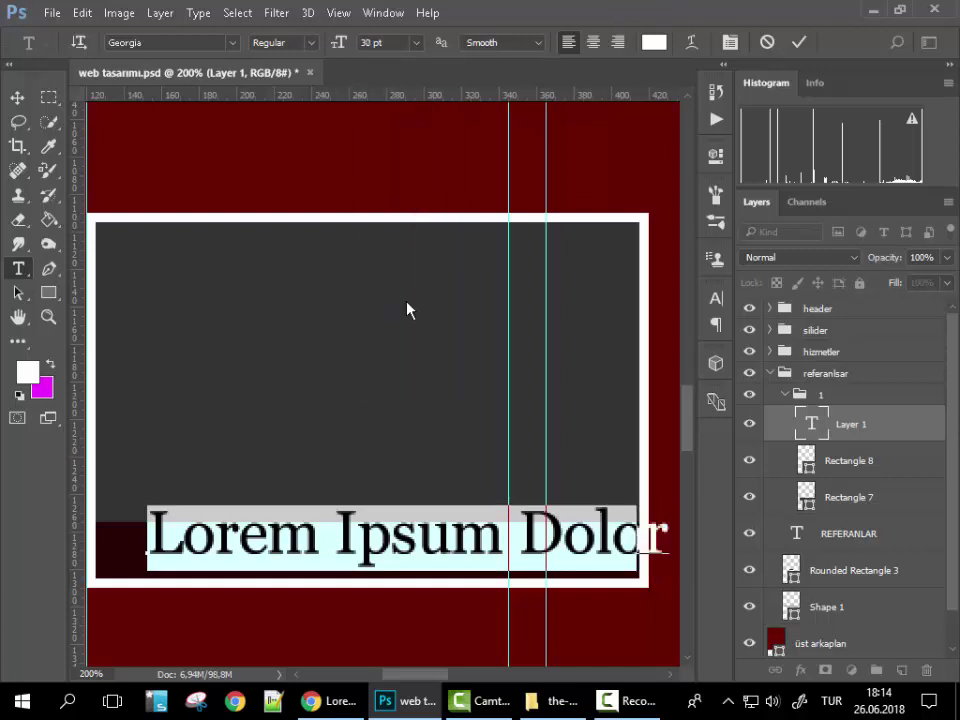
click(17, 99)
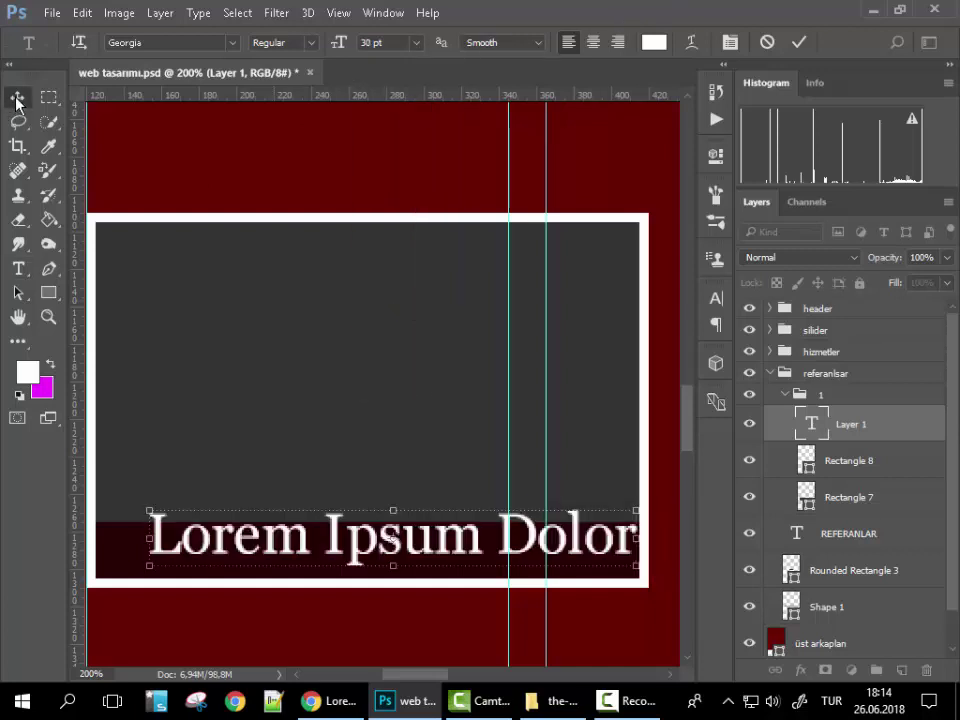
shift+click(858, 461)
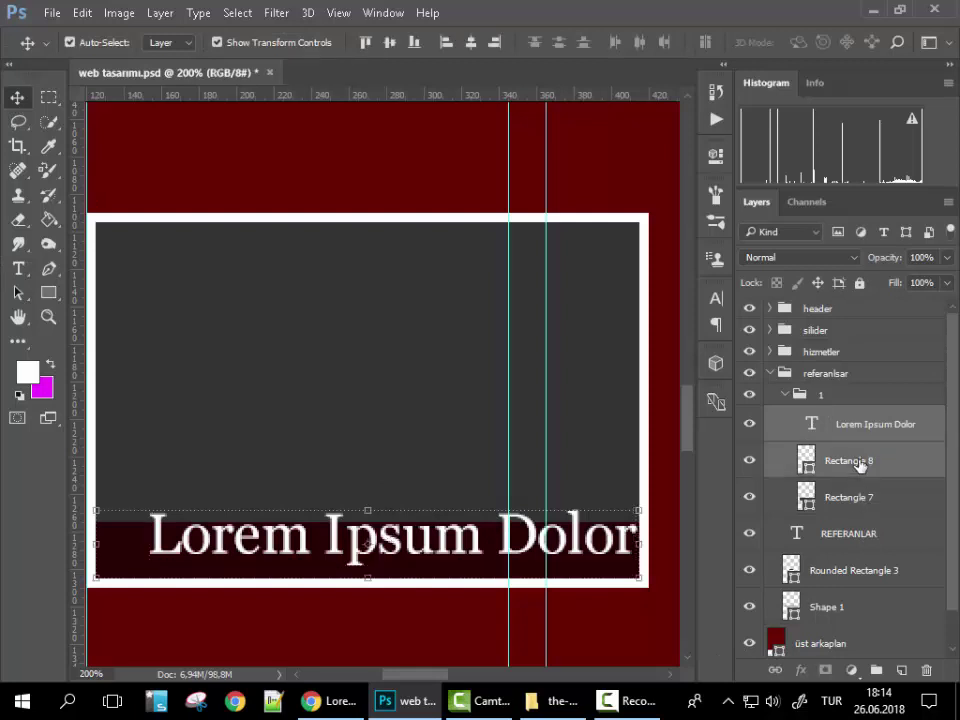
click(389, 40)
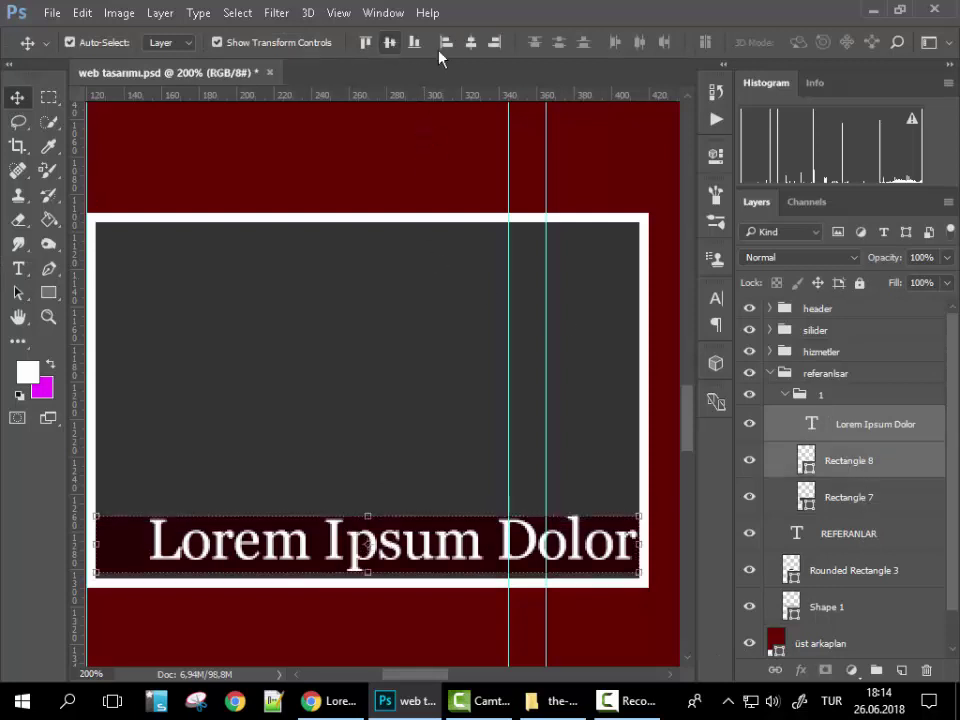
click(468, 46)
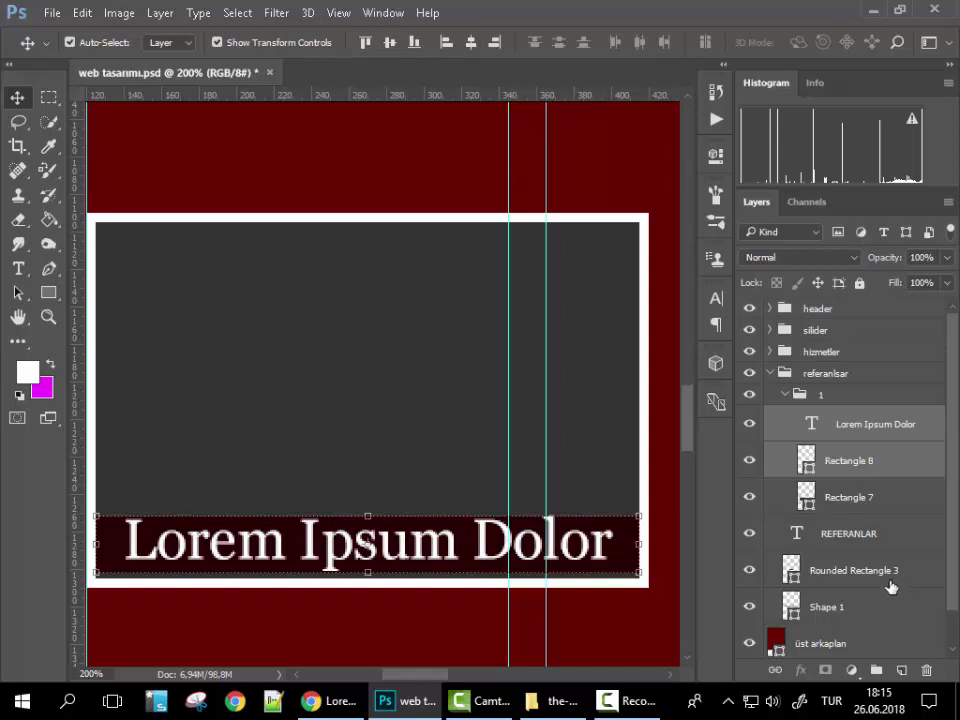
click(786, 395)
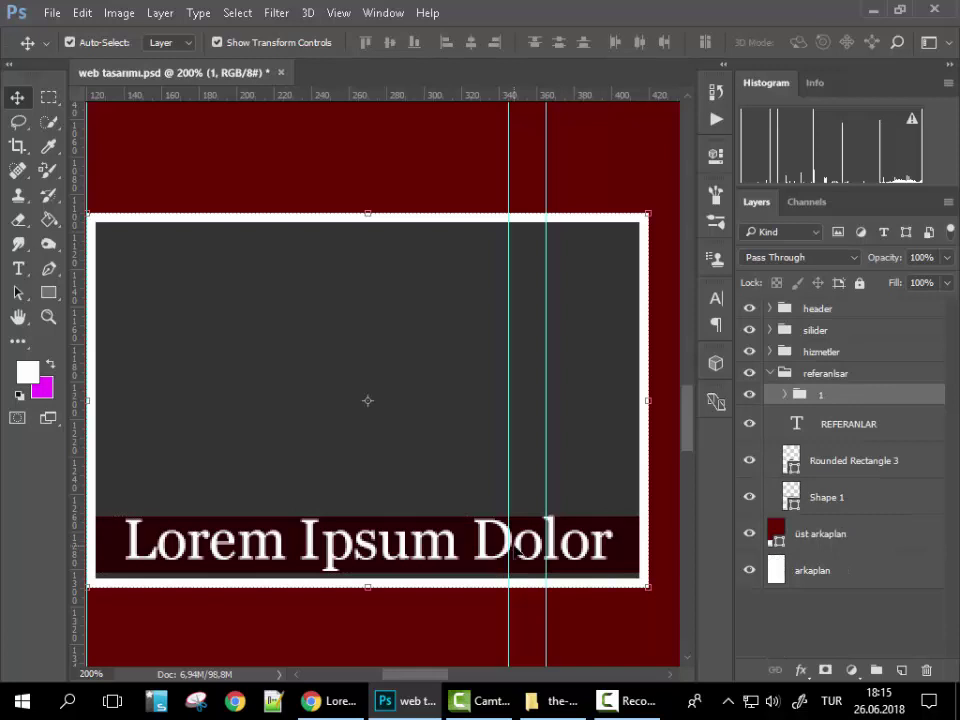
Resize the Lorem Ipsum Dolor caption to 24 pt and re-centre it on Rectangle 8.
key(ctrl)
key(ctrl+minus)
key(ctrl+minus)
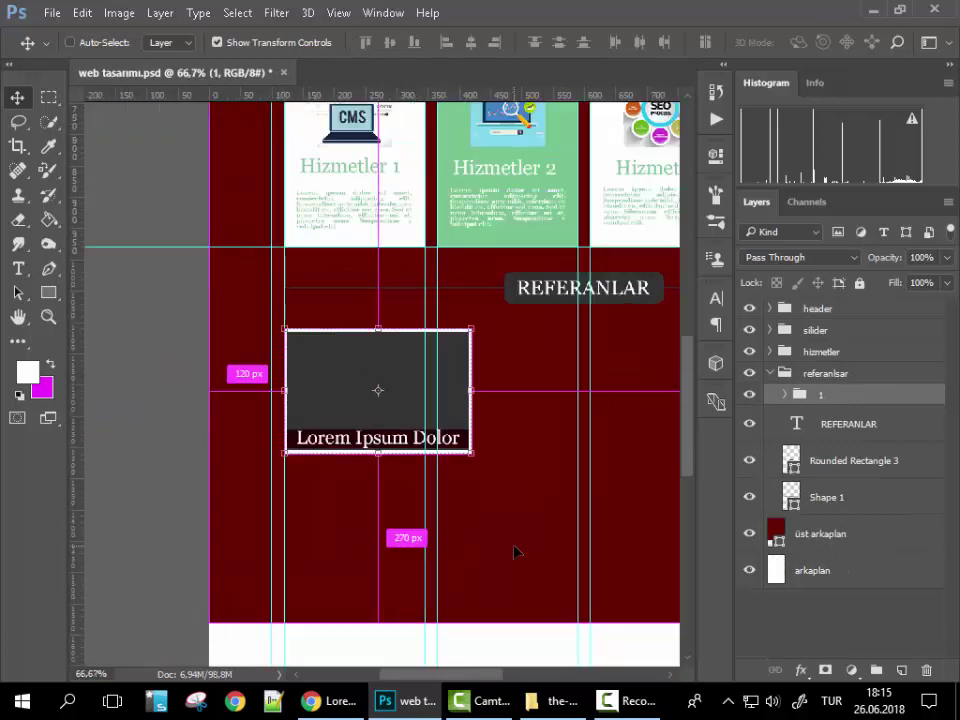
key(ctrl+minus)
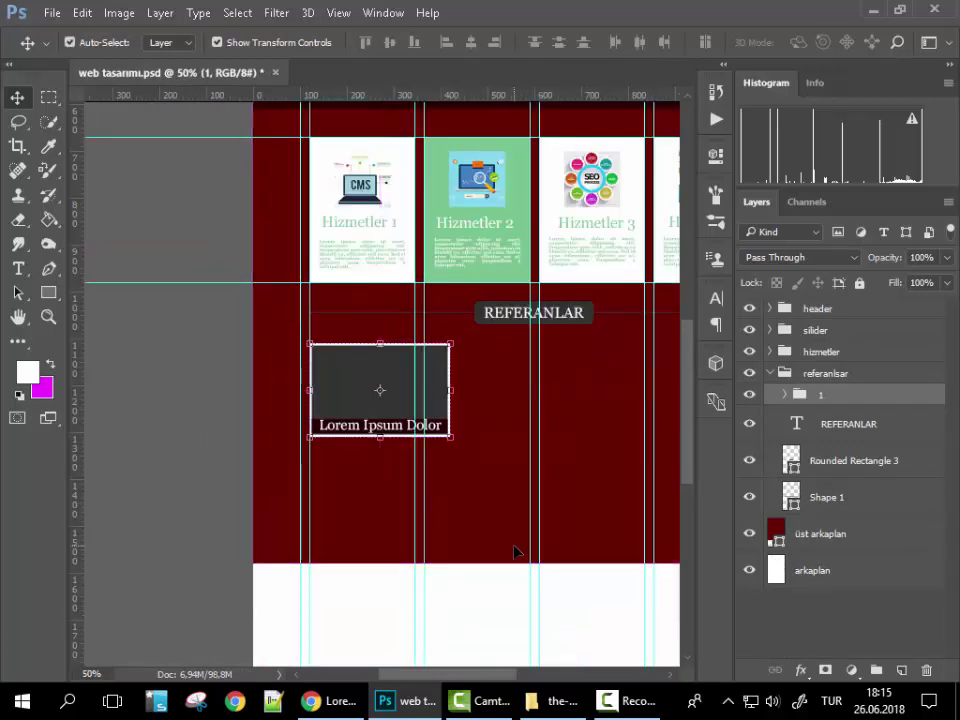
click(785, 395)
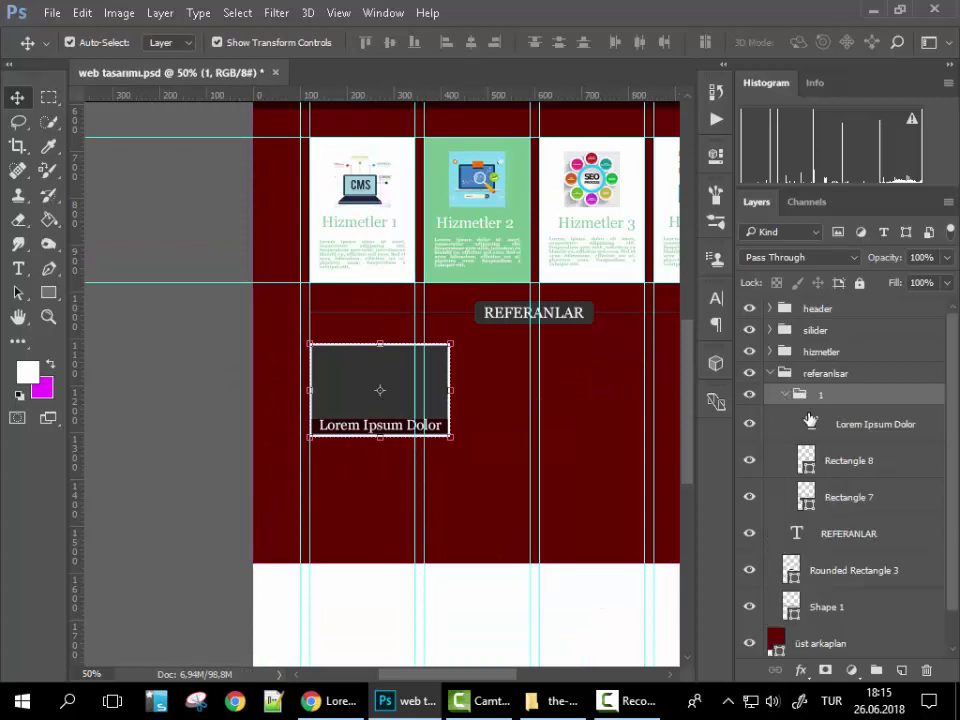
click(810, 424)
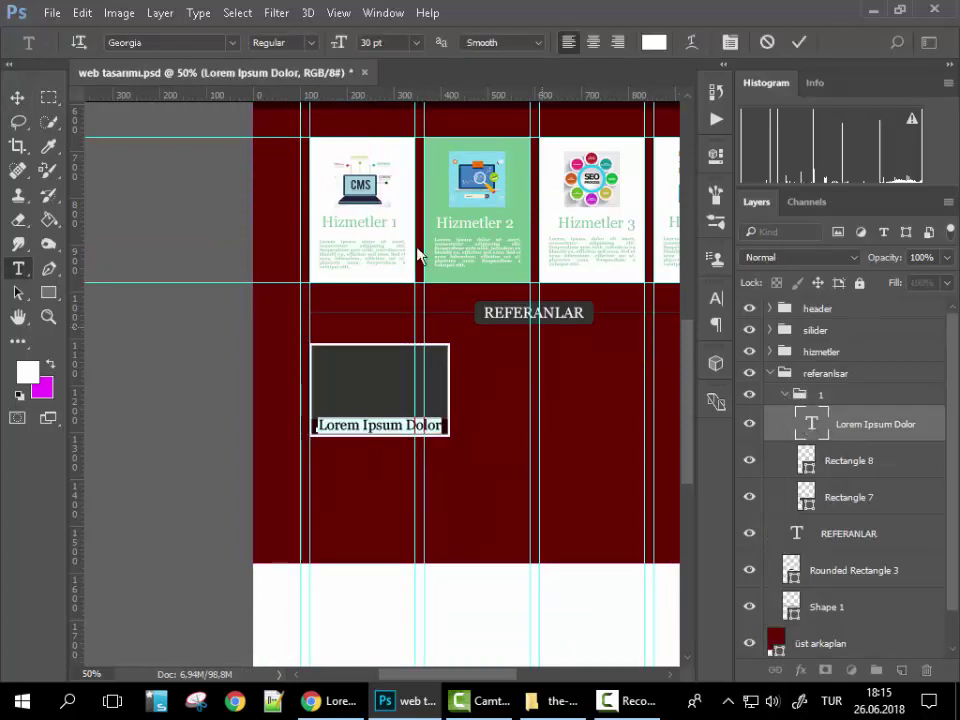
click(416, 43)
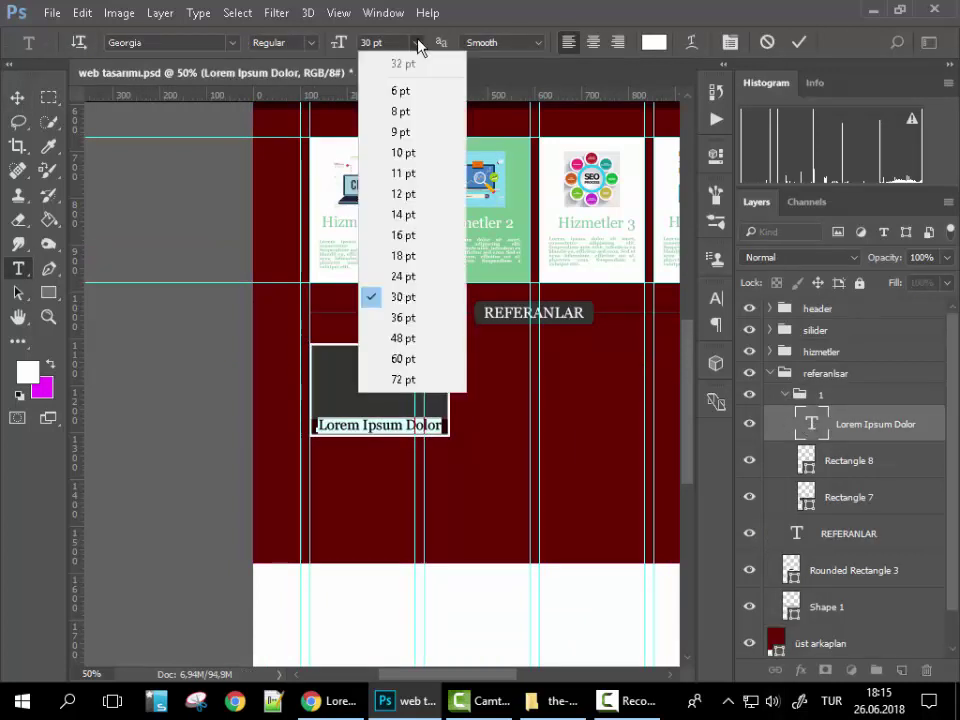
click(404, 276)
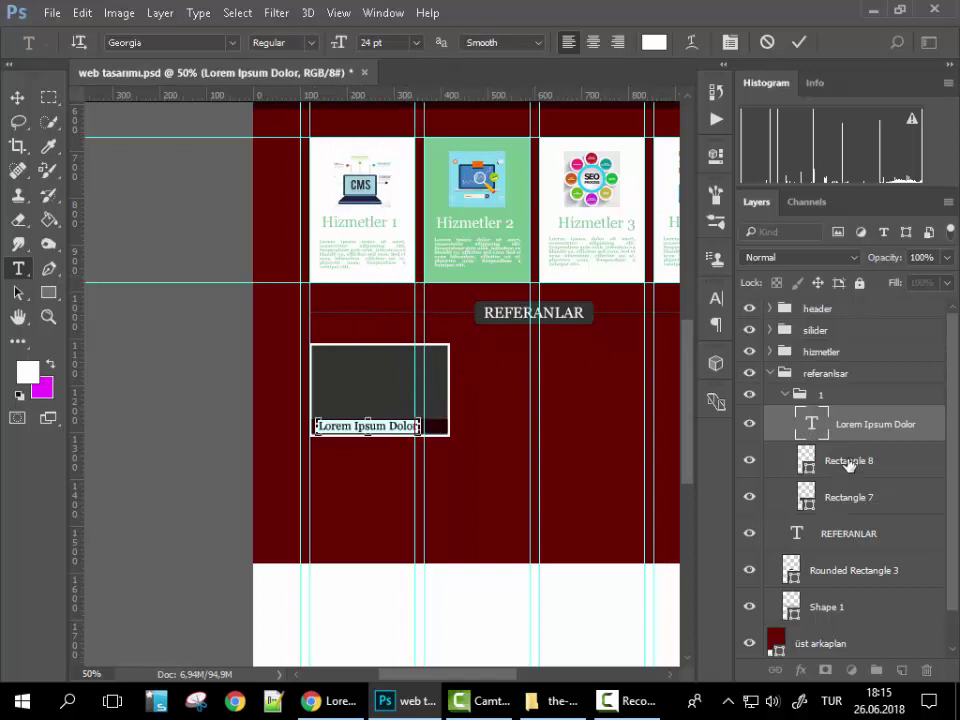
key(ctrl+Return)
key(v)
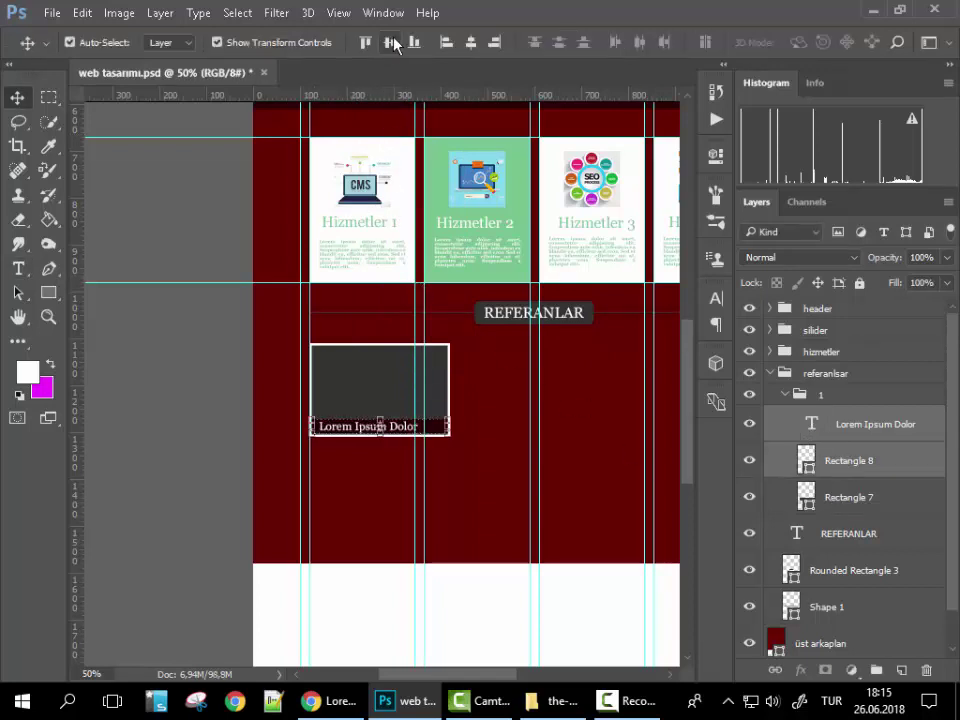
click(389, 43)
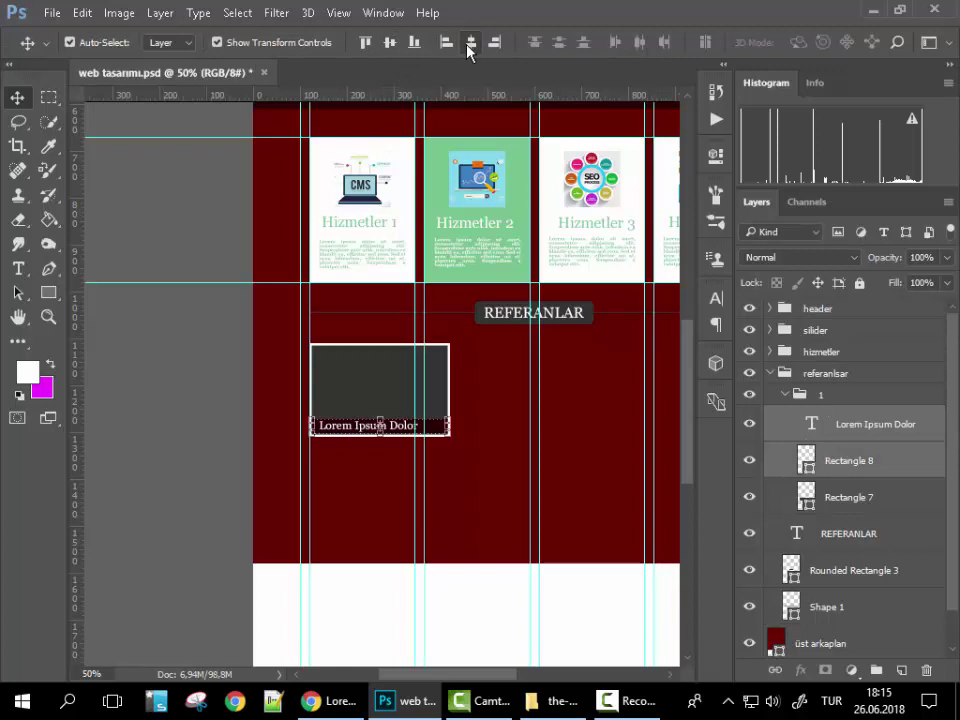
click(468, 45)
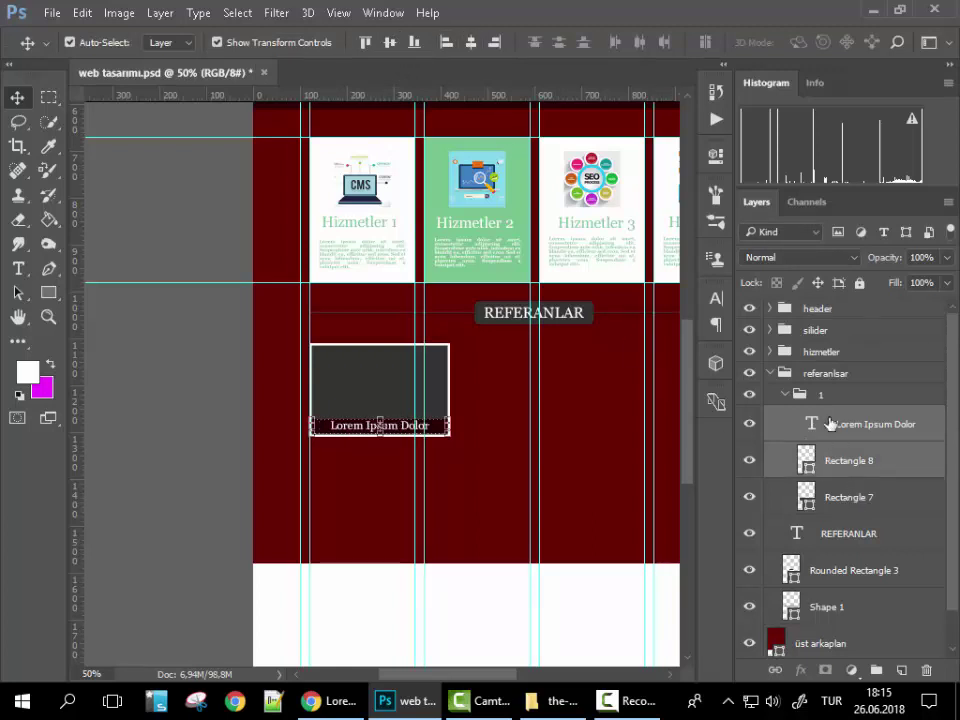
click(795, 396)
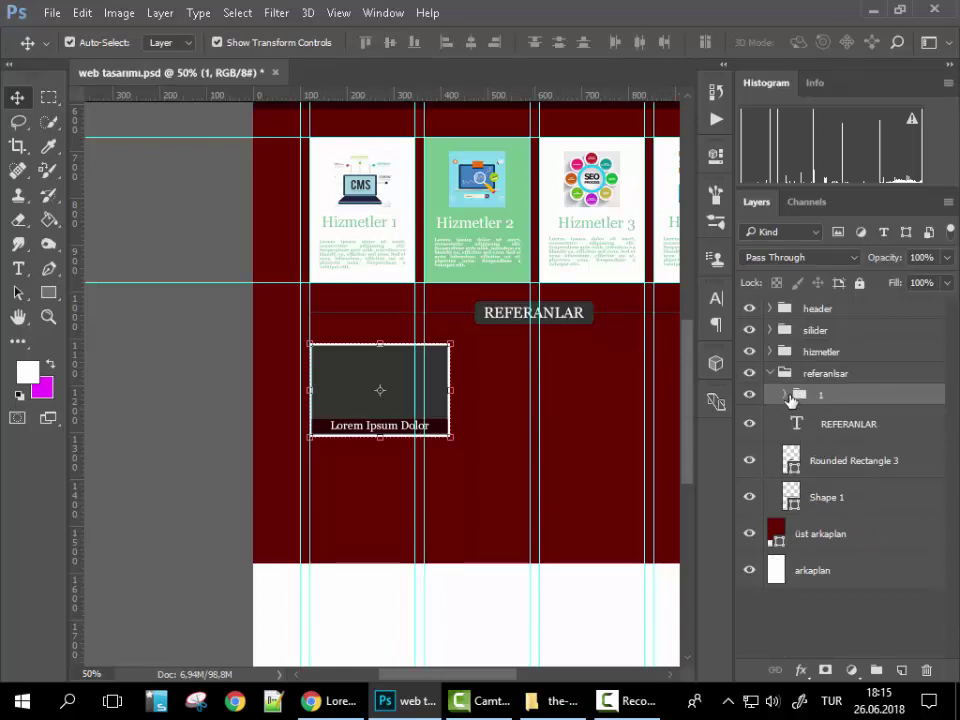
Recolour the caption green 76c38f, sampled from the Hizmetler 2 box.
click(786, 396)
double_click(812, 426)
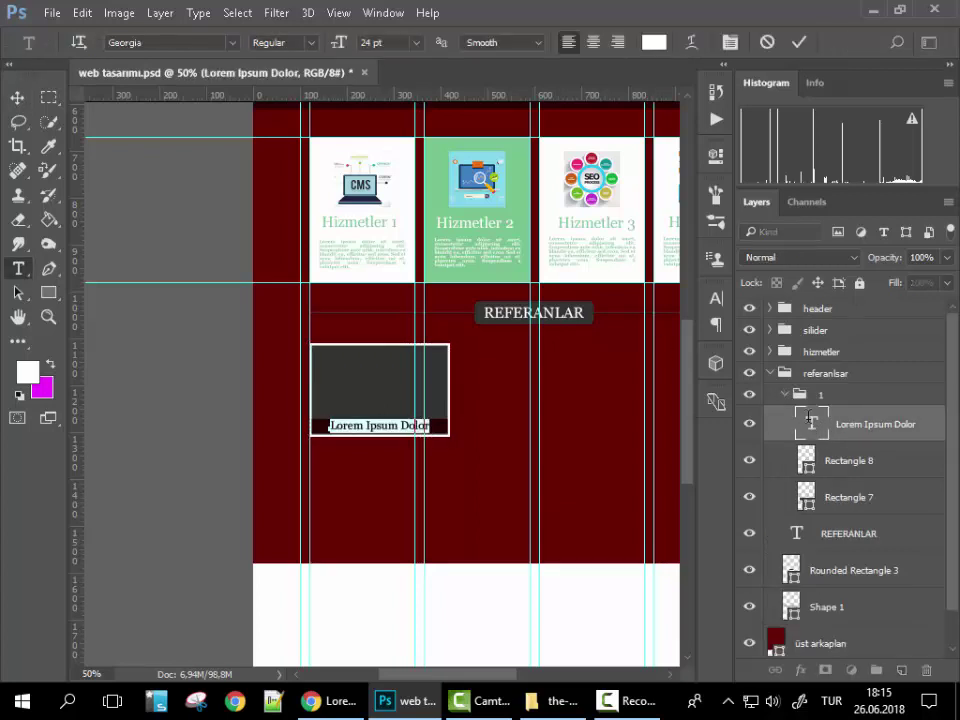
click(654, 42)
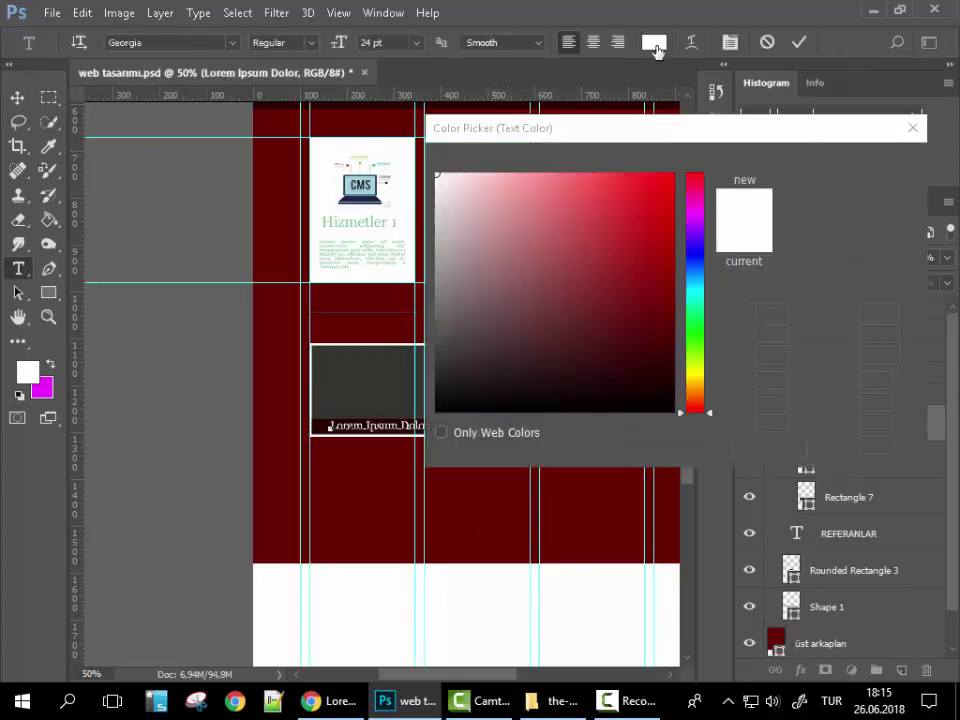
drag(528, 137, 670, 138)
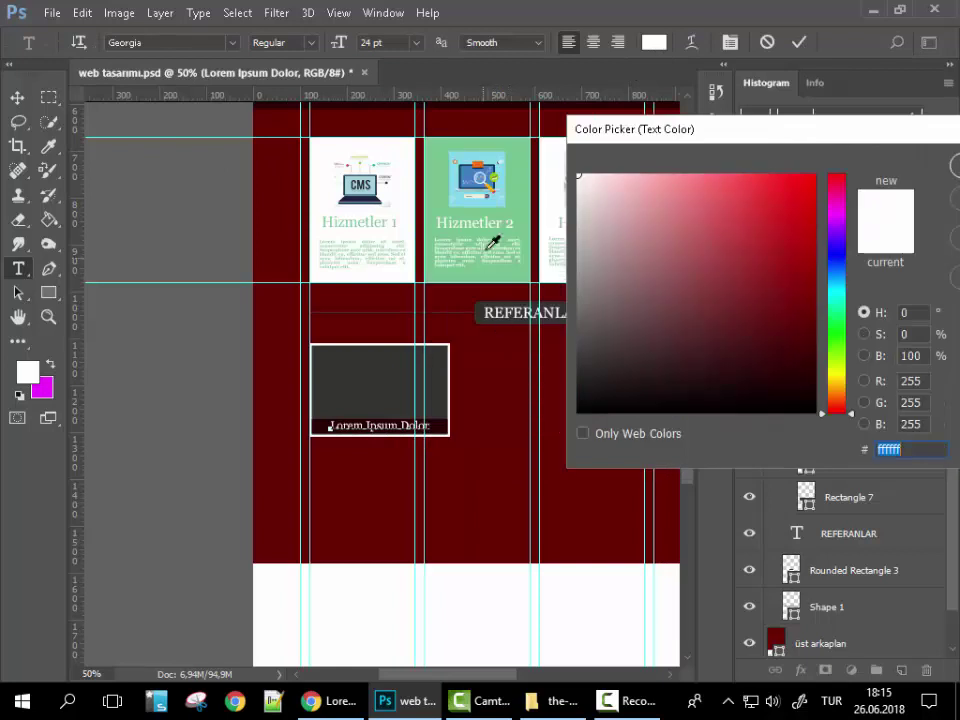
click(518, 186)
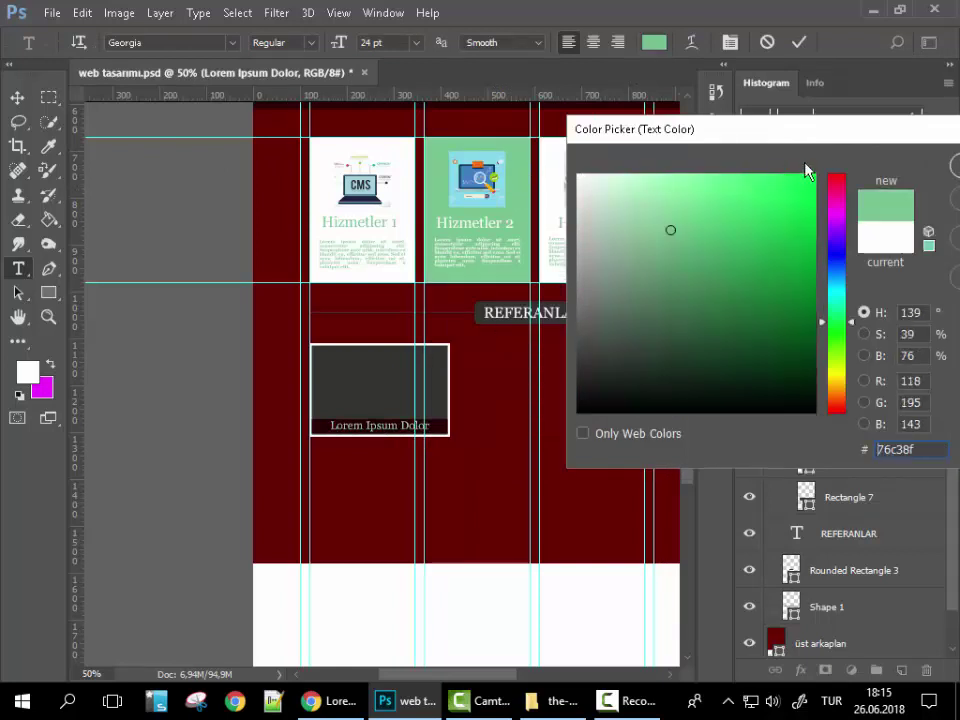
drag(812, 140, 575, 144)
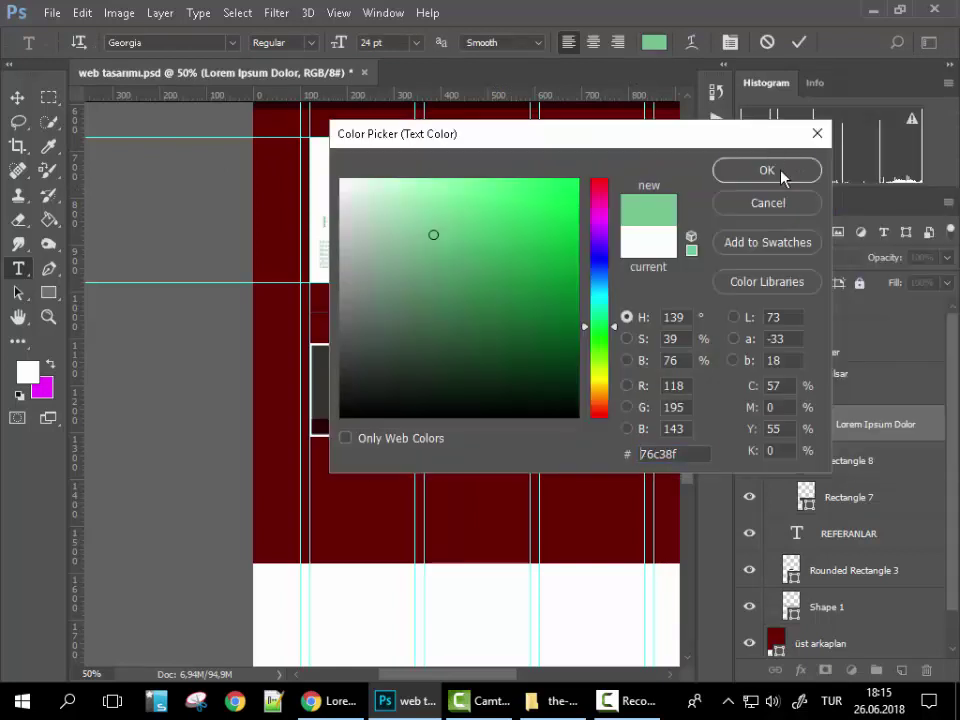
click(782, 172)
click(878, 465)
key(v)
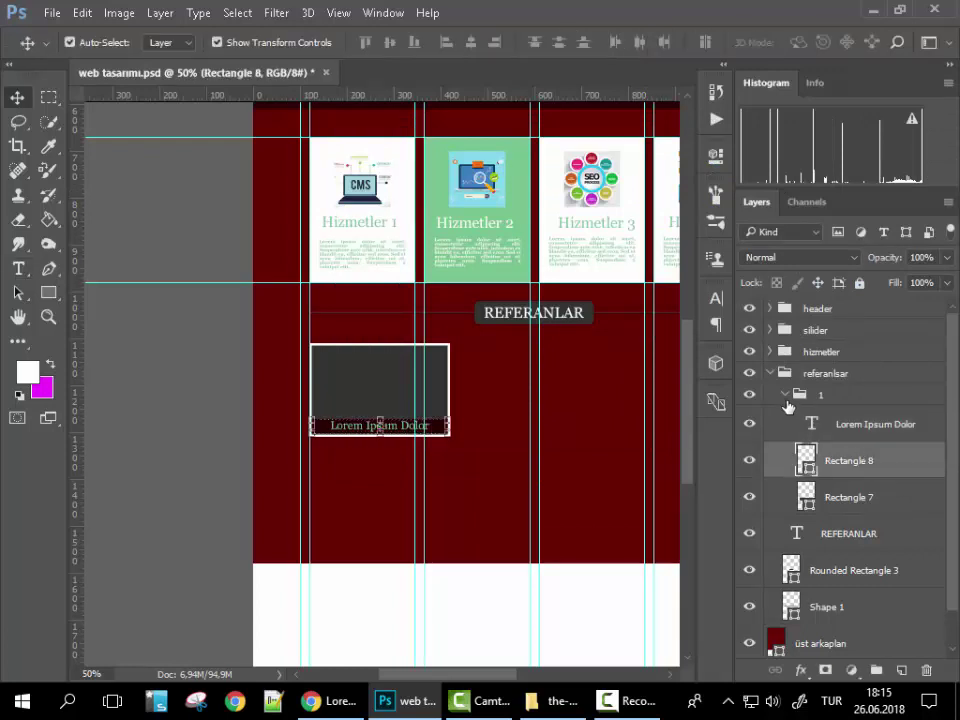
click(785, 396)
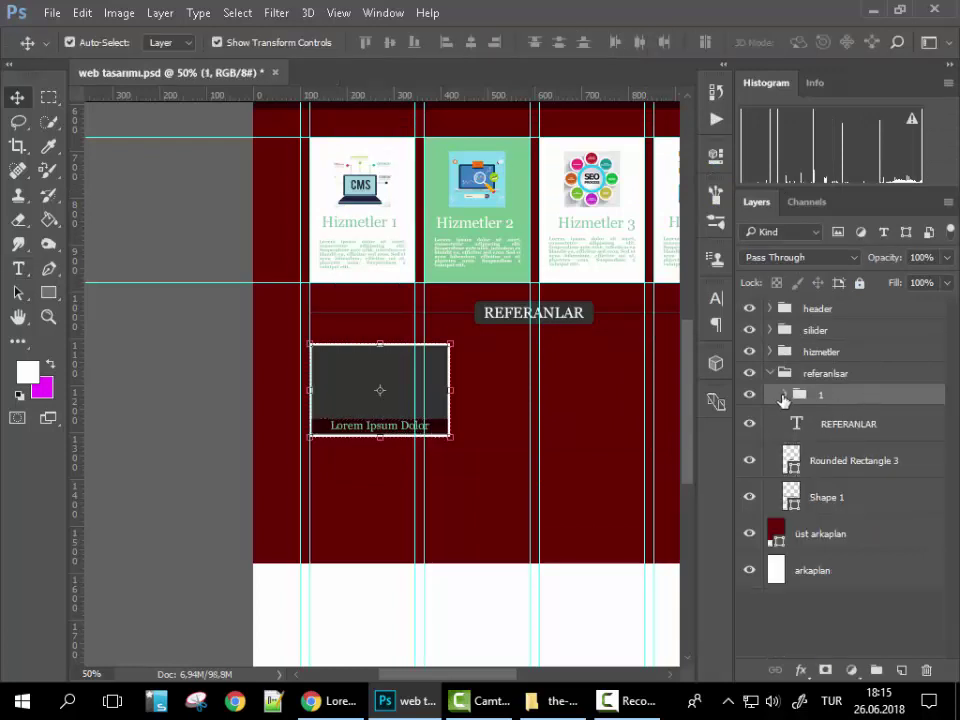
Duplicate group 1 and slide the copy right beside the first box.
key(ctrl+j)
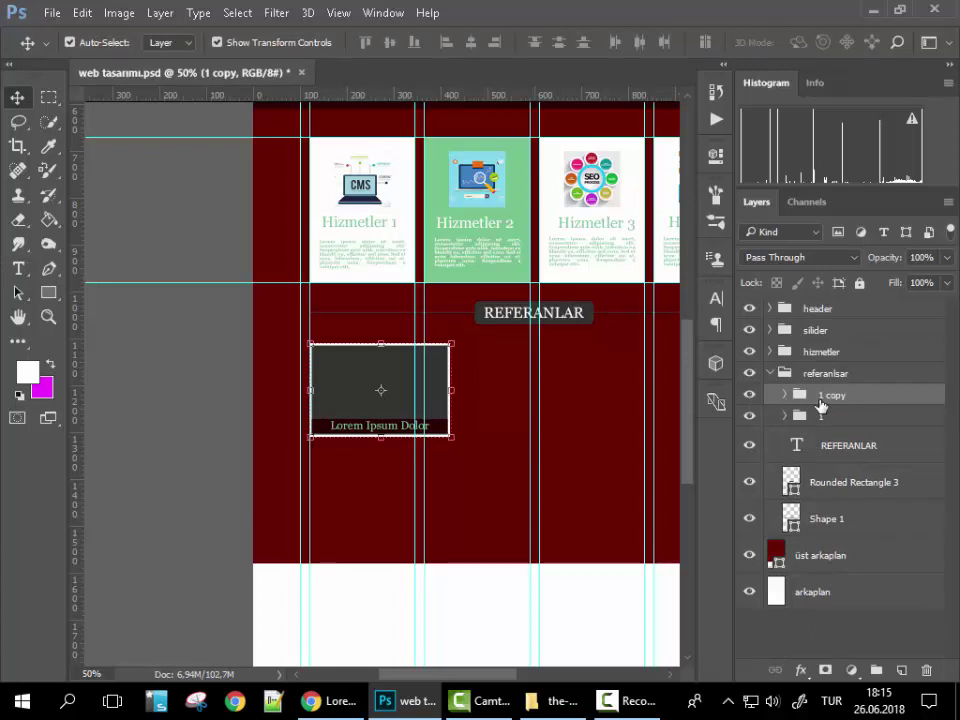
key(Right)
key(Right)
key(Right)
key(Right)
key(Right)
key(Right)
key(Right)
key(Right)
key(Right)
key(Right)
key(Right)
key(Right)
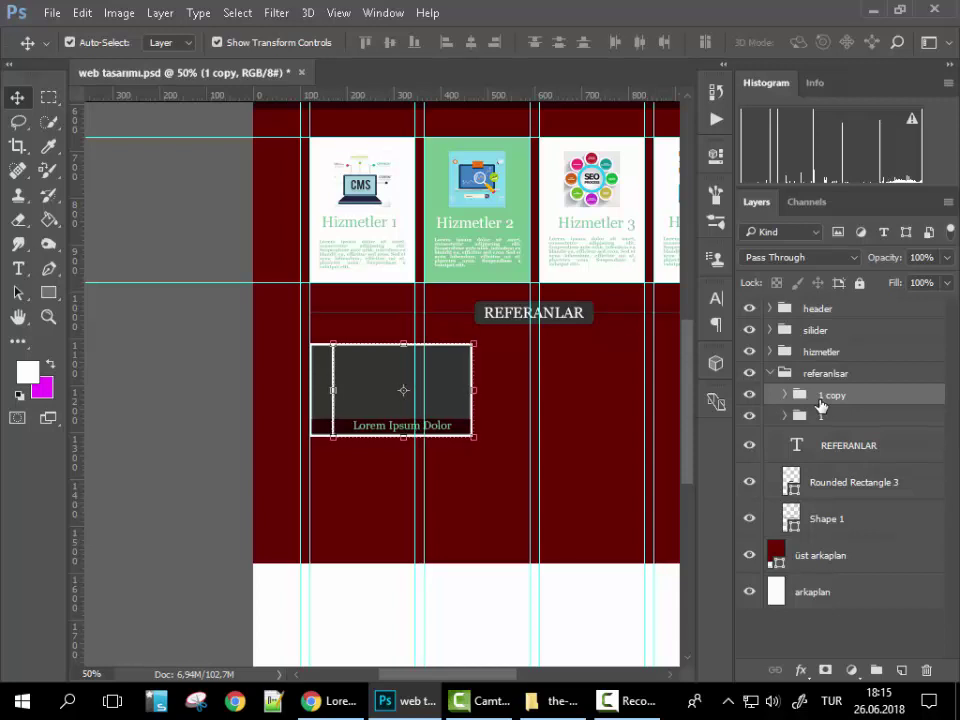
key(Right)
key(Right)
key(Right)
key(Right)
key(Right)
key(Right)
key(Right)
key(Right)
key(Right)
key(Right)
key(Right)
key(Right)
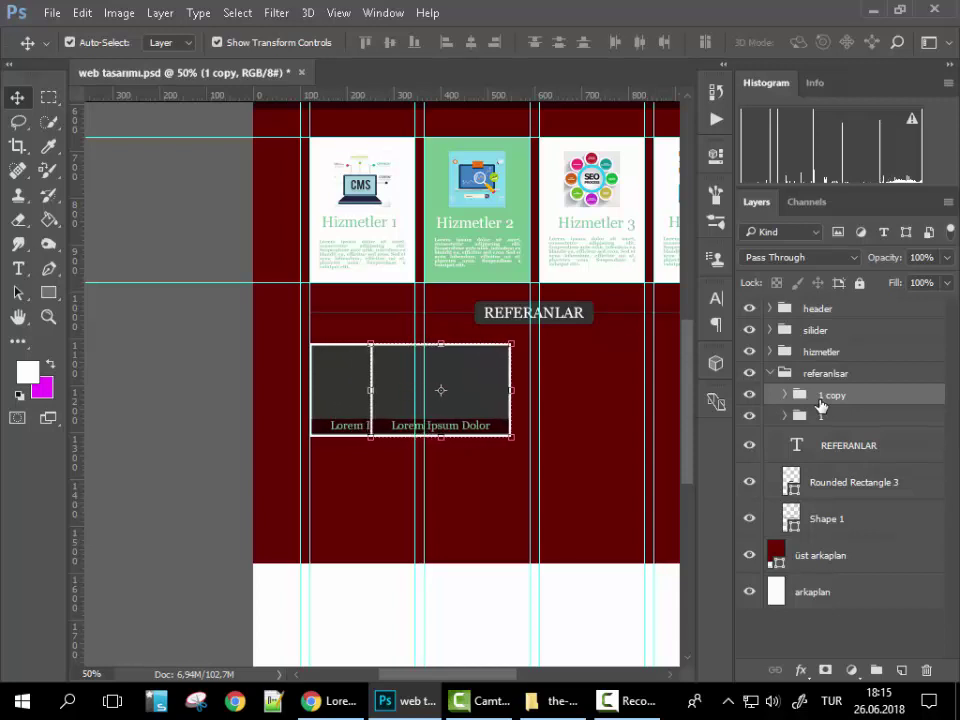
key(Right)
key(Right)
key(Right)
key(Right)
key(Right)
key(Right)
key(Right)
key(Right)
key(Right)
key(Right)
key(Right)
key(Right)
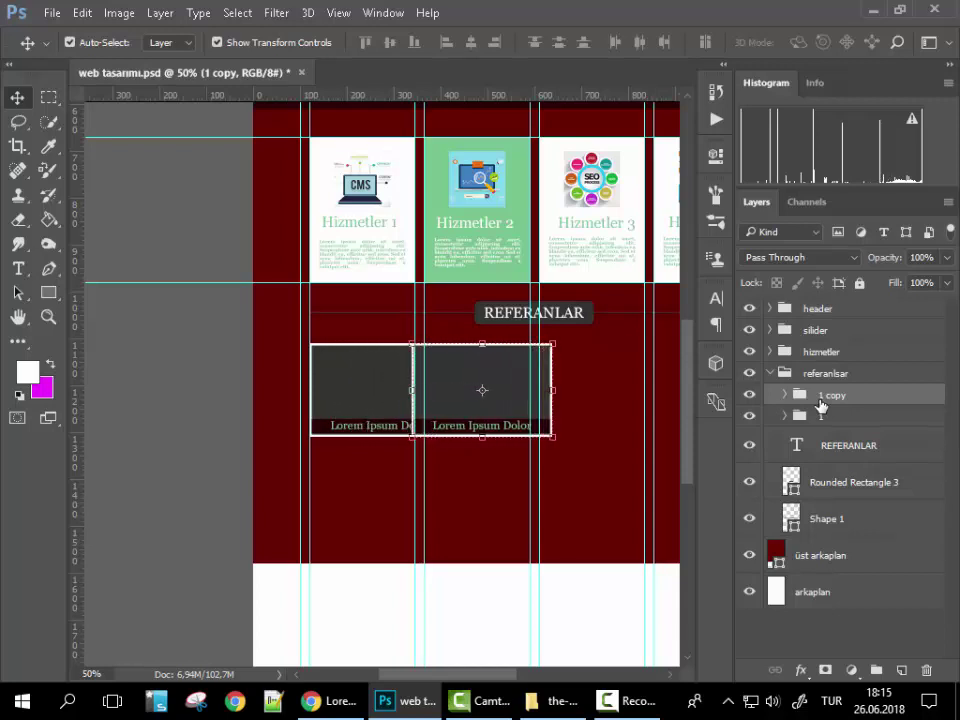
key(Right)
key(Right)
key(Right)
key(Right)
key(Right)
key(Right)
key(Right)
key(Right)
key(Right)
key(Right)
key(Right)
key(Right)
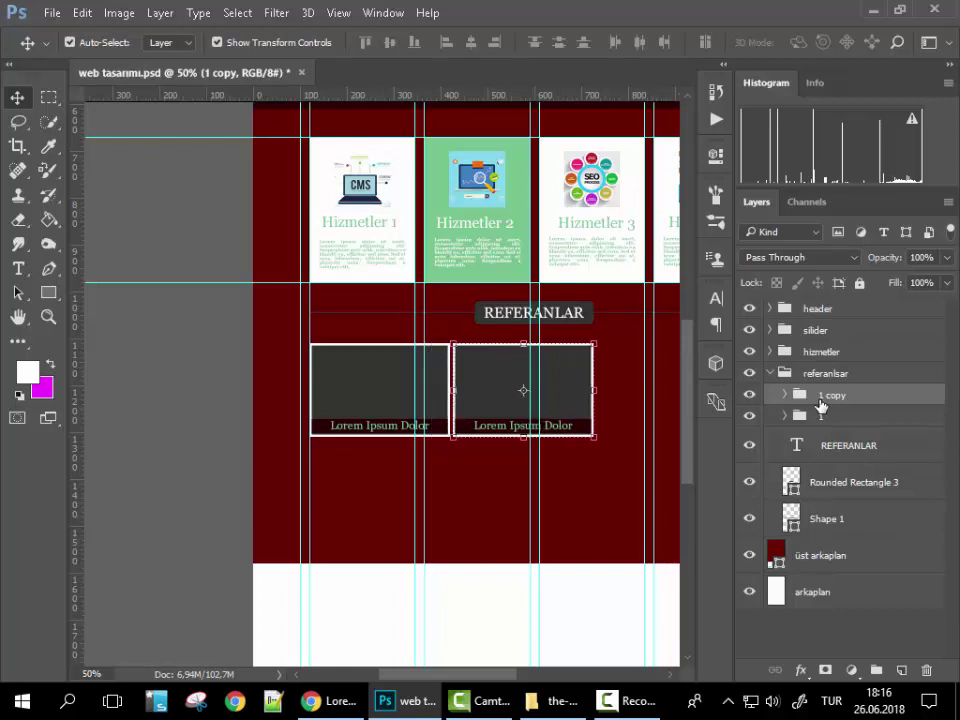
key(Right)
key(Right)
key(Right)
key(Right)
key(Right)
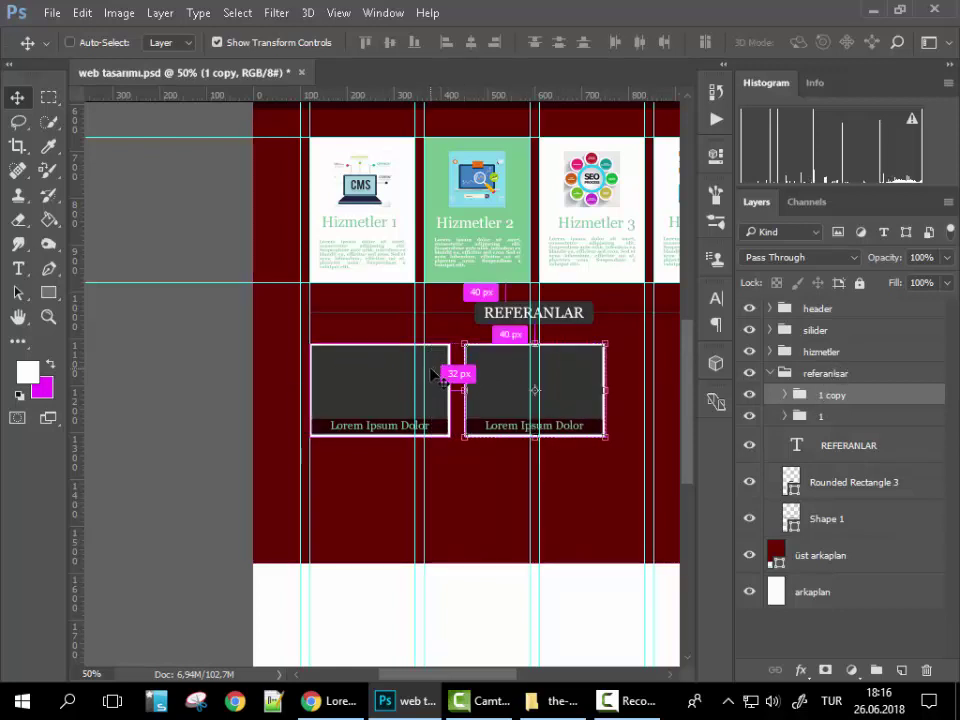
Duplicate the second box and slide the third copy into place on the right.
key(ctrl)
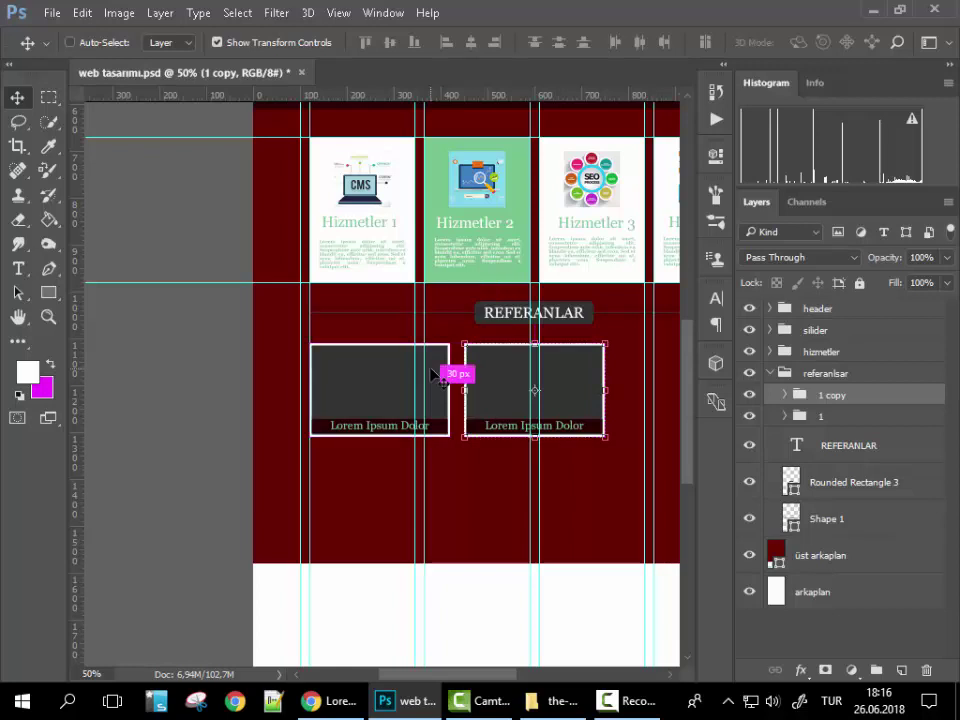
key(ctrl+j)
key(shift+Right)
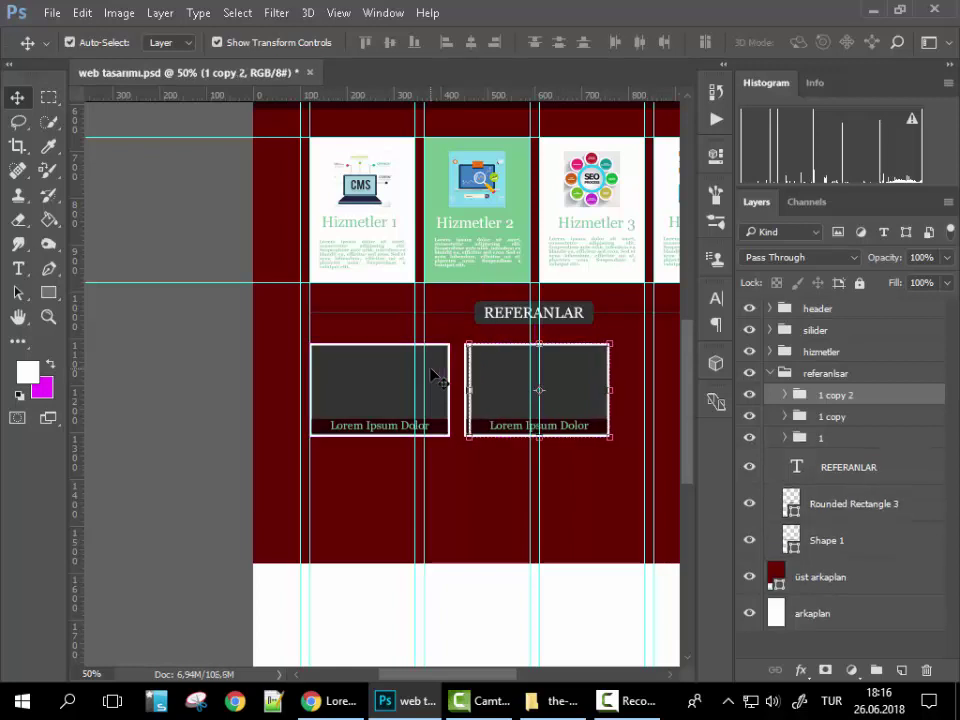
key(shift+Right)
key(shift+Right)
key(shift+Right)
key(shift+Right)
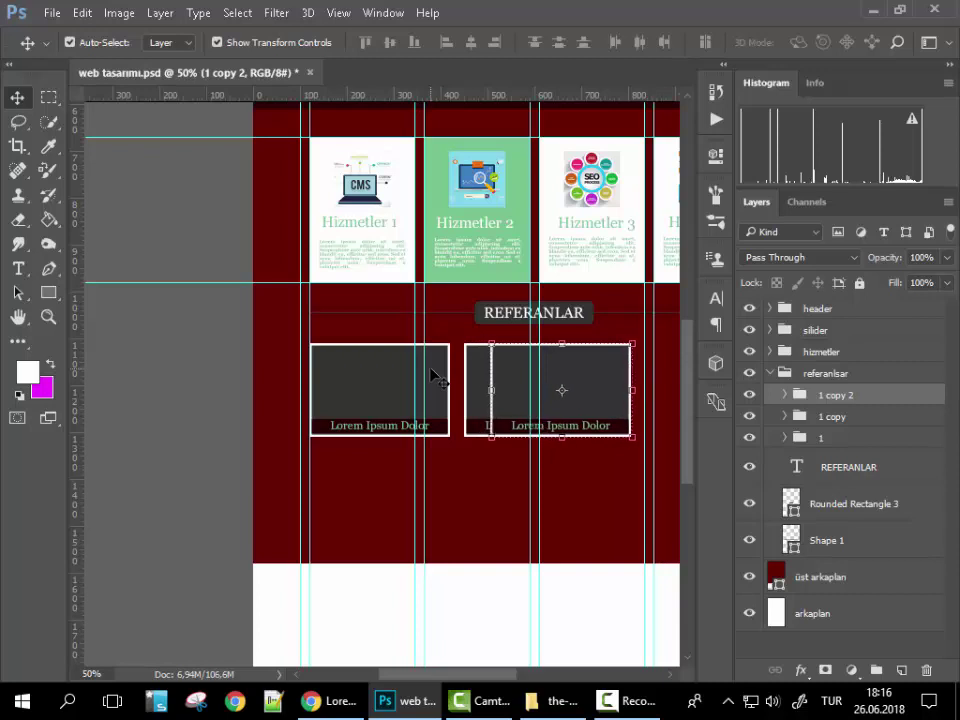
key(shift+Right)
key(shift+Right)
key(shift+Right)
key(shift+Right)
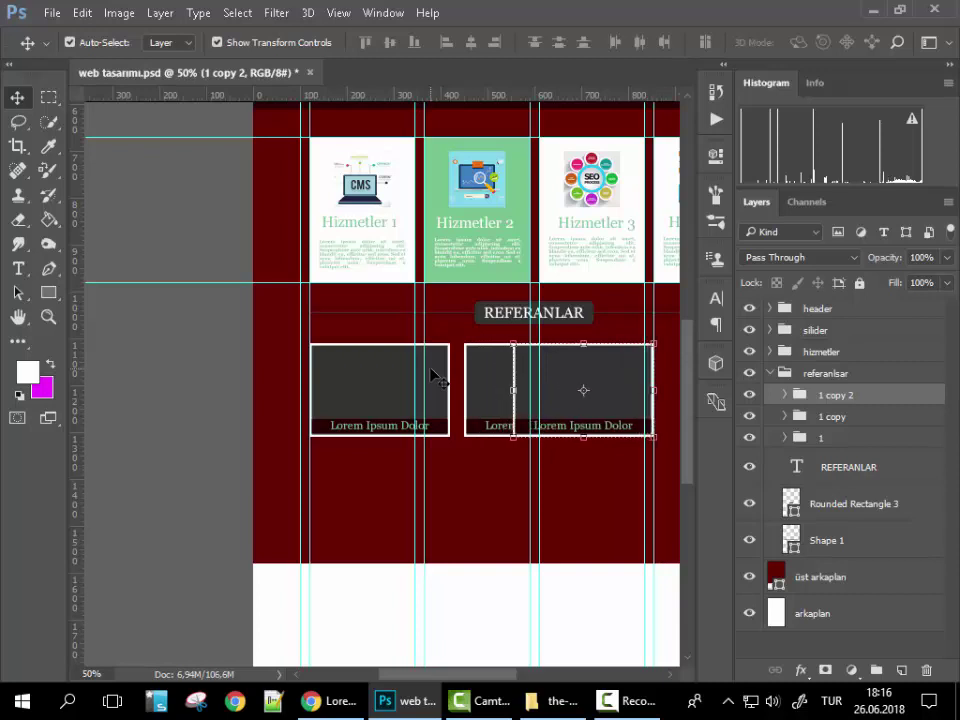
key(shift+Right)
key(shift+Right)
key(shift+Right)
key(shift+Right)
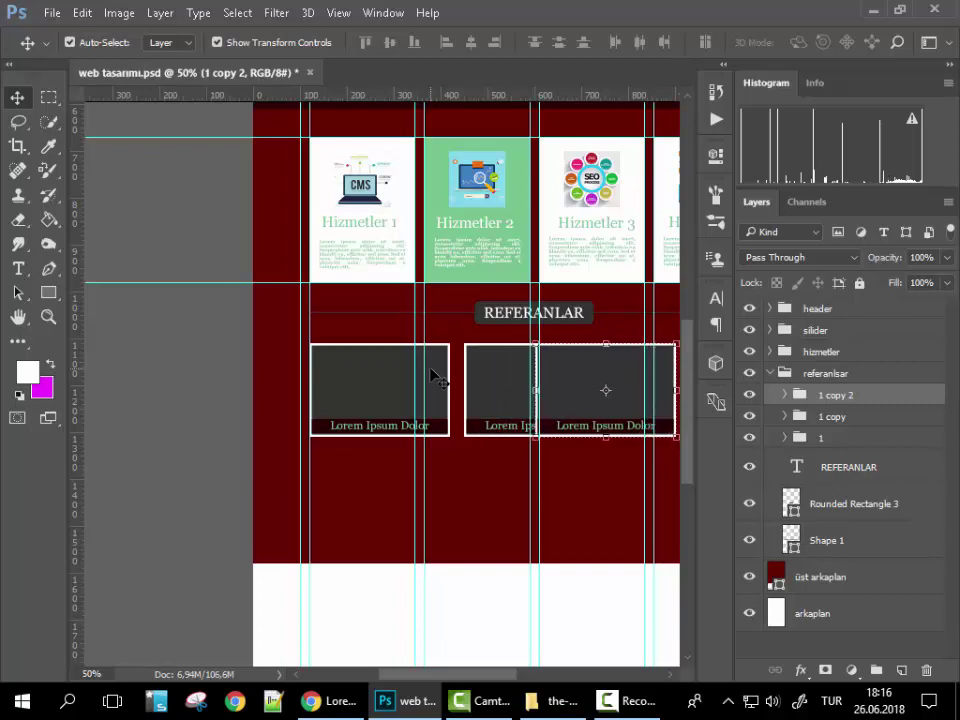
key(shift+Right)
key(shift+Right)
key(shift+Right)
key(shift+Right)
key(shift+Right)
key(shift+Right)
key(shift+Right)
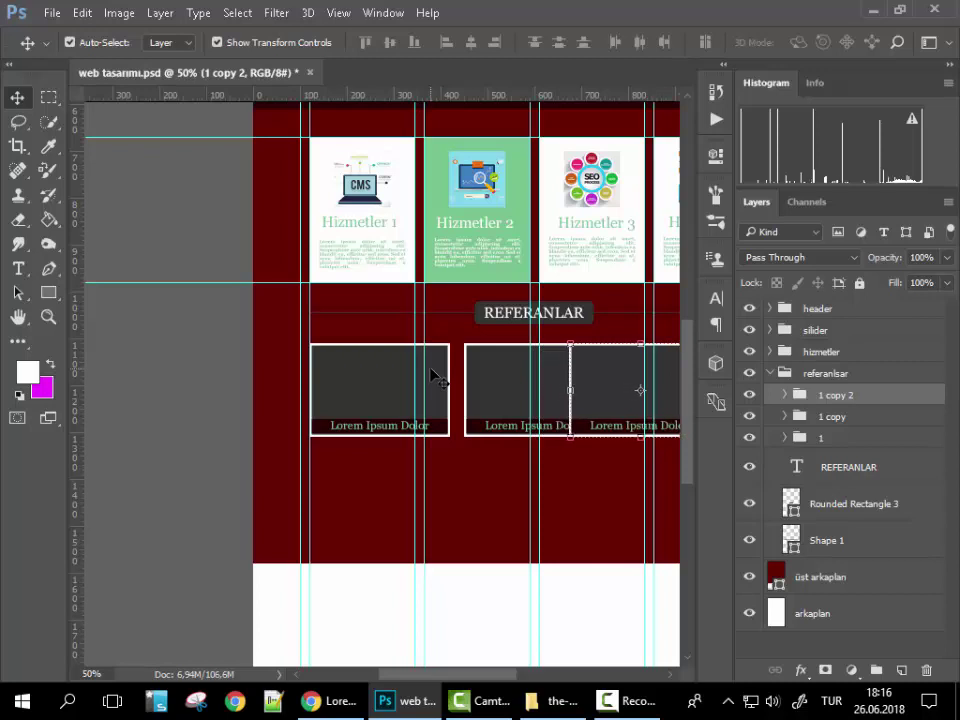
key(shift+Right)
key(shift+Right)
key(shift+Right)
key(shift+Right)
key(shift+Right)
key(shift+Right)
key(shift+Right)
key(shift+Right)
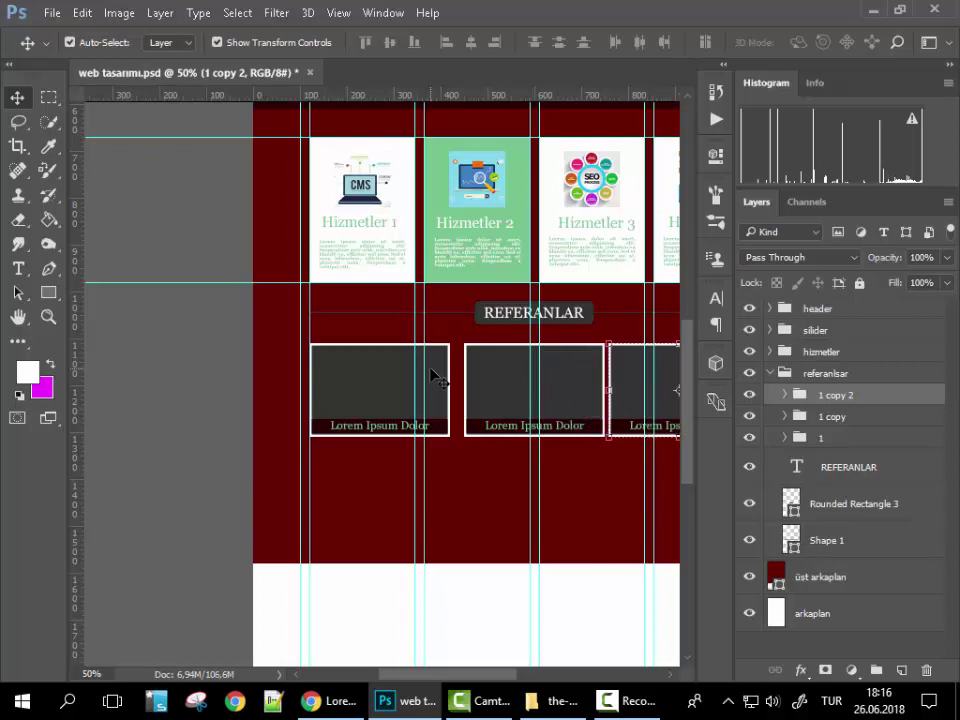
key(shift+Right)
key(shift+Right)
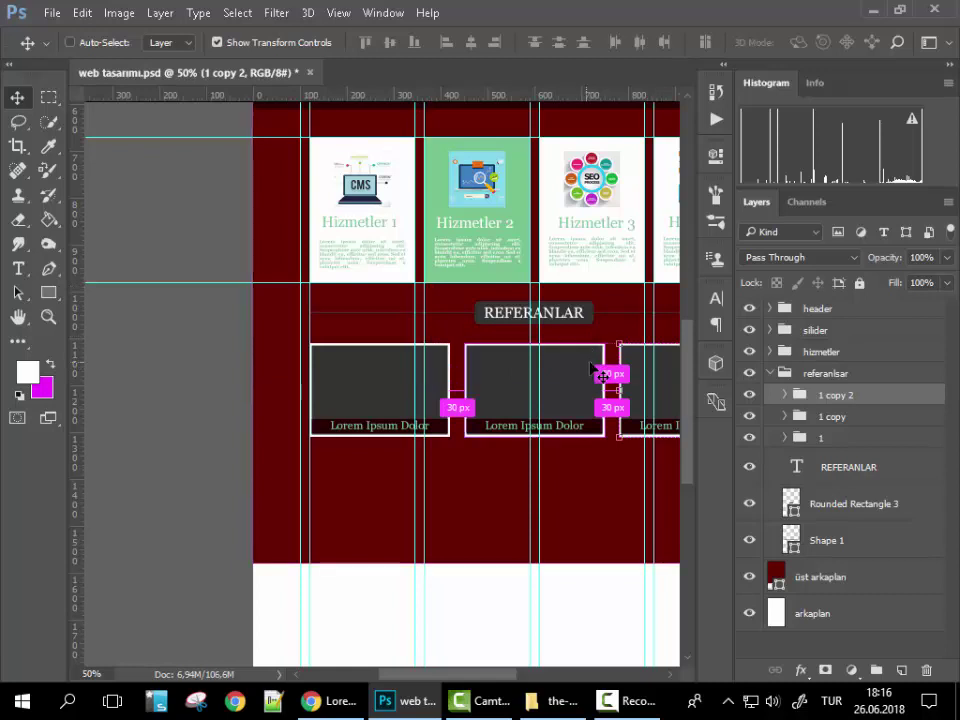
drag(484, 681, 514, 679)
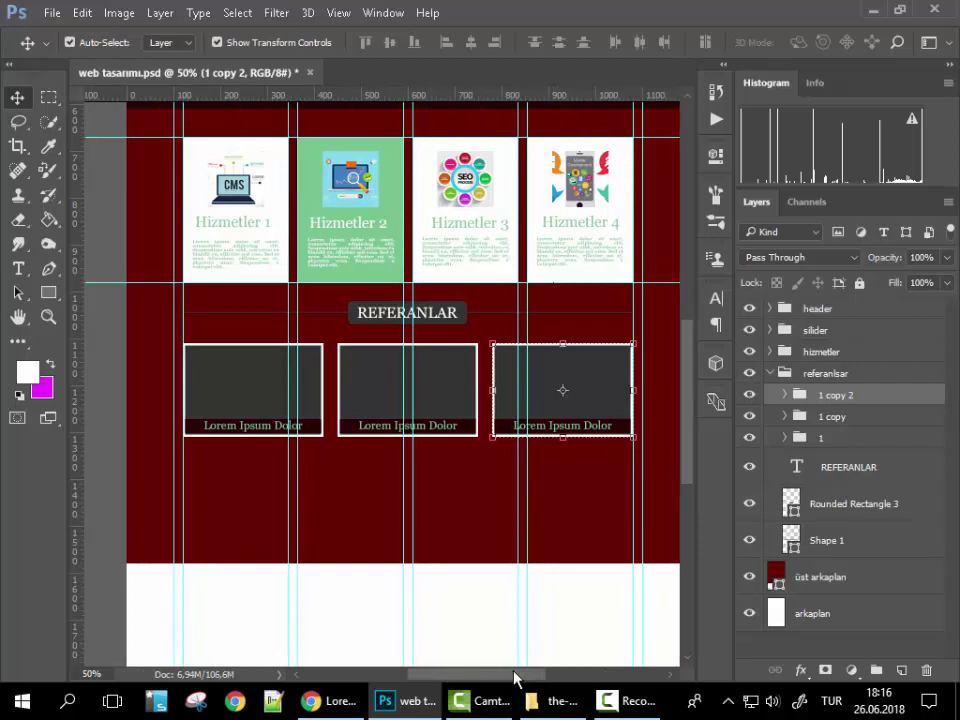
Rename group '1 copy' to 2 and '1 copy 2' to 3.
click(825, 418)
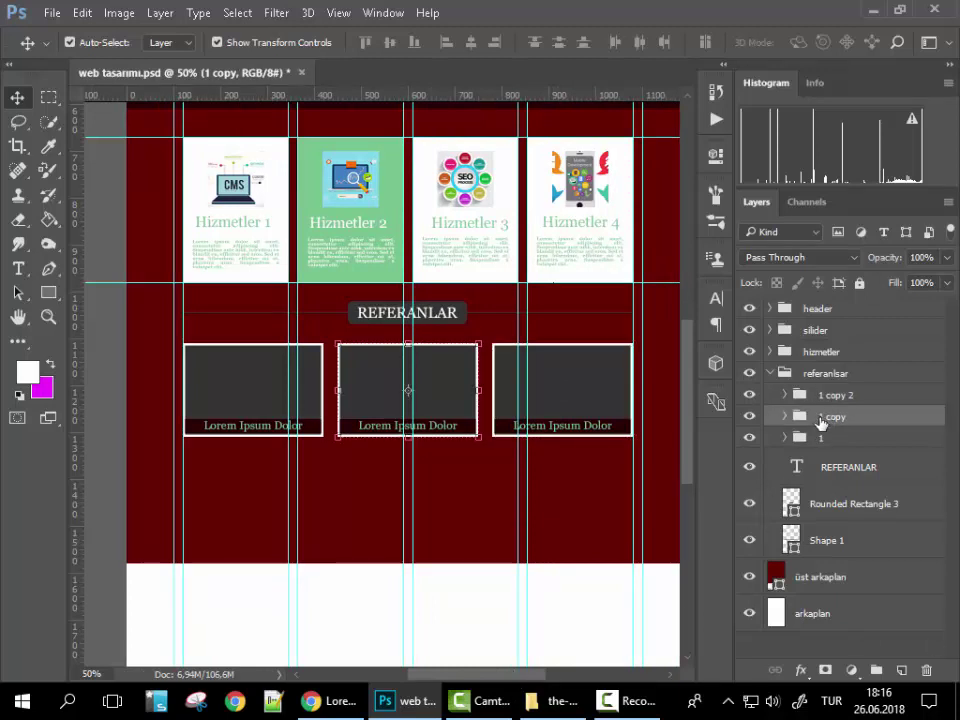
double_click(824, 418)
text(2)
double_click(833, 396)
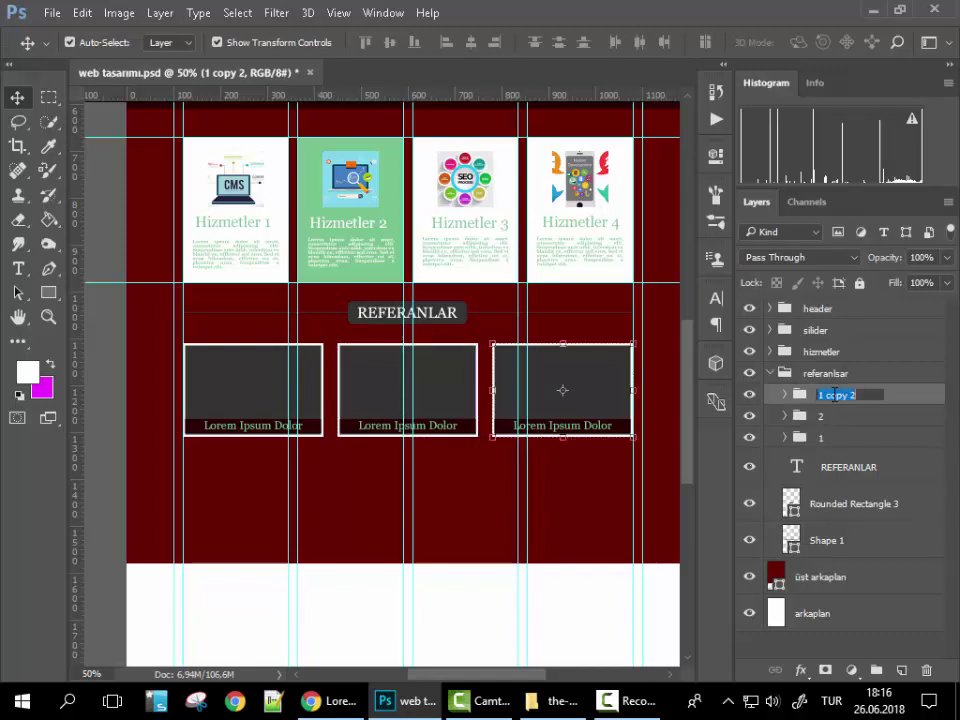
text(3)
click(859, 434)
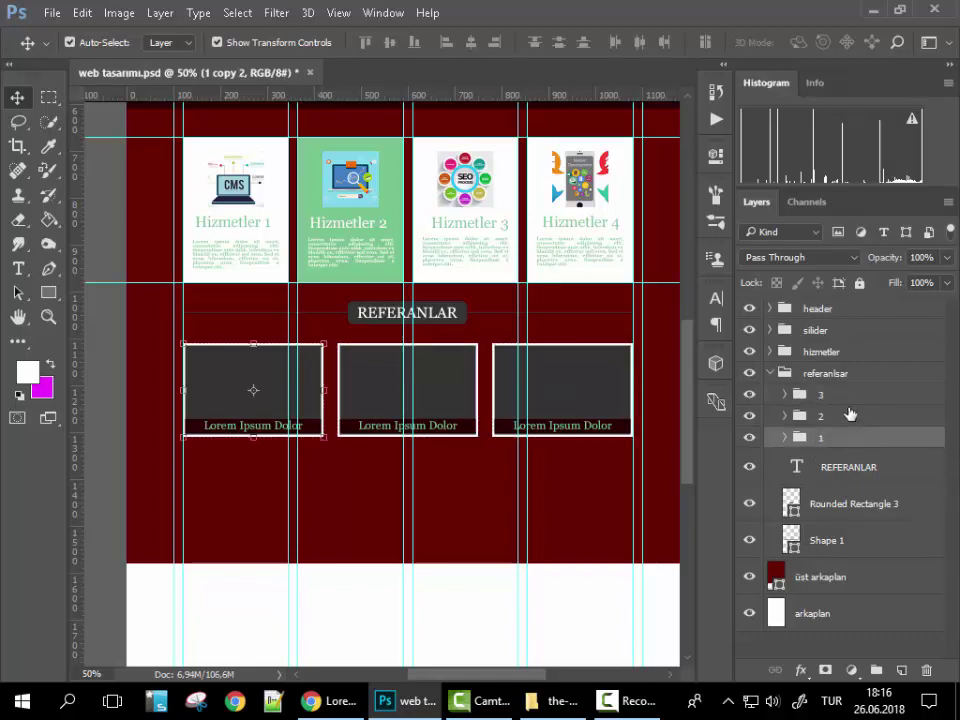
Duplicate the three-box row and nudge the copy to sit 30 px below the first.
shift+click(846, 403)
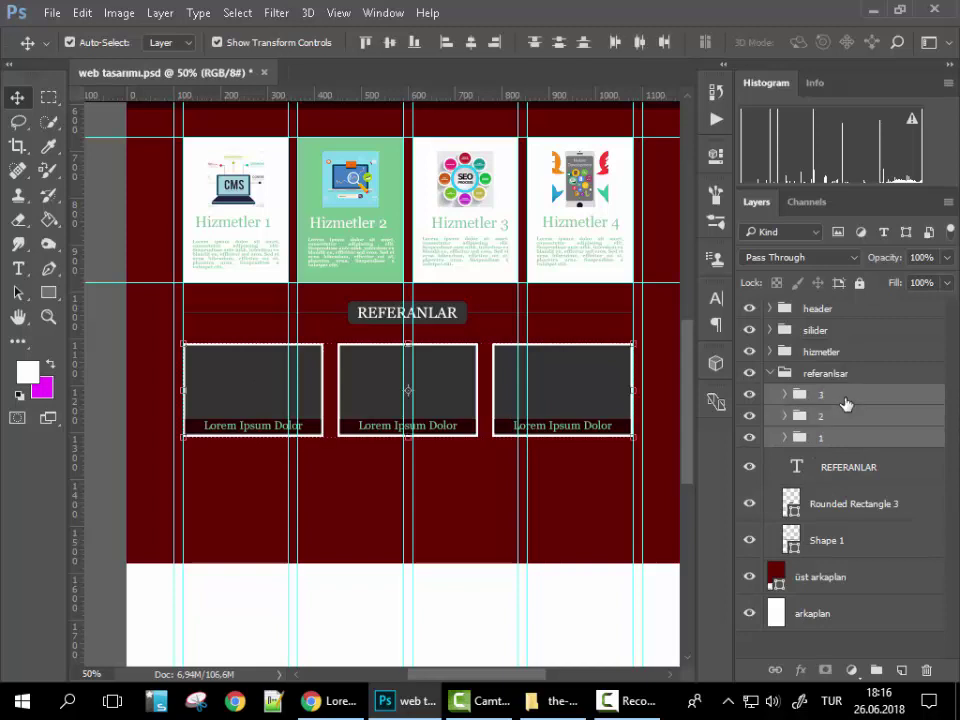
key(ctrl+j)
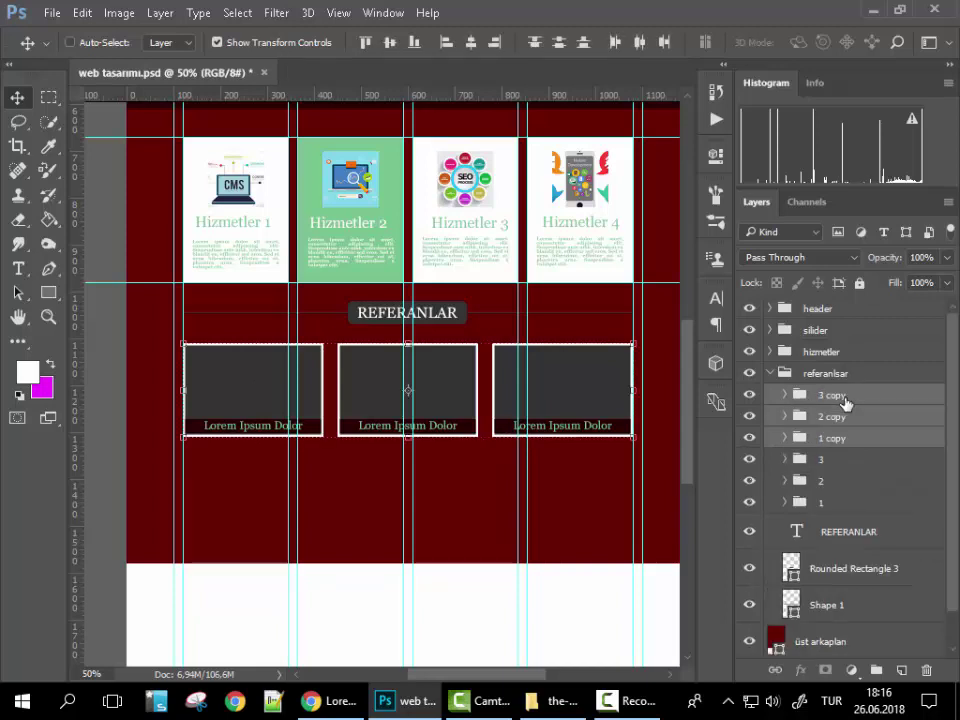
key(Down)
key(Down)
key(Down)
key(Down)
key(Down)
key(Down)
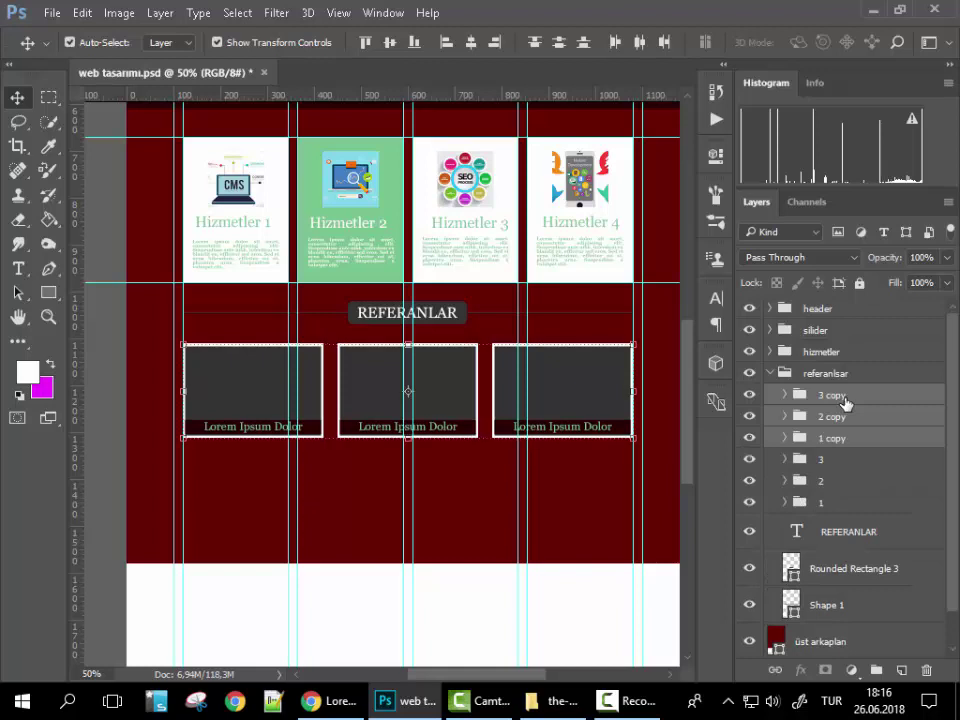
key(Down)
key(Down)
key(Down)
key(Down)
key(Down)
key(Down)
key(Down)
key(Down)
key(Down)
key(Down)
key(Down)
key(Down)
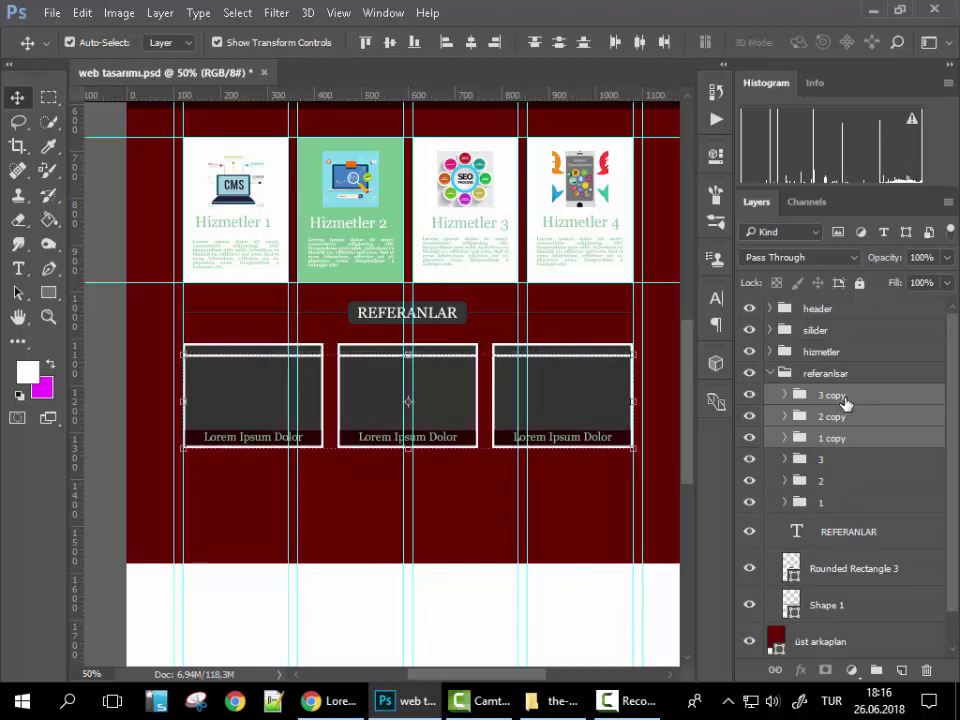
key(Down)
key(Down)
key(Down)
key(Down)
key(Down)
key(Down)
key(Down)
key(Down)
key(Down)
key(Down)
key(Down)
key(Down)
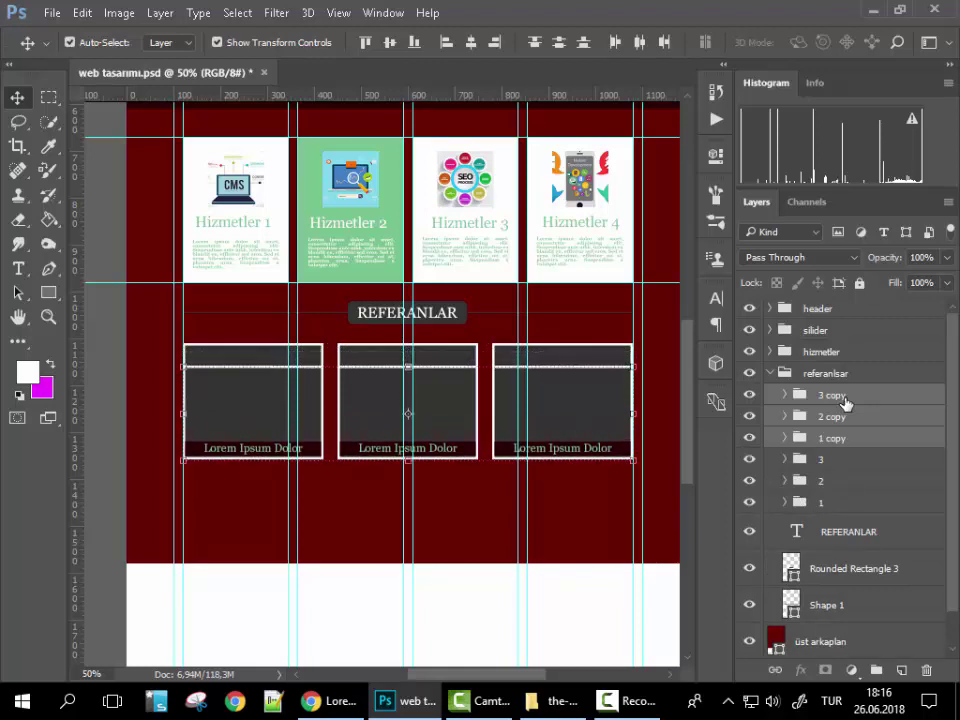
key(Down)
key(Down)
key(Down)
key(Down)
key(Down)
key(Down)
key(Down)
key(Down)
key(Down)
key(Down)
key(Down)
key(Down)
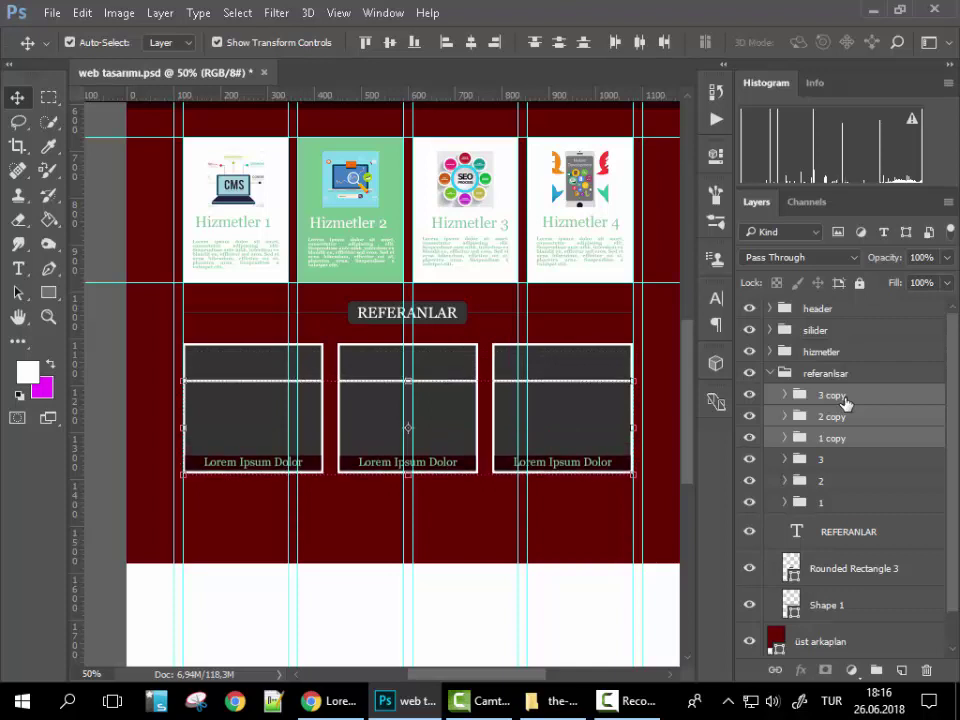
key(Down)
key(Down)
key(Down)
key(Down)
key(Down)
key(Down)
key(Down)
key(Down)
key(Down)
key(Down)
key(Down)
key(Down)
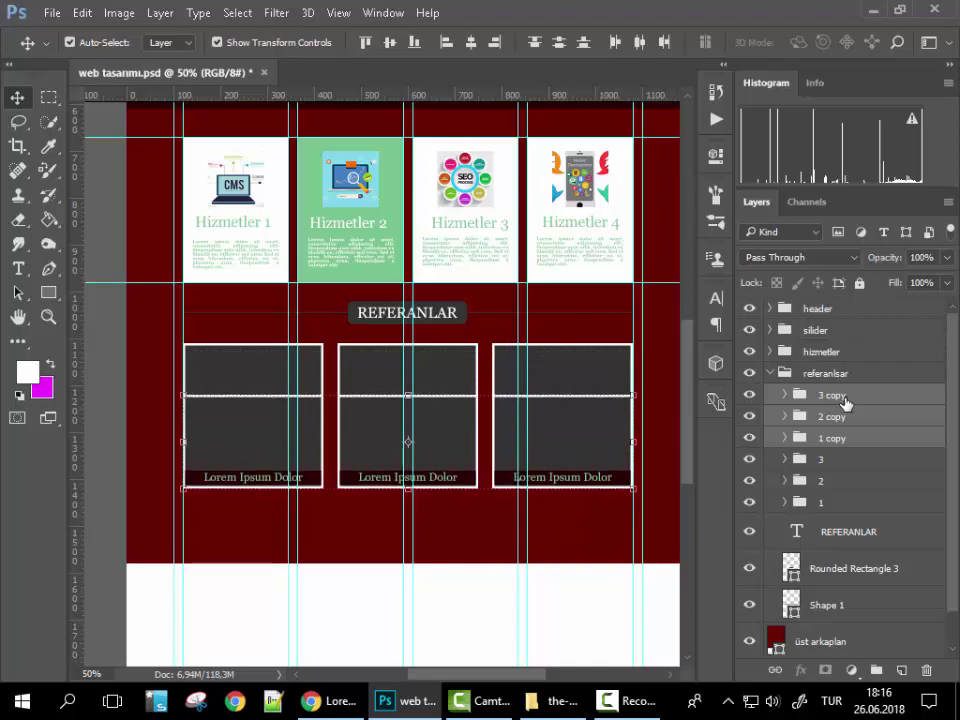
key(Down)
key(Down)
key(Down)
key(Down)
key(Down)
key(Down)
key(Down)
key(Down)
key(Down)
key(Down)
key(Down)
key(Down)
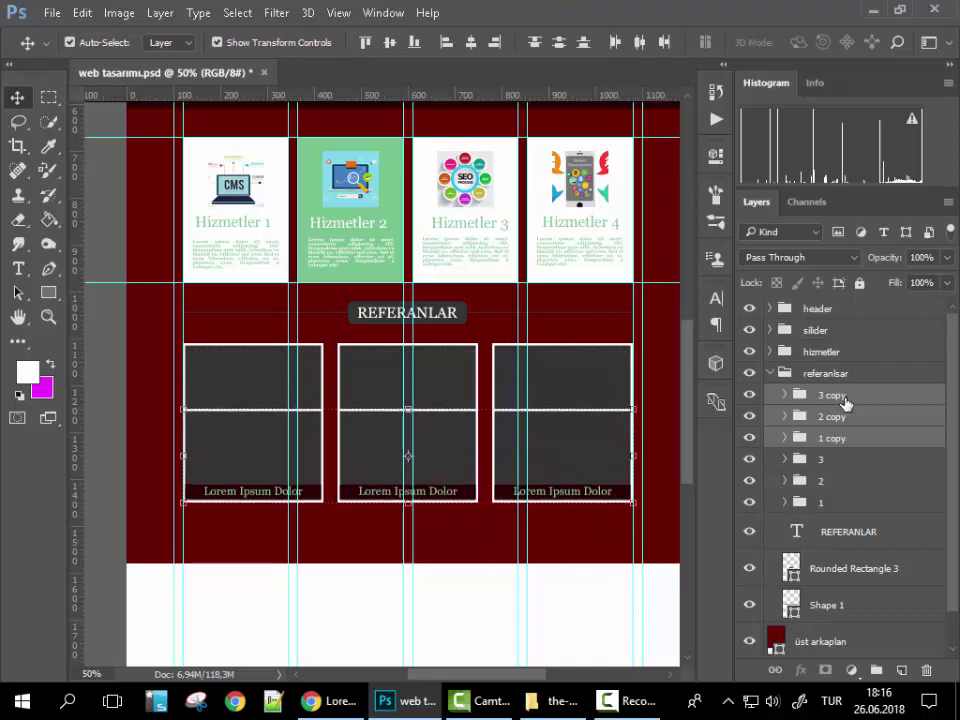
key(Down)
key(Down)
key(Down)
key(Down)
key(Down)
key(Down)
key(Down)
key(Down)
key(Down)
key(Down)
key(Down)
key(Down)
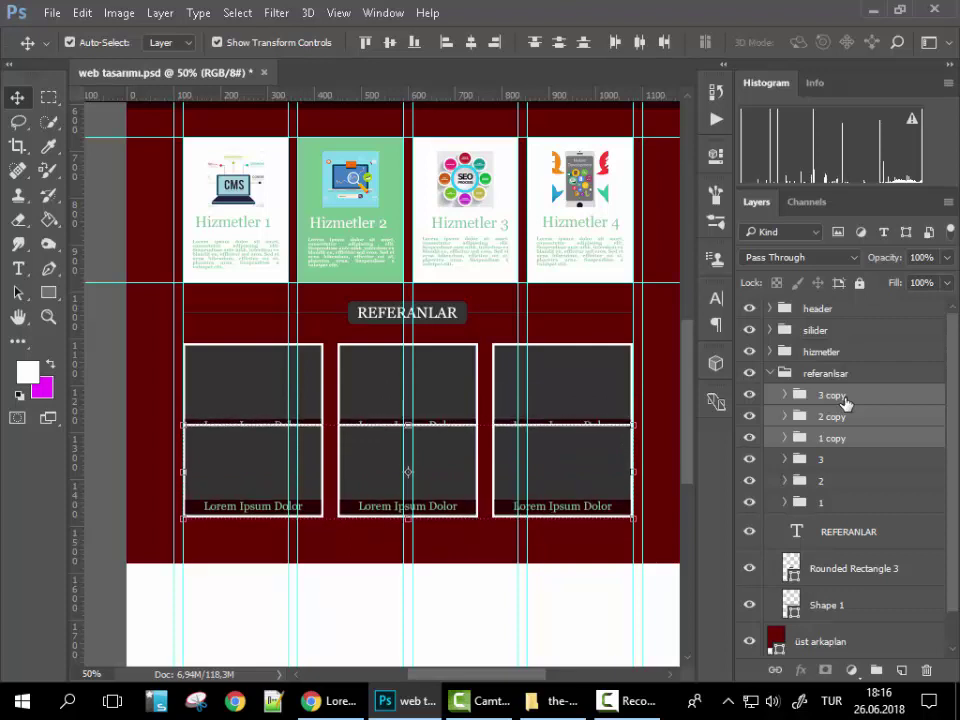
key(Down)
key(Down)
key(Down)
key(Down)
key(Down)
key(Down)
key(Down)
key(Down)
key(Down)
key(Down)
key(Down)
key(Down)
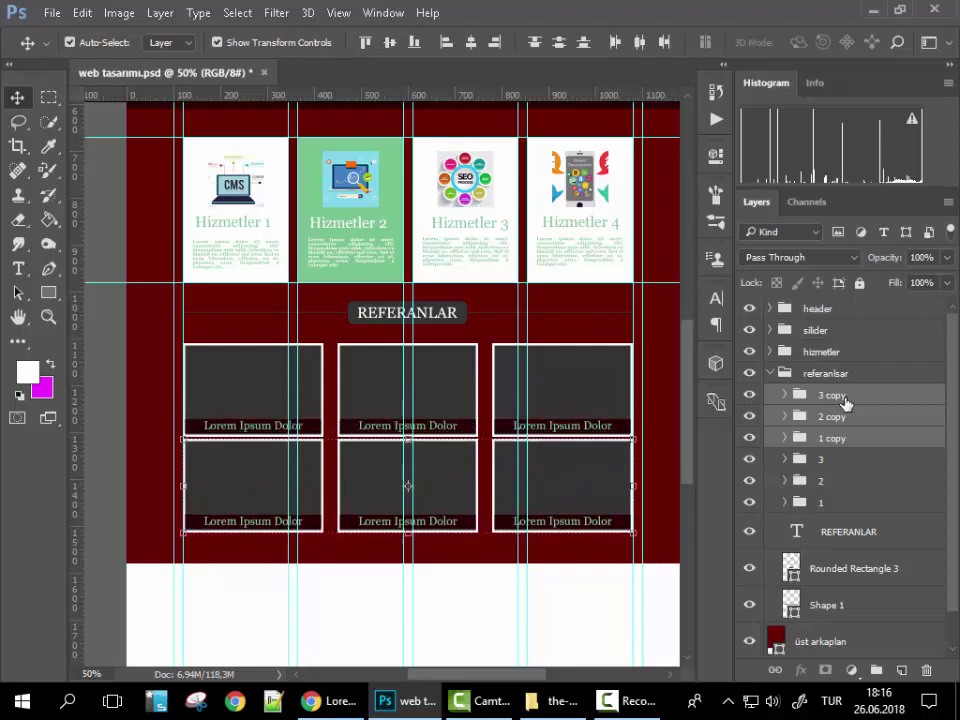
key(Down)
key(Down)
key(Down)
key(Down)
key(Down)
key(Down)
key(Down)
key(Down)
key(Down)
key(Down)
key(Down)
key(Down)
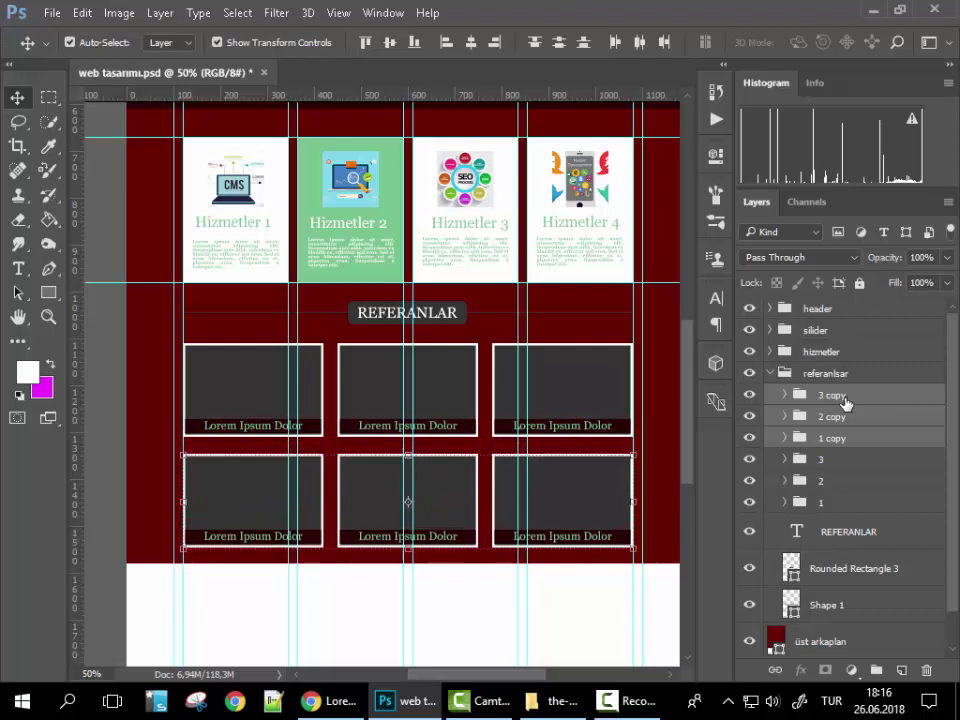
key(Down)
key(Down)
key(ctrl)
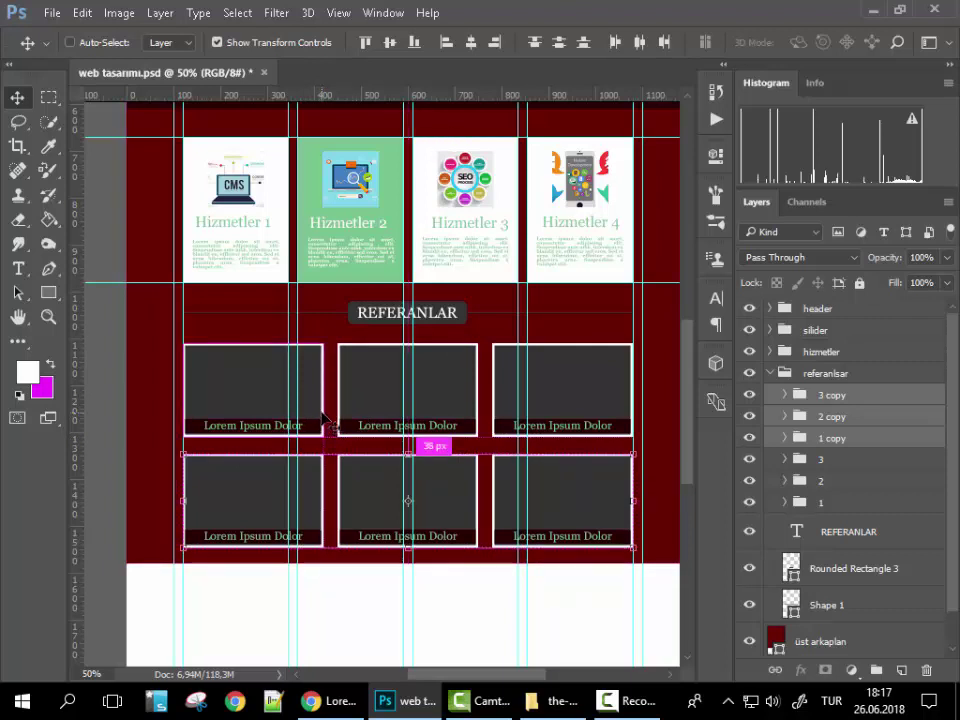
key(Up)
key(Up)
key(Up)
key(Up)
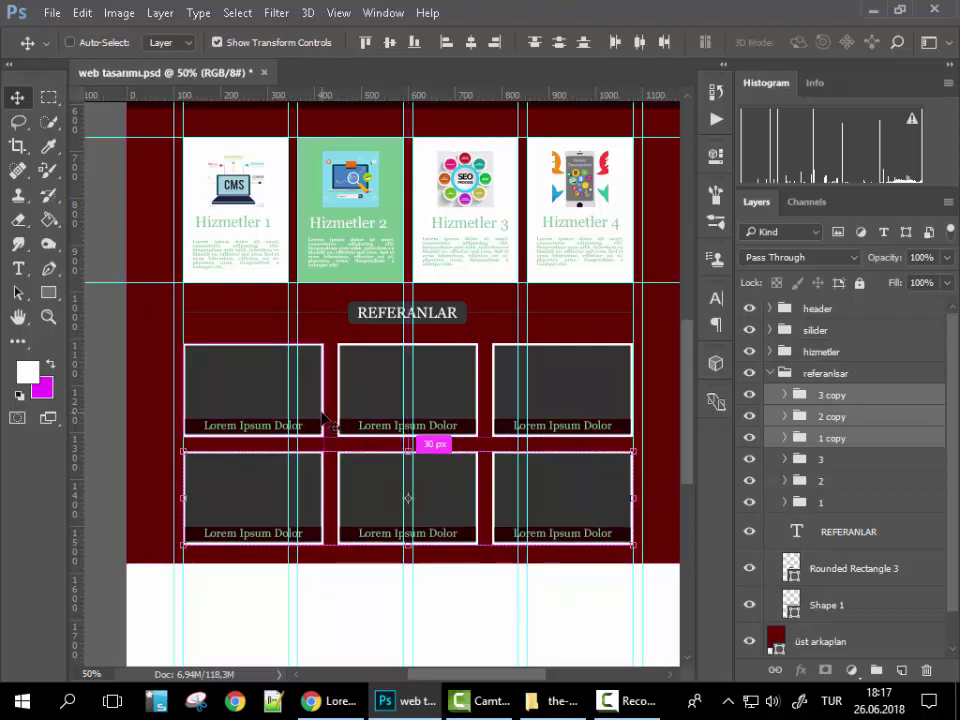
key(ctrl)
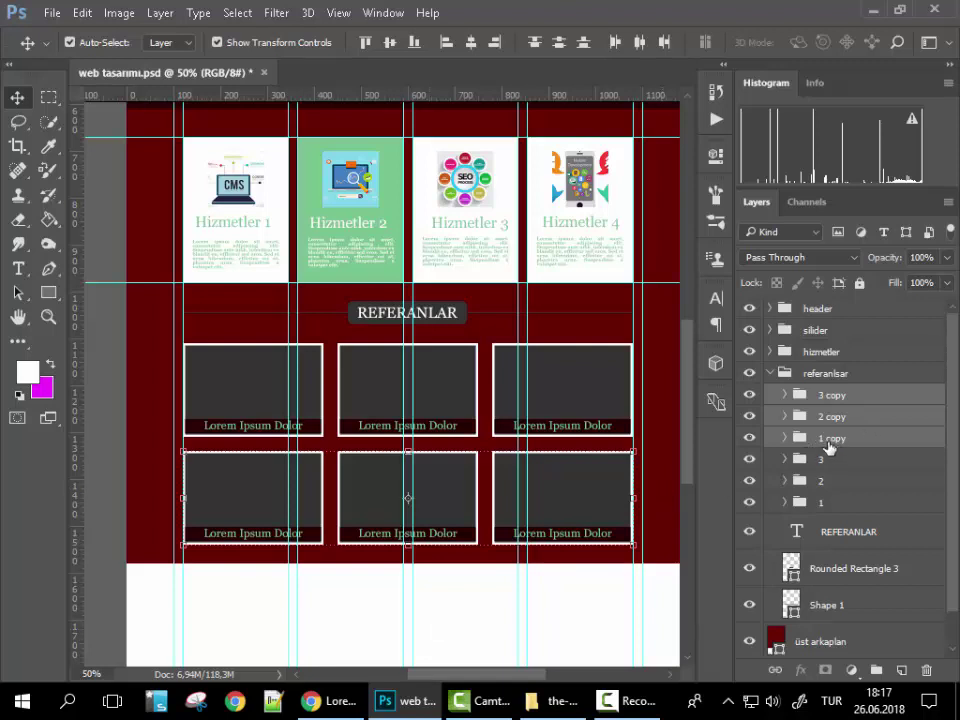
Rename the three copied box groups to 4, 5 and 6.
click(818, 441)
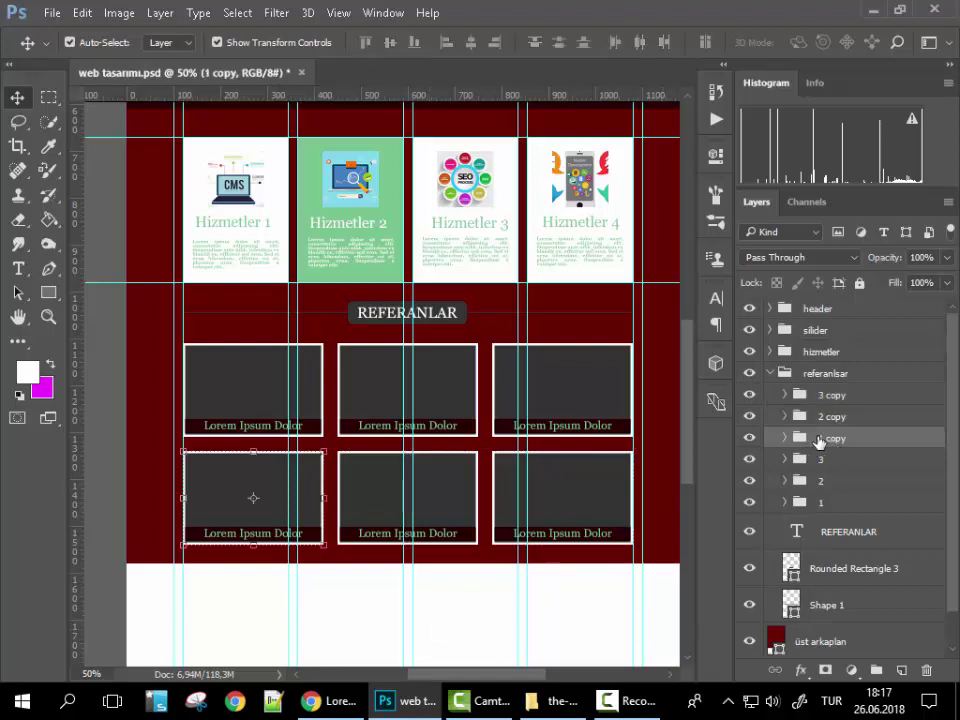
double_click(830, 440)
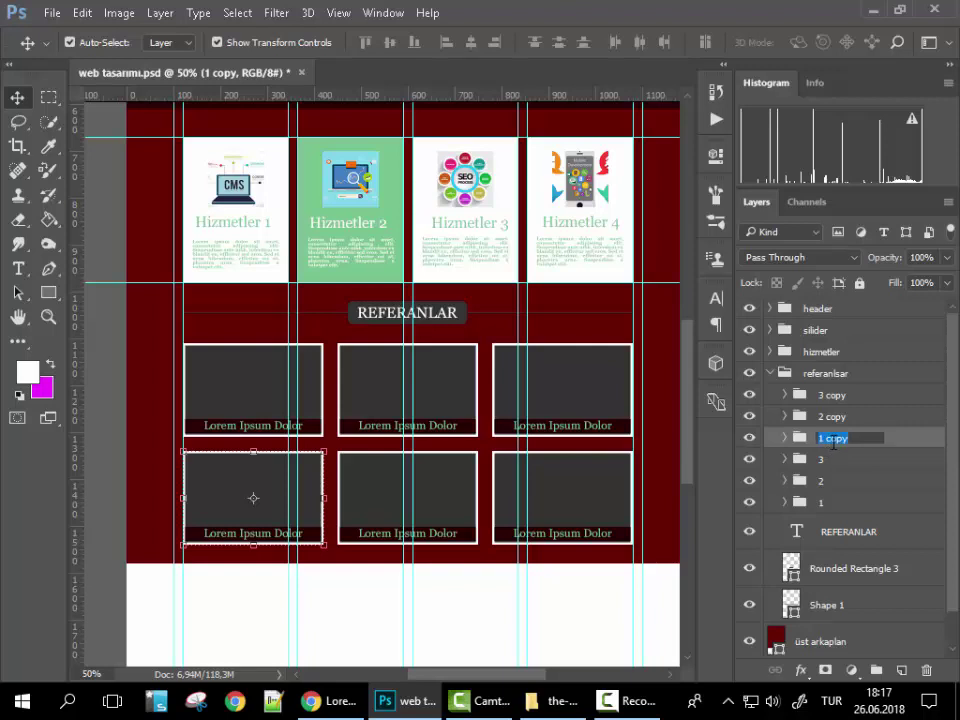
text(4)
click(833, 418)
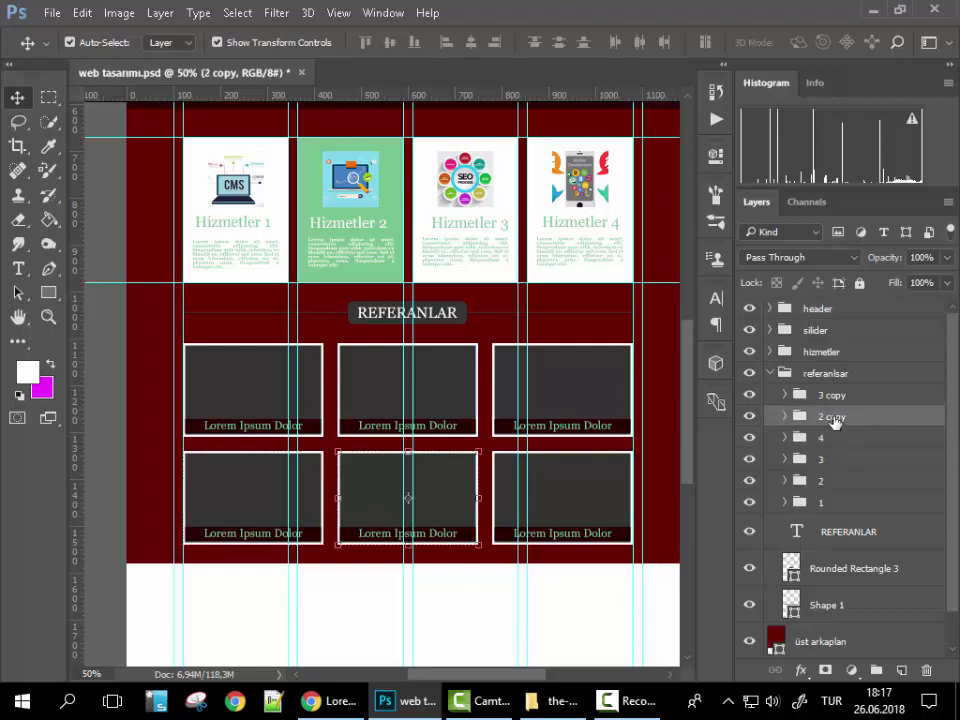
double_click(833, 418)
text(5)
click(833, 396)
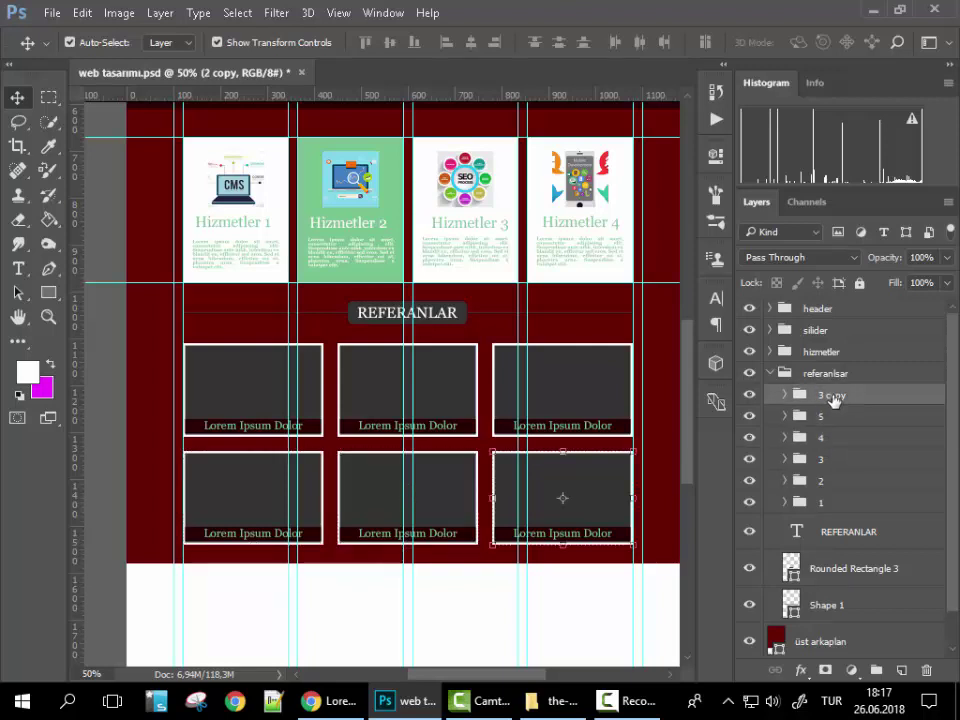
double_click(833, 396)
text(6)
click(857, 465)
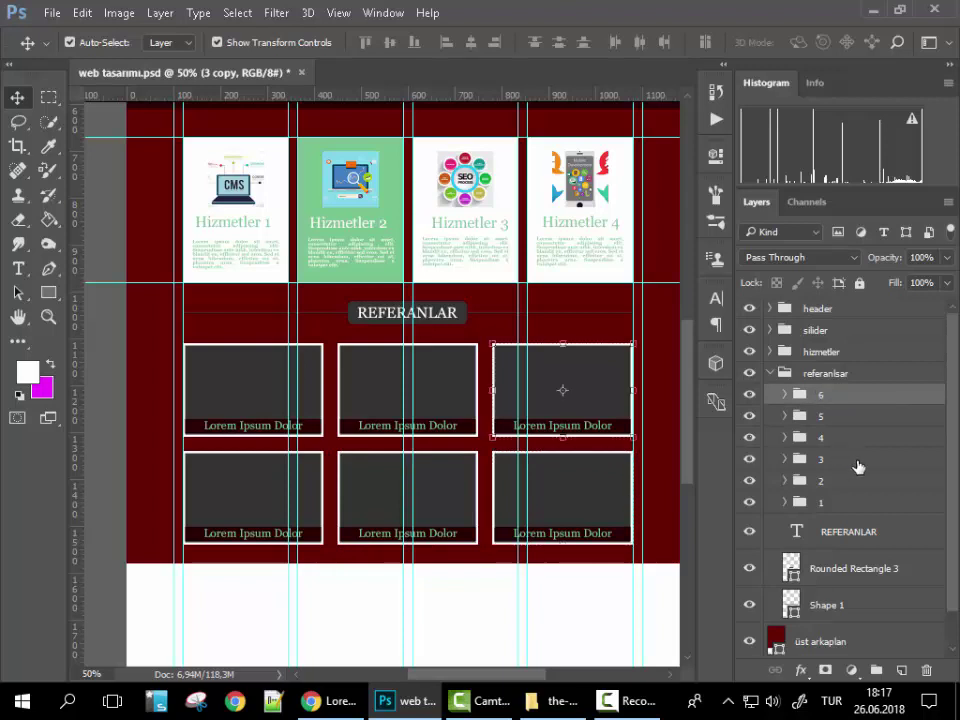
Group the REFERANLAR heading text through Shape 1 into a group named 'title'.
click(882, 533)
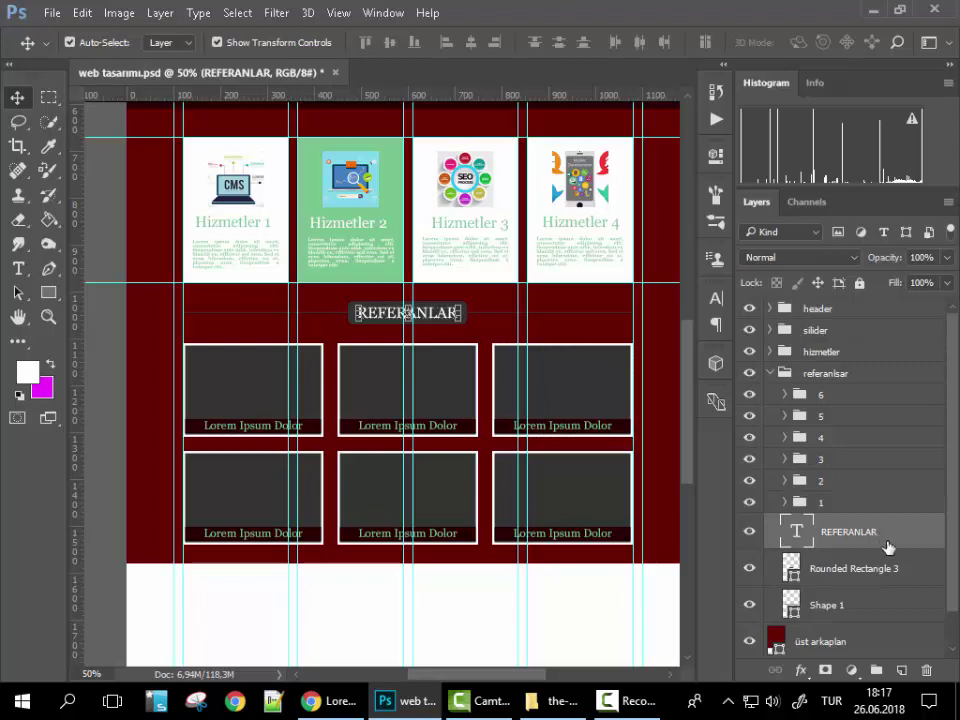
shift+click(876, 615)
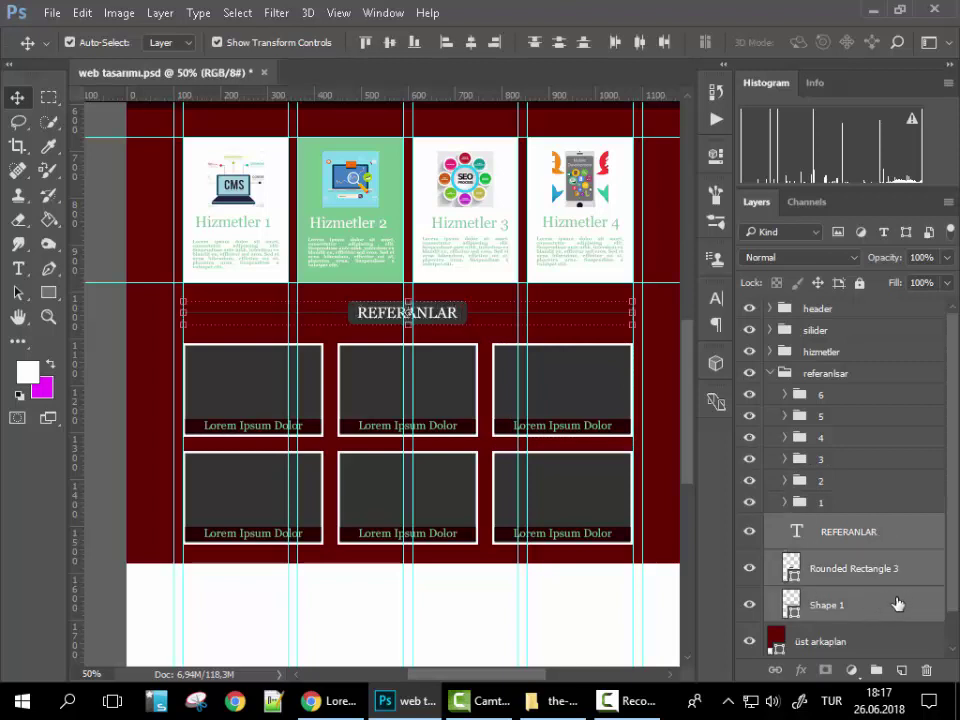
key(ctrl+g)
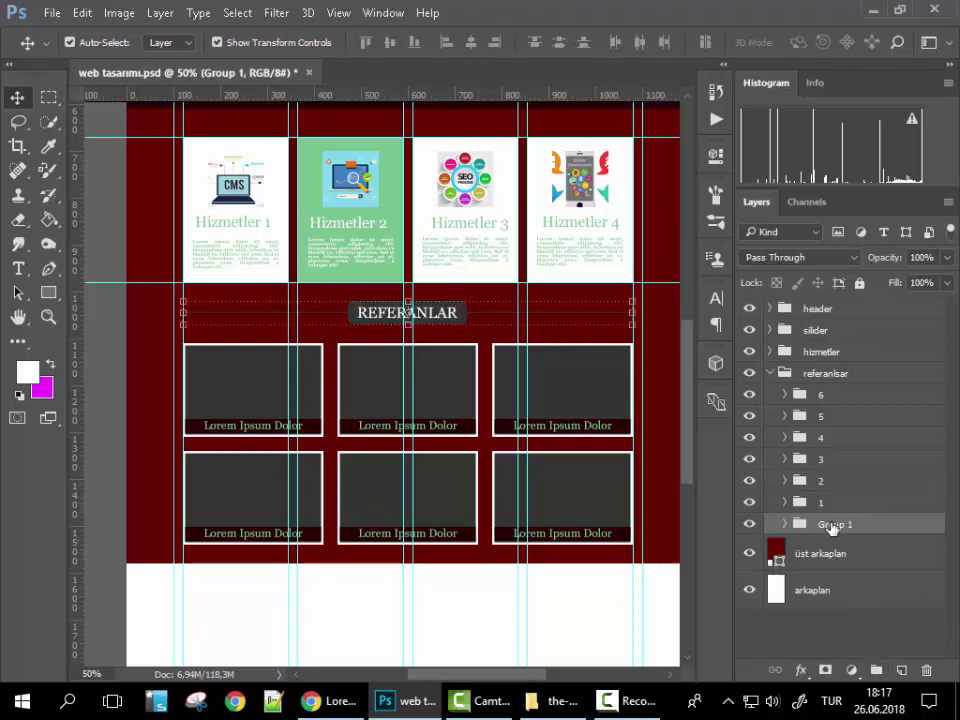
double_click(832, 525)
text(title)
key(Return)
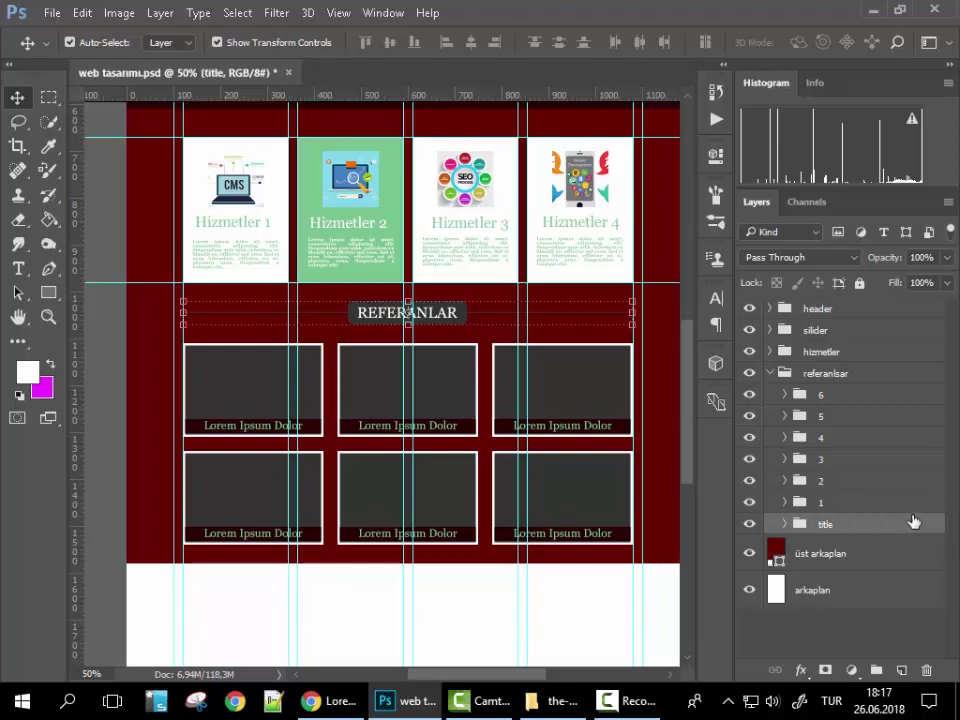
click(771, 373)
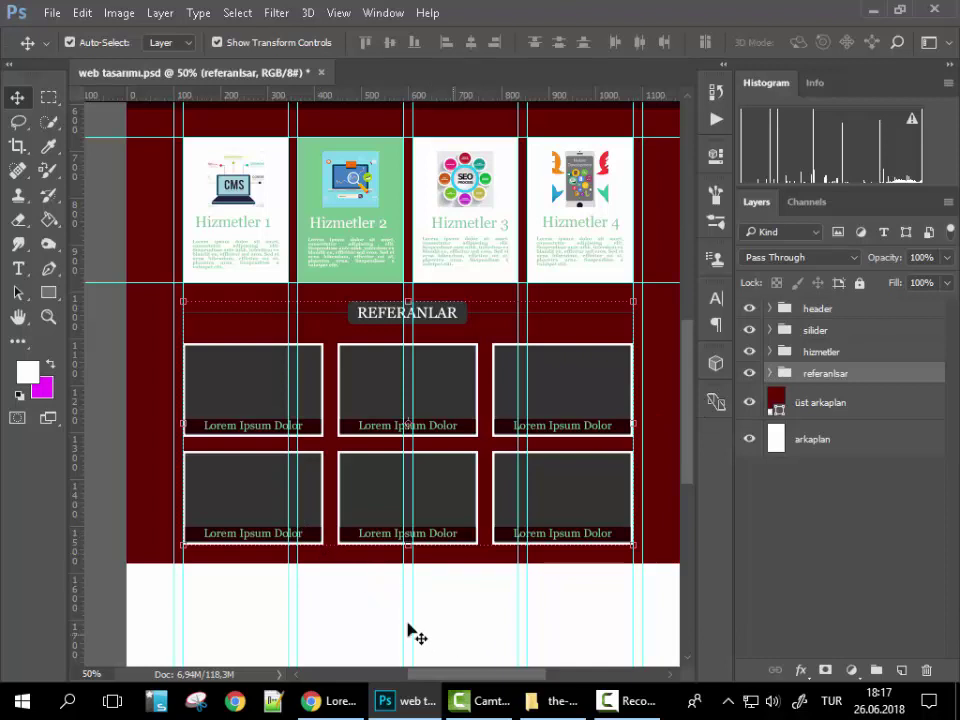
Add vertical guides at X 415 px, 450 px and two further right across the lower page.
scroll(395, 645, down, 4)
scroll(380, 652, up, 3)
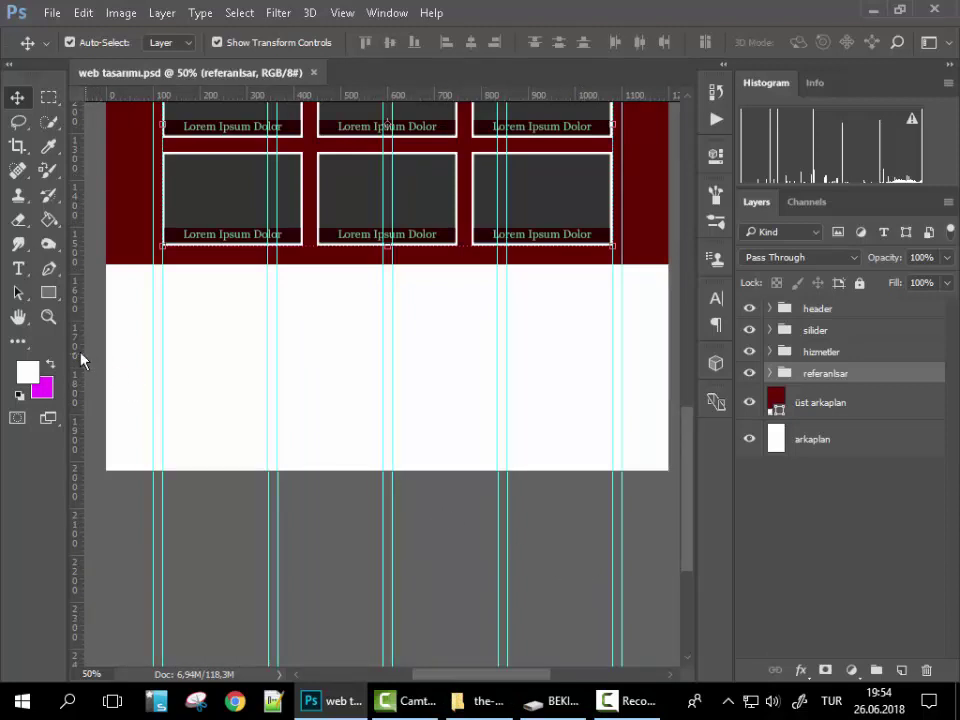
drag(104, 351, 304, 359)
key(ctrl+plus)
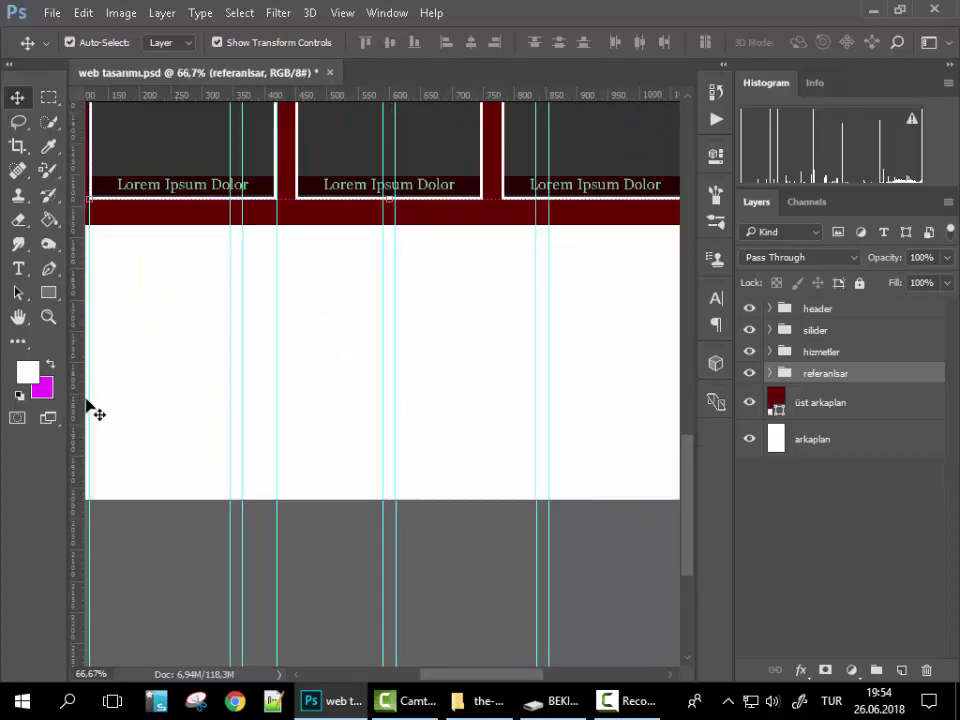
mouse_move(76, 408)
mouse_down()
mouse_move(311, 403)
mouse_move(294, 407)
mouse_up()
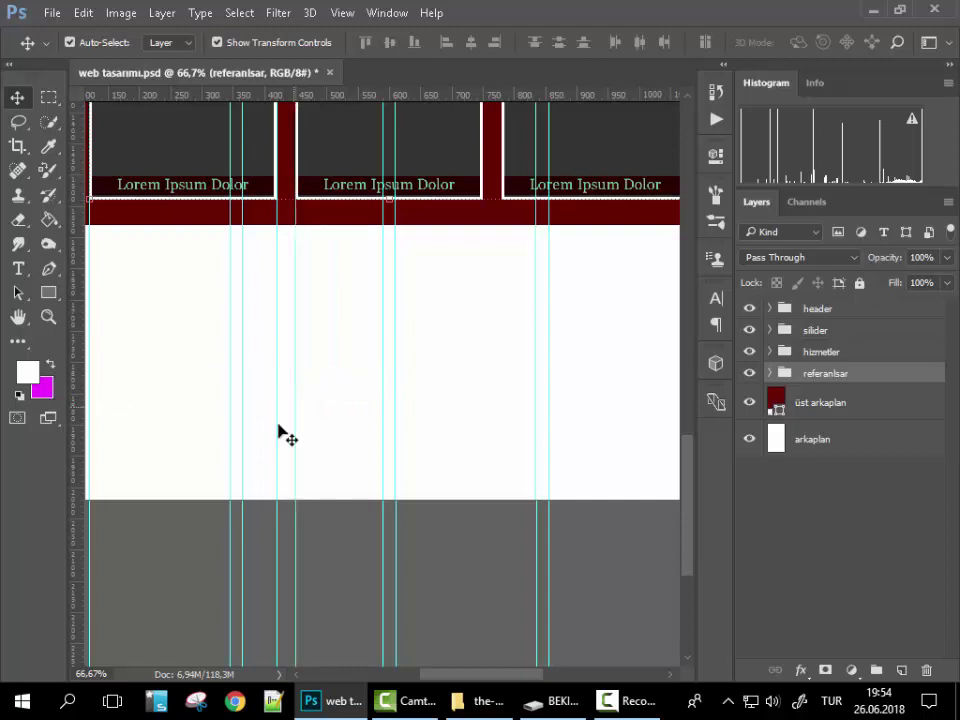
mouse_move(79, 481)
mouse_down()
mouse_move(504, 469)
mouse_move(484, 469)
mouse_up()
drag(72, 493, 502, 481)
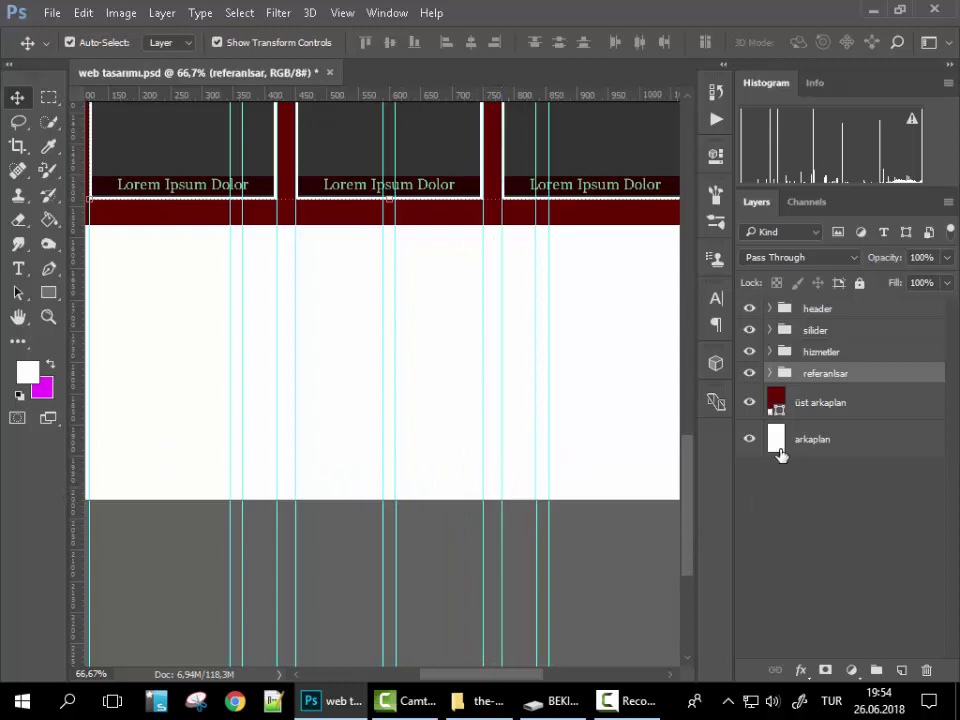
click(781, 453)
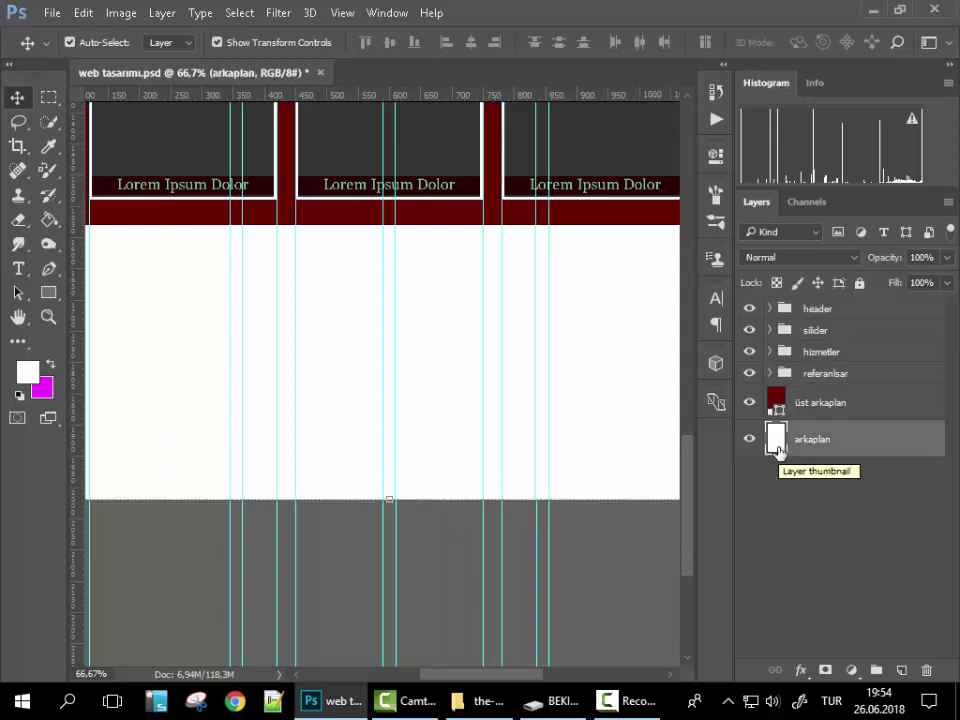
Paint-bucket the white arkaplan area with foreground colour #333333.
click(29, 373)
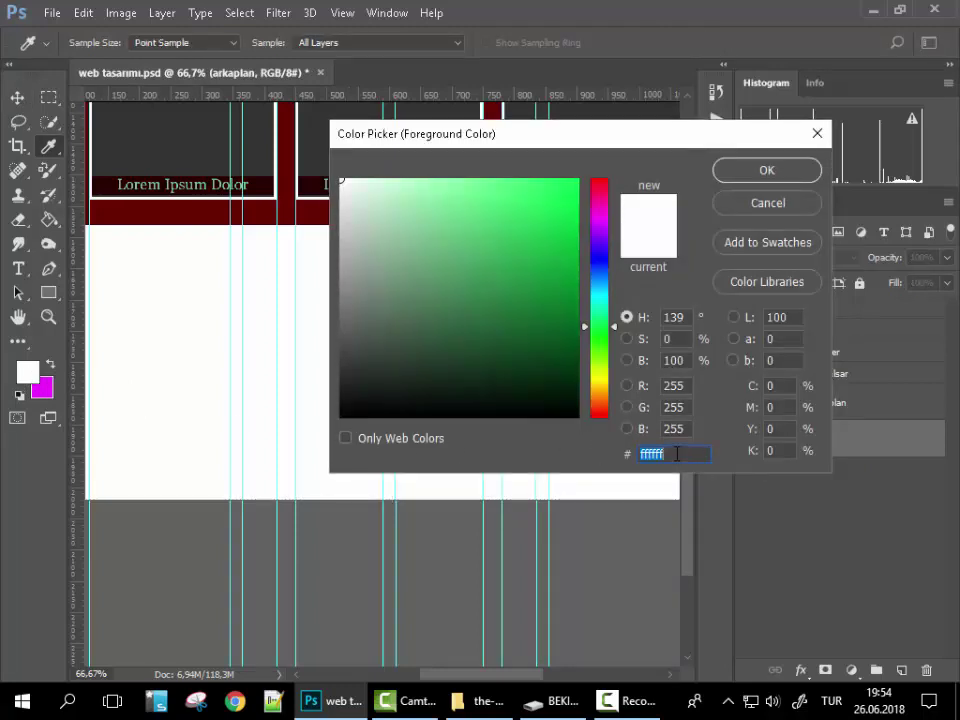
text(33333)
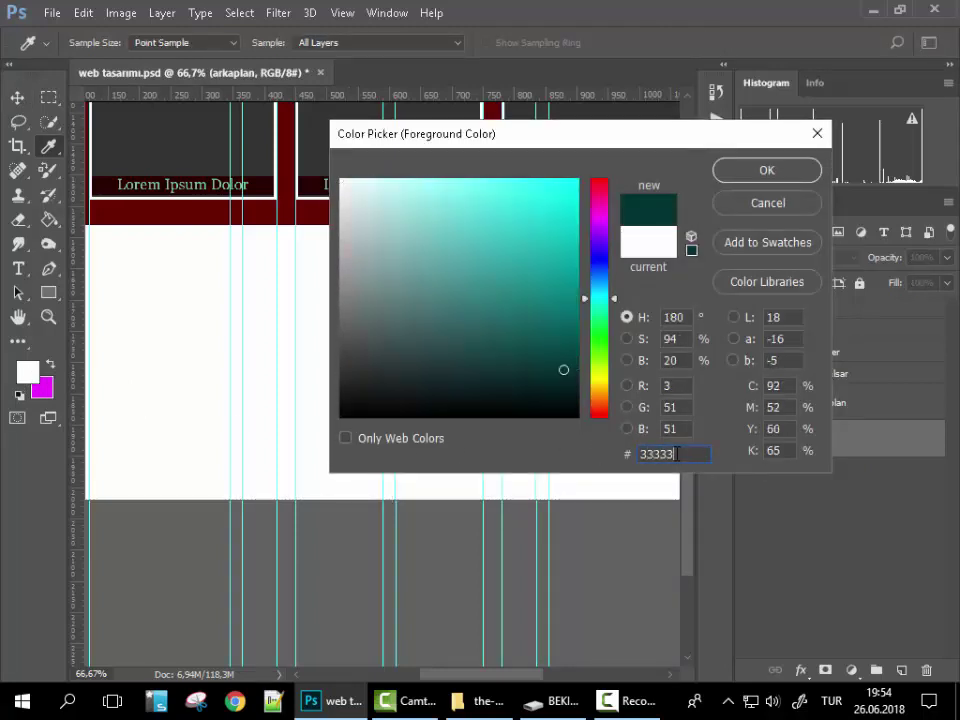
text(3)
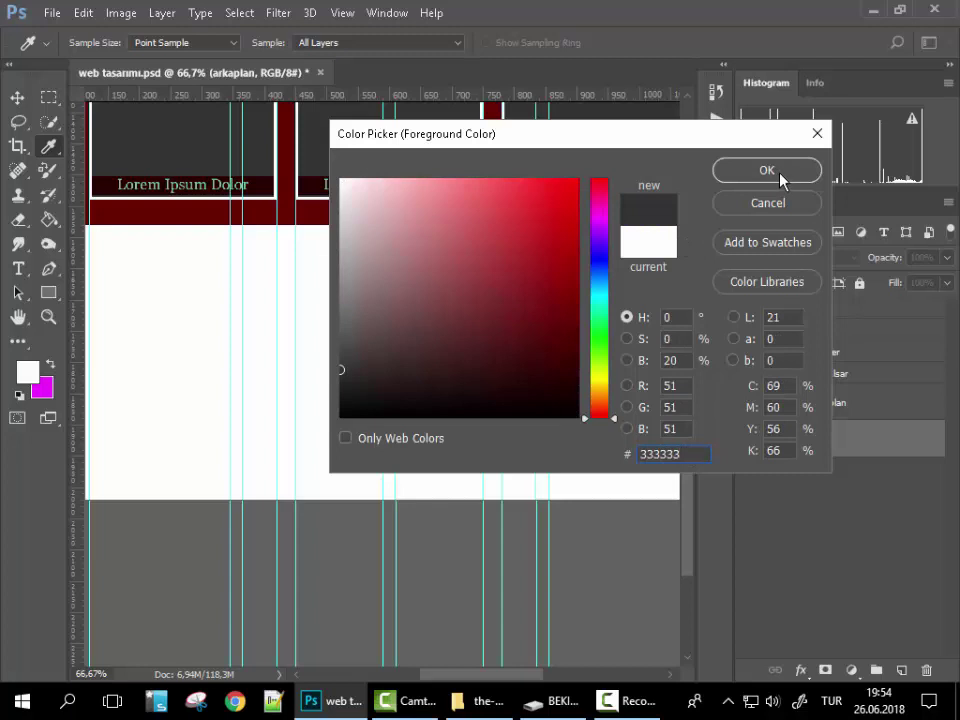
click(766, 171)
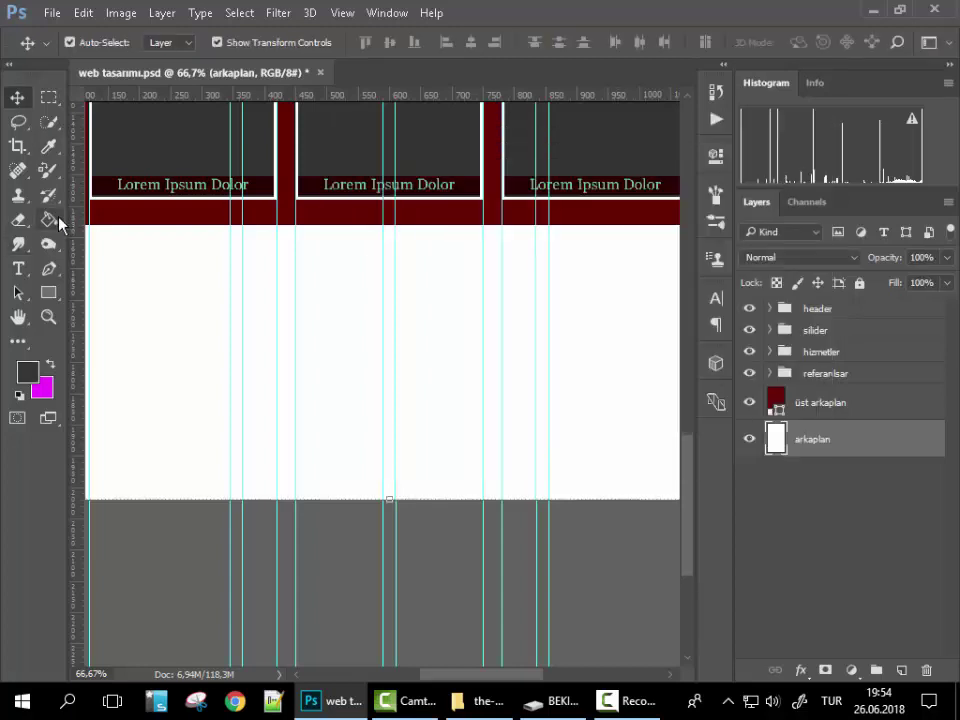
click(48, 219)
click(158, 373)
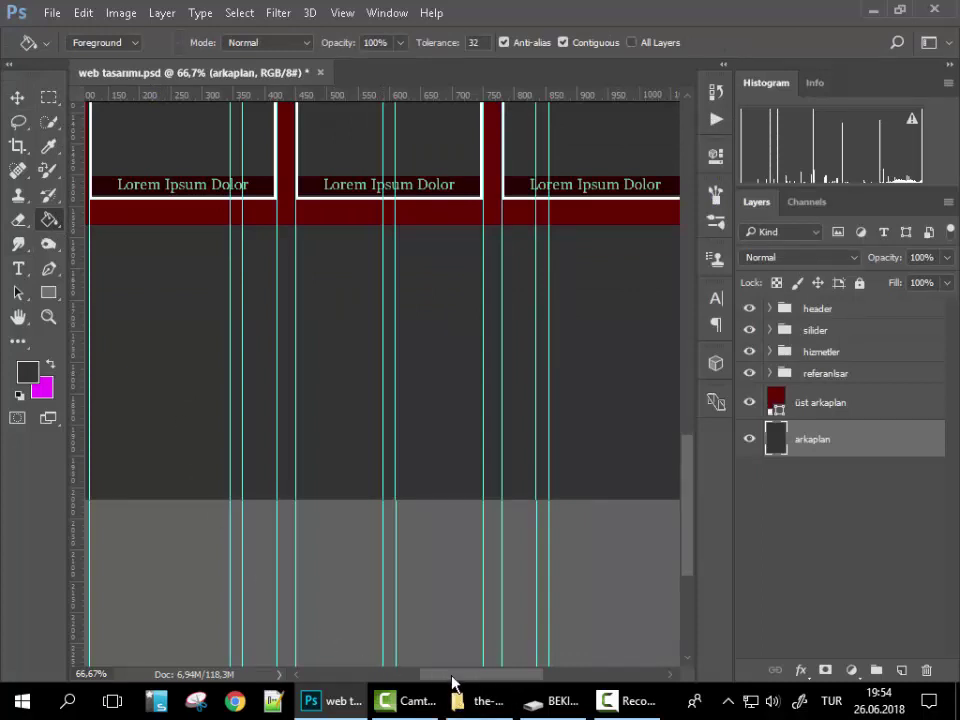
drag(454, 676, 425, 676)
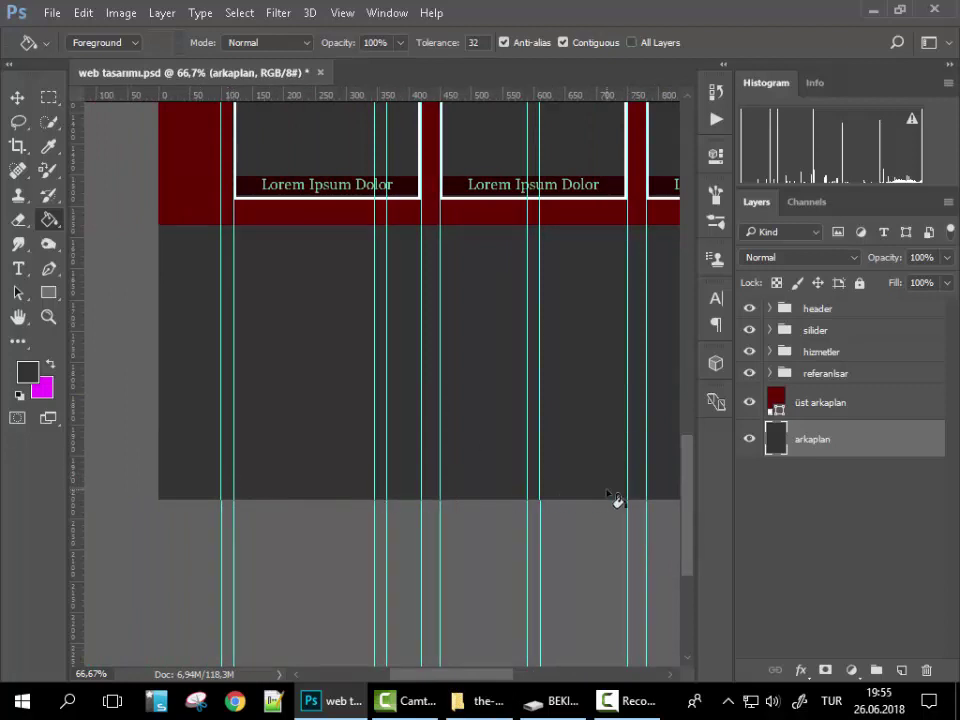
Create an empty group named 'footer' directly above the arkaplan layer.
click(849, 401)
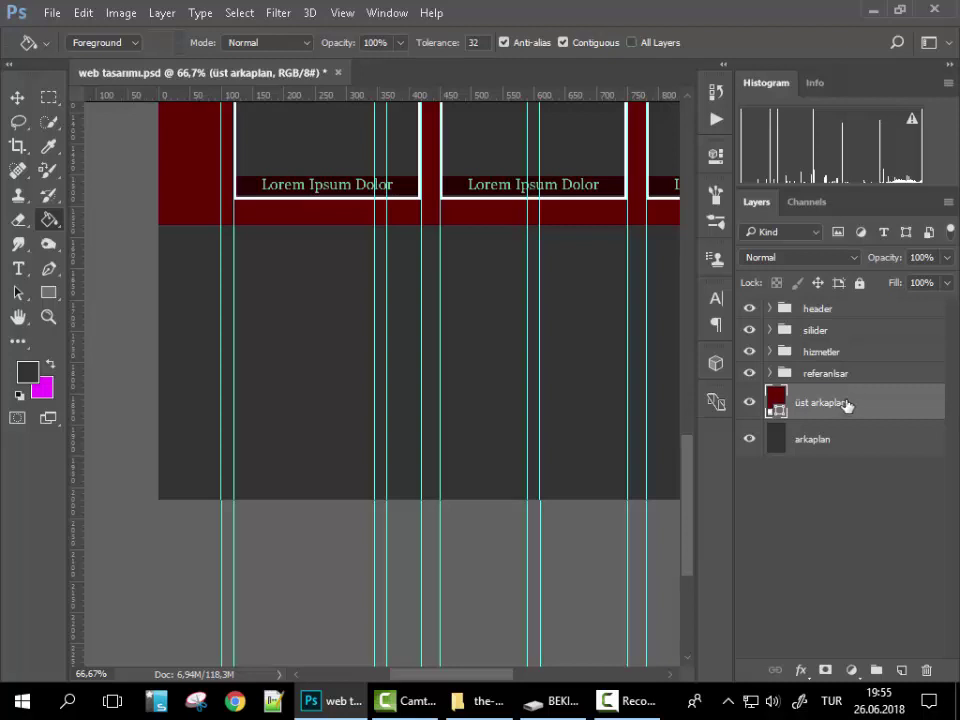
click(842, 440)
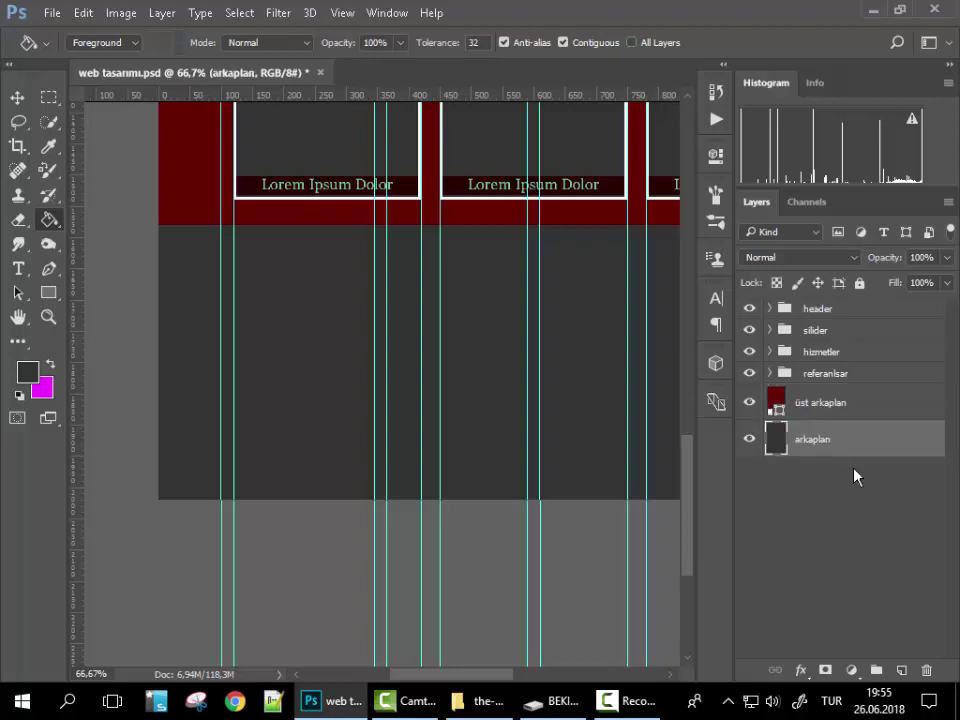
click(875, 672)
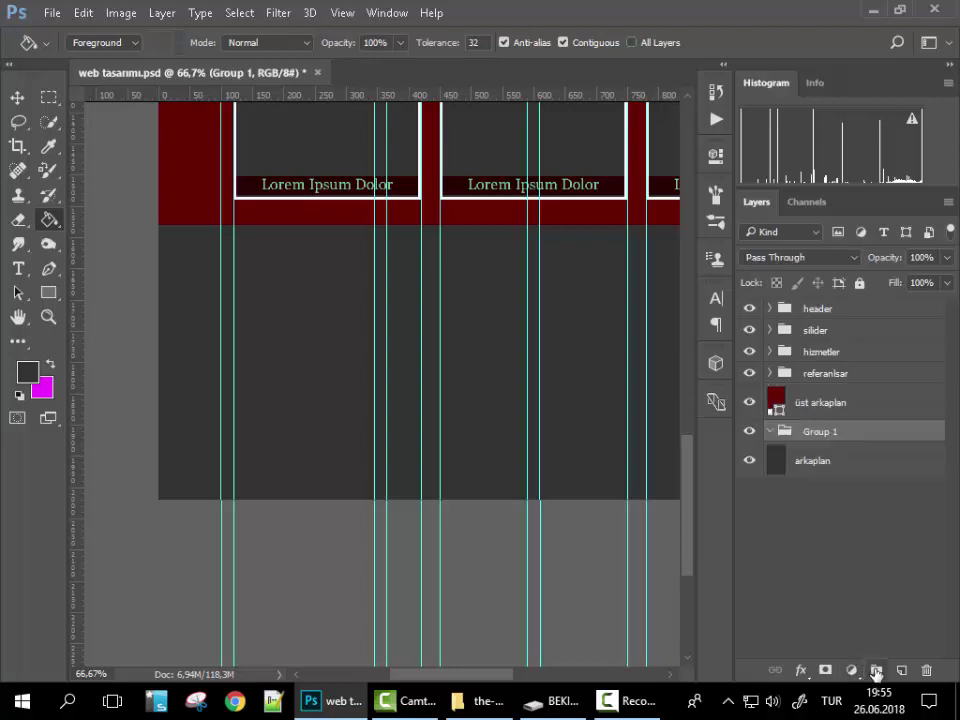
double_click(828, 432)
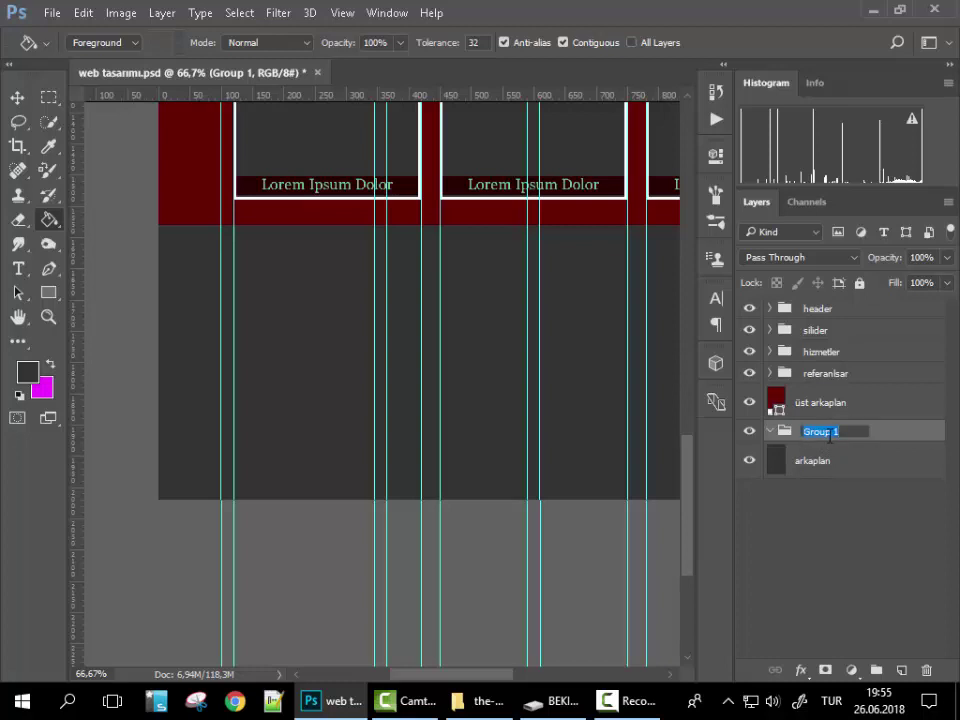
text(f)
text(ooter)
key(Return)
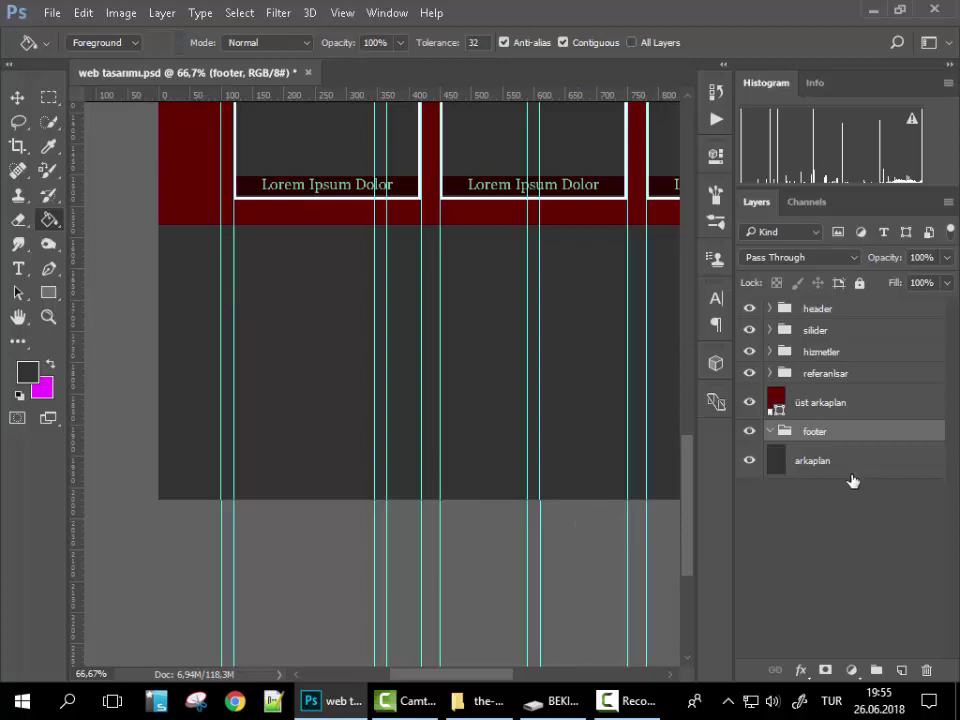
Create a new group inside the footer group and name it 'üst footer'.
click(875, 672)
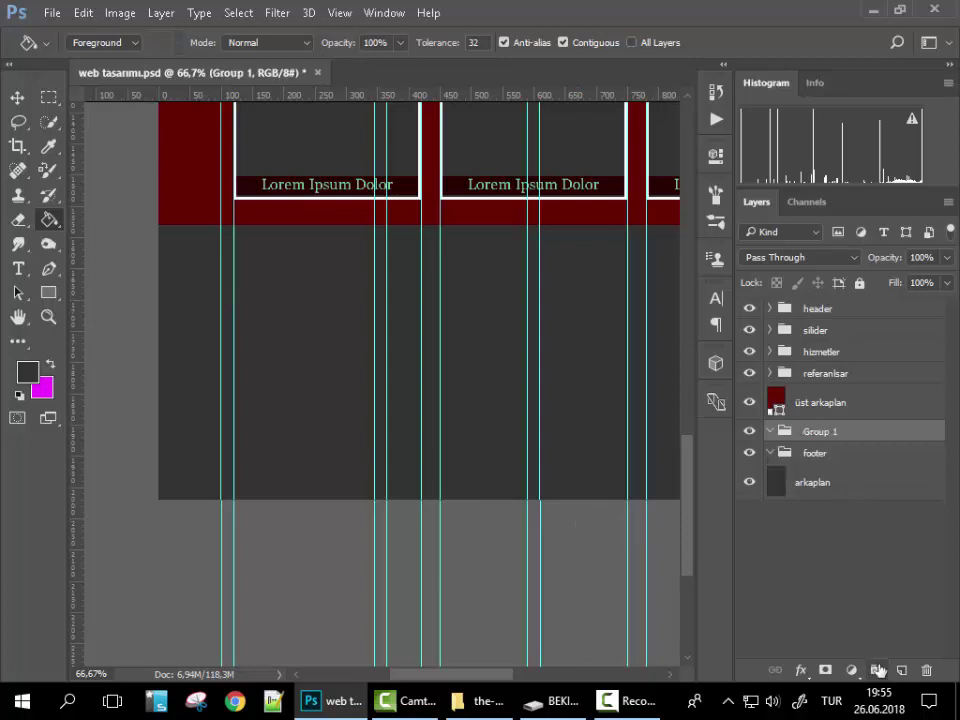
drag(827, 432, 815, 453)
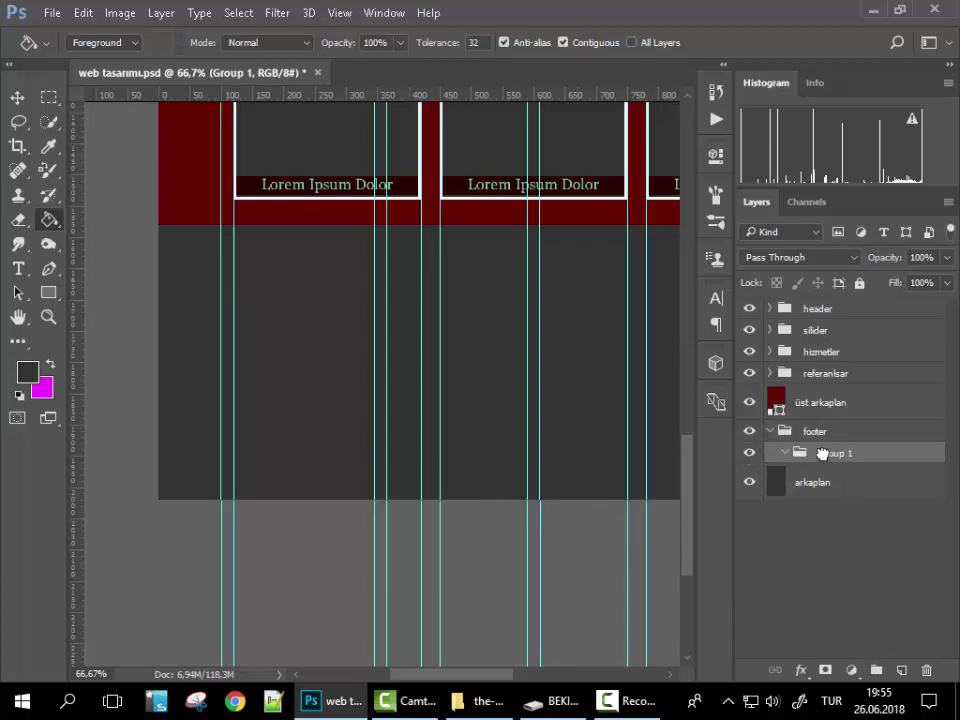
double_click(836, 453)
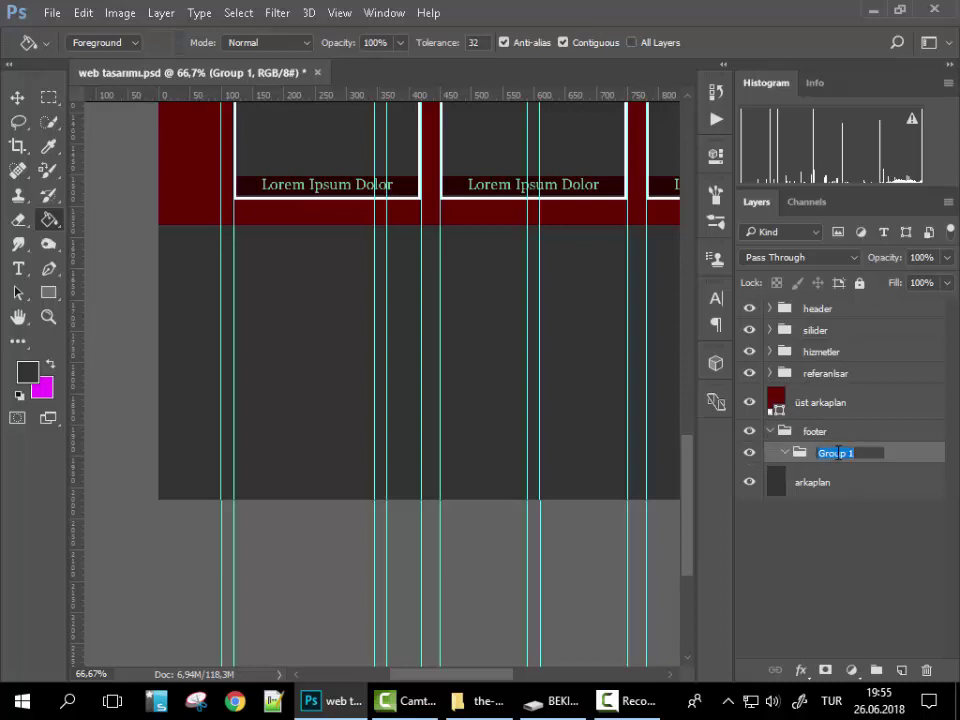
text(üst footer)
key(Return)
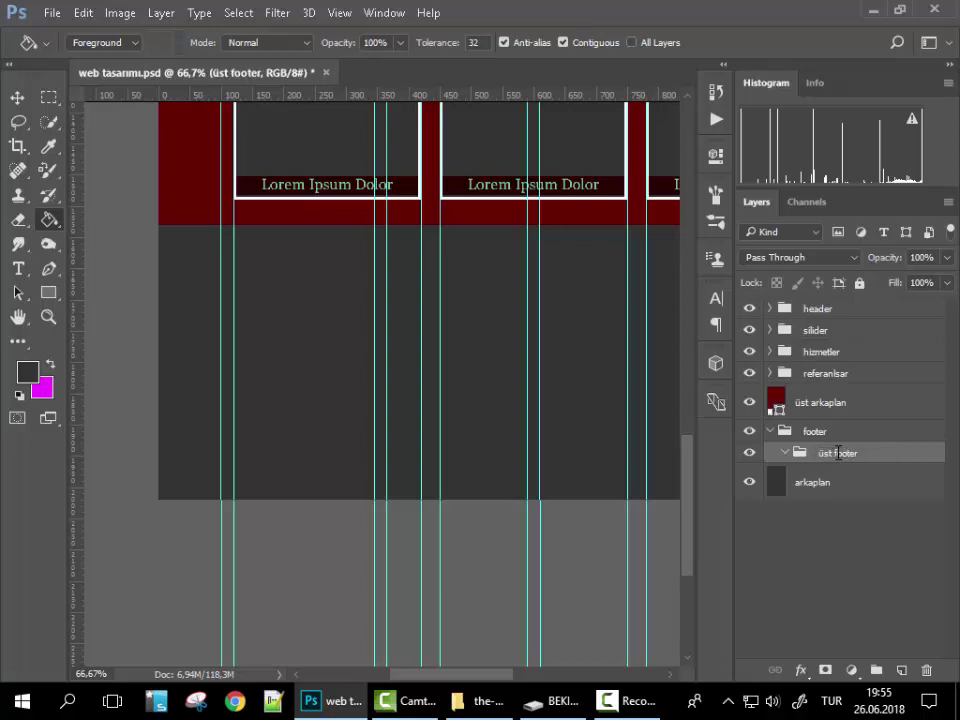
Add a second group named 'copyright' inside footer, placed below üst footer.
click(876, 670)
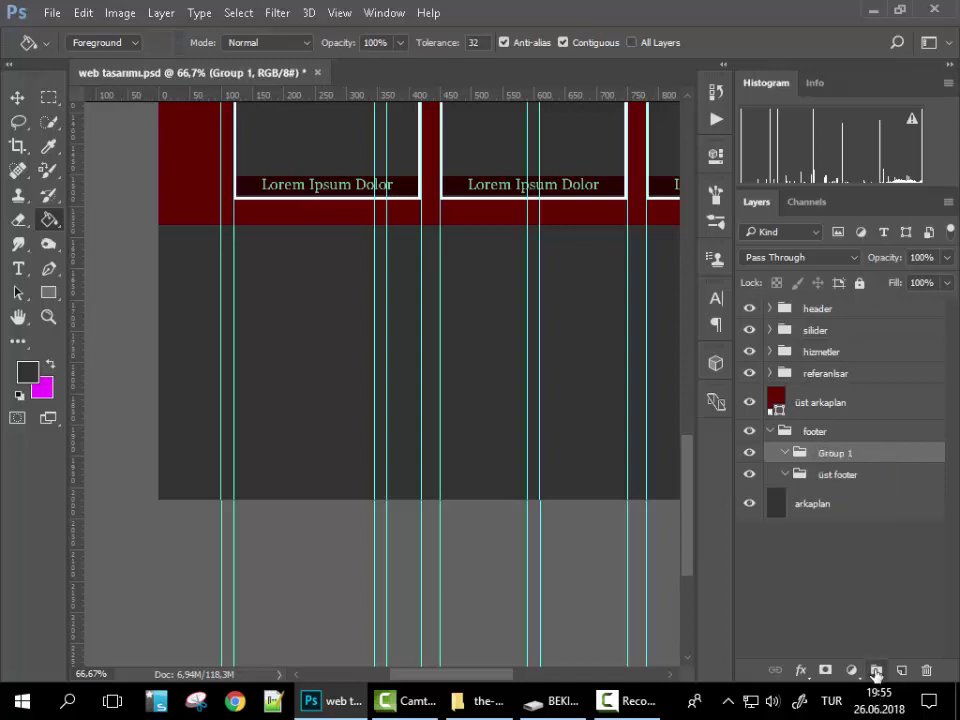
double_click(836, 454)
text(copy)
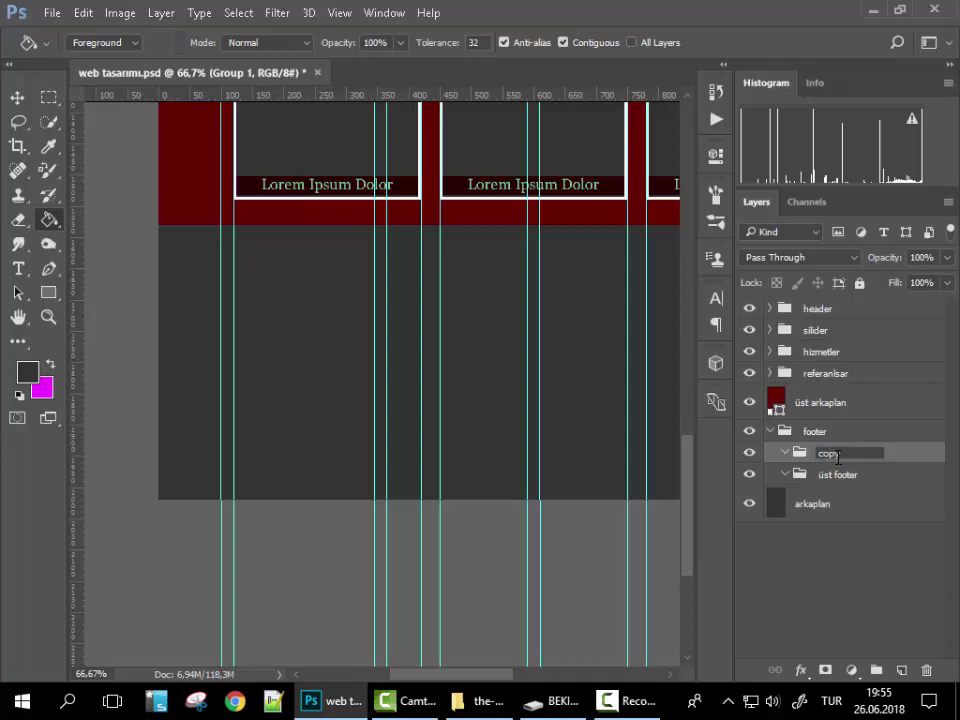
text(right)
key(Return)
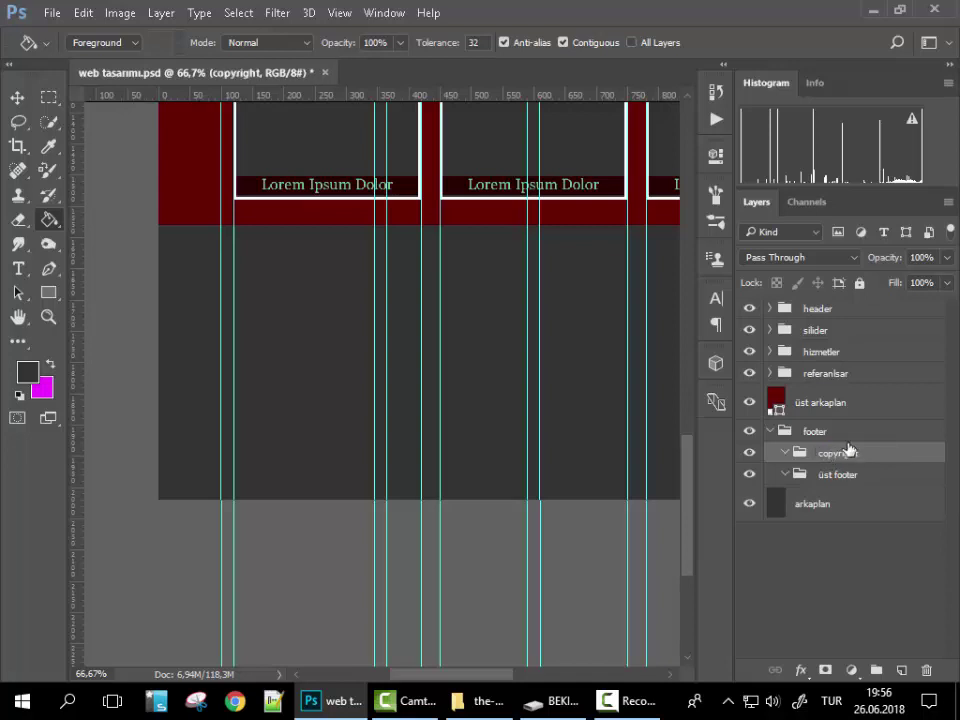
mouse_move(848, 451)
mouse_down()
mouse_move(841, 490)
mouse_move(793, 494)
mouse_up()
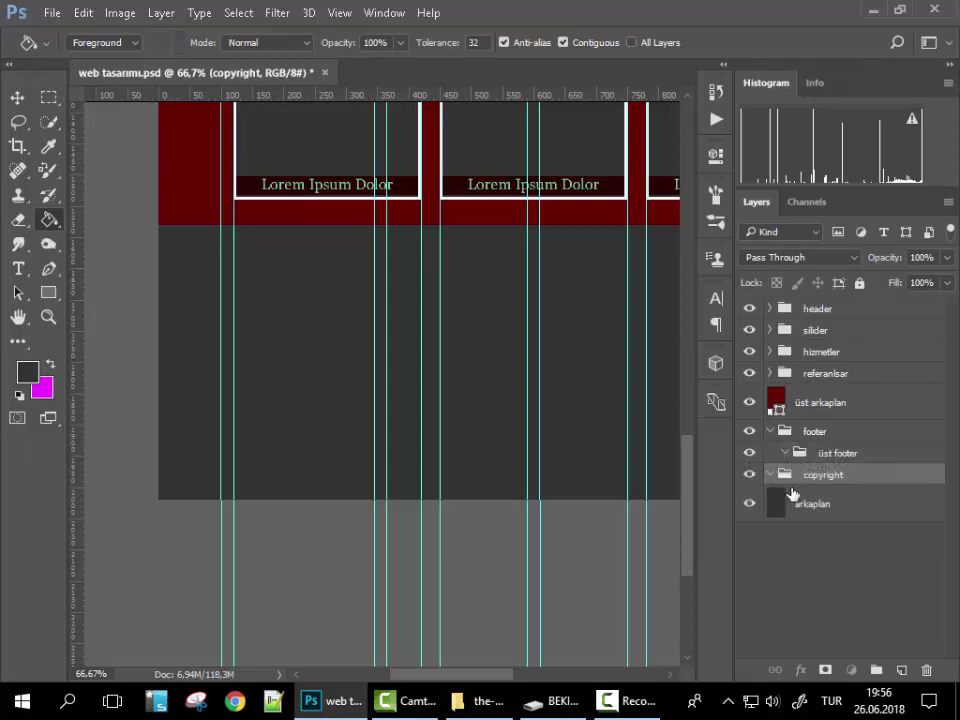
mouse_move(793, 494)
mouse_down()
mouse_move(800, 441)
mouse_move(820, 440)
mouse_up()
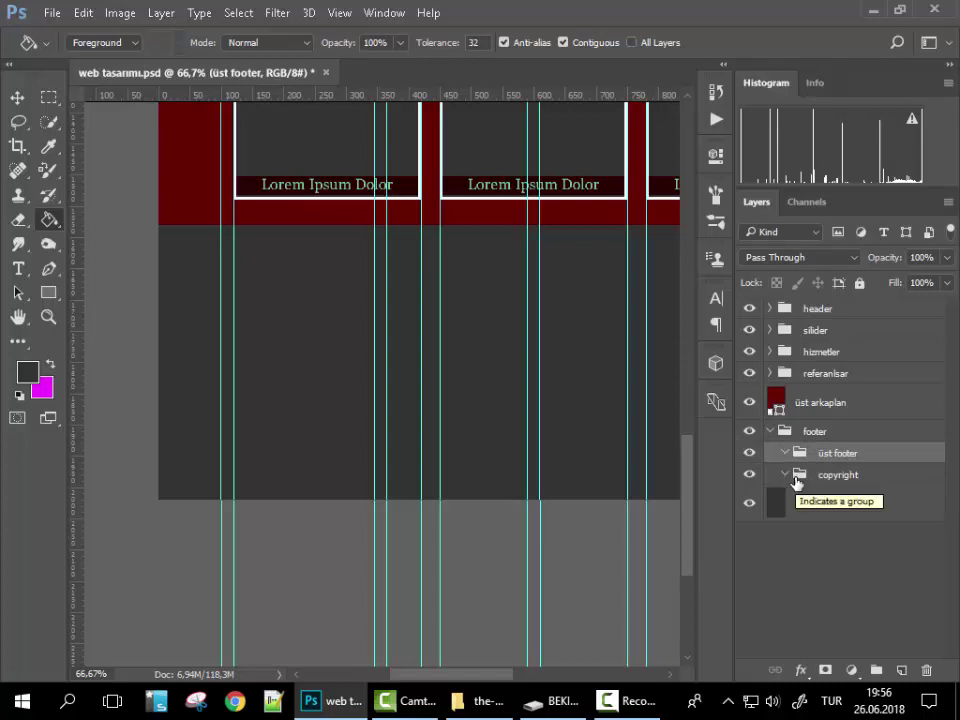
Draw a 1200 px horizontal divider line (Shape 2) across the footer with the Line Tool.
click(48, 292)
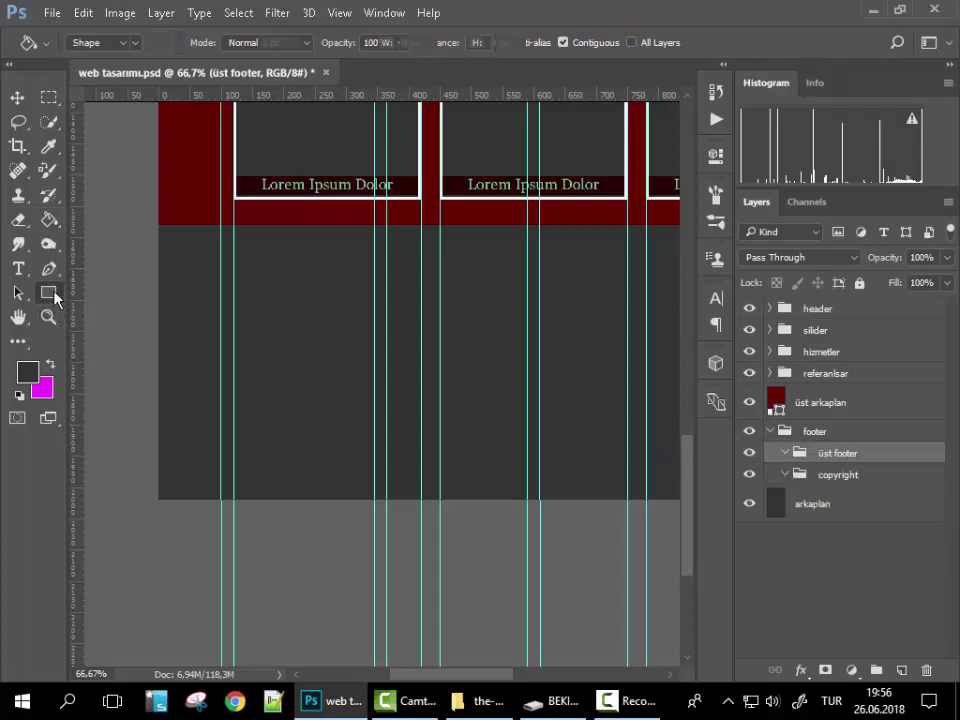
click(100, 366)
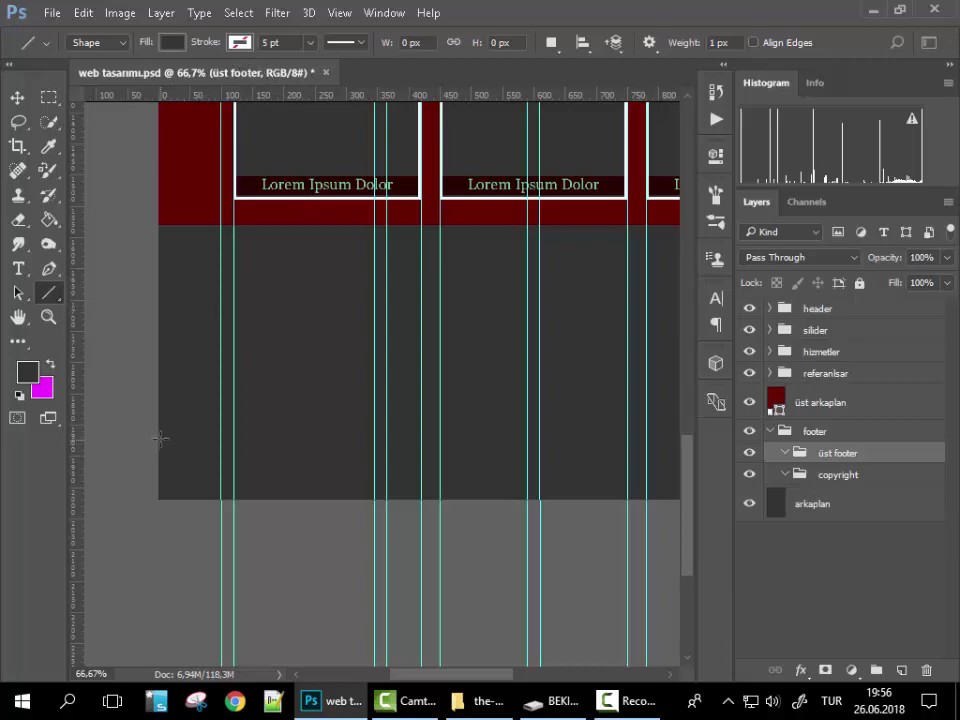
mouse_move(160, 441)
mouse_down()
mouse_move(746, 433)
mouse_move(180, 438)
mouse_up()
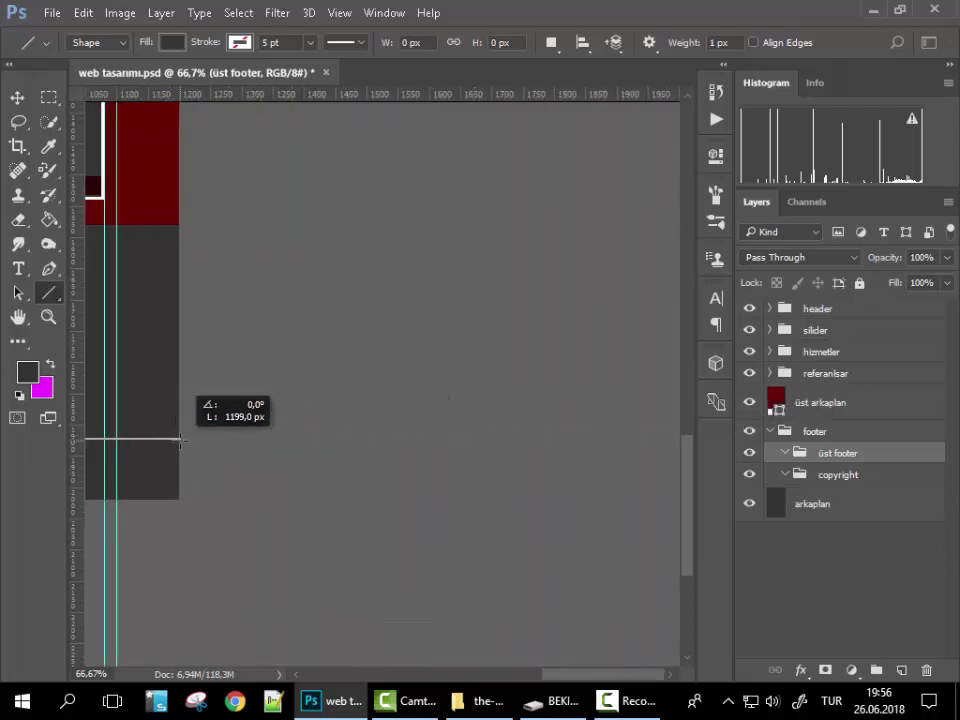
drag(180, 439, 181, 438)
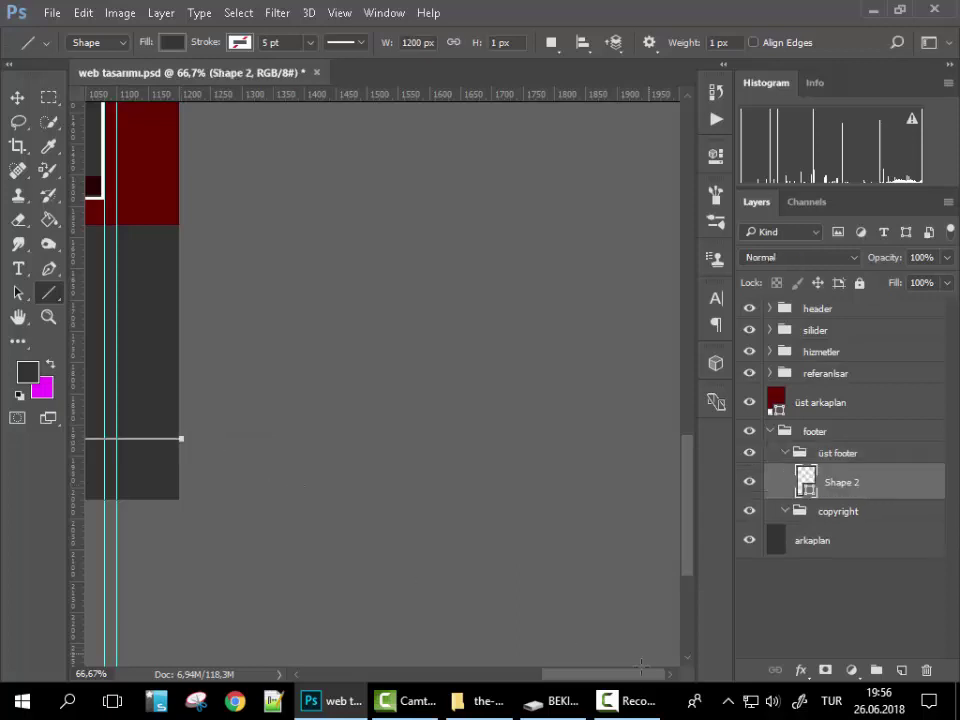
drag(620, 674, 479, 661)
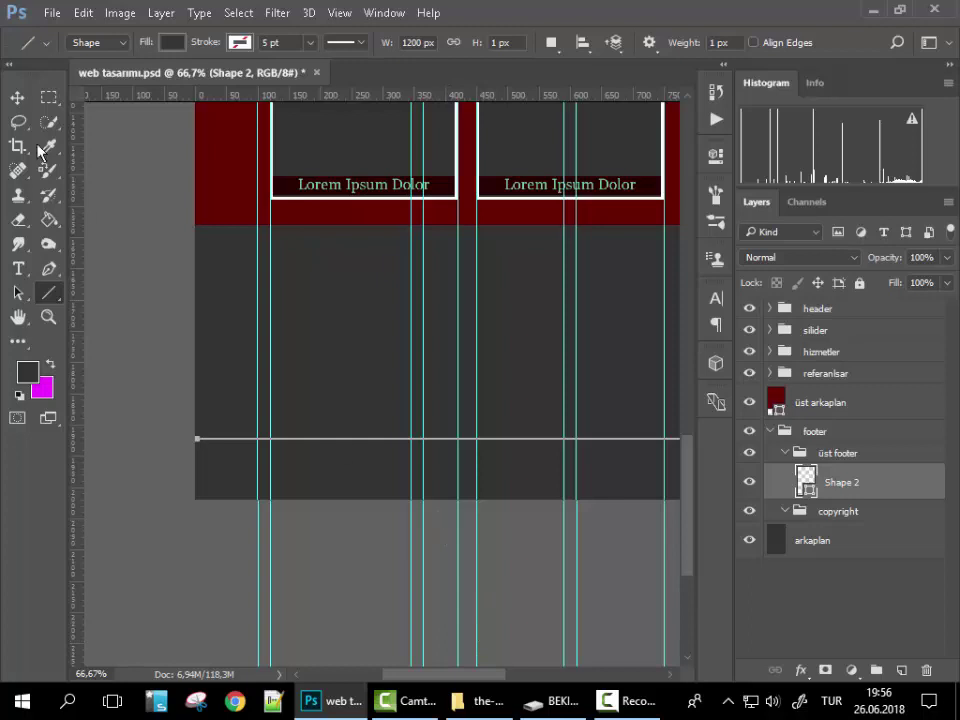
Nudge the divider line slightly left and make its fill solid black.
click(18, 97)
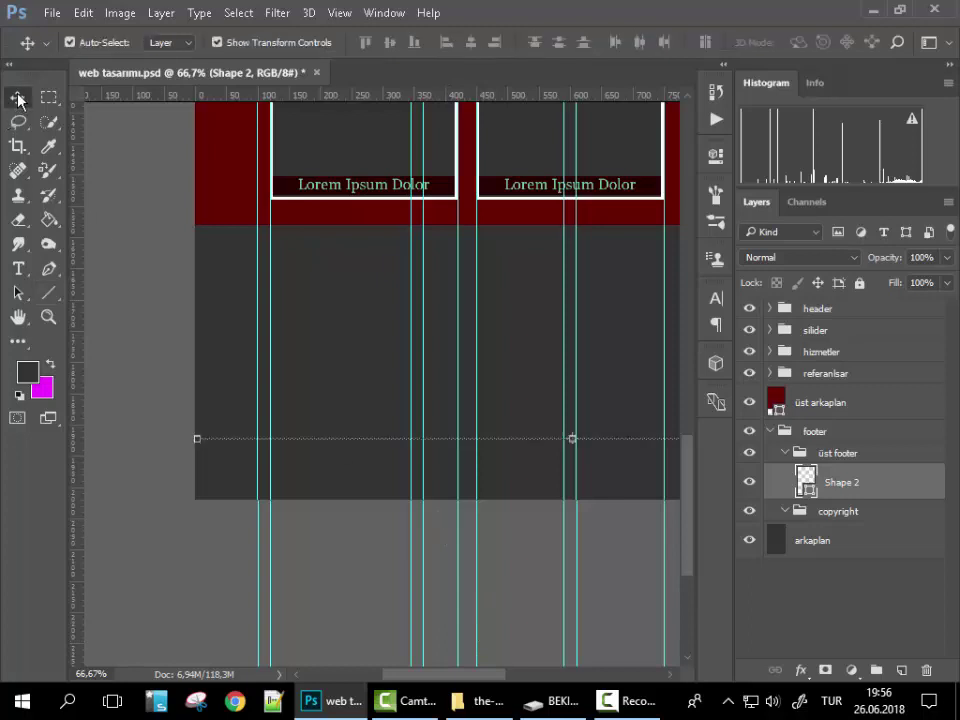
key(Left)
key(Left)
key(Left)
click(48, 292)
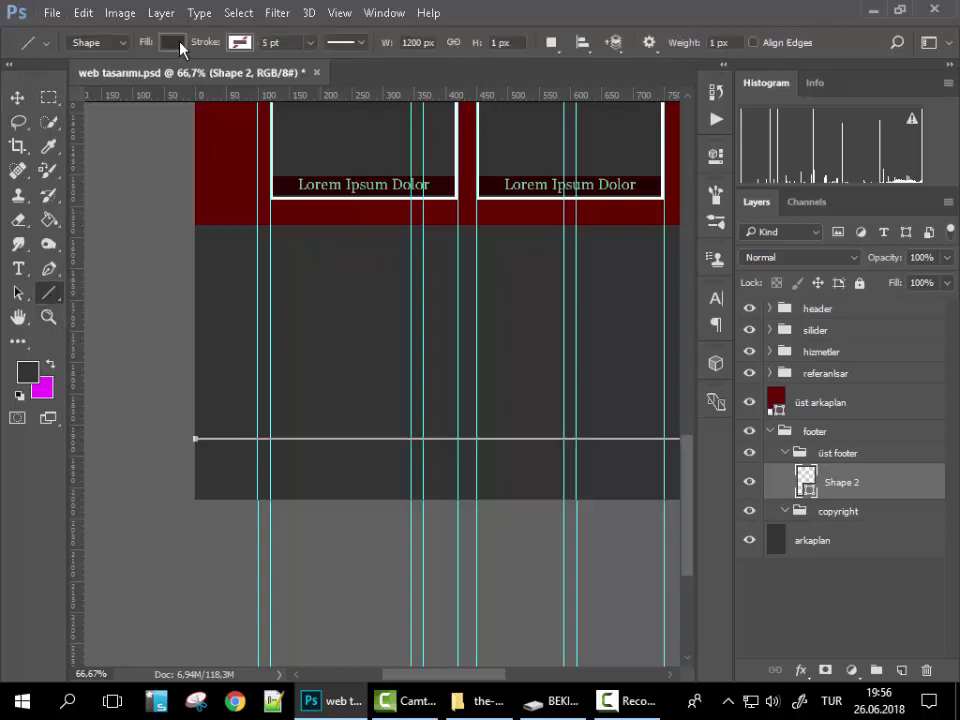
click(172, 44)
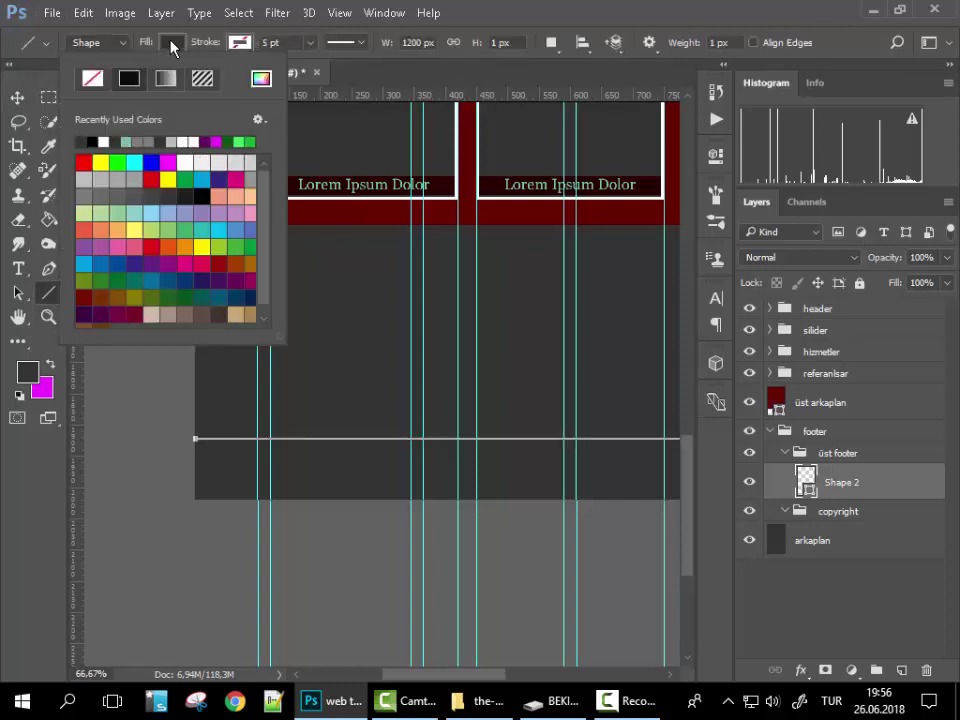
click(99, 140)
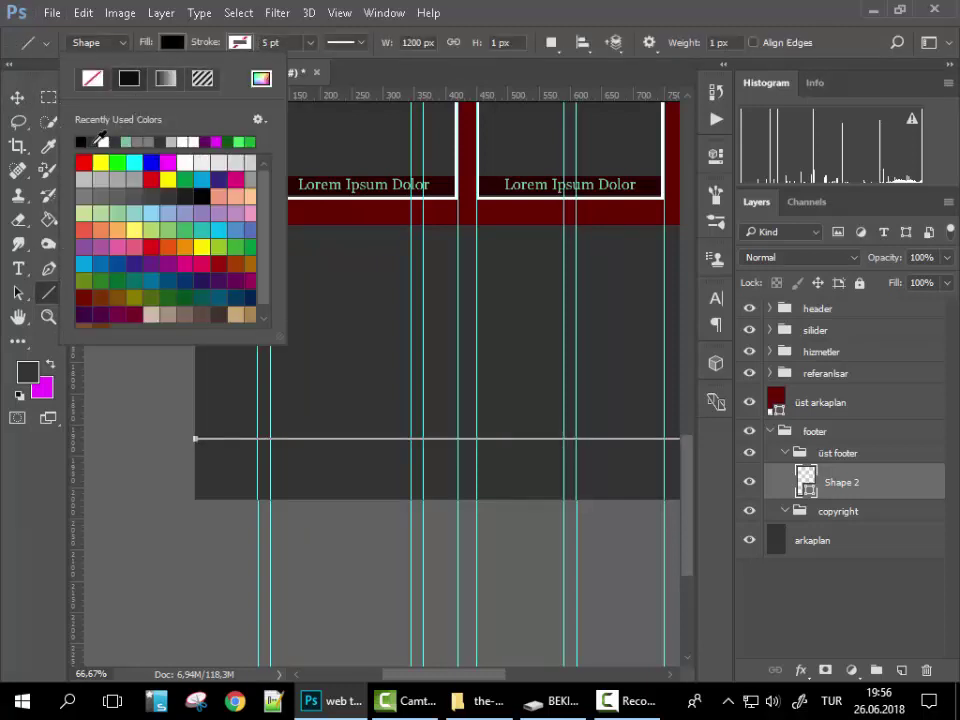
click(44, 95)
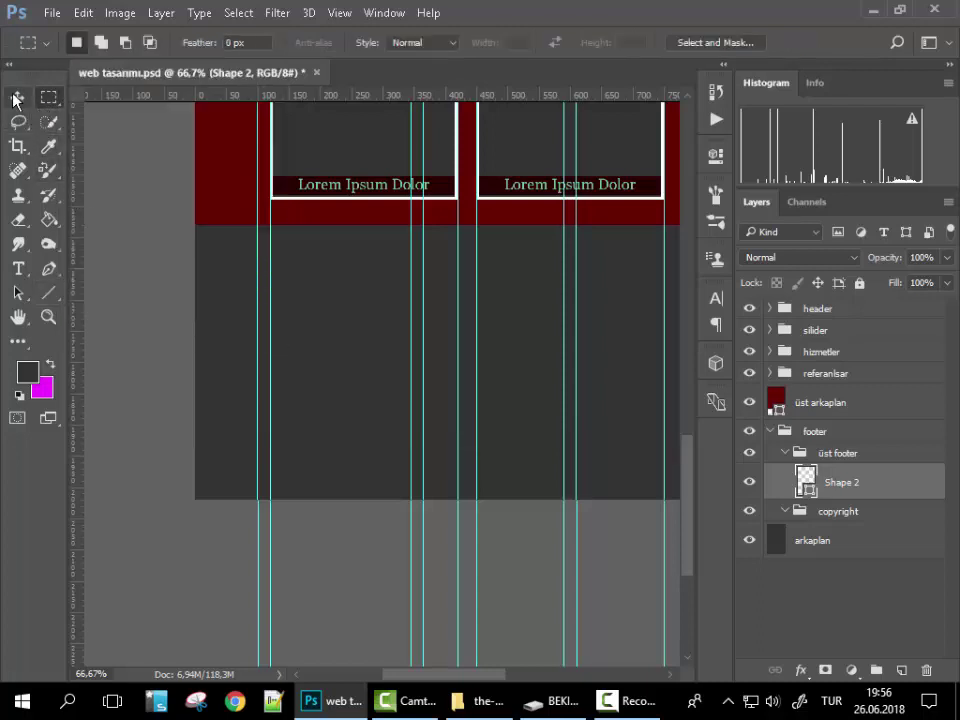
click(15, 98)
click(838, 544)
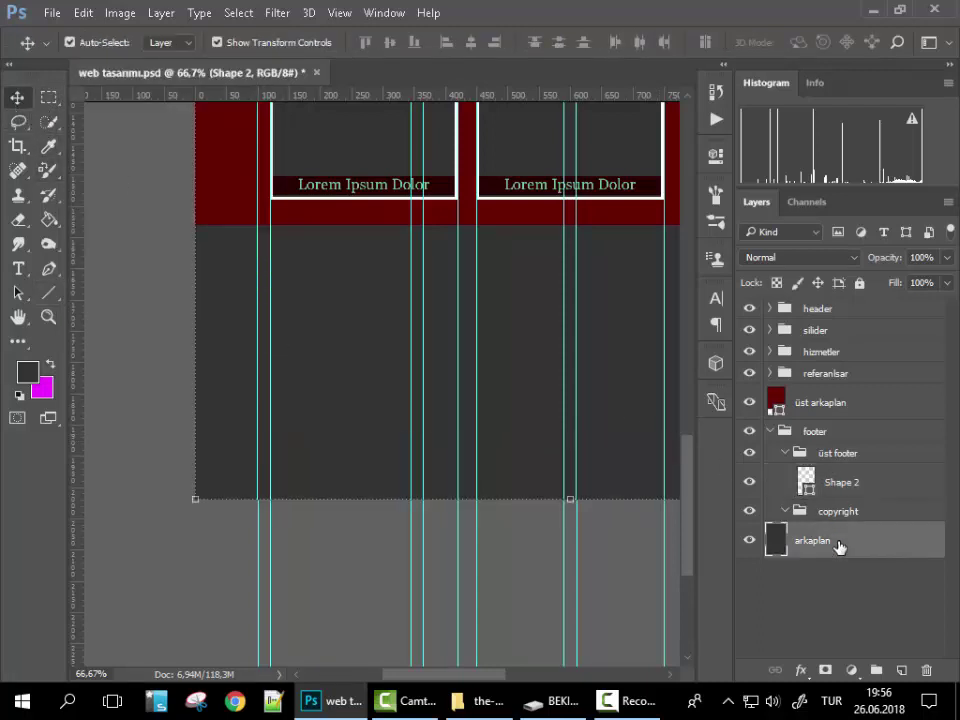
click(848, 511)
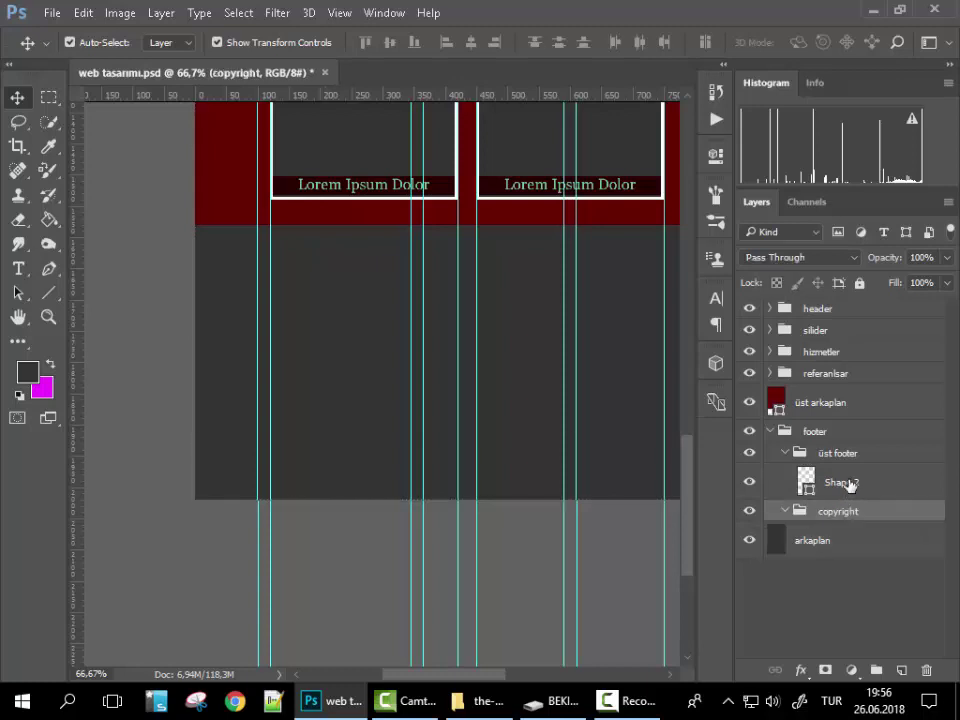
click(848, 484)
double_click(807, 490)
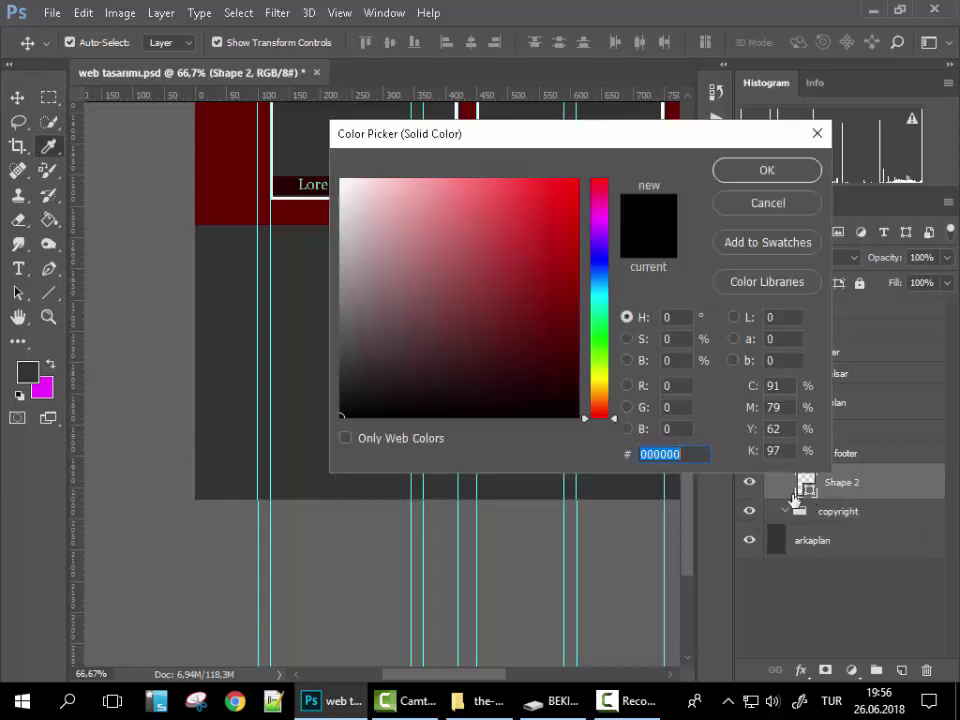
click(766, 172)
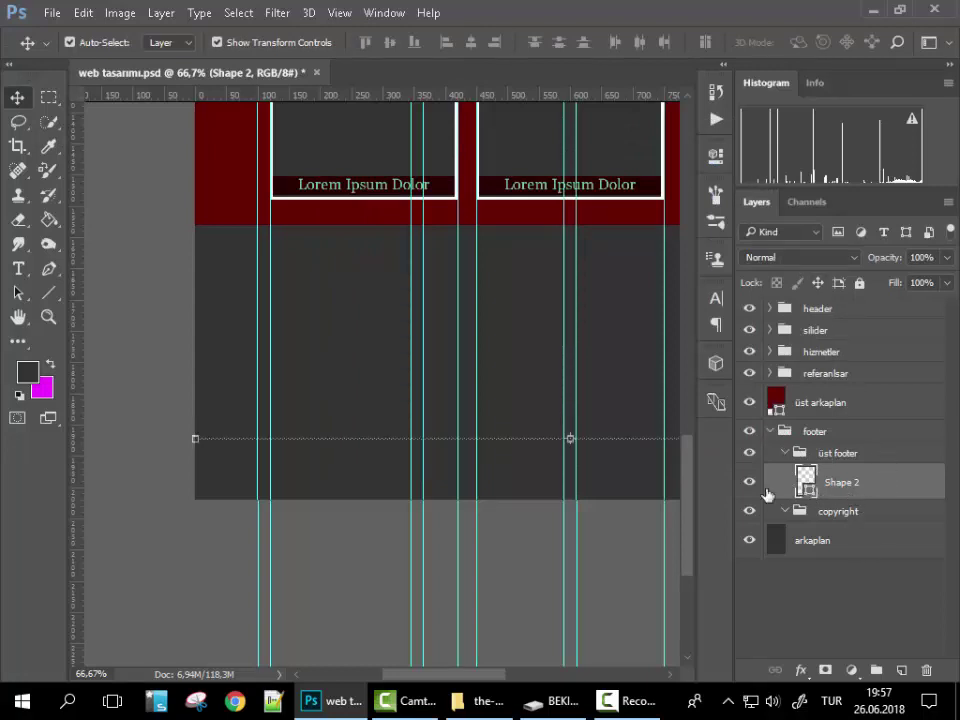
Set the line height to 5 px and nudge it 1 px left.
click(48, 294)
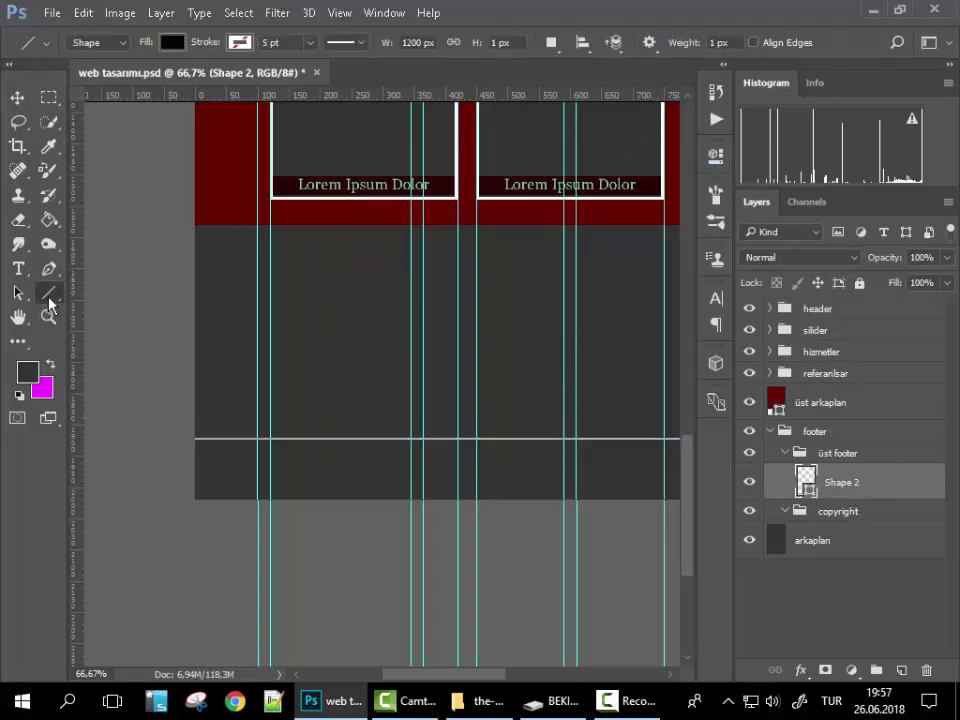
click(495, 43)
text(5)
key(Return)
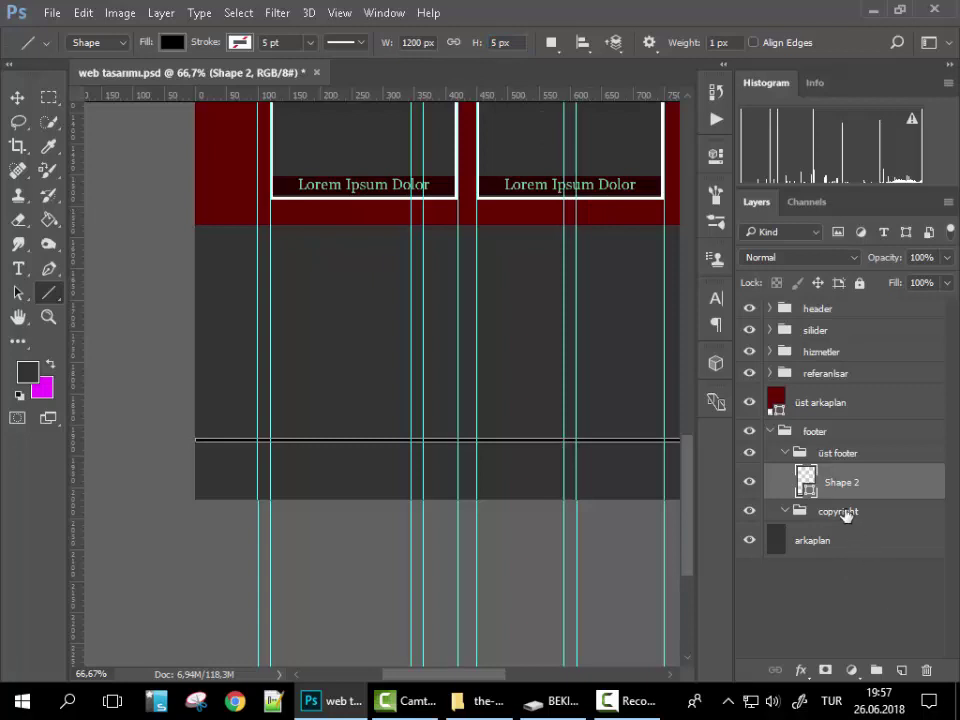
key(Return)
key(alt+bracketleft)
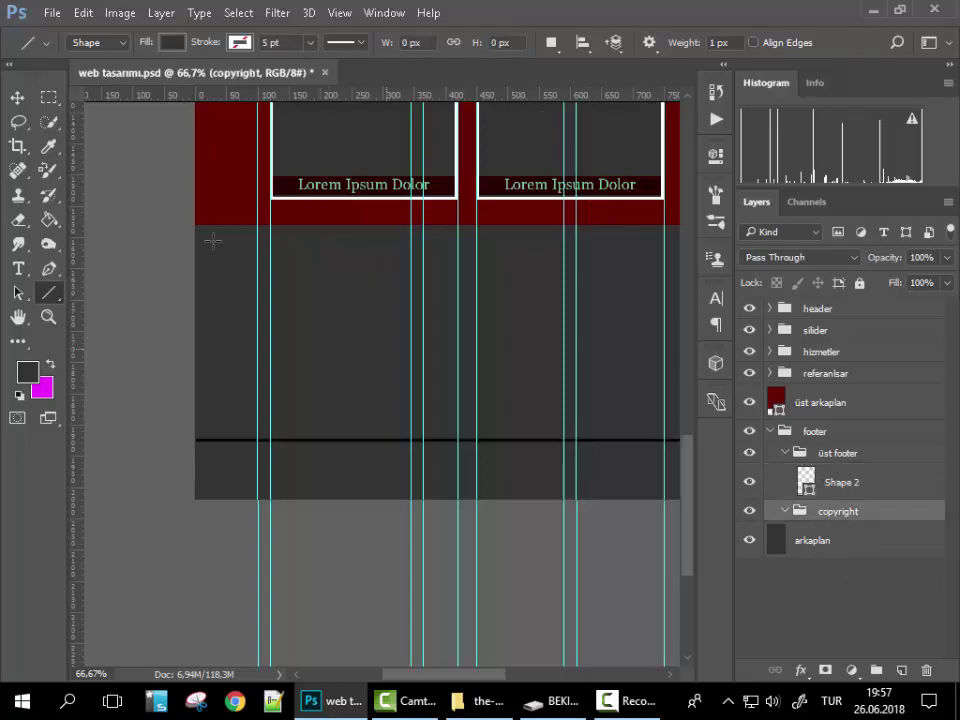
click(17, 98)
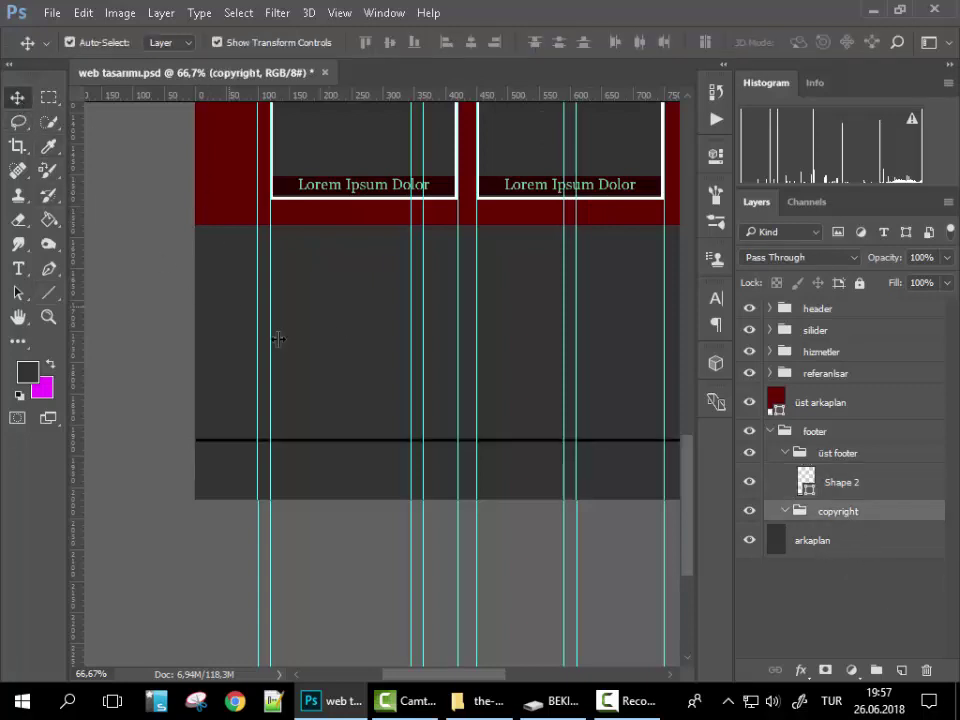
click(805, 483)
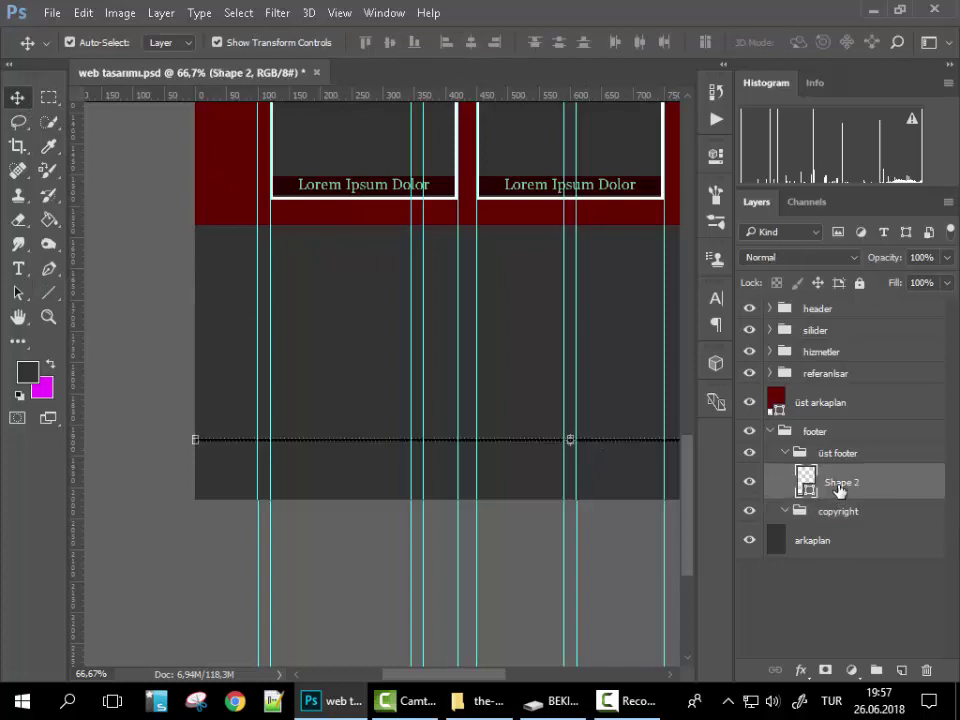
key(Left)
Add a new empty layer inside the copyright group.
drag(454, 676, 574, 686)
click(810, 543)
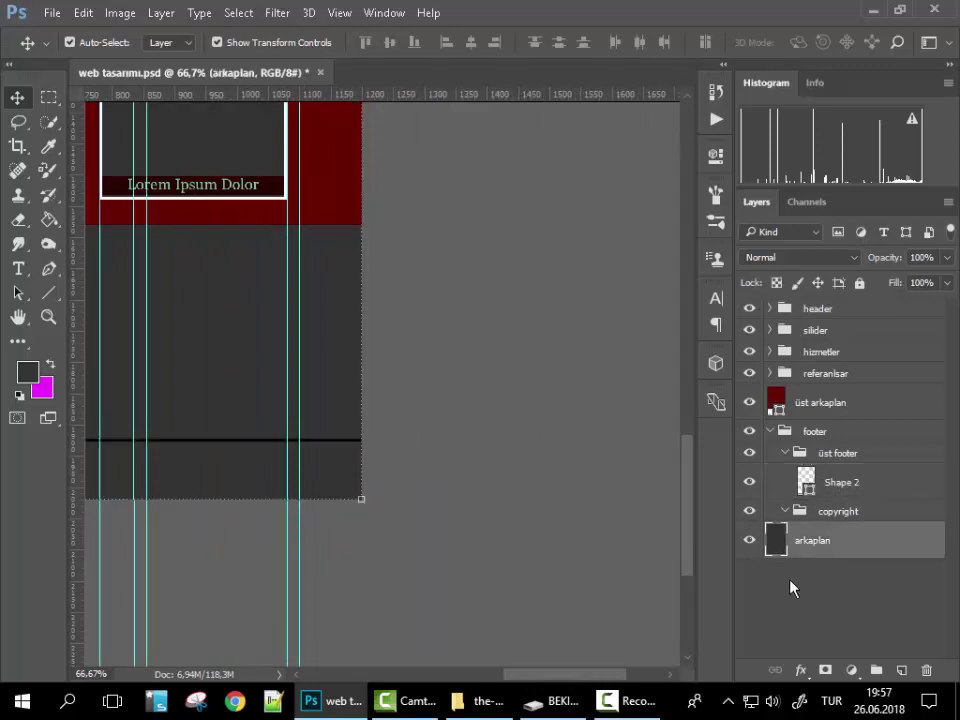
mouse_move(589, 679)
mouse_down()
mouse_move(446, 672)
mouse_move(461, 666)
mouse_up()
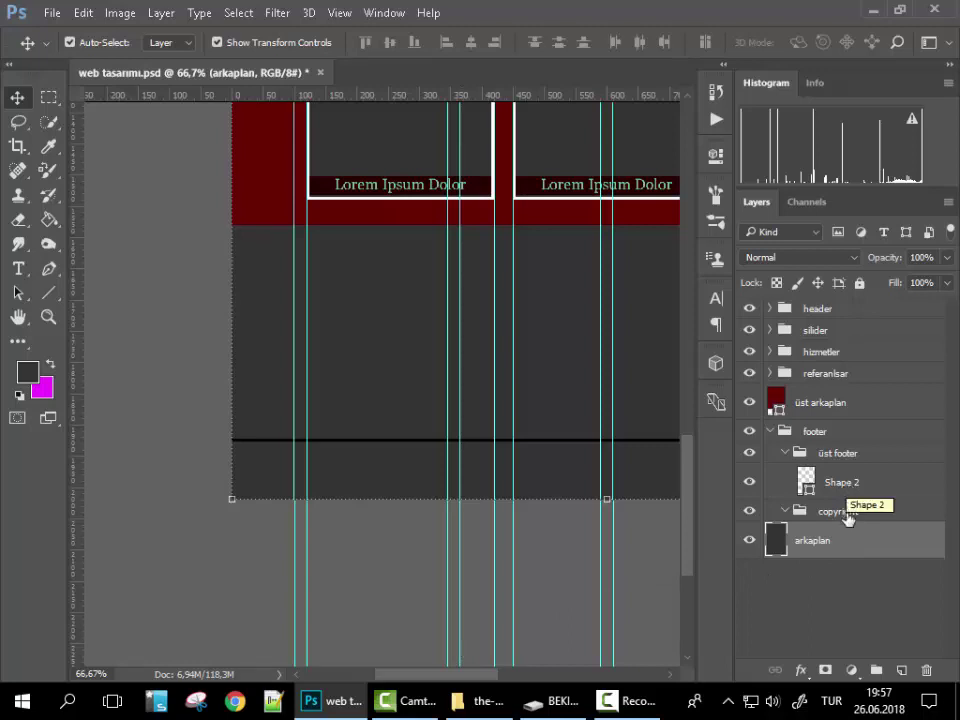
click(850, 516)
click(901, 670)
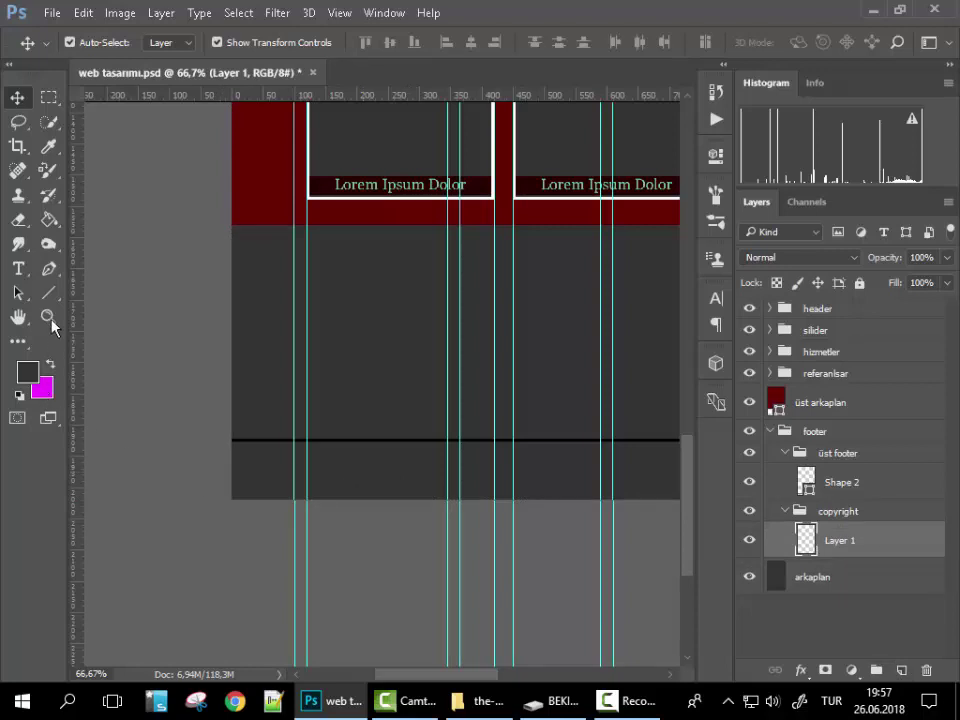
Start a text line in the footer below the divider and select its text.
click(18, 268)
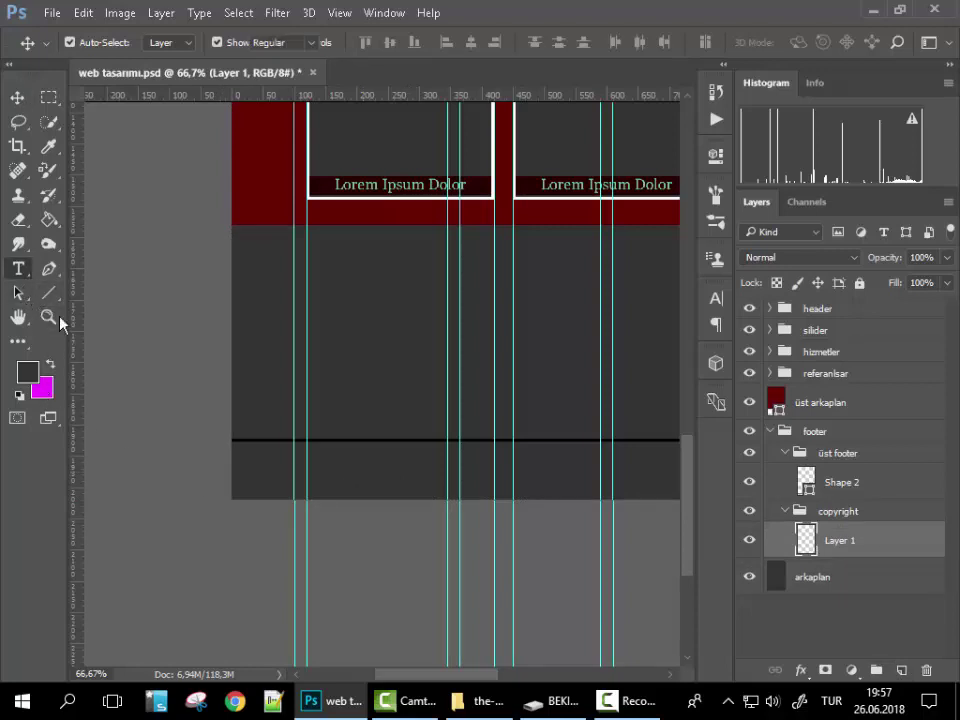
click(318, 478)
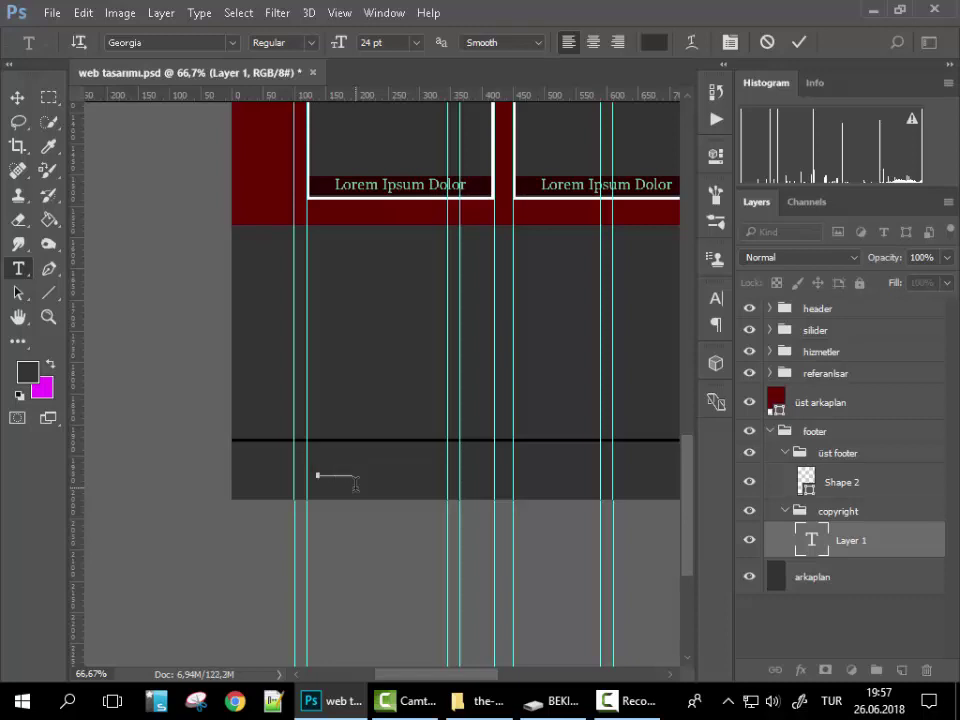
text(m)
key(ctrl+a)
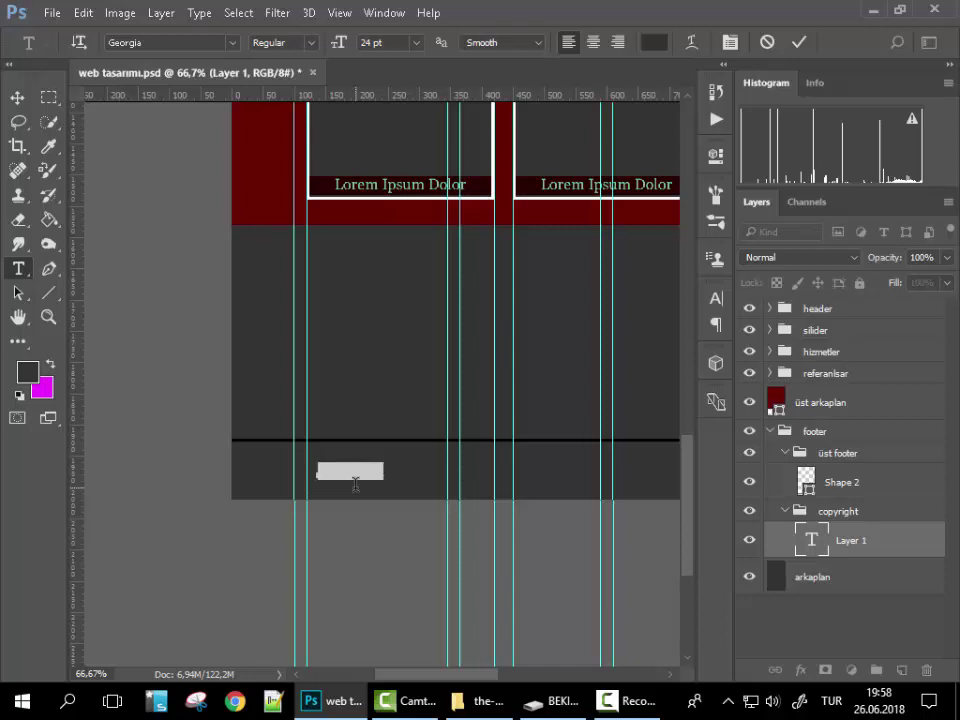
Colour the text with the light green sampled from the Lorem Ipsum Dolor heading.
click(656, 41)
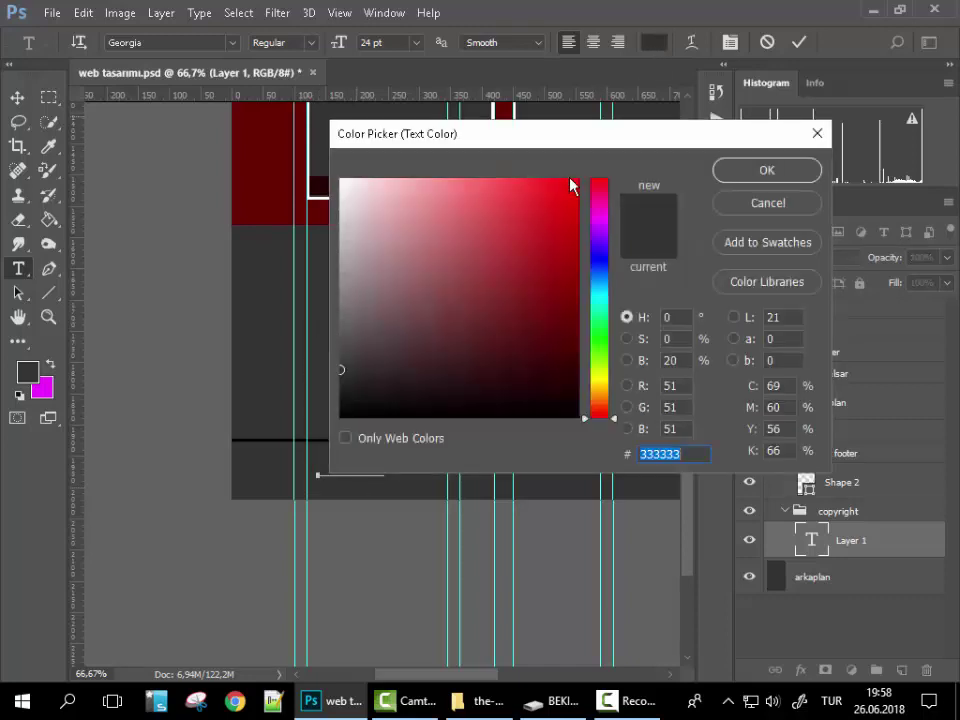
drag(660, 146, 917, 167)
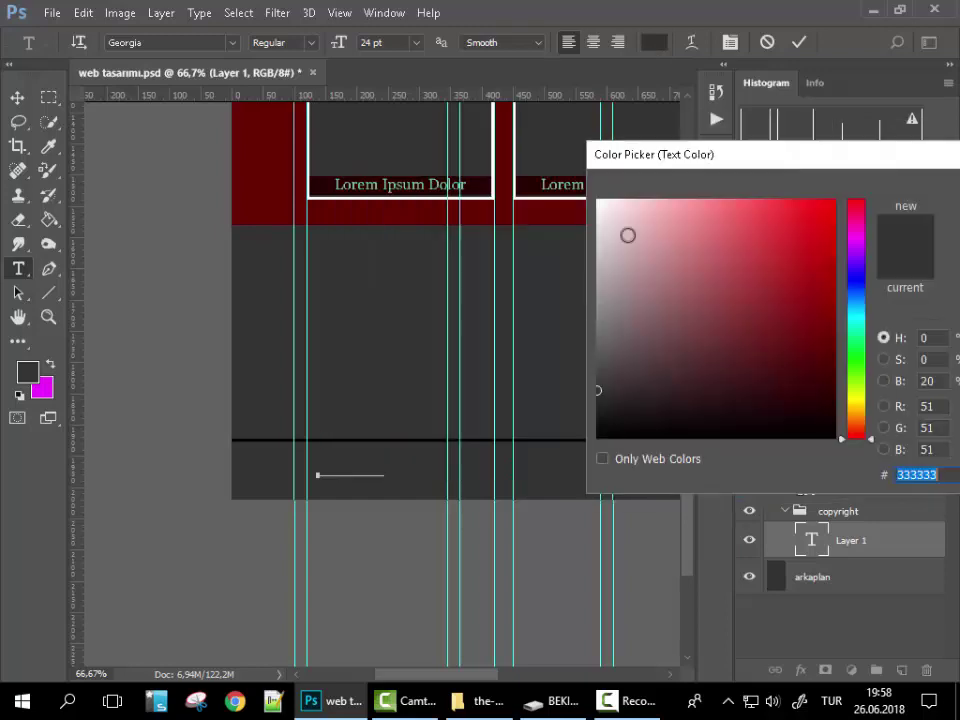
click(437, 183)
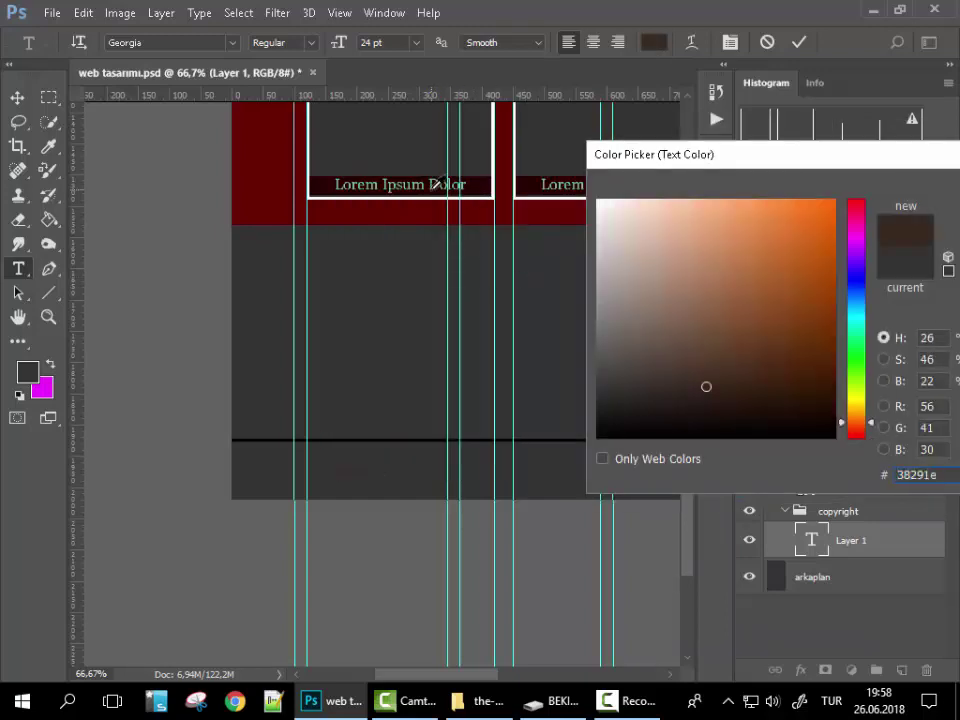
click(437, 182)
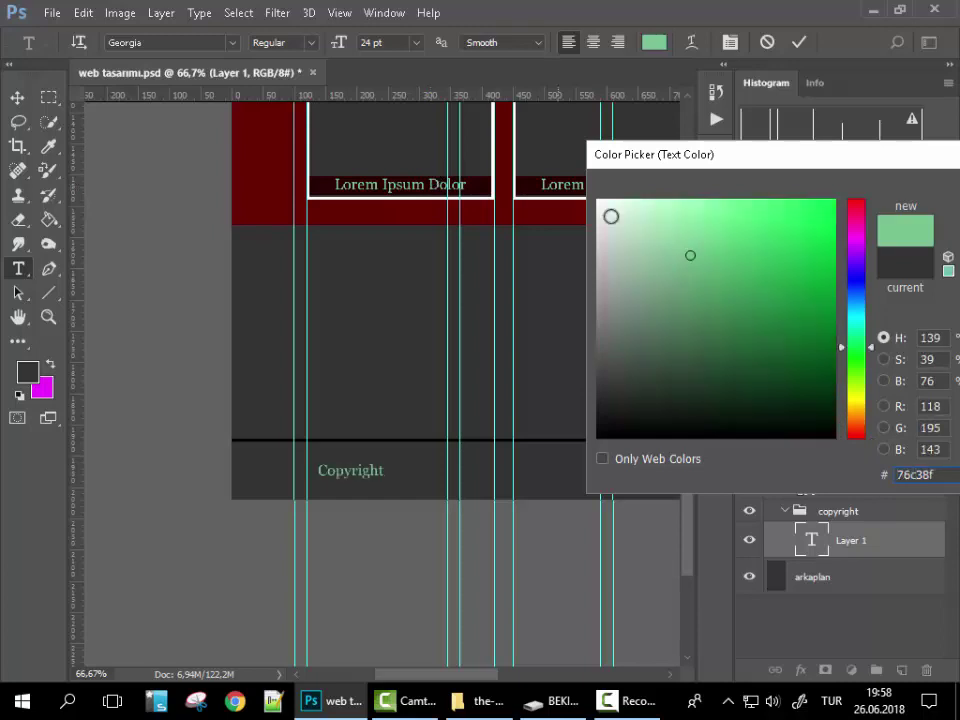
drag(800, 155, 678, 155)
click(900, 189)
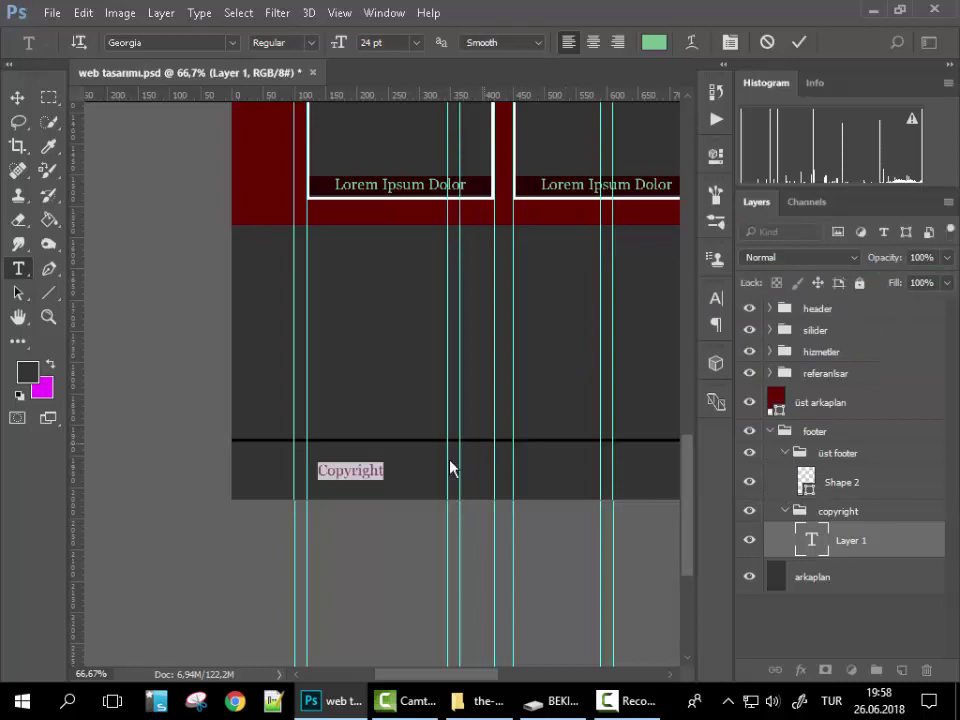
Complete the line as 'Copyright 2018 Tasarım Atolyesi' with a capital T.
click(396, 471)
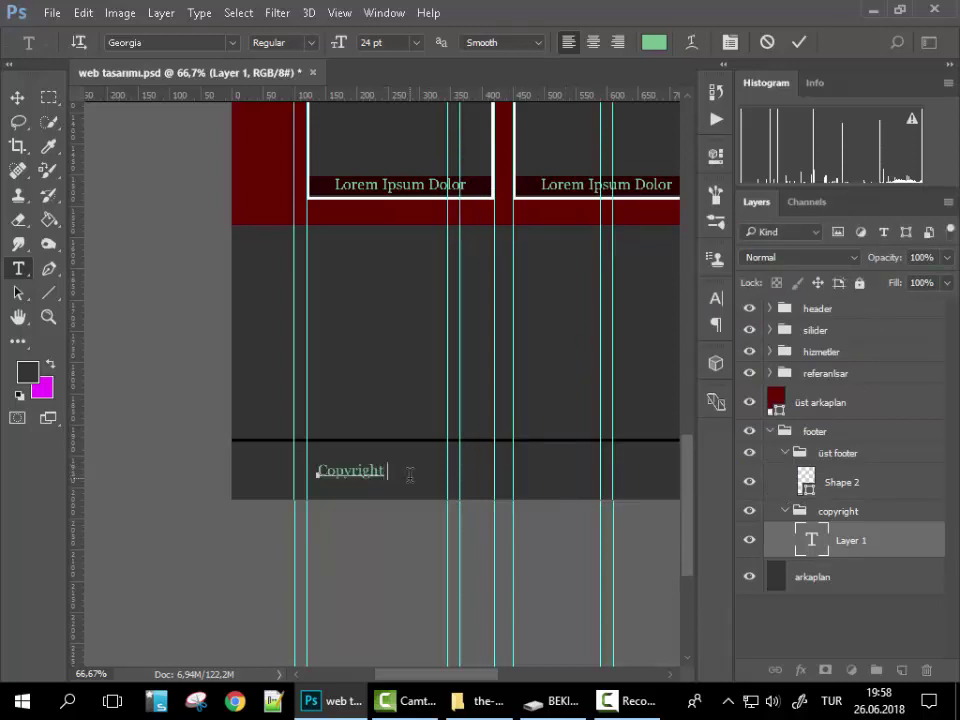
text(2018 tasarı)
text(m At)
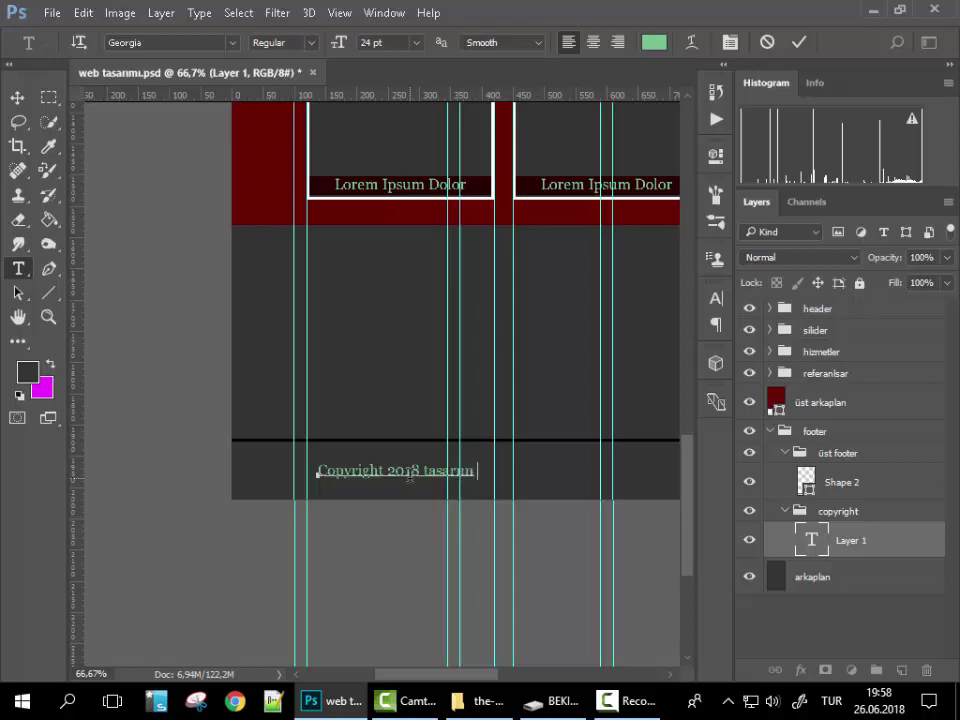
text(öly)
text(esi)
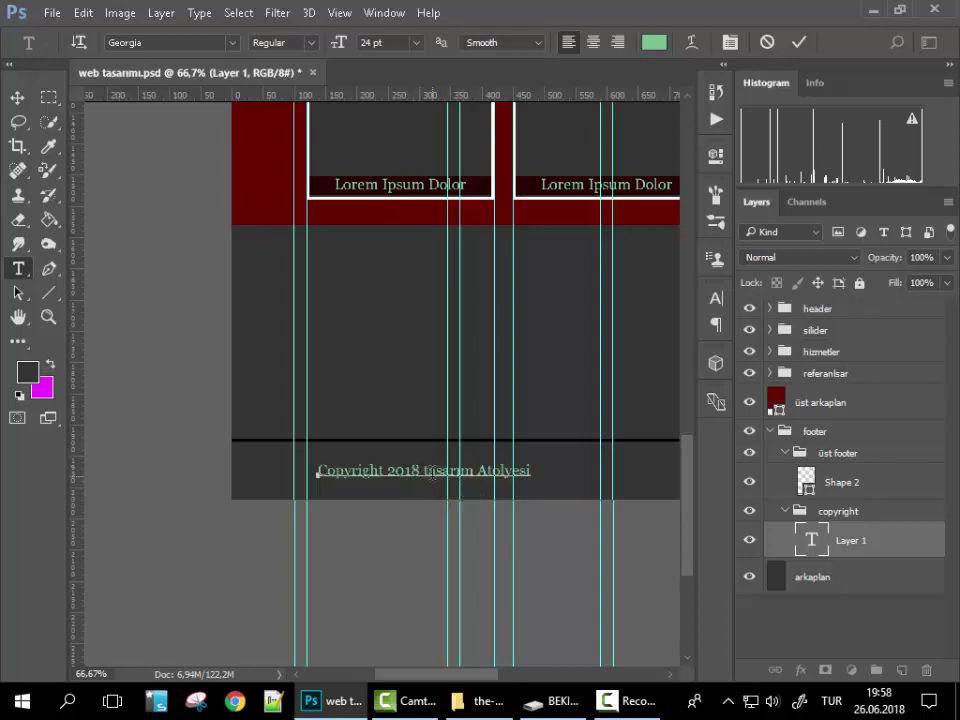
drag(427, 470, 435, 470)
text(T)
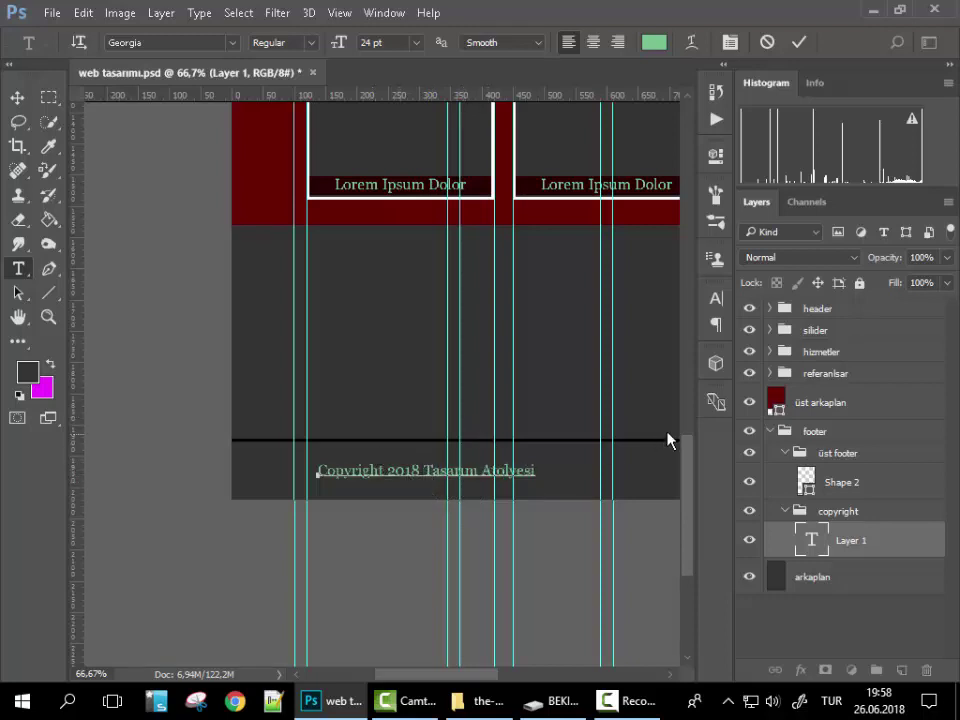
Set the copyright text size to 30 pt.
click(810, 576)
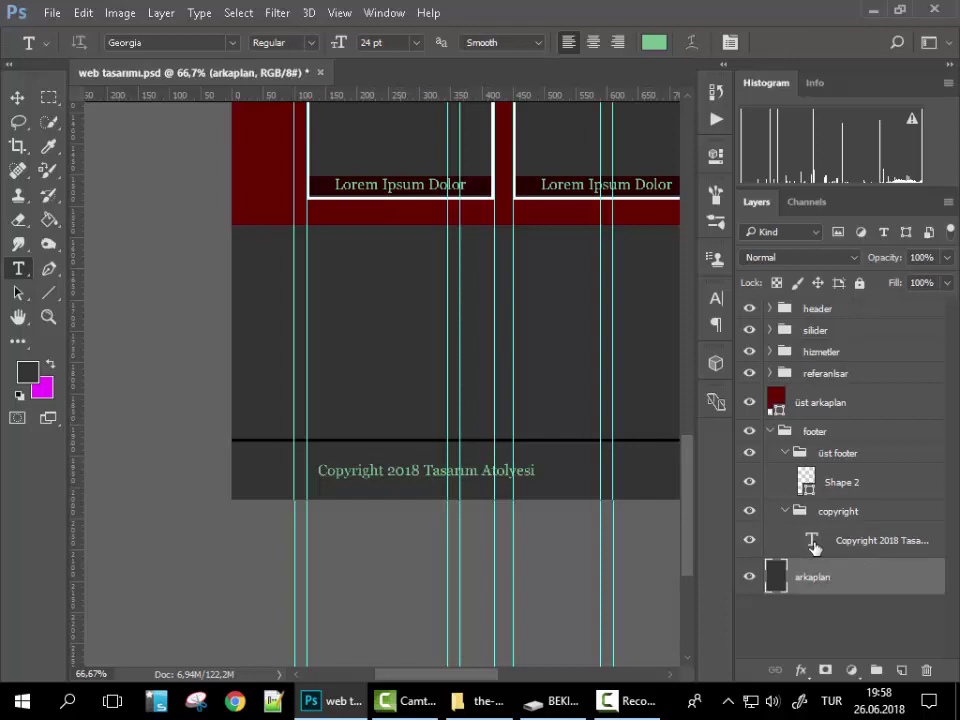
click(800, 540)
click(22, 100)
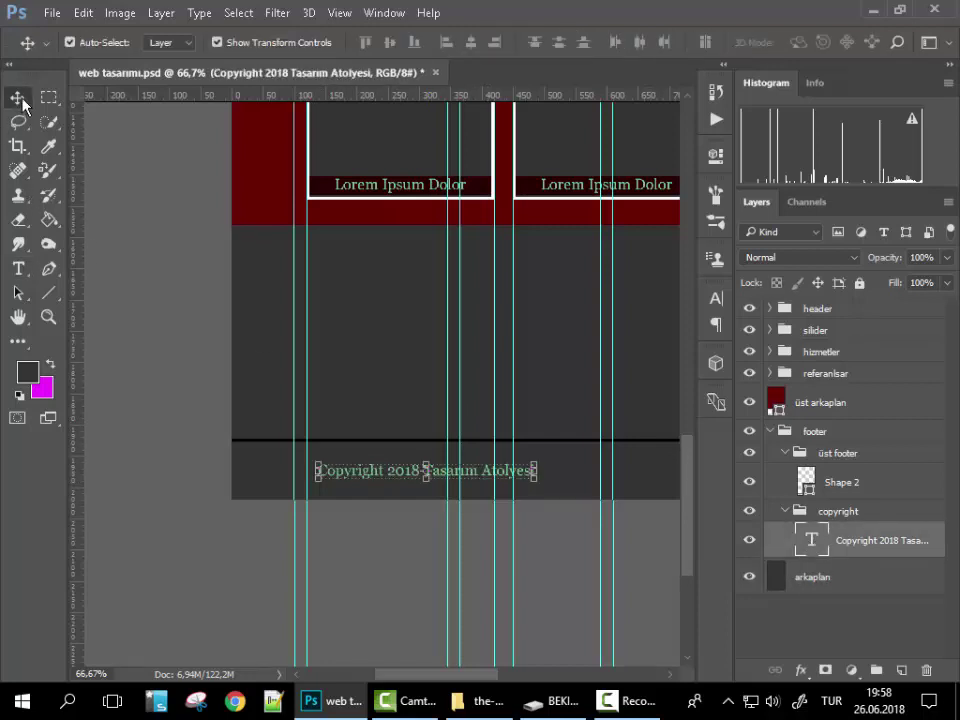
double_click(810, 545)
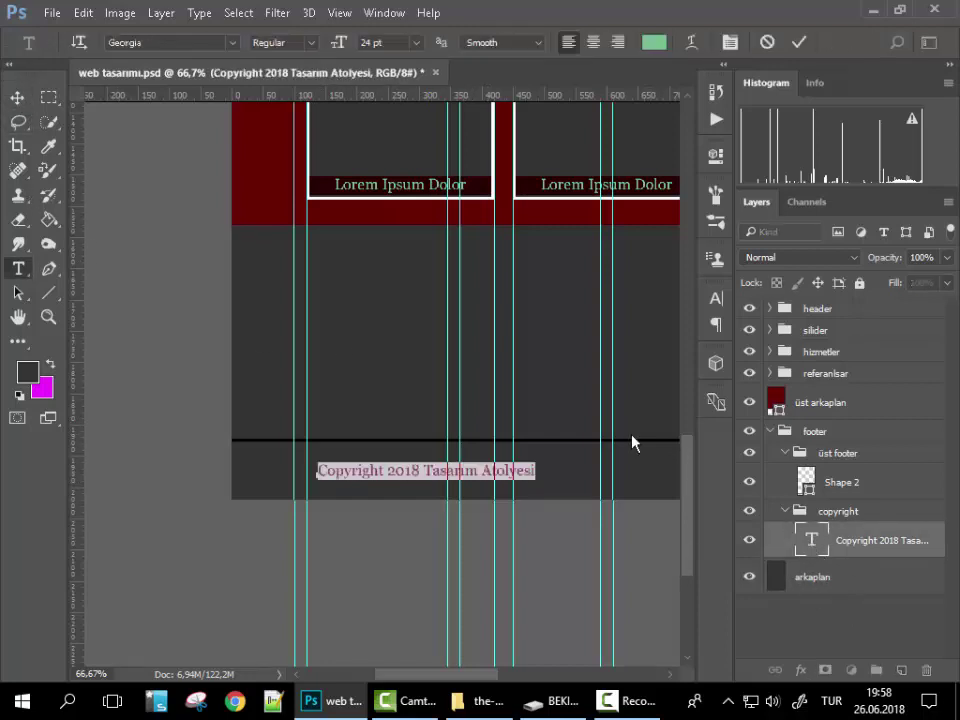
click(416, 43)
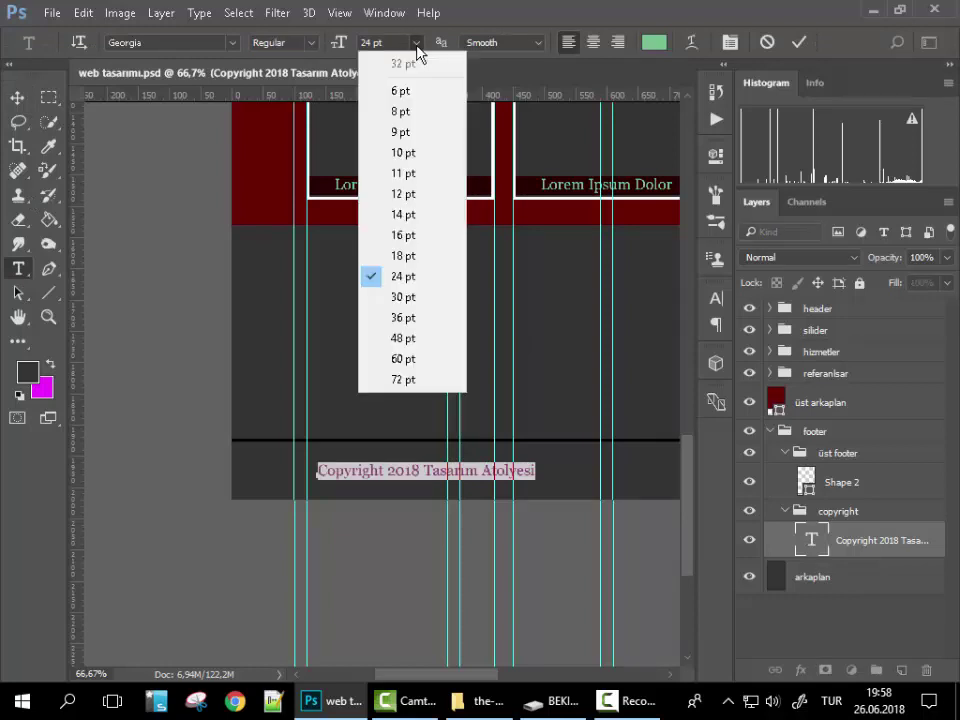
click(406, 296)
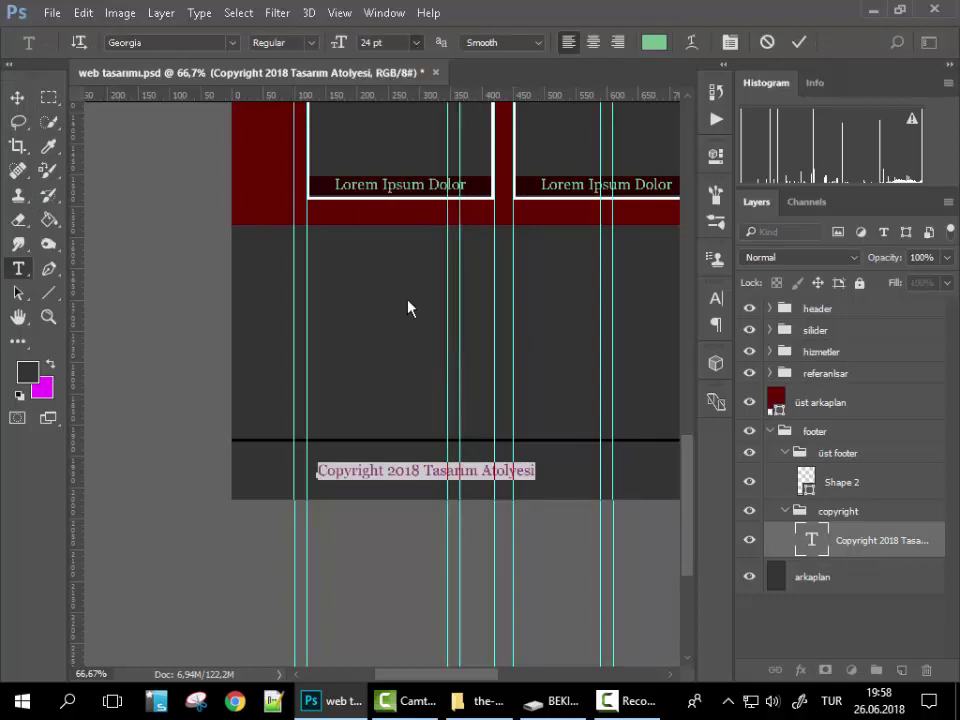
Nudge the copyright text three steps to the right.
click(17, 97)
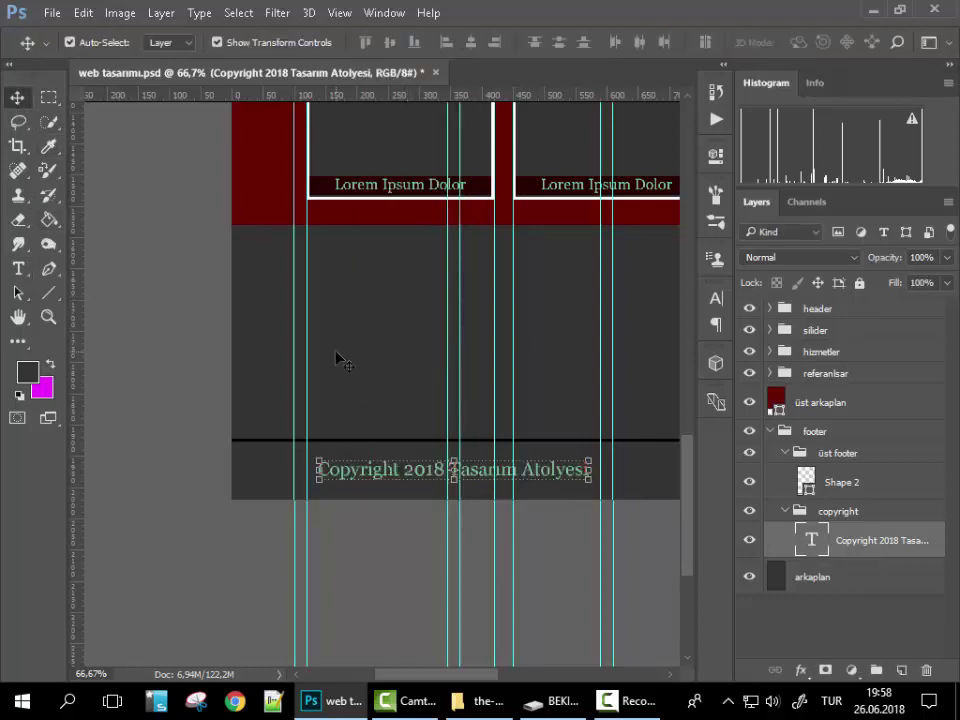
key(Right)
key(Right)
key(Right)
key(Right)
key(Right)
key(Right)
key(Right)
key(Right)
key(Right)
key(Right)
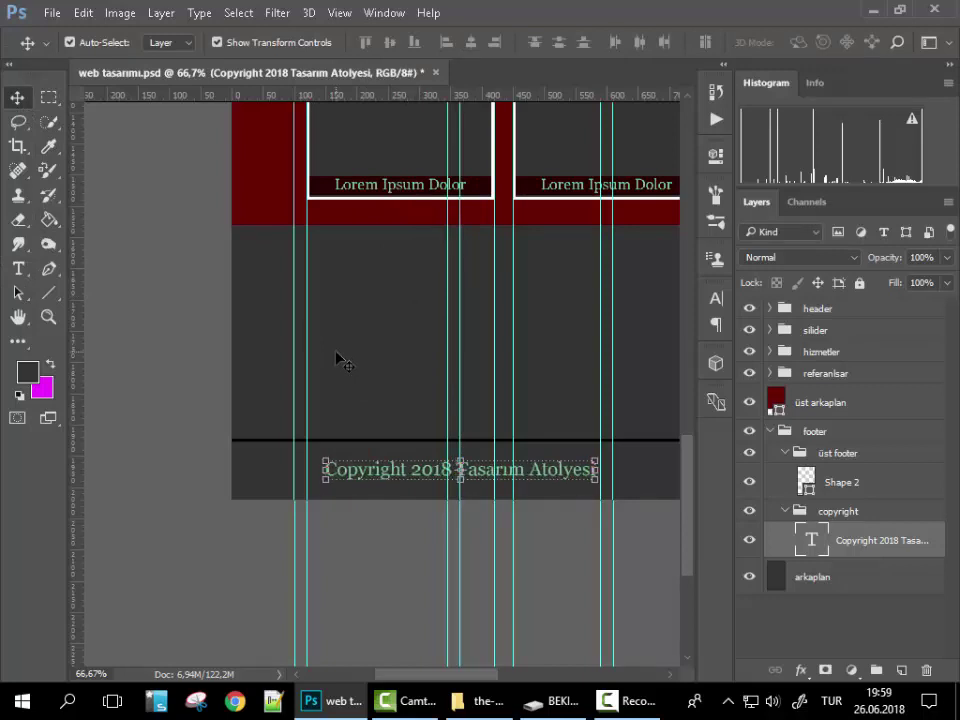
key(Right)
key(Right)
key(Right)
key(Right)
key(Right)
key(Right)
key(Right)
key(Right)
key(Right)
key(Right)
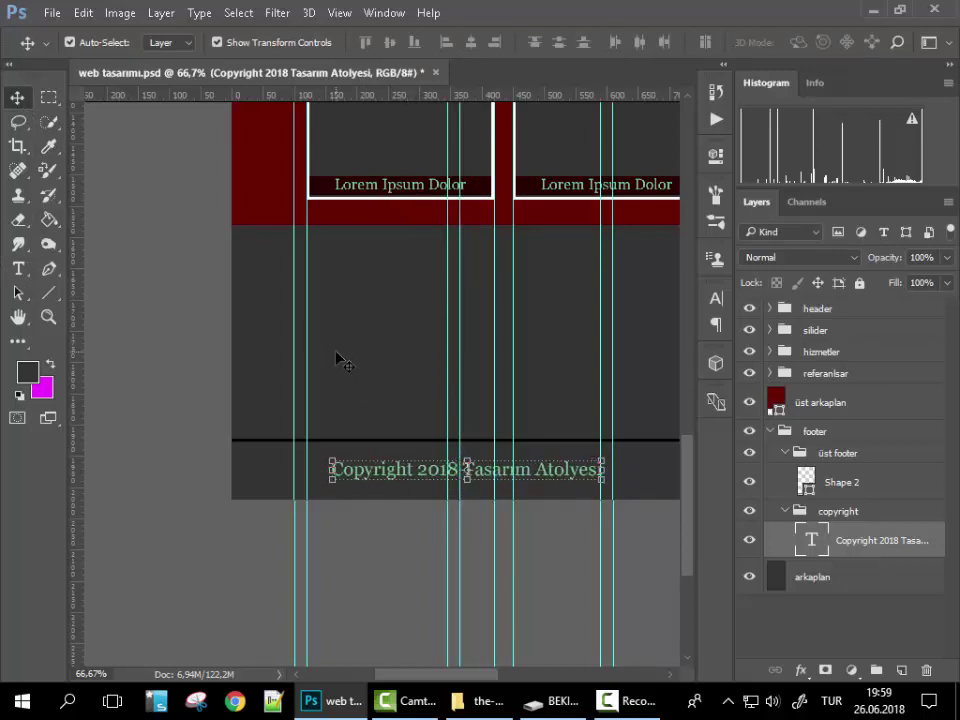
key(Right)
key(Right)
key(Right)
key(Right)
key(Right)
key(Right)
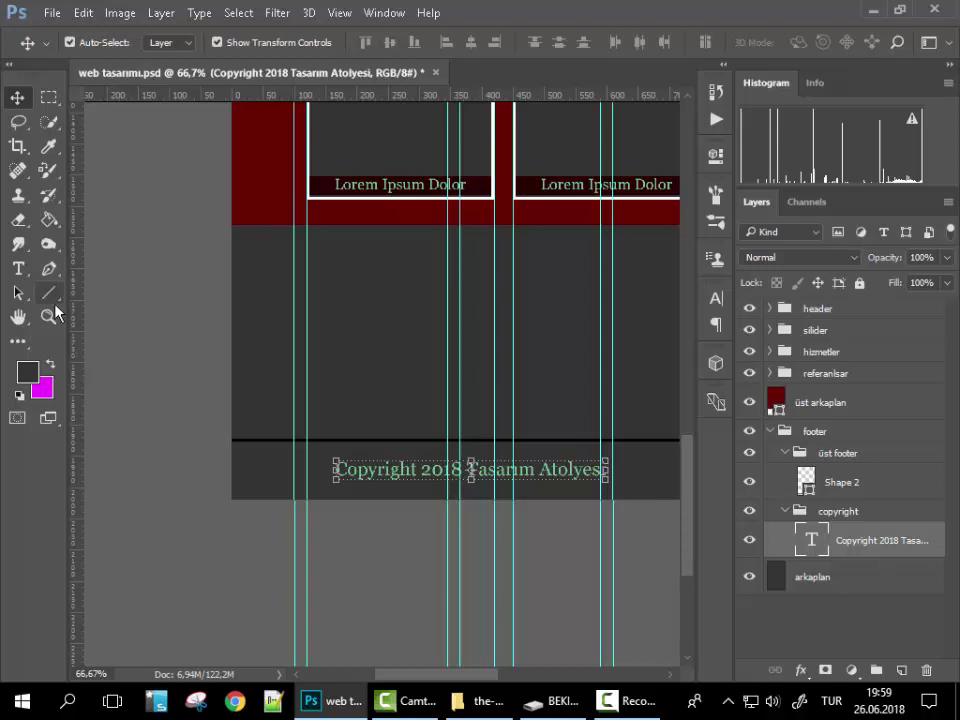
click(48, 293)
Choose the copyright symbol from the Custom Shape library.
click(129, 384)
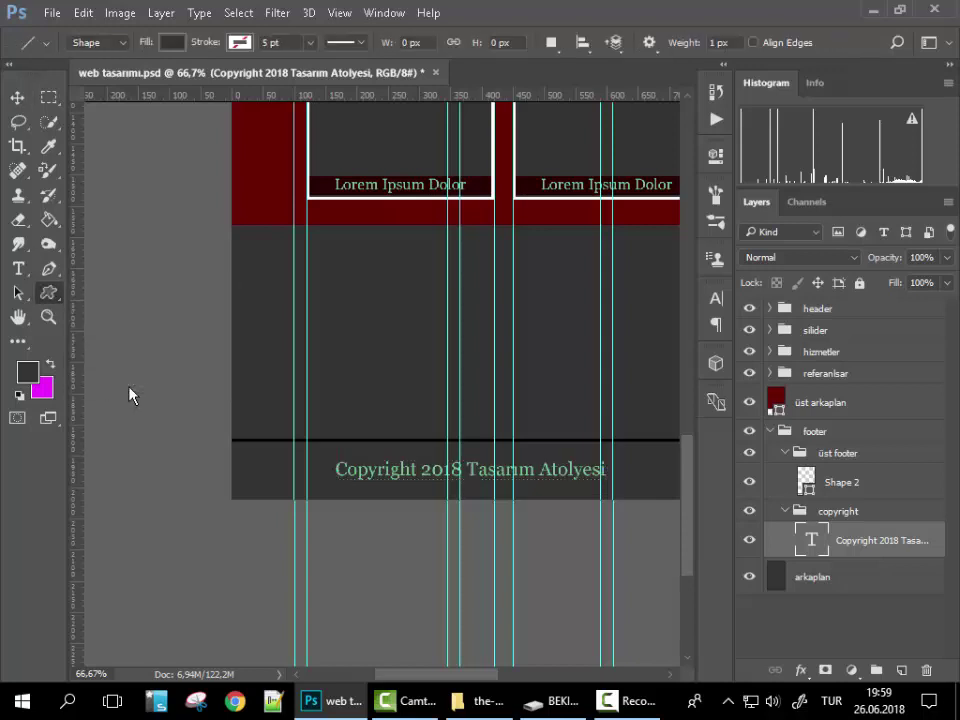
click(734, 44)
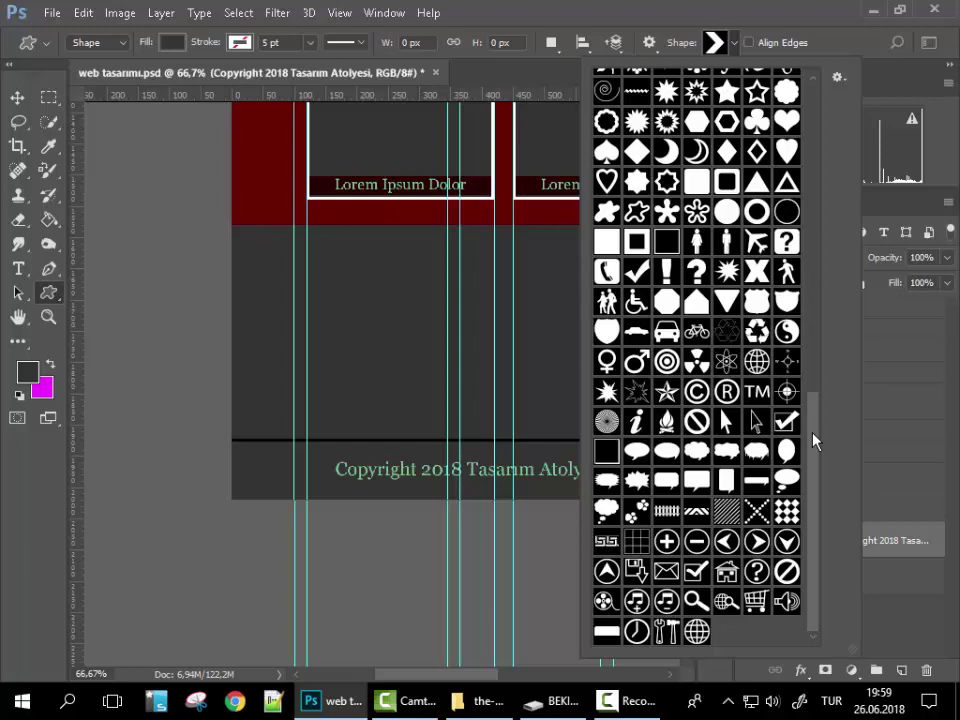
scroll(812, 450, up, 5)
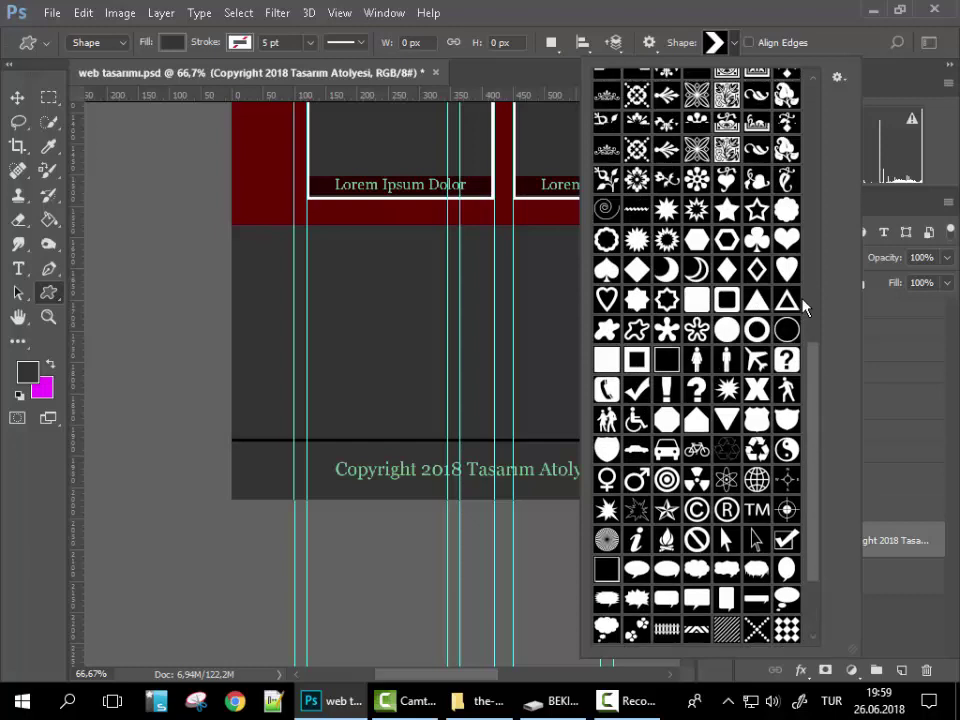
scroll(700, 300, up, 5)
scroll(699, 280, down, 1)
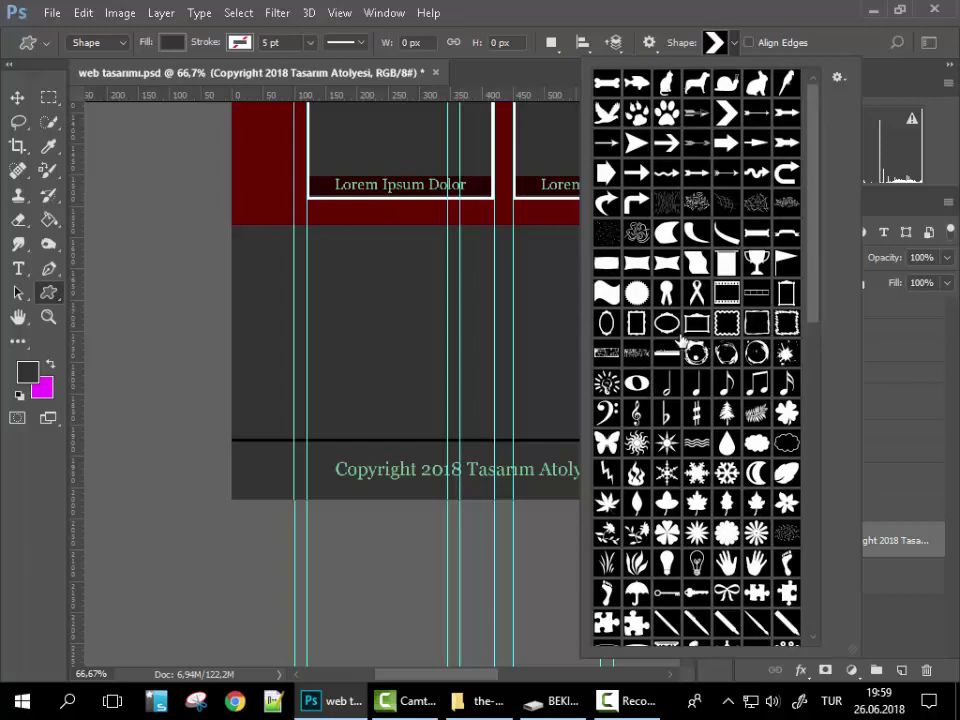
scroll(686, 336, down, 2)
scroll(690, 360, down, 3)
scroll(700, 385, down, 1)
scroll(705, 410, down, 3)
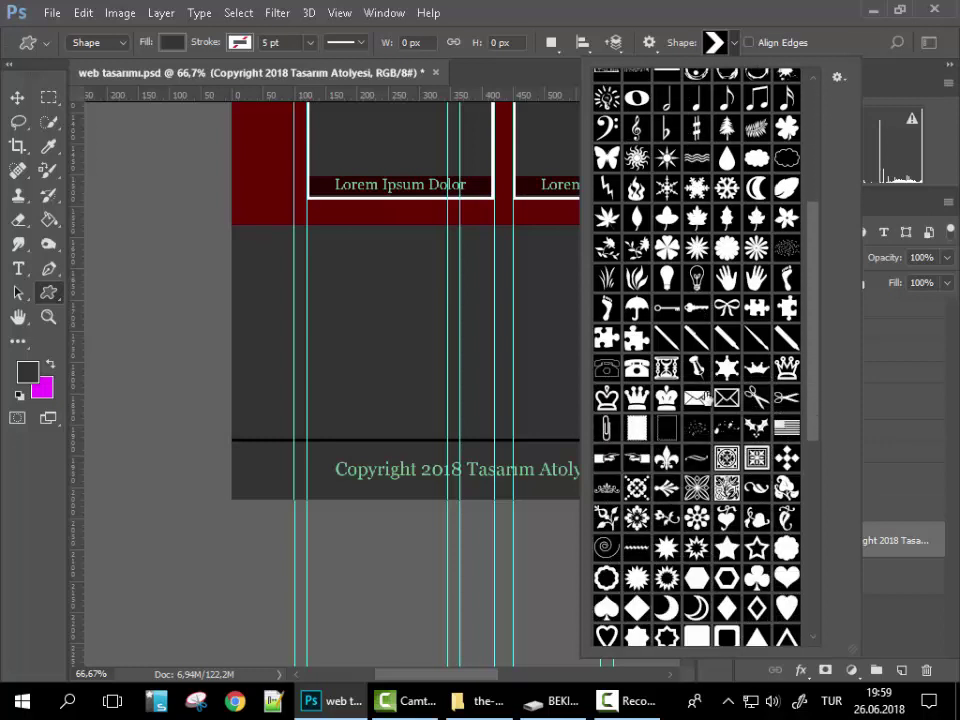
scroll(705, 410, down, 1)
scroll(708, 415, down, 4)
scroll(710, 420, down, 1)
scroll(708, 420, down, 3)
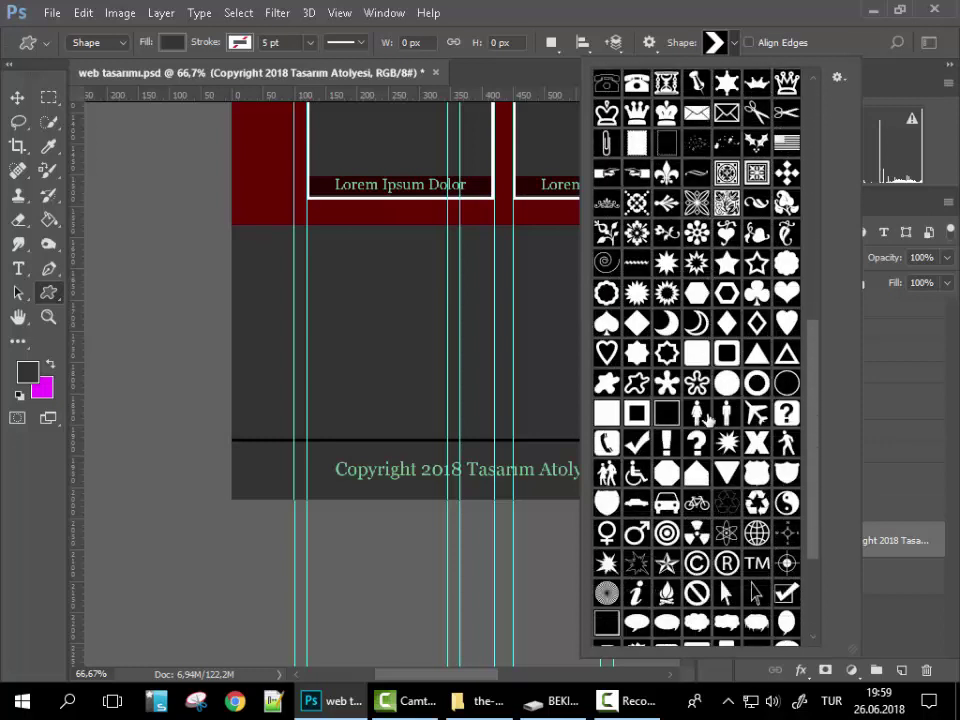
click(697, 564)
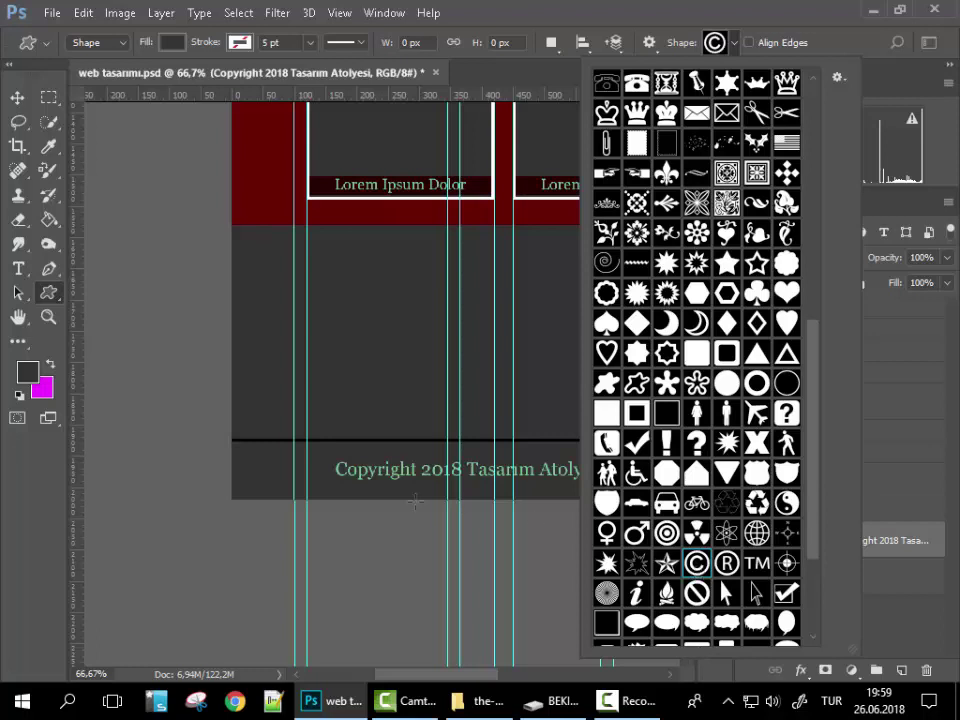
Draw a 38 px copyright symbol just left of the footer text.
click(315, 460)
drag(315, 460, 338, 486)
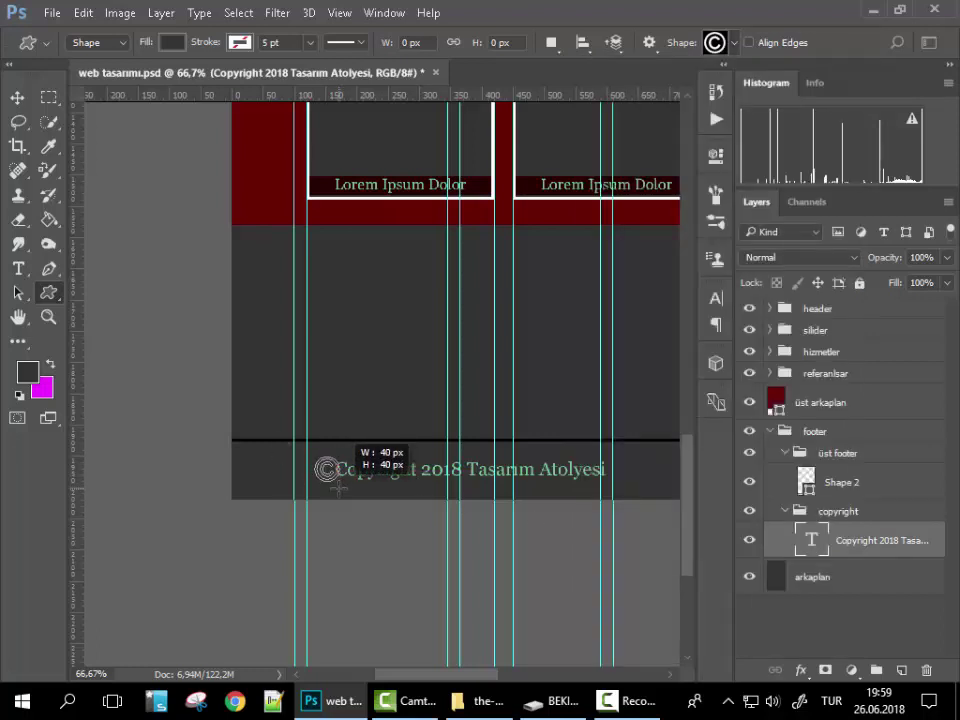
drag(338, 489, 338, 479)
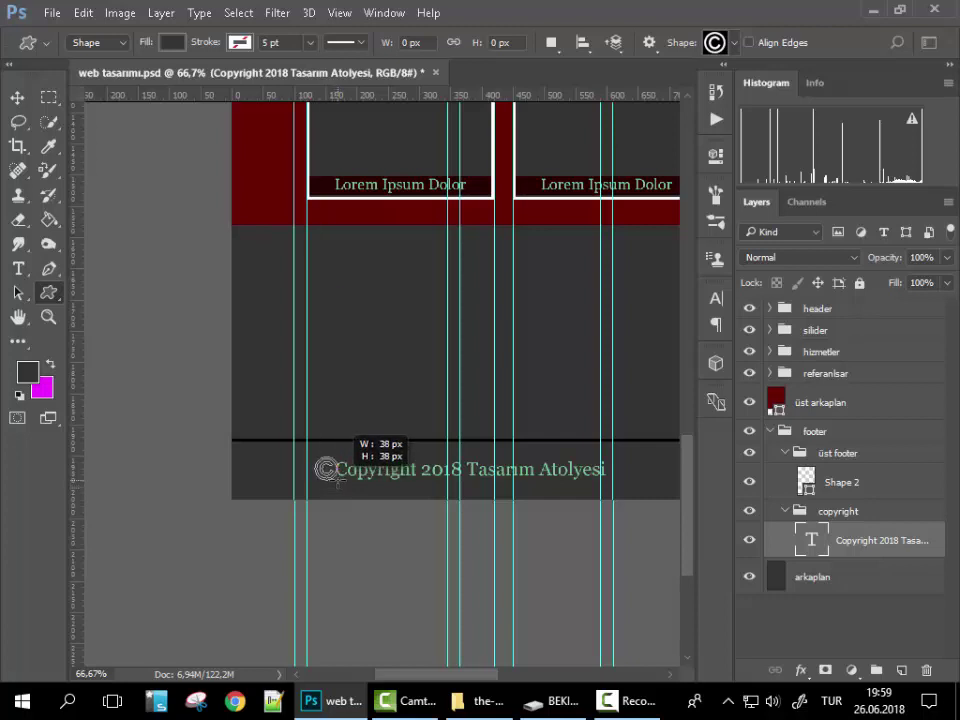
drag(338, 480, 338, 481)
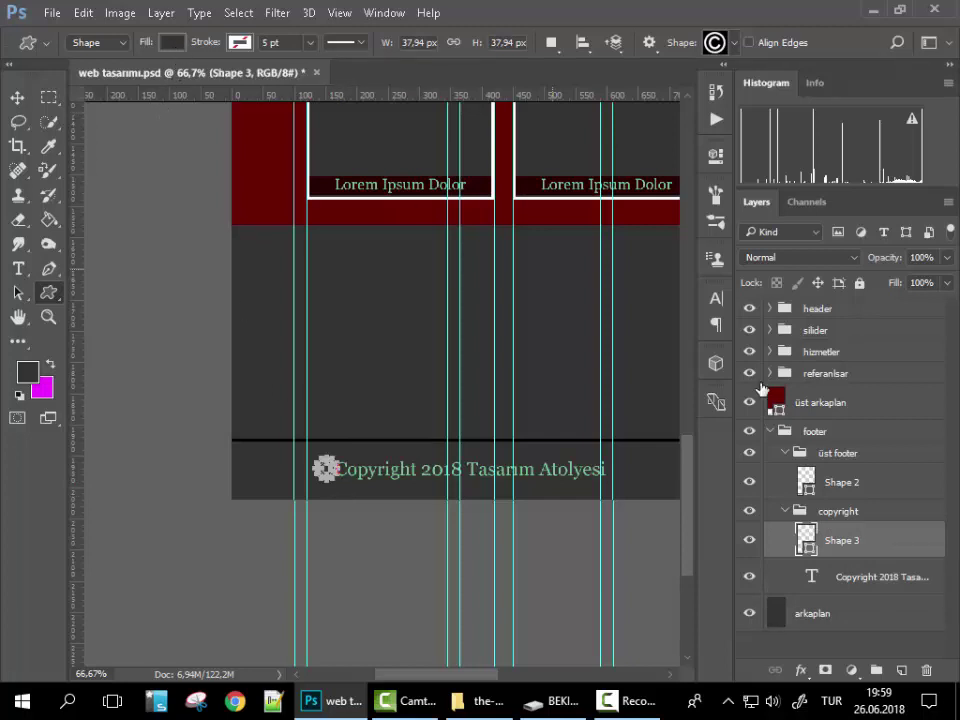
Fill the copyright symbol with the green sampled from the copyright text.
double_click(808, 546)
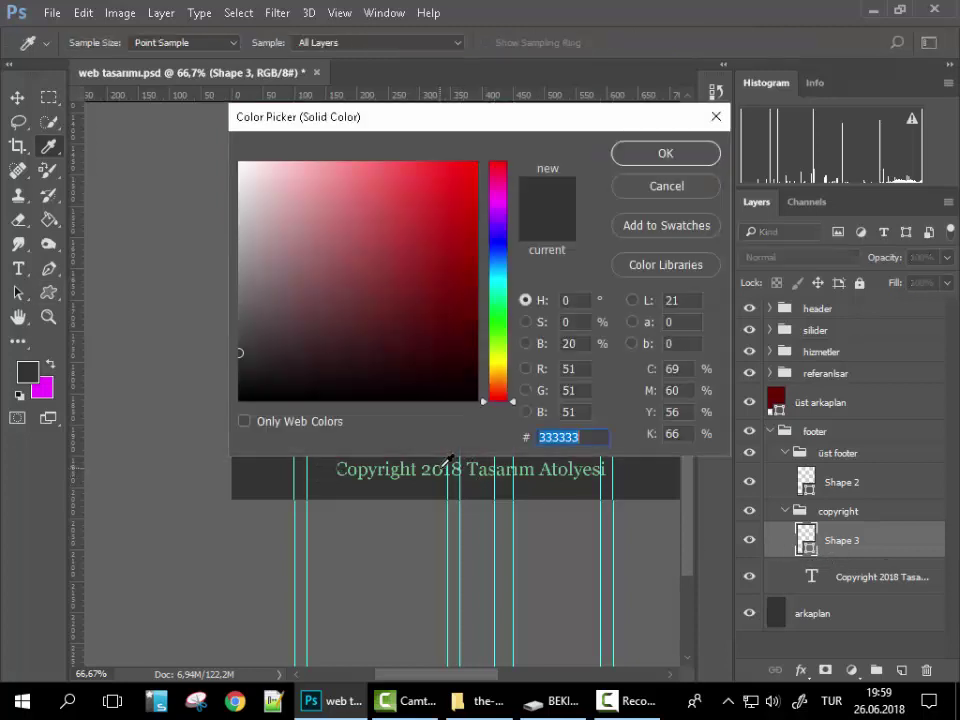
click(449, 460)
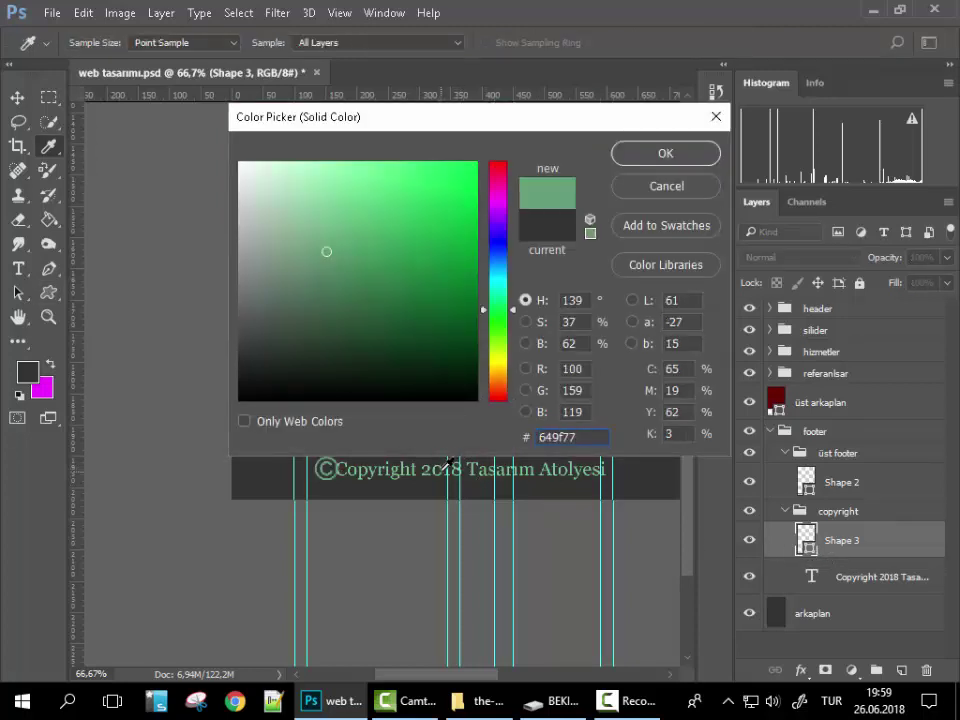
click(449, 462)
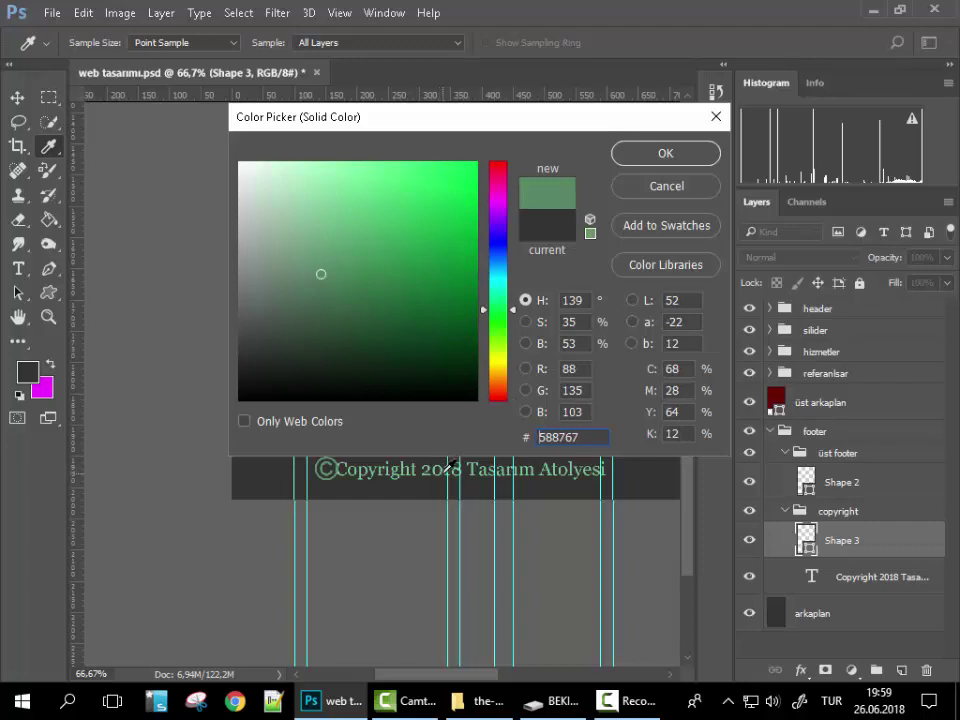
click(450, 463)
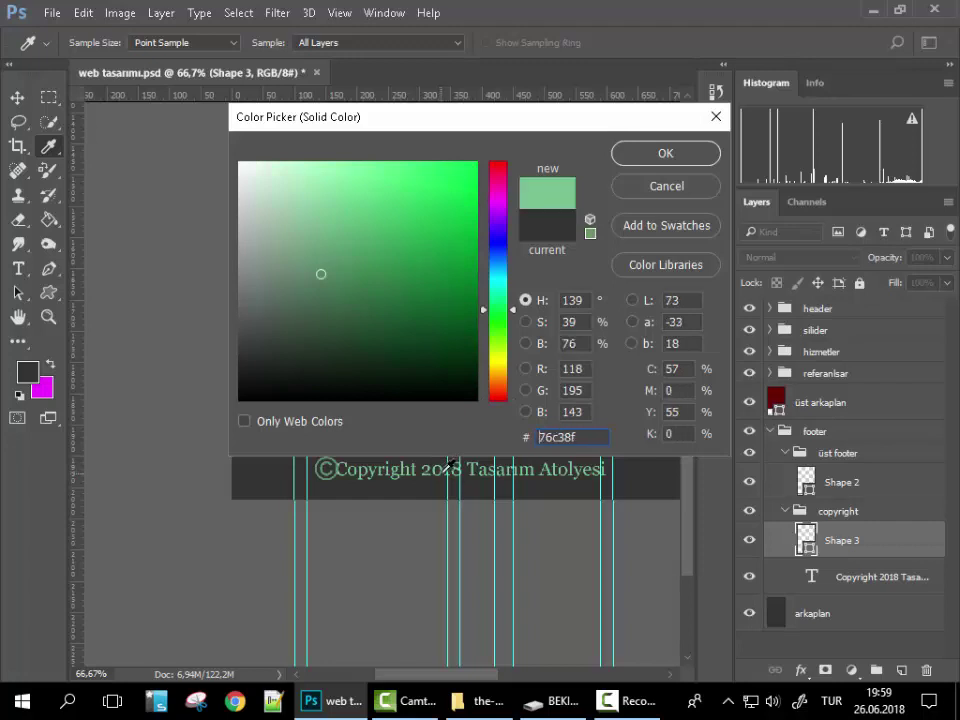
click(665, 154)
Vertically centre the symbol with the text and adjust the small gap between them.
click(18, 98)
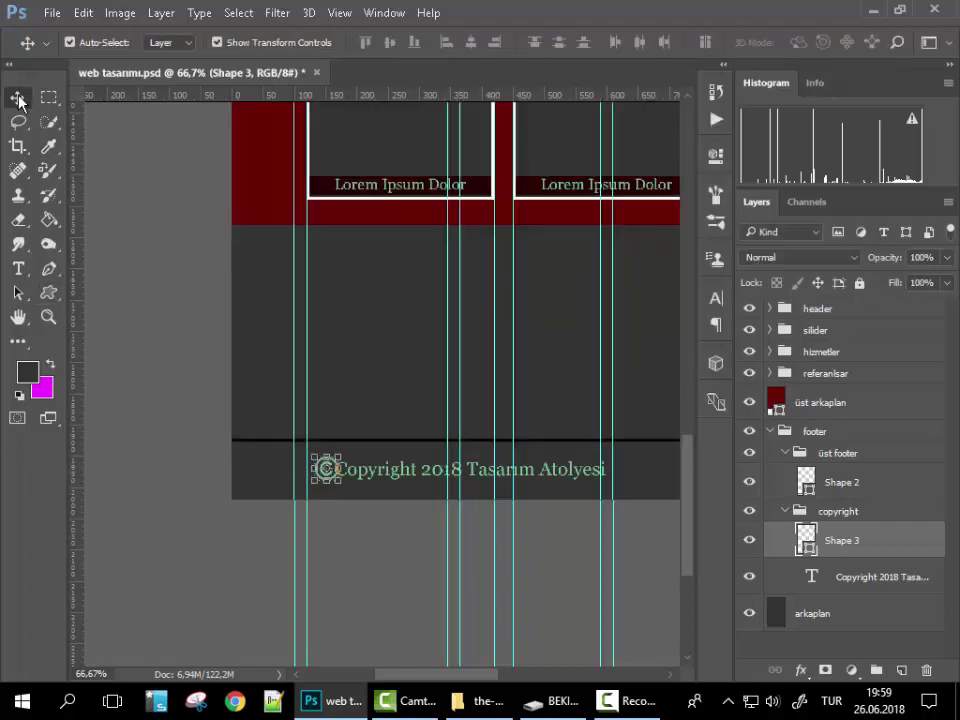
key(Left)
key(Left)
key(Left)
key(Left)
key(Left)
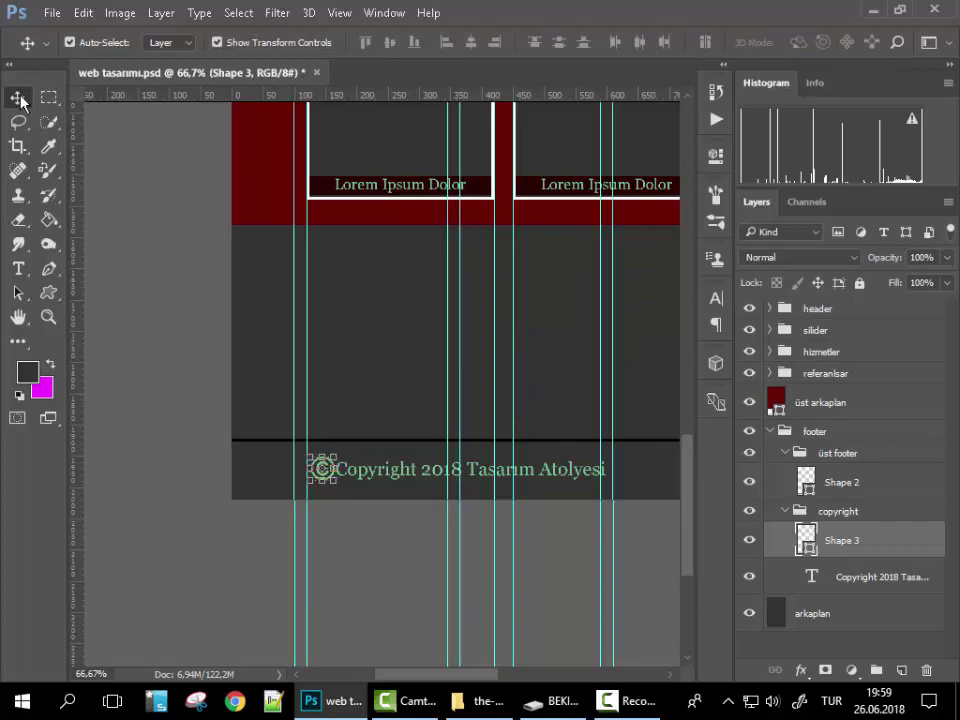
key(Left)
key(Left)
key(Left)
key(Left)
key(Left)
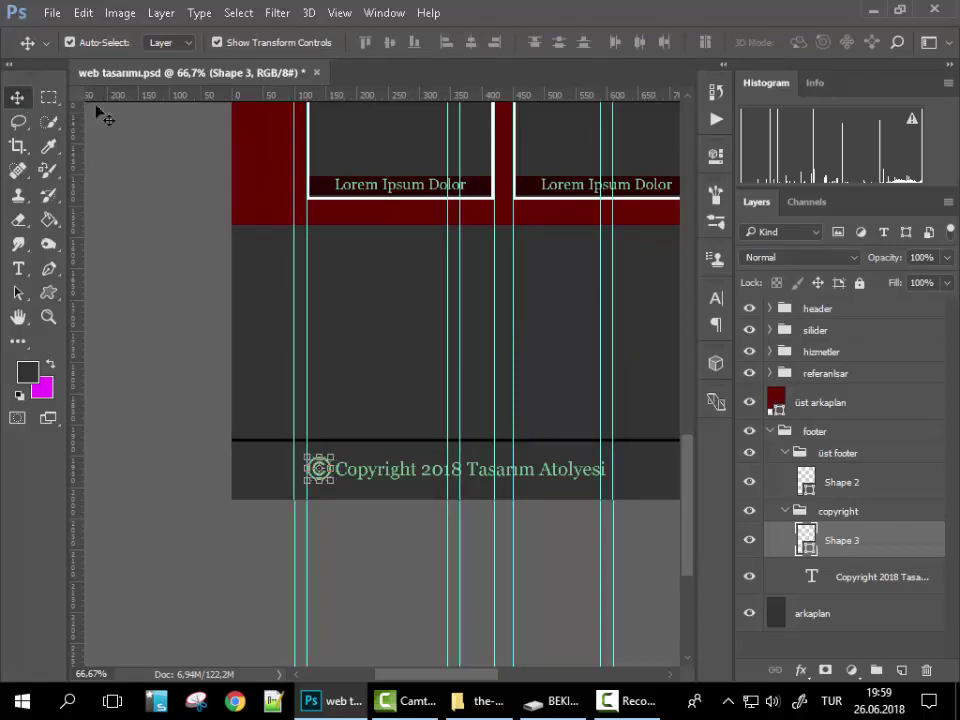
key(ctrl)
ctrl+click(884, 580)
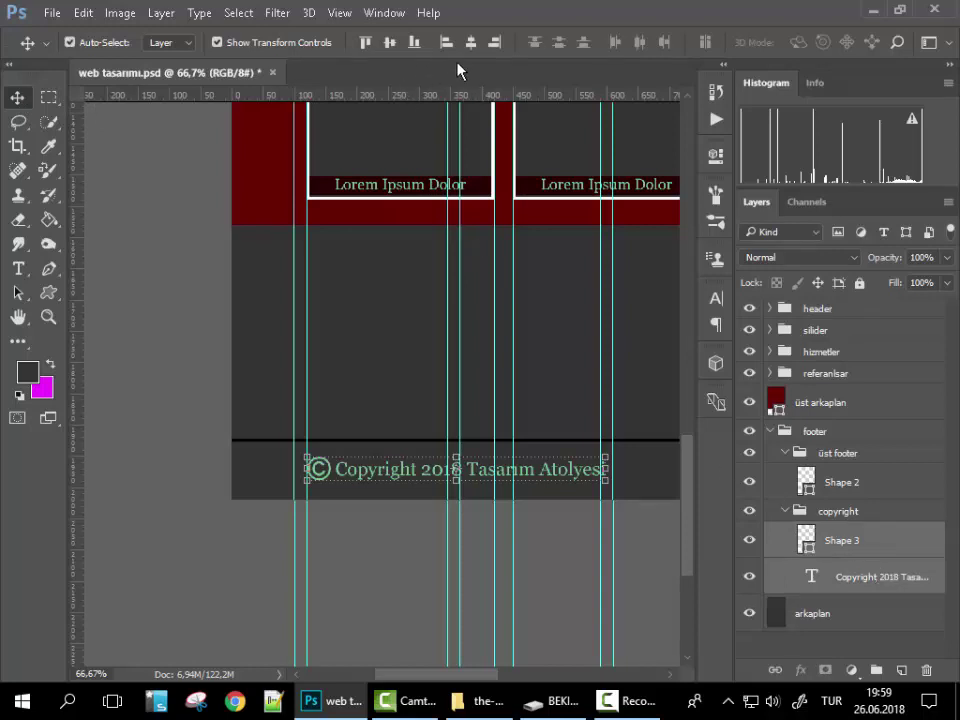
click(390, 44)
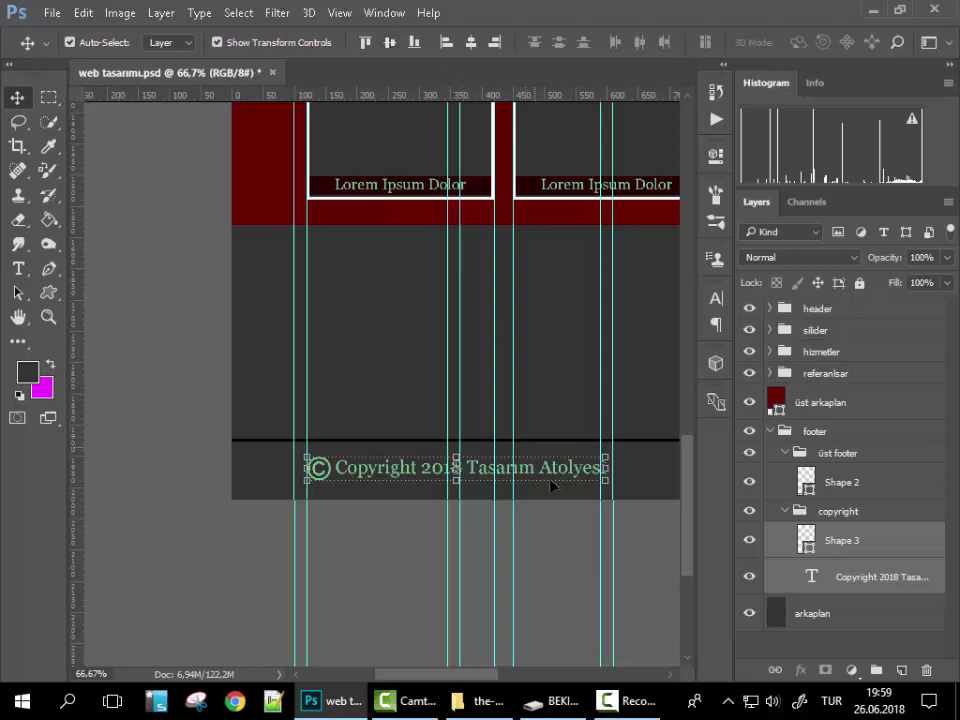
click(864, 587)
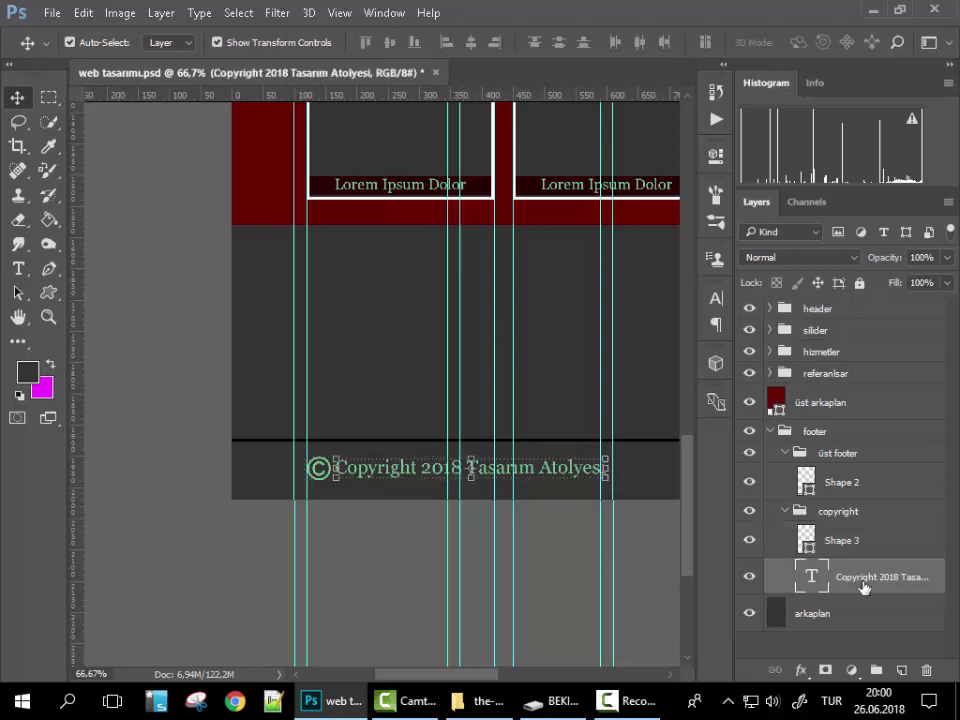
key(Right)
key(Right)
key(Right)
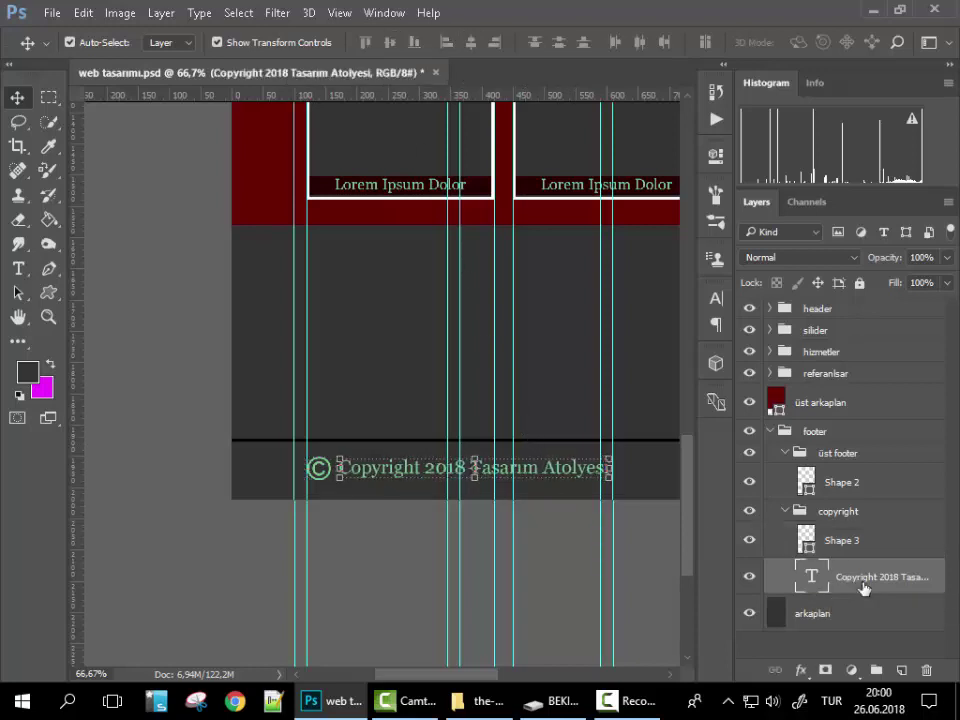
key(Left)
key(Left)
key(Left)
key(Left)
key(Left)
key(Left)
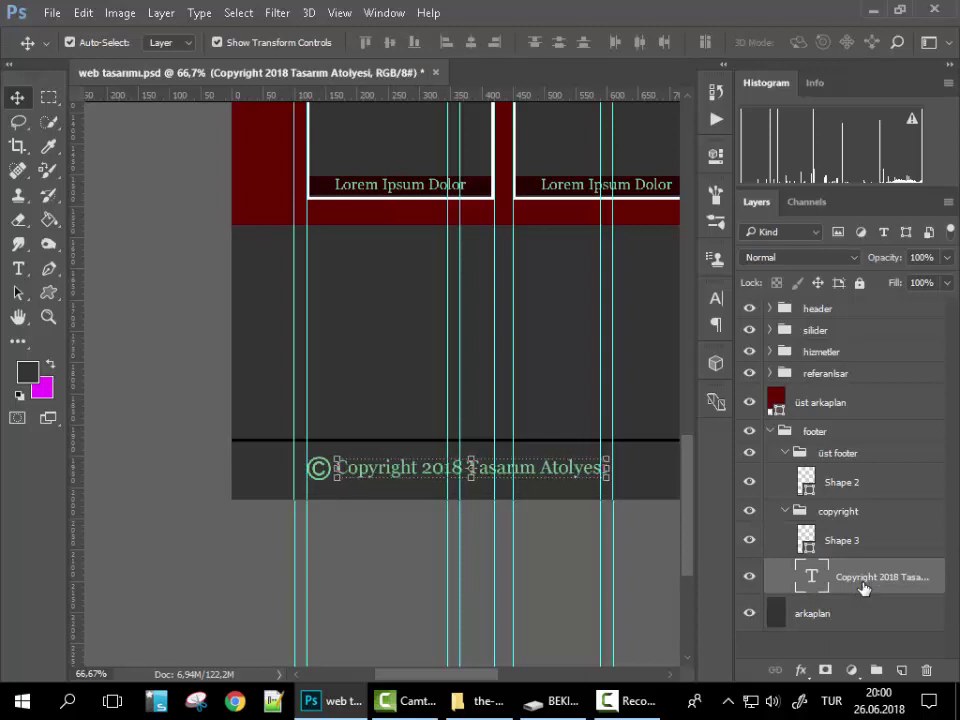
key(Right)
key(Right)
key(Right)
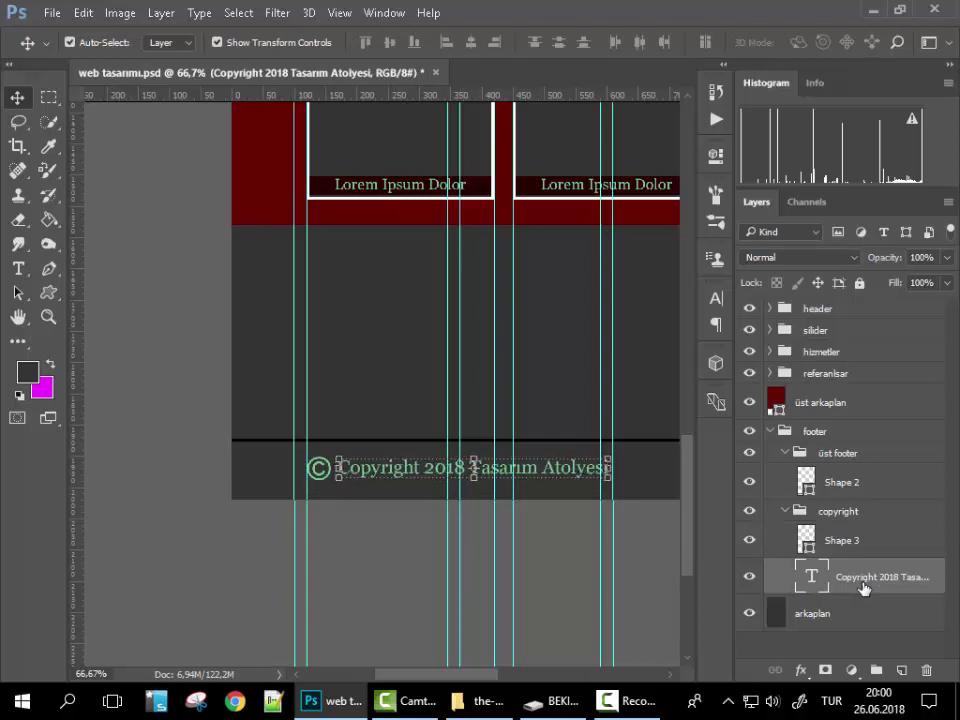
click(867, 614)
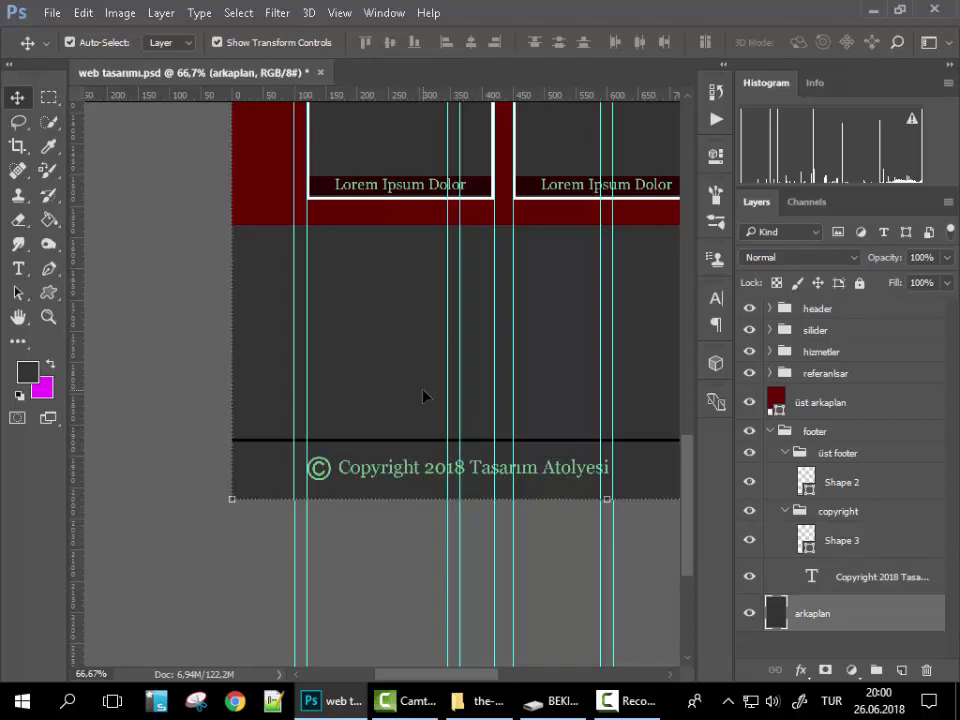
Type 'Lorem Ipsum' as a new text block at the top of the blog column.
click(50, 293)
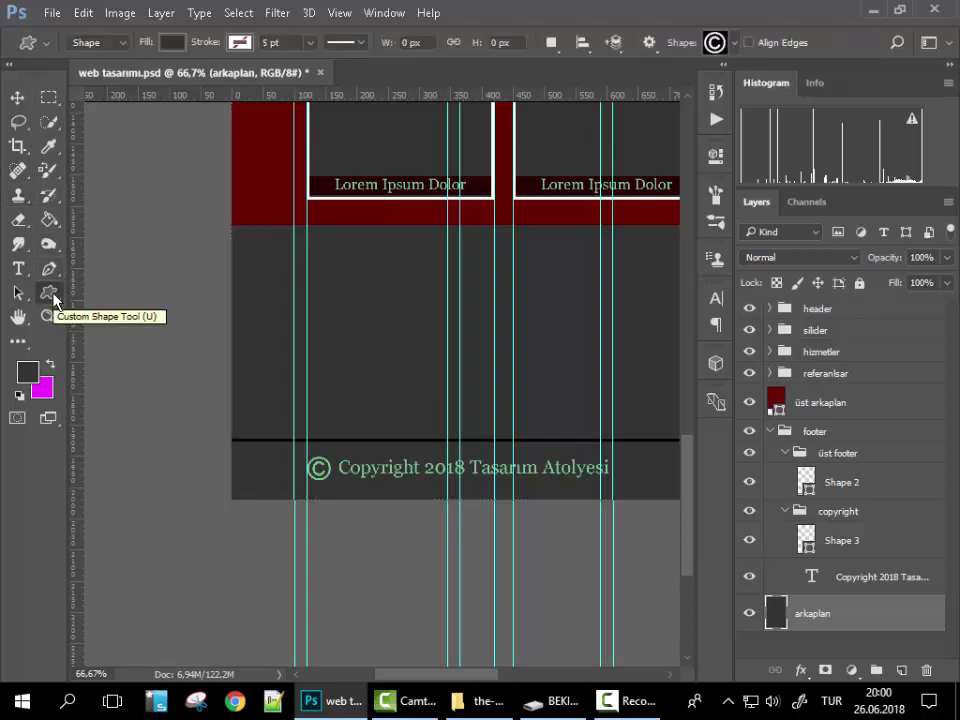
click(18, 268)
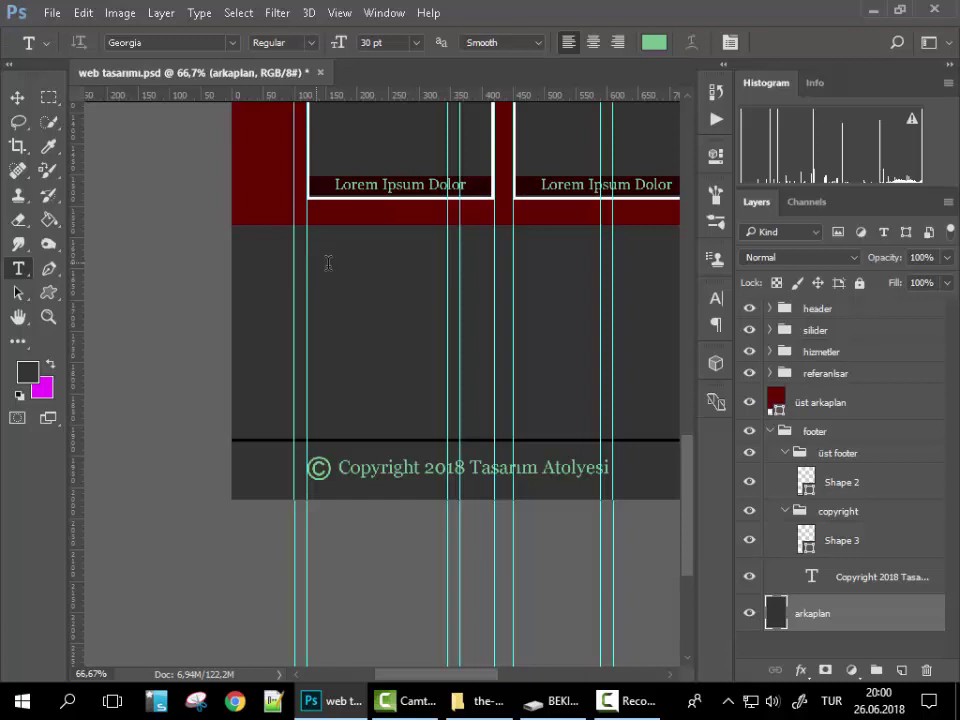
click(316, 263)
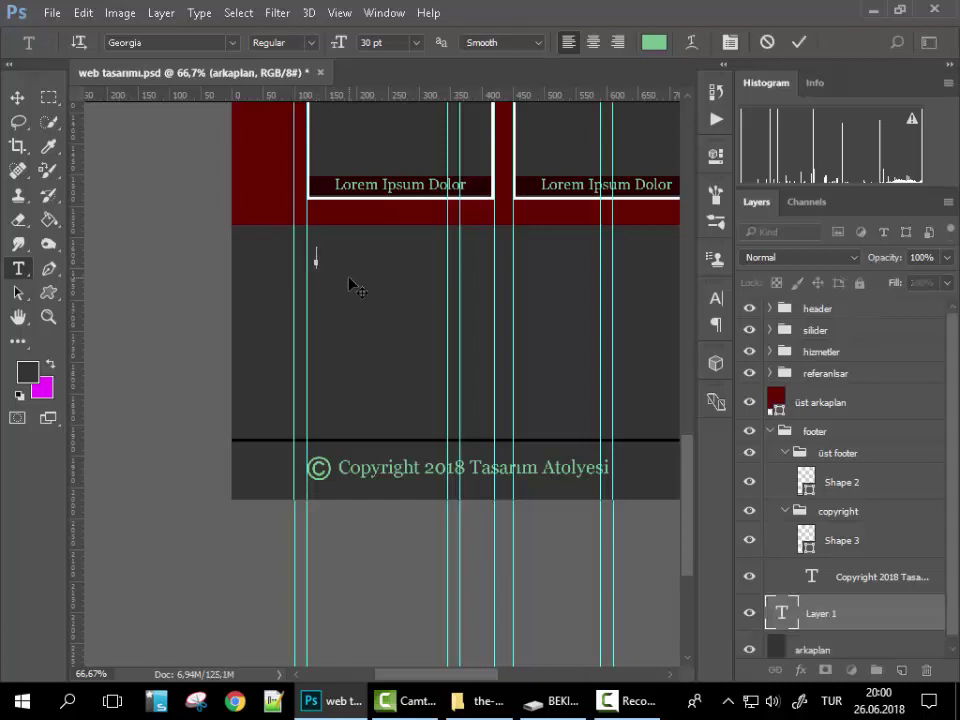
text(L)
text(orem )
text(I)
key(BackSpace)
text(I)
text(psum)
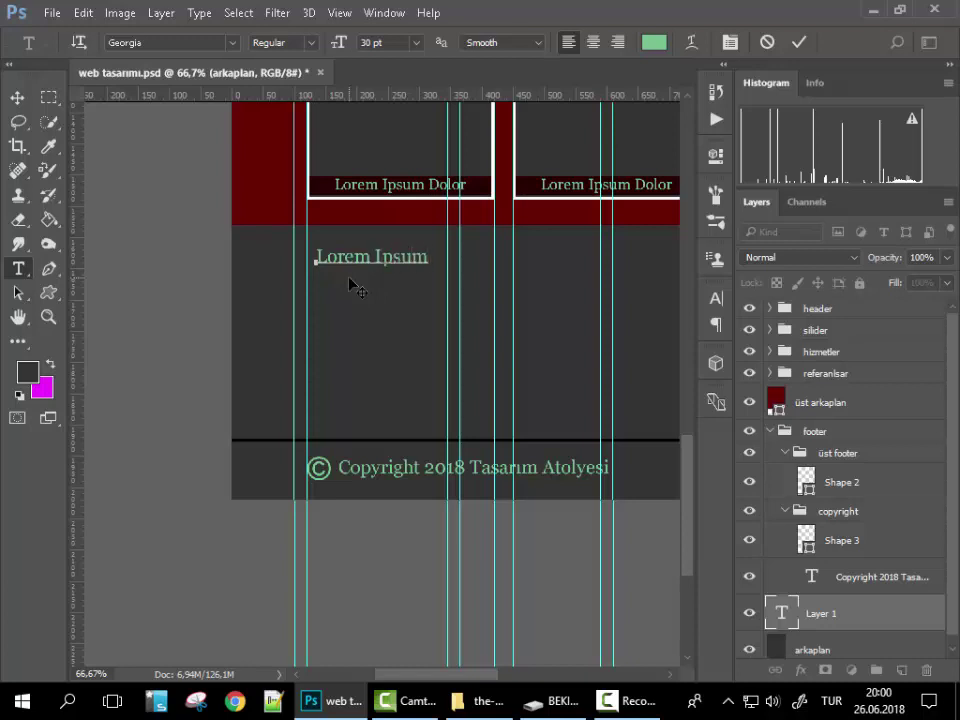
Make the heading 18 pt, finish it as 'Lorem Ipsum Blog', and nudge it left.
key(ctrl+a)
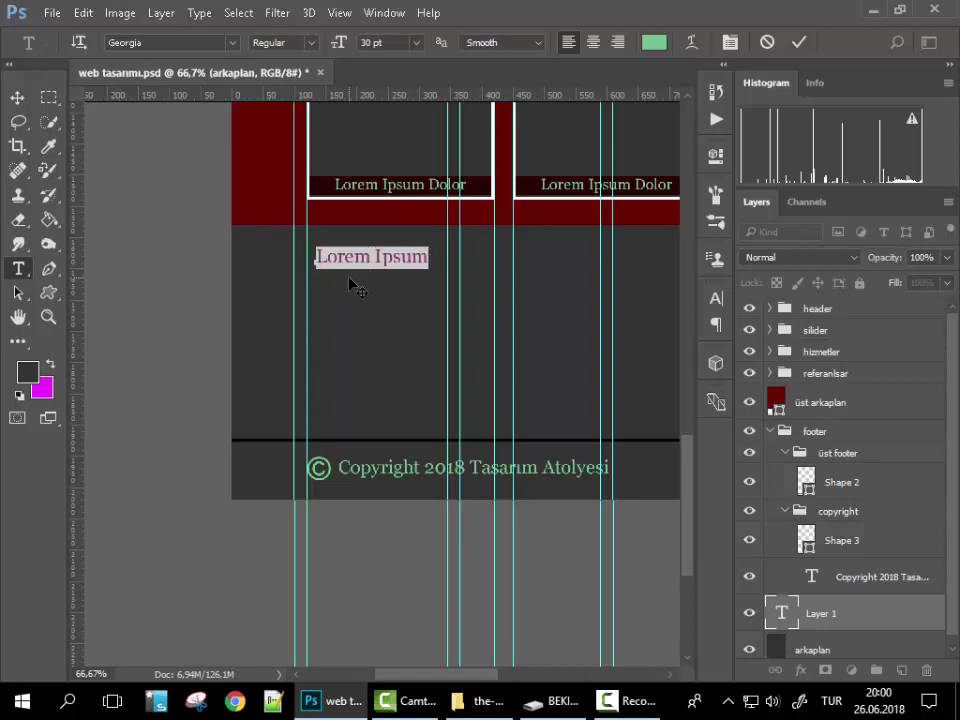
click(416, 44)
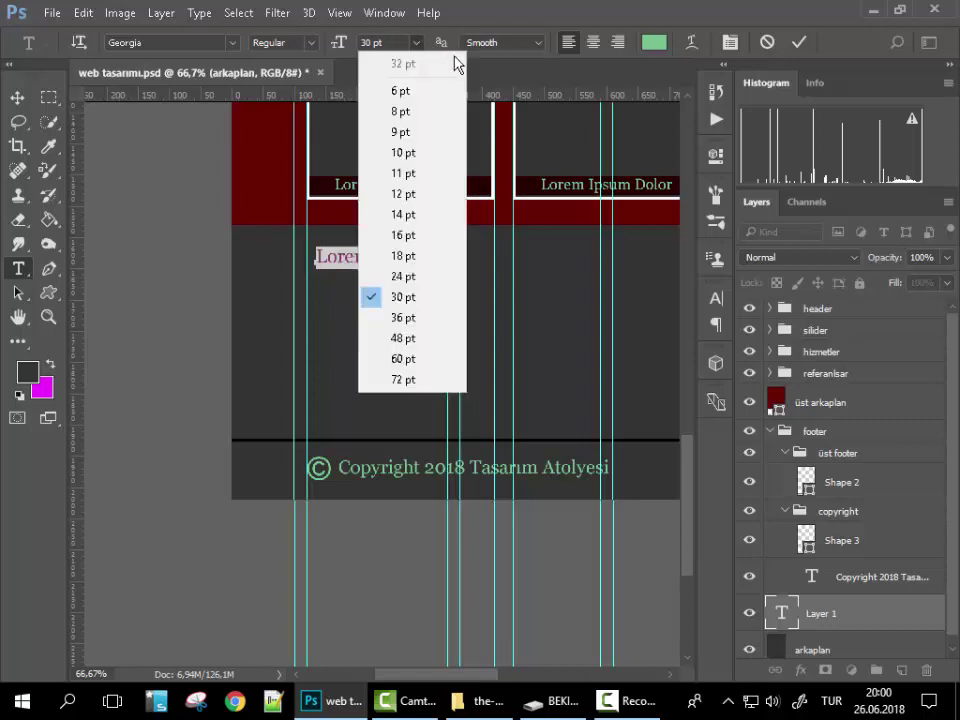
click(428, 261)
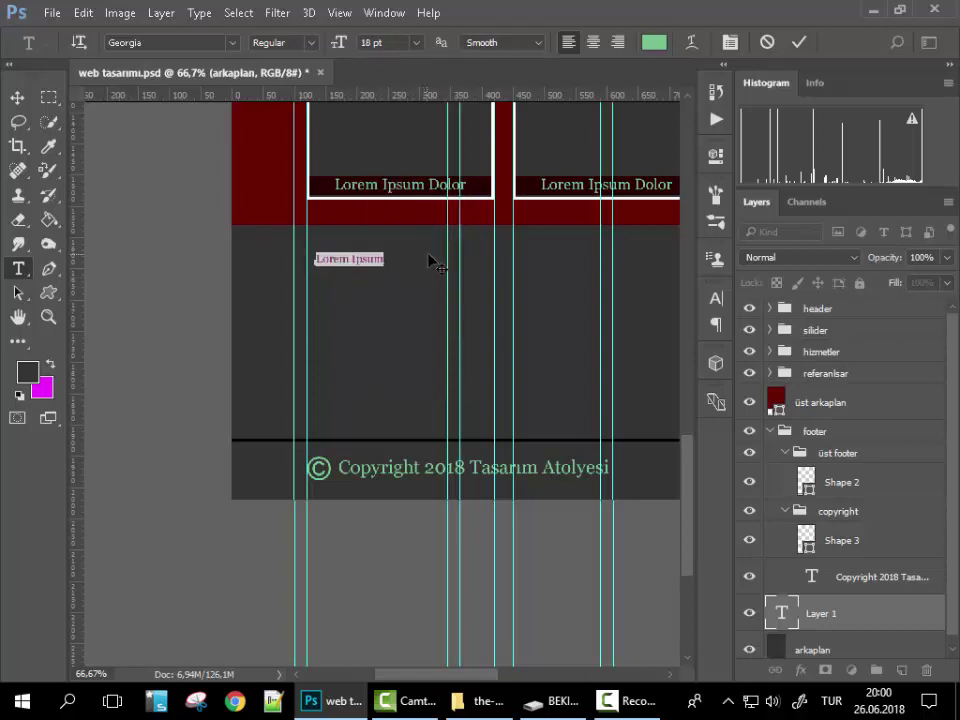
key(Right)
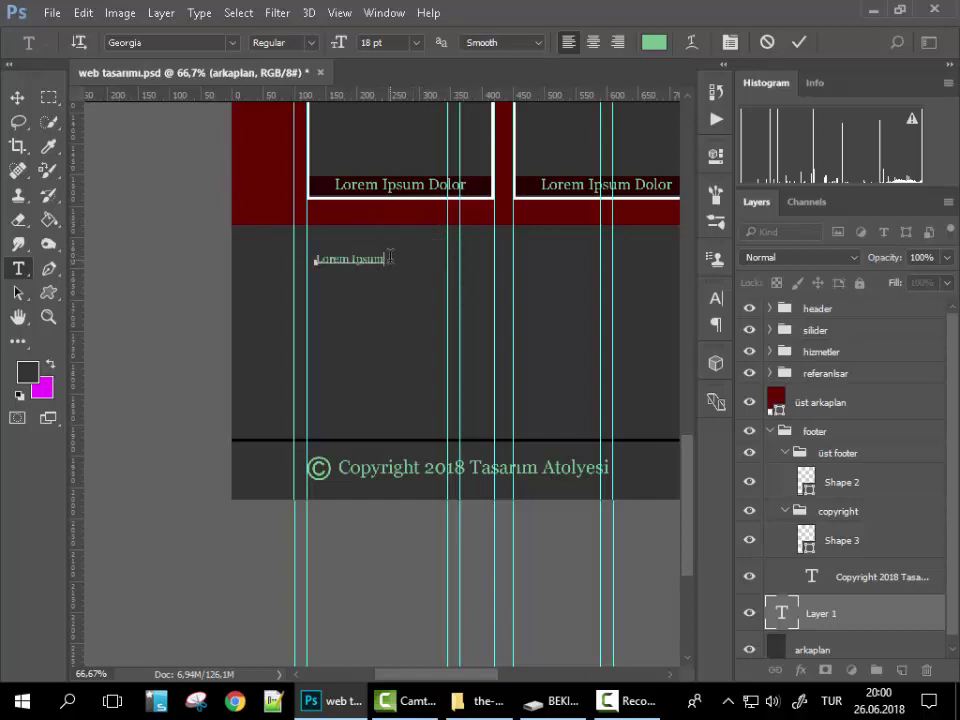
text(#)
click(18, 100)
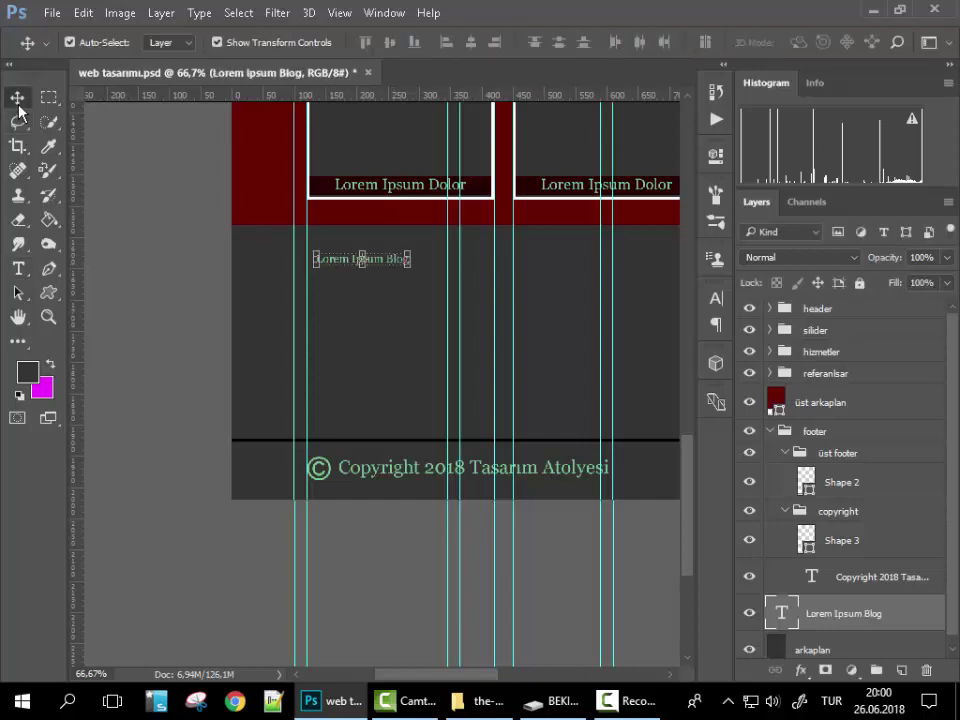
key(Left)
key(Left)
key(Left)
key(Left)
key(Left)
key(Left)
key(Left)
key(Left)
key(Left)
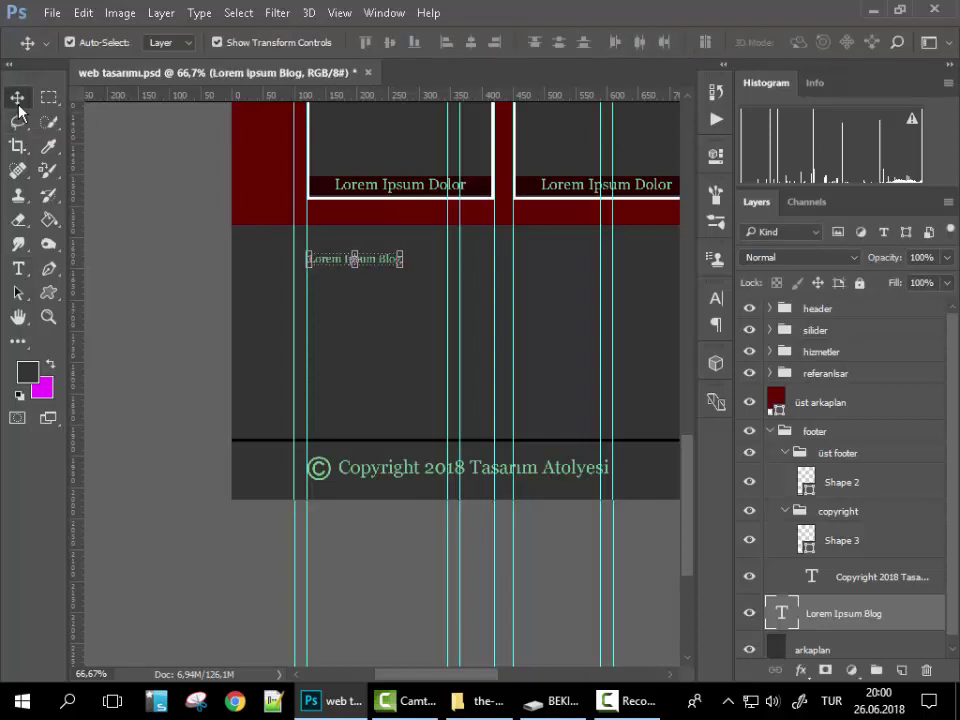
key(Left)
key(Left)
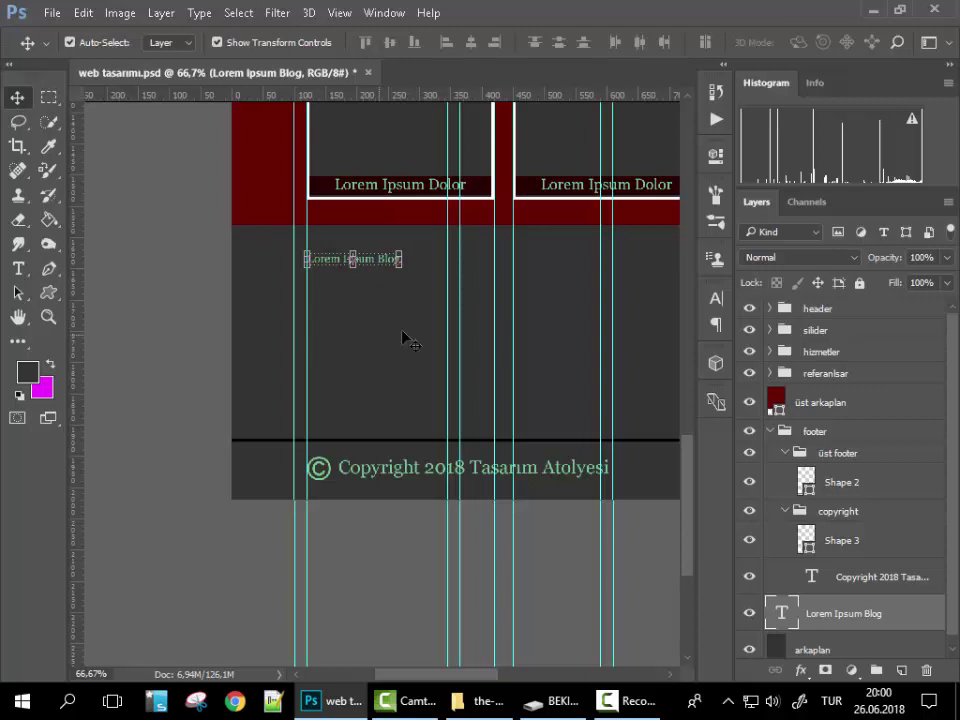
Move the Lorem Ipsum Blog layer into üst footer and drop Shape 2 just above arkaplan.
click(404, 330)
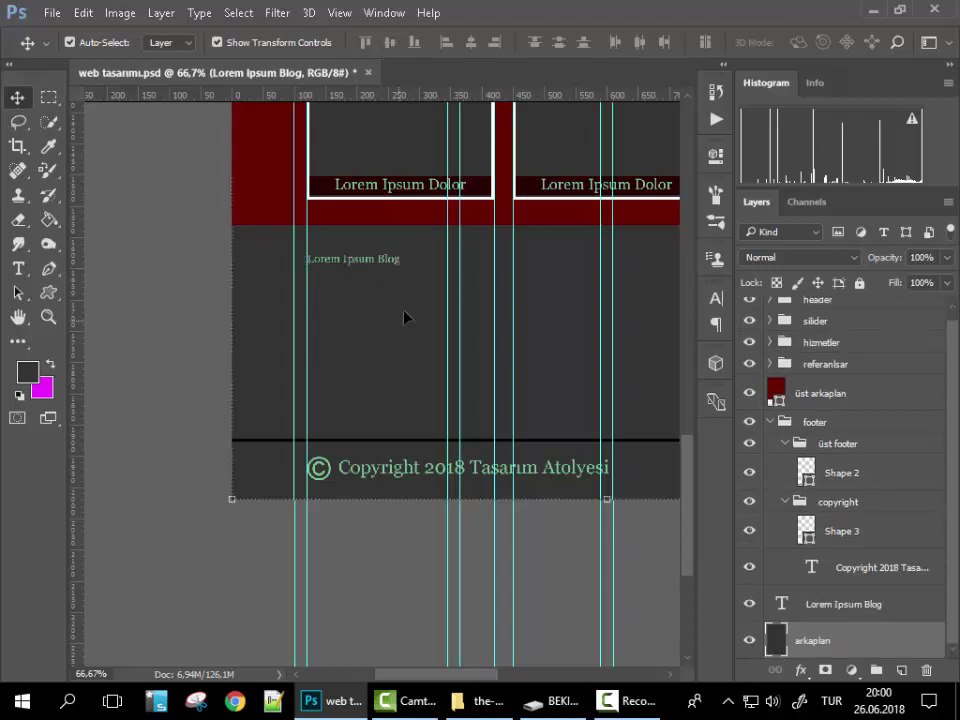
click(850, 608)
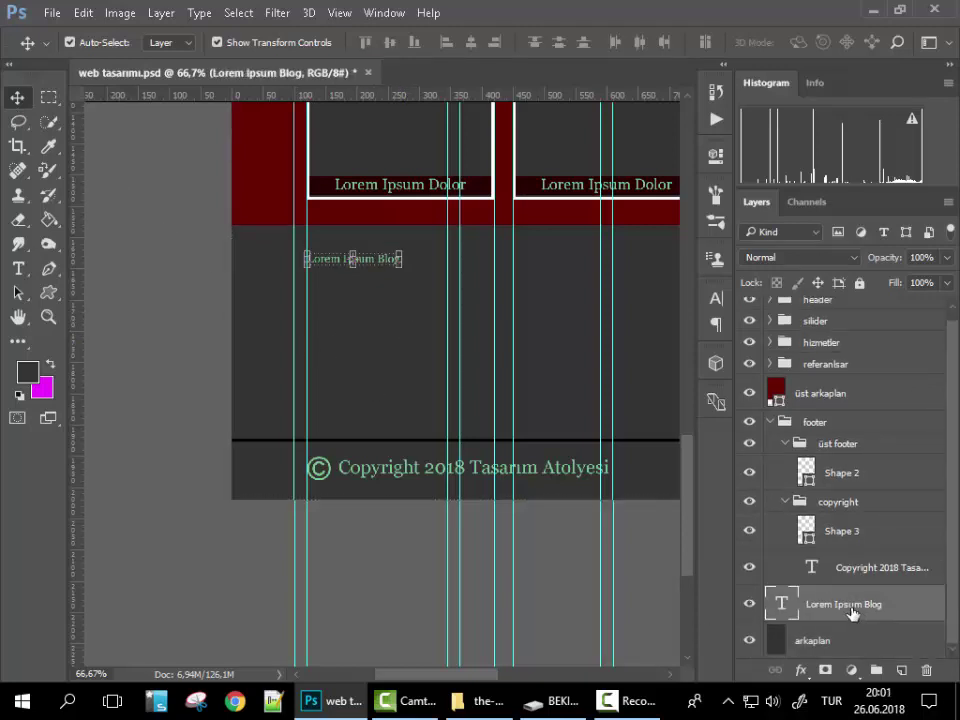
mouse_move(852, 612)
mouse_down()
mouse_move(851, 497)
mouse_move(836, 455)
mouse_move(846, 447)
mouse_up()
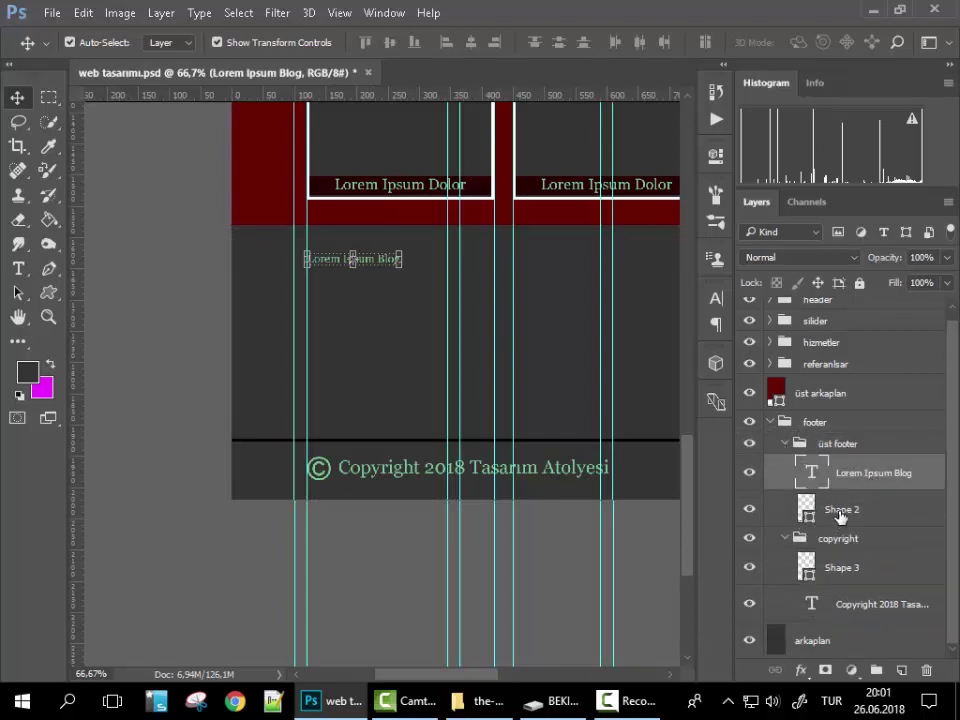
drag(841, 512, 835, 437)
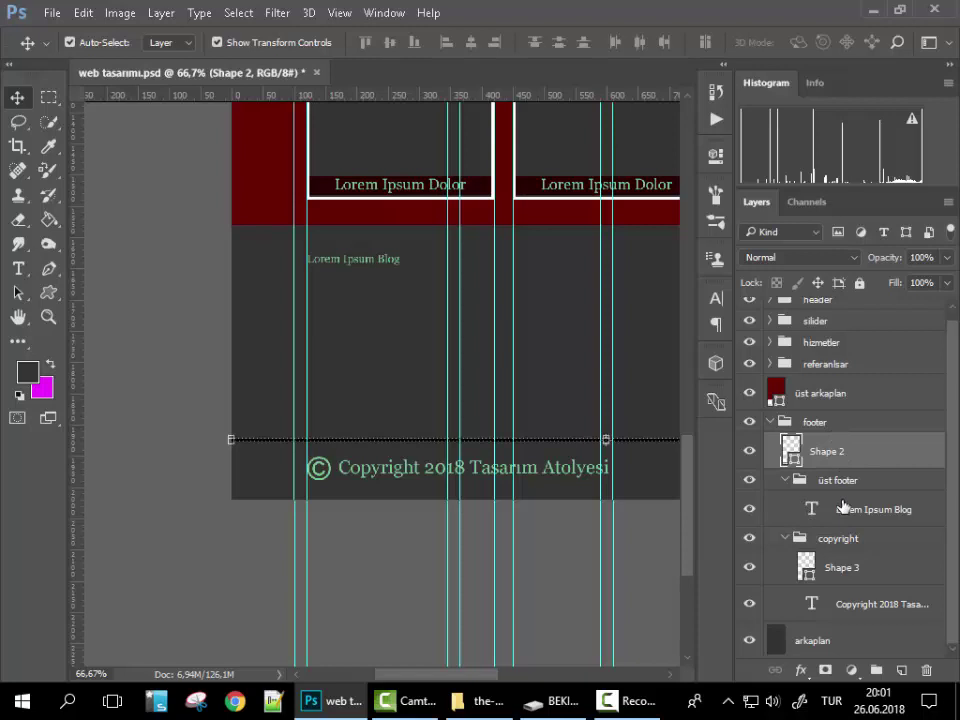
drag(800, 458, 820, 640)
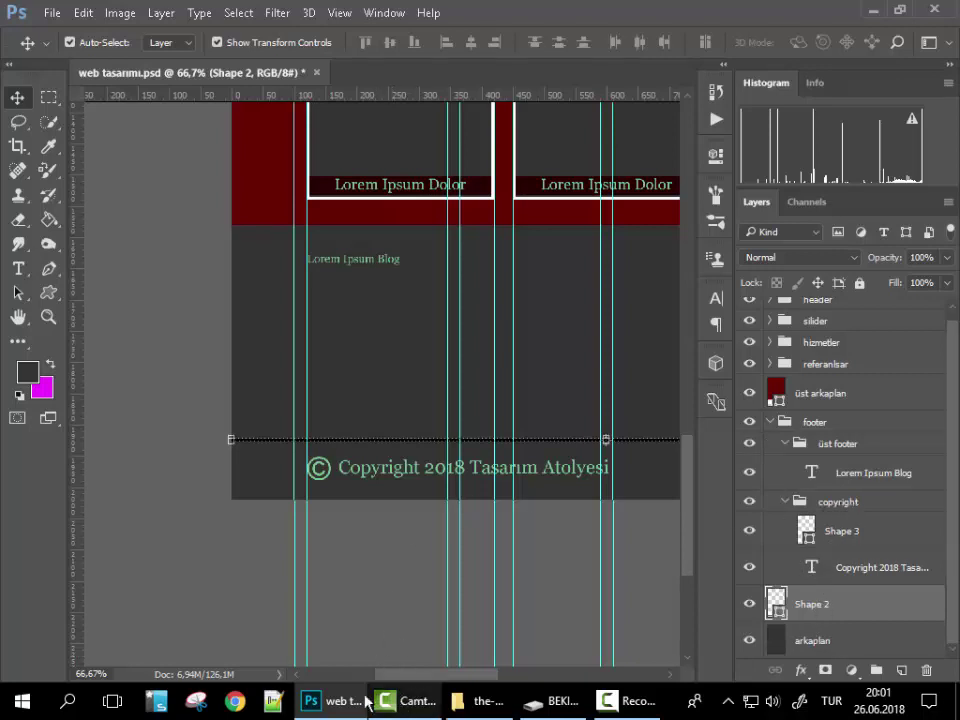
Search 'lorem ipsum' in Chrome and open the lipsum.com Lorem Ipsum generator.
click(234, 702)
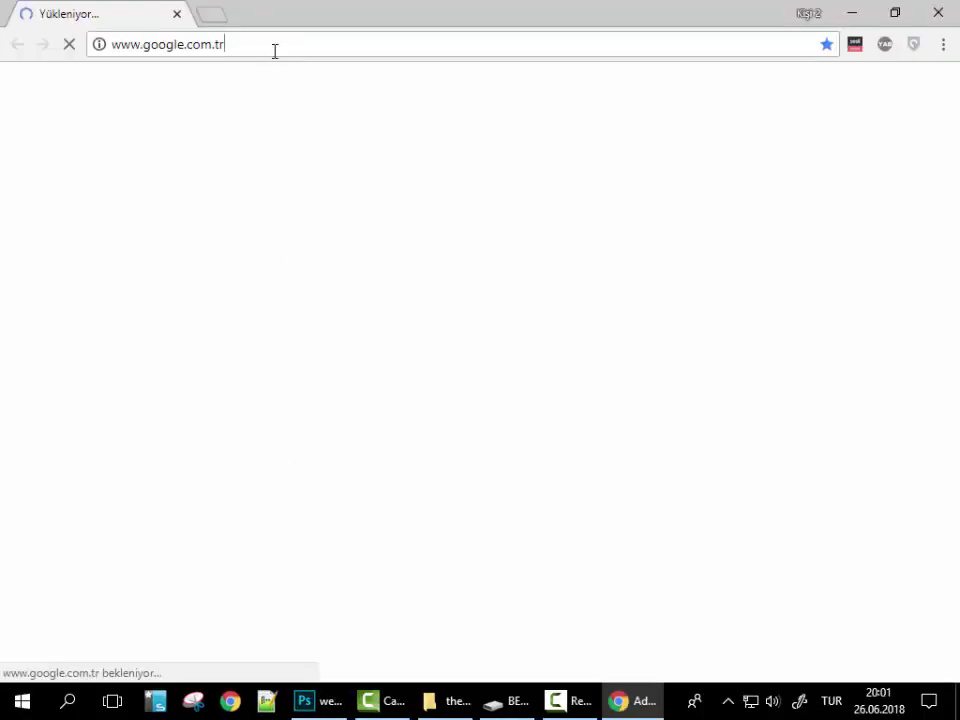
click(274, 51)
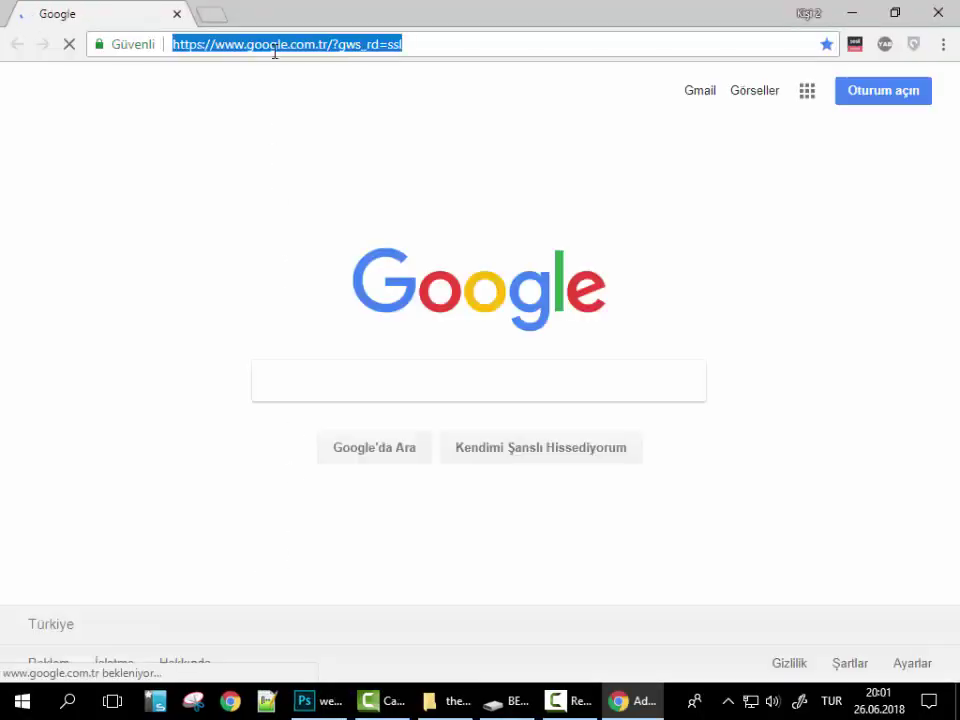
text(lorem ipsum)
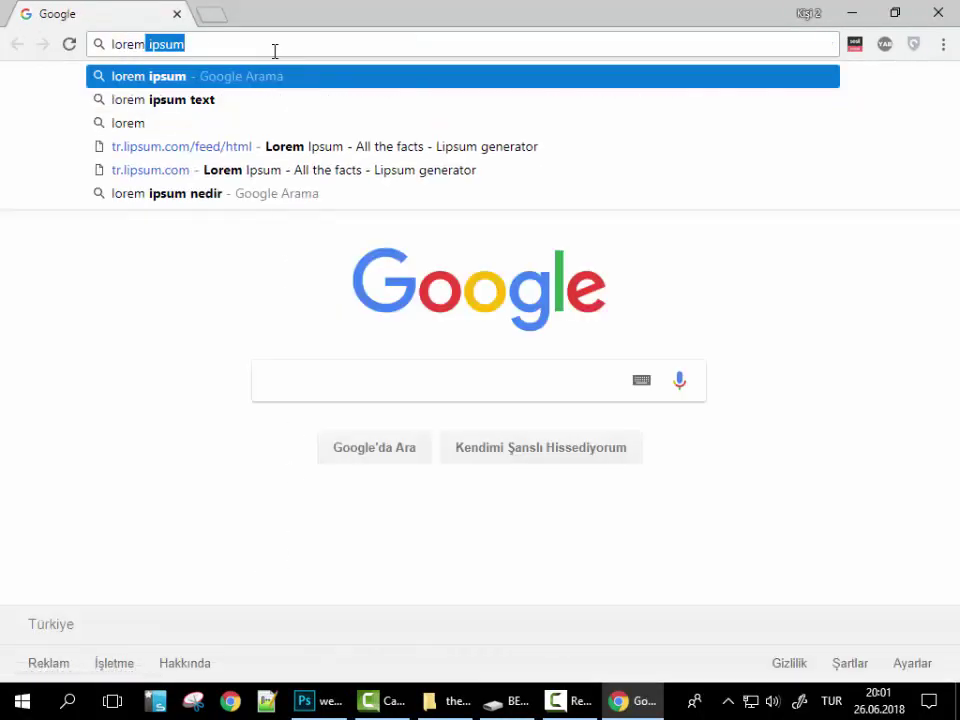
key(Return)
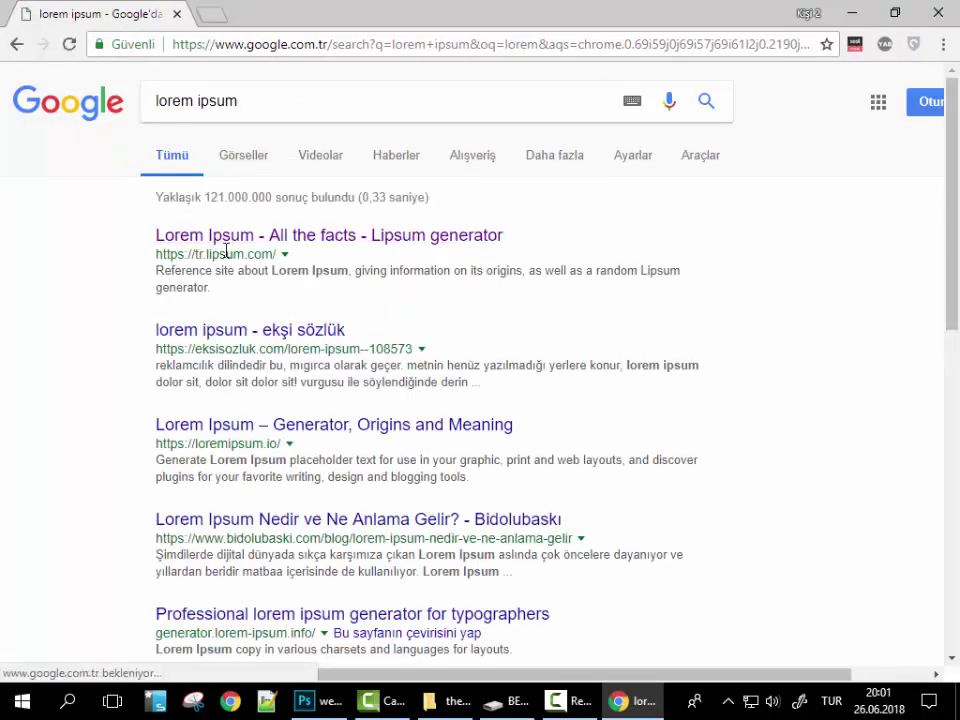
click(233, 247)
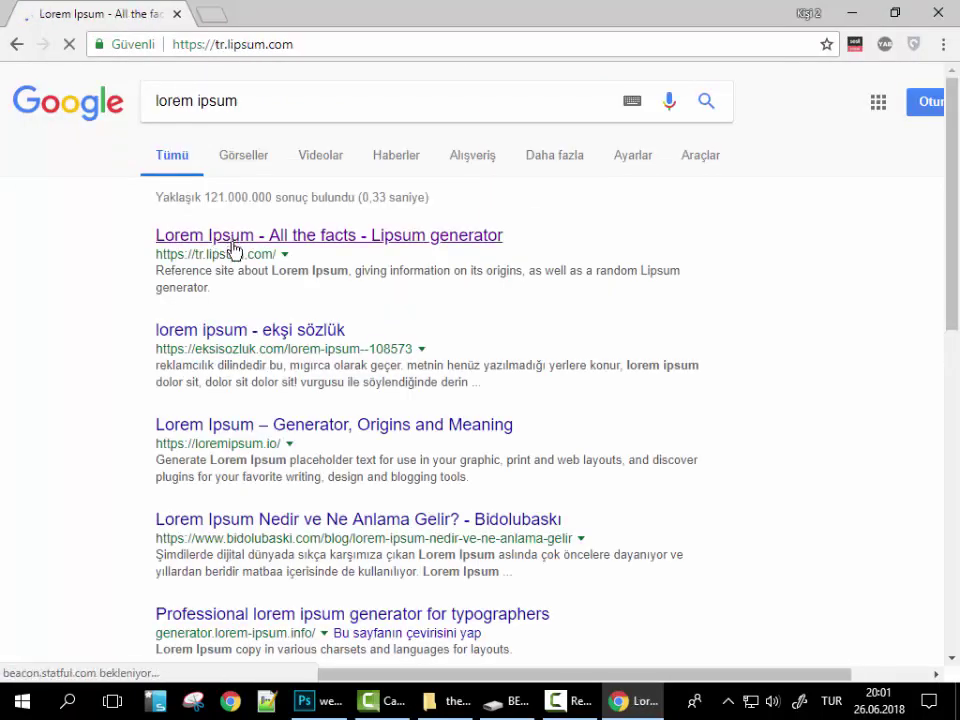
Generate 1 paragraph of Lorem Ipsum, select the whole paragraph, and return to Photoshop.
scroll(618, 447, down, 2)
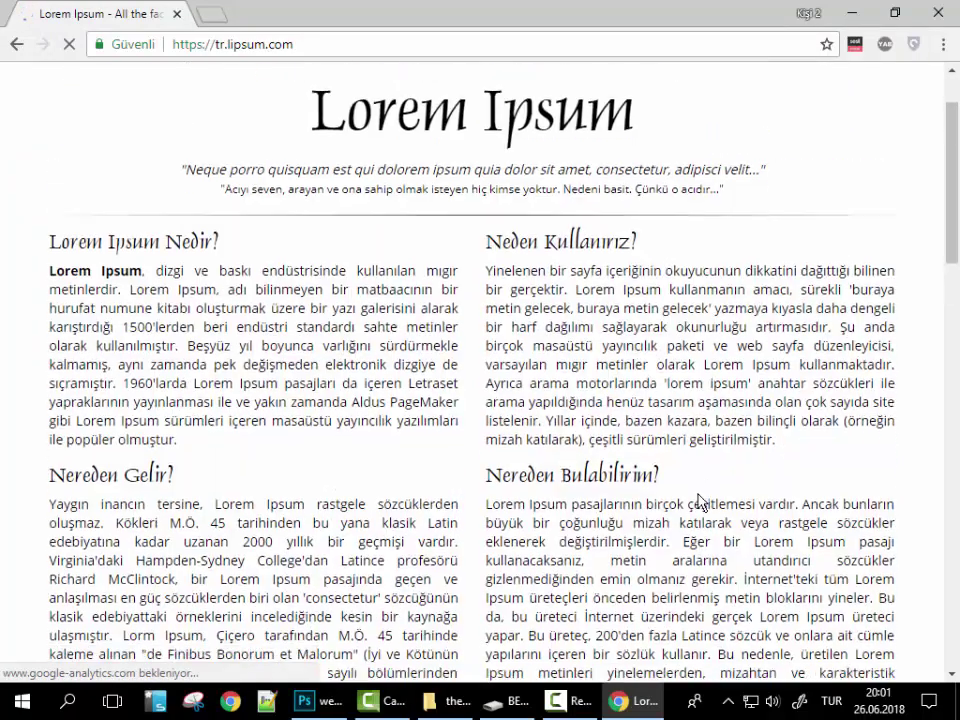
scroll(680, 470, down, 3)
click(512, 402)
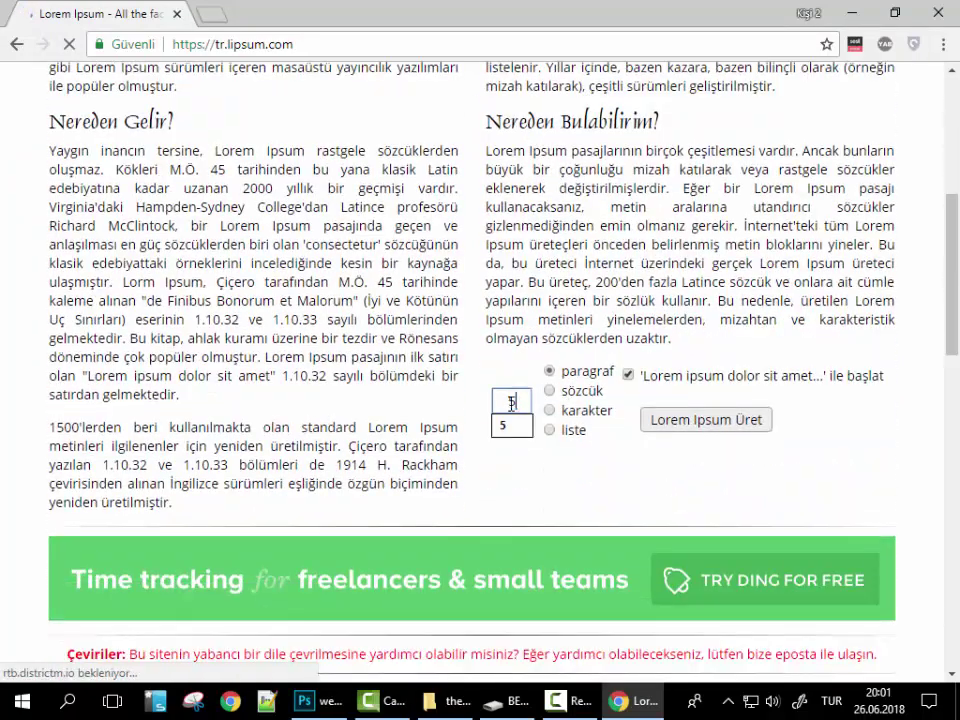
double_click(512, 402)
text(1)
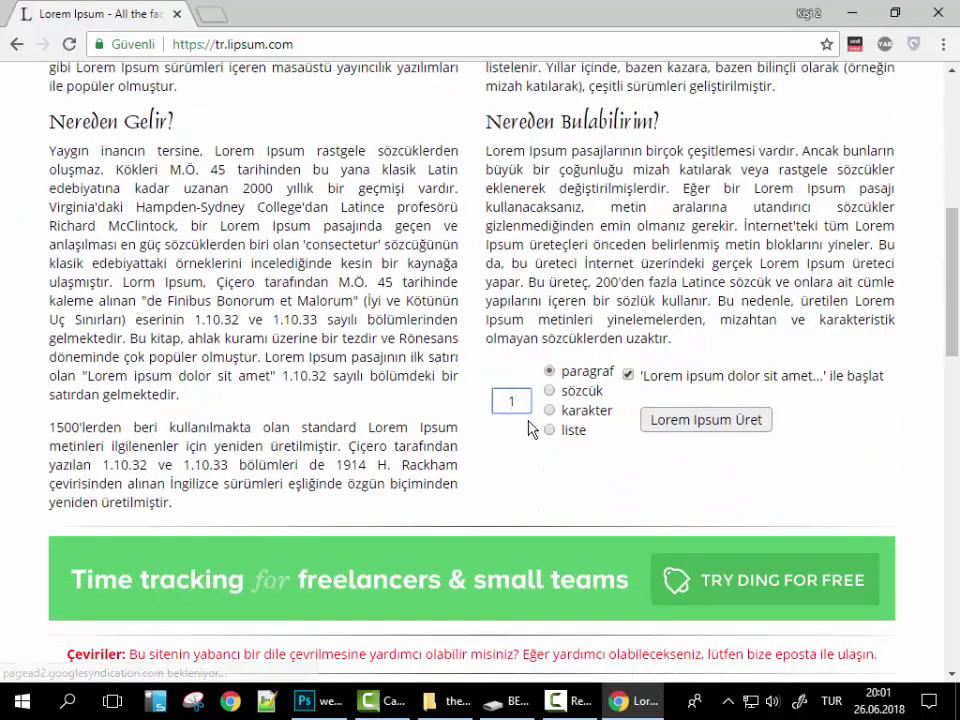
click(686, 425)
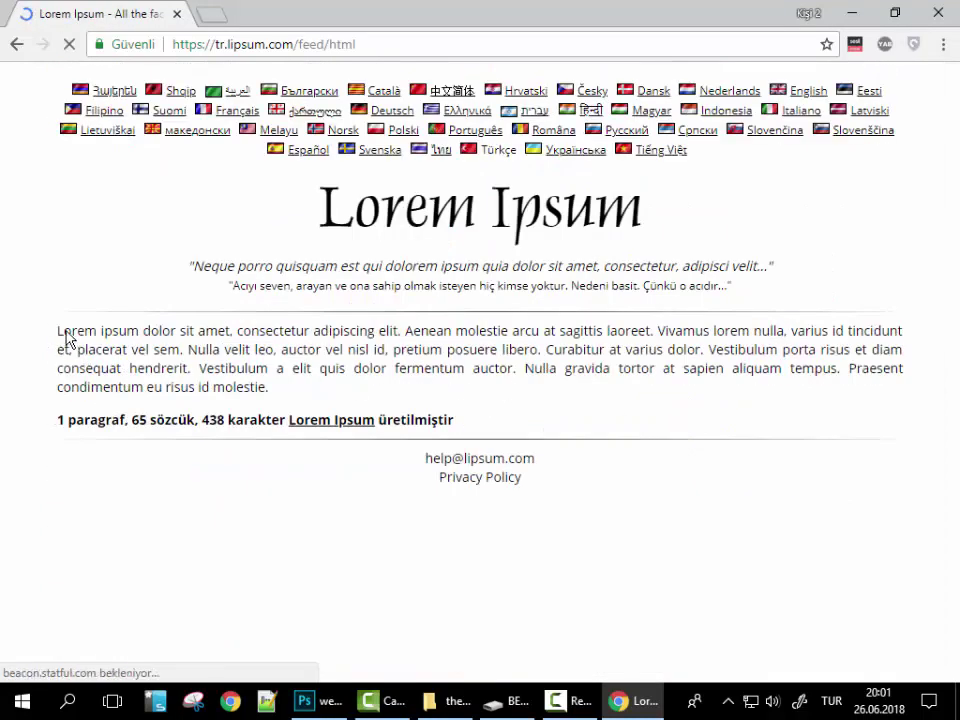
drag(60, 332, 313, 385)
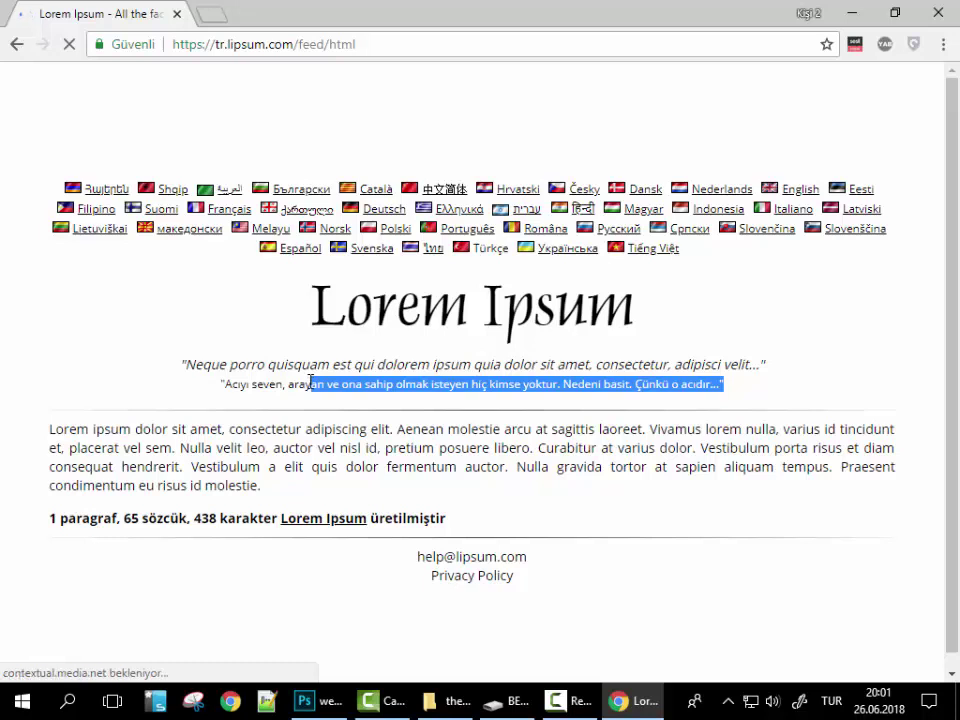
click(259, 486)
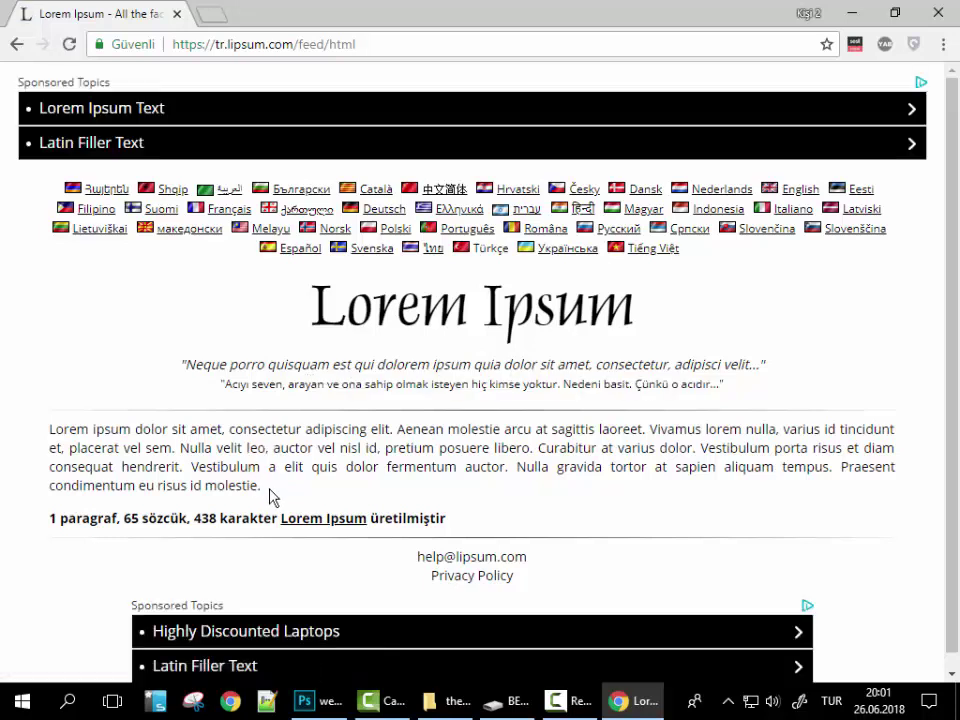
drag(264, 490, 41, 428)
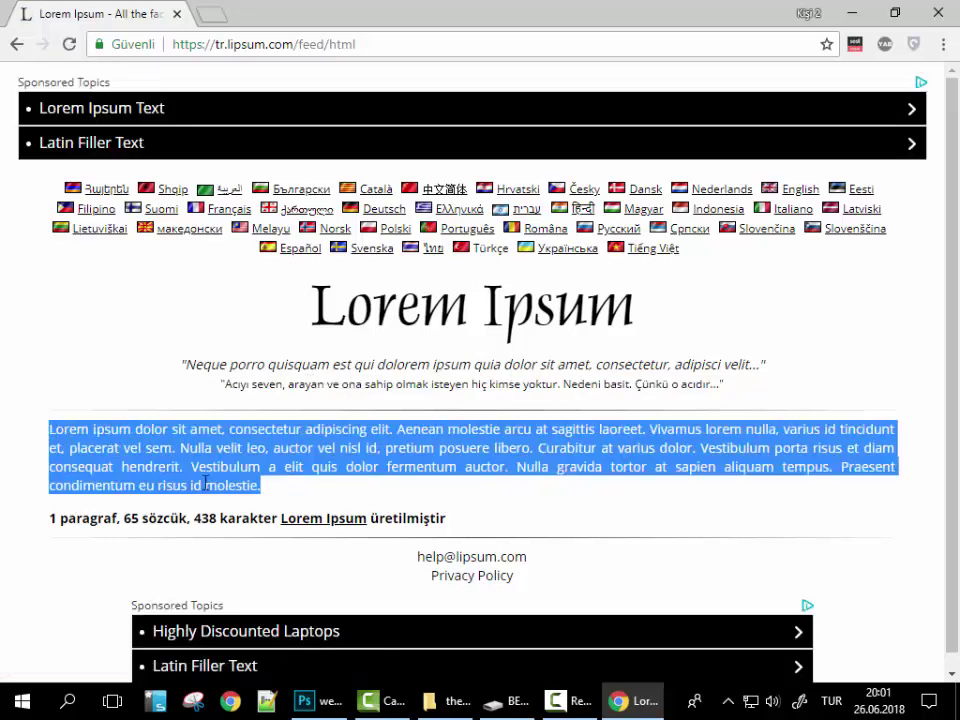
click(328, 701)
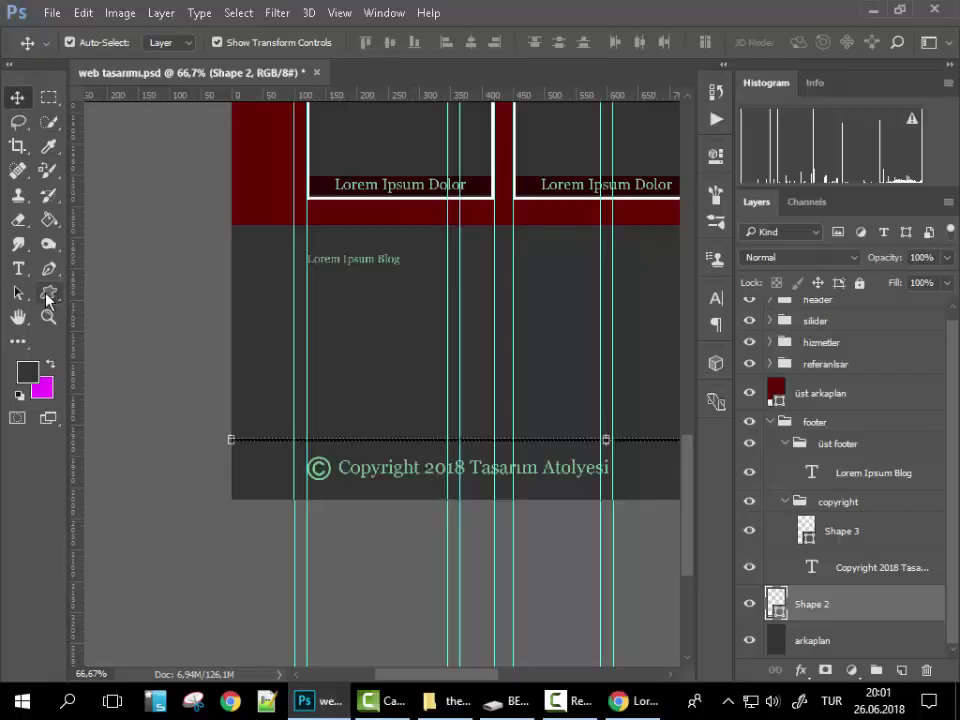
Draw a roughly 220 px wide paragraph text box under the blog heading for the Lorem Ipsum text.
click(19, 270)
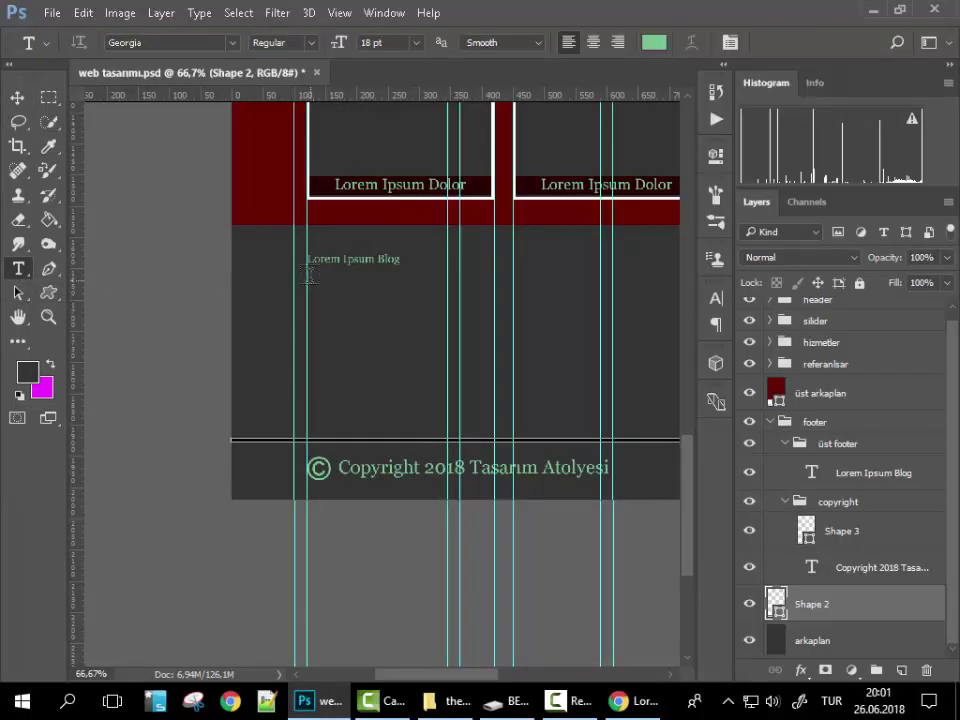
drag(310, 279, 458, 412)
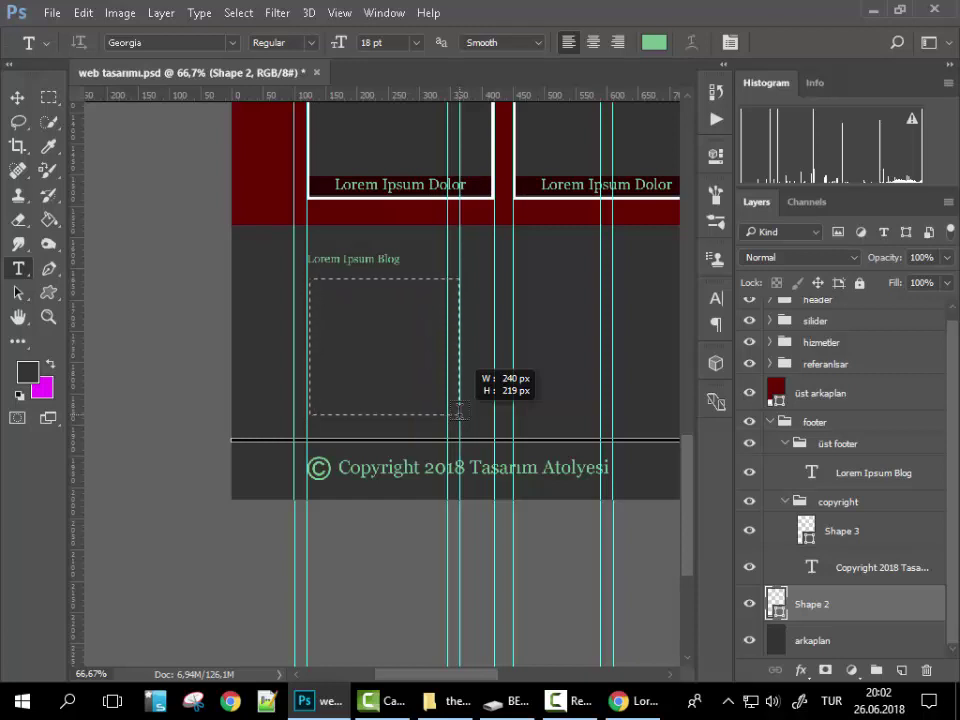
drag(458, 412, 448, 410)
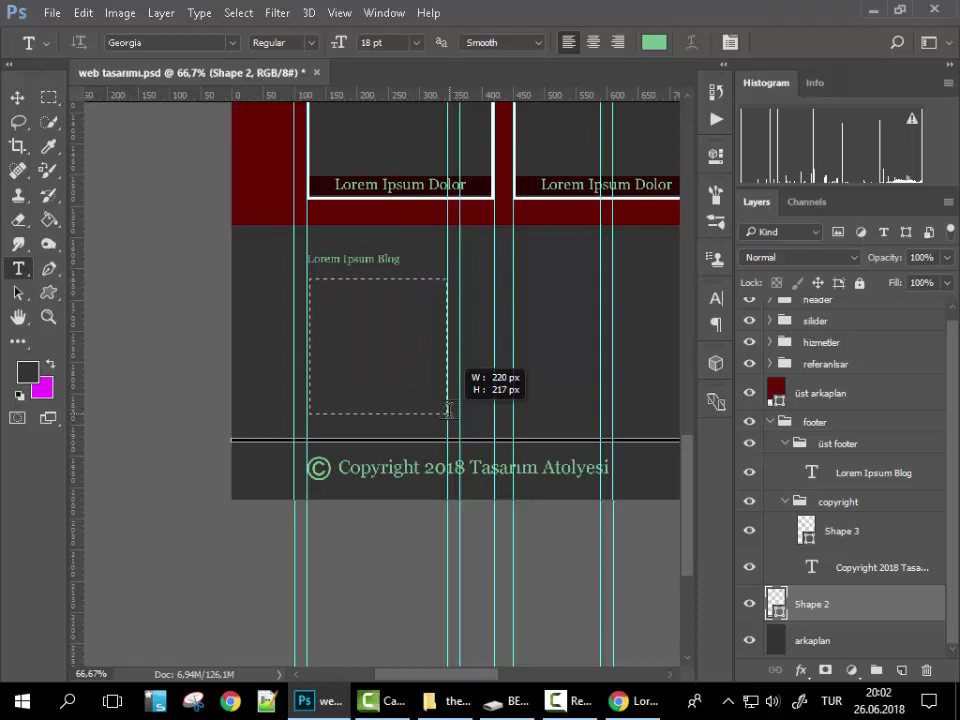
drag(449, 410, 447, 397)
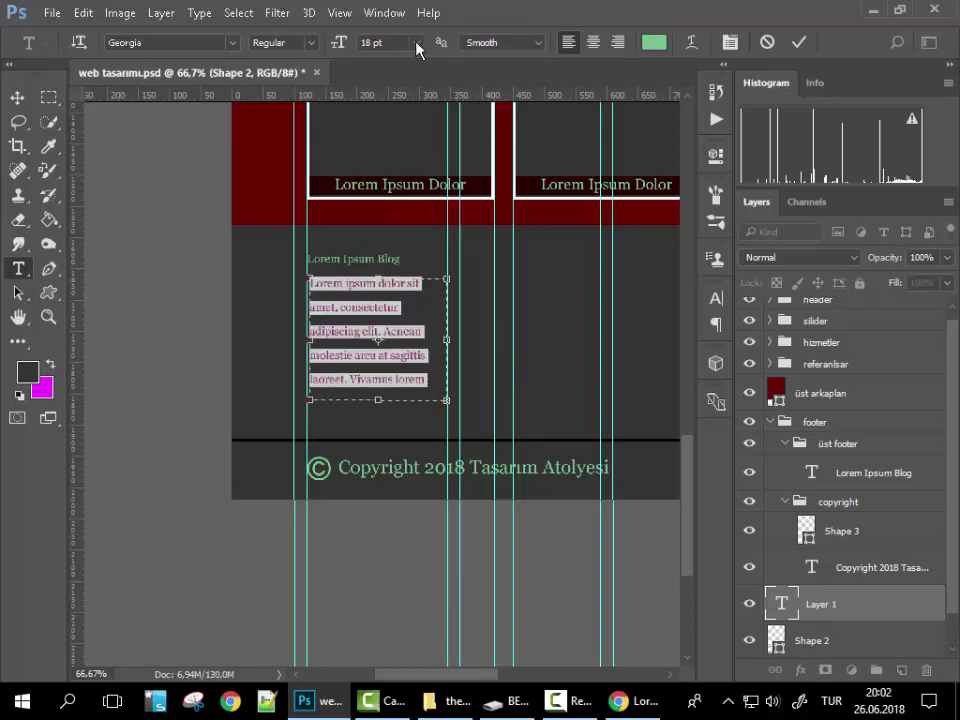
Set the blog paragraph to 11 pt with 11 pt leading.
click(416, 42)
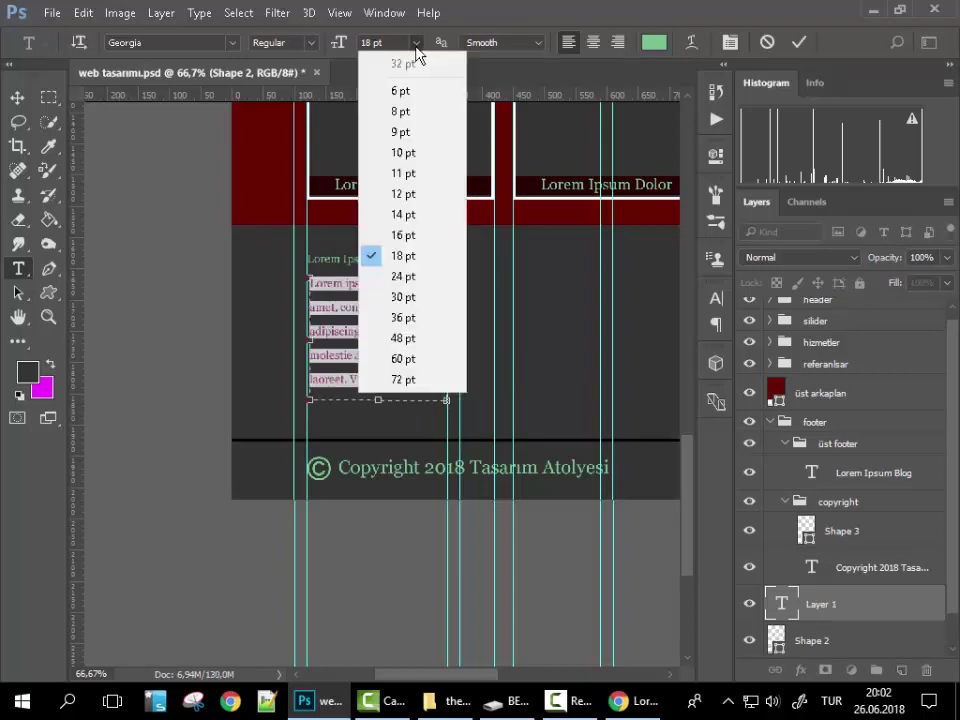
click(416, 177)
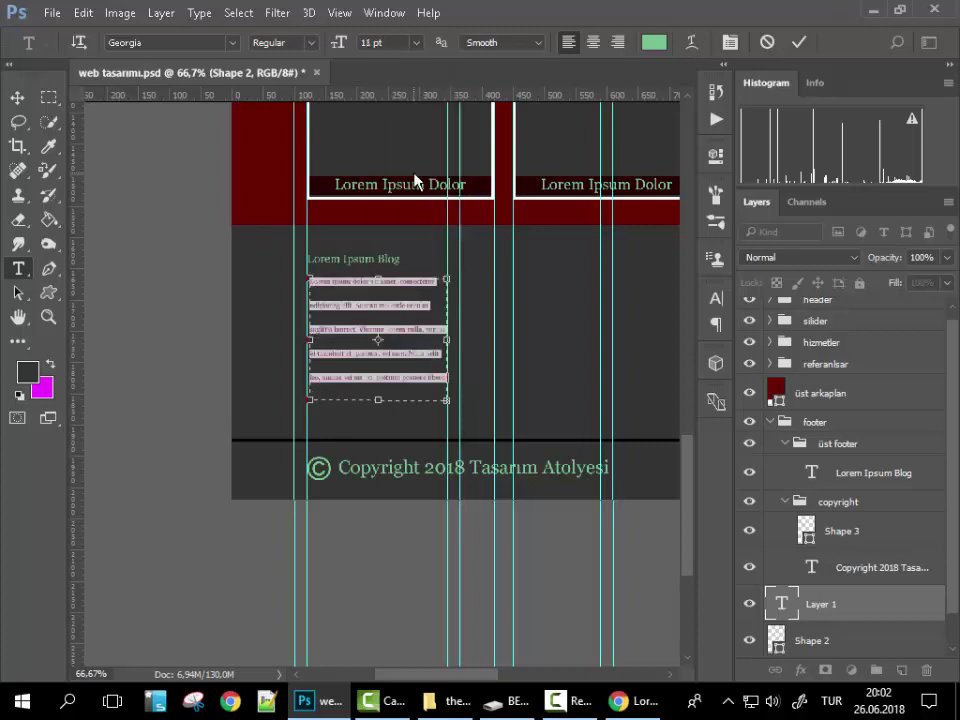
click(729, 43)
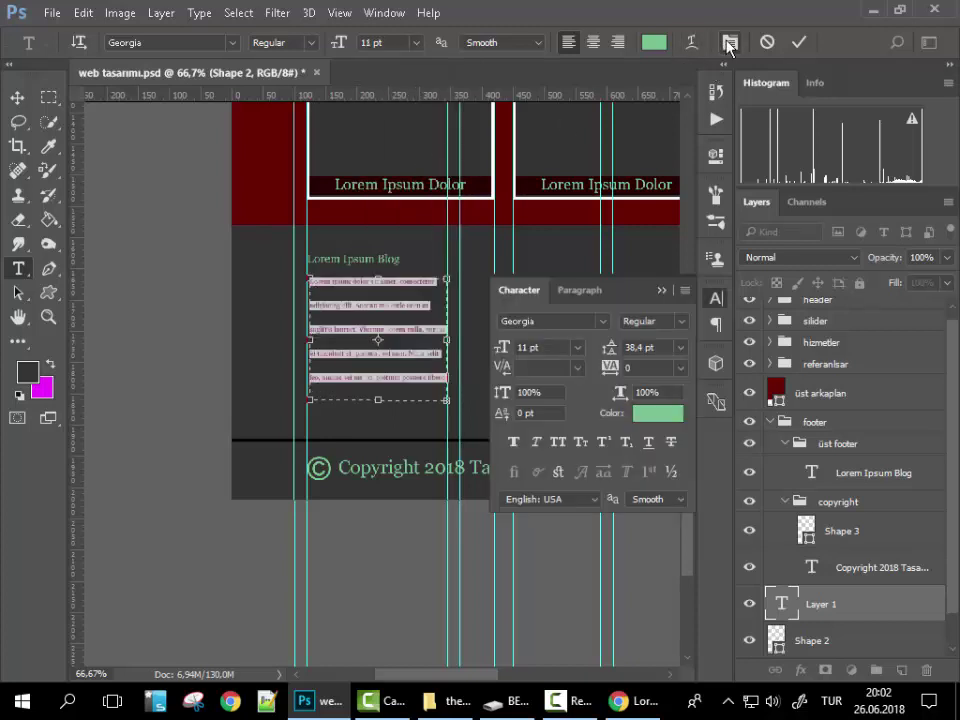
click(680, 349)
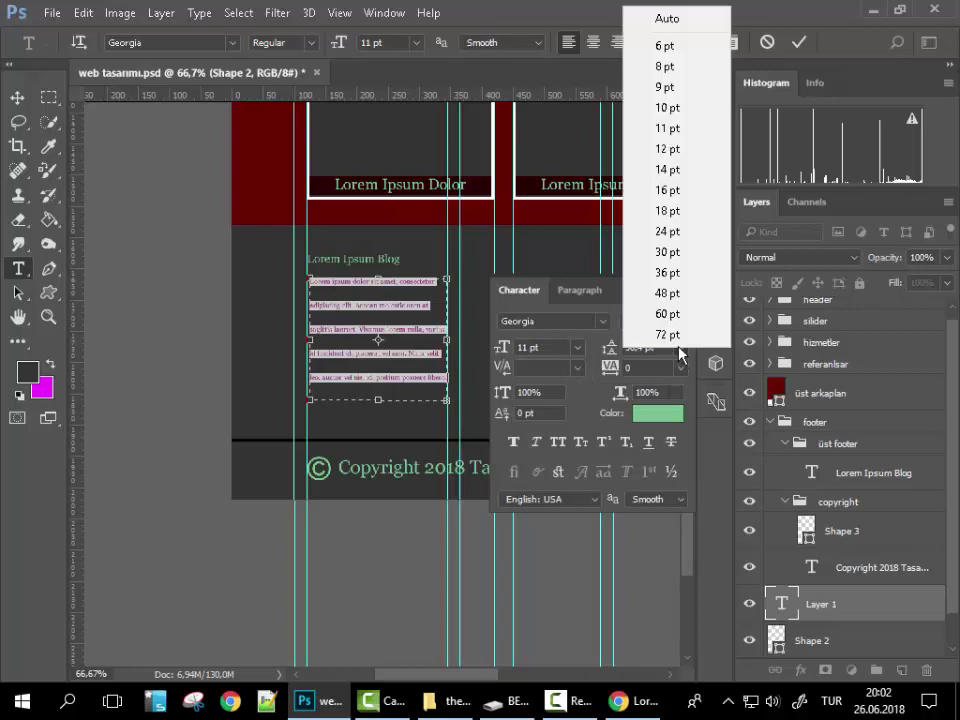
click(667, 129)
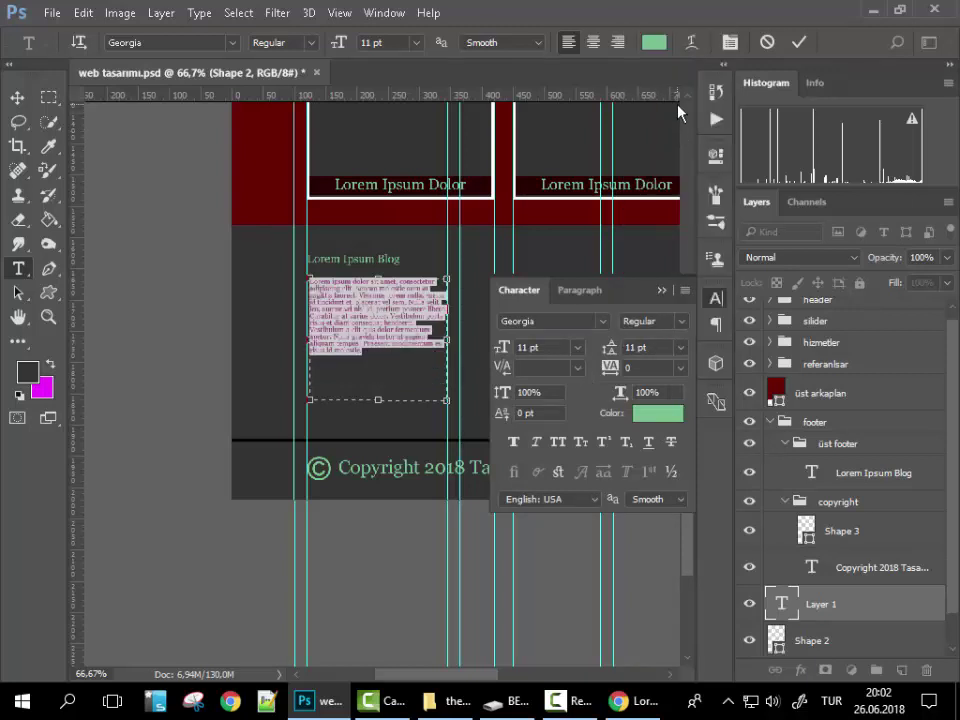
Change the blog paragraph to 12 pt with Auto leading.
click(420, 46)
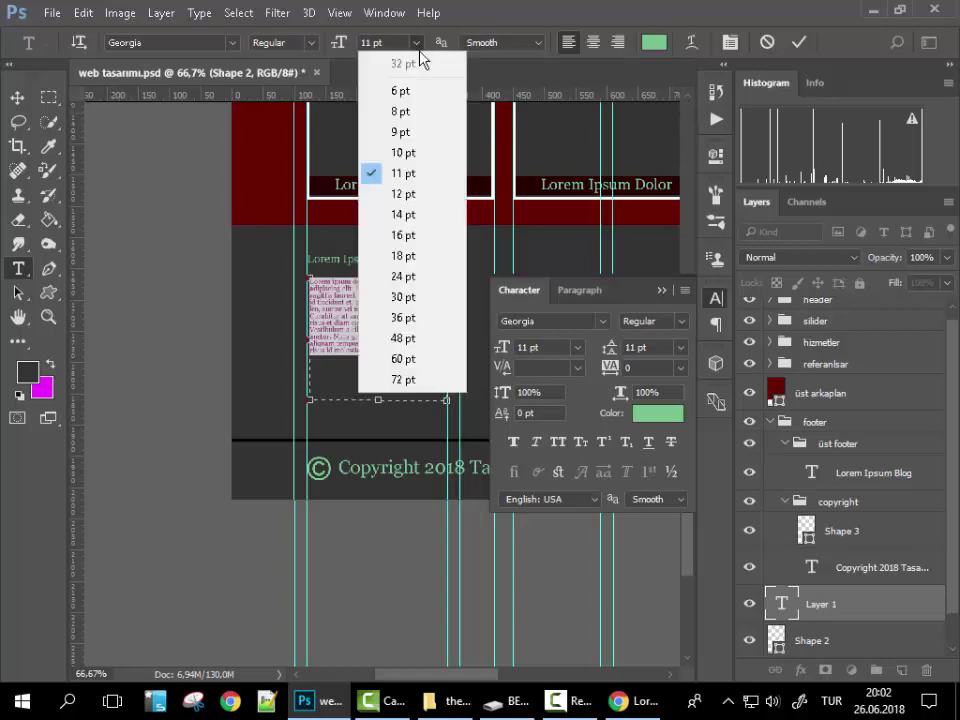
click(403, 193)
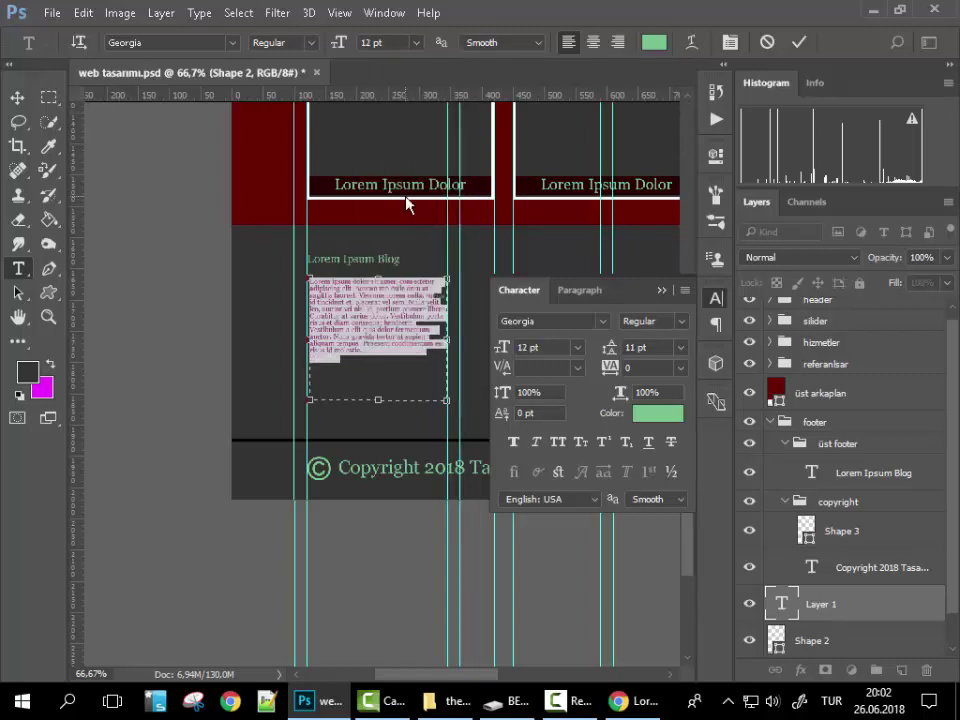
click(680, 352)
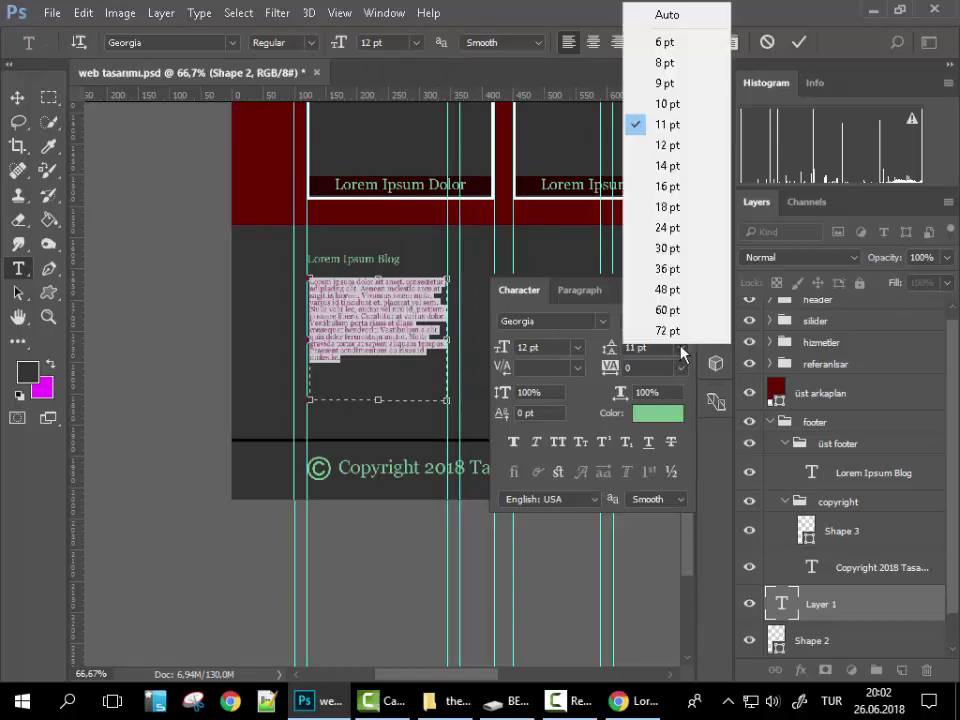
click(660, 16)
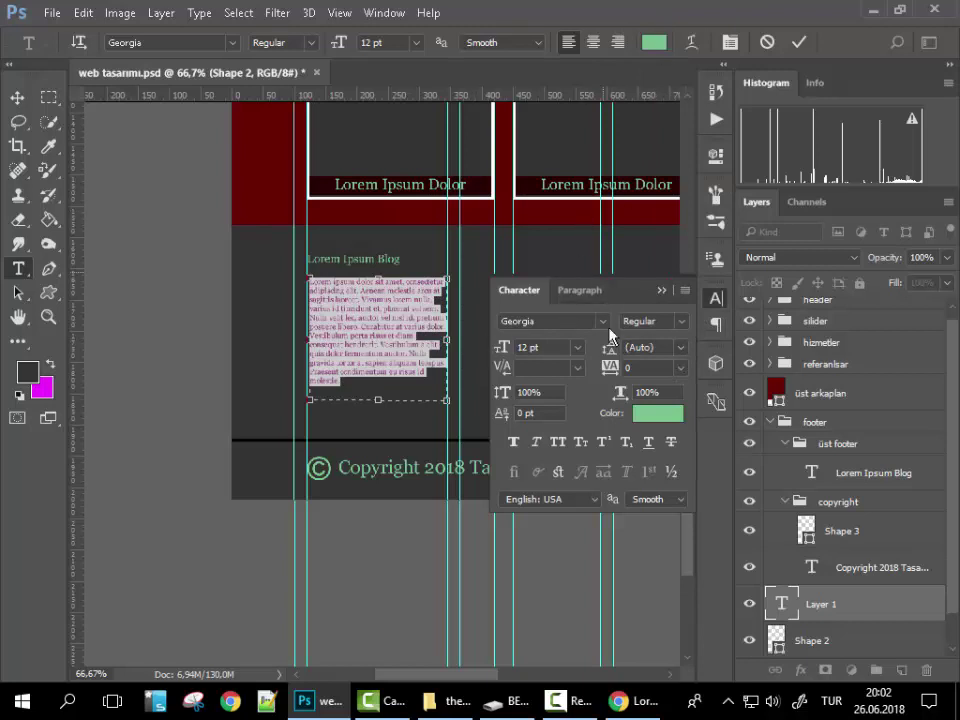
click(581, 290)
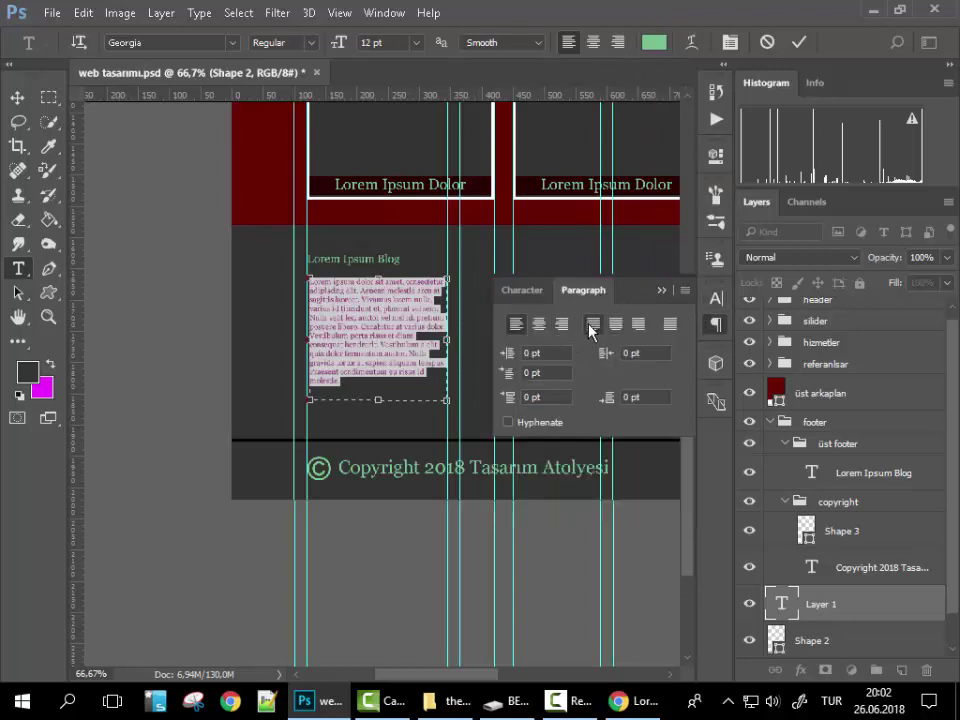
Justify the paragraph with last line left, settle on 12 pt, and shorten the box to fit.
click(590, 332)
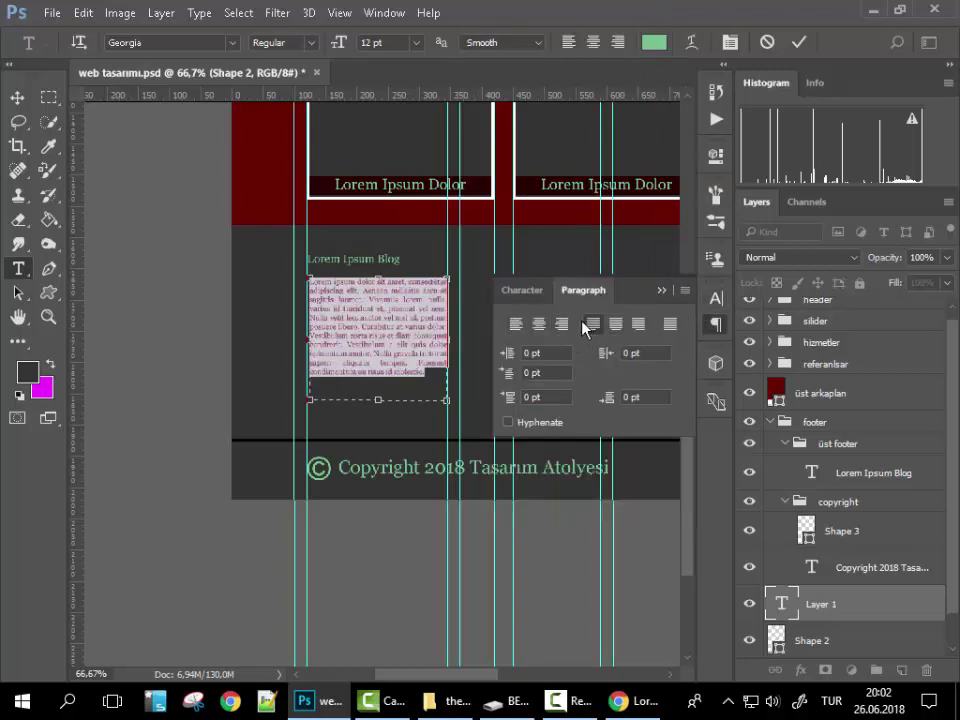
click(419, 45)
click(426, 215)
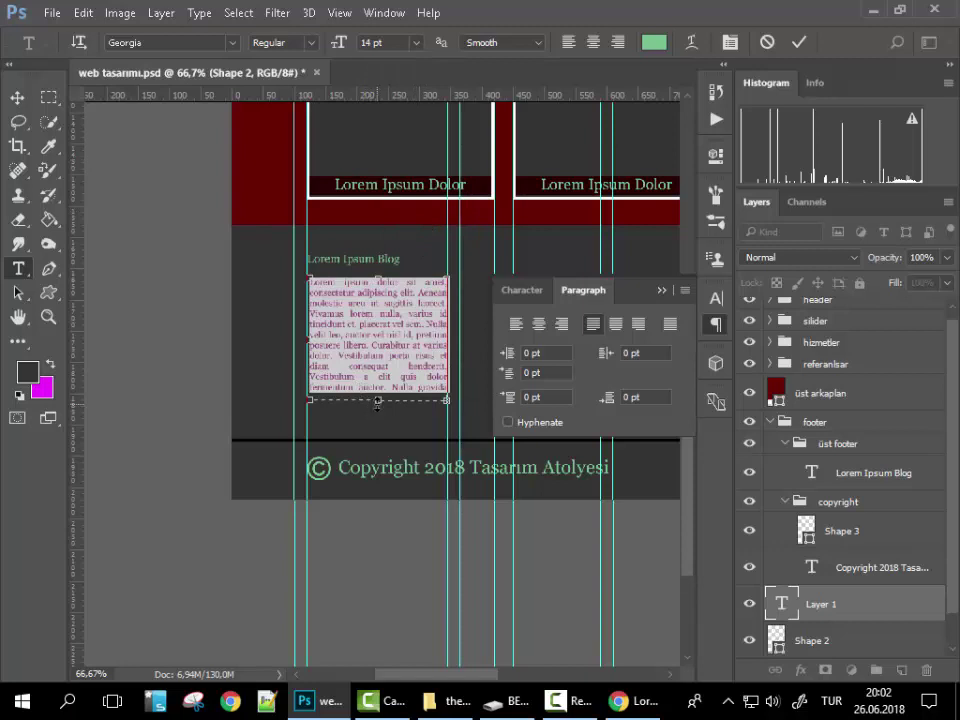
mouse_move(378, 402)
mouse_down()
mouse_move(380, 430)
mouse_move(379, 422)
mouse_up()
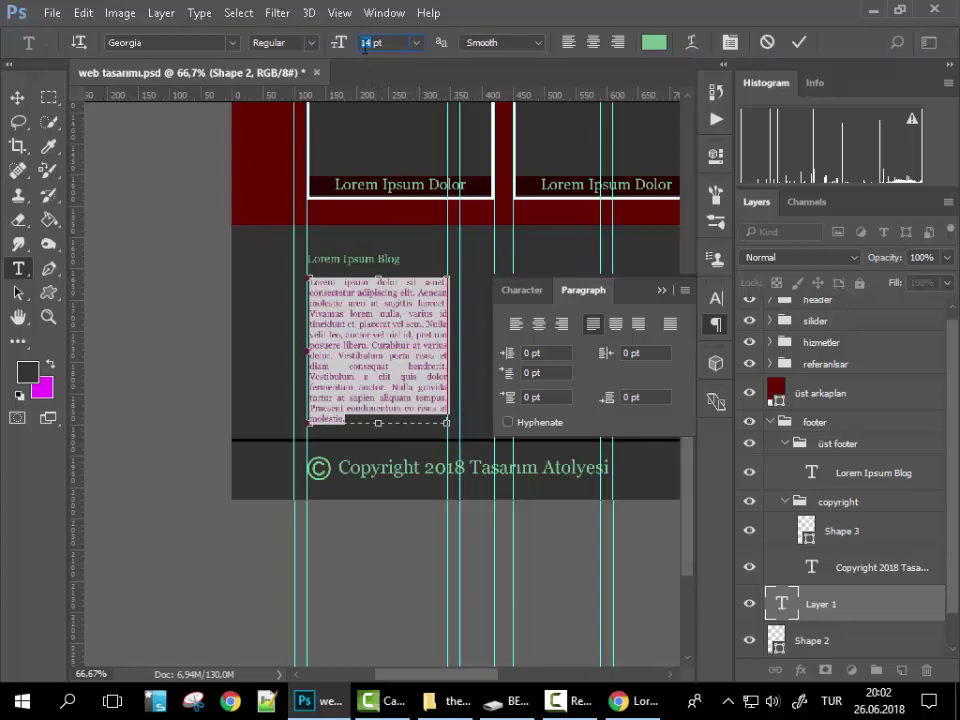
text(12)
key(Return)
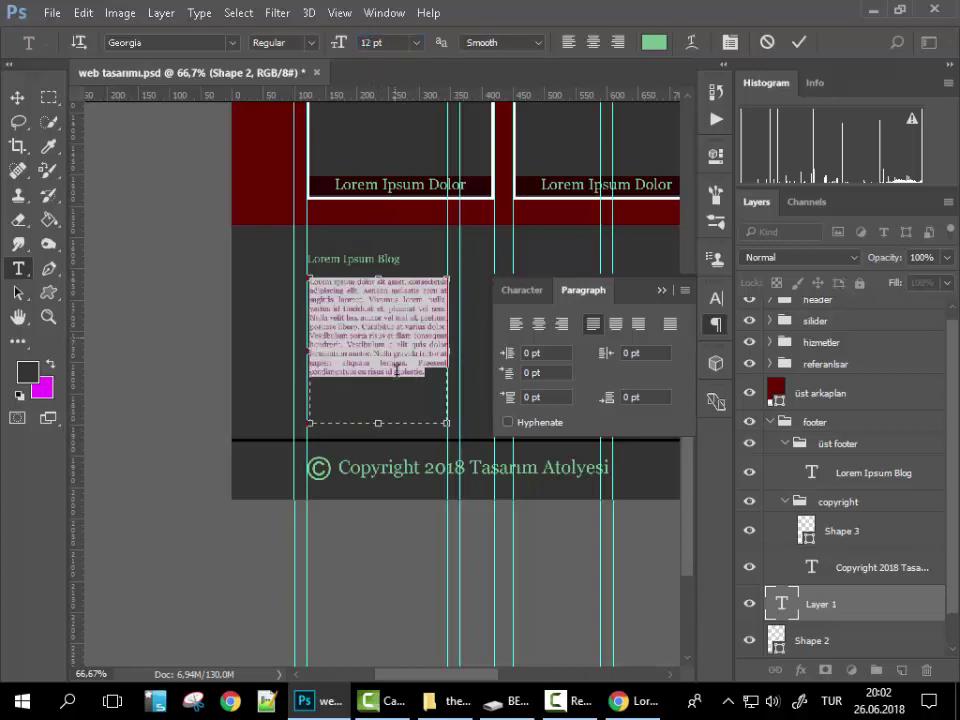
drag(379, 403, 381, 389)
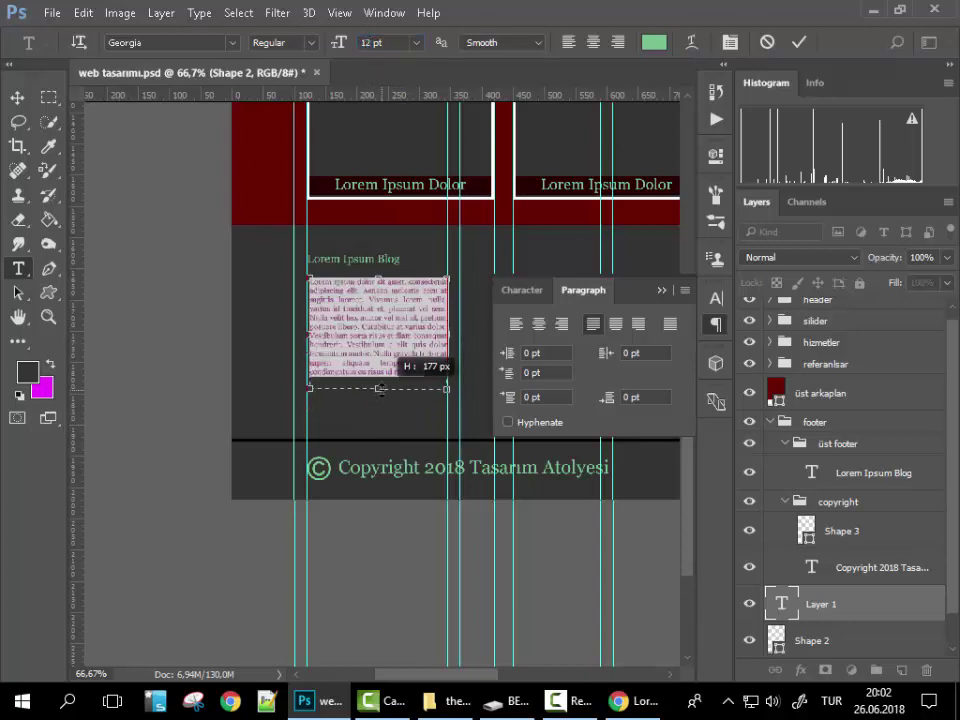
Commit the body text and move its layer into the üst footer group.
click(841, 604)
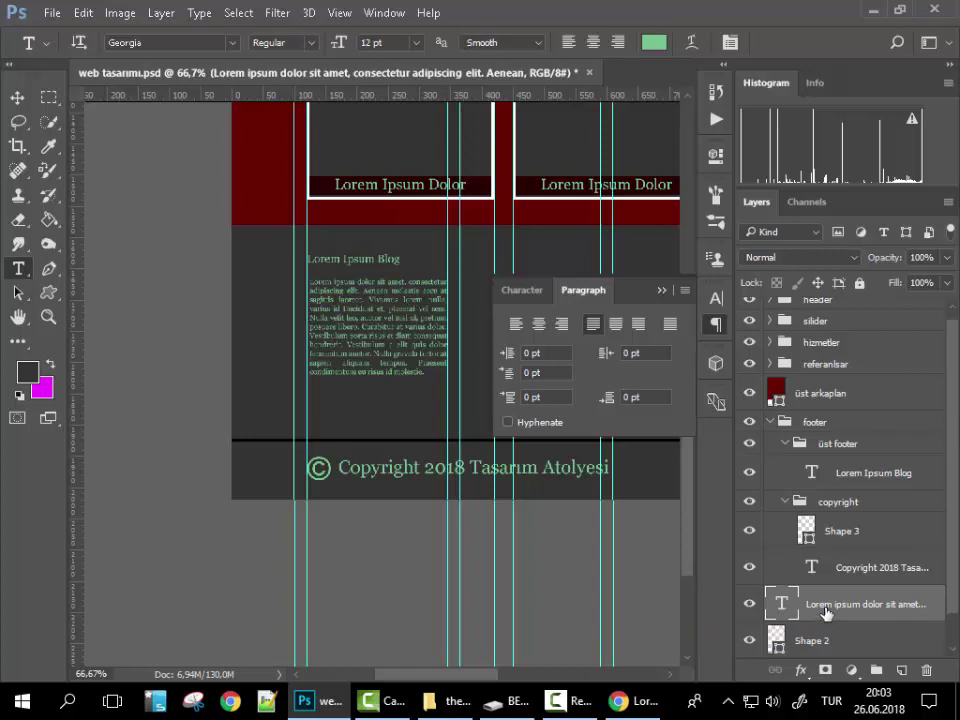
mouse_move(843, 618)
mouse_down()
mouse_move(824, 594)
mouse_move(845, 488)
mouse_up()
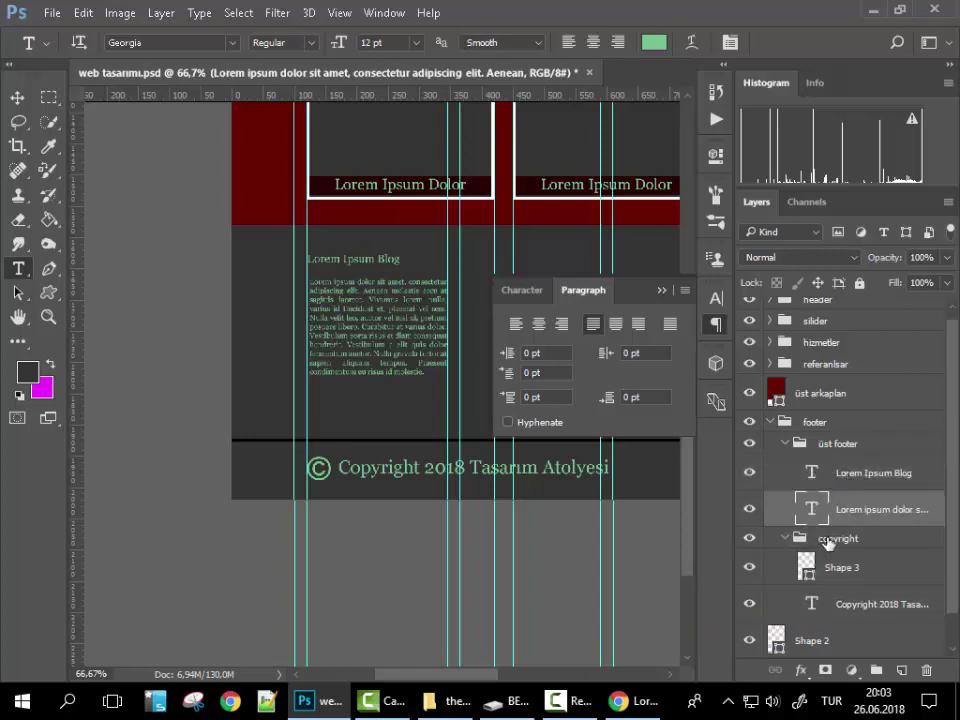
click(788, 539)
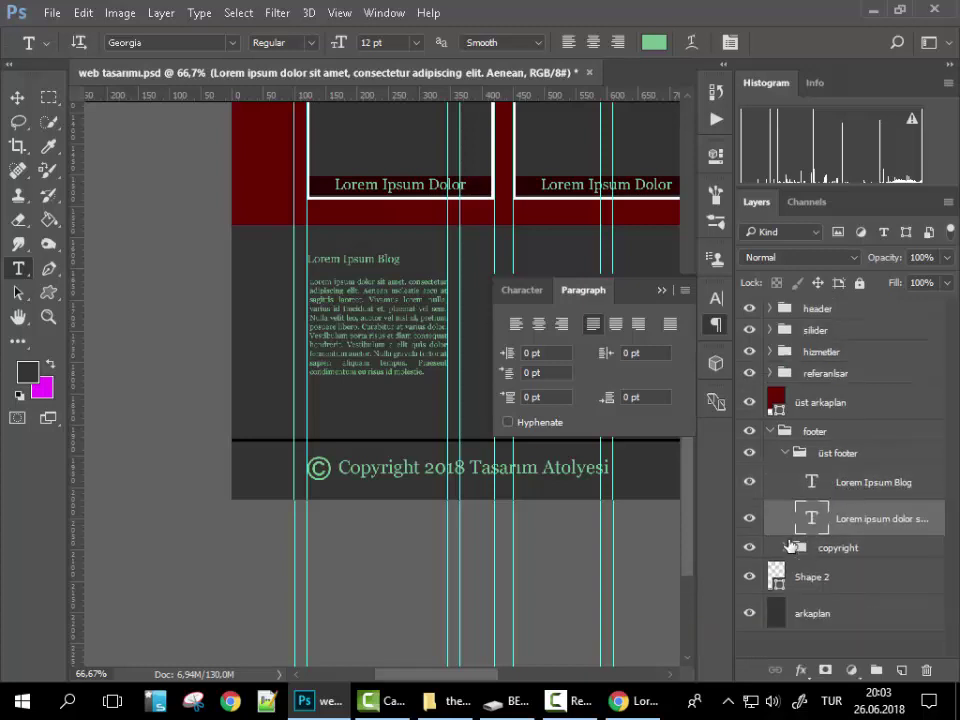
Enlarge the Lorem Ipsum Blog heading to 24 pt and select both text layers.
double_click(818, 484)
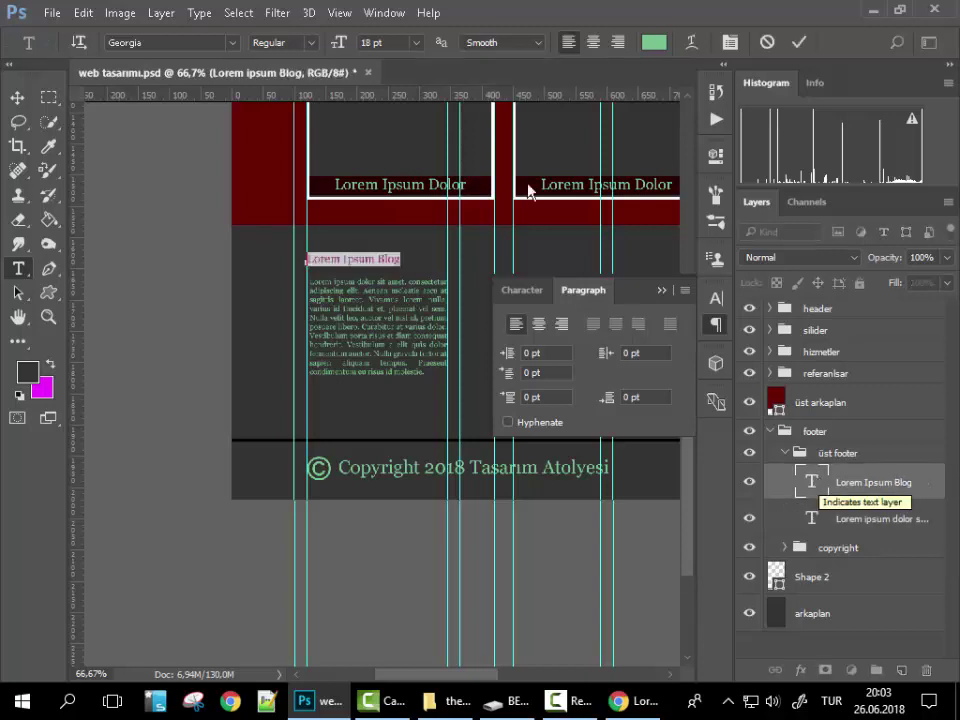
click(416, 43)
click(413, 274)
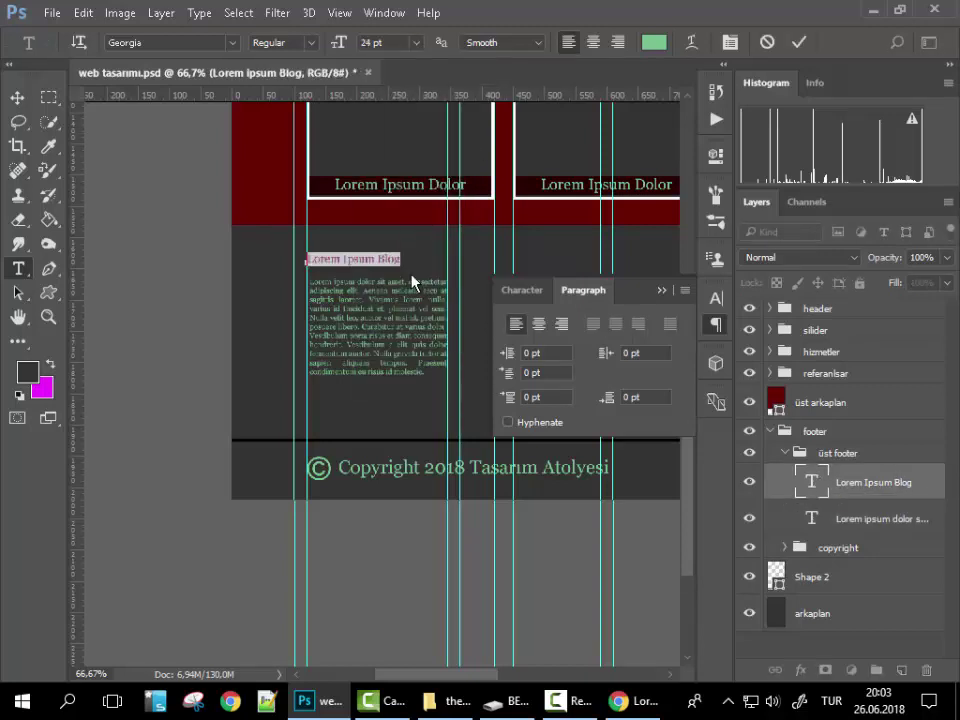
click(832, 518)
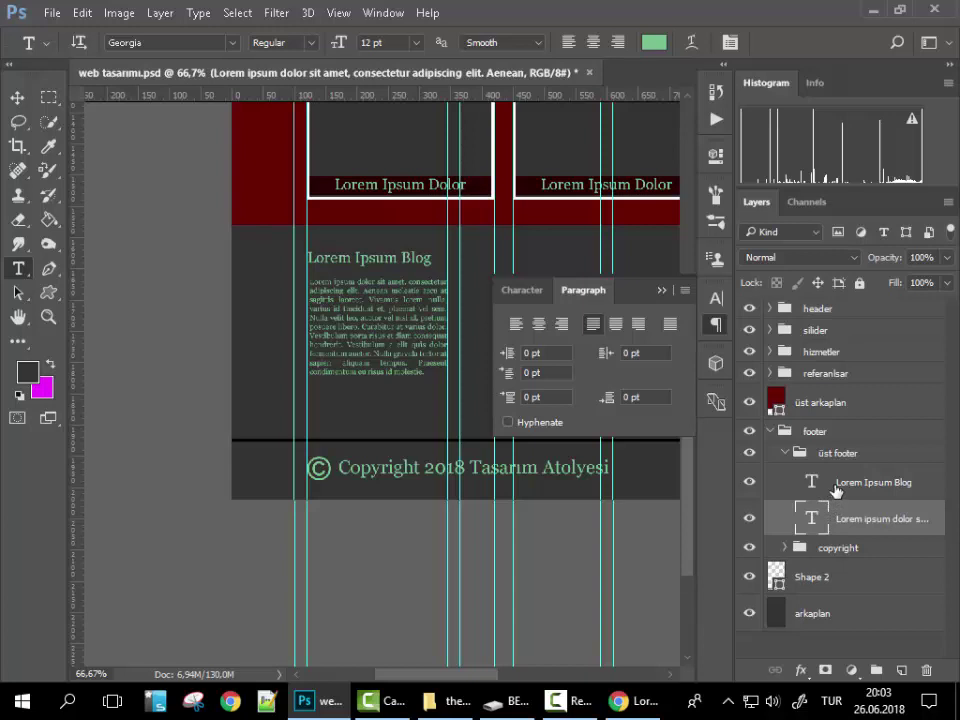
shift+click(836, 484)
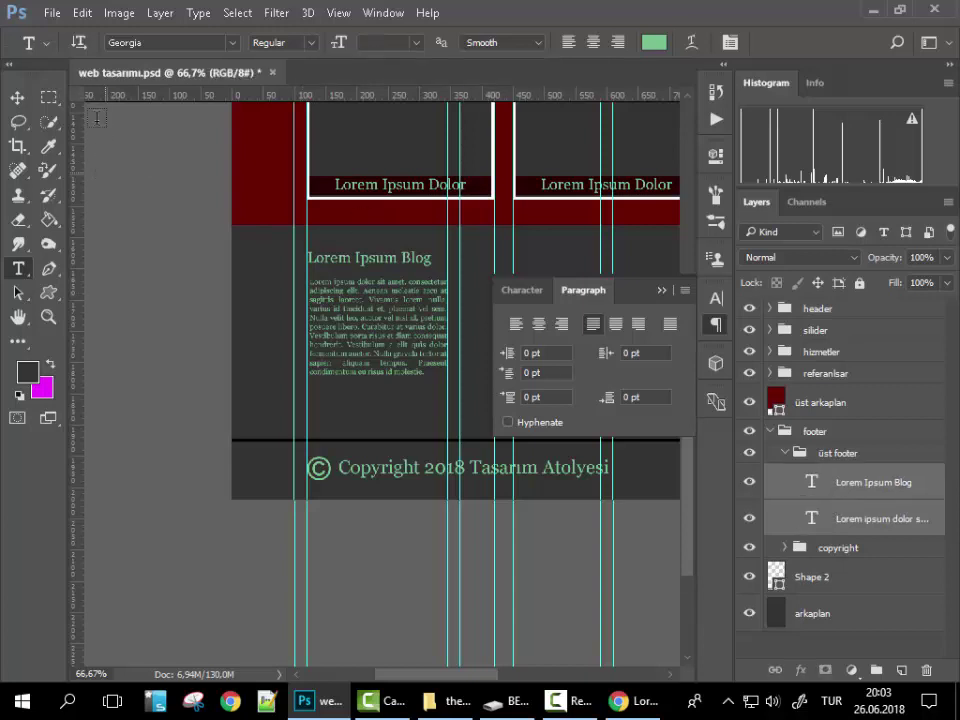
Left-align the heading and paragraph and nudge them to sit 40 px below the red band.
click(16, 97)
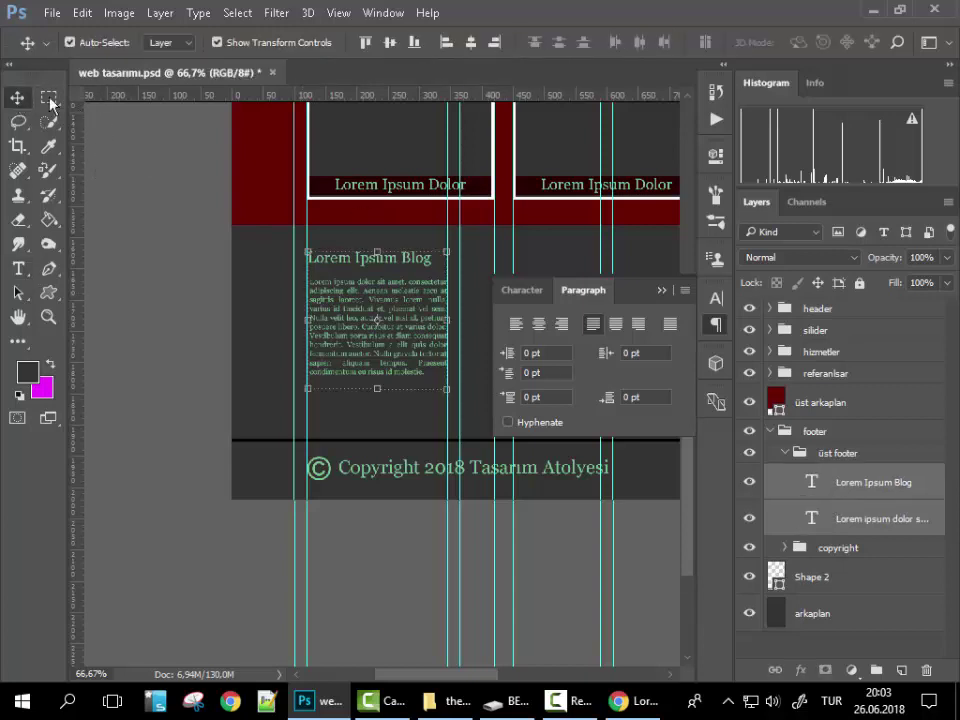
click(444, 44)
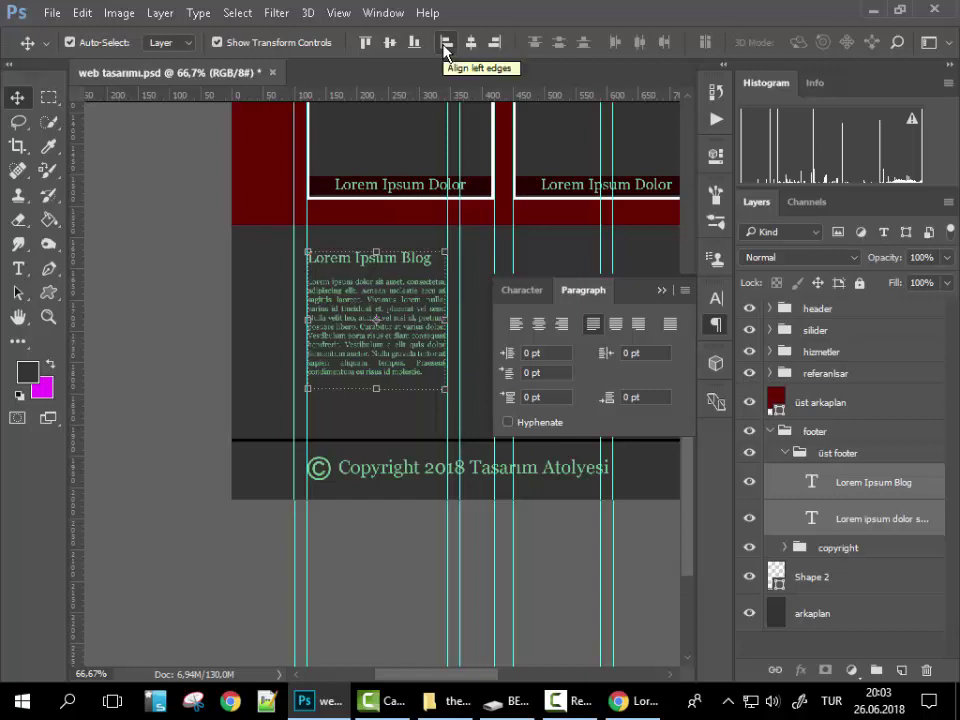
key(ctrl)
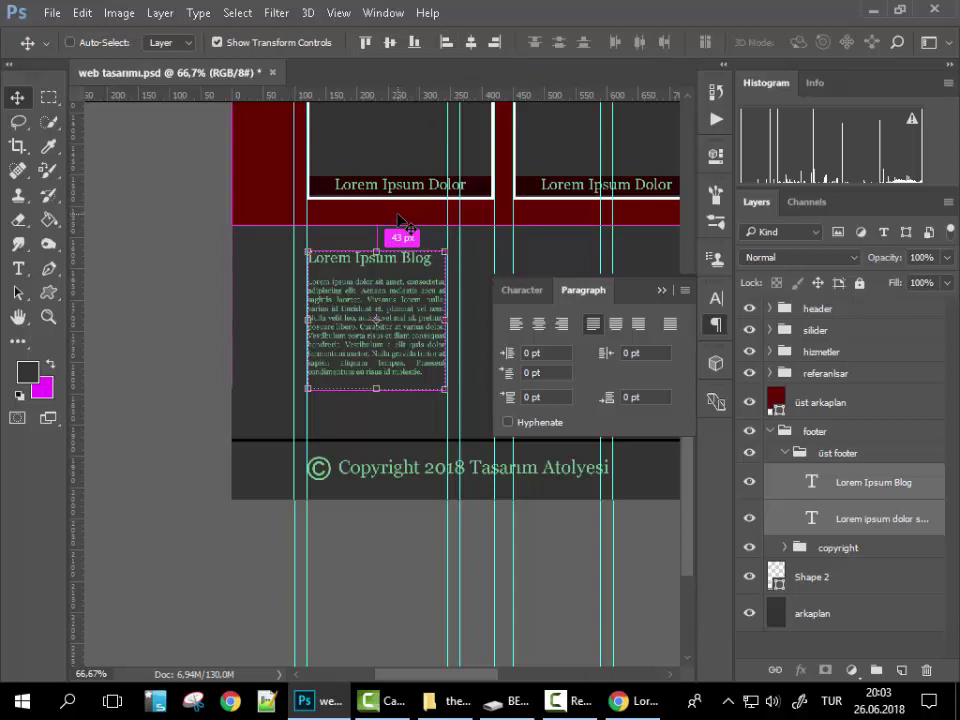
key(Up)
key(Up)
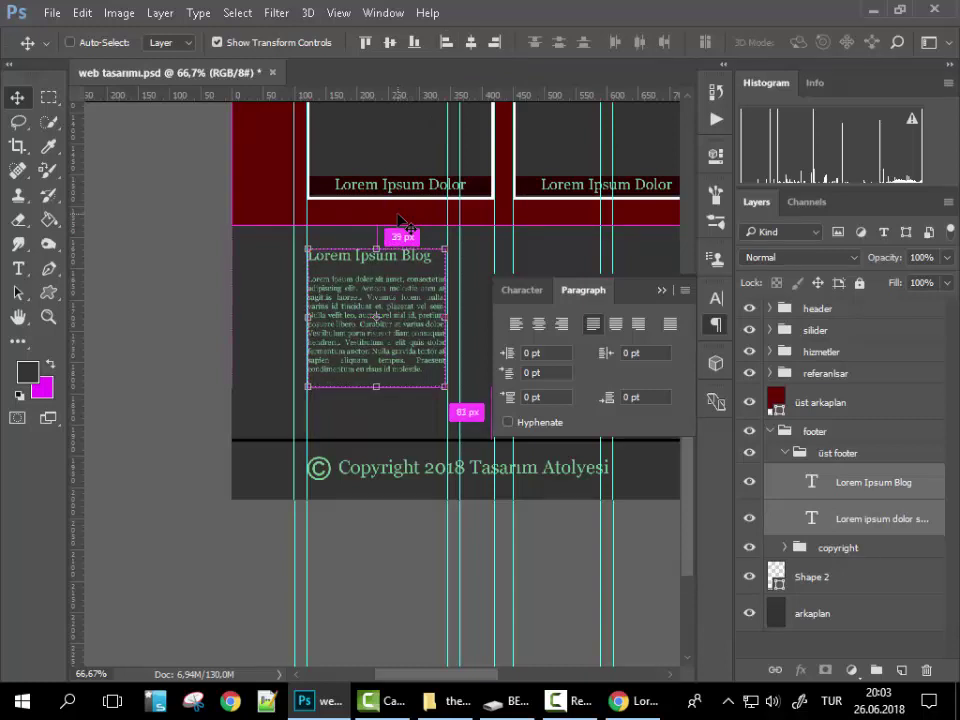
key(Up)
key(Up)
key(Down)
key(Down)
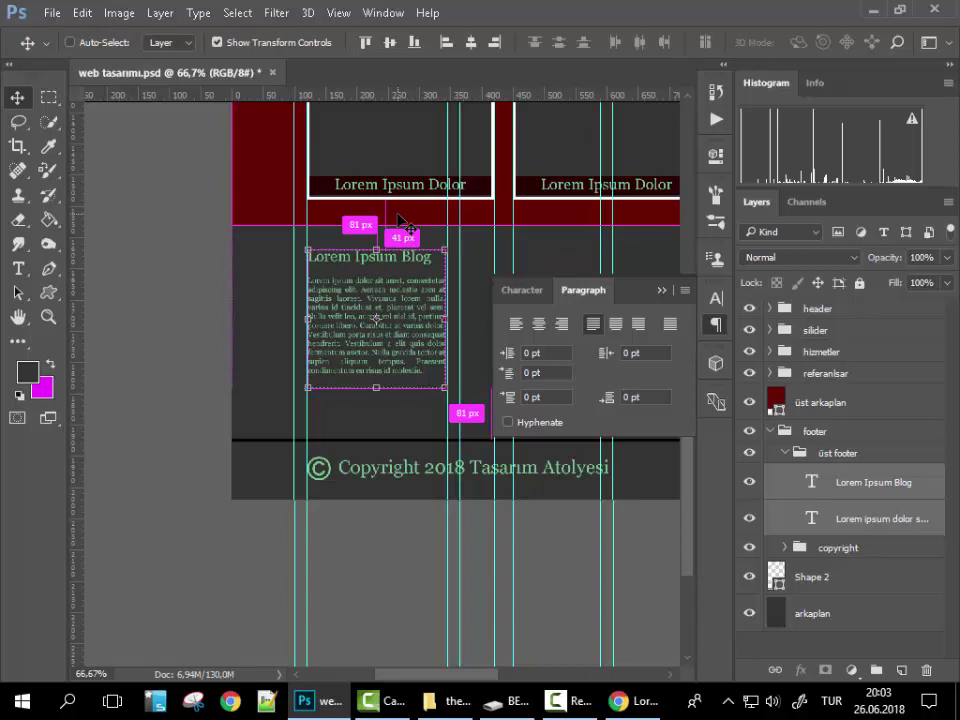
key(ctrl+plus)
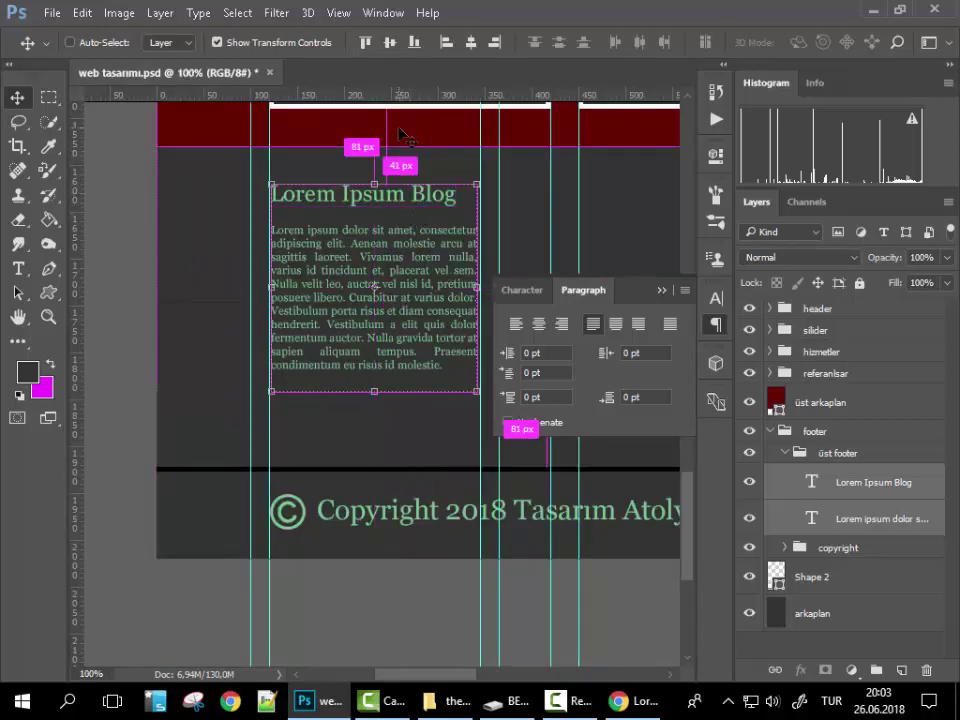
key(Up)
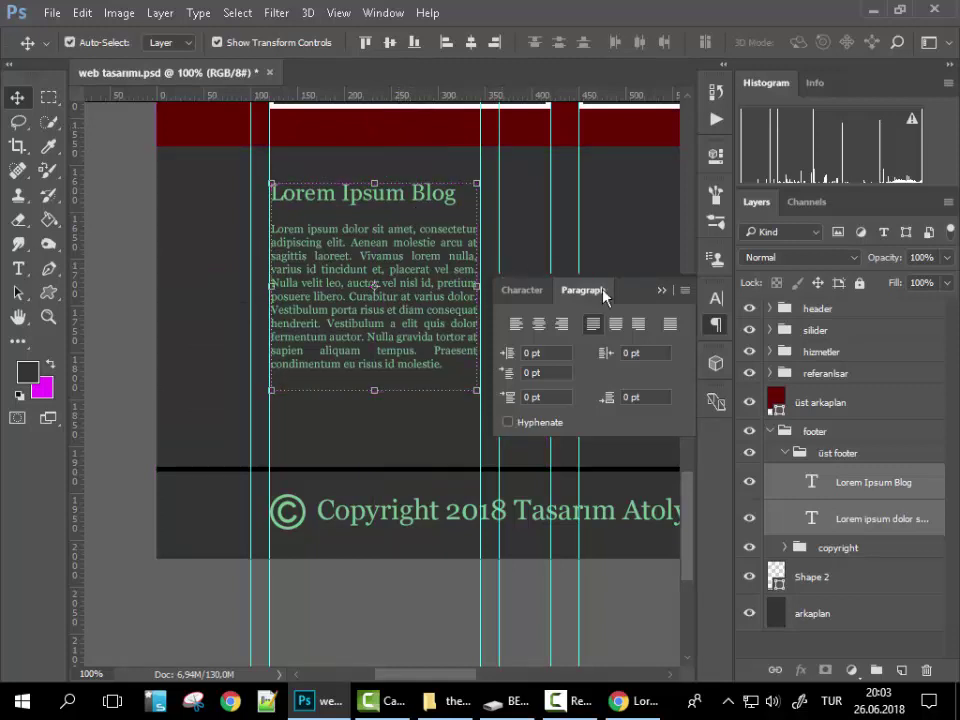
click(660, 293)
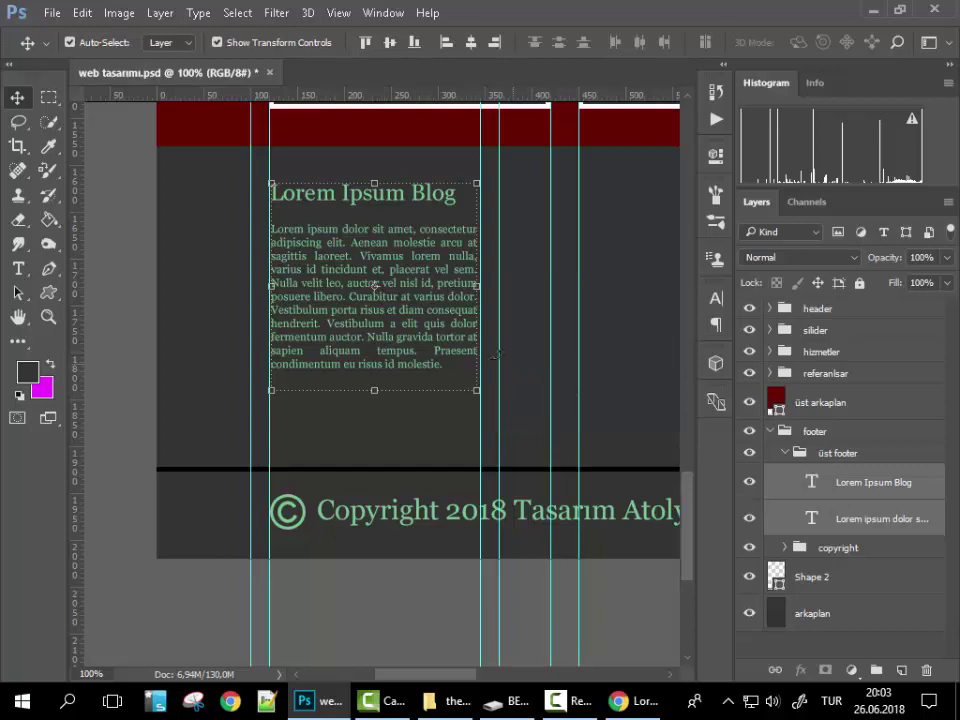
Group the blog heading and paragraph layers and name the group 'blog'.
click(876, 672)
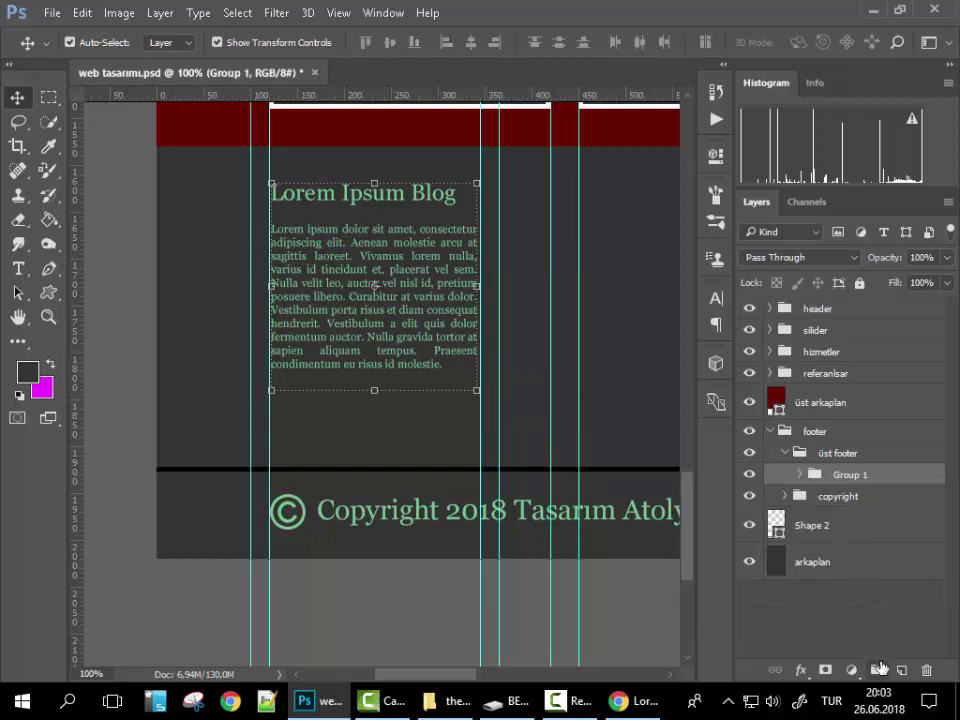
double_click(853, 475)
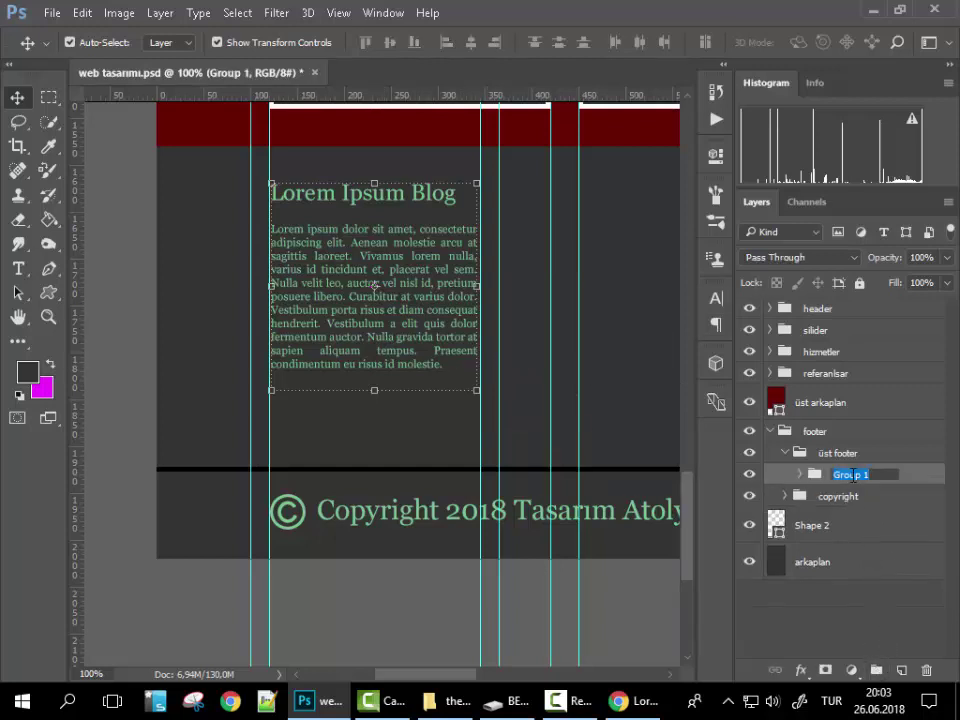
text(blog)
click(913, 482)
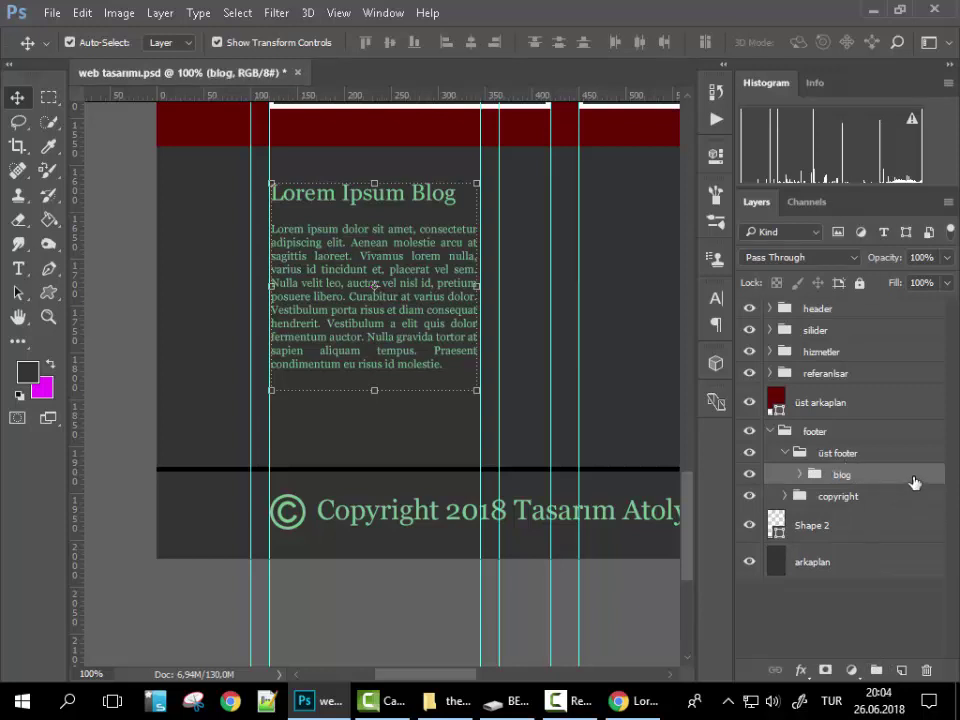
Duplicate the blog group and nudge the copy right into a second column.
key(ctrl+j)
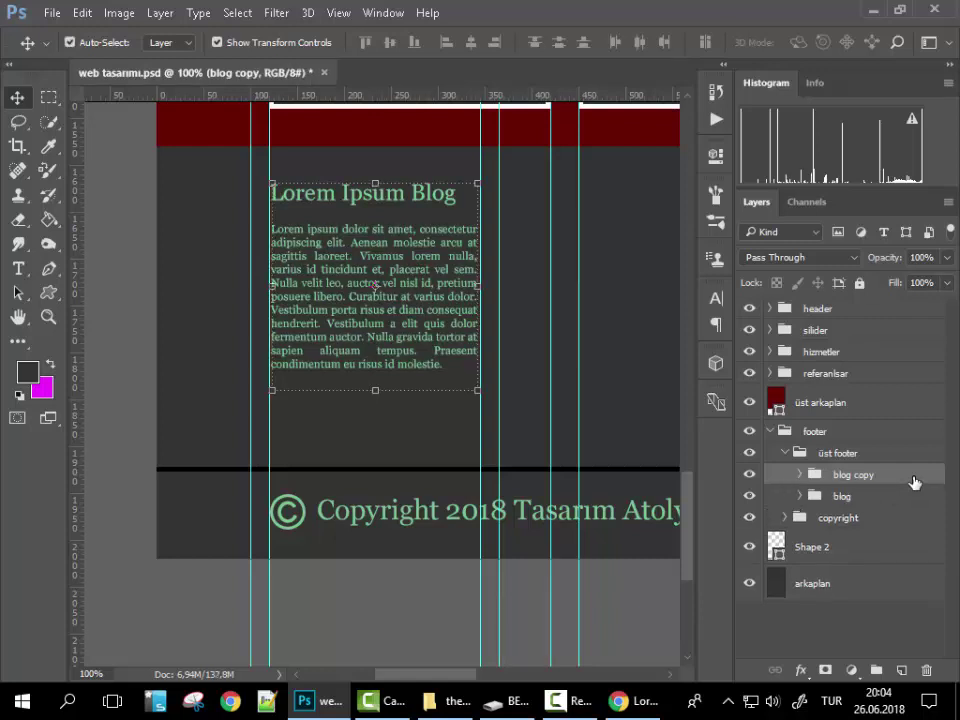
key(Right)
key(Right)
key(Right)
key(Right)
key(Right)
key(Right)
key(Right)
key(Right)
key(Right)
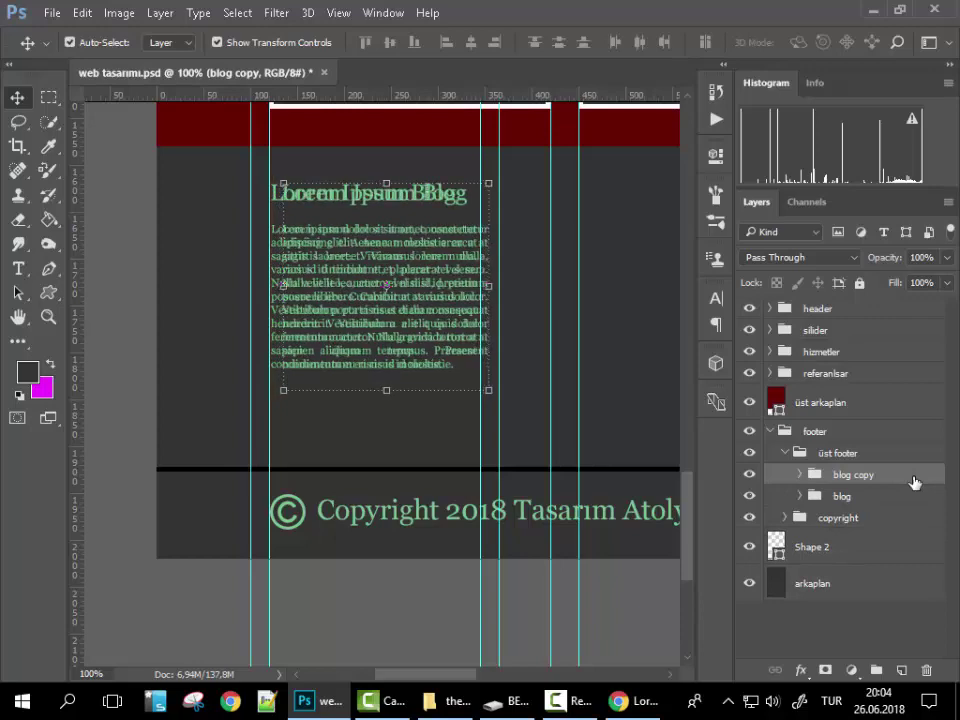
key(Right)
key(Right)
key(Right)
key(Right)
key(Right)
key(Right)
key(Right)
key(Right)
key(Right)
key(Right)
key(Right)
key(Right)
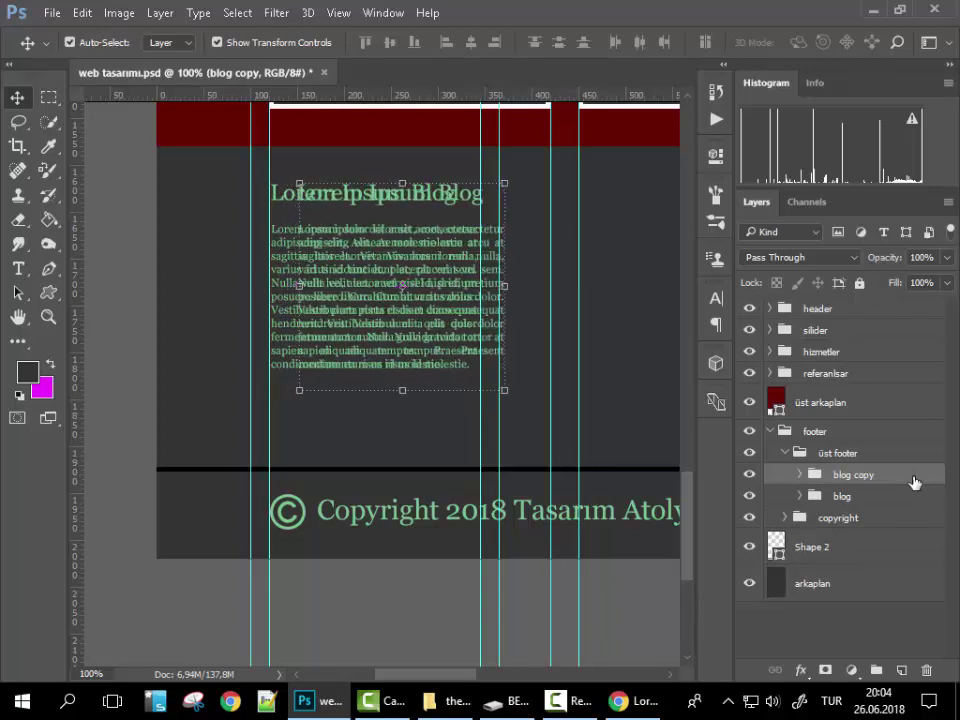
key(Right)
key(Right)
key(Right)
key(Right)
key(Right)
key(Right)
key(Right)
key(Right)
key(Right)
key(Right)
key(Right)
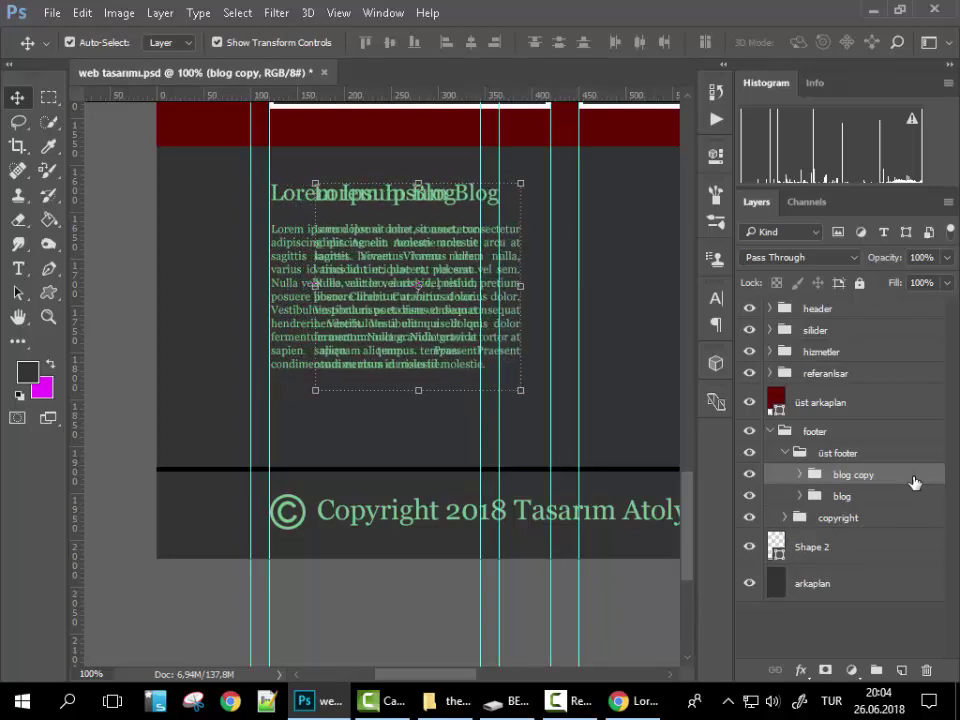
key(Right)
key(Right)
key(Right)
key(Right)
key(Right)
key(Right)
key(Right)
key(Right)
key(Right)
key(Right)
key(Right)
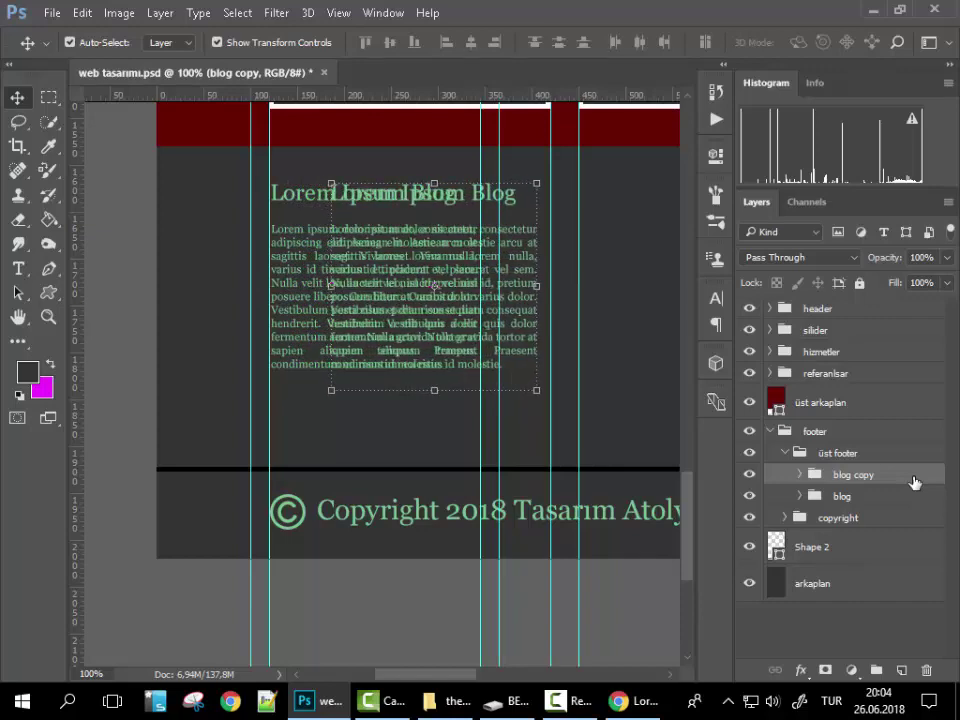
key(Right)
key(Right)
key(Right)
key(Right)
key(Right)
key(Right)
key(Right)
key(Right)
key(Right)
key(Right)
key(Right)
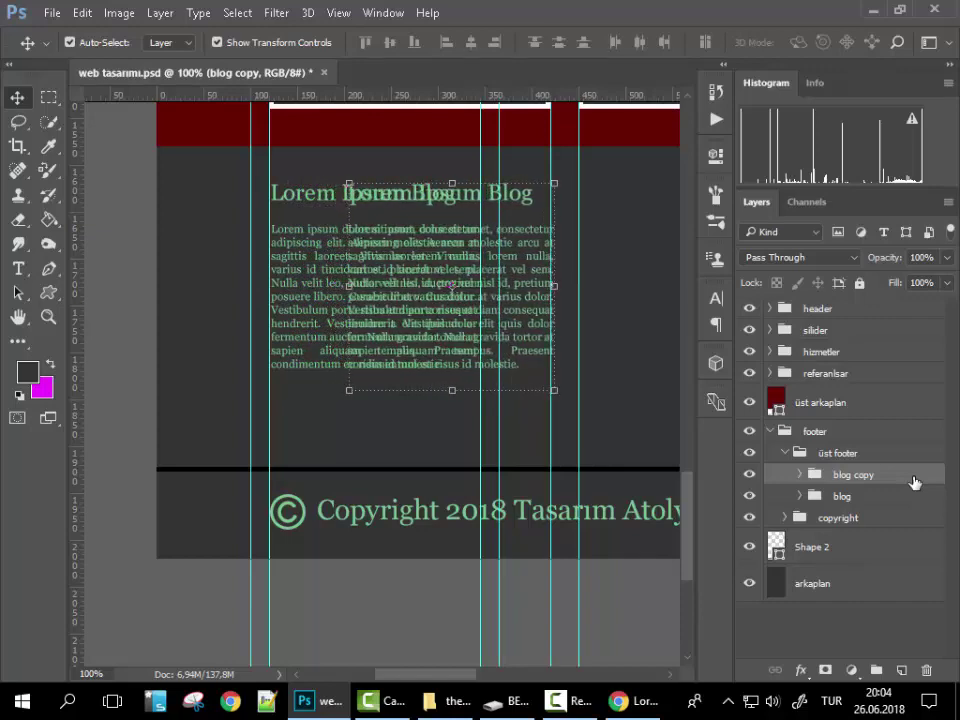
key(Right)
key(Right)
key(Right)
key(Right)
key(Right)
key(Right)
key(Right)
key(Right)
key(Right)
key(Right)
key(Right)
key(Right)
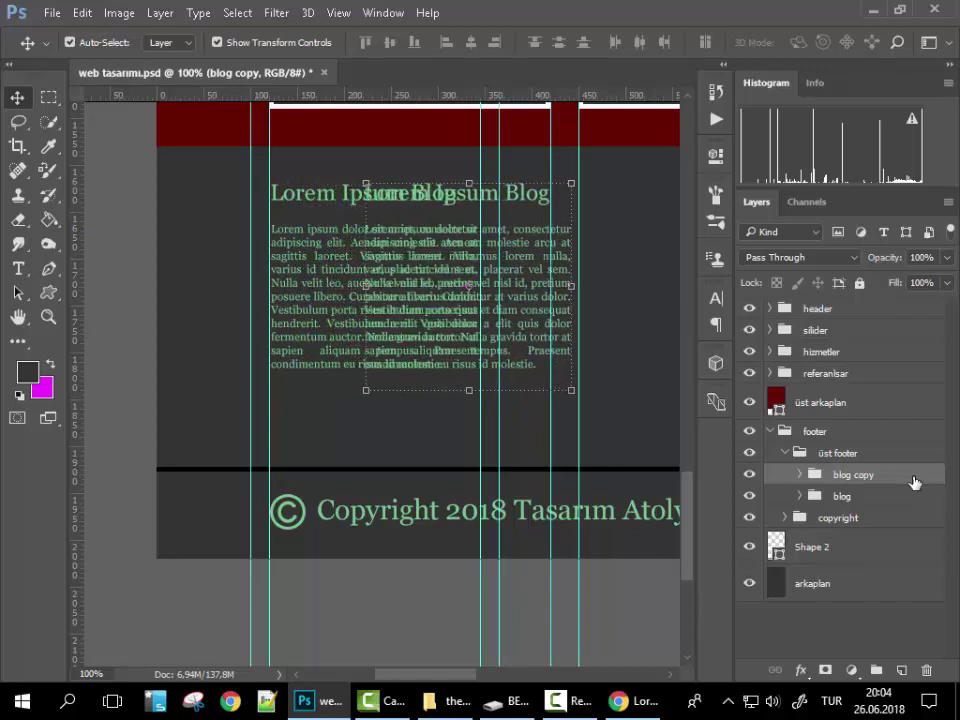
key(Right)
key(Right)
key(Right)
key(Right)
key(Right)
key(Right)
key(Right)
key(Right)
key(Right)
key(Right)
key(Right)
key(Right)
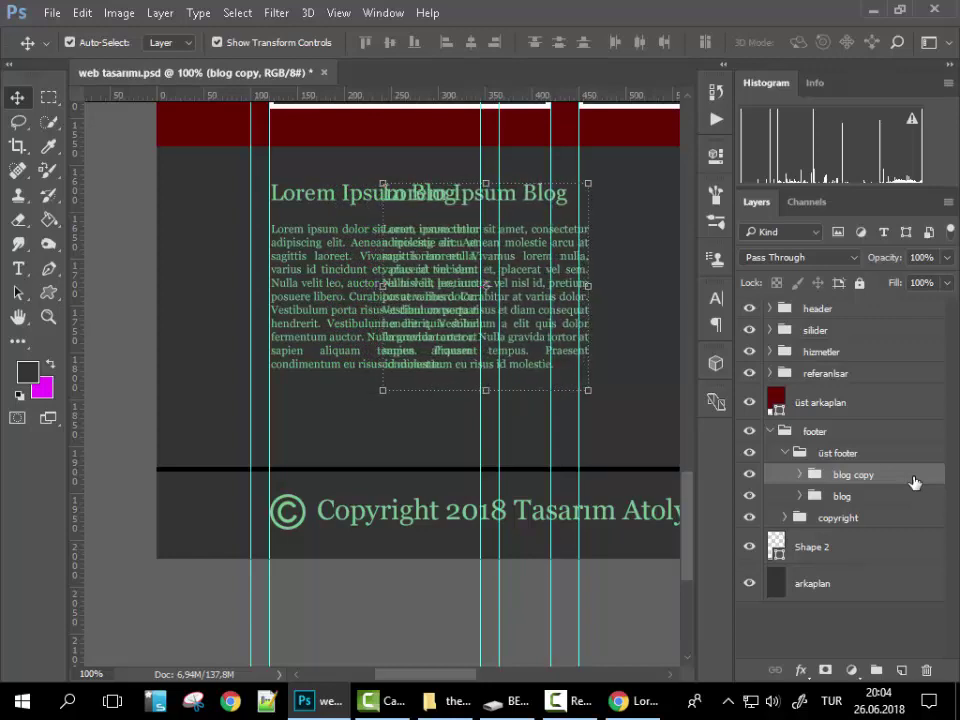
key(Right)
key(Right)
key(Right)
key(Right)
key(Right)
key(Right)
key(Right)
key(Right)
key(Right)
key(Right)
key(Right)
key(Right)
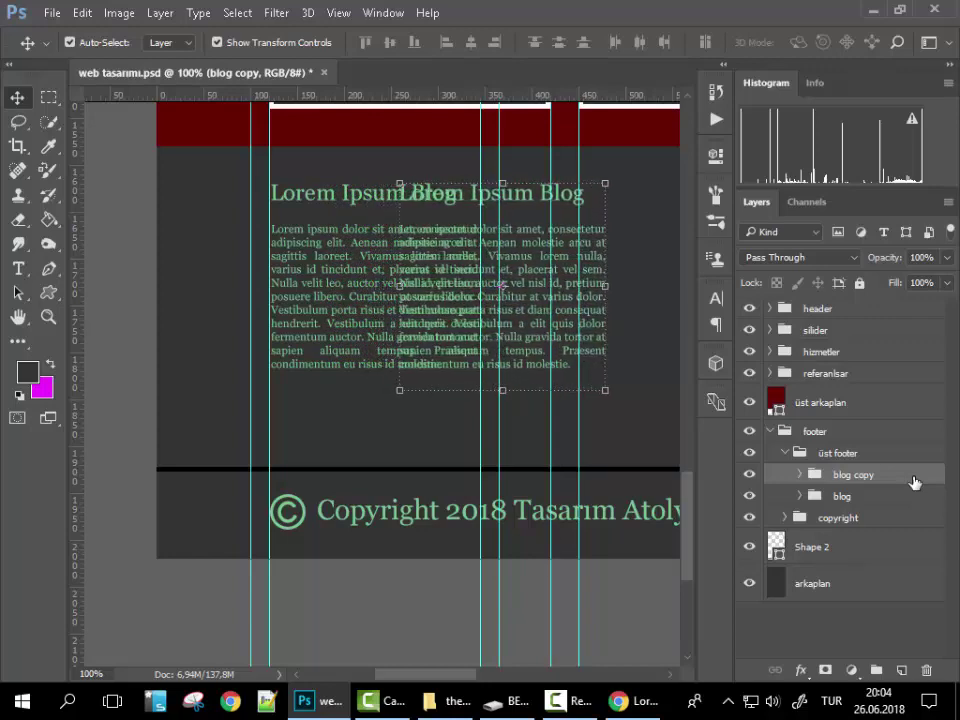
key(Right)
key(Right)
key(Right)
key(Right)
key(Right)
key(Right)
key(Right)
key(Right)
key(Right)
key(Right)
key(Right)
key(Right)
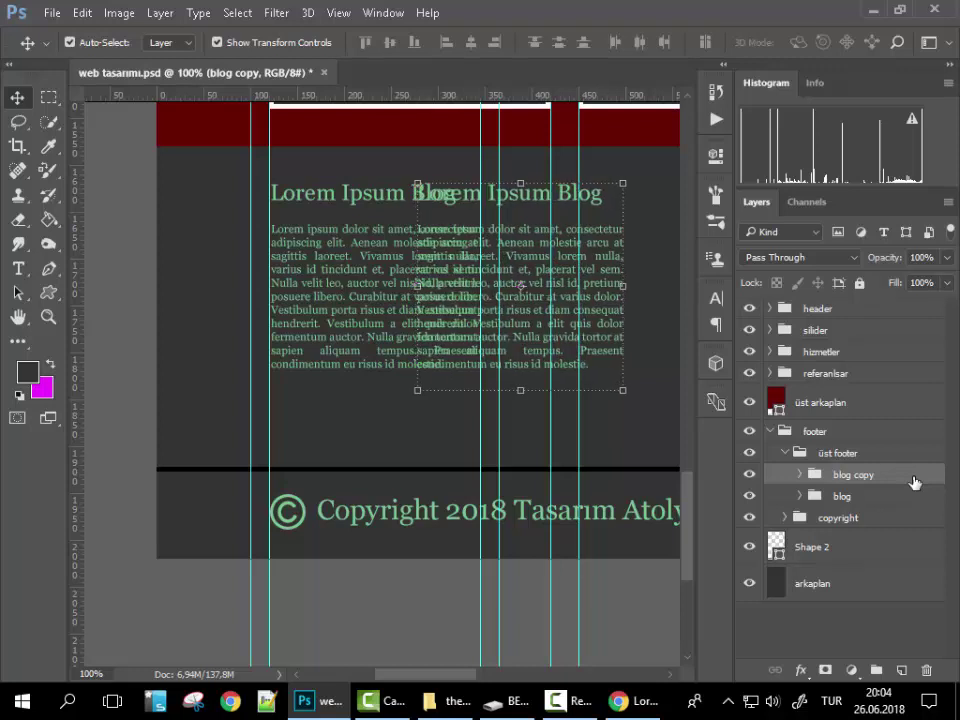
key(Right)
key(Right)
key(Right)
key(Right)
key(Right)
key(Right)
key(Right)
key(Right)
key(Right)
key(Right)
key(Right)
key(Right)
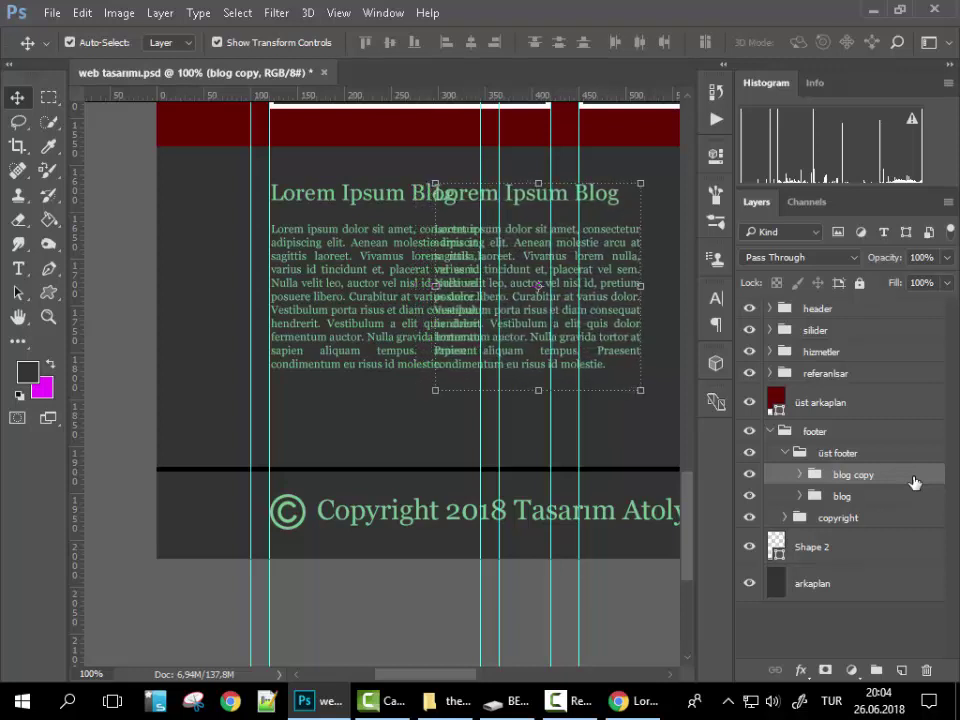
key(Right)
key(Right)
key(Right)
key(Right)
key(Right)
key(Right)
key(Right)
key(Right)
key(Right)
key(Right)
key(Right)
key(Right)
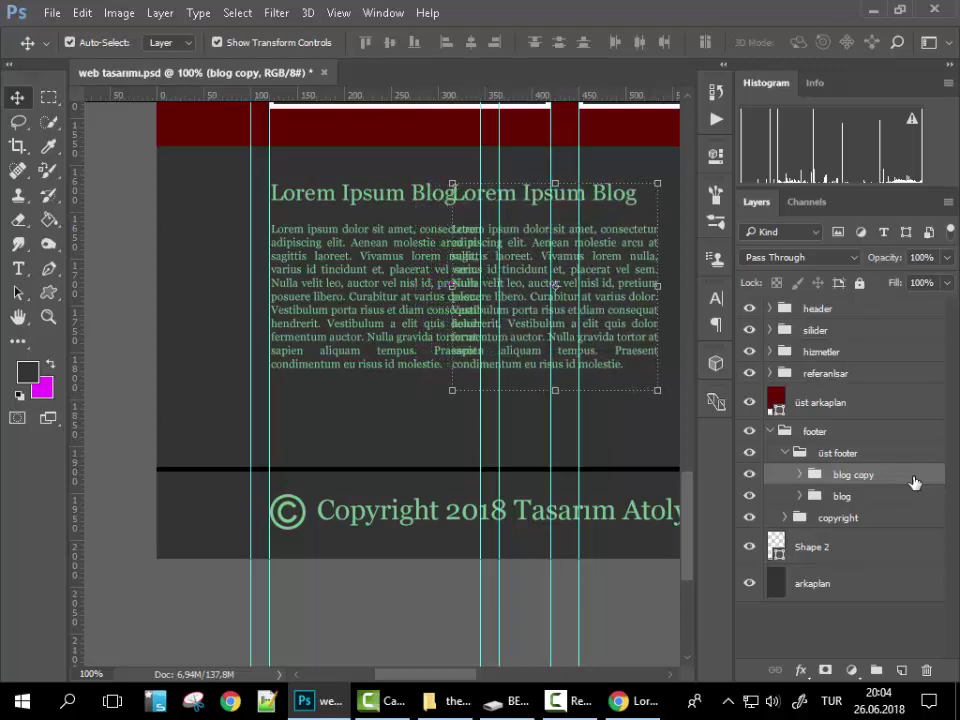
key(Right)
key(Right)
key(Right)
key(Right)
key(Right)
key(Right)
key(Right)
key(Right)
key(Right)
key(Right)
key(Right)
key(Right)
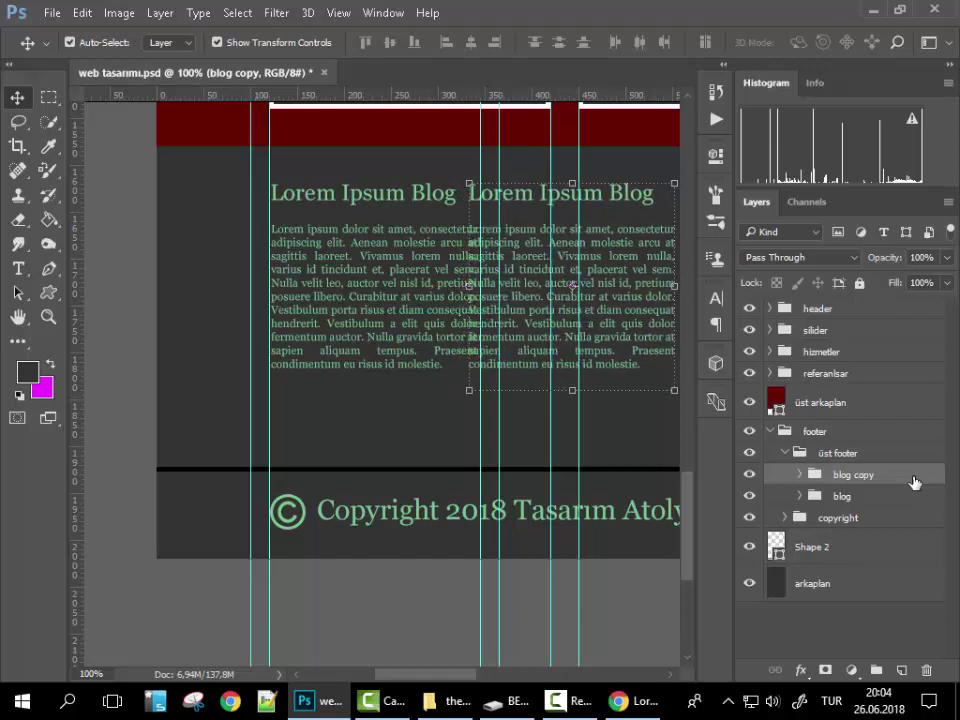
key(Right)
key(Right)
key(Right)
key(Right)
key(Right)
key(Right)
key(Right)
key(Right)
key(Right)
key(Right)
key(Right)
key(Right)
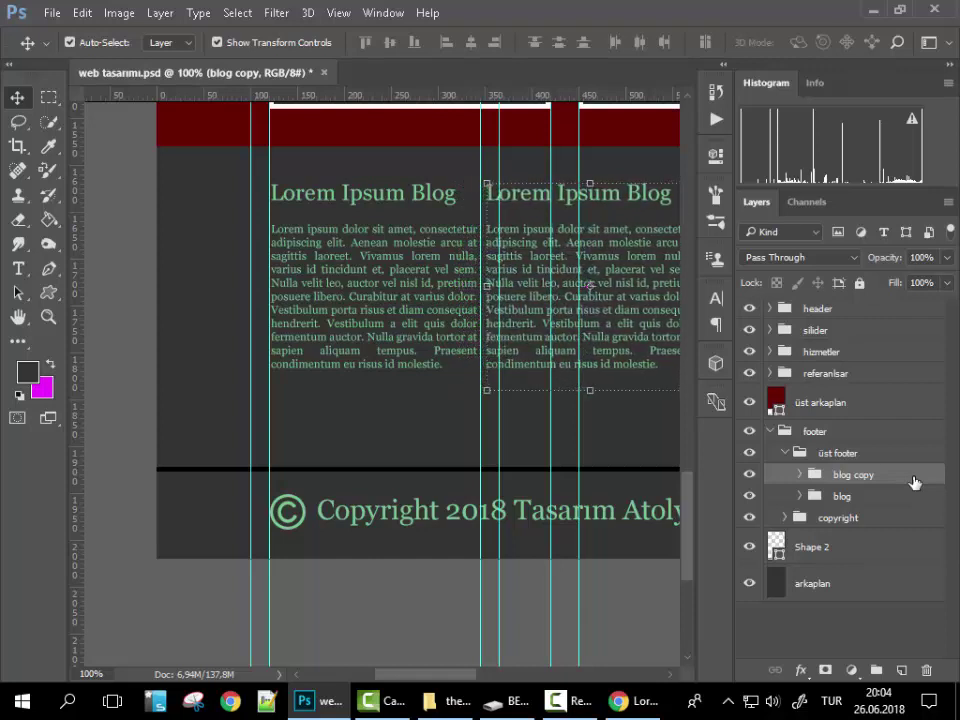
key(Right)
key(Right)
key(Right)
key(Right)
key(Right)
key(Right)
key(Right)
key(Right)
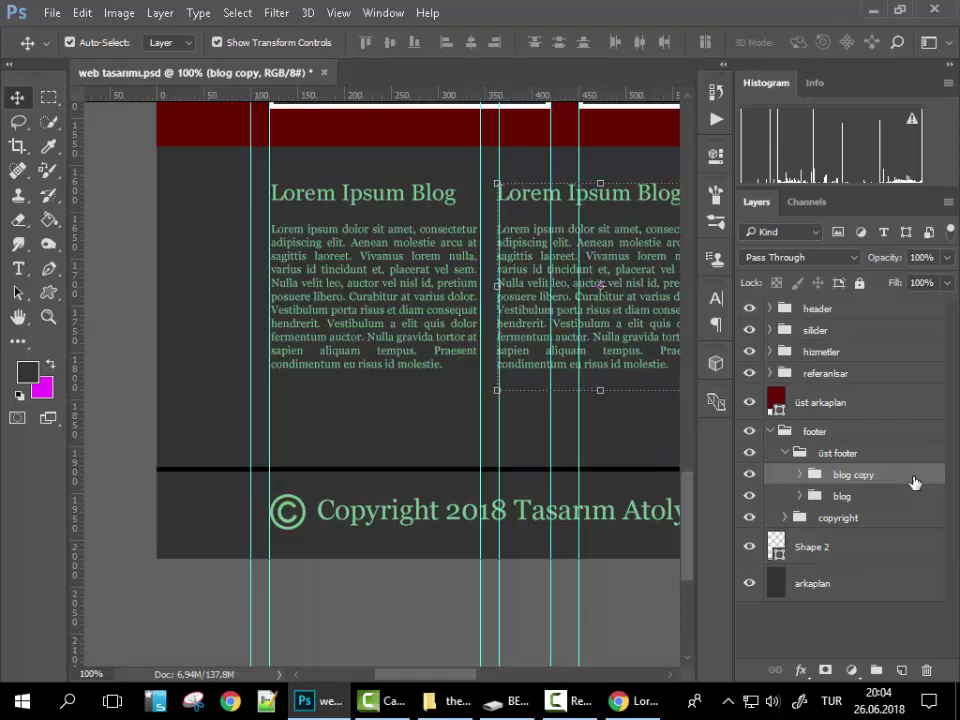
key(Right)
key(Right)
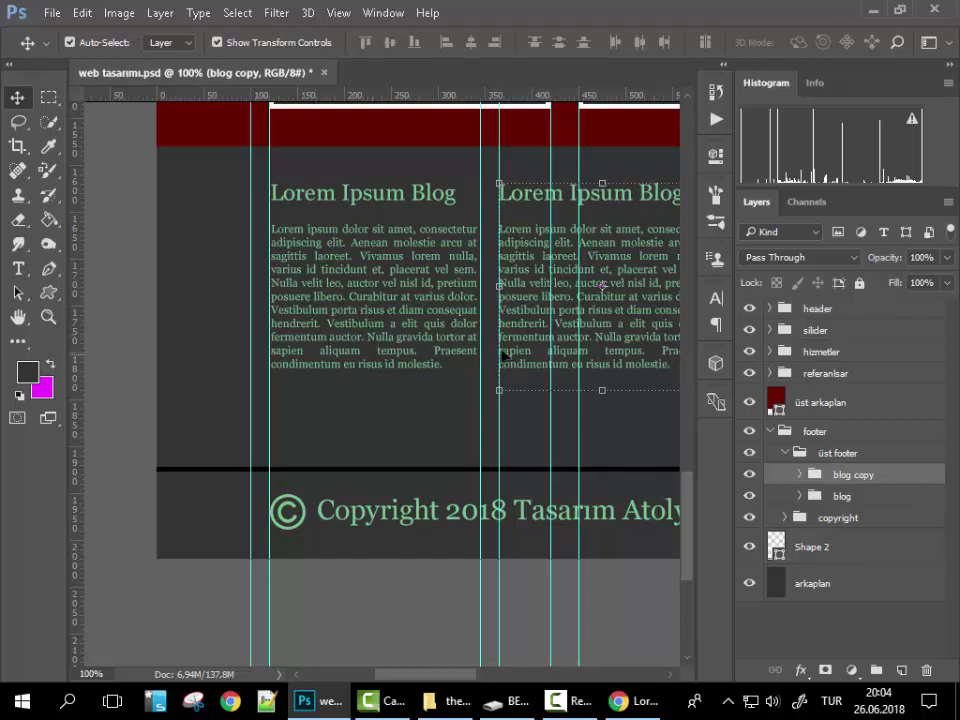
Change the first blog column's paragraph colour from green to white (ffffff).
click(797, 496)
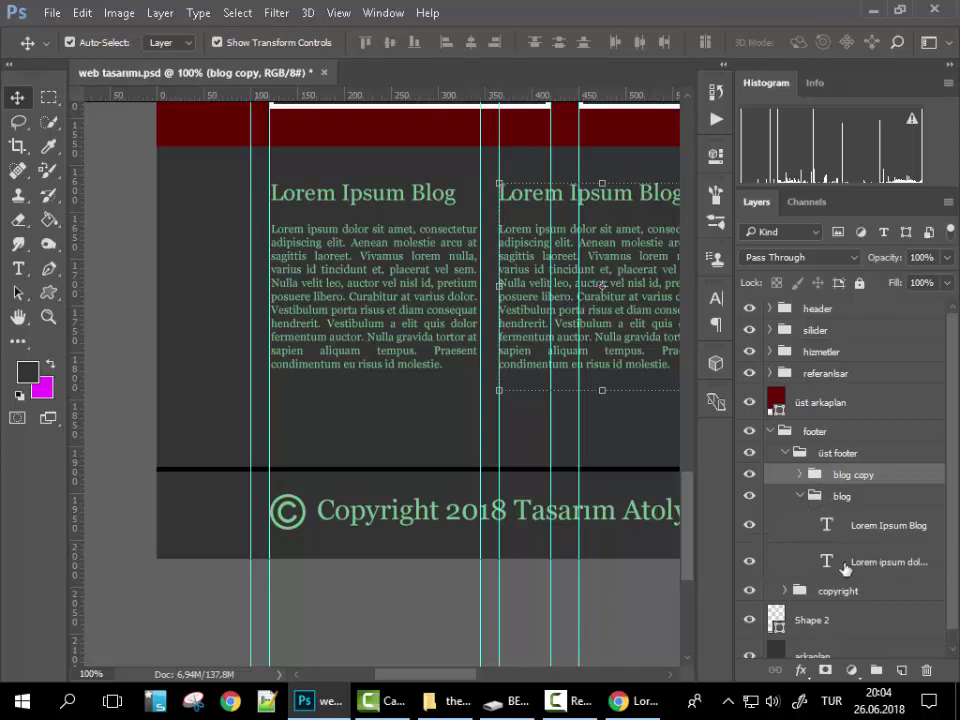
double_click(828, 562)
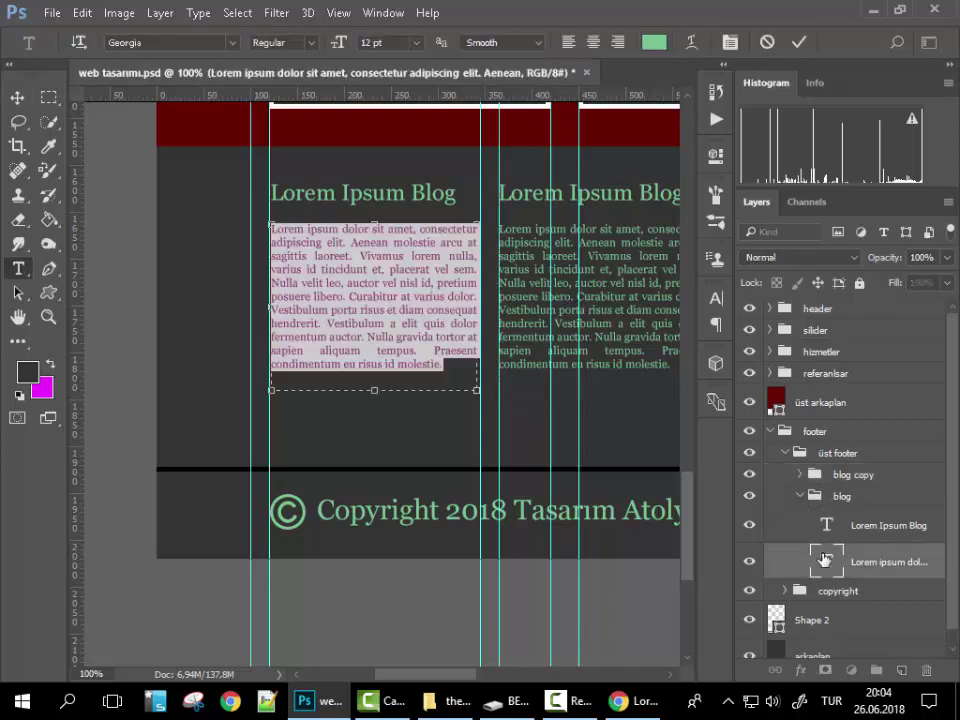
click(652, 44)
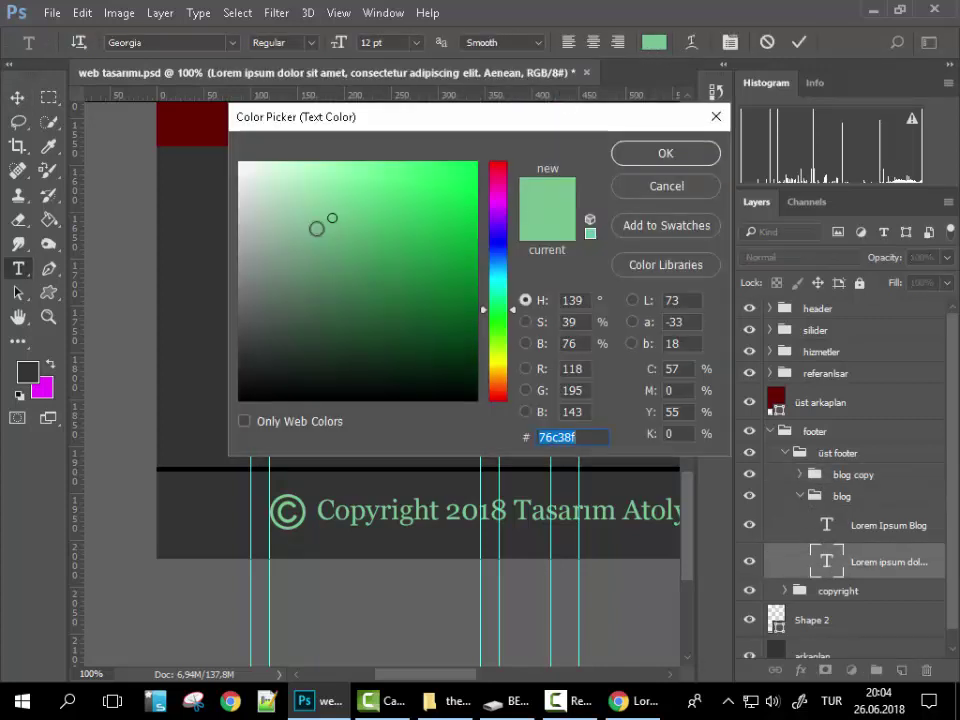
text(ffffff)
click(650, 156)
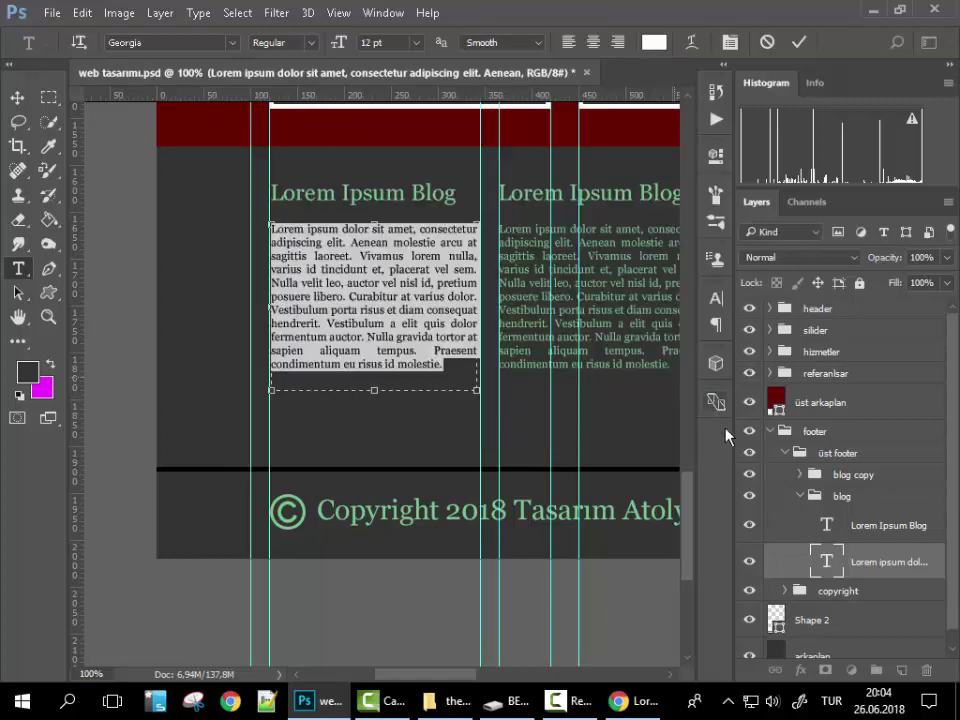
key(ctrl+Return)
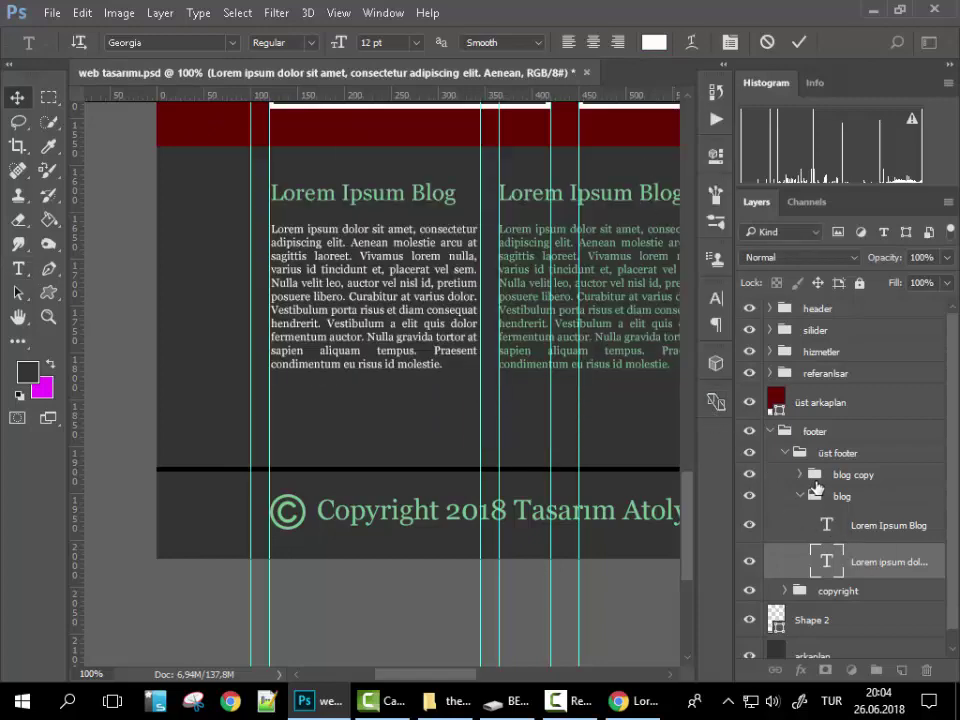
key(v)
click(800, 496)
click(799, 475)
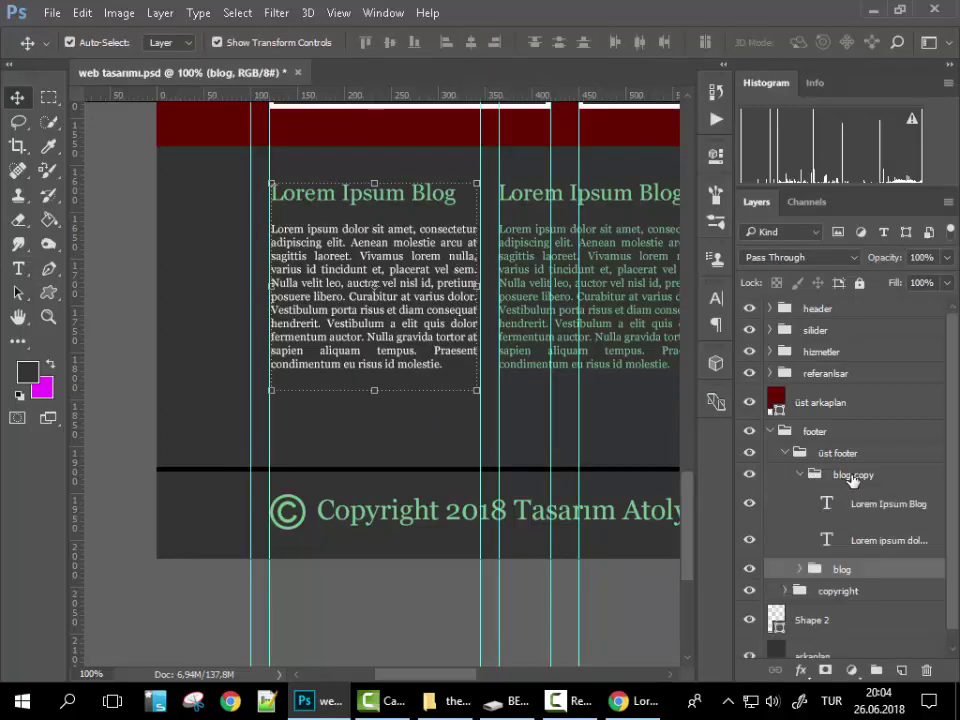
Rename the 'blog copy' group to 'hızlı linkler'.
double_click(852, 475)
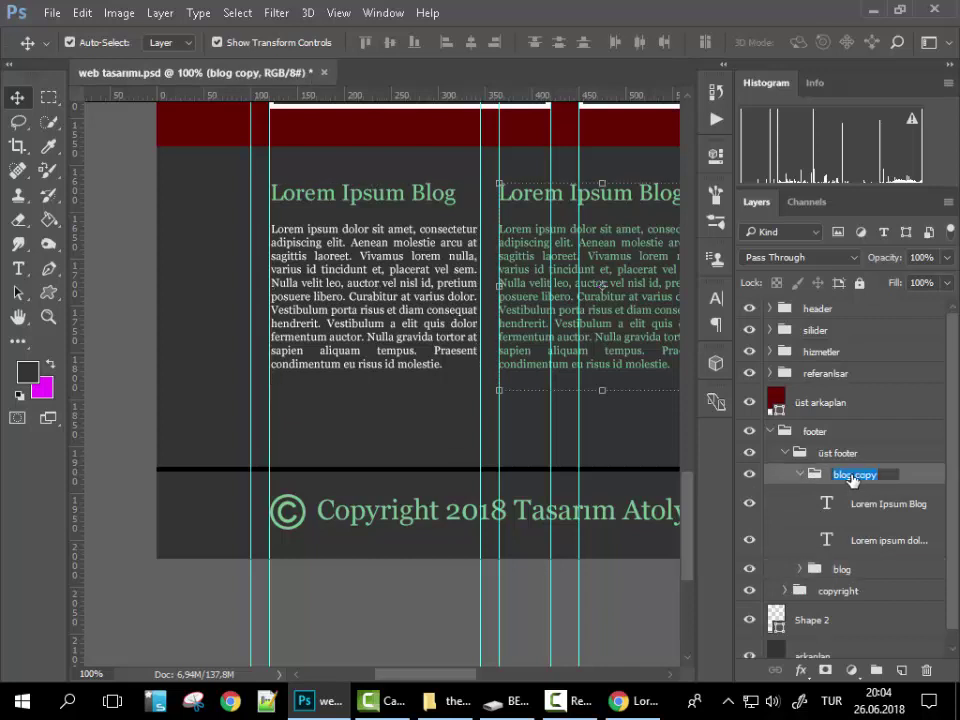
text(ö)
text(ı linkler)
key(Return)
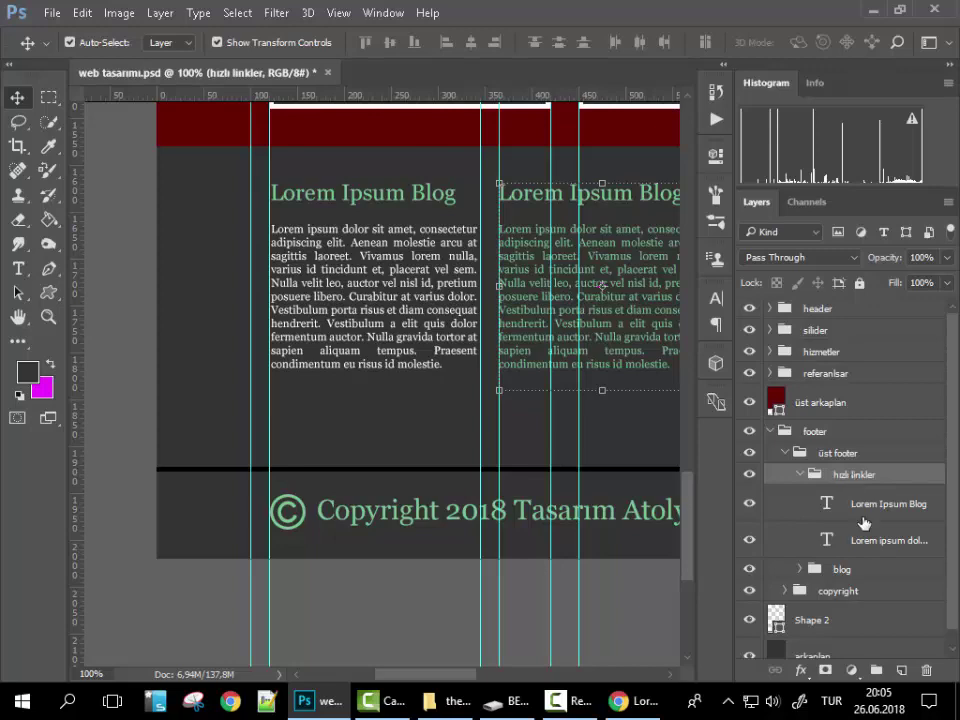
Generate a 10-item Lorem Ipsum list on Lipsum.com.
click(618, 708)
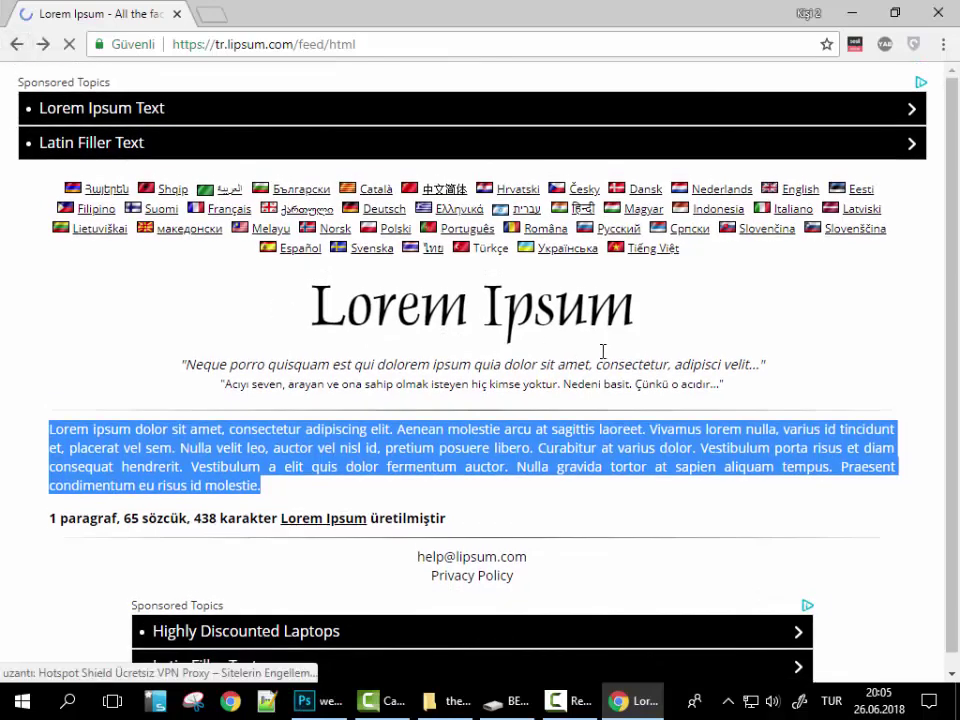
key(alt+Left)
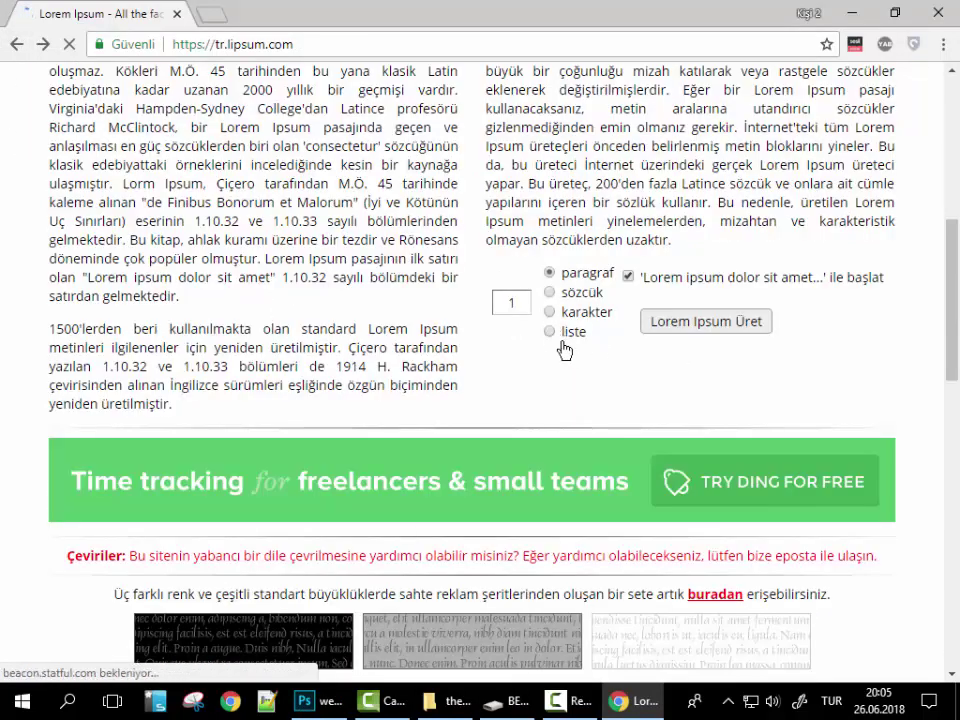
click(551, 332)
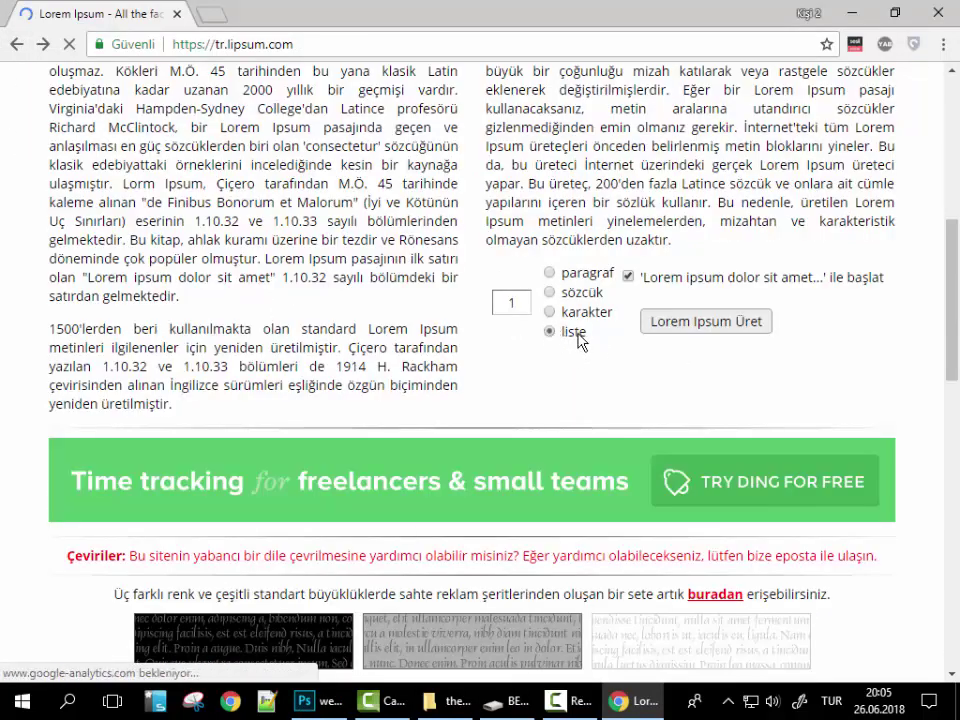
double_click(519, 306)
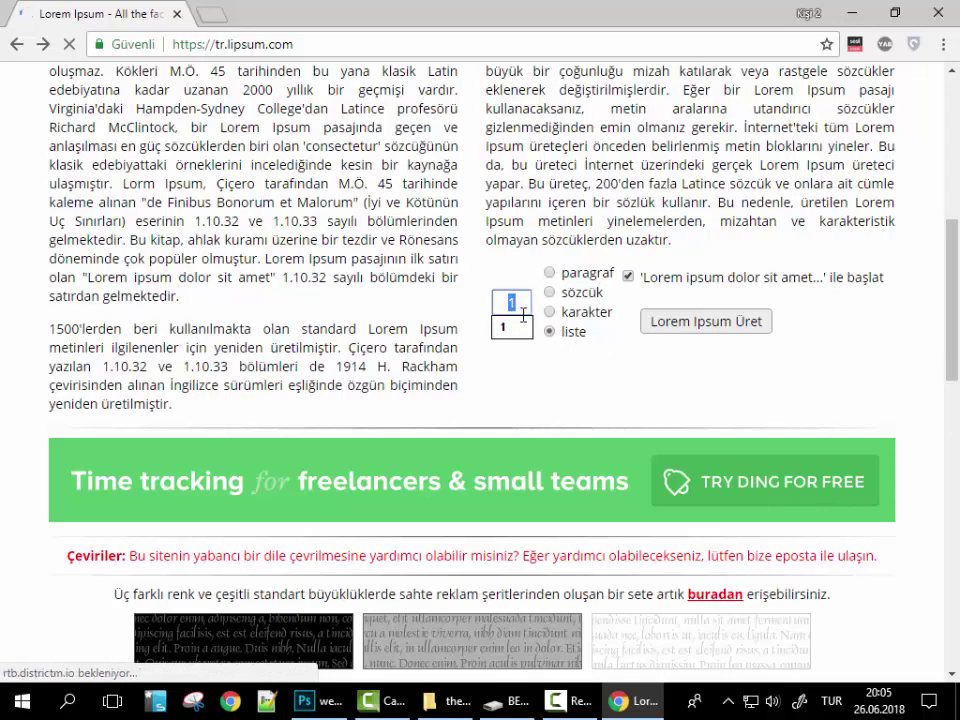
text(10)
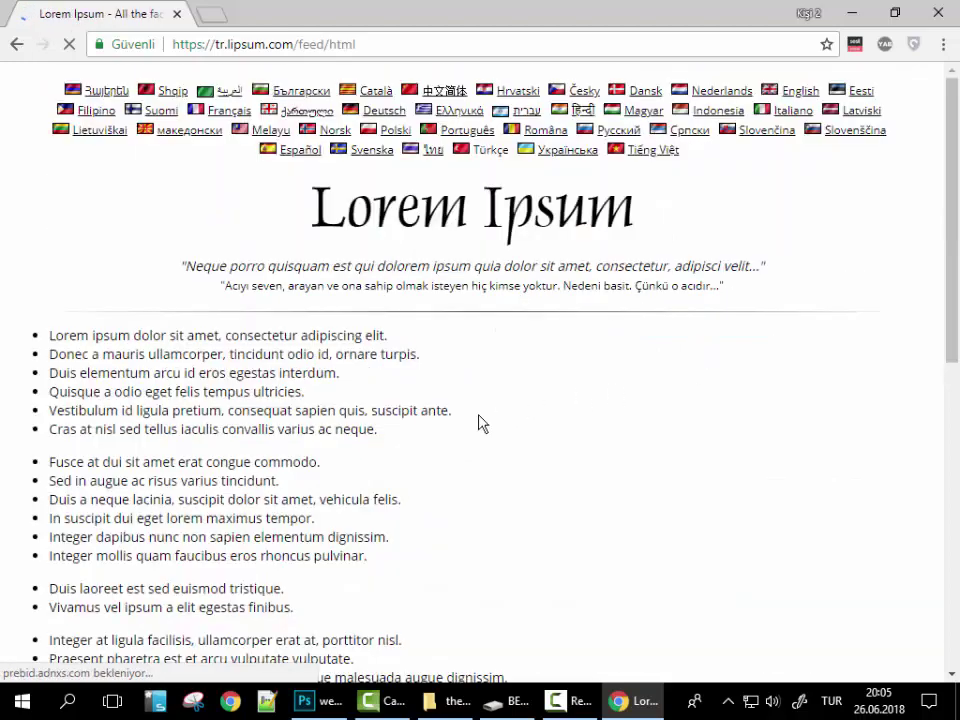
Copy the list line 'Quisque a odio eget felis tempus ultricies.' and return to Photoshop.
scroll(240, 439, down, 3)
scroll(164, 400, up, 2)
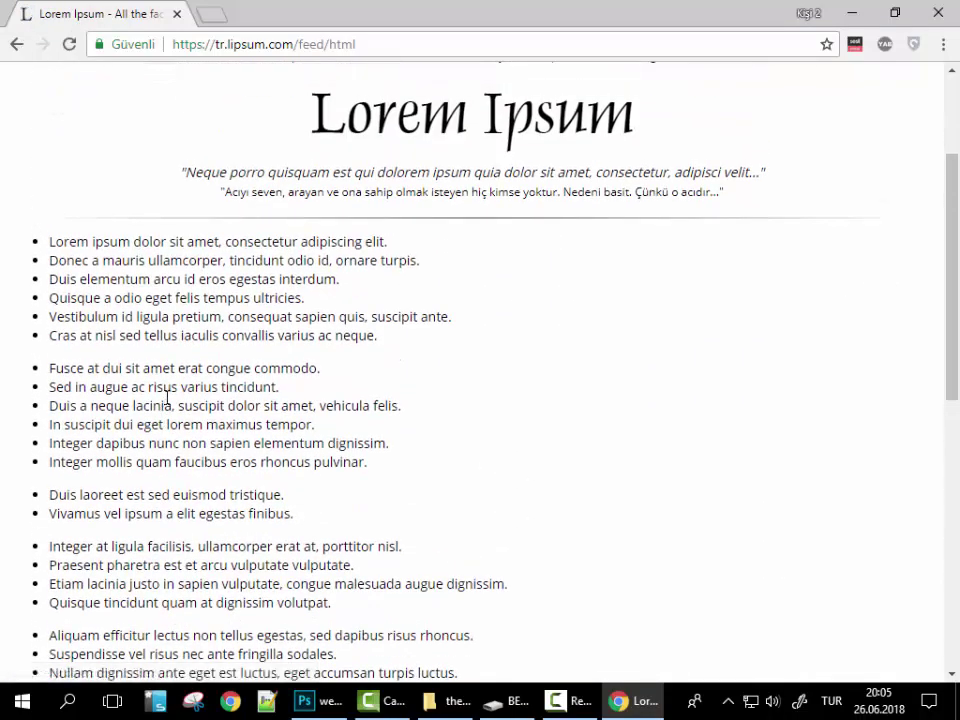
scroll(407, 437, down, 1)
scroll(574, 459, down, 4)
scroll(574, 459, down, 2)
scroll(569, 458, up, 5)
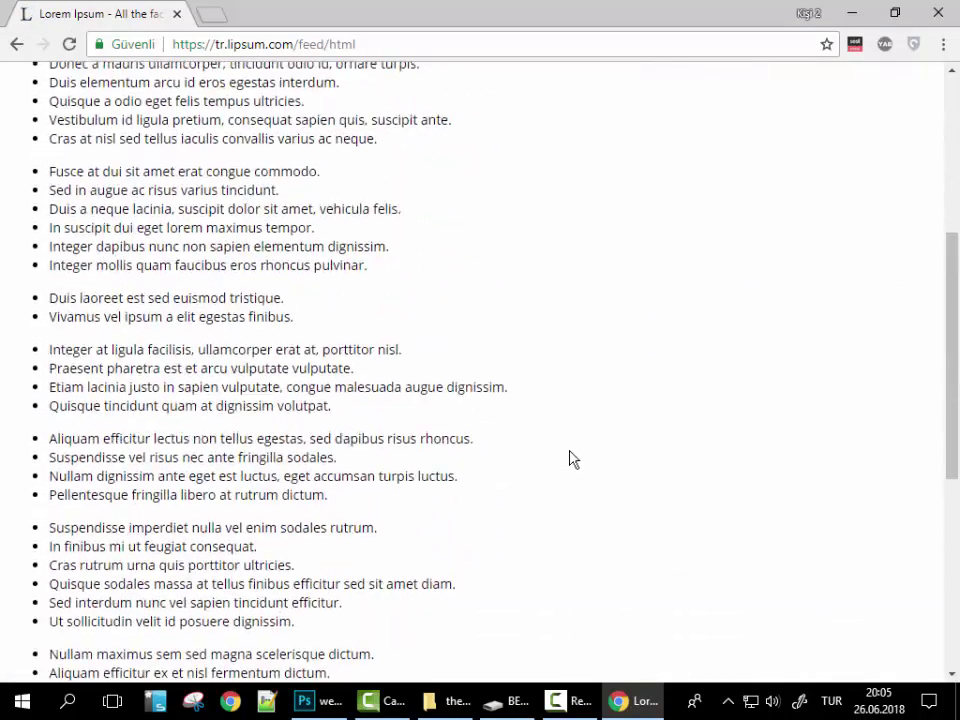
scroll(540, 440, up, 3)
scroll(505, 425, down, 2)
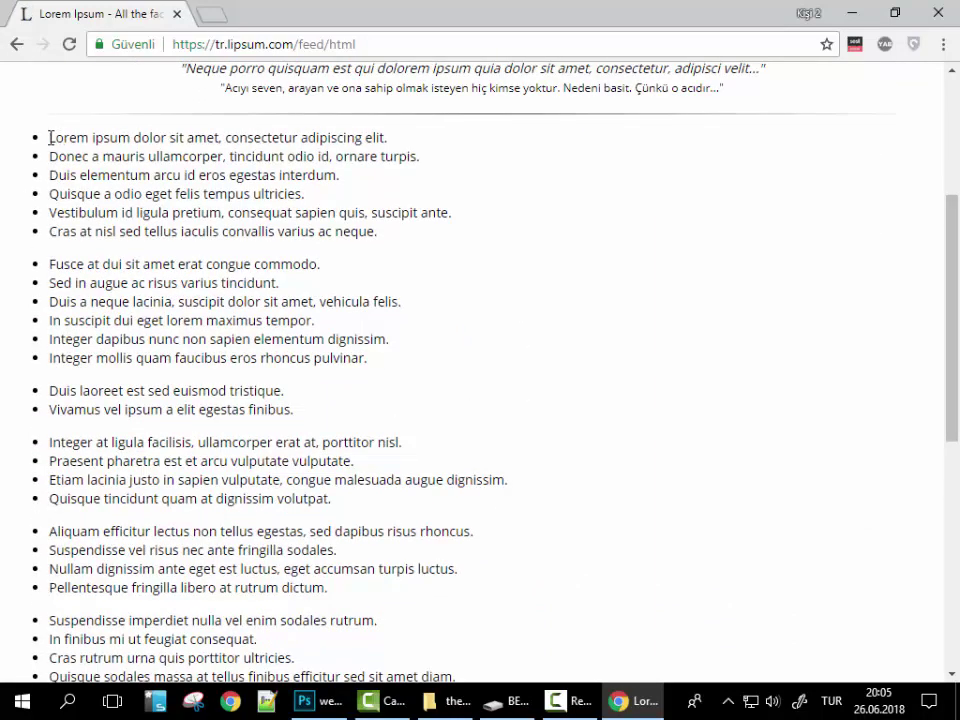
mouse_move(50, 138)
mouse_down()
mouse_move(289, 212)
mouse_move(389, 219)
mouse_up()
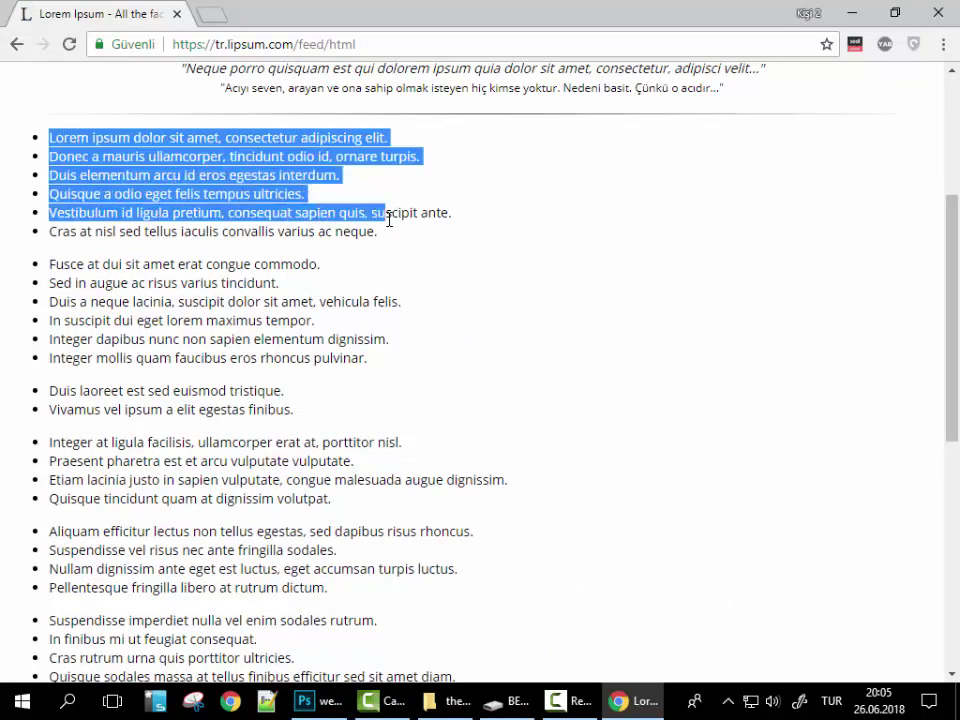
click(446, 361)
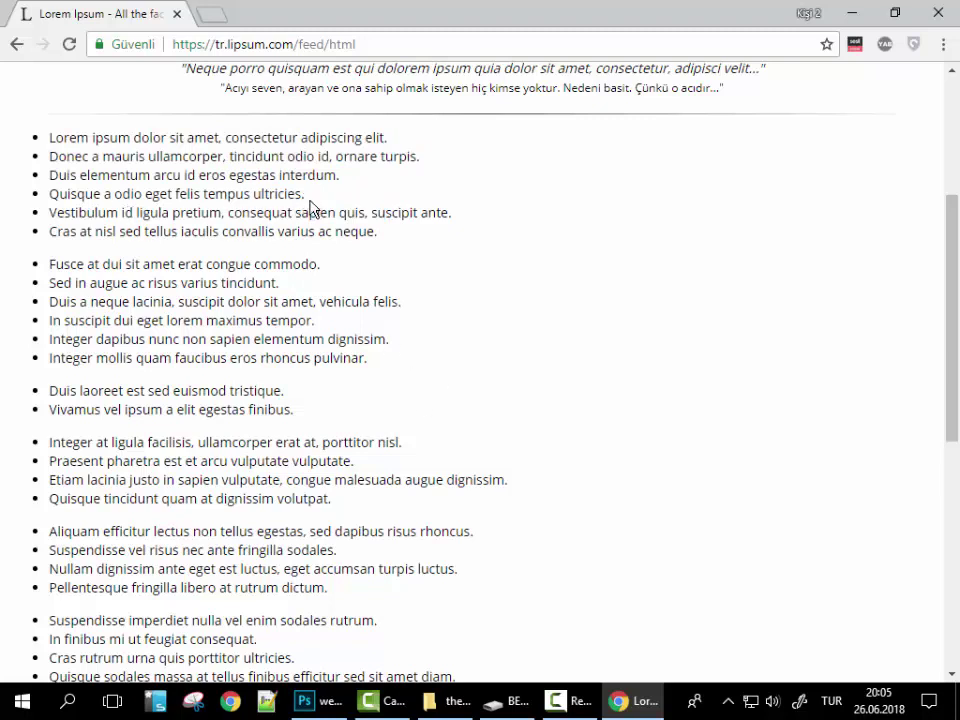
drag(305, 194, 52, 198)
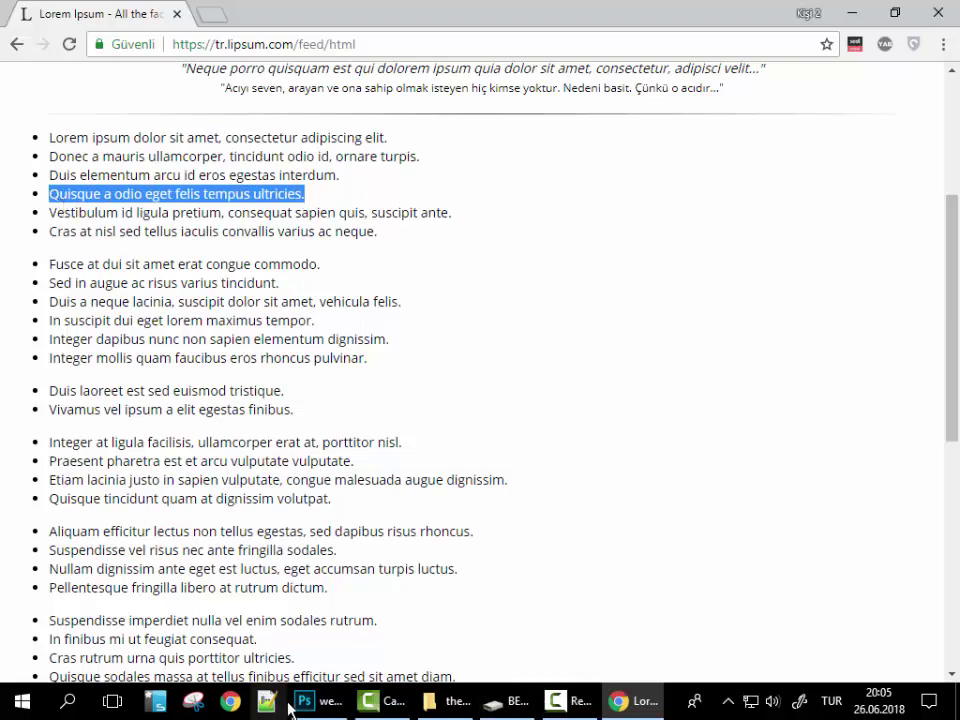
click(320, 701)
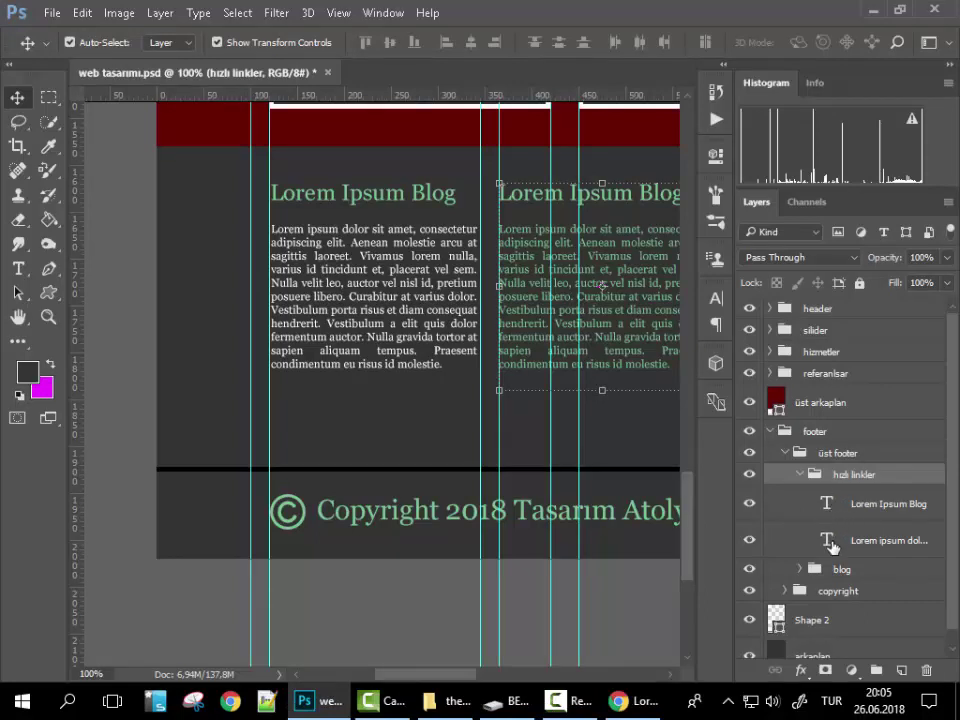
Retype the second column's 'Lorem Ipsum Blog' heading as 'Hızlı Linkler'.
double_click(828, 505)
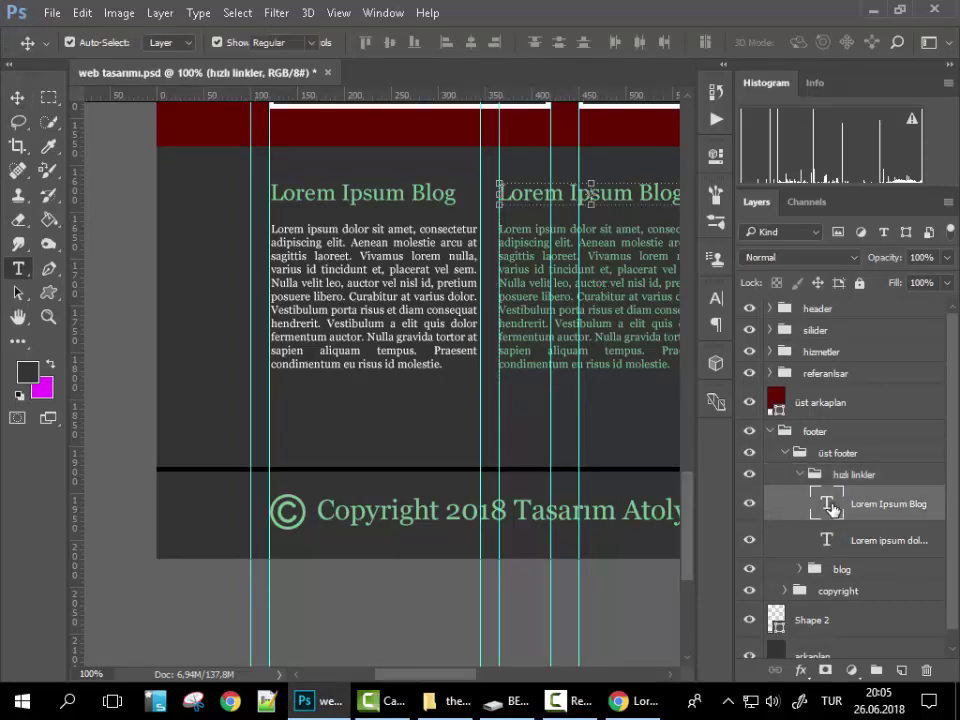
text(H)
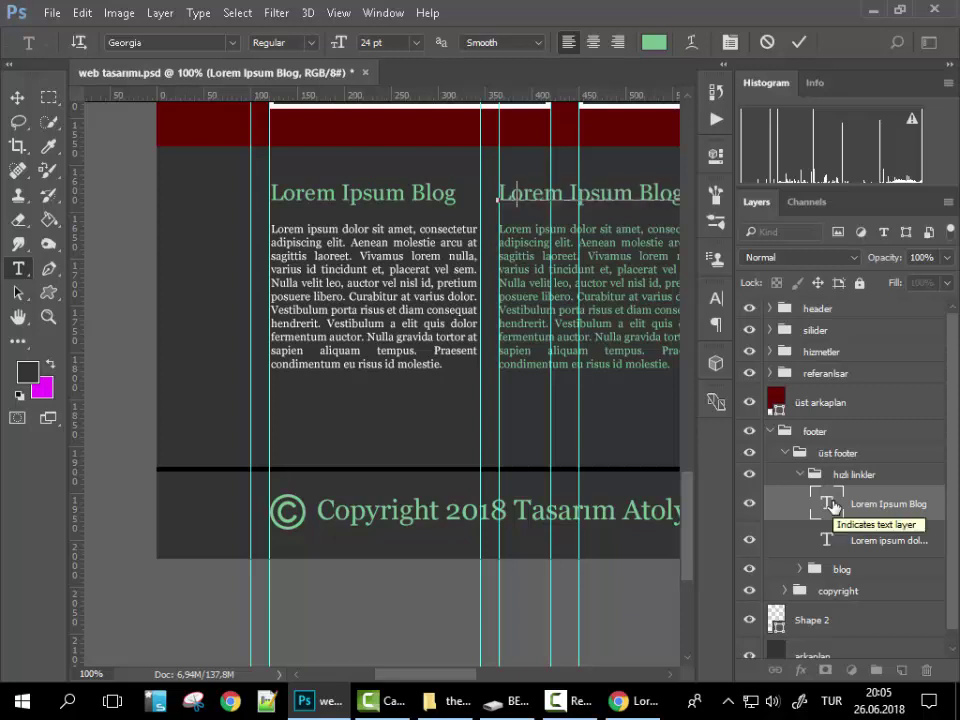
text(ızlı Li)
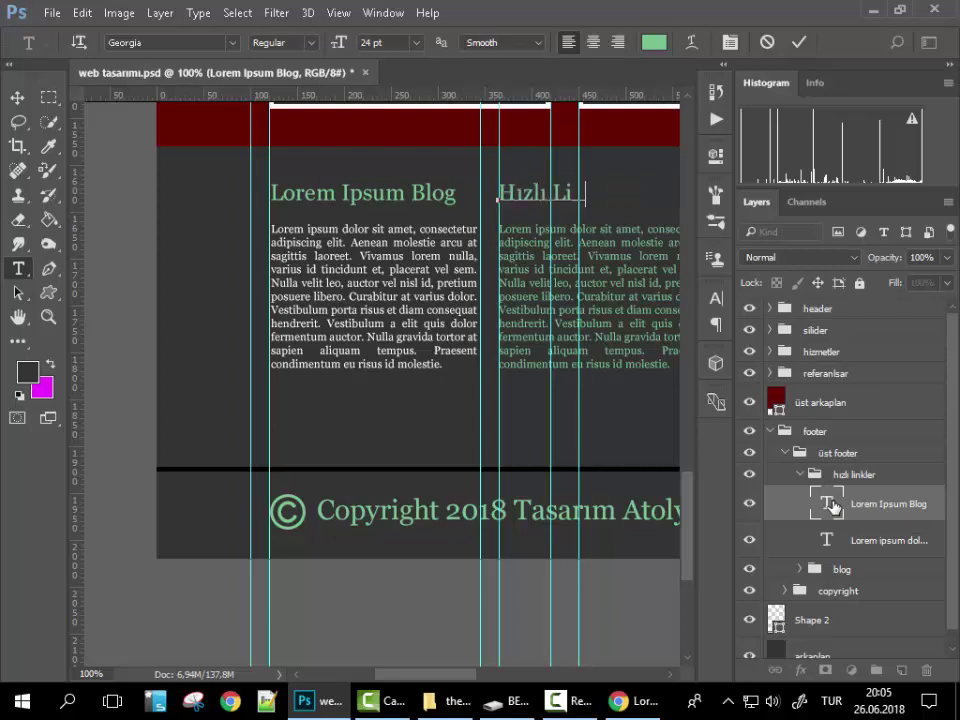
text(nkler)
click(822, 544)
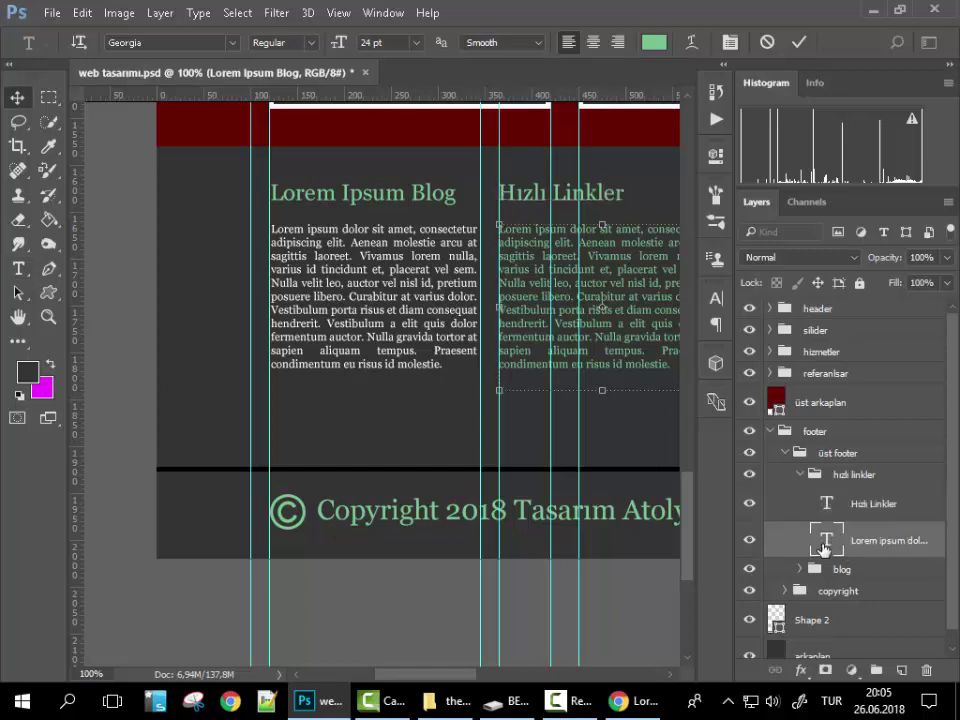
Replace the column's paragraph with the copied Quisque line, discarding a trial pasted list block.
key(v)
double_click(828, 540)
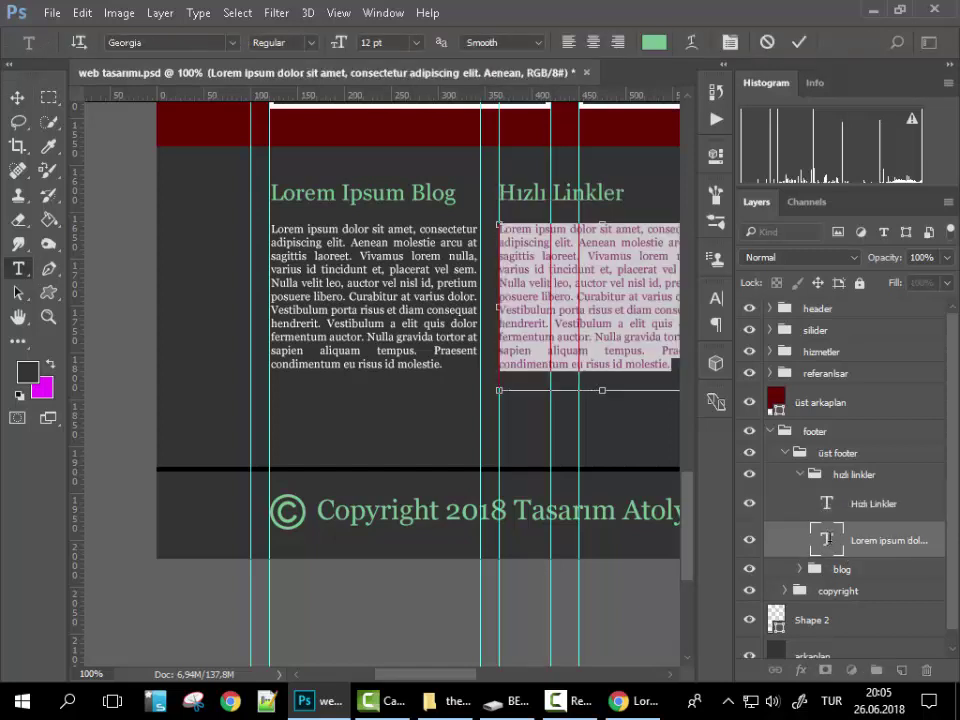
key(ctrl+v)
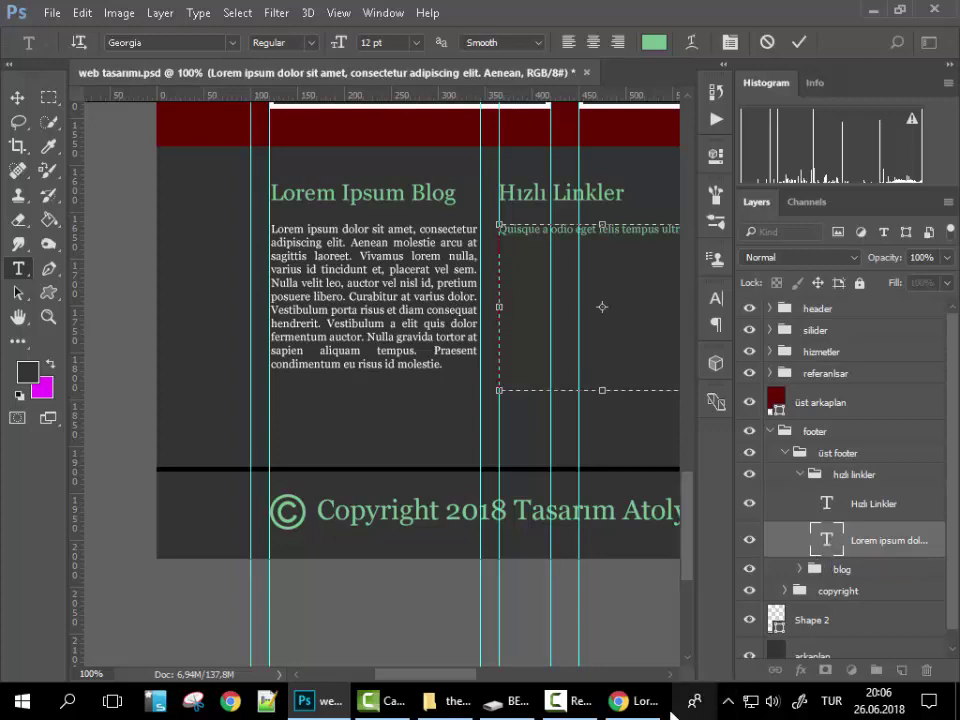
click(625, 700)
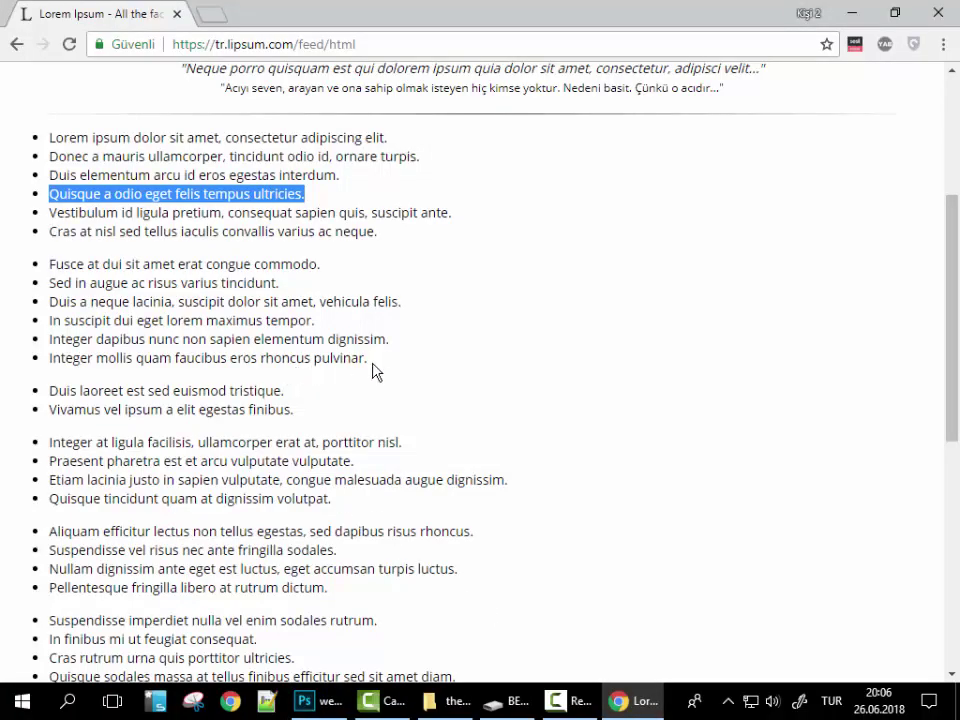
mouse_move(377, 369)
mouse_down()
mouse_move(72, 335)
mouse_move(49, 274)
mouse_up()
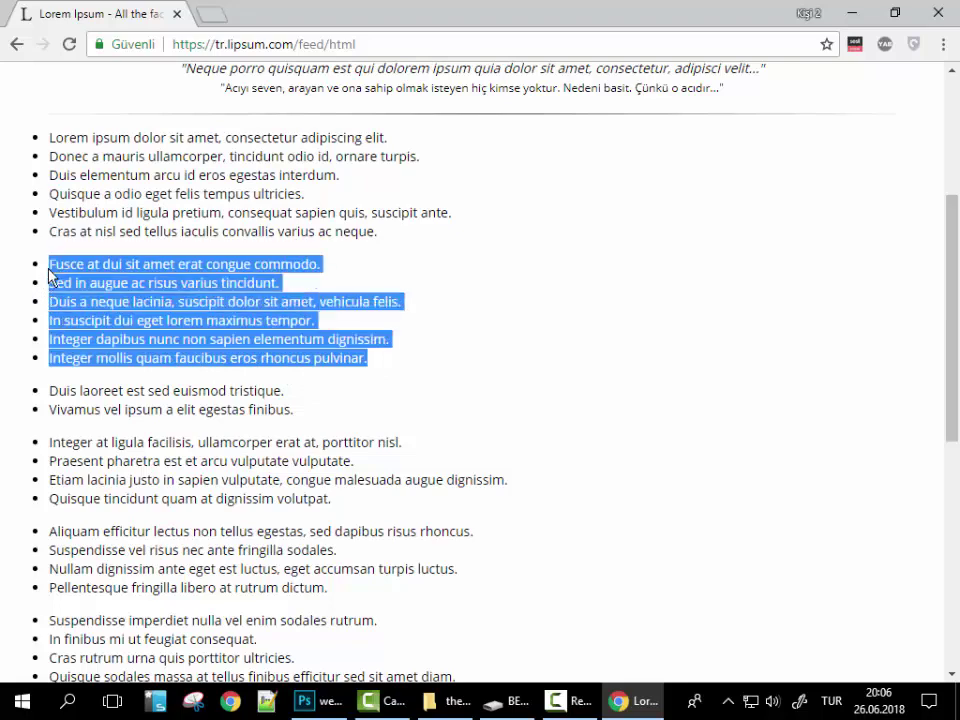
click(318, 700)
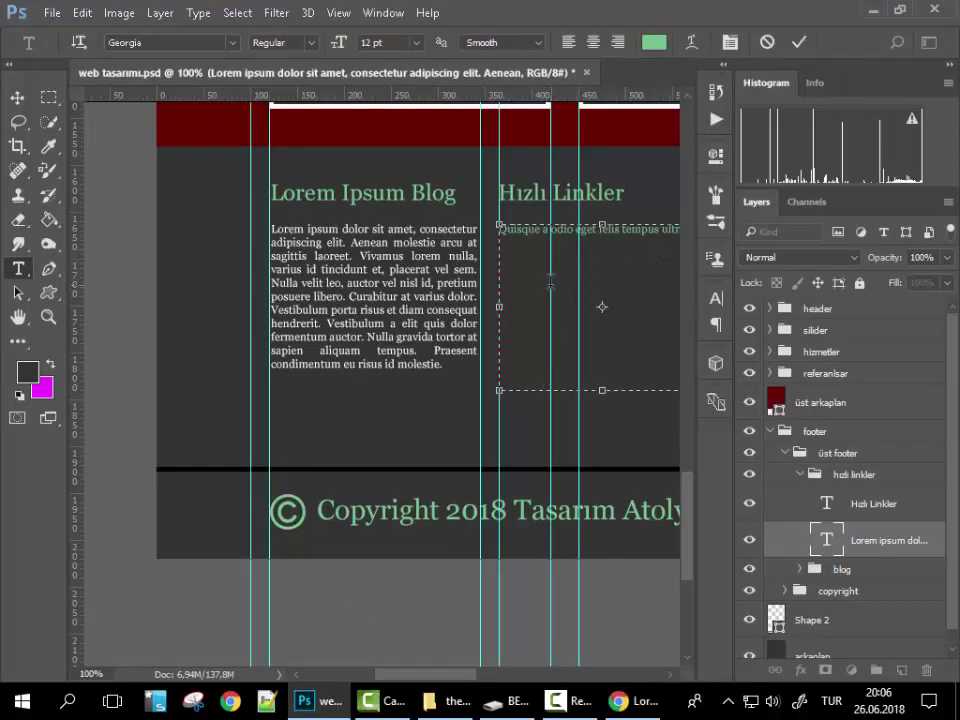
key(ctrl+v)
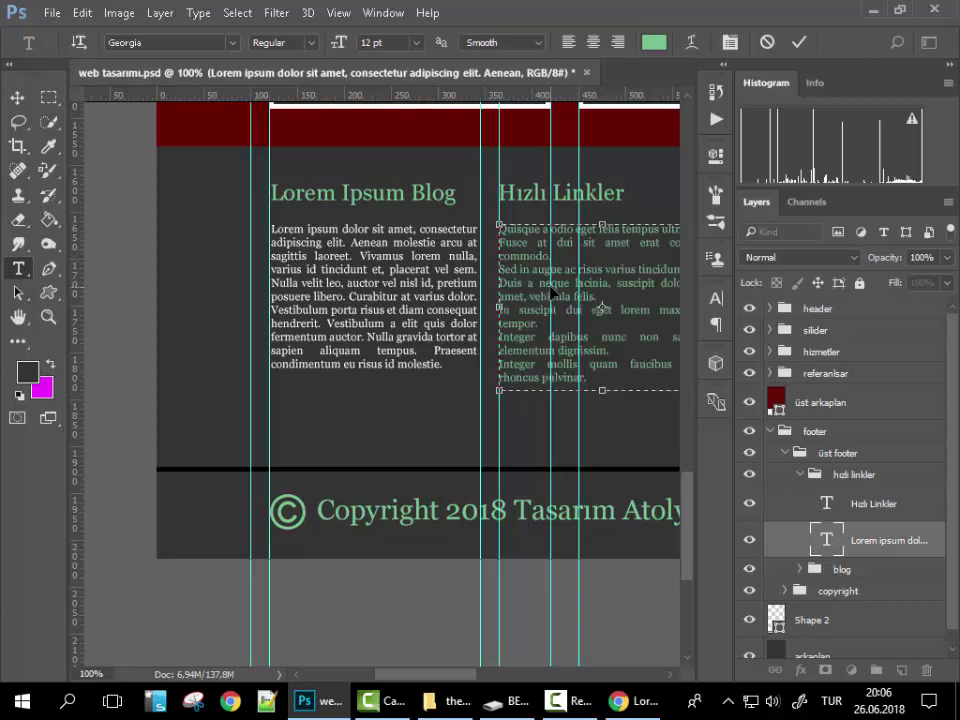
key(ctrl+z)
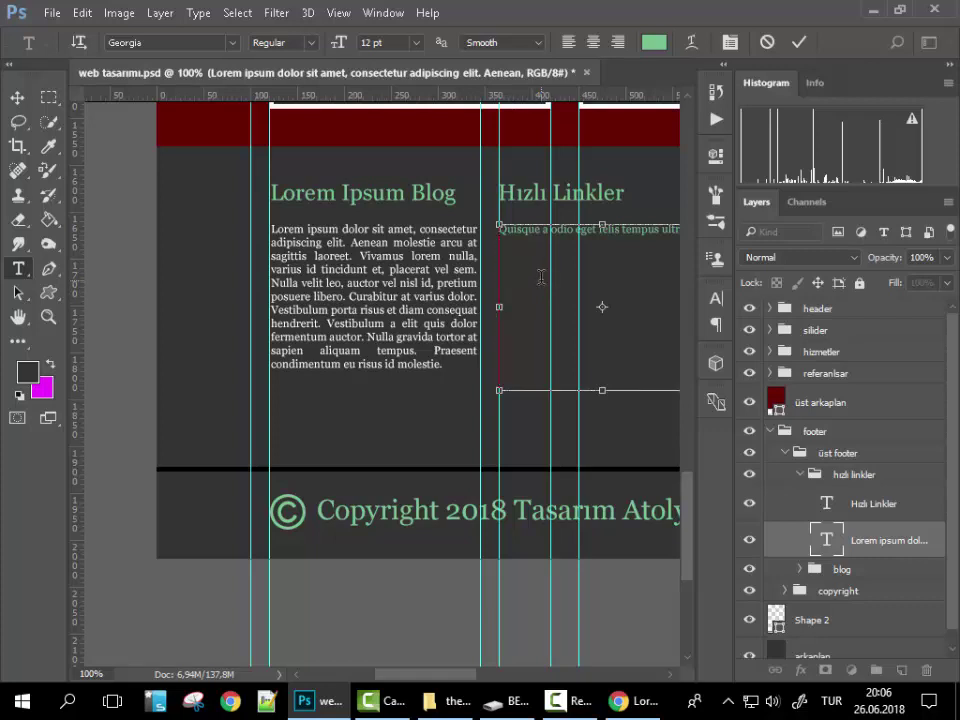
key(ctrl+v)
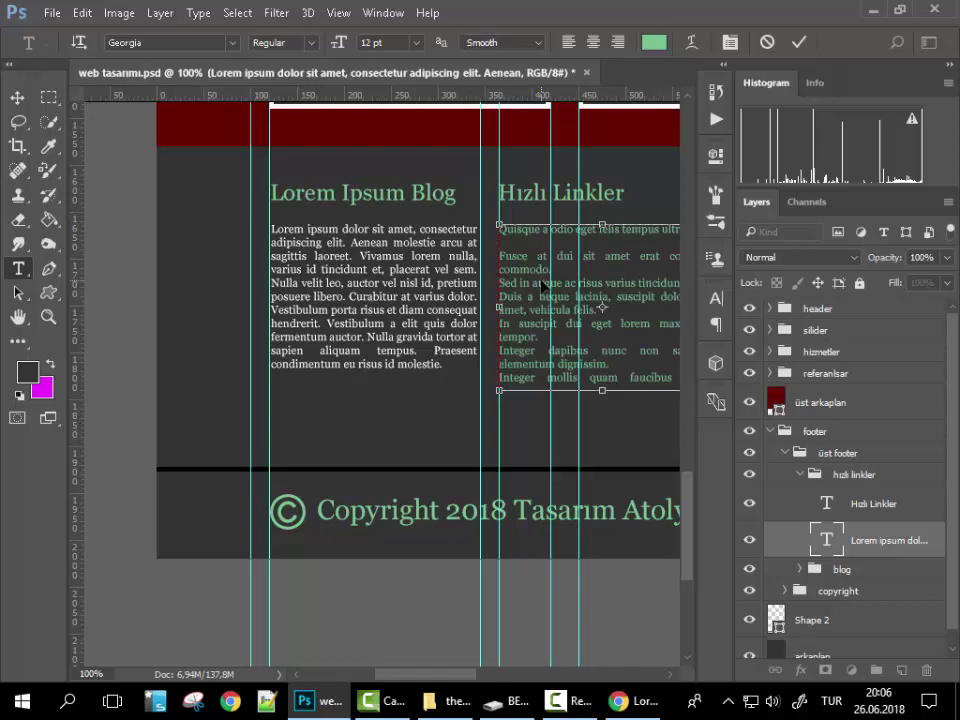
key(ctrl+z)
key(ctrl+a)
key(ctrl+c)
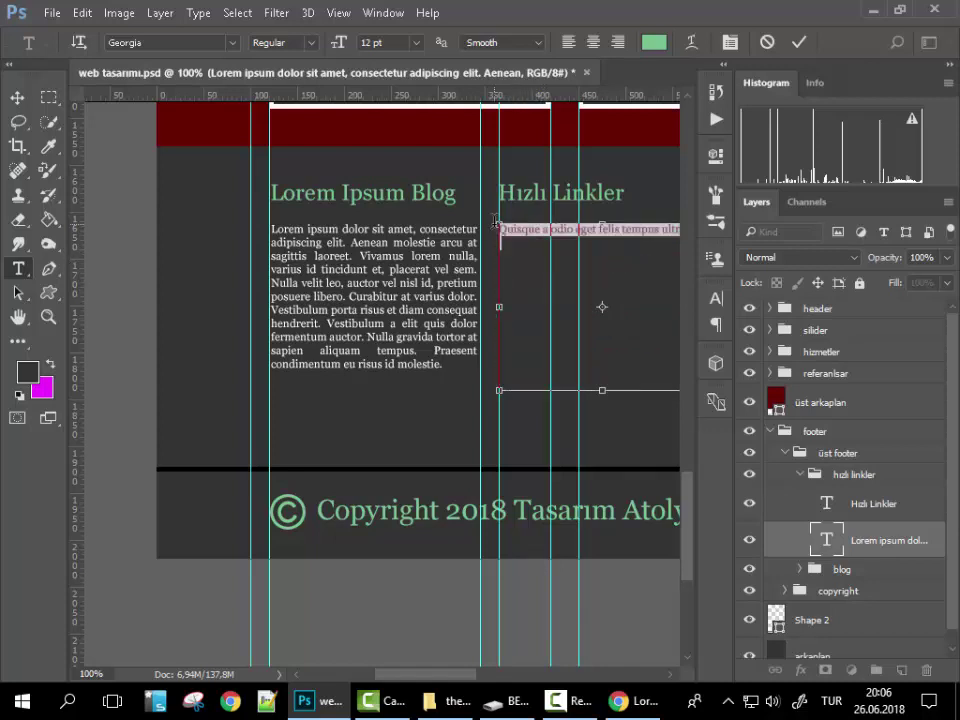
click(512, 260)
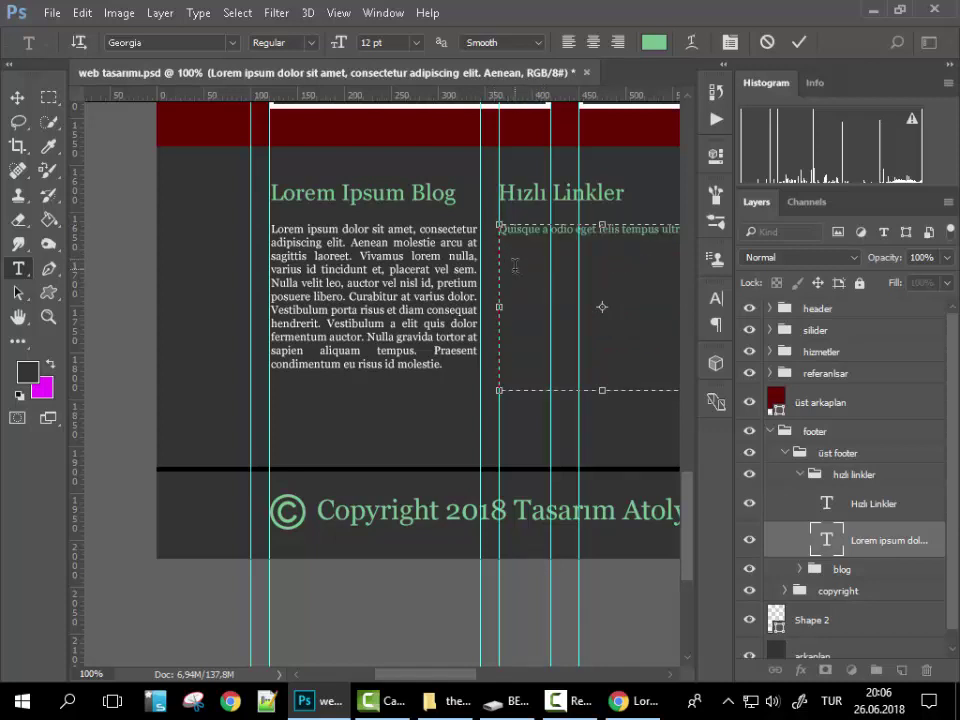
Paste the Quisque line onto six lines with no blank lines between them.
key(Return)
key(ctrl+v)
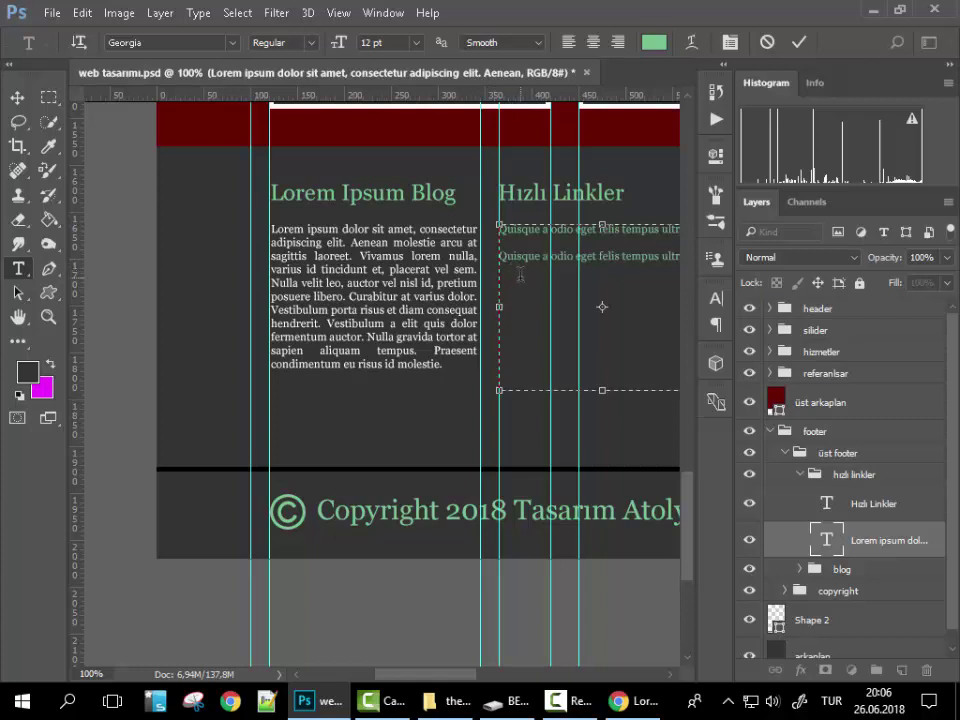
key(Return)
key(ctrl+v)
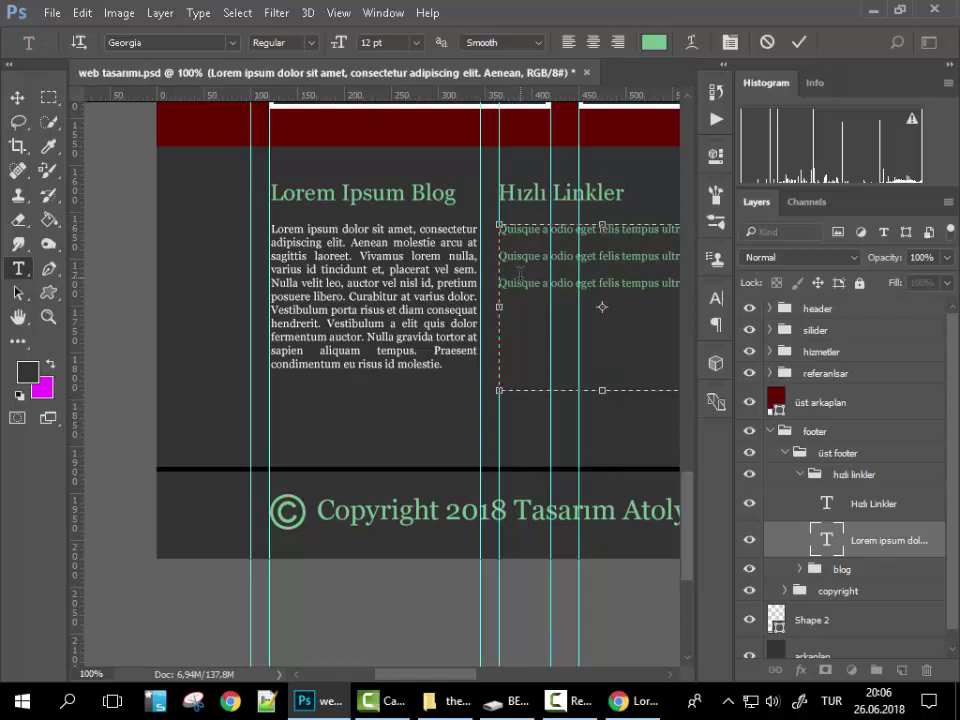
key(Return)
key(ctrl+v)
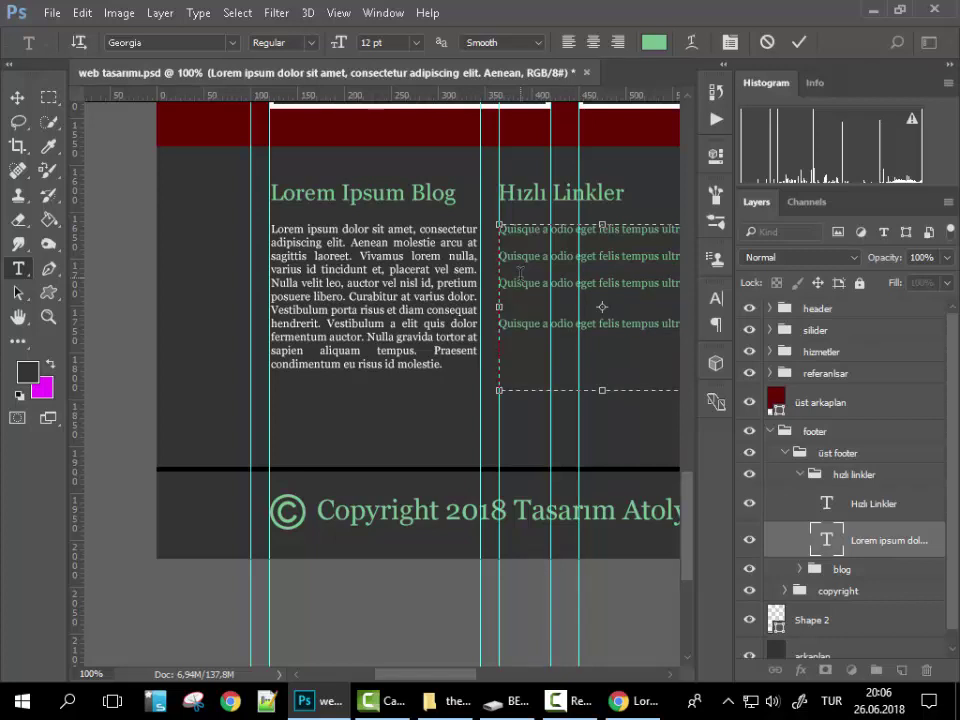
key(Return)
key(ctrl+v)
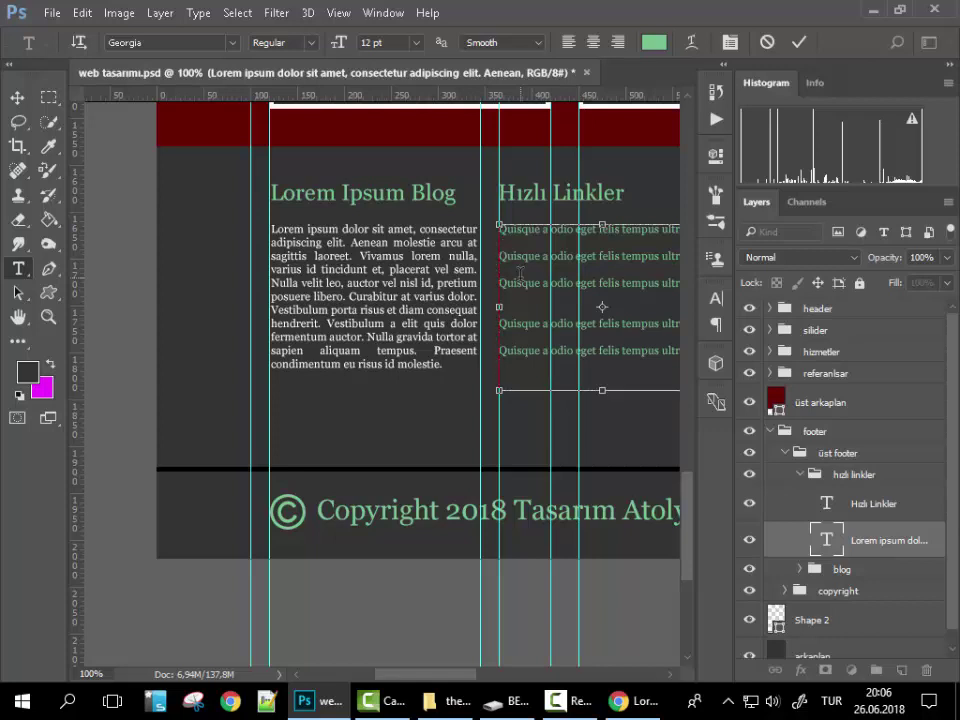
key(Return)
key(ctrl+v)
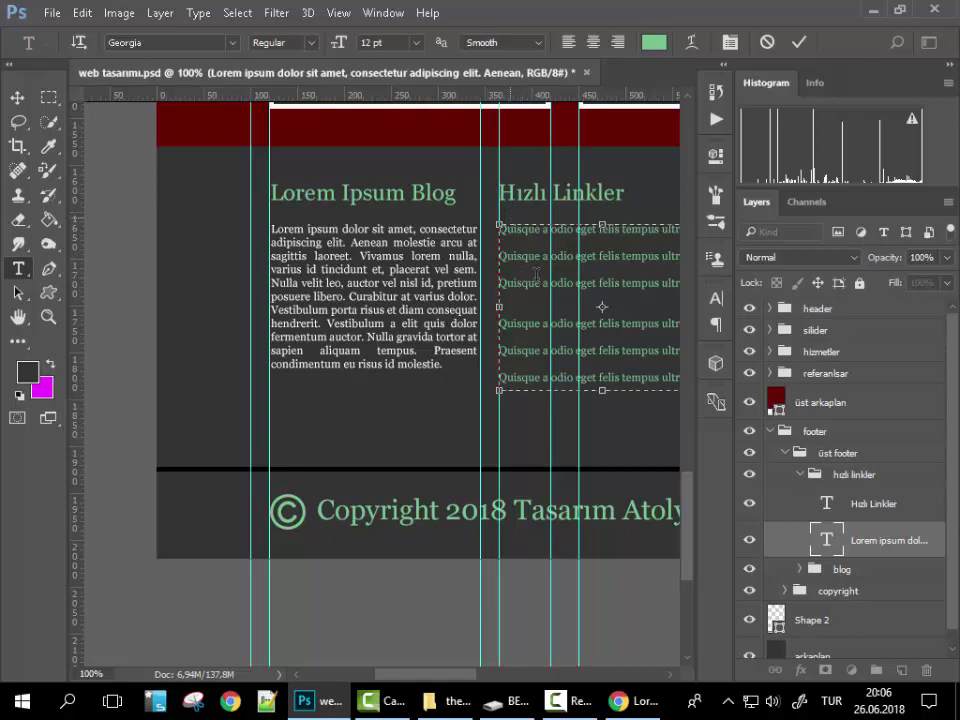
drag(435, 681, 470, 680)
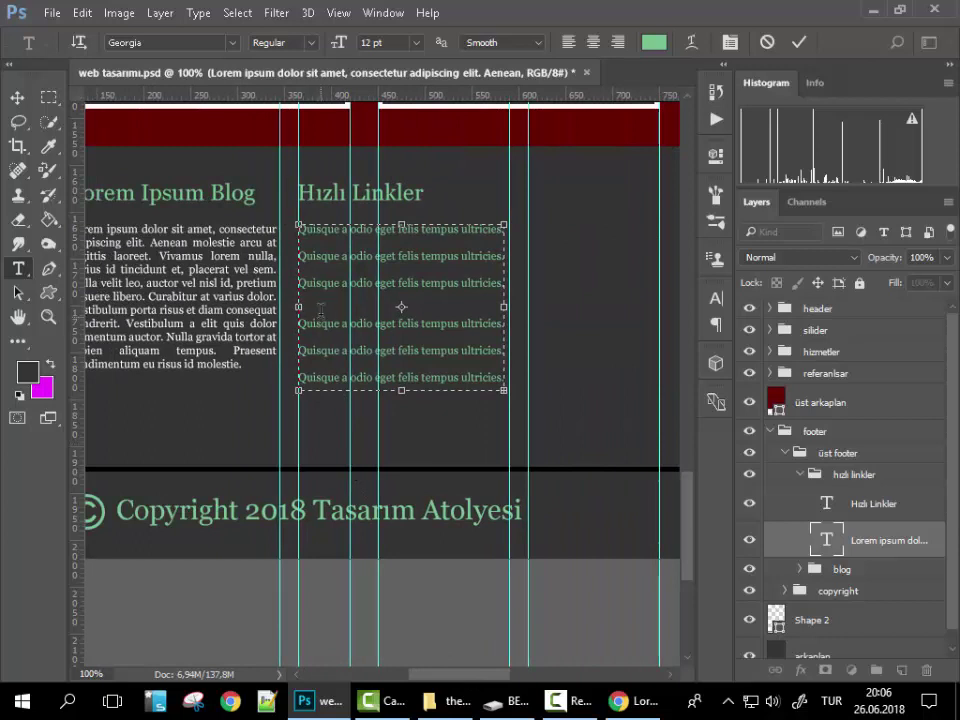
key(BackSpace)
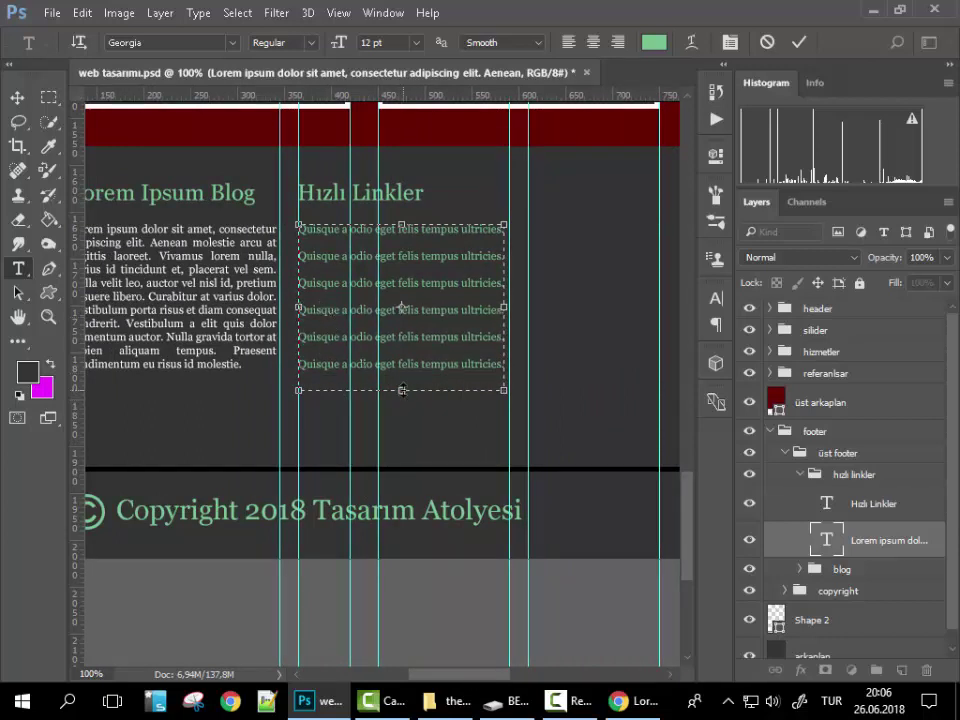
Colour all six link lines white (ffffff) and commit the text.
key(ctrl+a)
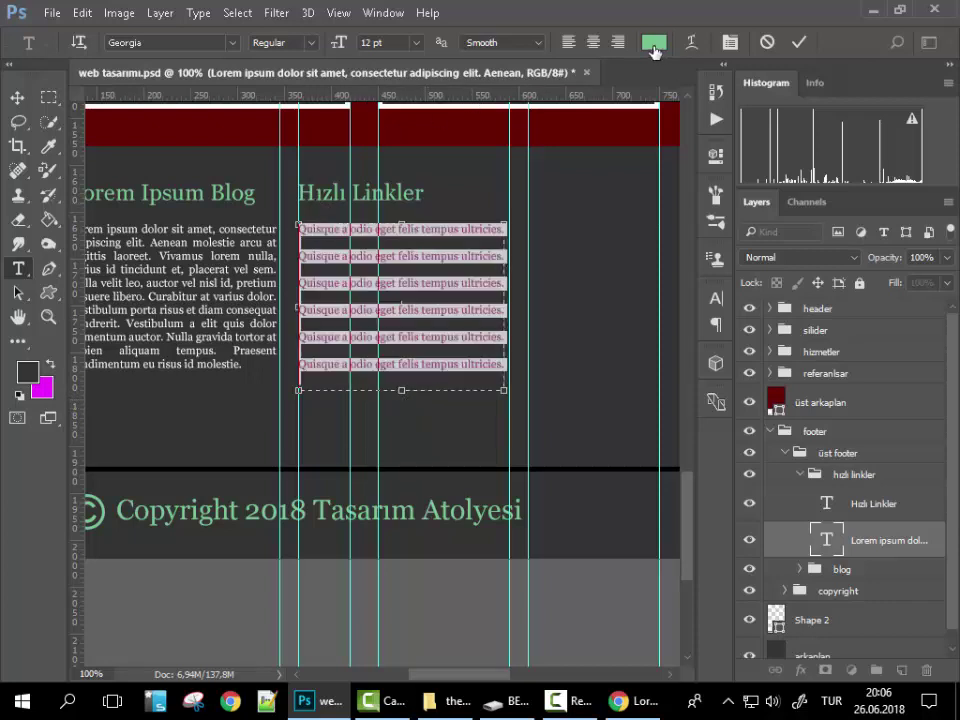
click(654, 50)
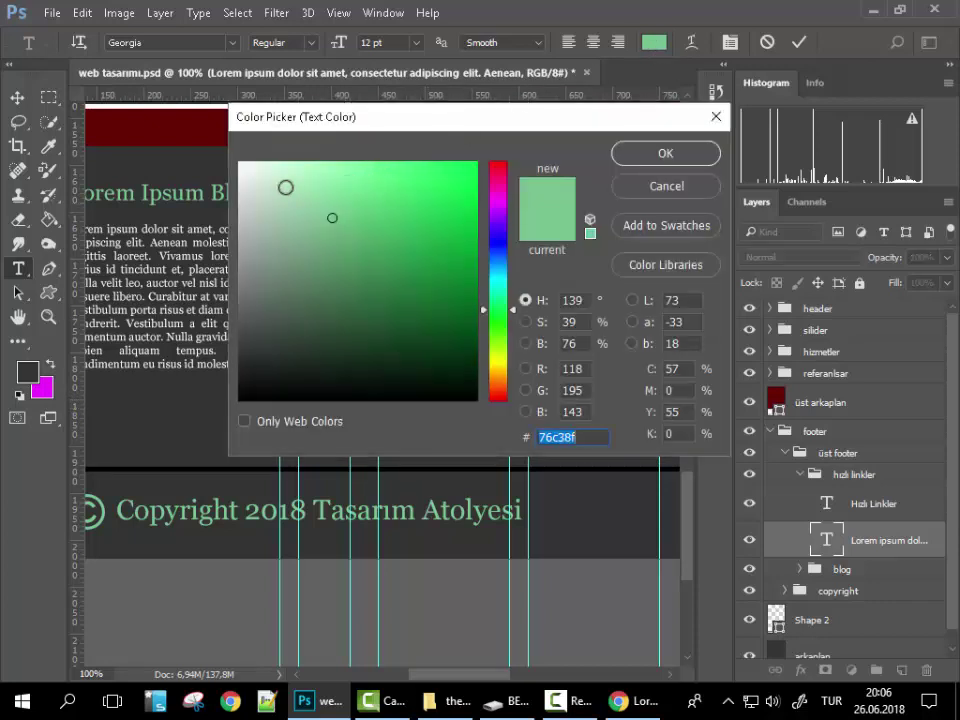
drag(283, 189, 240, 162)
click(665, 153)
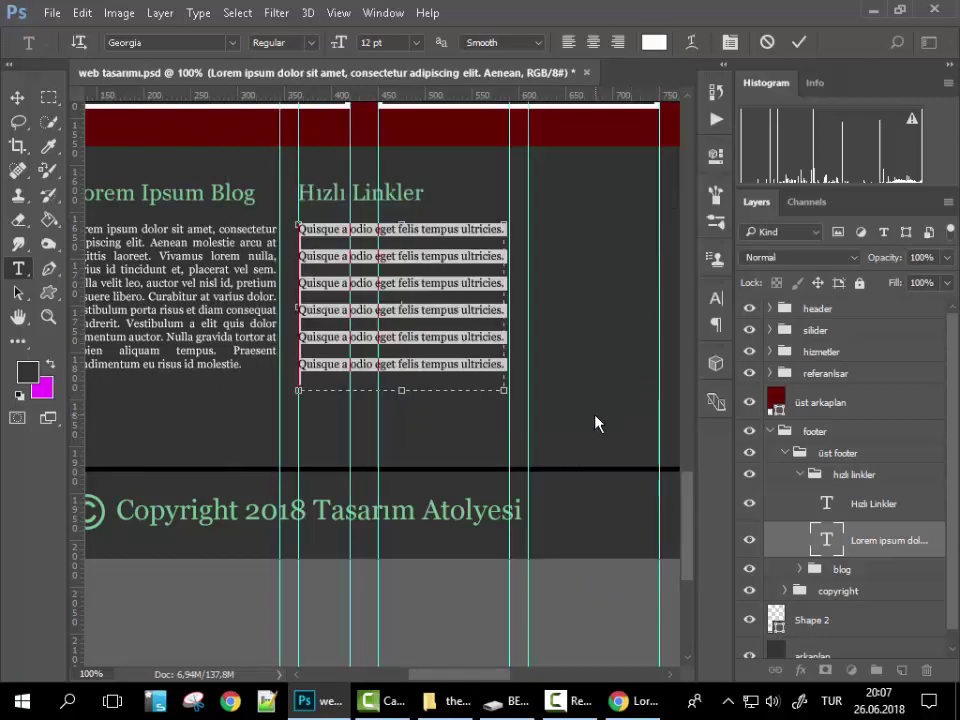
click(48, 97)
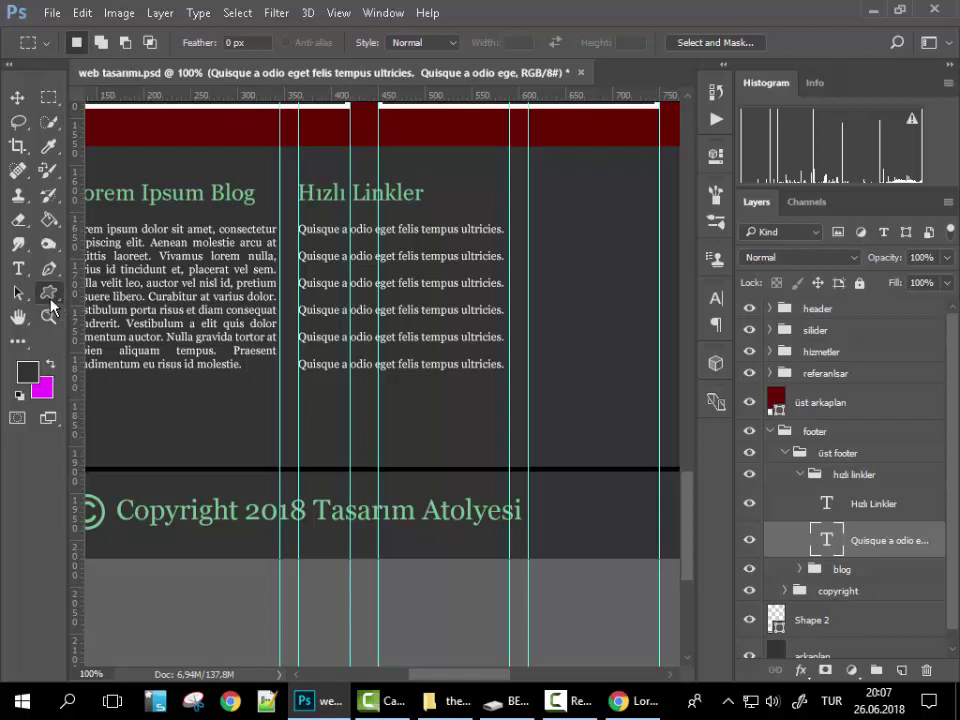
Draw a 225 px black line, 2 px tall, under the Hızlı Linkler heading.
drag(48, 292, 115, 370)
click(115, 365)
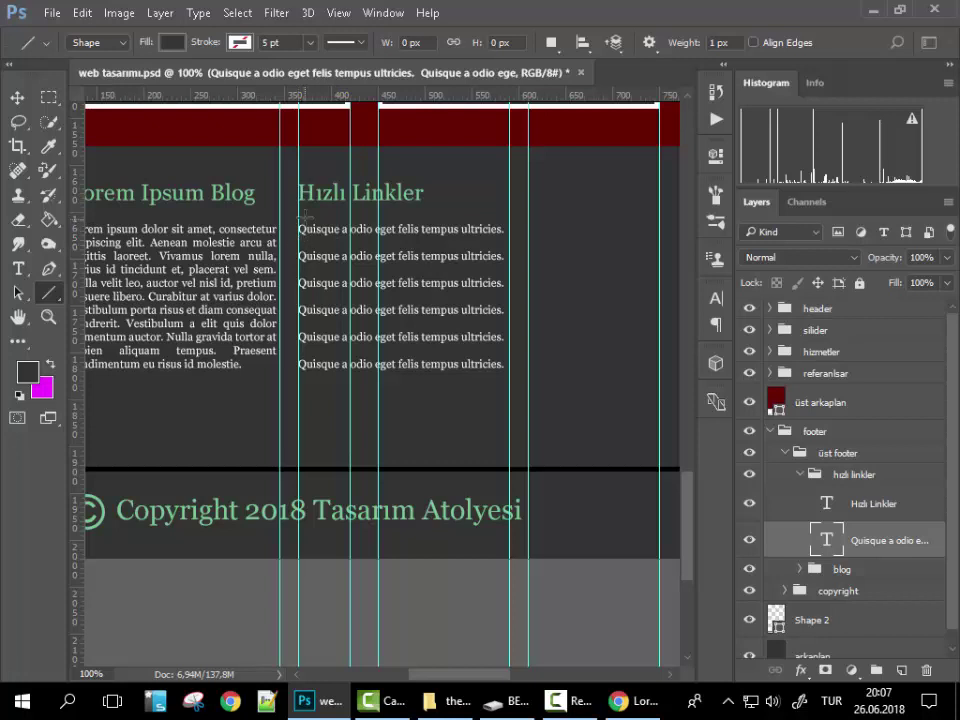
drag(298, 213, 510, 212)
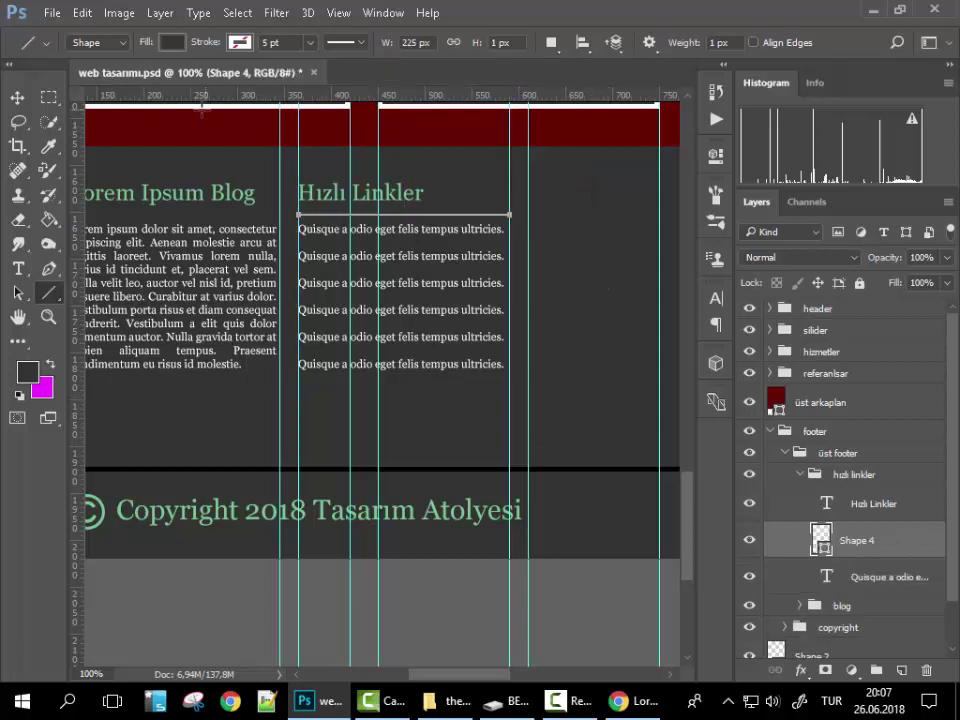
click(170, 42)
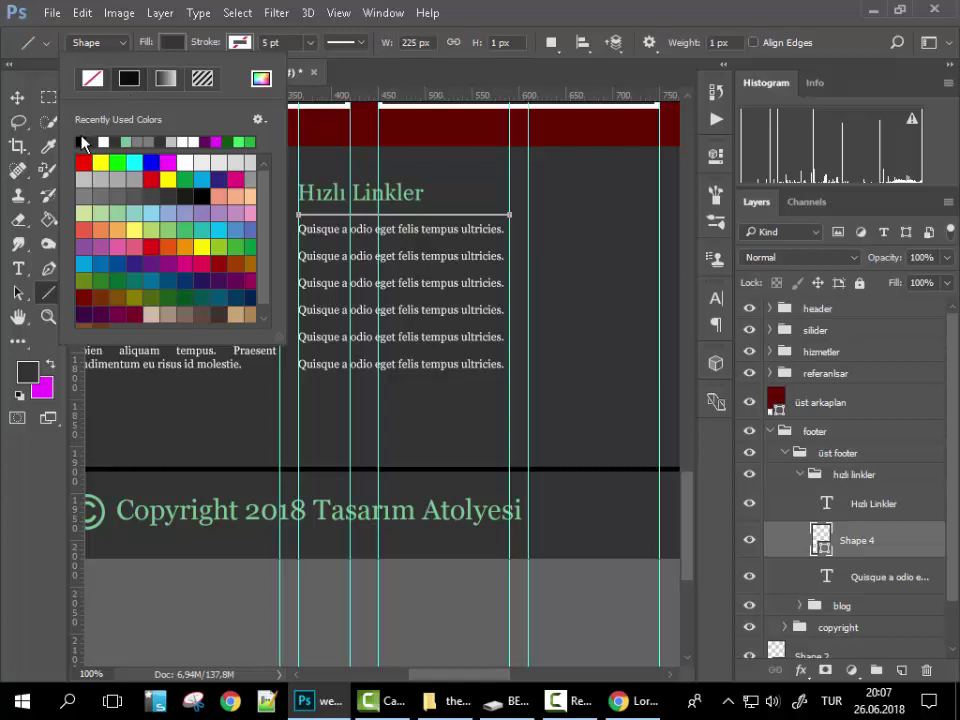
click(80, 141)
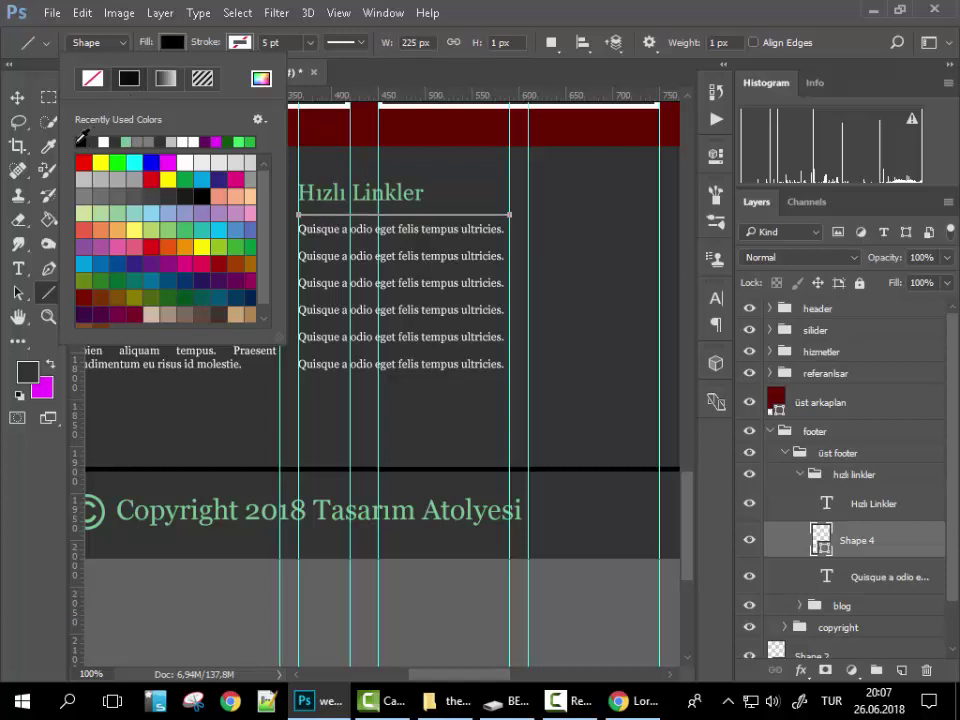
click(497, 43)
text(3)
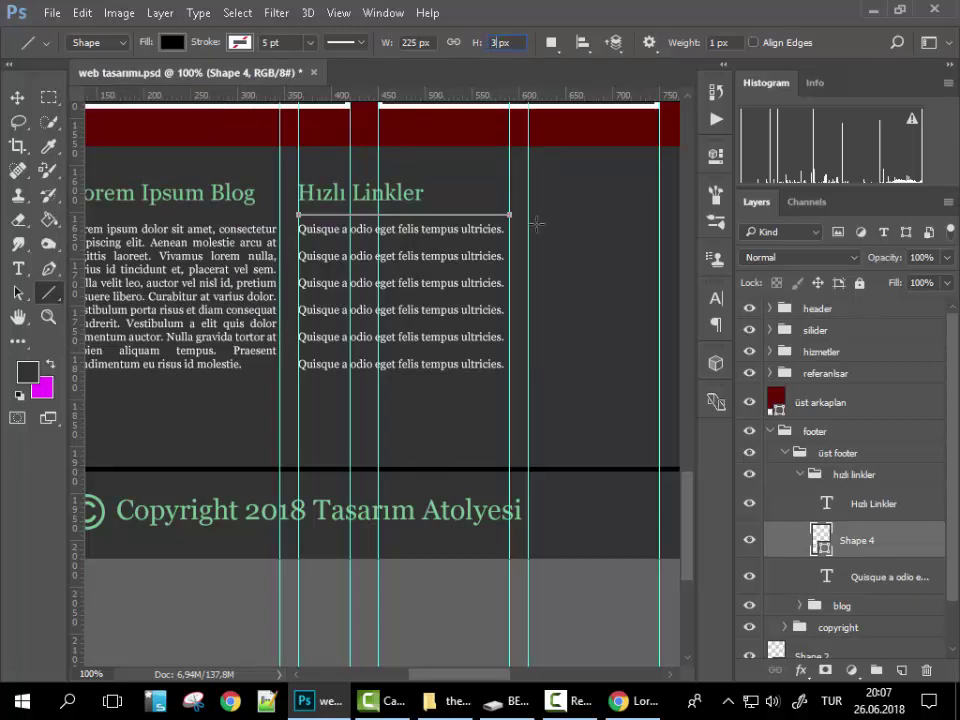
key(Return)
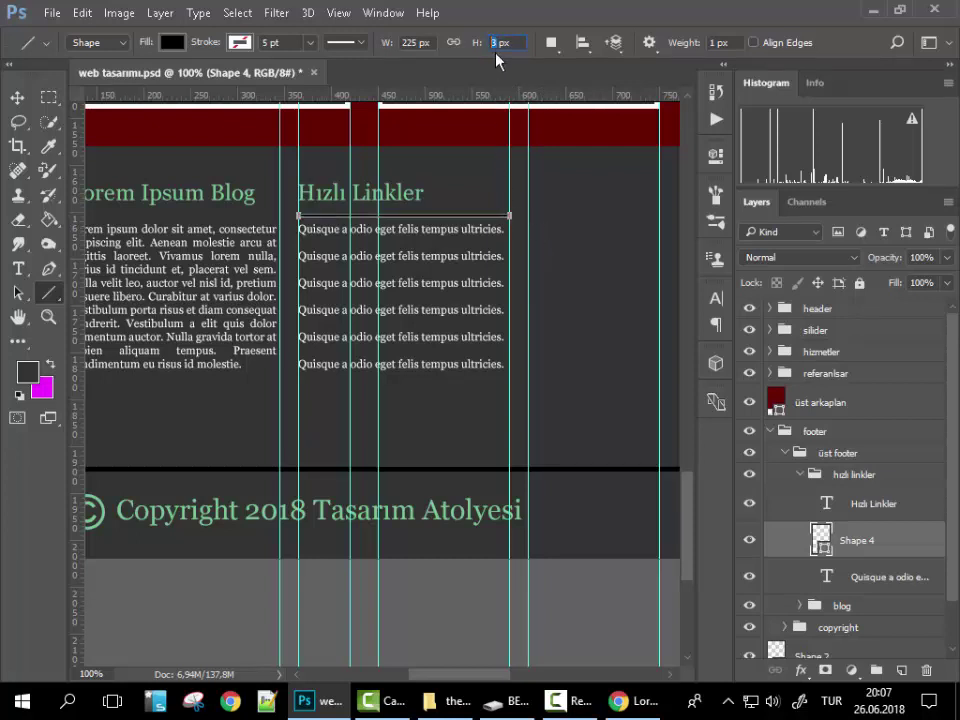
text(2)
key(Return)
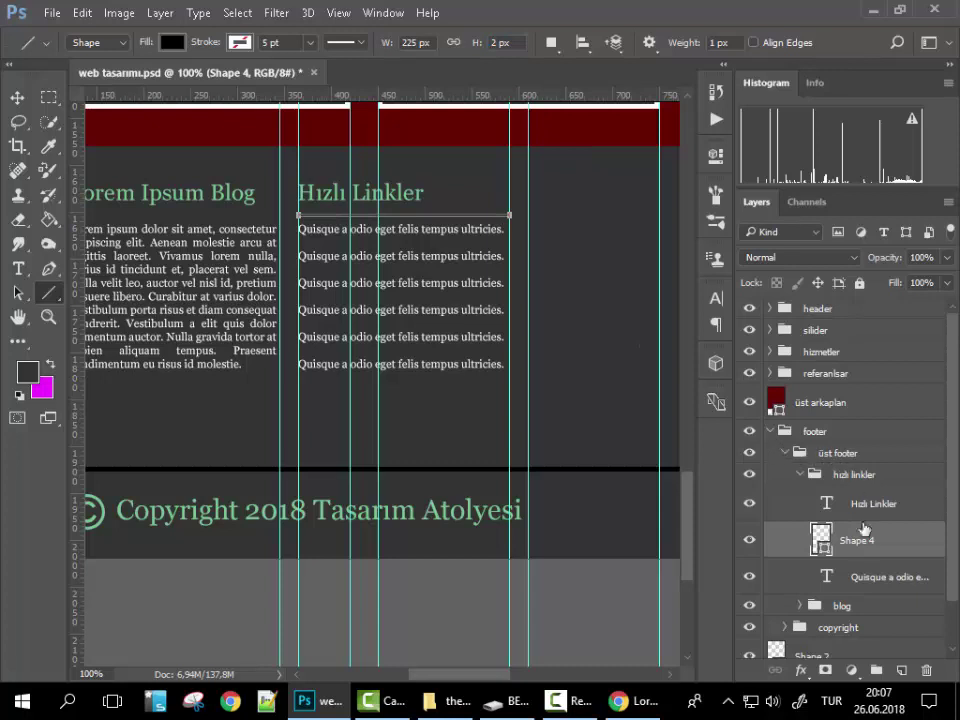
Duplicate the divider line and nudge copies under the first and second links.
click(877, 574)
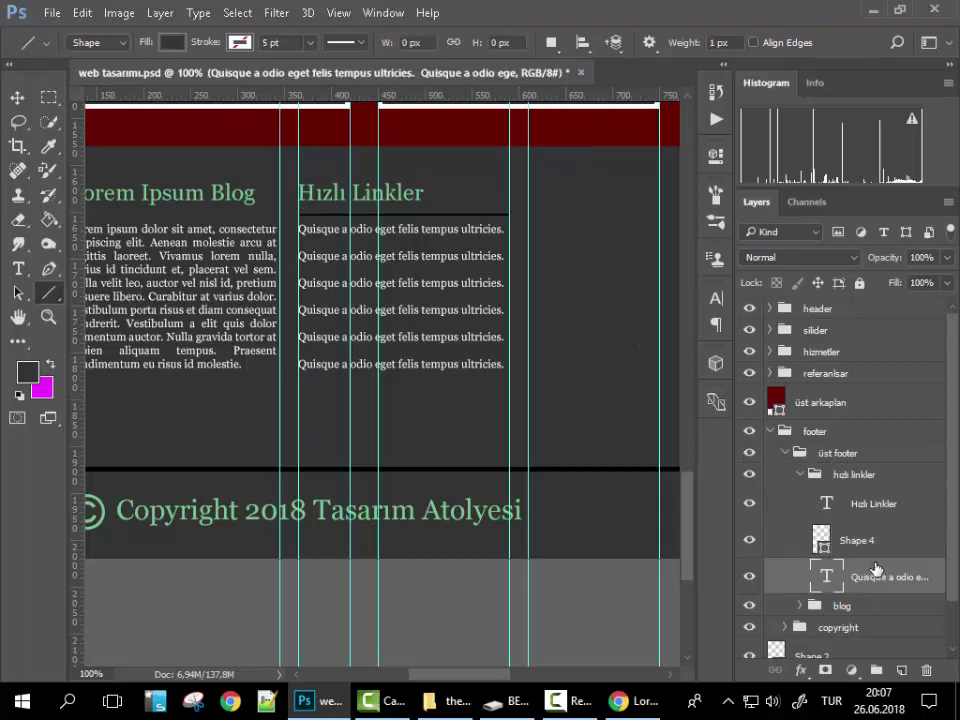
click(868, 540)
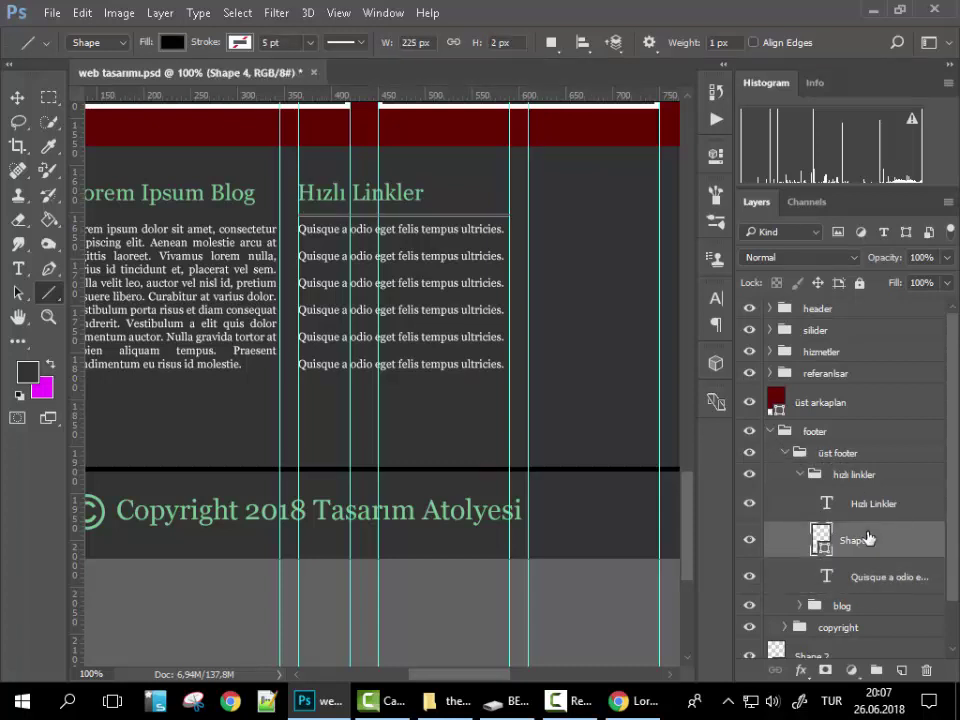
key(ctrl+j)
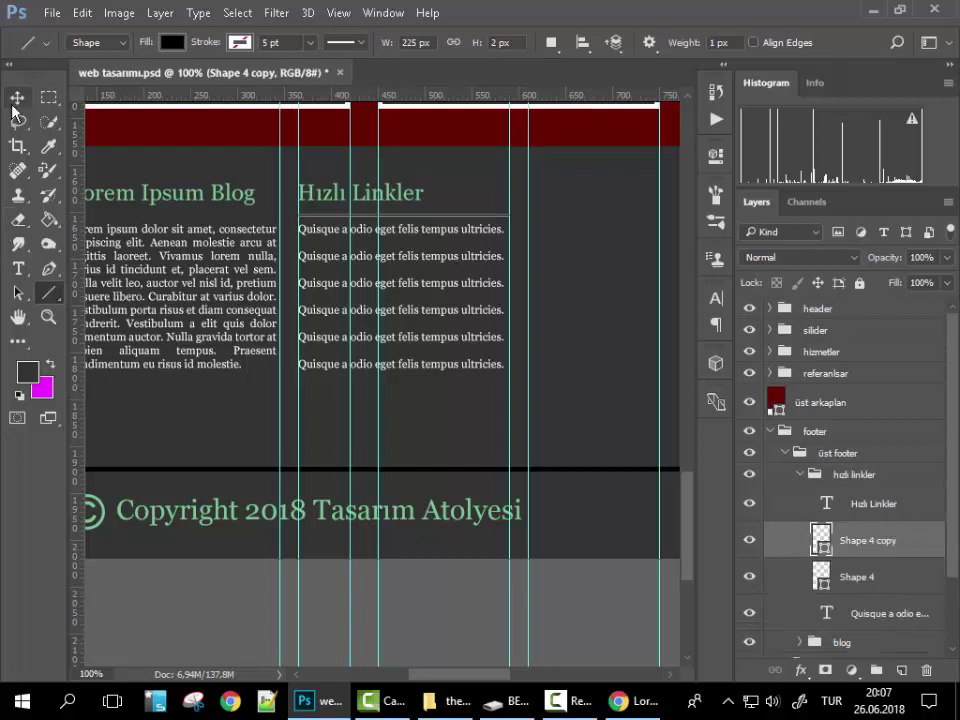
click(18, 99)
key(Down)
key(Down)
key(Down)
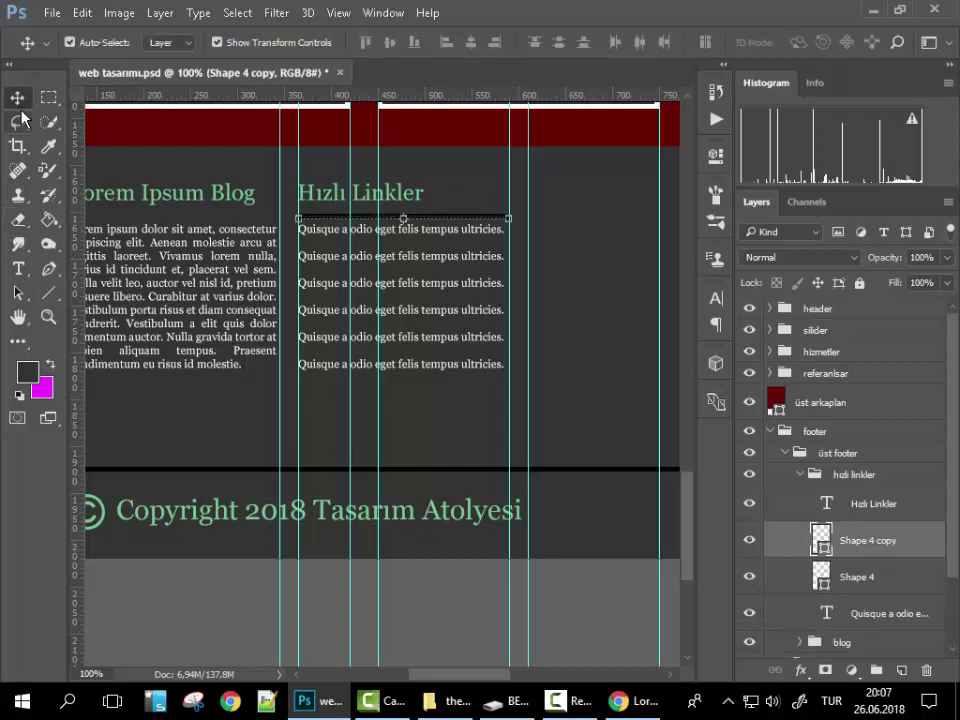
key(Down)
key(Down)
key(Down)
key(Down)
key(Down)
key(Down)
key(Down)
key(Down)
key(Down)
key(Down)
key(Down)
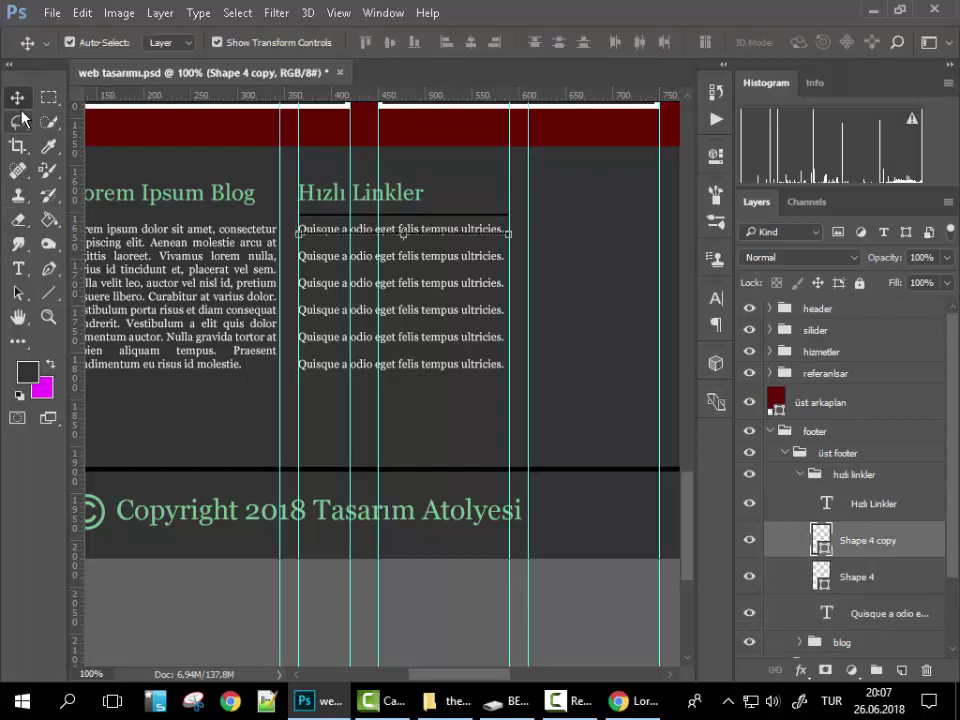
key(Down)
key(Down)
key(Down)
key(Down)
key(Down)
key(Down)
key(Down)
key(Down)
key(Down)
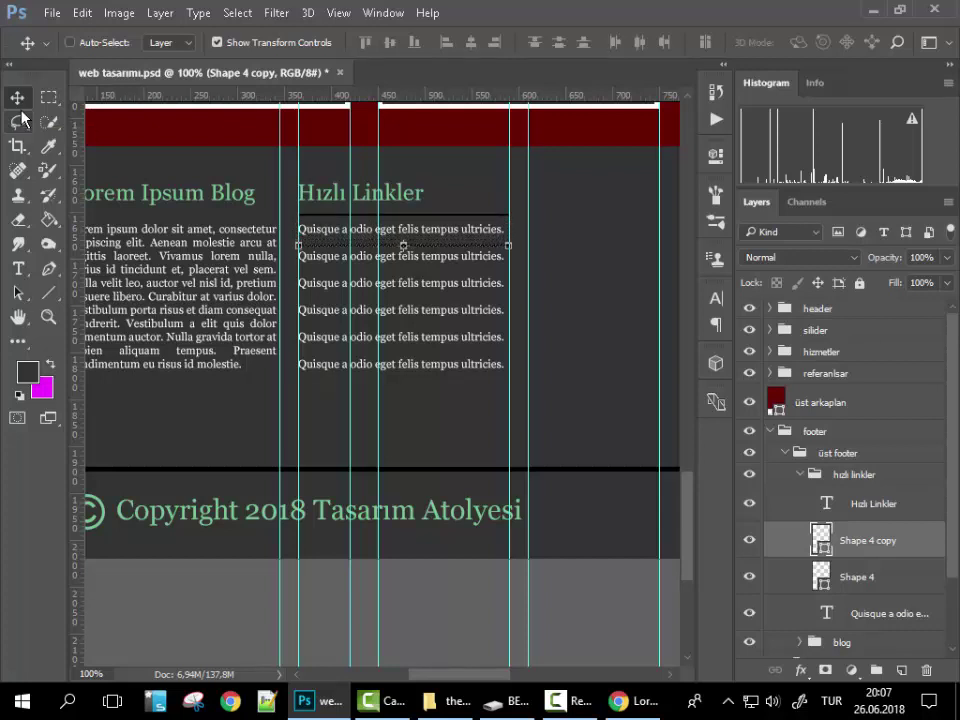
key(ctrl+j)
key(Down)
key(Down)
key(Down)
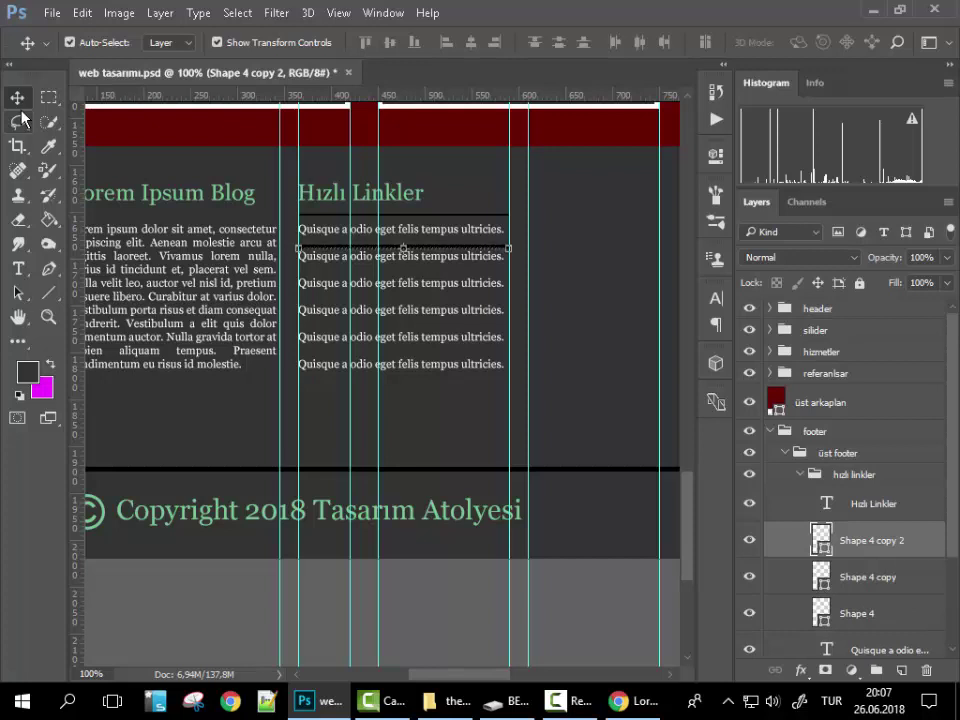
key(Down)
key(Down)
key(Down)
key(Down)
key(Down)
key(Down)
key(Down)
key(Down)
key(Down)
key(Down)
key(Down)
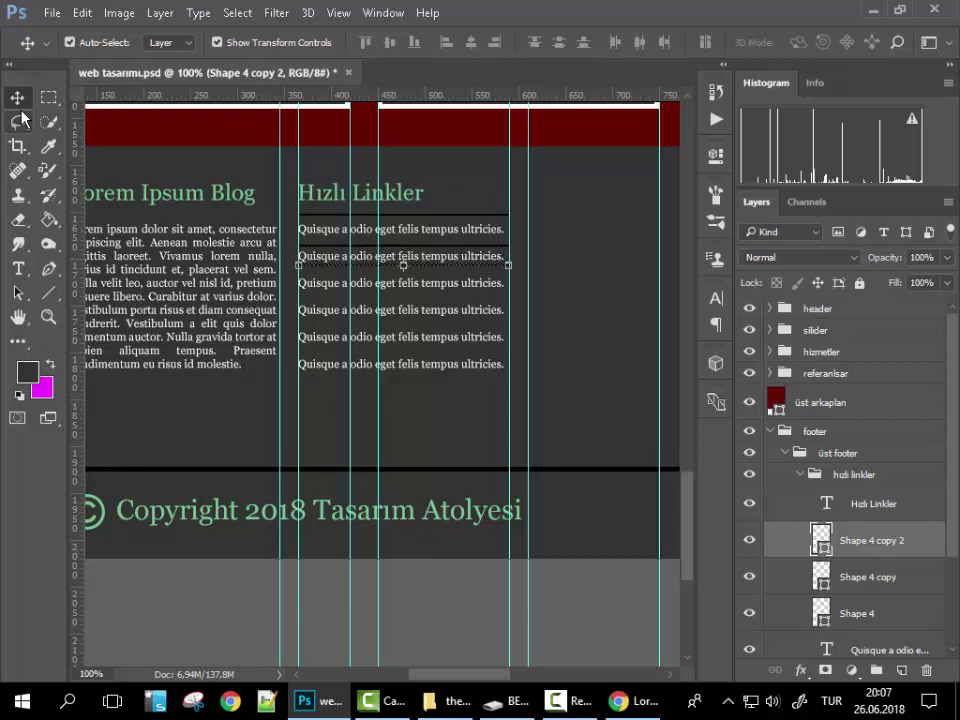
key(Down)
key(Down)
Add further divider copies, moving them under the third through sixth links.
key(Down)
key(Down)
key(Down)
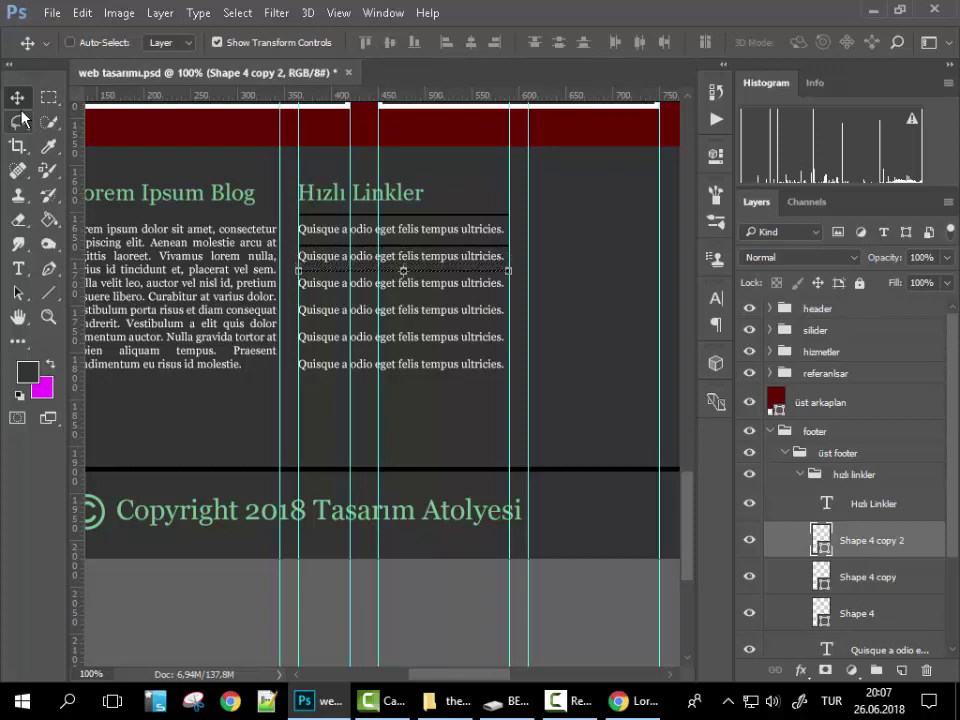
key(ctrl+j)
key(Down)
key(Down)
key(Down)
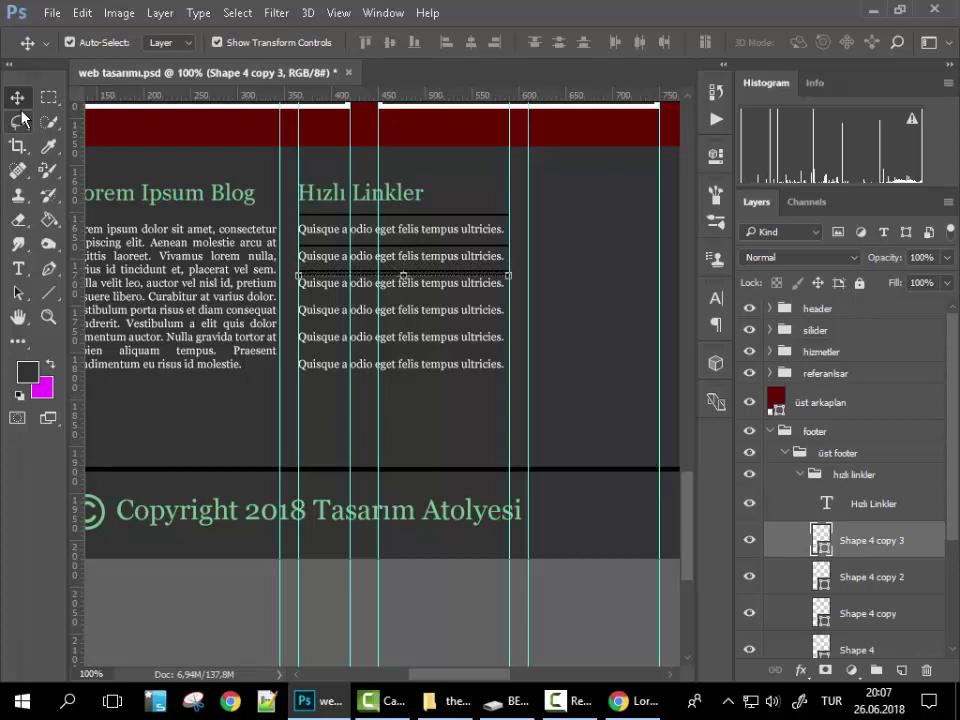
key(Down)
key(Down)
key(Down)
key(Down)
key(Down)
key(Down)
key(Down)
key(Down)
key(Down)
key(Down)
key(Down)
key(Down)
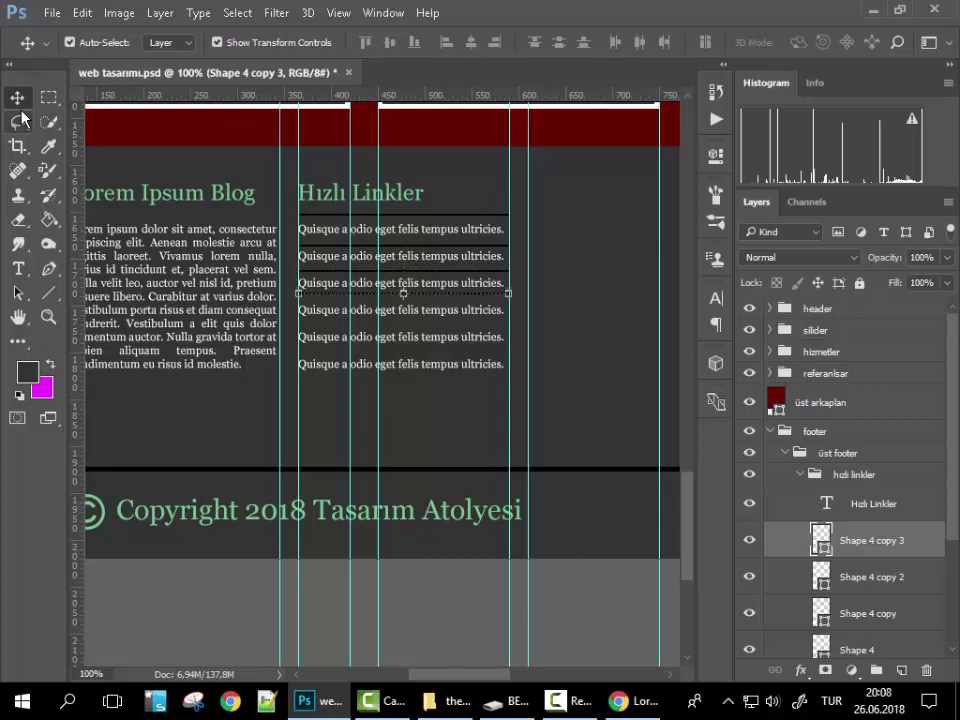
key(Down)
key(Down)
key(Down)
key(Down)
key(Down)
key(Down)
key(ctrl+j)
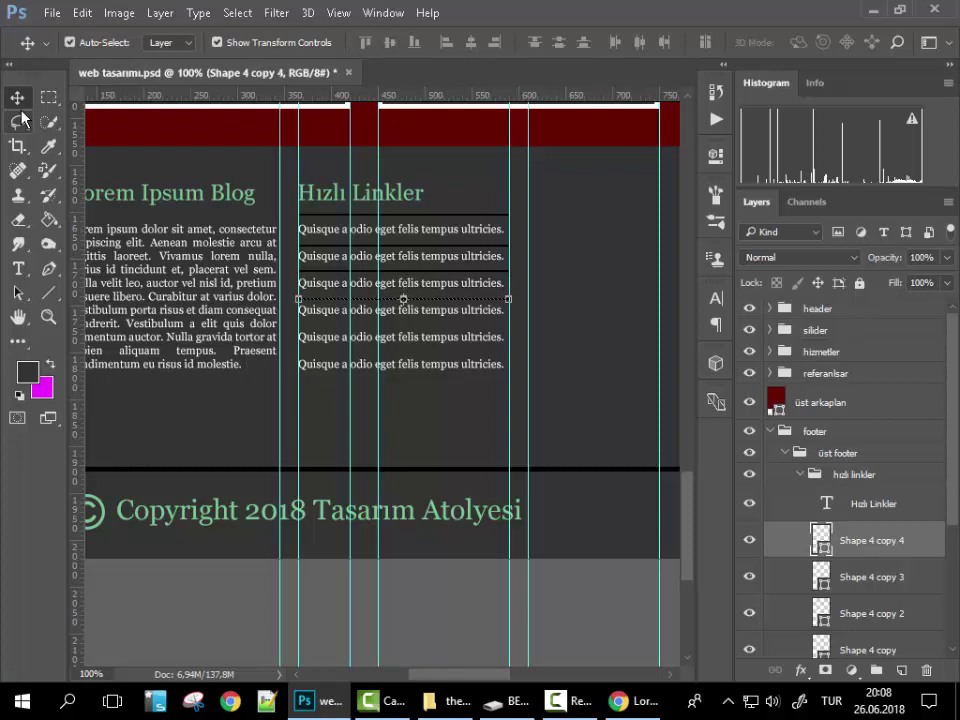
key(Down)
key(Down)
key(Down)
key(Down)
key(Down)
key(Down)
key(Down)
key(Down)
key(Down)
key(Down)
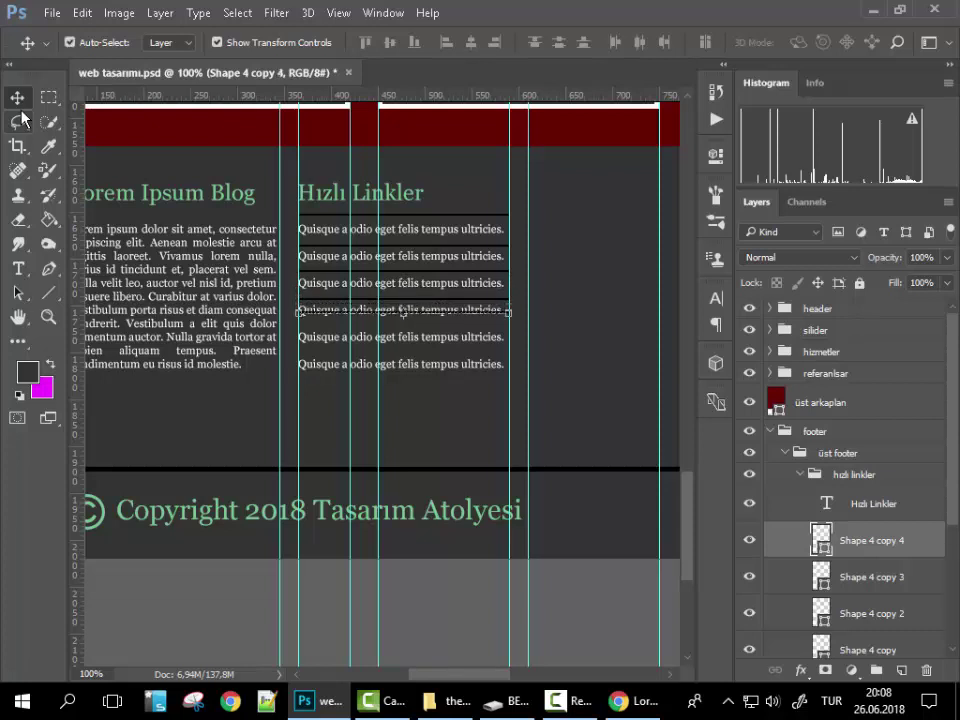
key(Down)
key(Down)
key(Down)
key(Down)
key(Down)
key(Down)
key(Down)
key(Down)
key(Down)
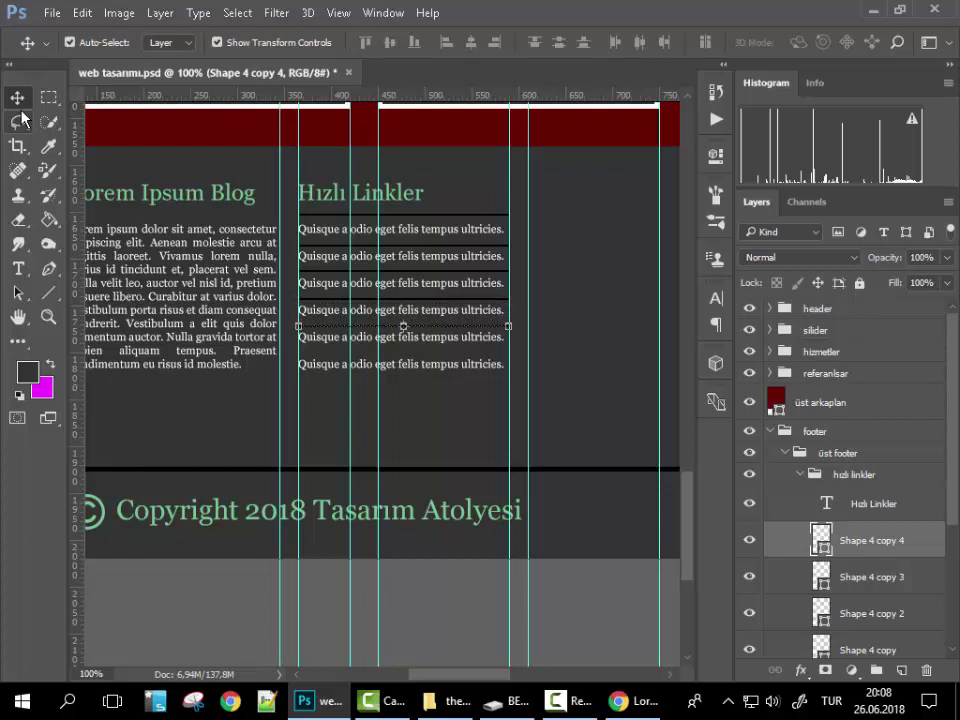
key(Down)
key(Down)
key(Down)
key(Down)
key(Down)
key(Down)
key(Down)
key(Down)
key(Down)
key(Down)
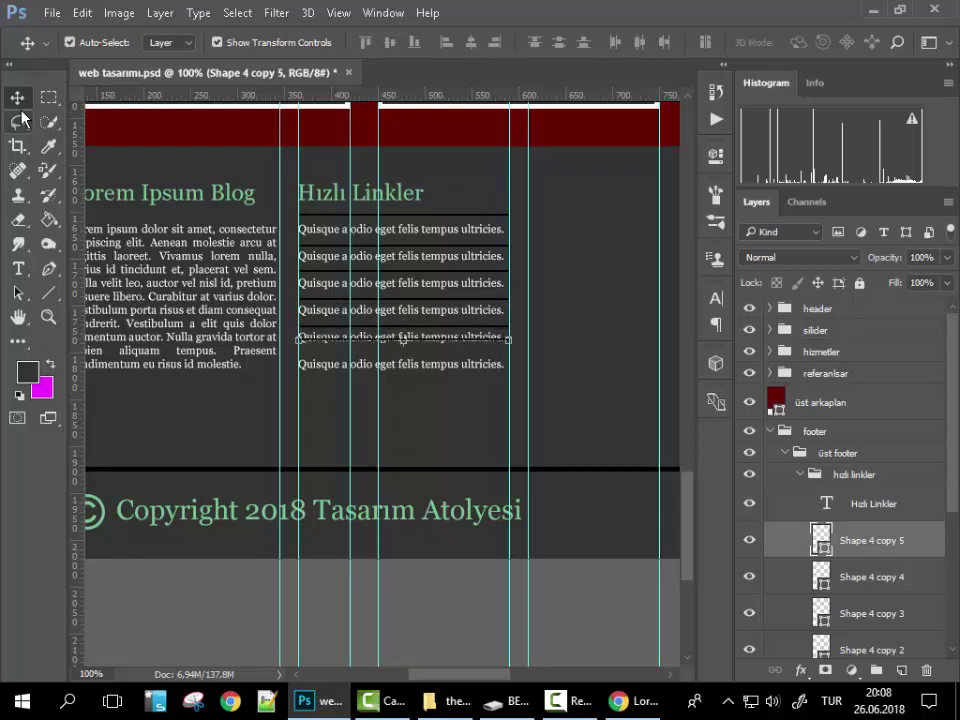
key(Down)
key(Down)
key(Down)
key(Down)
key(Down)
key(Down)
key(Down)
key(Down)
key(Down)
key(Down)
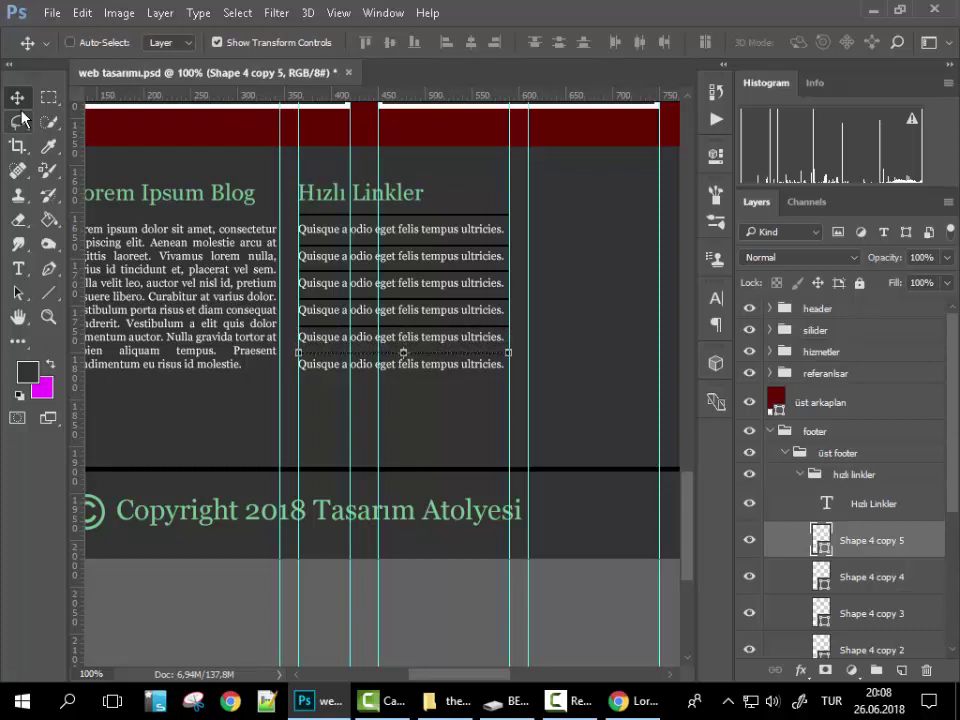
key(Down)
key(Down)
key(Down)
key(Down)
key(Down)
key(Down)
key(Down)
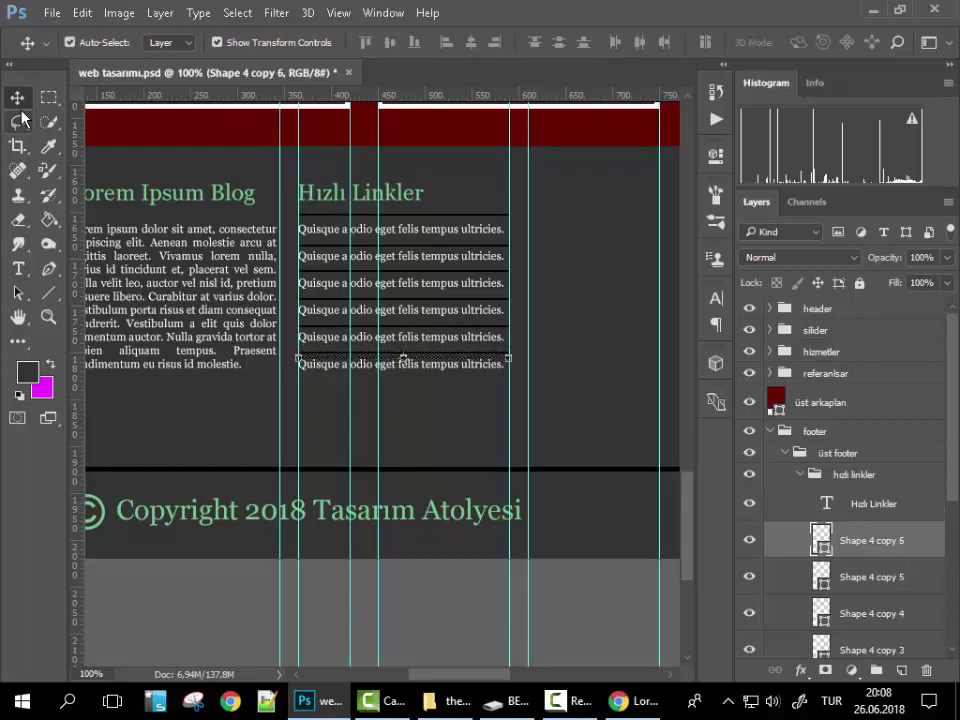
key(Down)
key(Down)
key(Down)
key(Down)
key(Down)
key(Down)
key(Down)
key(Down)
key(Down)
key(Down)
key(Down)
key(Down)
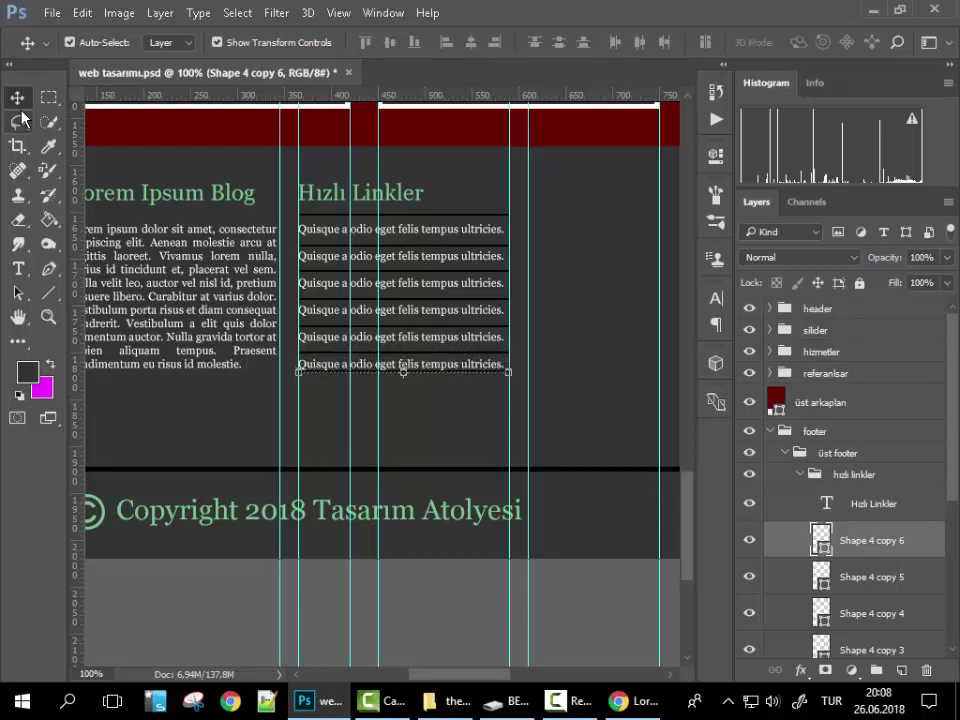
key(Down)
key(Down)
key(Down)
key(Down)
key(Down)
key(Down)
key(Down)
key(Down)
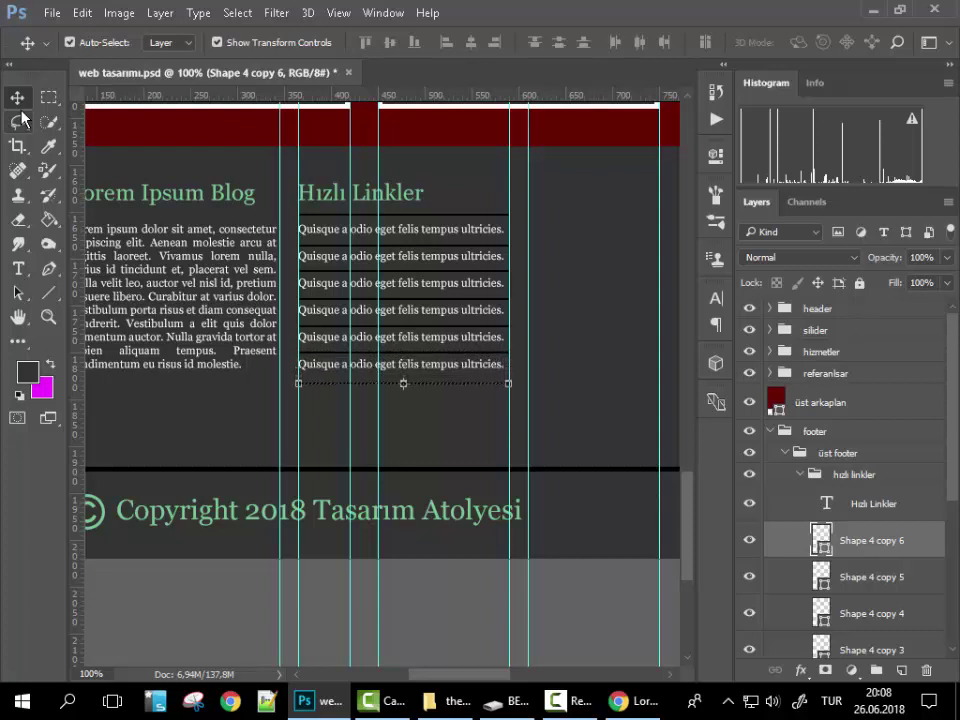
key(Down)
Duplicate the blog column group and start shifting the copy to the right.
click(808, 476)
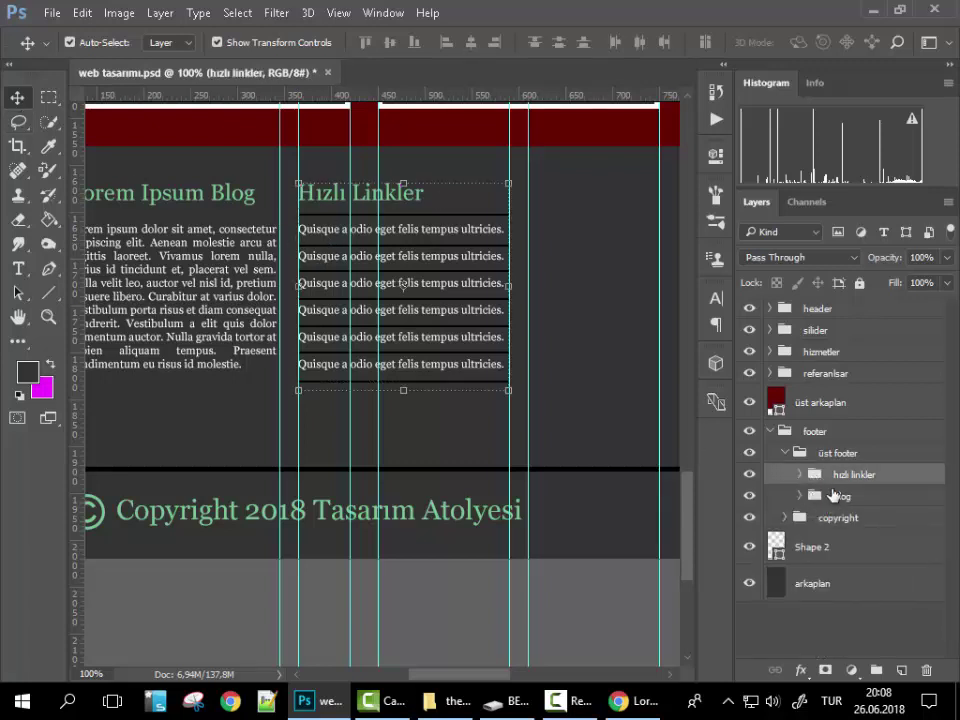
click(840, 497)
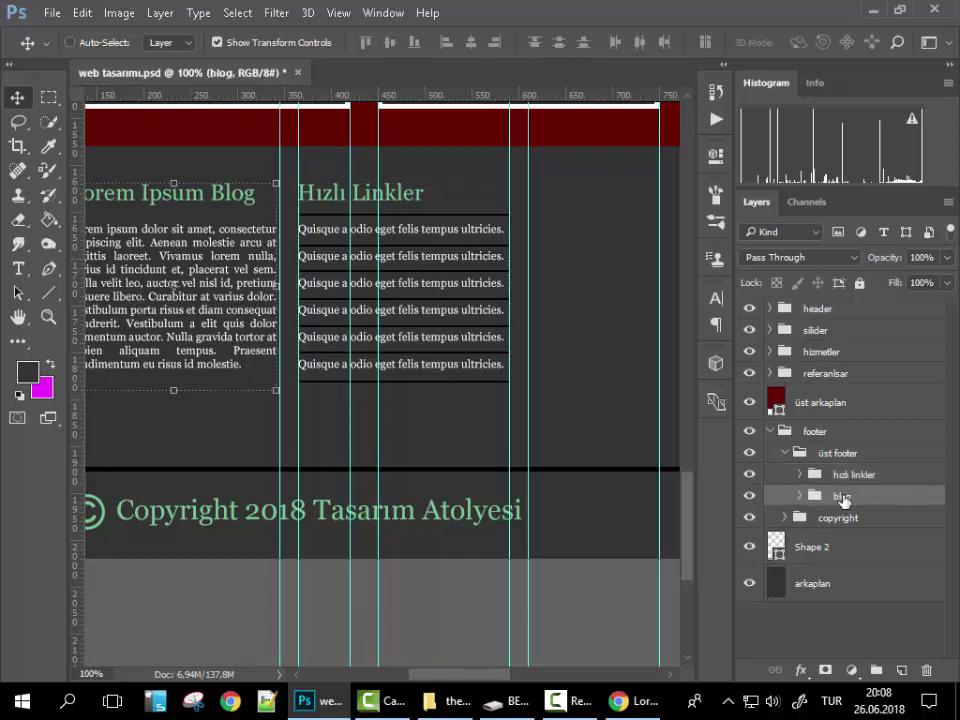
key(ctrl+j)
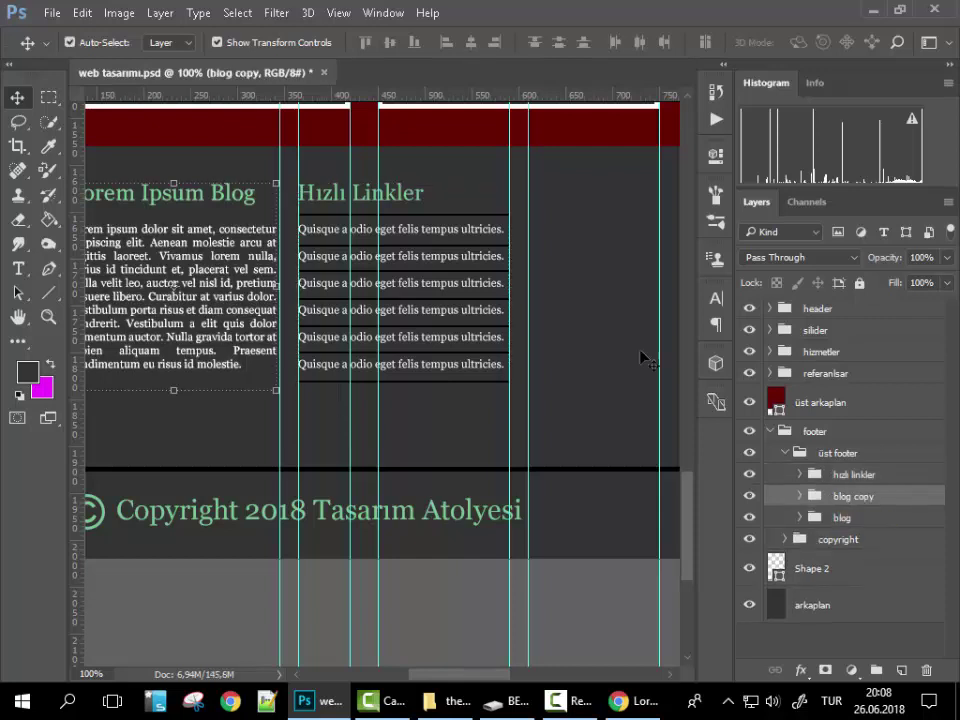
key(Right)
key(Right)
key(Right)
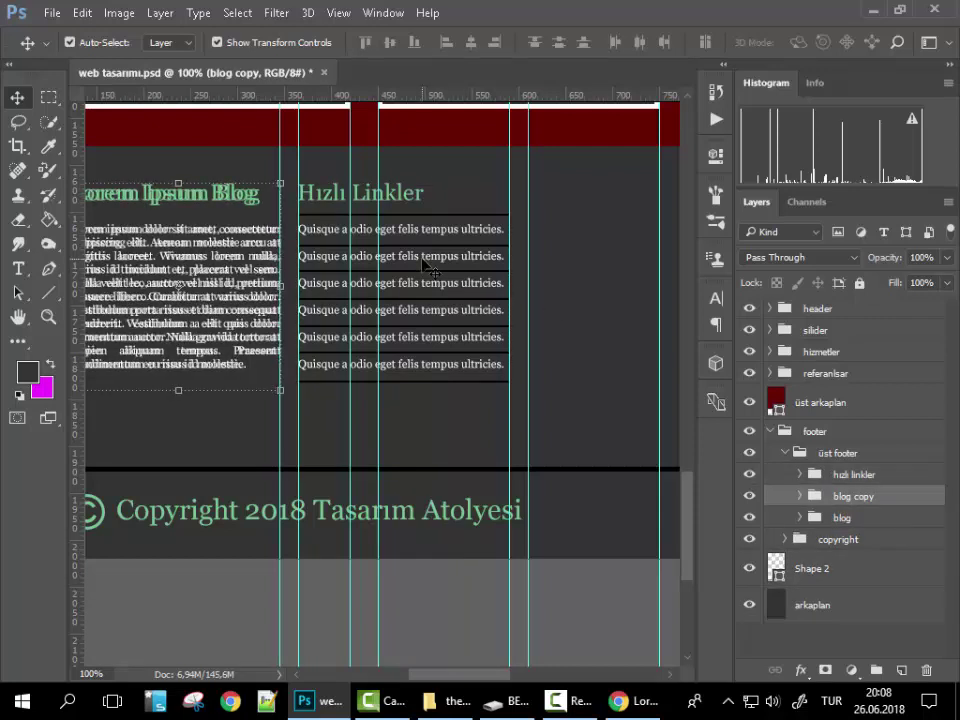
key(Right)
key(Right)
key(Right)
key(Right)
key(Right)
key(Right)
key(Right)
key(Right)
key(Right)
key(Right)
key(Right)
key(Right)
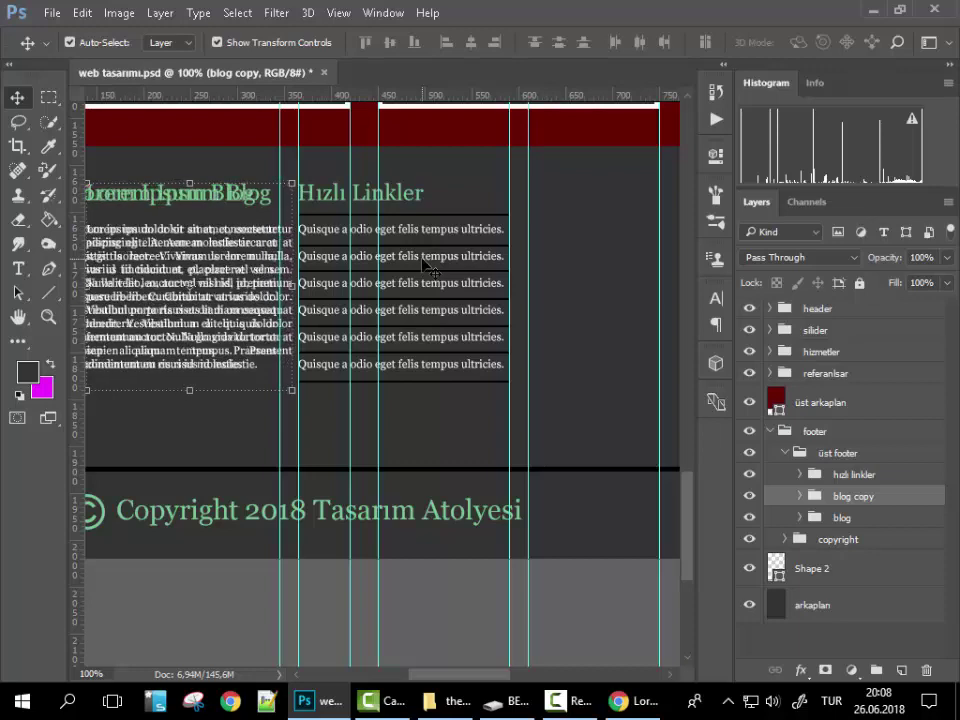
key(Right)
key(Right)
key(Right)
key(Right)
key(Right)
key(Right)
key(Right)
key(Right)
key(Right)
key(Right)
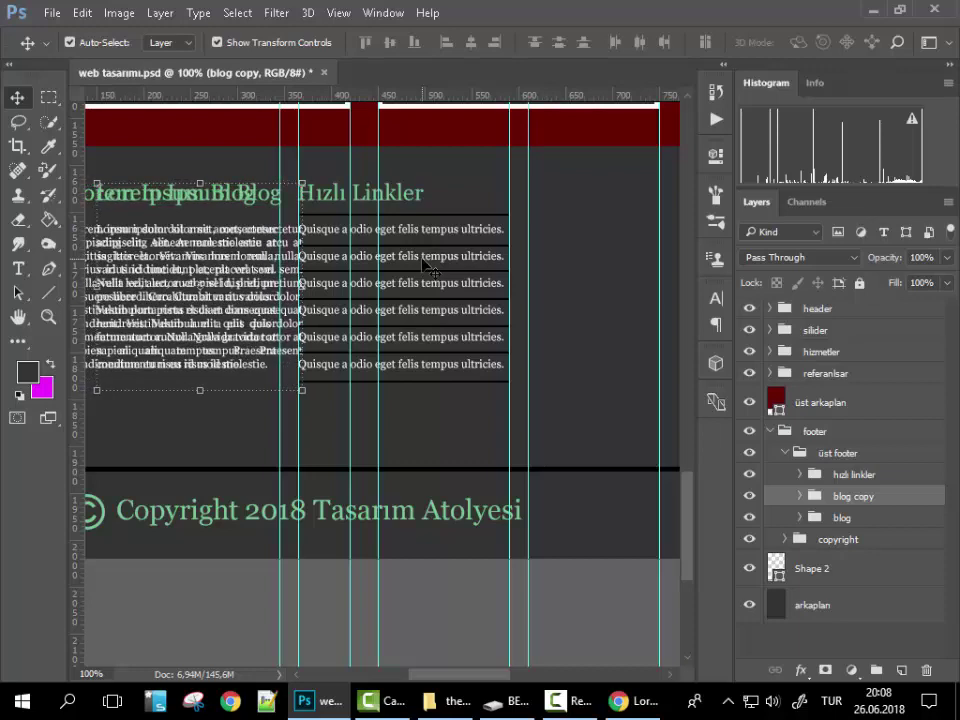
key(Right)
key(Right)
key(Right)
key(Right)
key(Right)
key(Right)
key(Right)
key(Right)
key(Right)
key(Right)
key(Right)
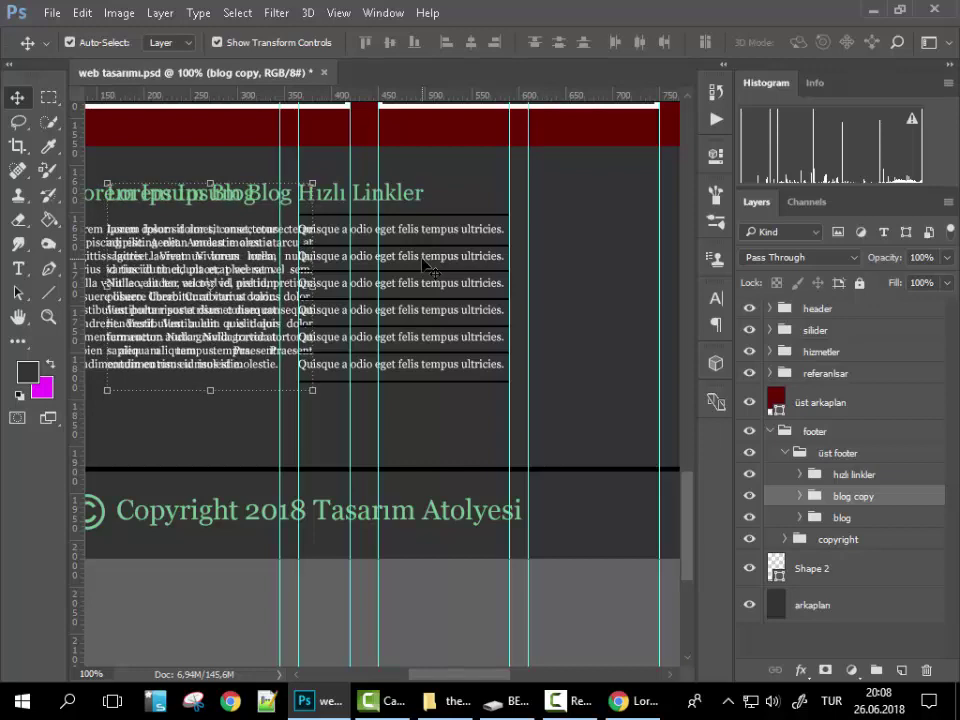
key(Right)
key(Right)
key(Right)
key(Right)
key(Right)
key(Right)
key(Right)
key(Right)
key(Right)
key(Right)
key(Right)
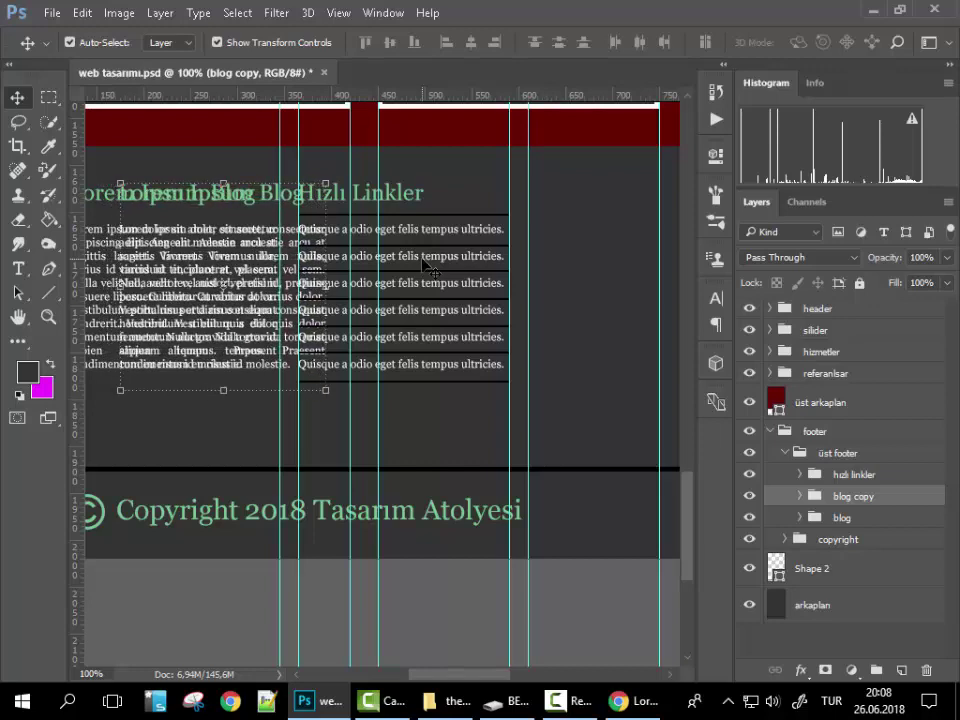
key(Right)
key(Right)
key(Right)
key(Right)
key(Right)
key(Right)
key(Right)
key(Right)
key(Right)
key(Right)
key(Right)
key(Right)
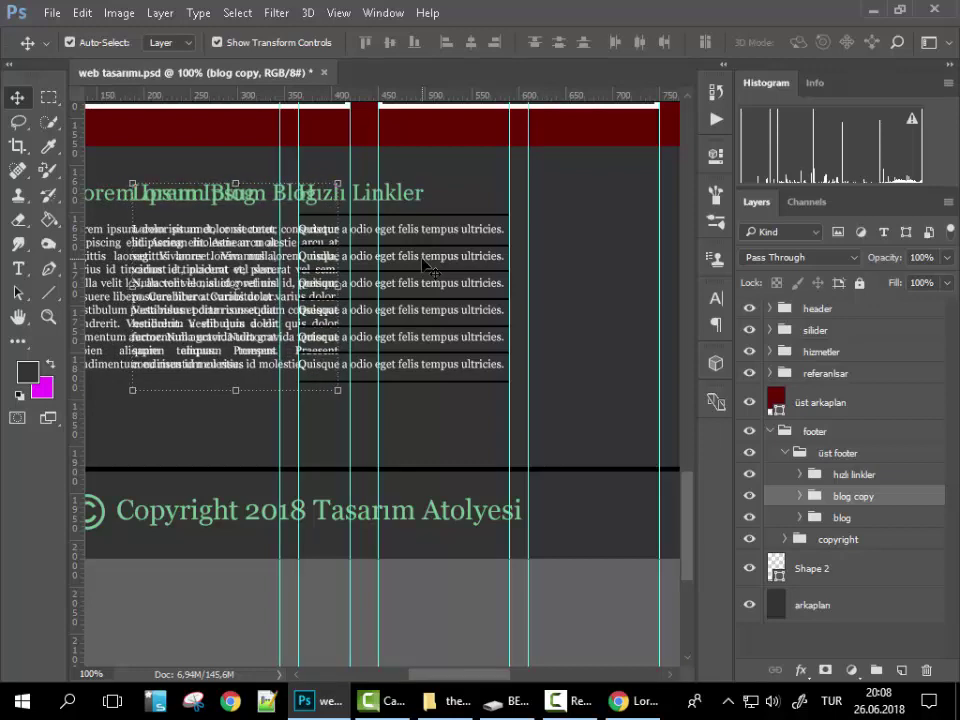
key(Right)
key(Right)
key(Right)
key(Right)
key(Right)
key(Right)
key(Right)
key(Right)
key(Right)
key(Right)
key(Right)
key(Right)
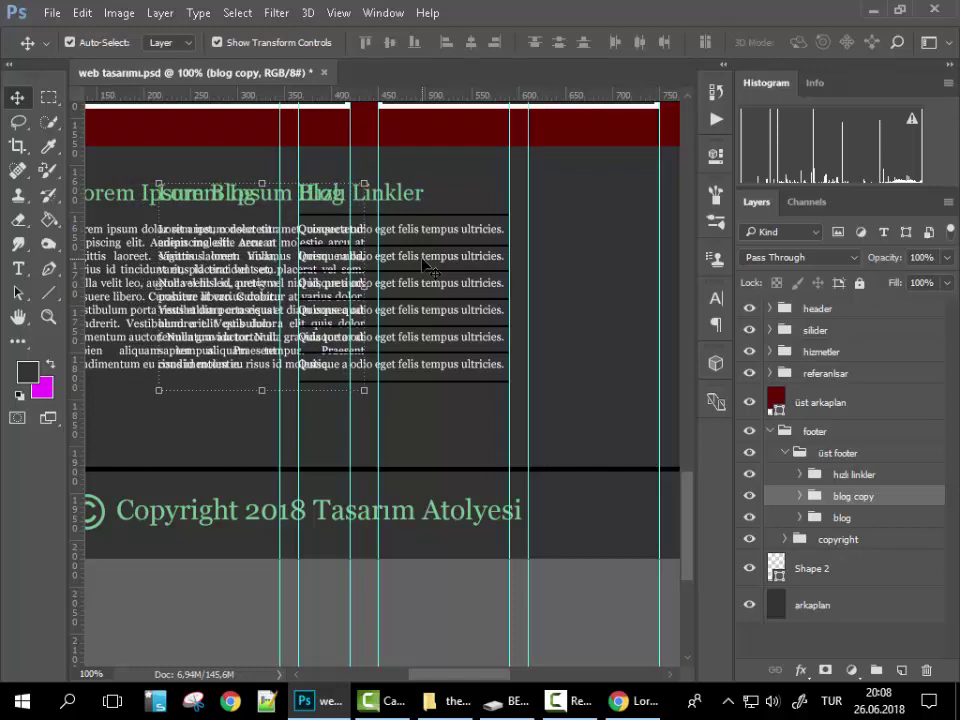
key(Right)
key(Right)
key(Right)
key(Right)
key(Right)
key(Right)
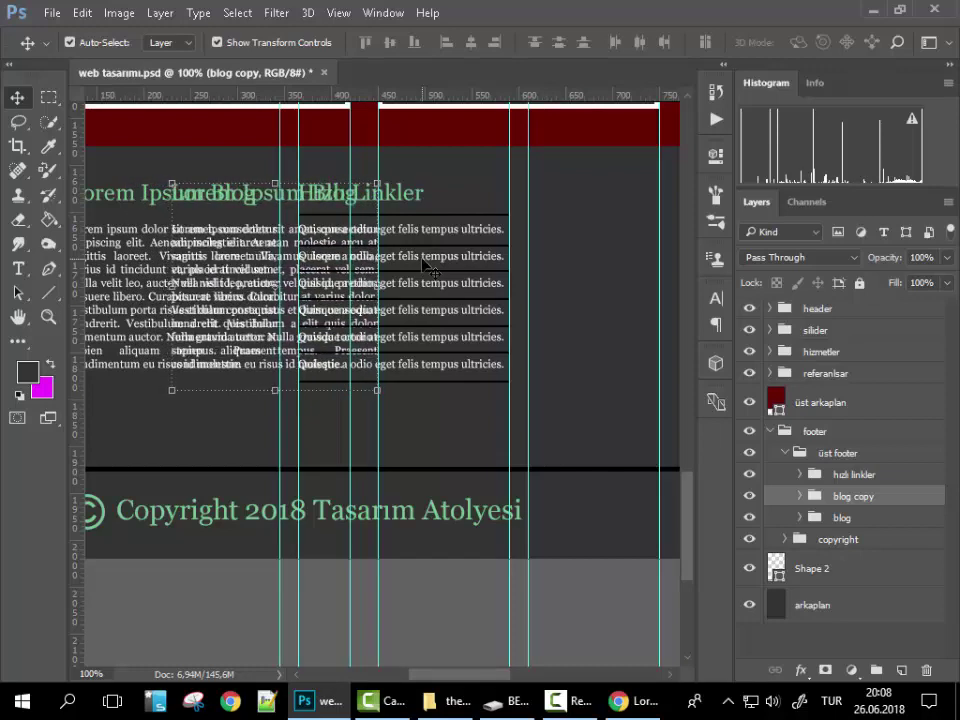
Move the blog copy past the Hızlı Linkler list onto the third column guide.
key(Right)
key(Right)
key(Right)
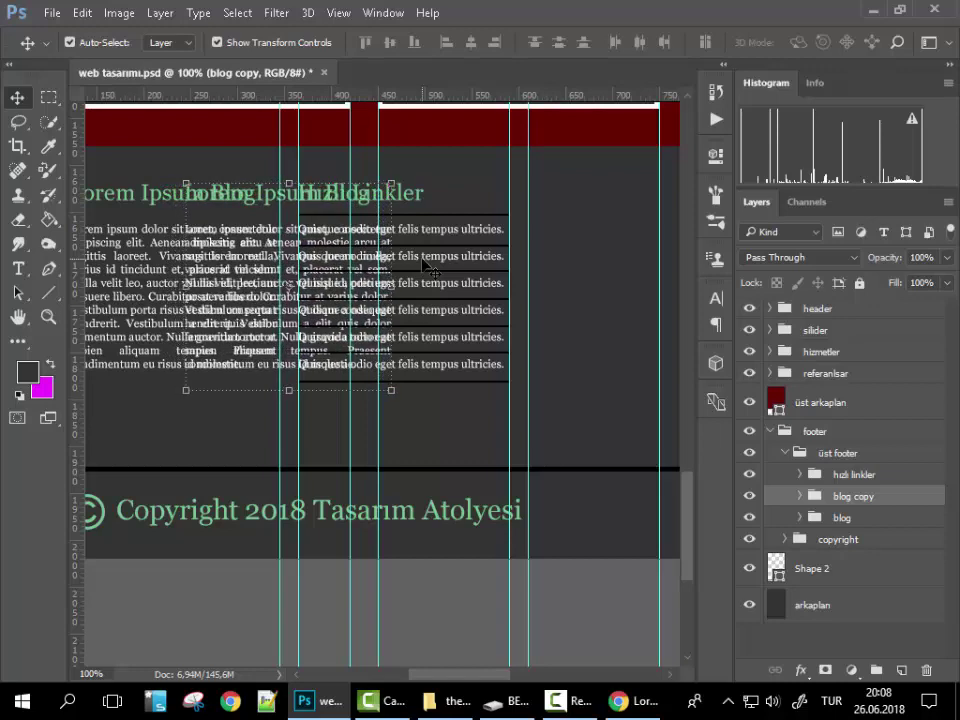
key(Right)
key(Right)
key(Right)
key(Right)
key(Right)
key(Right)
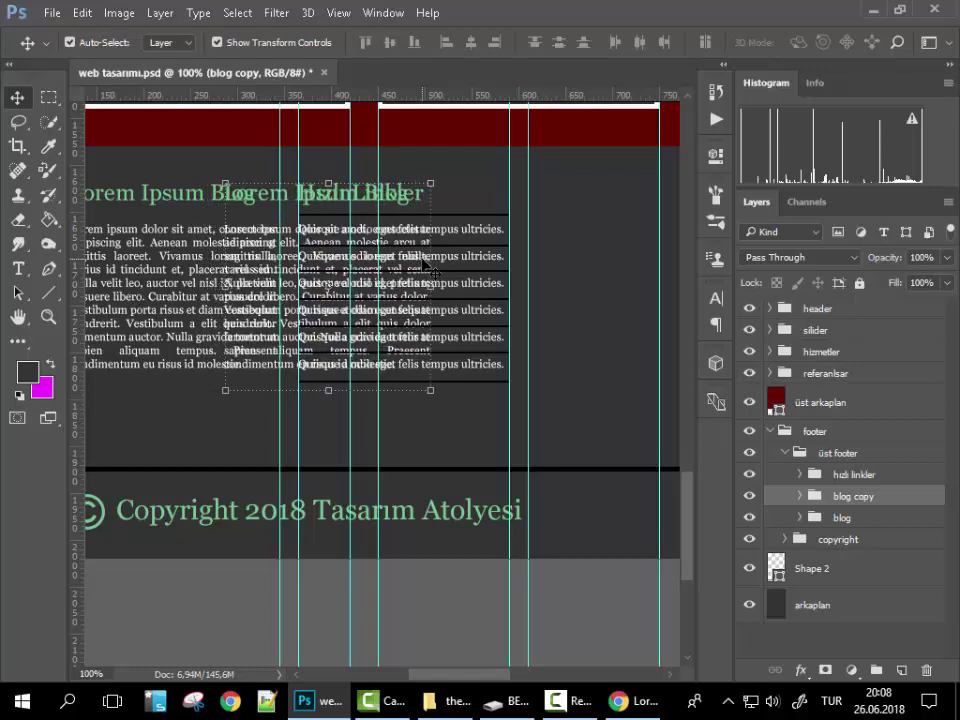
key(Right)
key(Right)
key(Right)
key(Right)
key(Right)
key(Right)
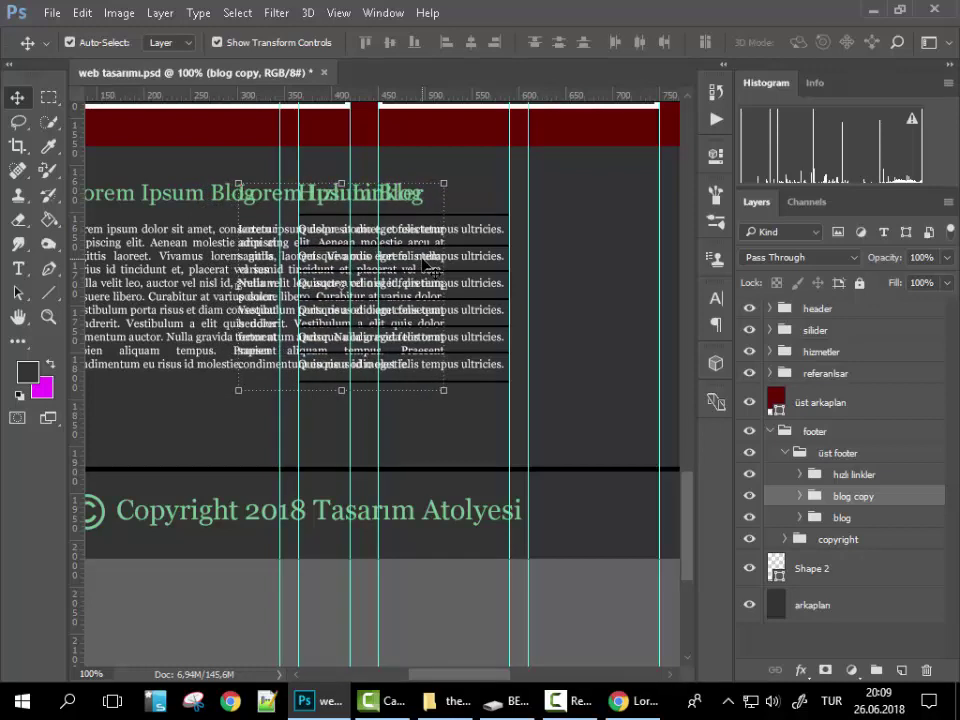
key(Right)
key(Right)
key(Right)
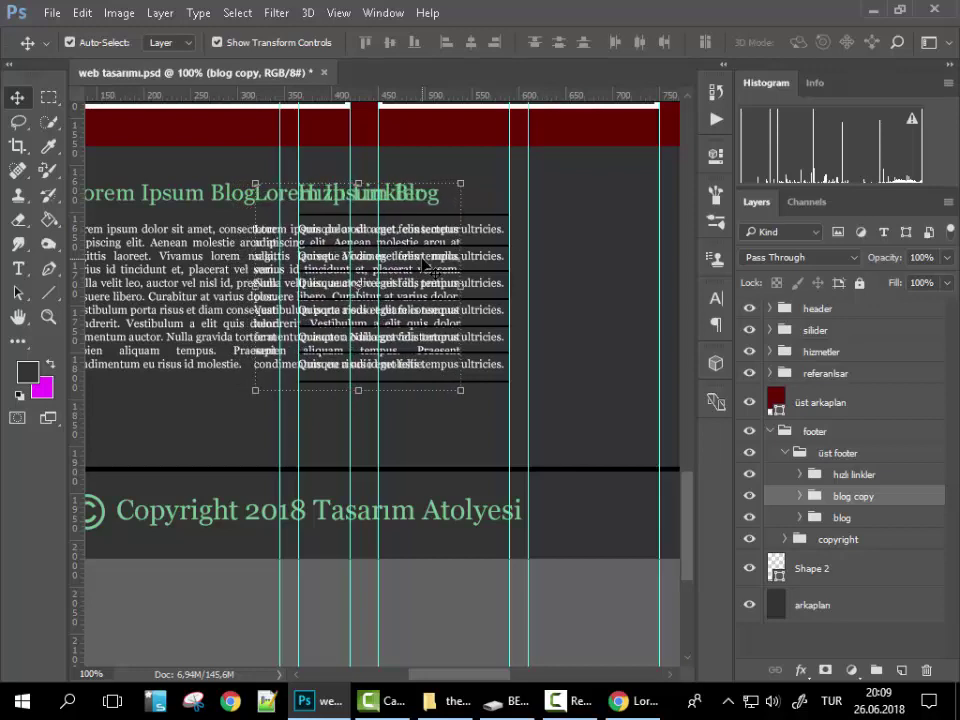
key(Right)
key(Right)
key(Right)
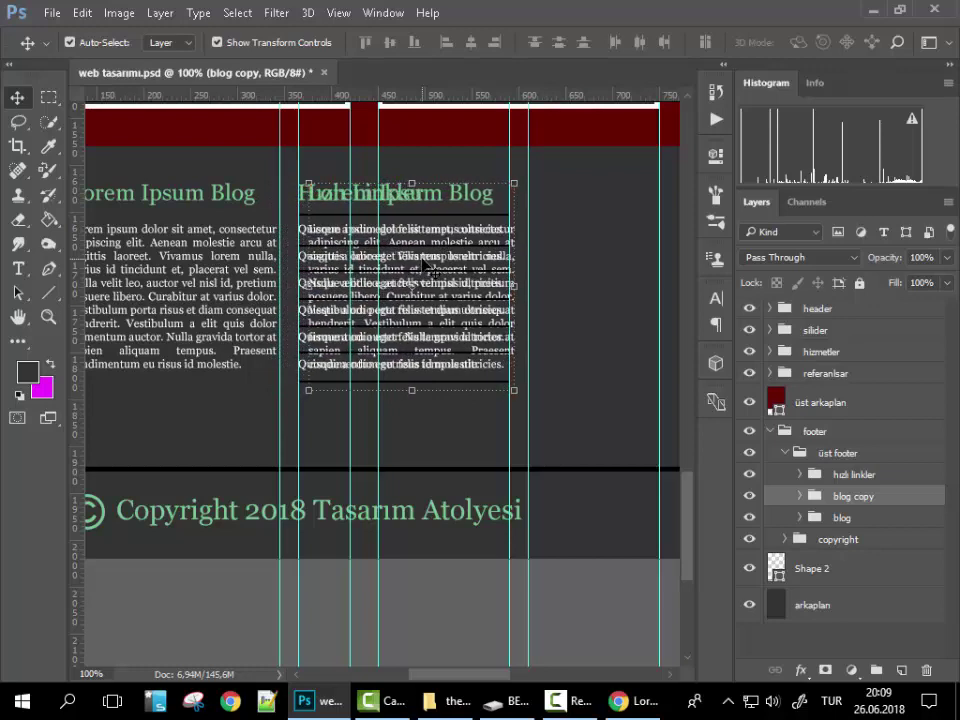
key(Right)
key(Right)
key(Right)
key(Right)
key(Right)
key(Right)
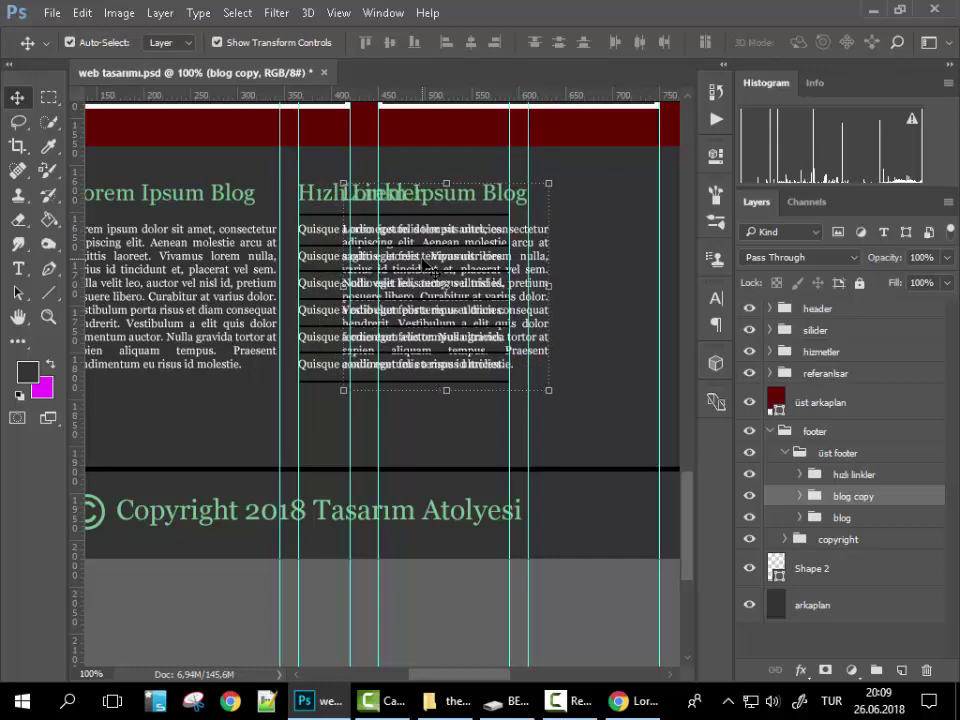
key(Right)
key(Right)
key(Right)
key(Right)
key(Right)
key(Right)
key(Right)
key(Right)
key(Right)
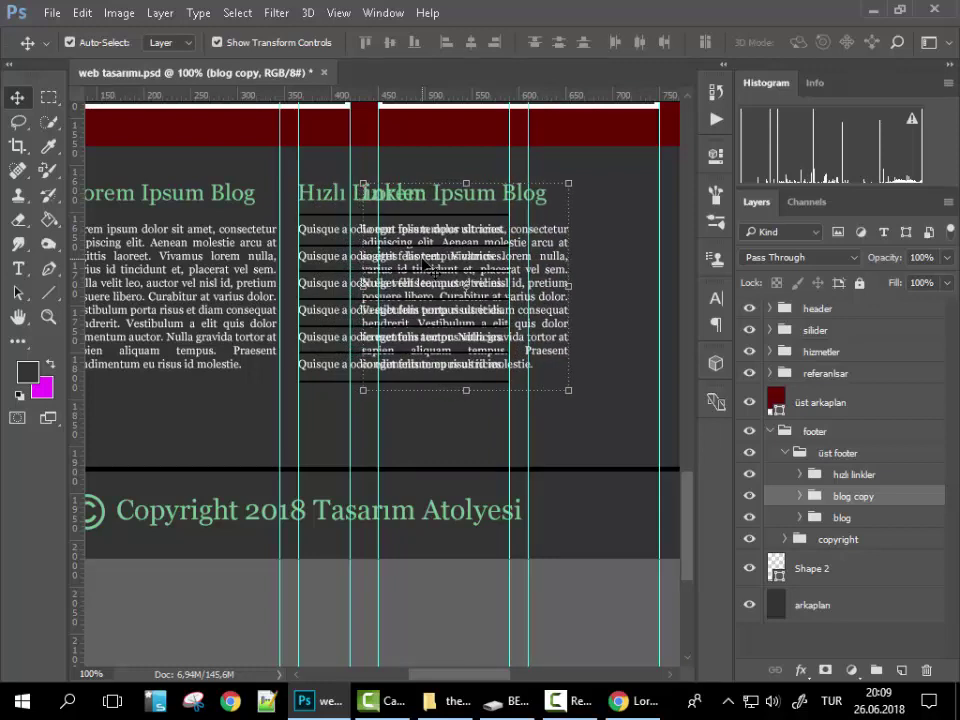
key(Right)
key(Right)
key(Right)
key(Right)
key(Right)
key(Right)
key(Right)
key(Right)
key(Right)
key(Right)
key(Right)
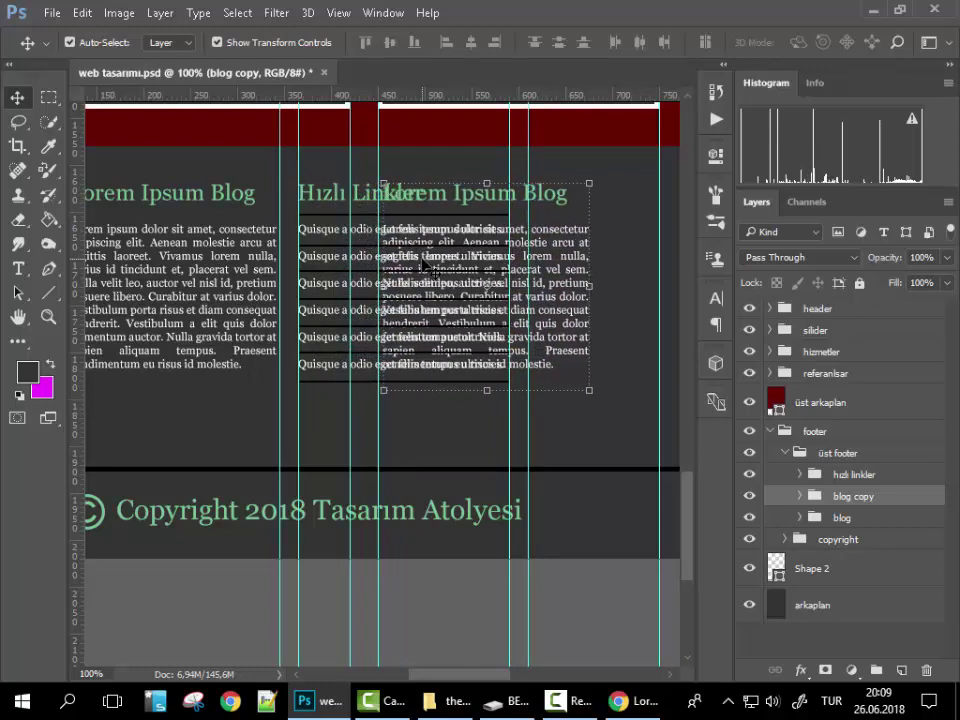
key(Right)
key(Right)
key(Right)
key(Right)
key(Right)
key(Right)
key(Right)
key(Right)
key(Right)
key(Right)
key(Right)
key(Right)
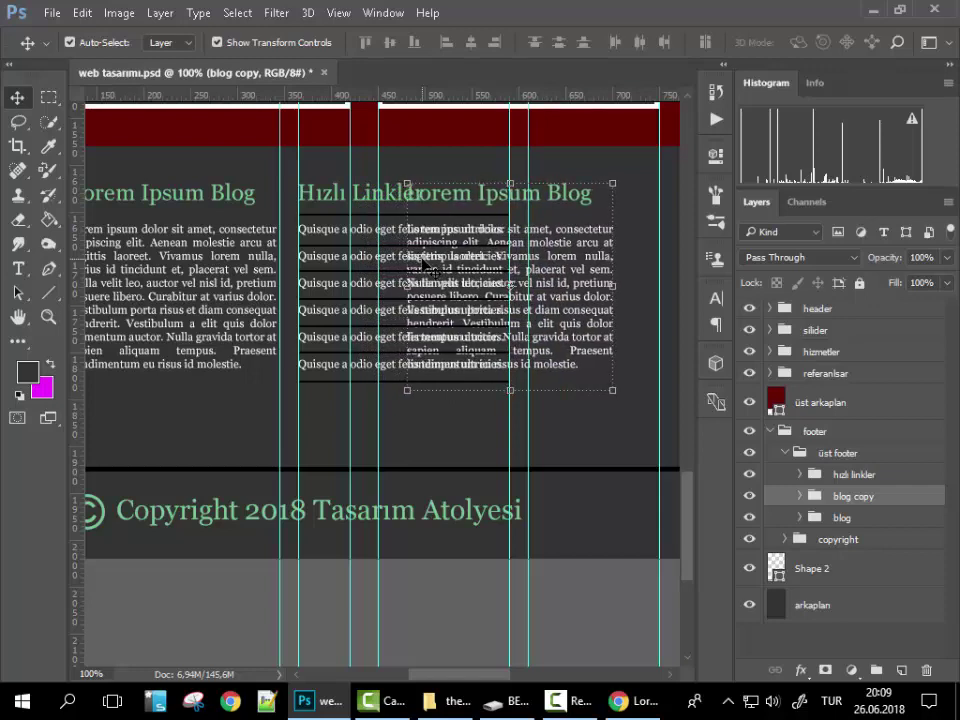
key(Right)
key(Right)
key(Right)
key(Right)
key(Right)
key(Right)
key(Right)
key(Right)
key(Right)
key(Right)
key(Right)
key(Right)
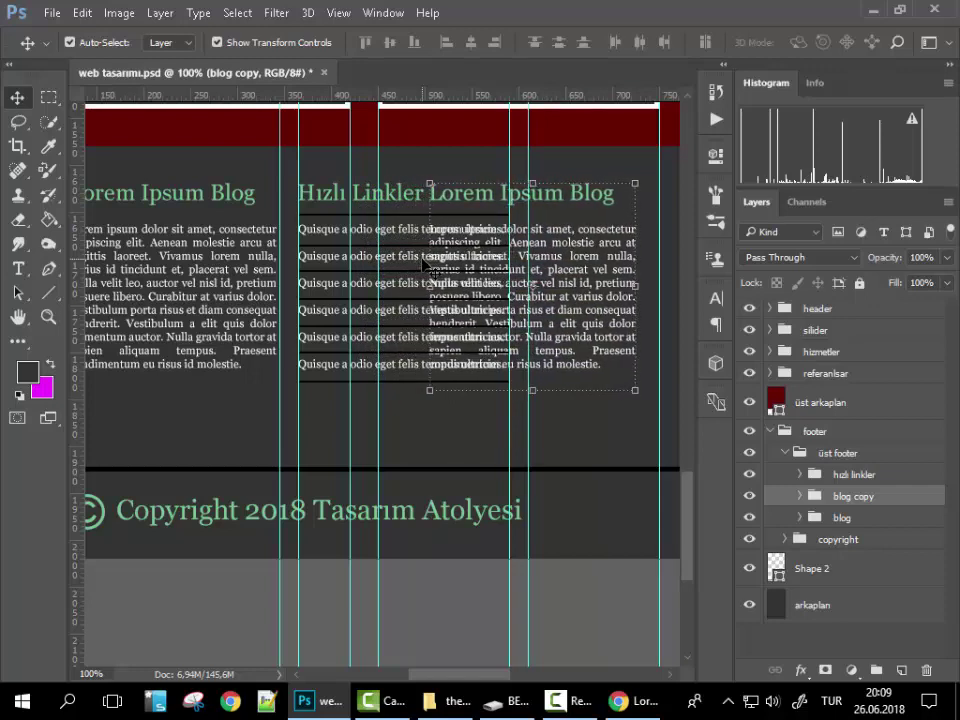
key(Right)
key(Right)
key(Right)
key(Right)
key(Right)
key(Right)
key(Right)
key(Right)
key(Right)
key(Right)
key(Right)
key(Right)
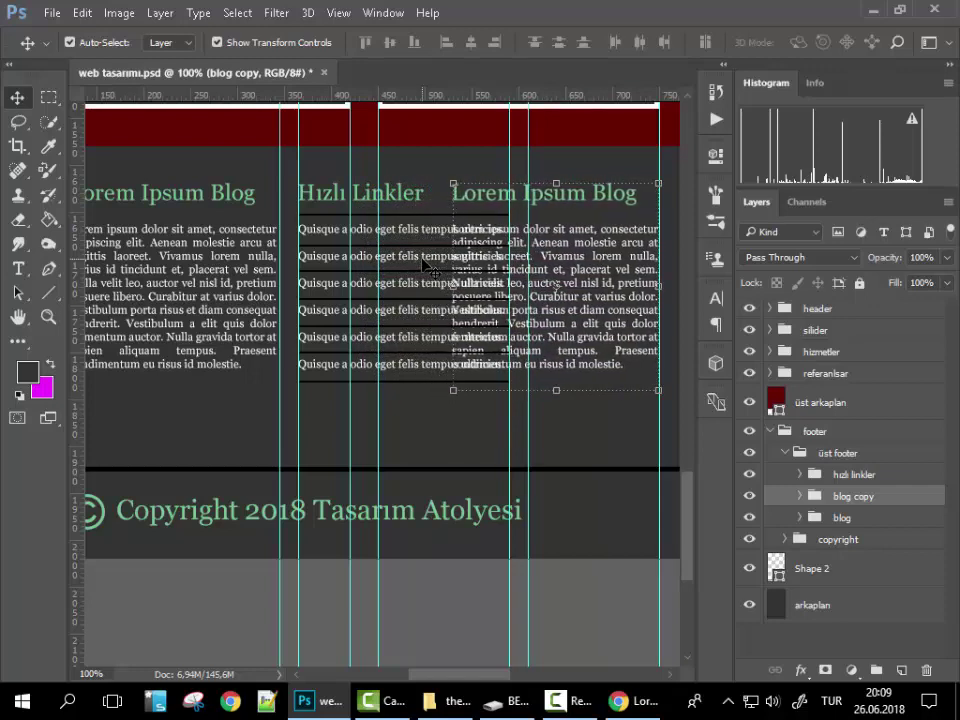
key(Right)
key(Right)
key(Right)
key(Right)
key(Right)
key(Right)
key(Right)
key(Right)
key(Right)
key(Right)
key(Right)
key(Right)
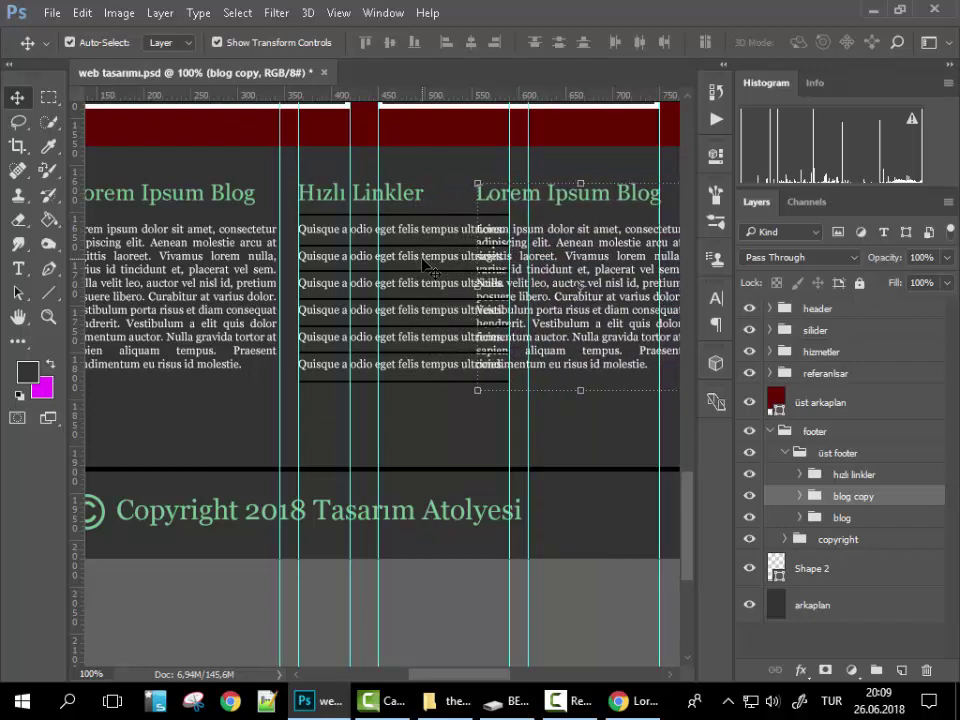
key(Right)
key(Right)
key(Right)
key(Right)
key(Right)
key(Right)
key(Right)
key(Right)
key(Right)
key(Right)
key(Right)
key(Right)
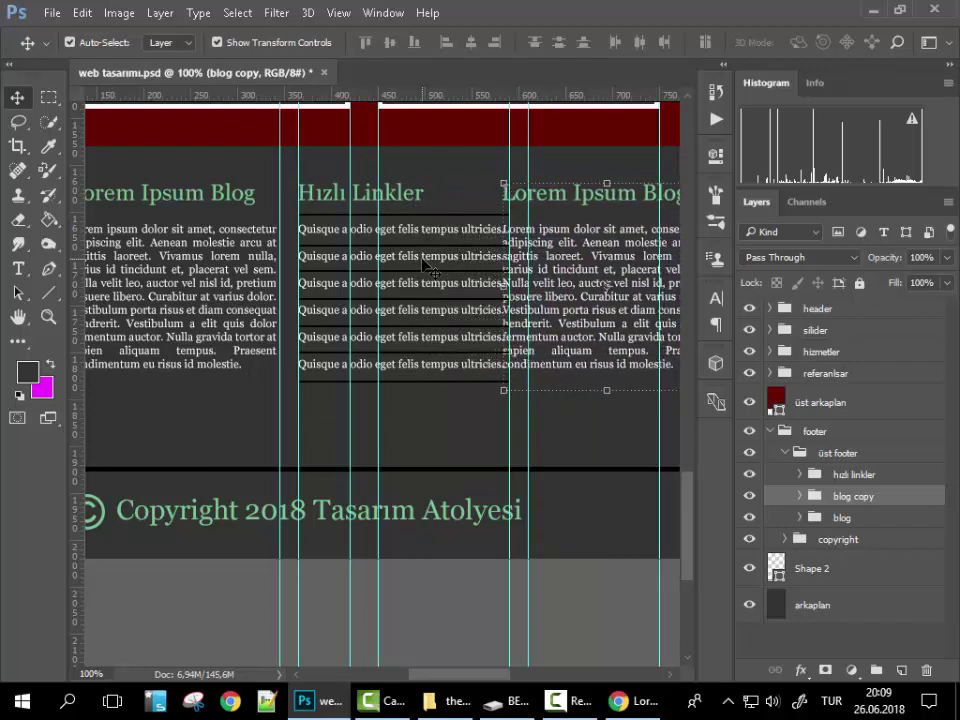
key(Right)
key(Right)
key(Right)
key(Right)
key(Right)
key(Right)
key(Right)
key(Right)
key(Right)
key(Right)
key(Right)
key(Right)
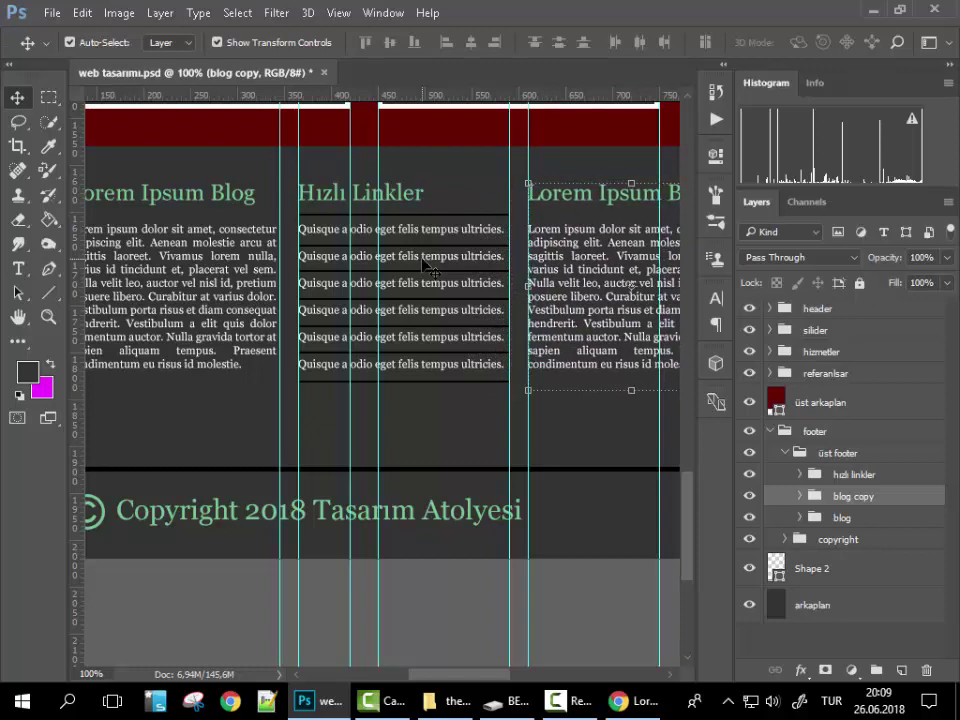
Scroll the canvas right and rename the 'blog copy' group to 'tweet'.
drag(478, 681, 514, 681)
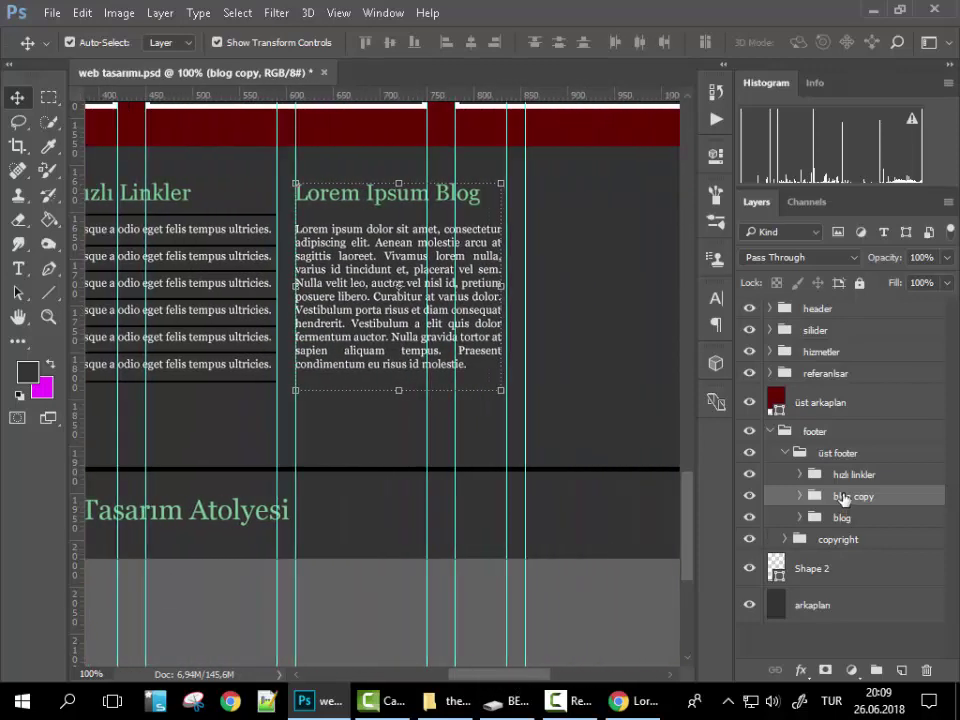
double_click(845, 496)
text(twetler)
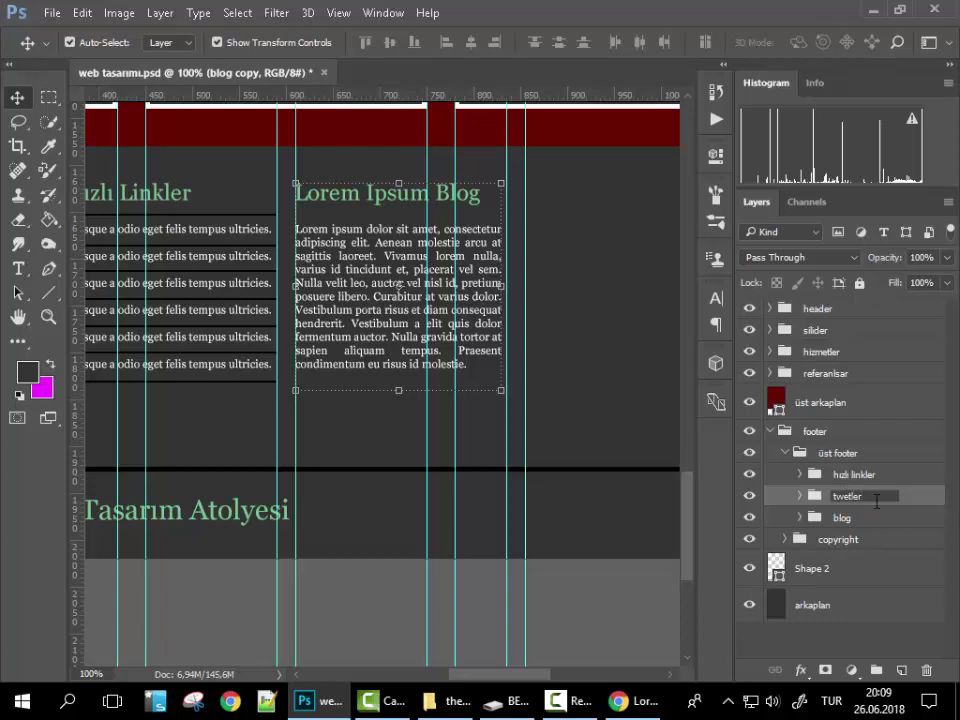
In the twetler group, replace 'Blog' with 'Twet' in the 'Lorem Ipsum Blog' heading layer.
click(872, 519)
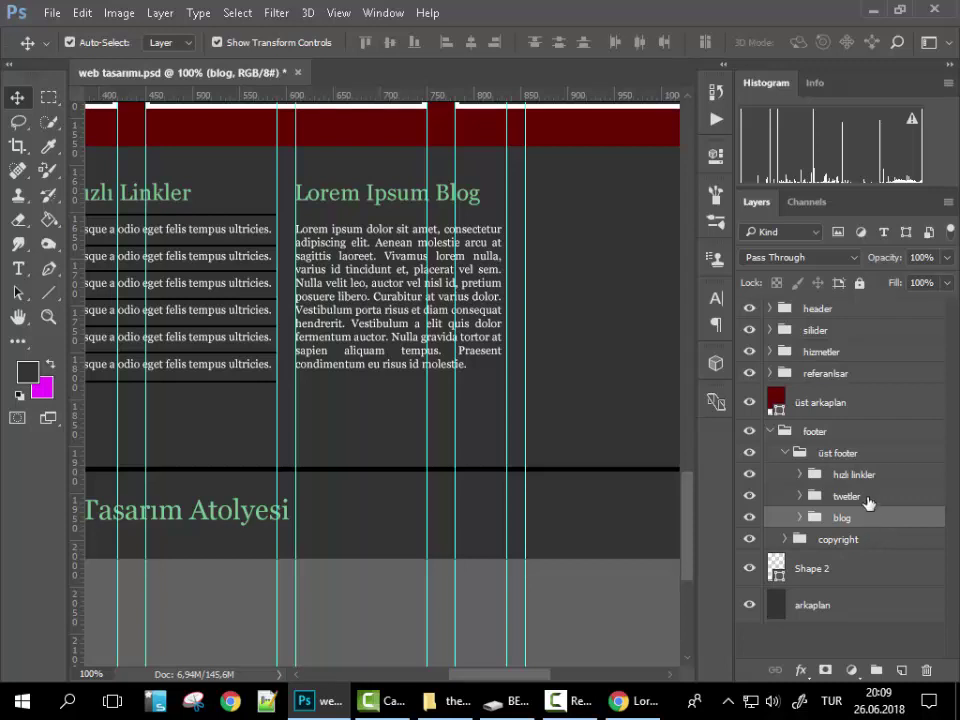
click(801, 497)
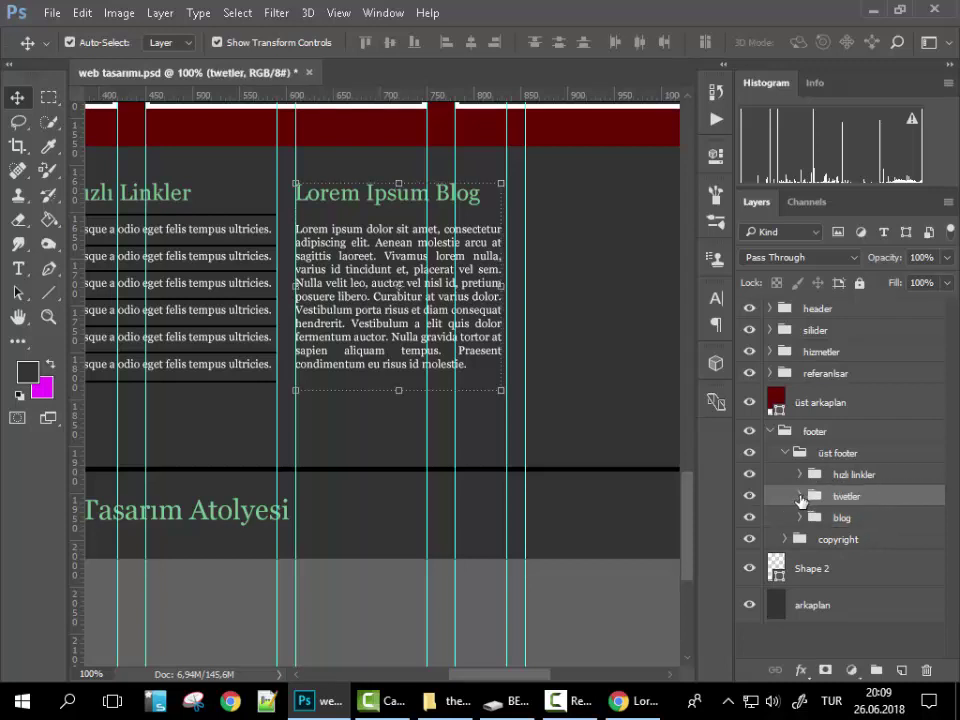
click(801, 497)
click(826, 525)
key(t)
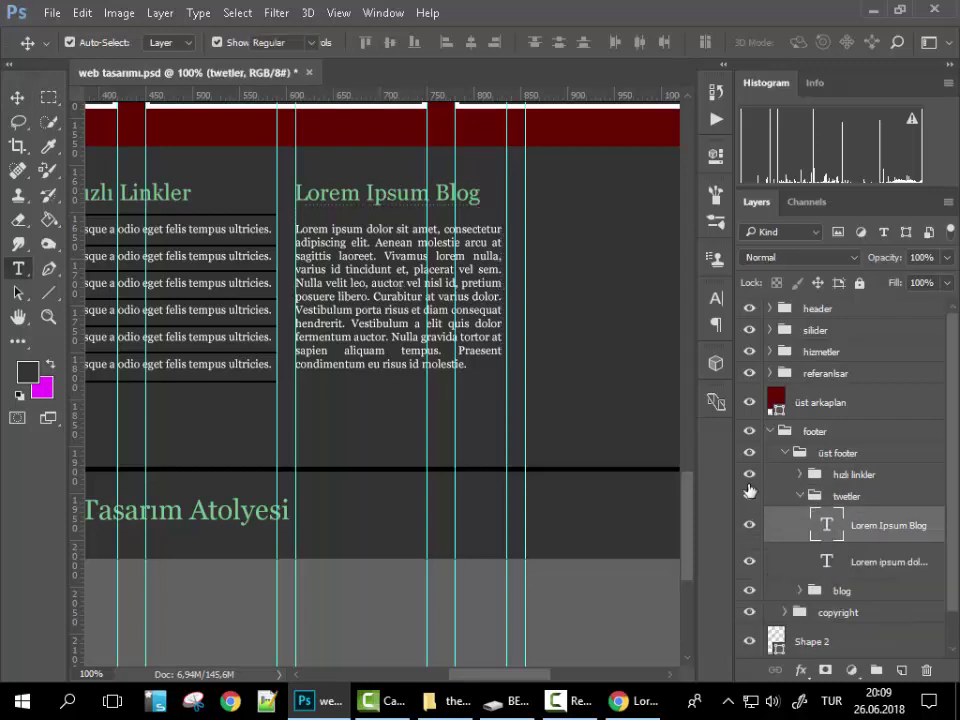
double_click(826, 525)
drag(452, 194, 484, 198)
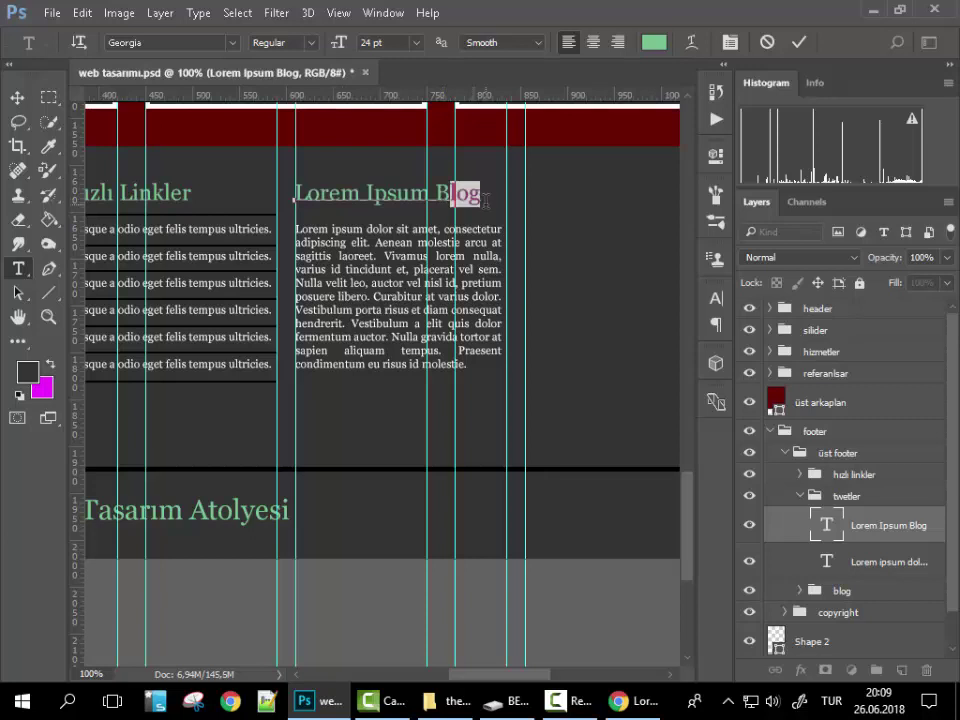
key(BackSpace)
key(BackSpace)
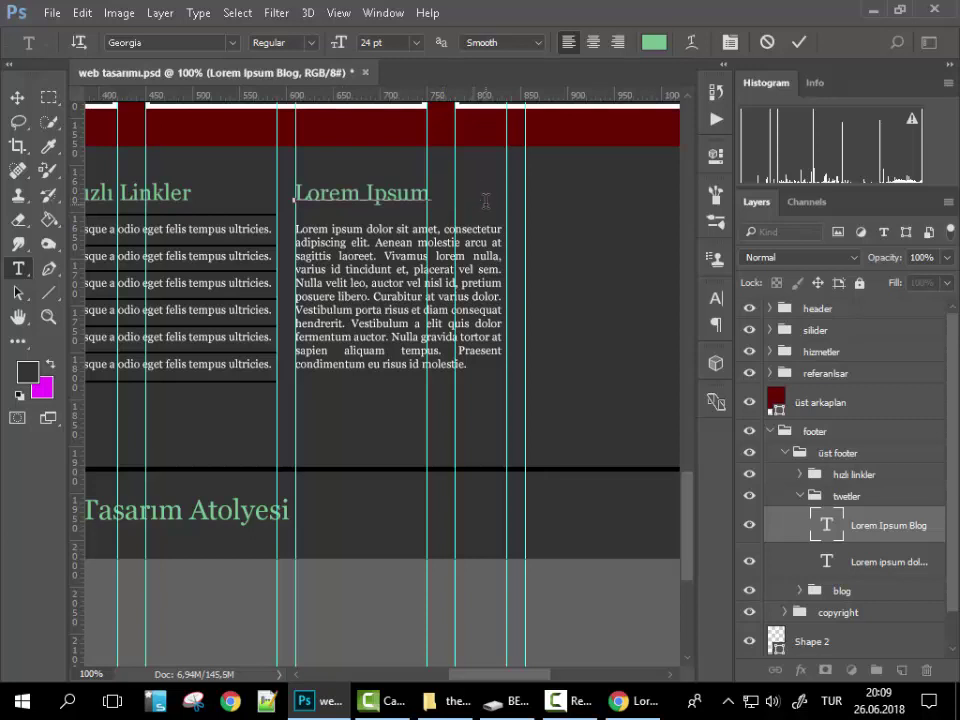
text(Twet)
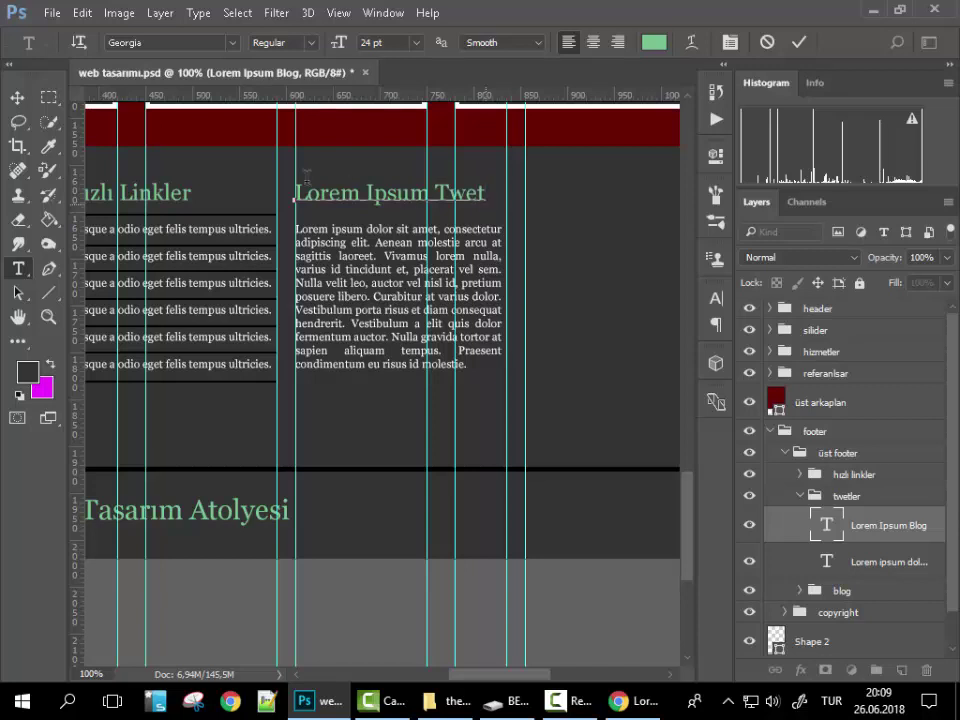
key(ctrl+Return)
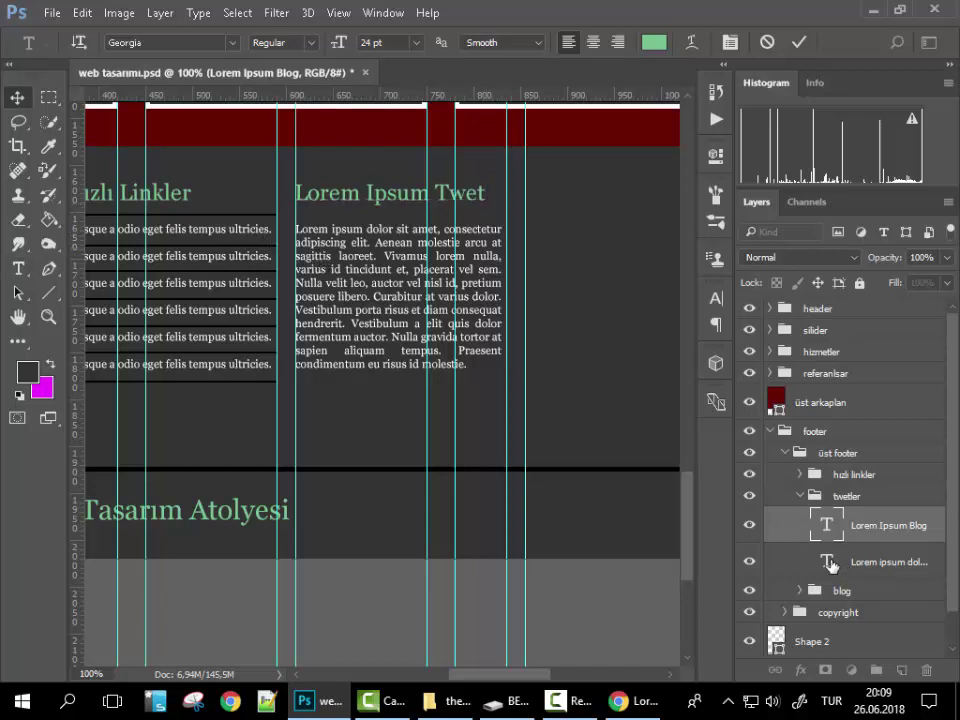
click(830, 563)
double_click(298, 230)
Type the workshop's Twitter handle at the start of the tweet paragraph and select it.
click(298, 231)
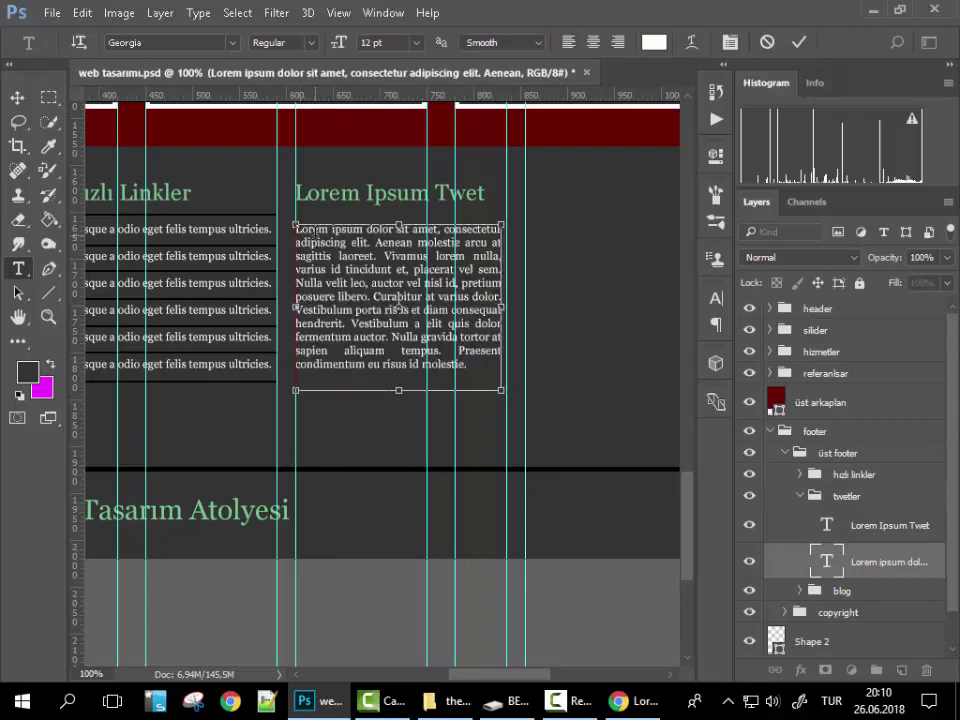
text(@)
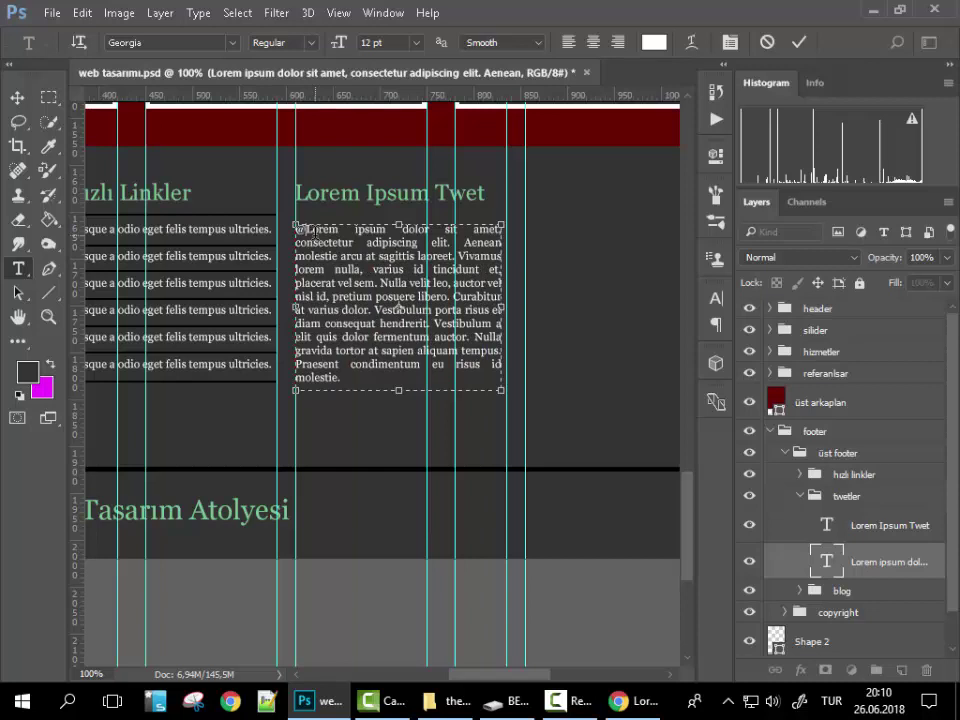
text(tasarima)
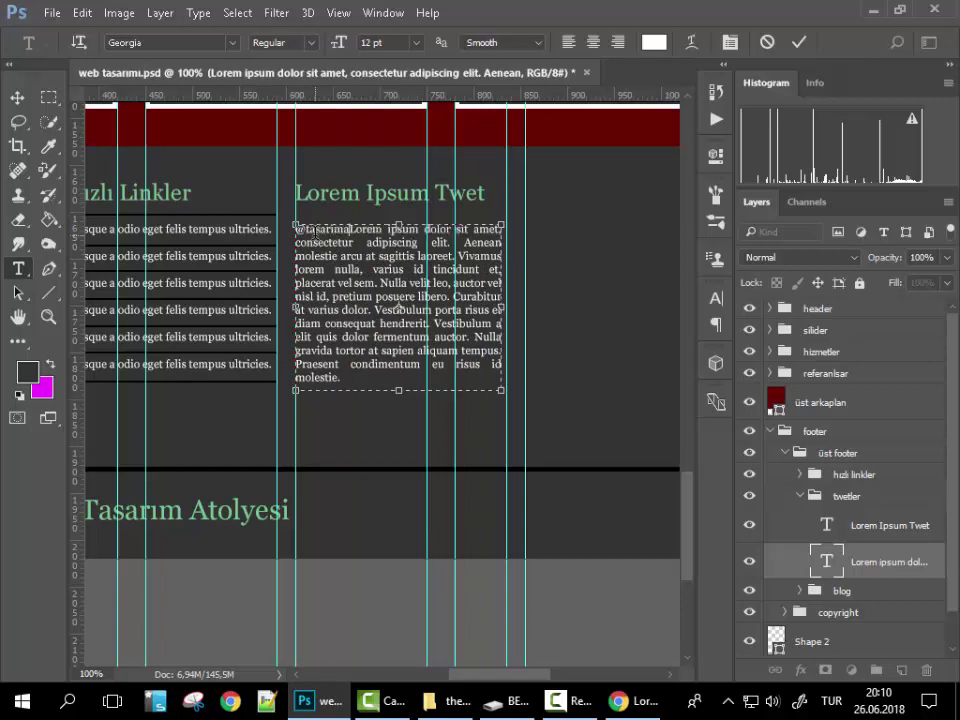
text(tolye)
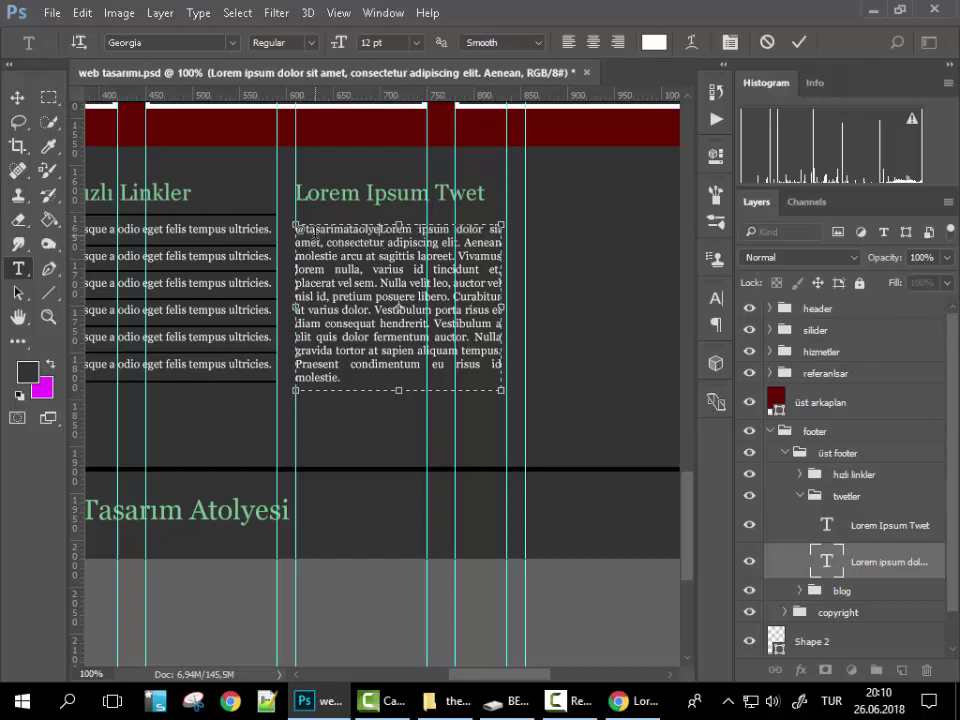
text(si)
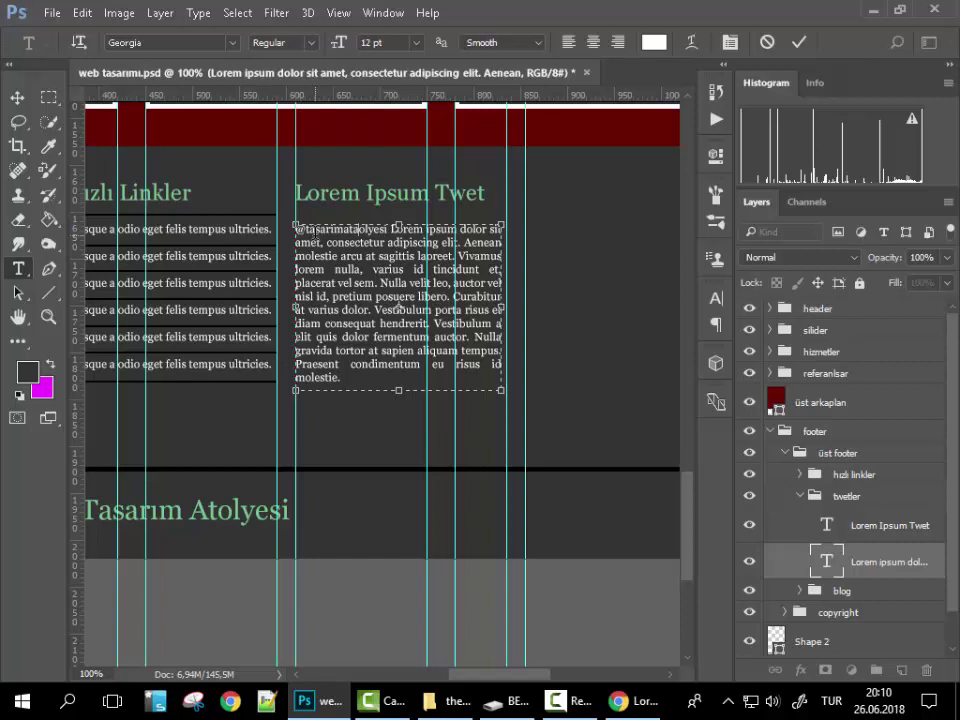
key(BackSpace)
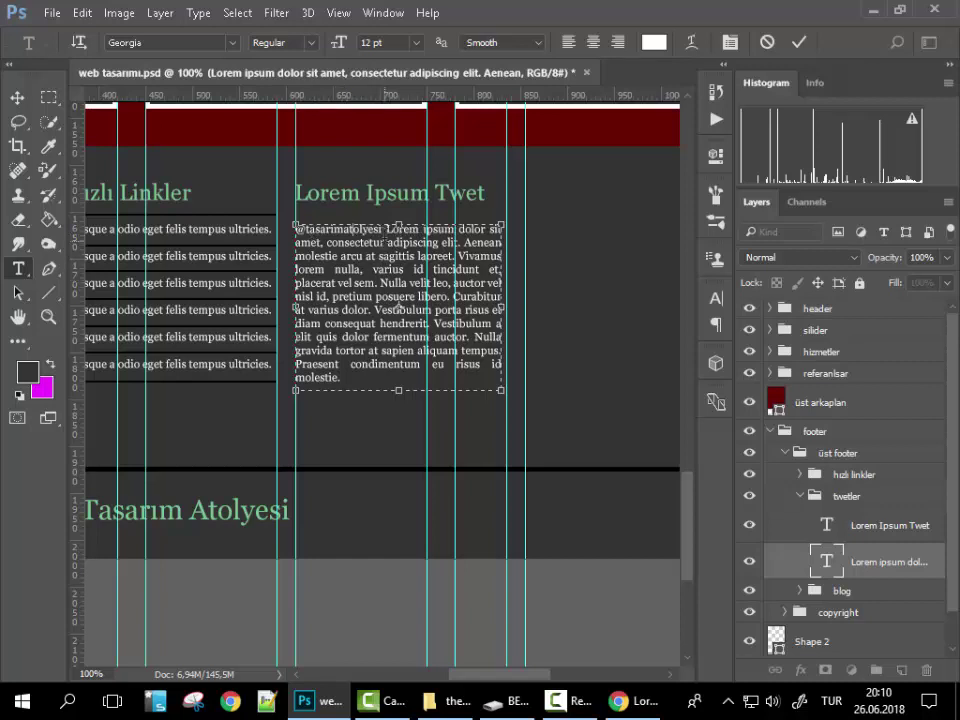
mouse_move(297, 229)
mouse_down()
mouse_move(430, 243)
mouse_move(297, 229)
mouse_up()
click(370, 237)
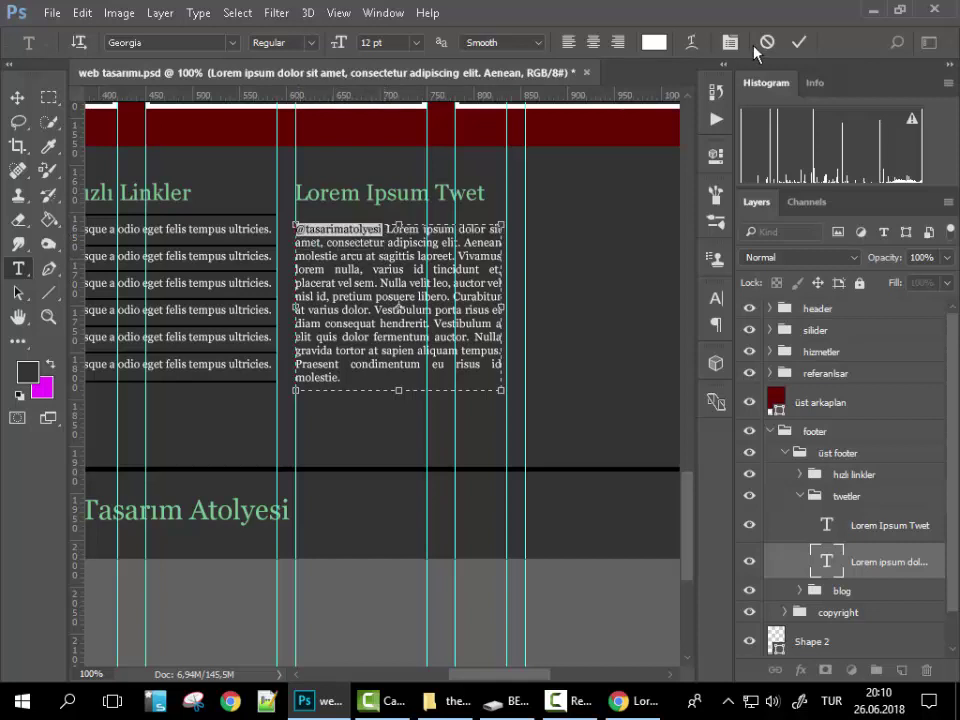
Colour the handle with the heading's light green (76c38f) and commit the text edit.
click(654, 42)
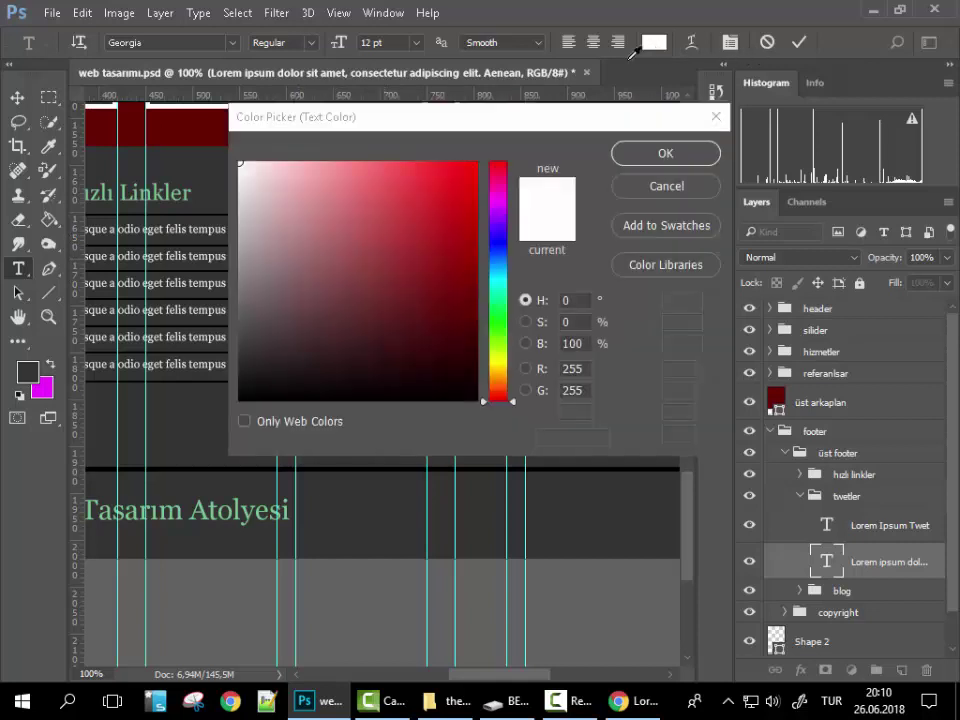
click(221, 503)
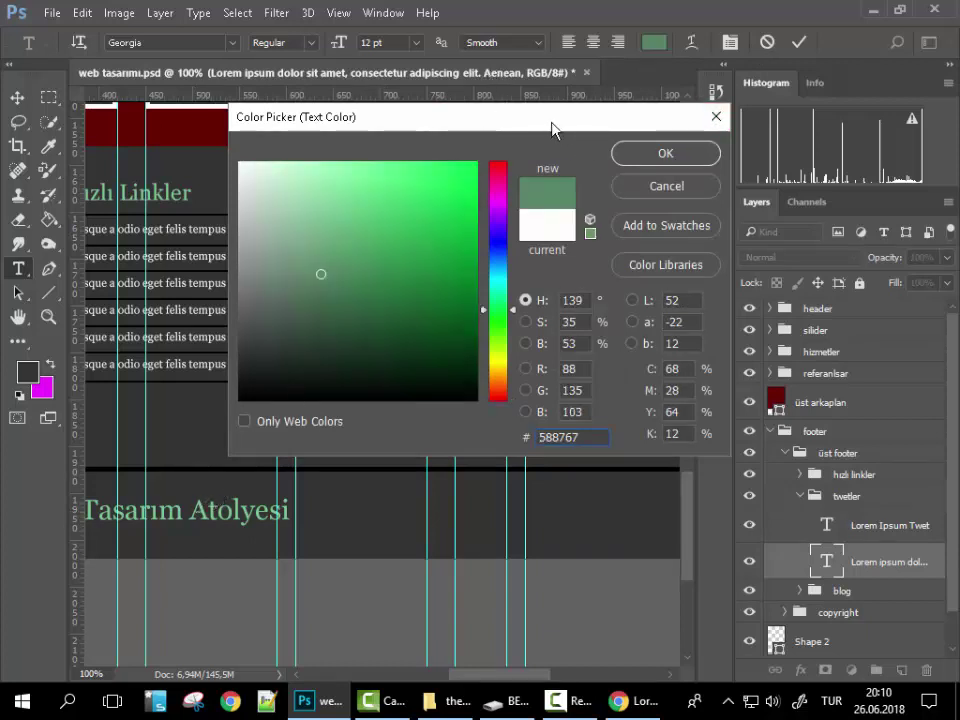
drag(883, 118, 880, 113)
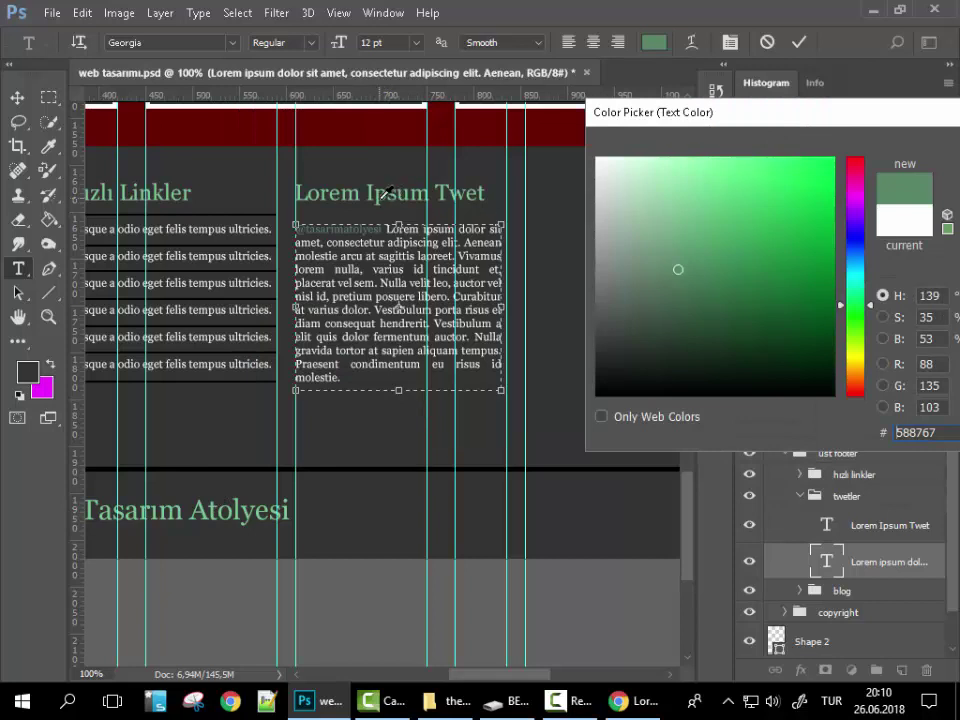
click(685, 239)
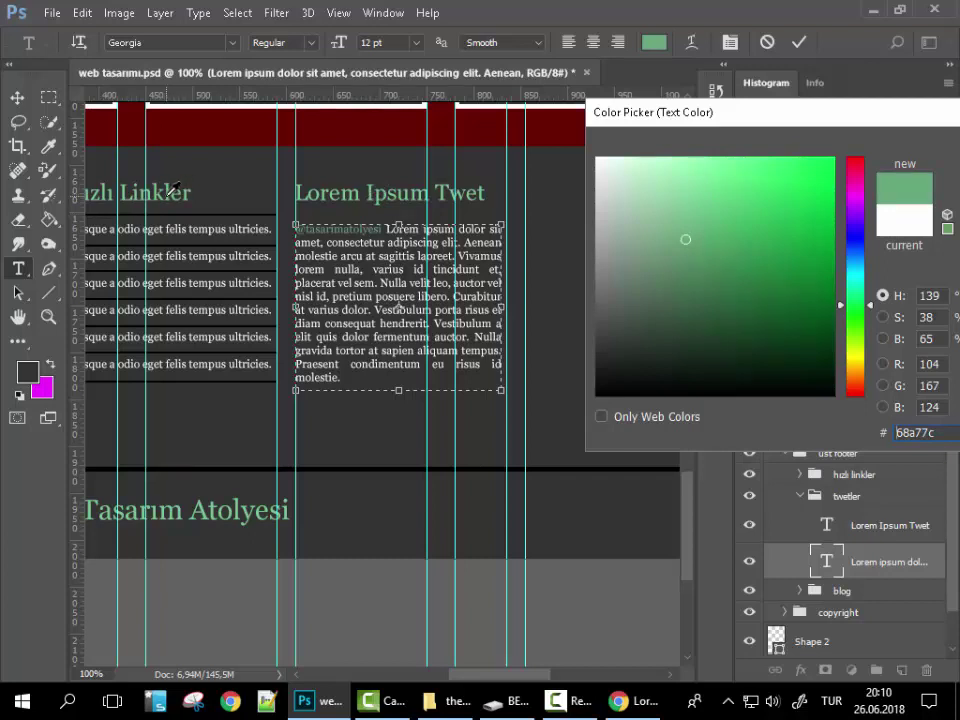
click(174, 189)
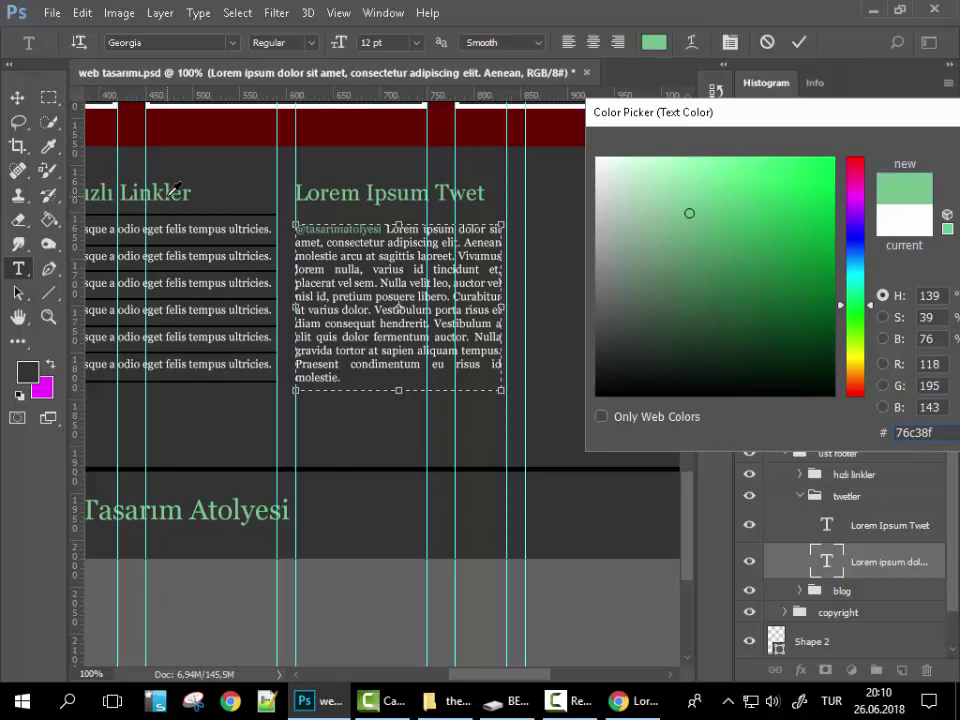
drag(816, 120, 582, 127)
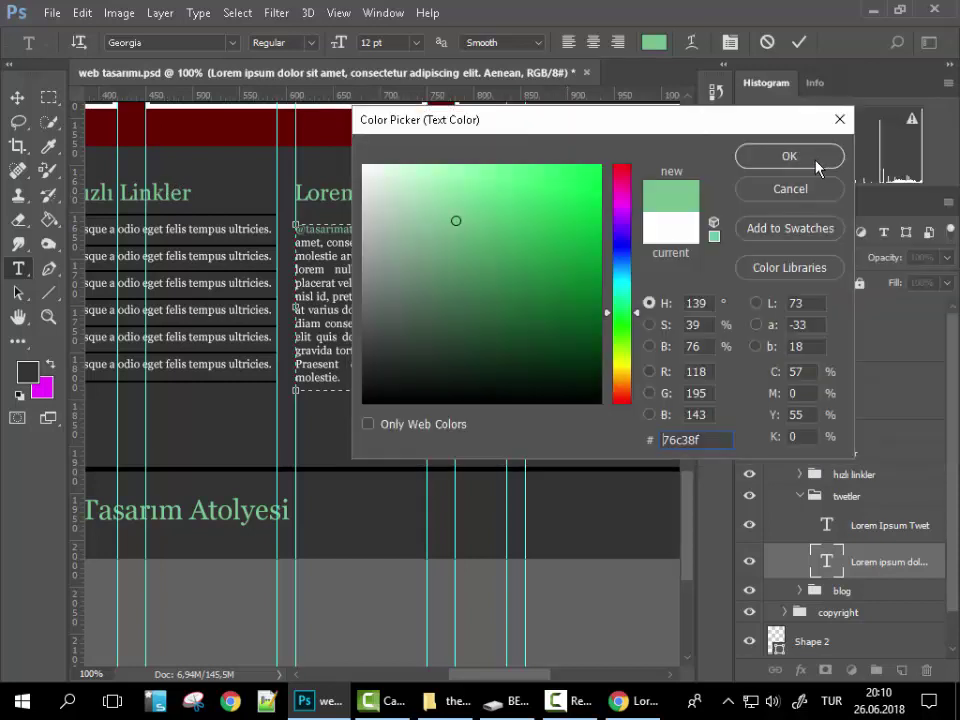
click(816, 161)
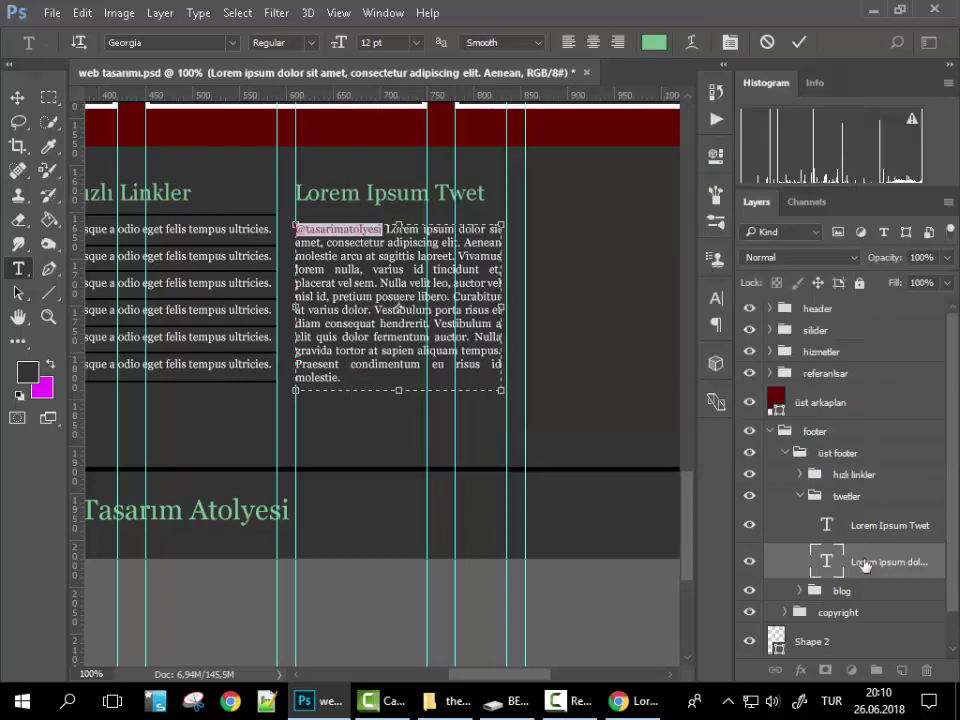
key(ctrl+Return)
key(v)
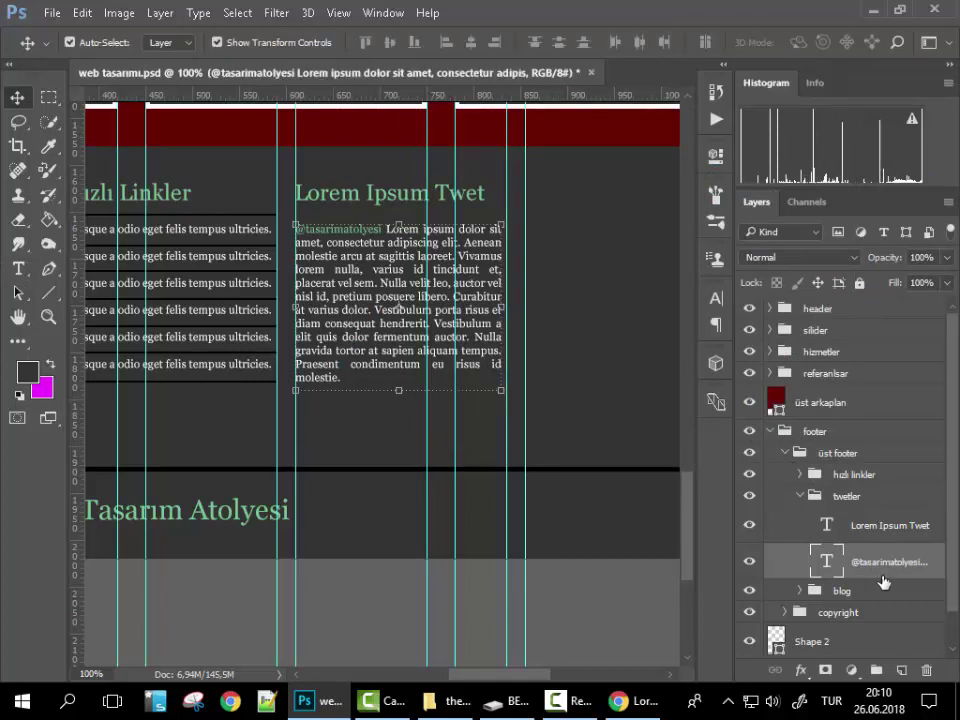
Duplicate the twetler group as 'twetler copy'.
click(799, 496)
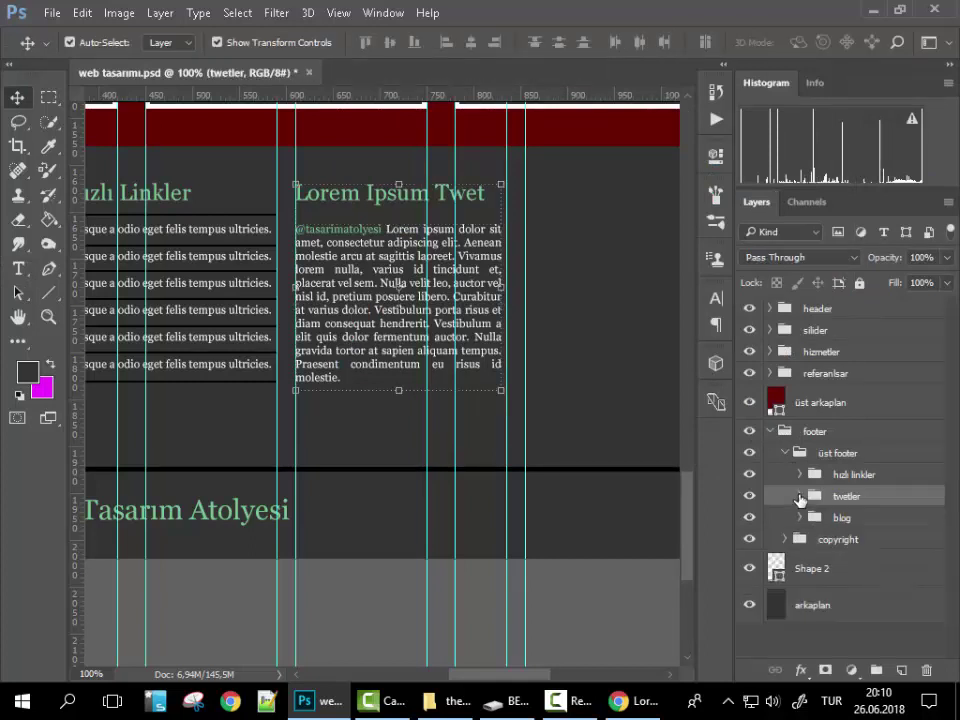
mouse_move(530, 670)
mouse_down()
mouse_move(577, 678)
mouse_move(562, 676)
mouse_up()
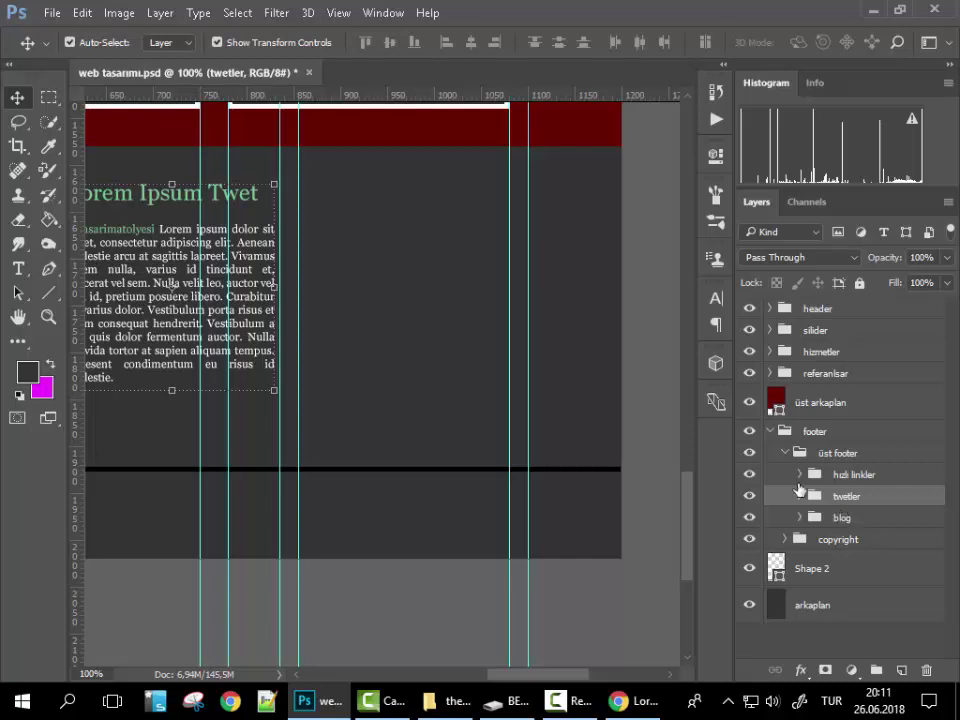
key(ctrl)
key(ctrl+j)
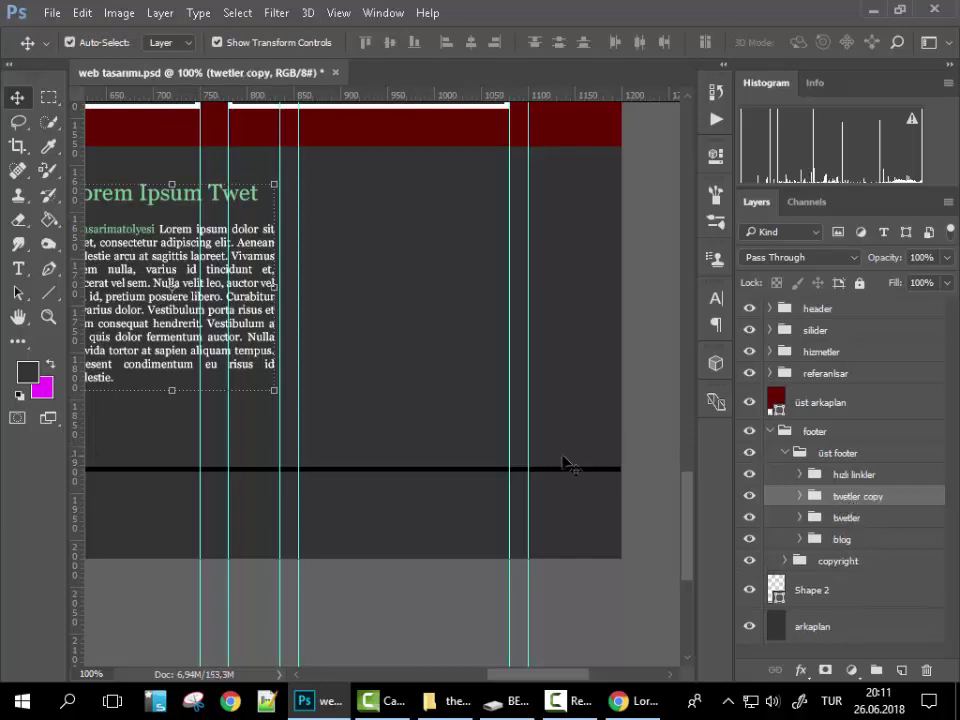
Nudge 'twetler copy' right until it sits beside the original column.
key(Right)
key(Right)
key(Right)
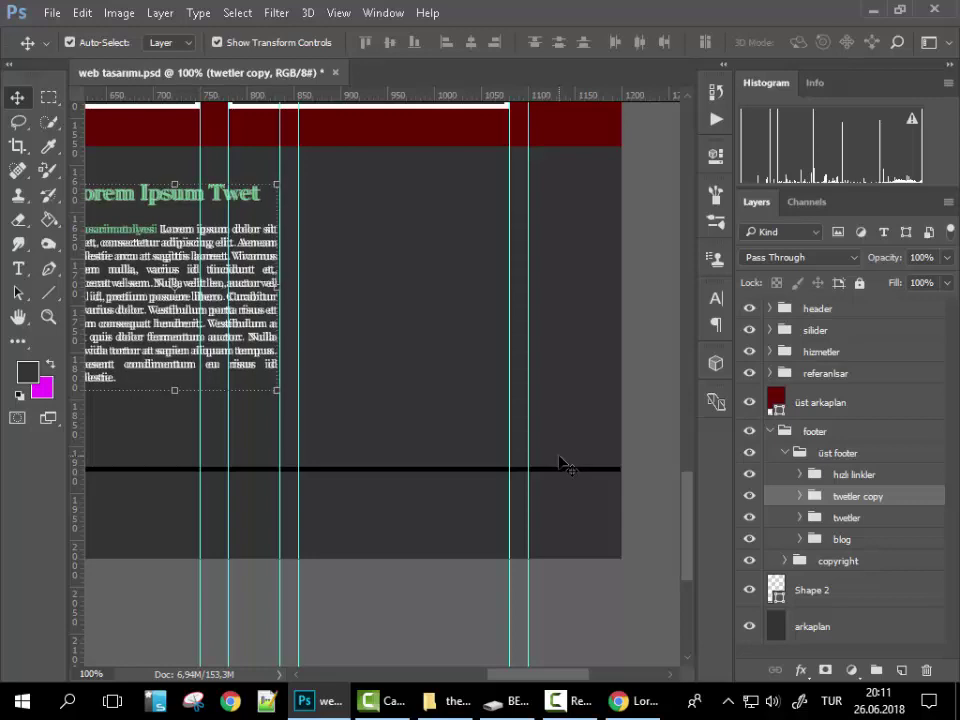
key(Right)
key(Right)
key(Right)
key(Right)
key(Right)
key(Right)
key(Right)
key(Right)
key(Right)
key(Right)
key(Right)
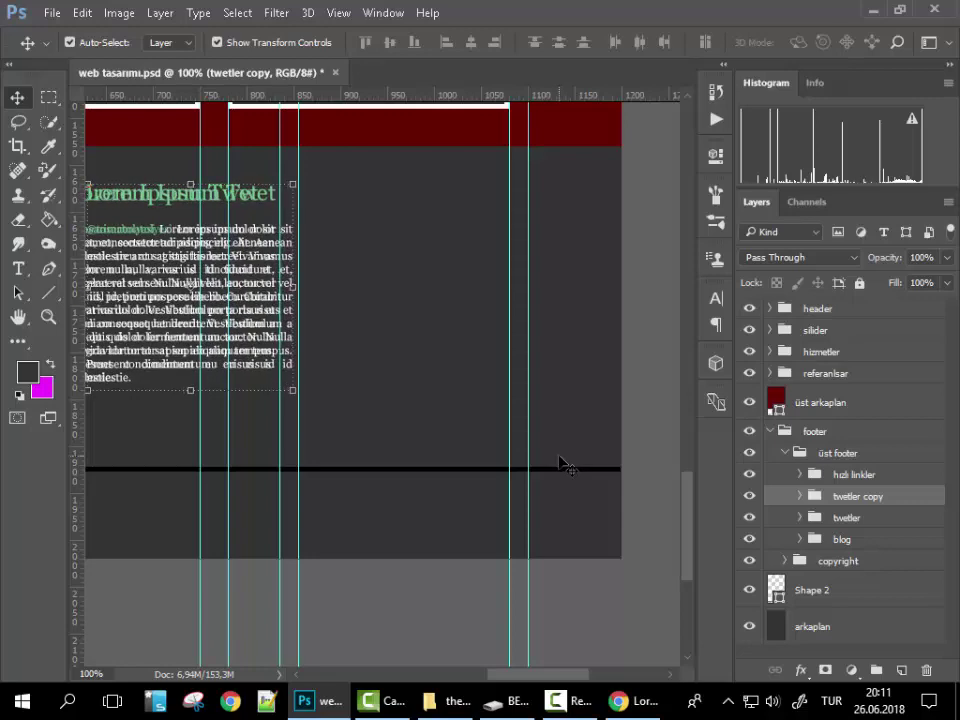
key(Right)
key(Right)
key(Right)
key(Right)
key(Right)
key(Right)
key(Right)
key(Right)
key(Right)
key(Right)
key(Right)
key(Right)
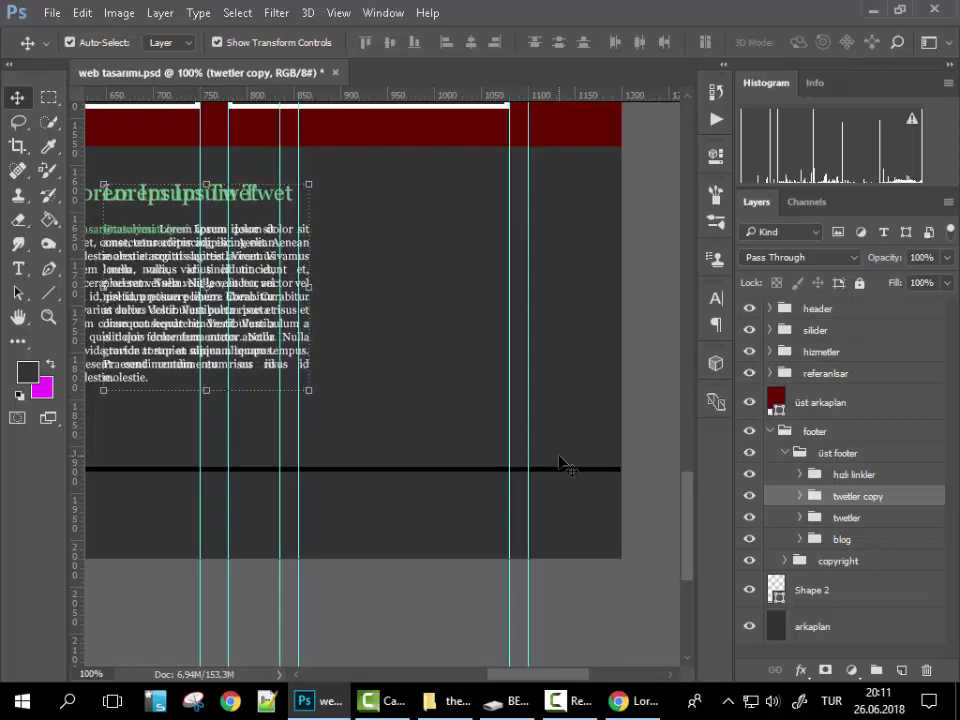
key(Right)
key(Right)
key(Right)
key(Right)
key(Right)
key(Right)
key(Right)
key(Right)
key(Right)
key(Right)
key(Right)
key(Right)
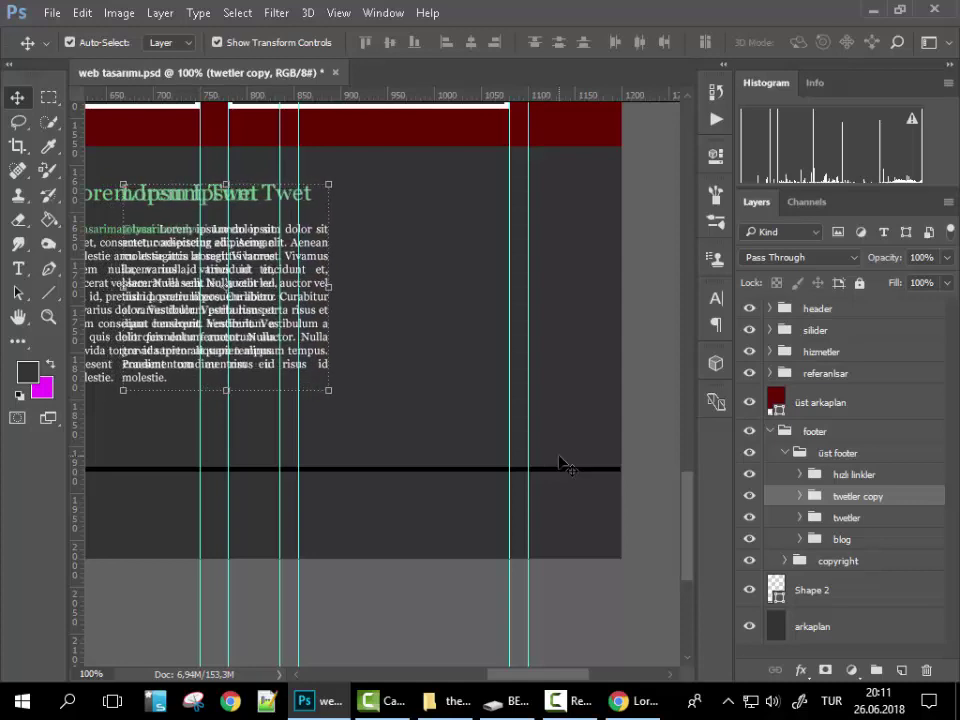
key(Right)
key(Right)
key(Right)
key(Right)
key(Right)
key(Right)
key(Right)
key(Right)
key(Right)
key(Right)
key(Right)
key(Right)
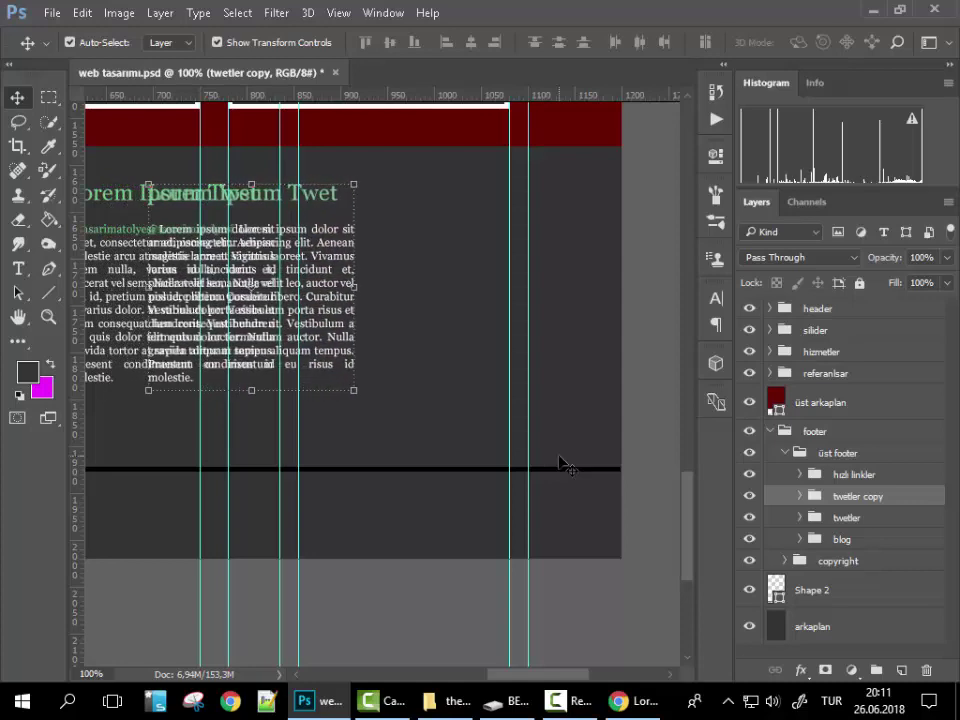
key(Right)
key(Right)
key(Right)
key(Right)
key(Right)
key(Right)
key(Right)
key(Right)
key(Right)
key(Right)
key(Right)
key(Right)
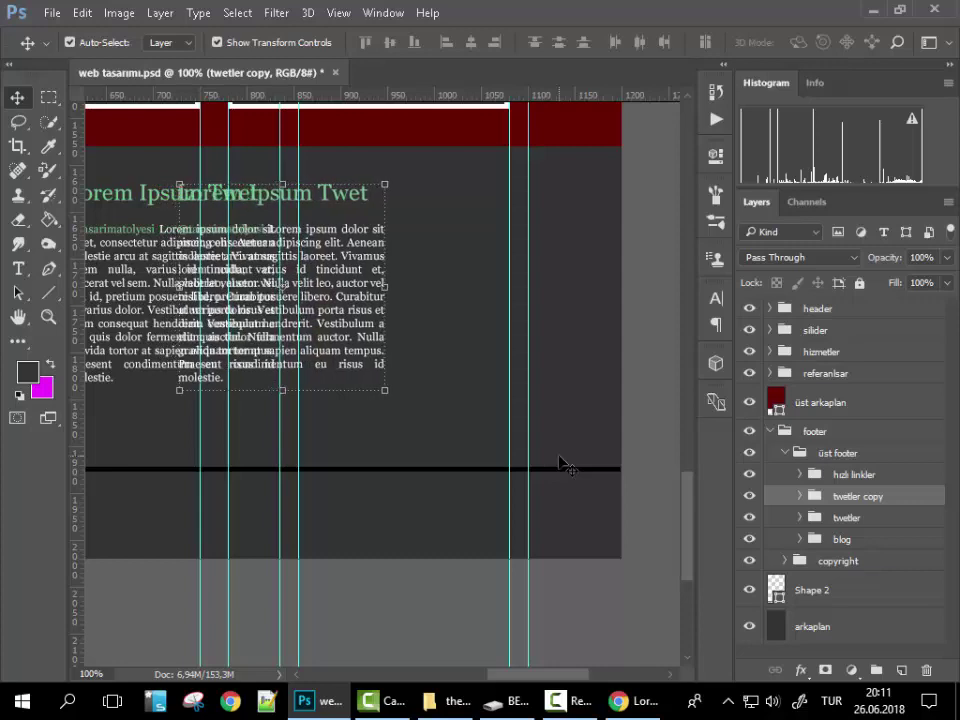
key(Right)
key(Right)
key(Right)
key(Right)
key(Right)
key(Right)
key(Right)
key(Right)
key(Right)
key(Right)
key(Right)
key(Right)
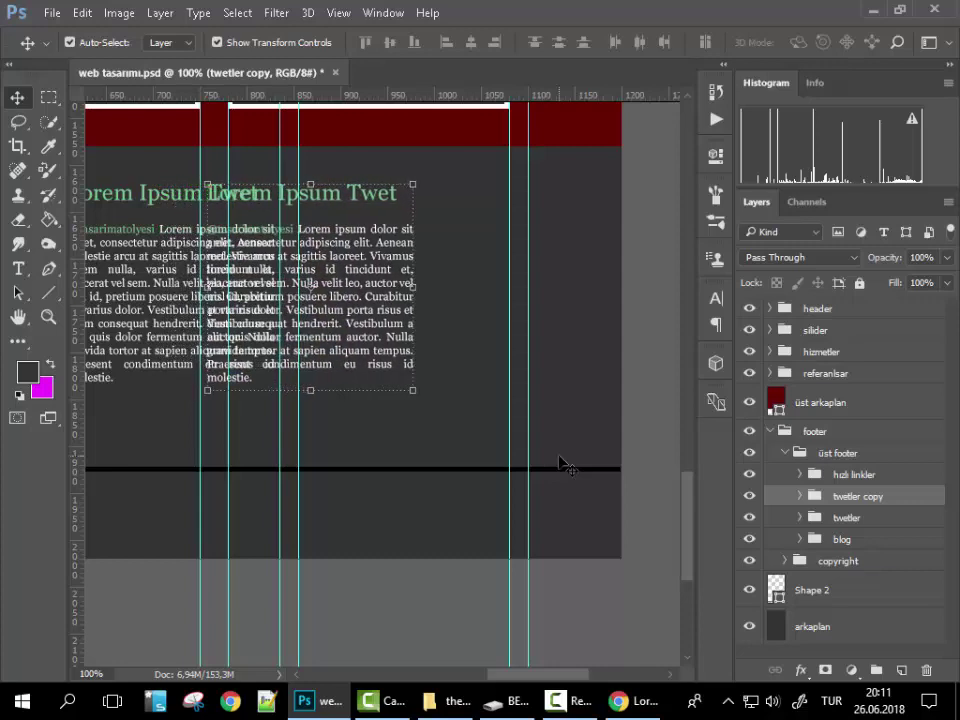
key(Right)
key(Right)
key(Right)
key(Right)
key(Right)
key(Right)
key(Right)
key(Right)
key(Right)
key(Right)
key(Right)
key(Right)
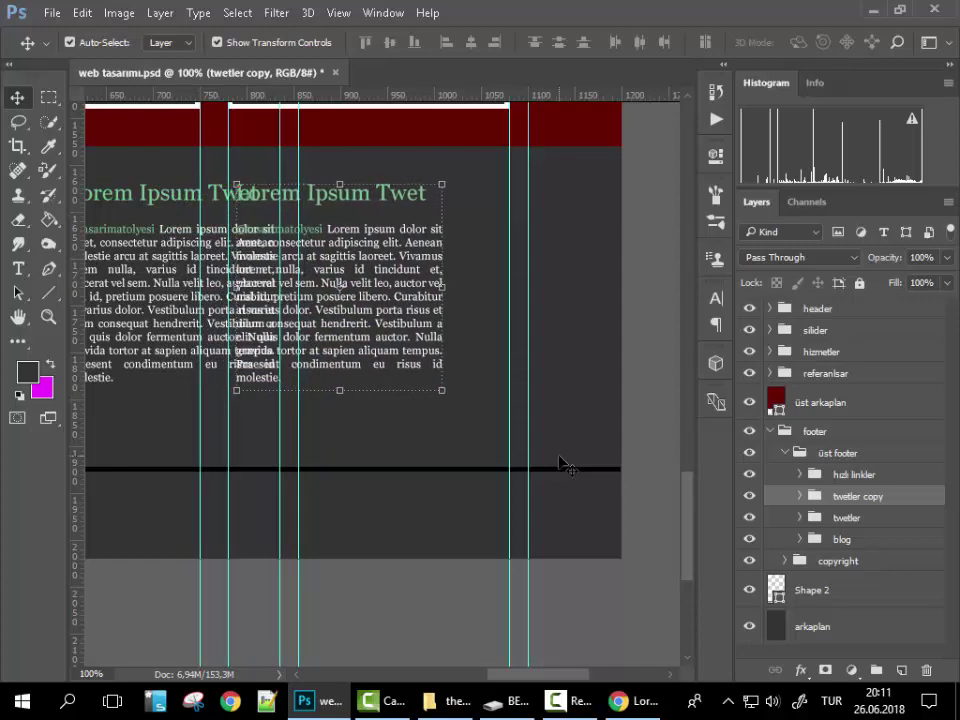
key(Right)
key(Right)
key(Right)
key(Right)
key(Right)
key(Right)
key(Right)
key(Right)
key(Right)
key(Right)
key(Right)
key(Right)
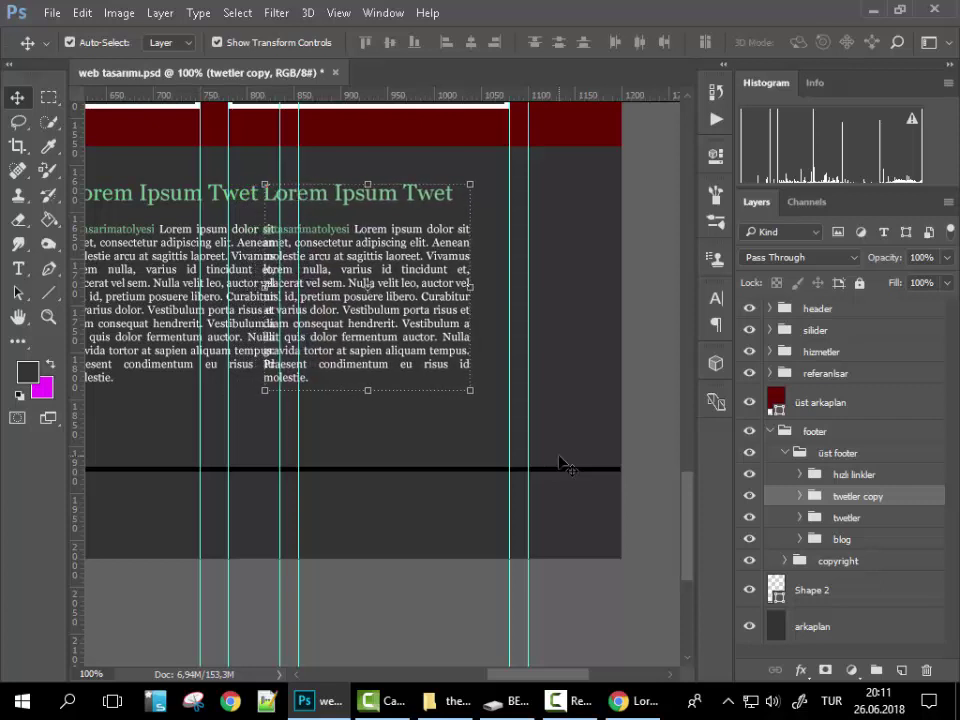
key(Right)
key(Right)
key(Right)
key(Right)
key(Right)
key(Right)
key(Right)
key(Right)
key(Right)
key(Right)
key(Right)
key(Right)
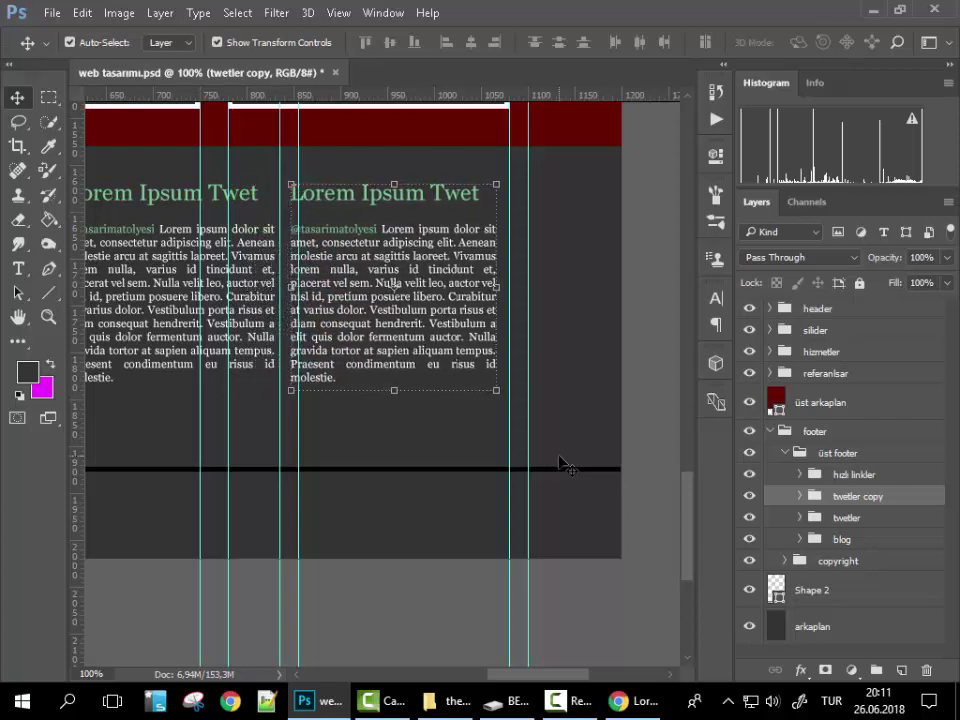
key(Right)
key(Right)
key(Right)
key(Right)
key(Right)
key(Right)
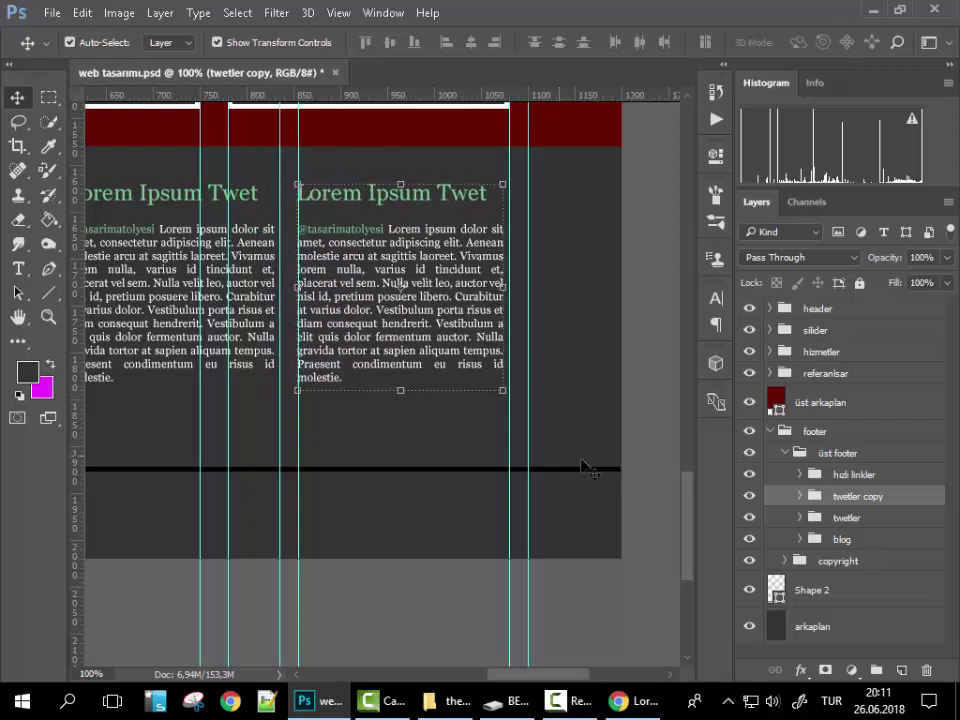
Rename the copied group 'iletişim' and change its heading to 'İletişim'.
double_click(876, 496)
text(iletişim)
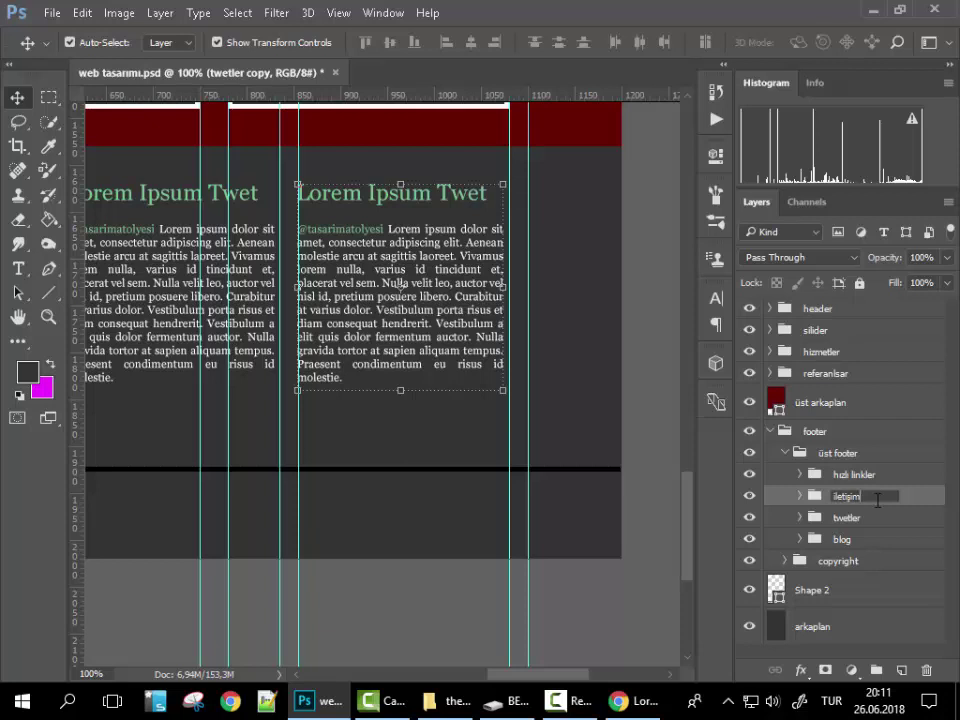
click(799, 496)
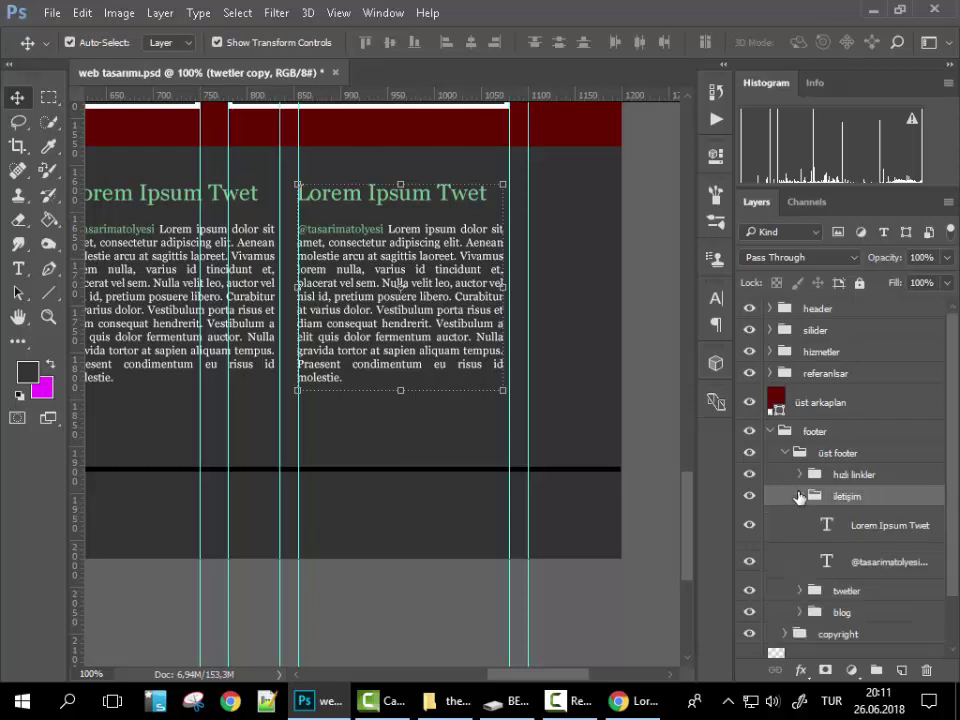
double_click(827, 527)
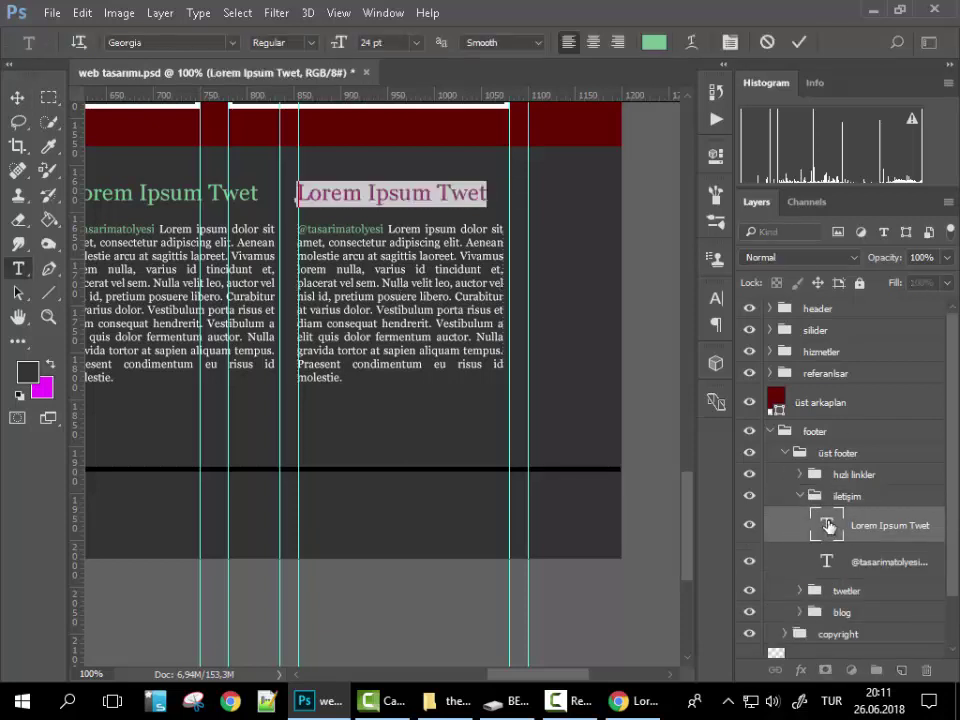
text(İ)
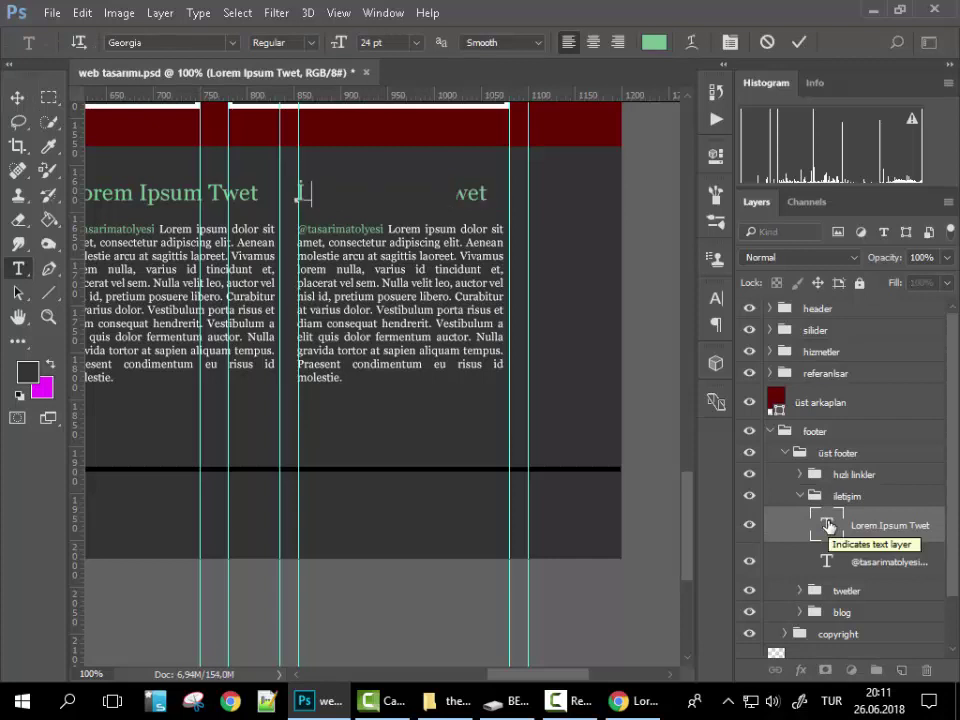
text(letişim)
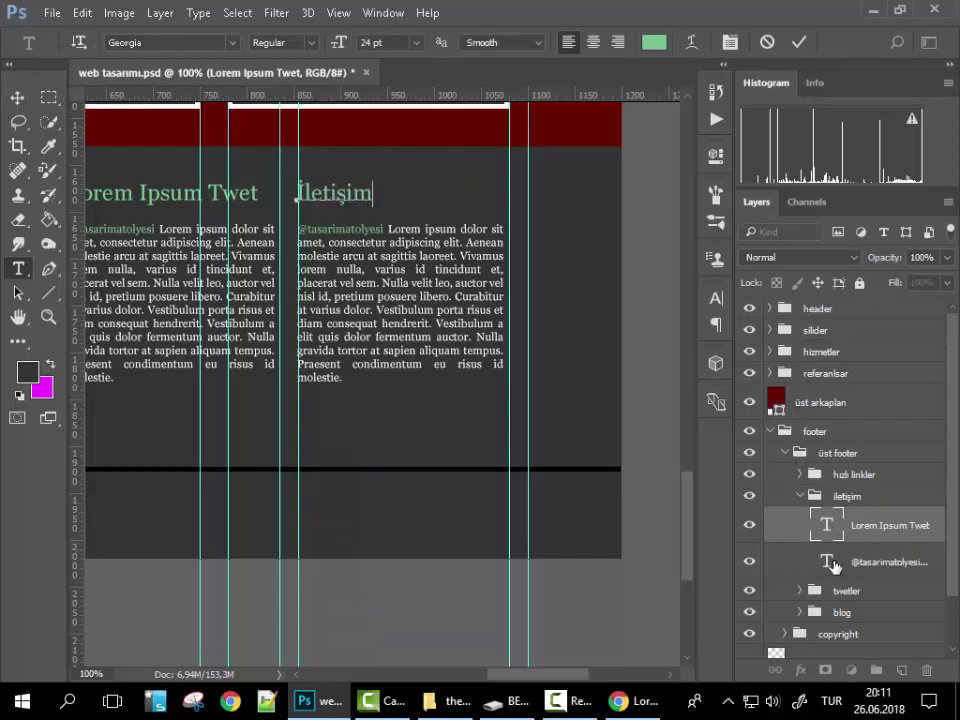
Delete the tweet paragraph layer from the iletişim group.
click(835, 564)
key(v)
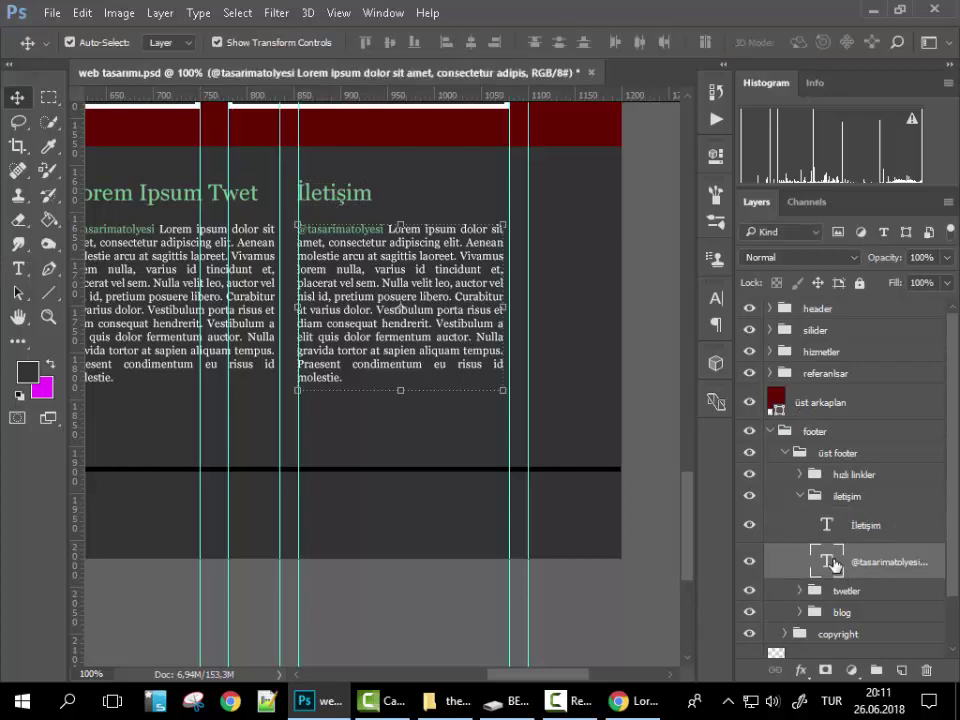
key(Delete)
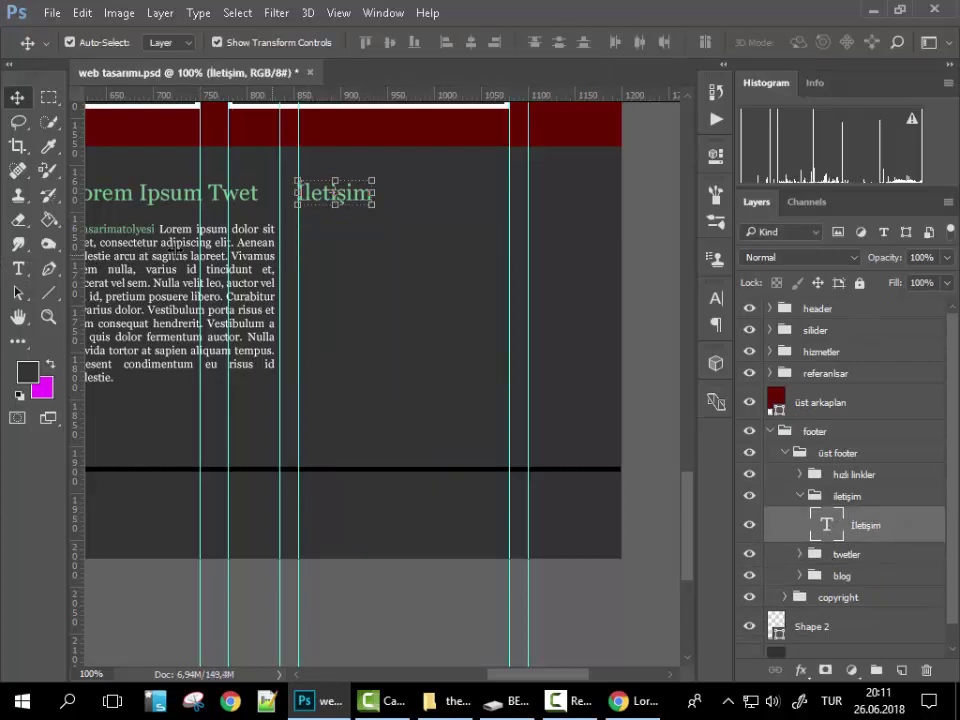
click(48, 293)
Draw a 225 × 30 px rounded rectangle under the İletişim heading.
right_click(48, 293)
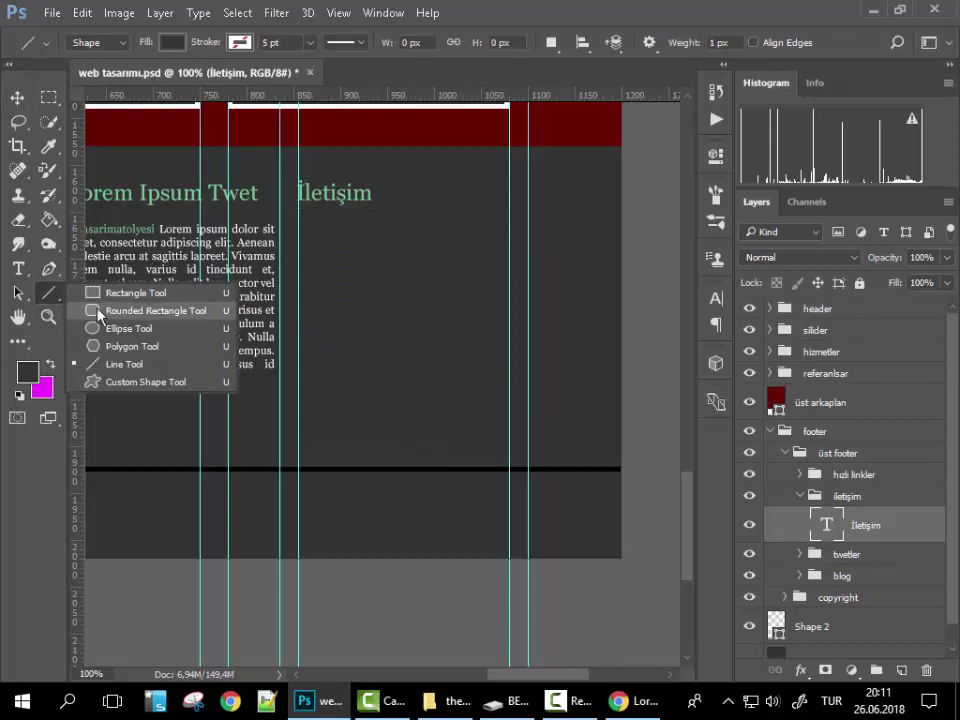
click(120, 251)
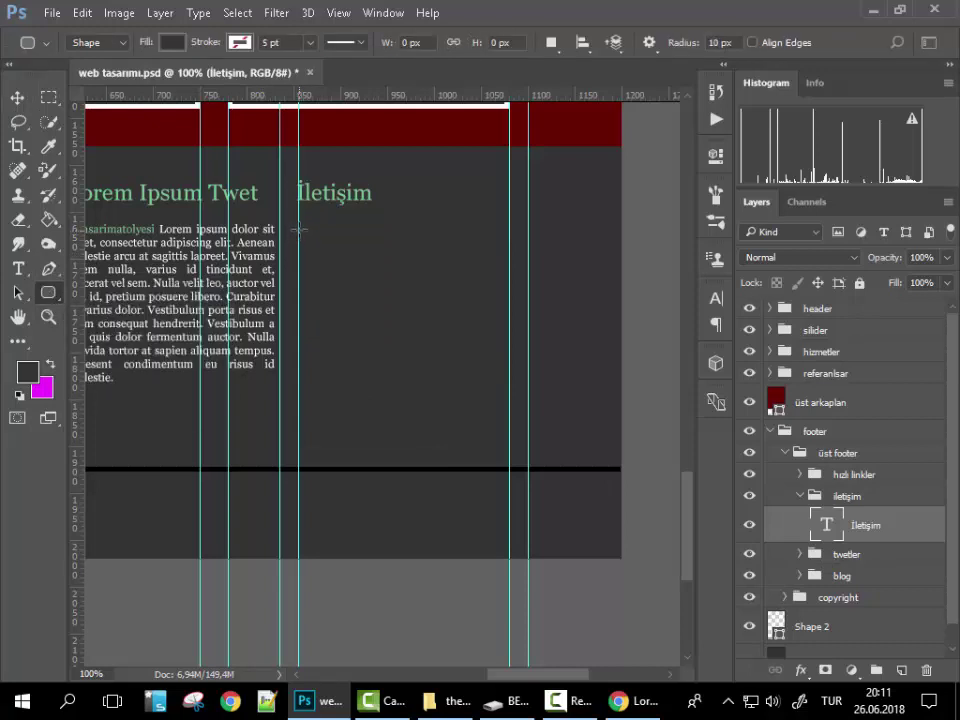
drag(298, 228, 508, 258)
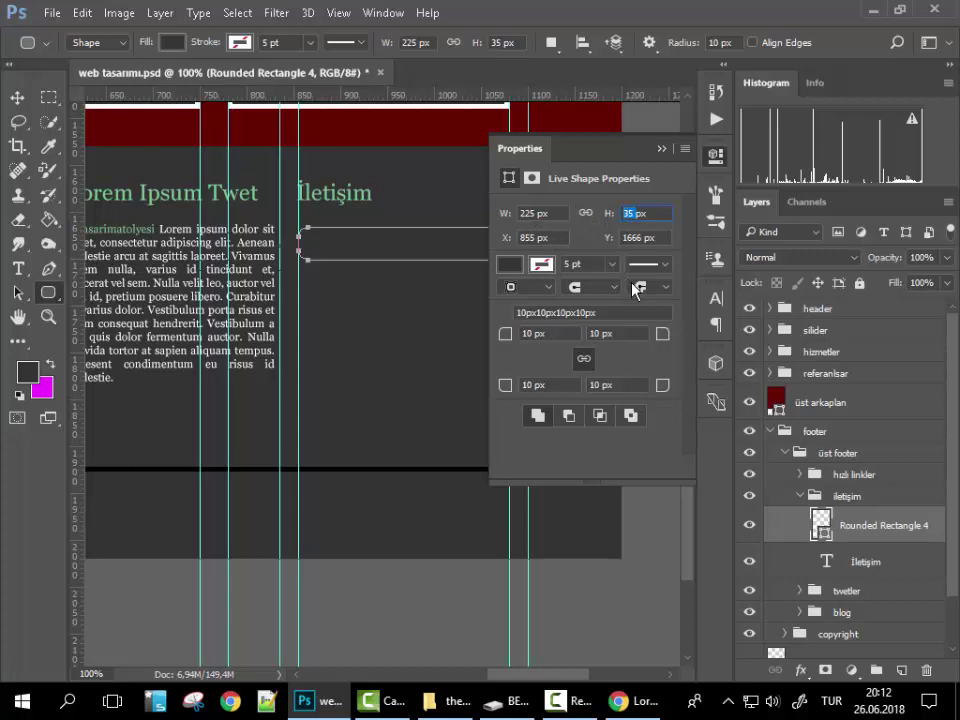
text(30px)
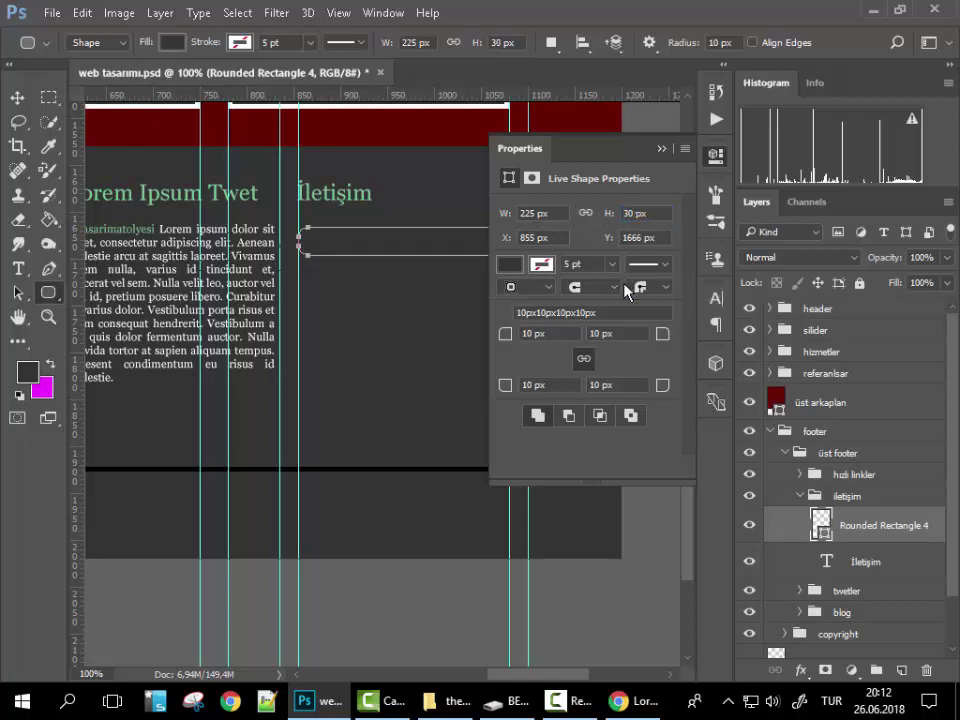
double_click(823, 532)
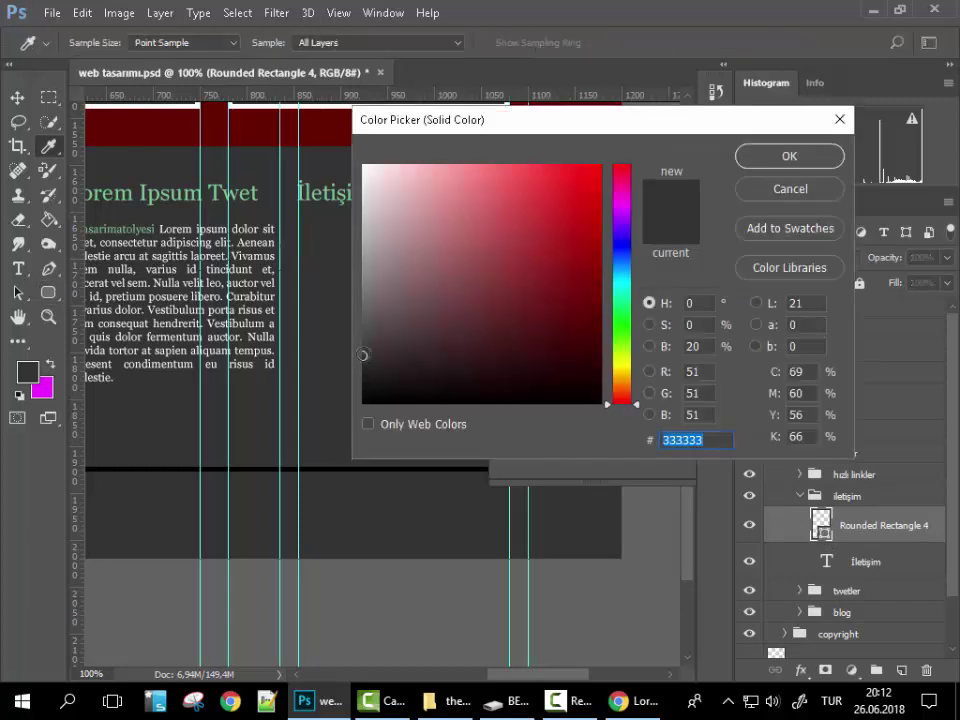
Set the rounded rectangle's fill to hex 222222 in the Color Picker.
click(362, 343)
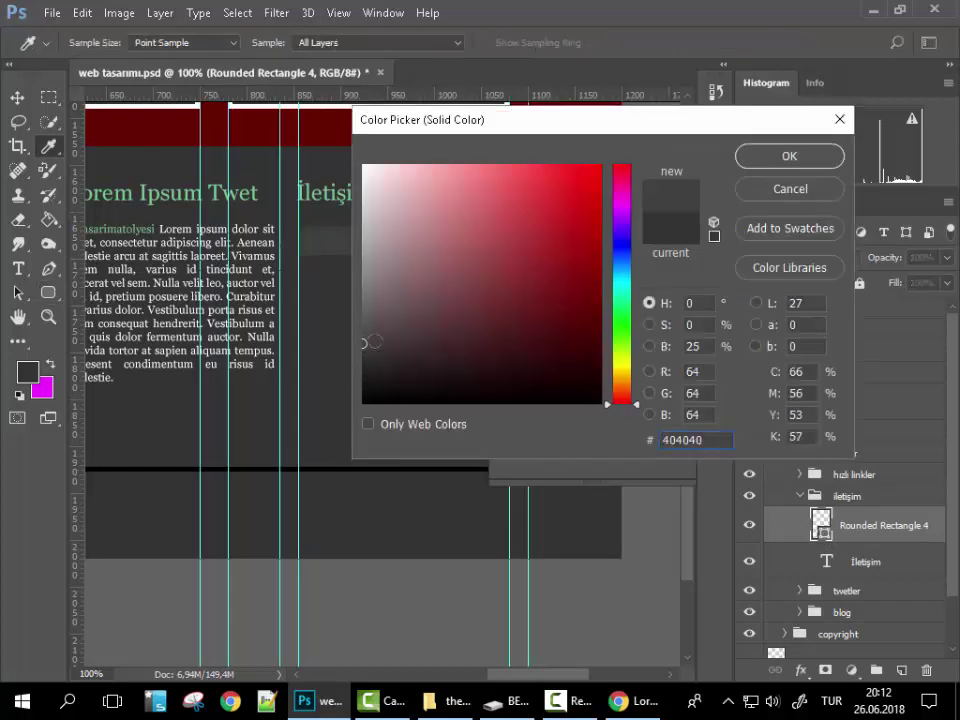
click(367, 334)
click(364, 345)
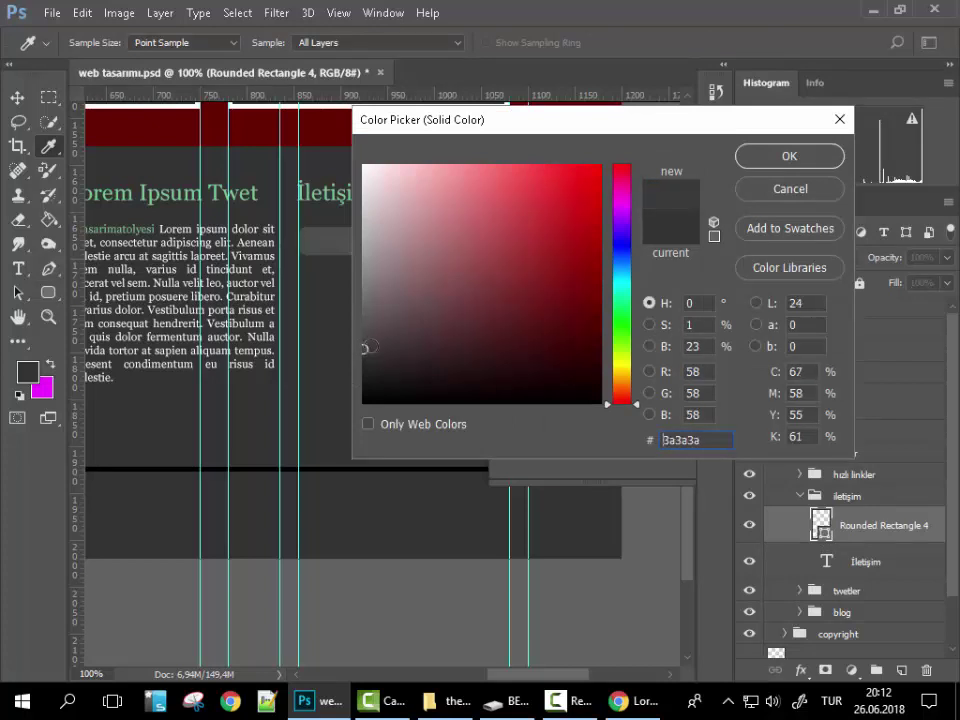
click(371, 328)
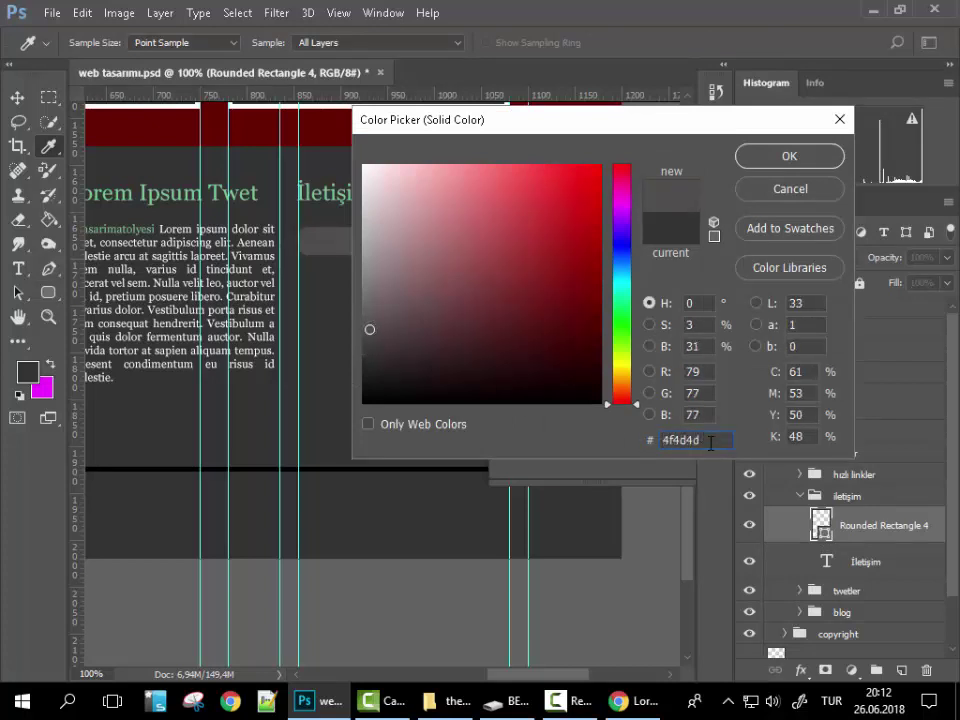
drag(710, 443, 643, 439)
text(200)
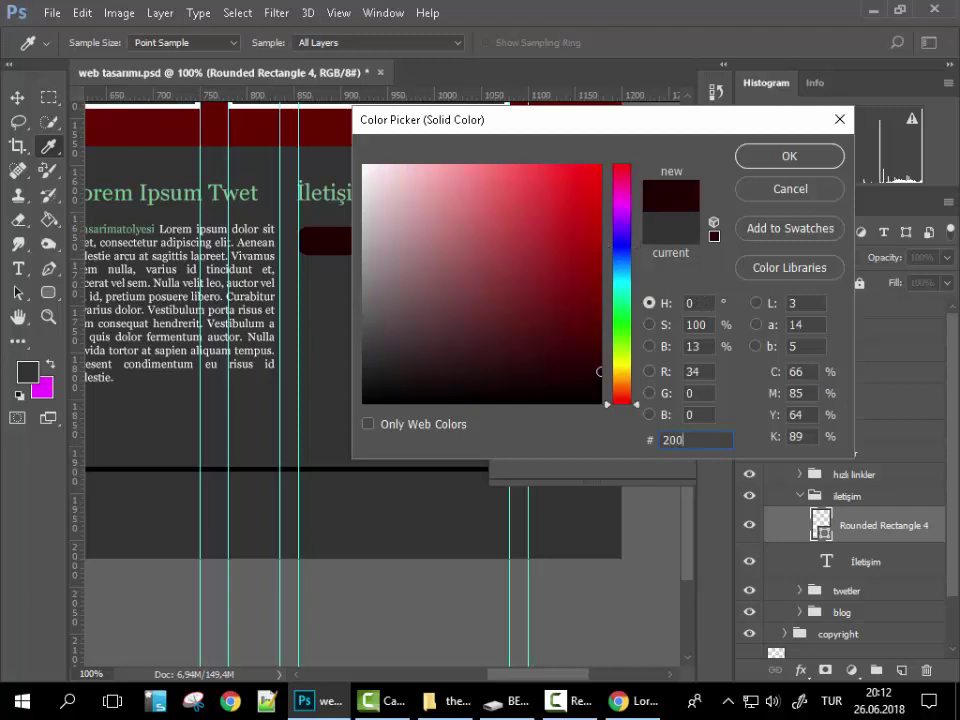
key(BackSpace)
key(BackSpace)
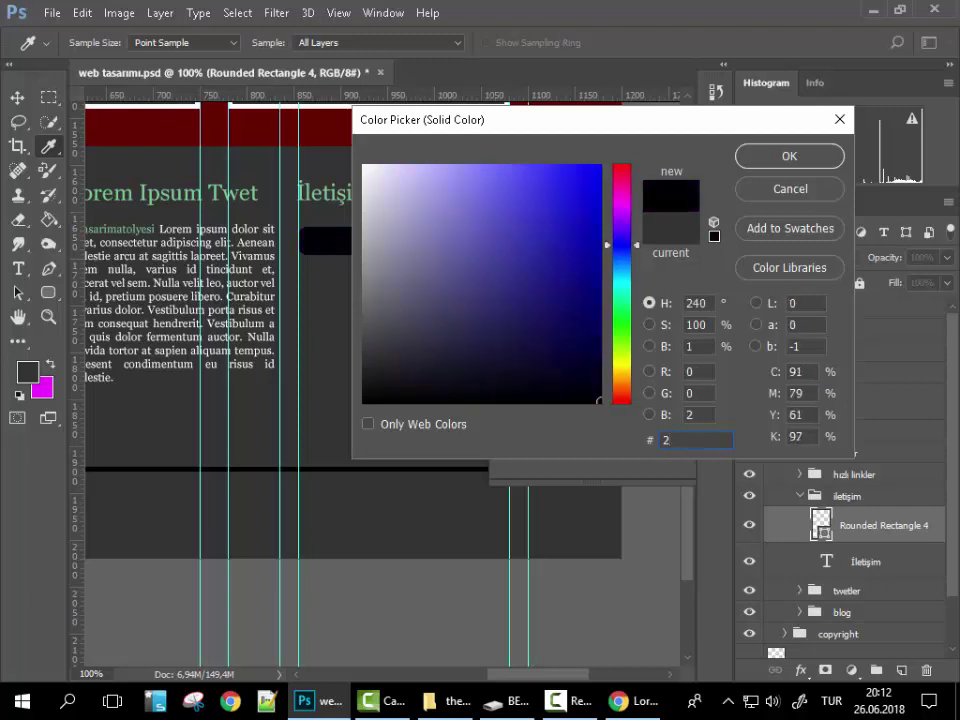
text(22)
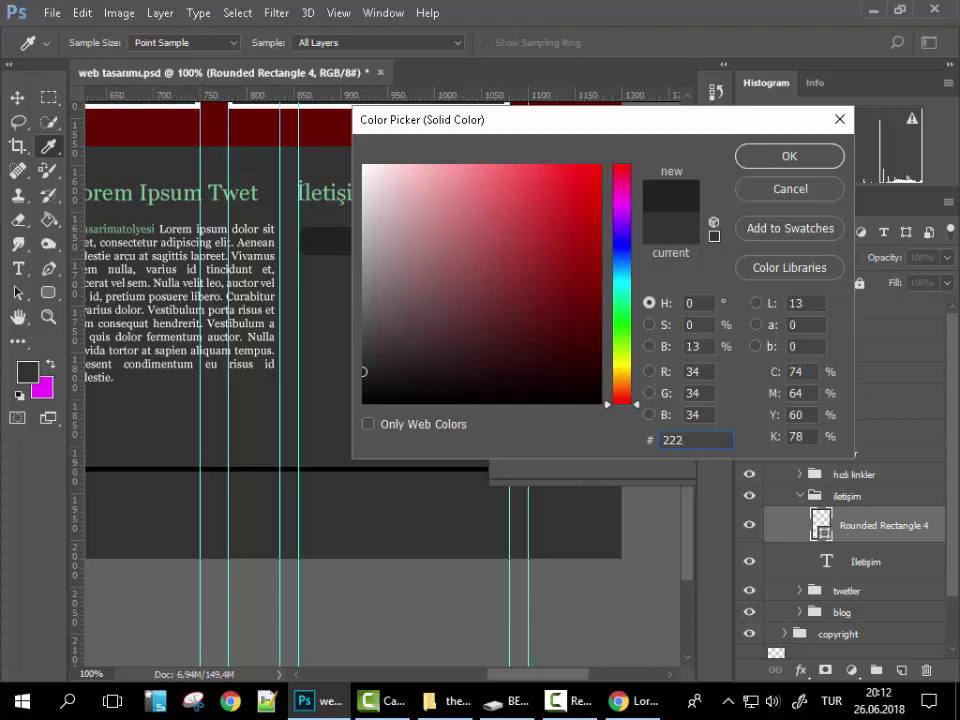
click(771, 160)
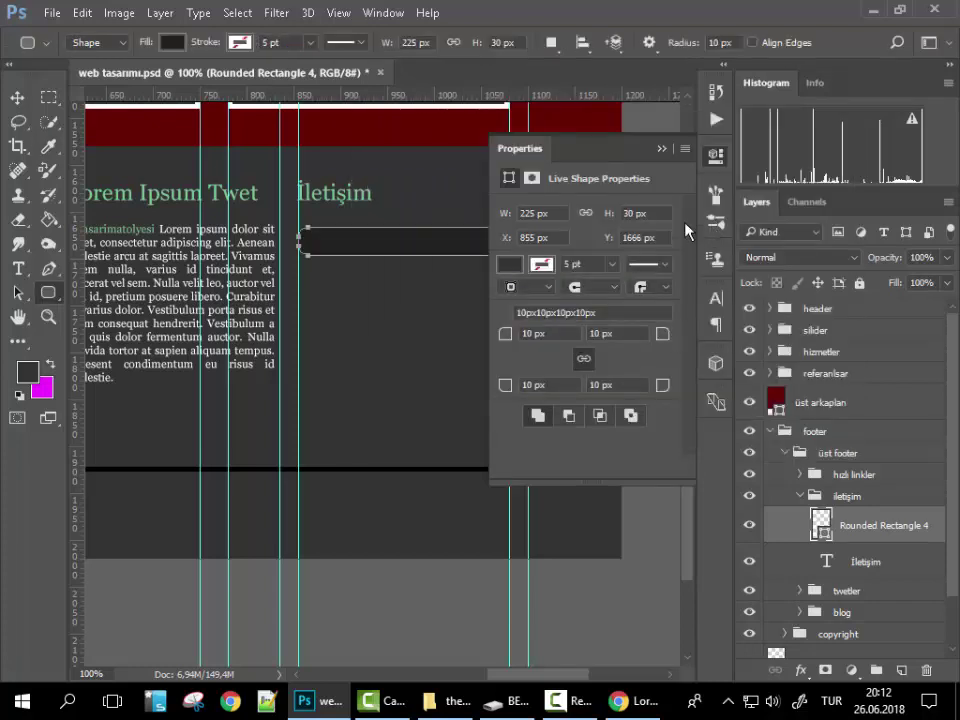
Give the rounded field a thin 1 pt solid outline.
click(661, 150)
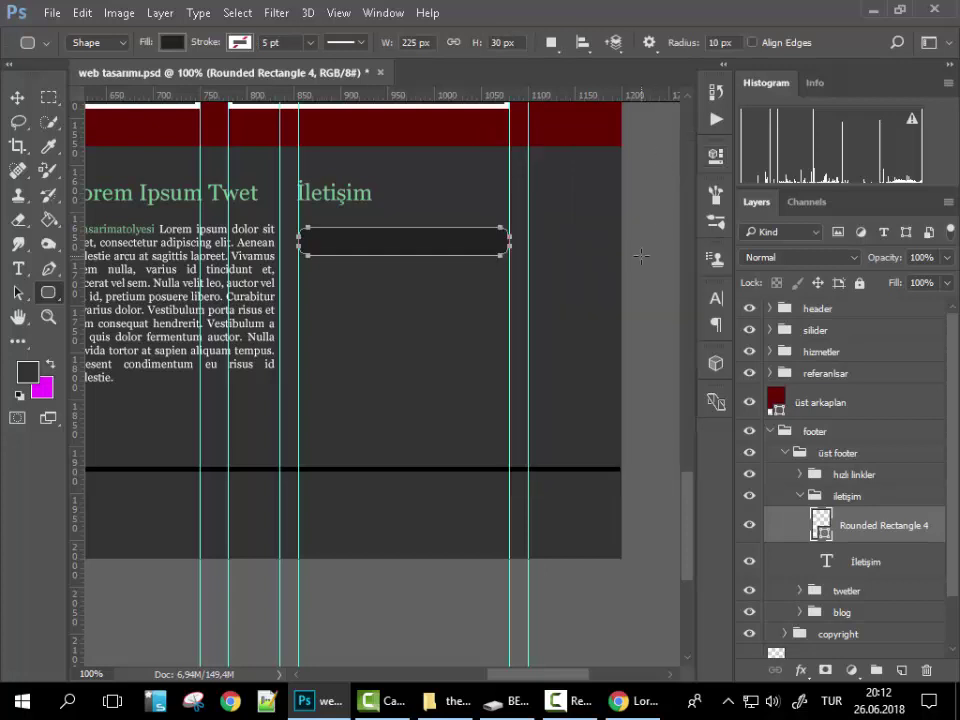
click(866, 560)
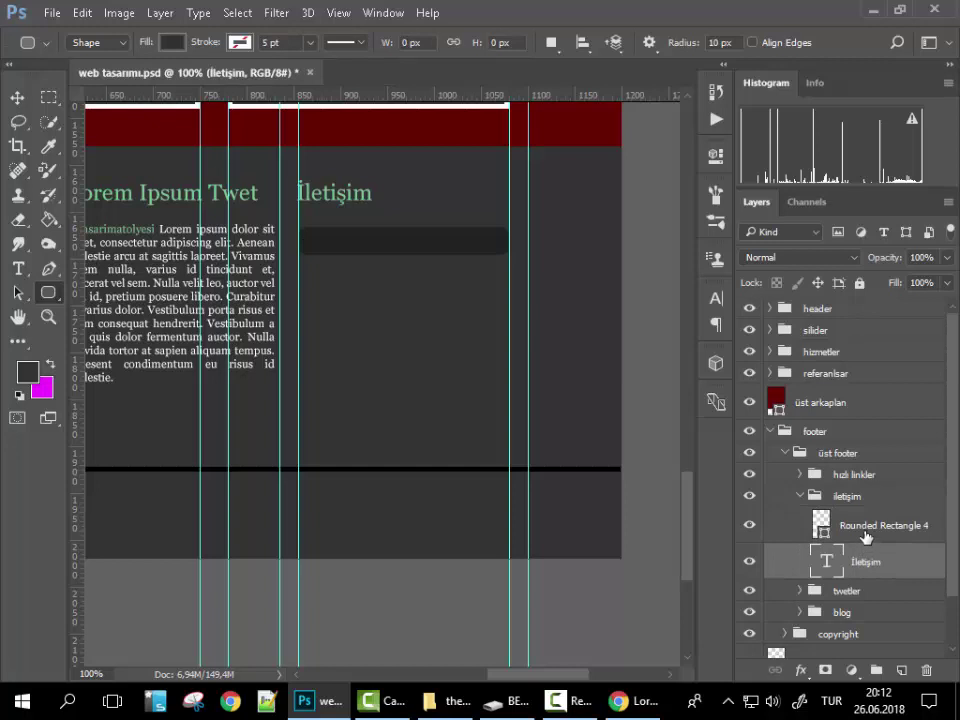
click(866, 533)
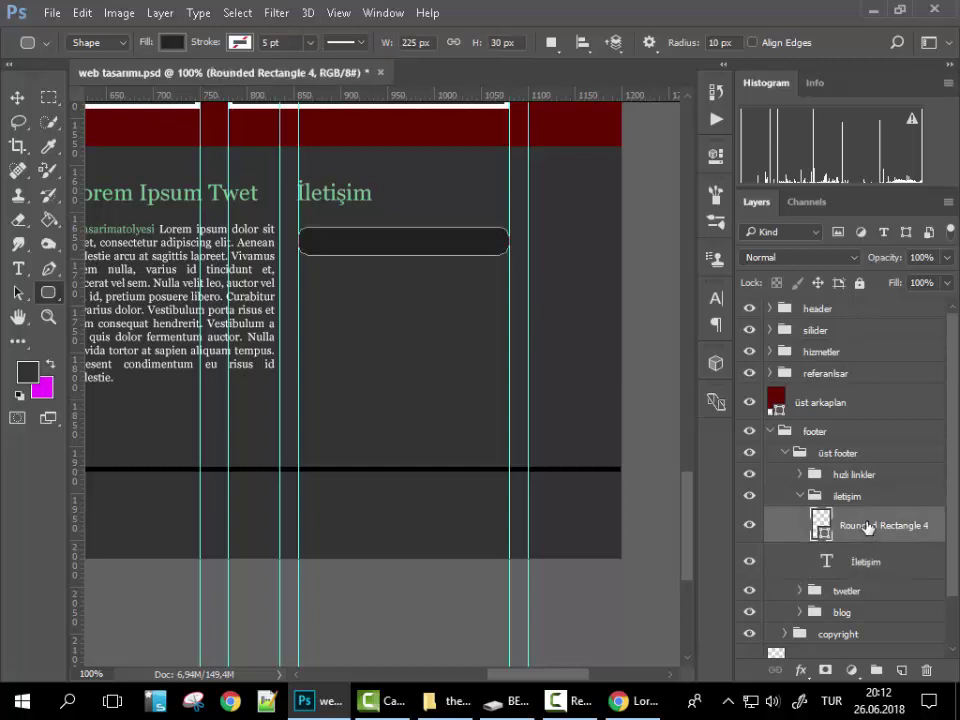
click(240, 44)
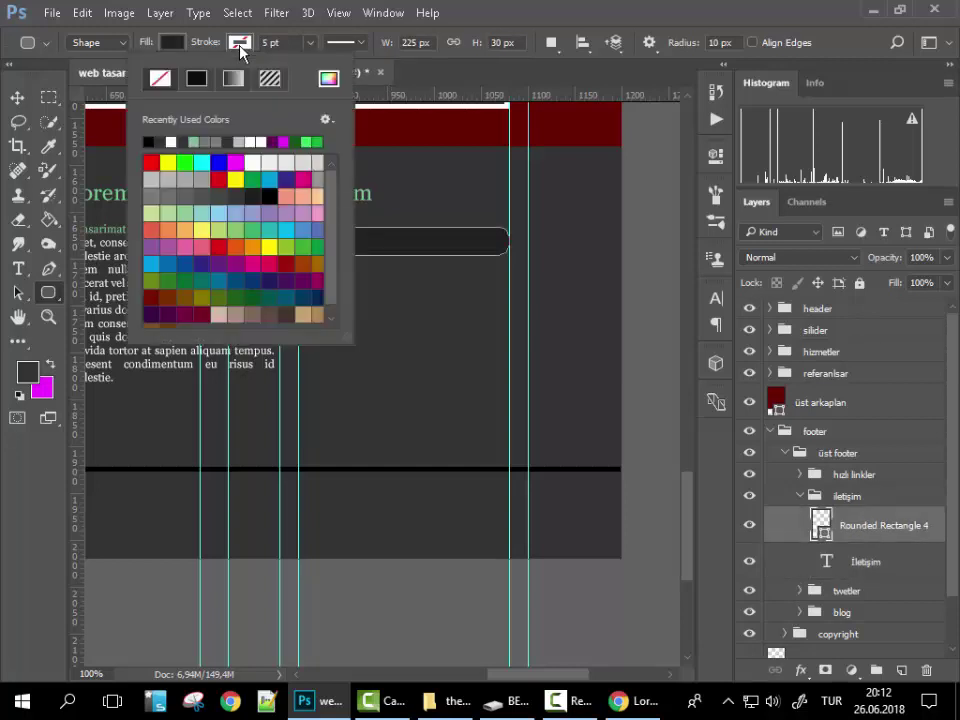
click(197, 79)
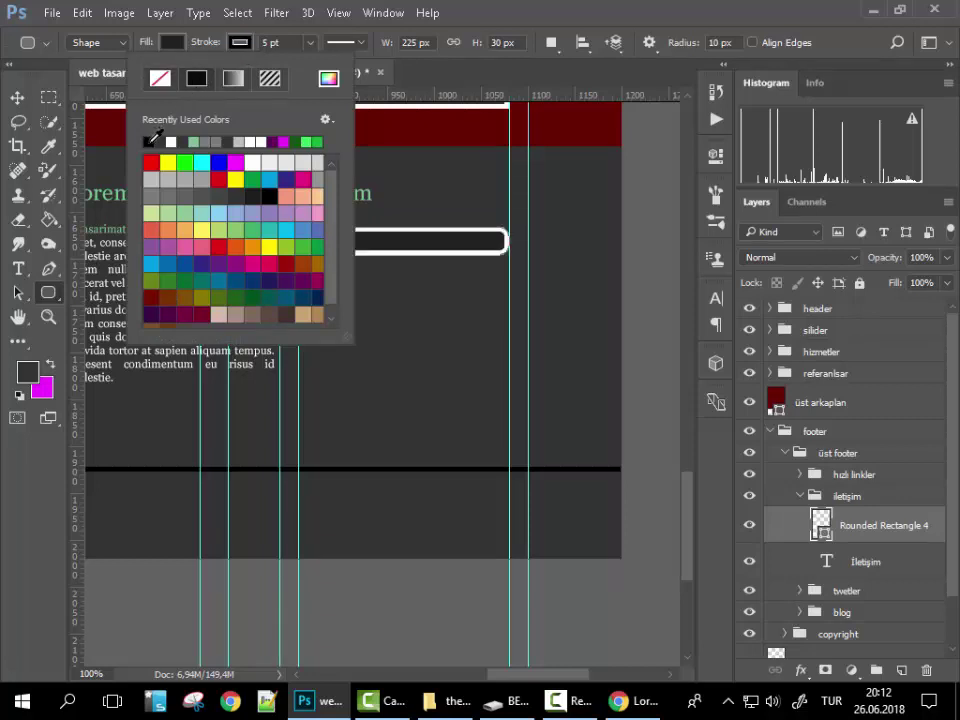
click(151, 141)
click(270, 44)
text(1)
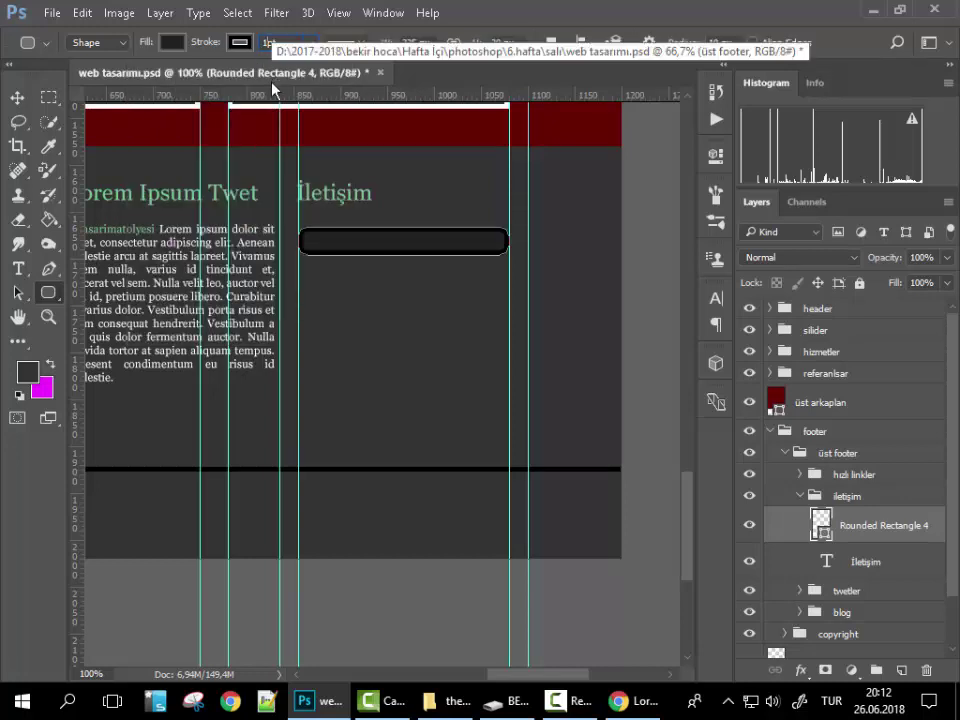
key(Return)
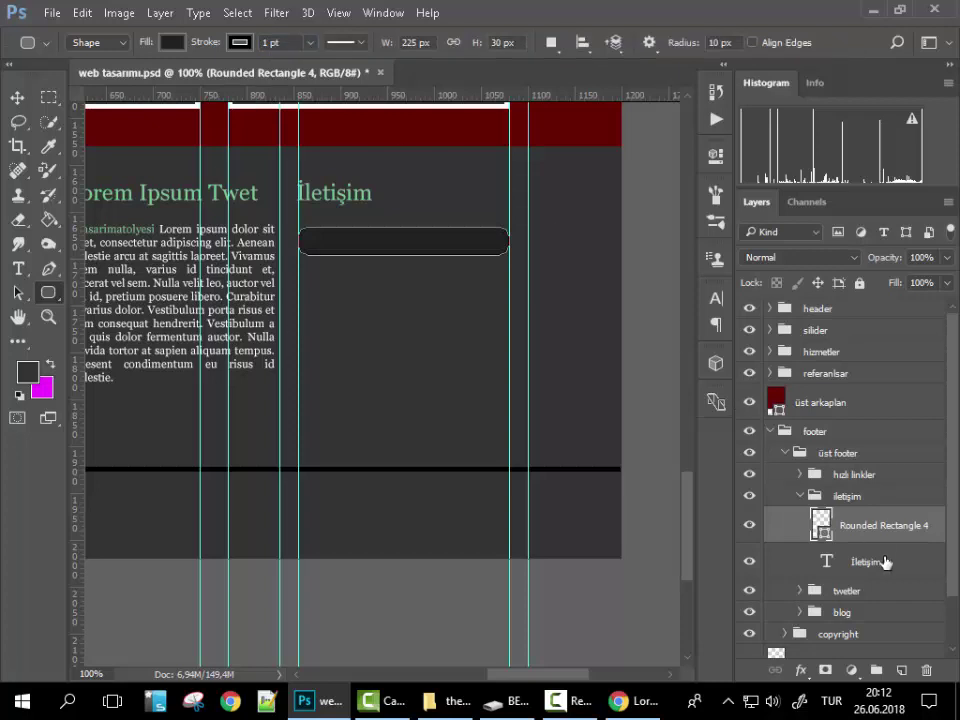
Duplicate the Rounded Rectangle 4 layer as 'Rounded Rectangle 4 copy'.
click(884, 566)
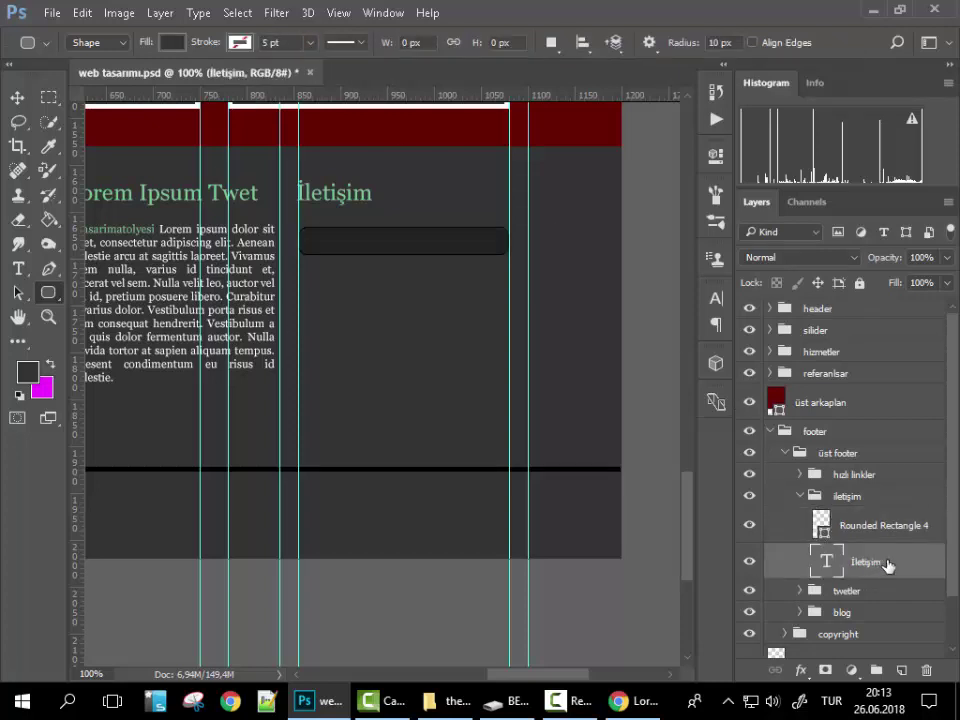
click(875, 535)
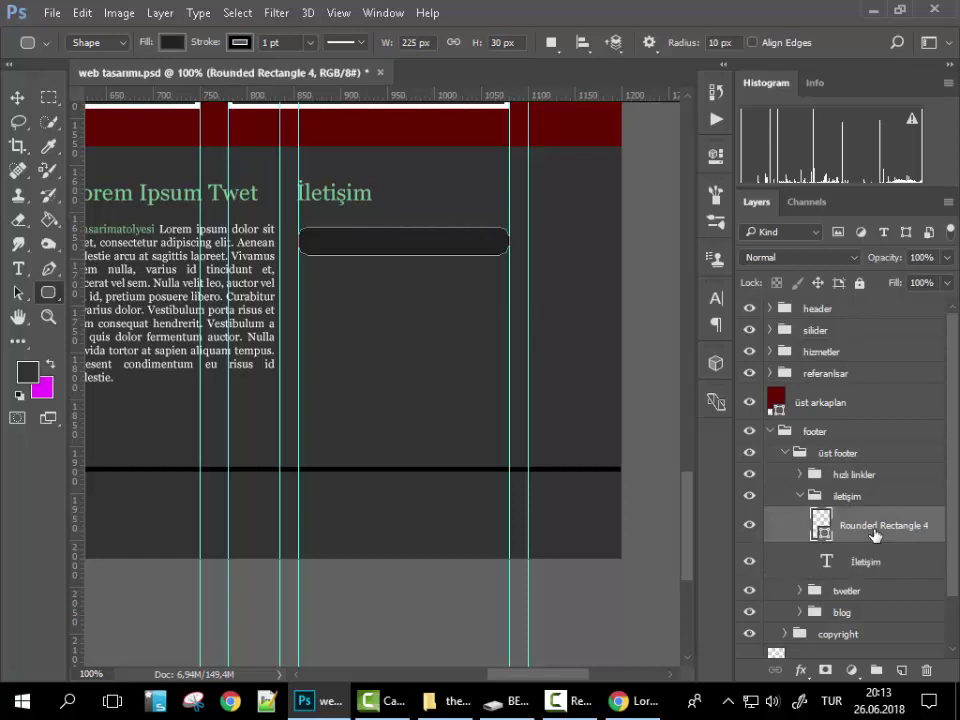
key(ctrl+j)
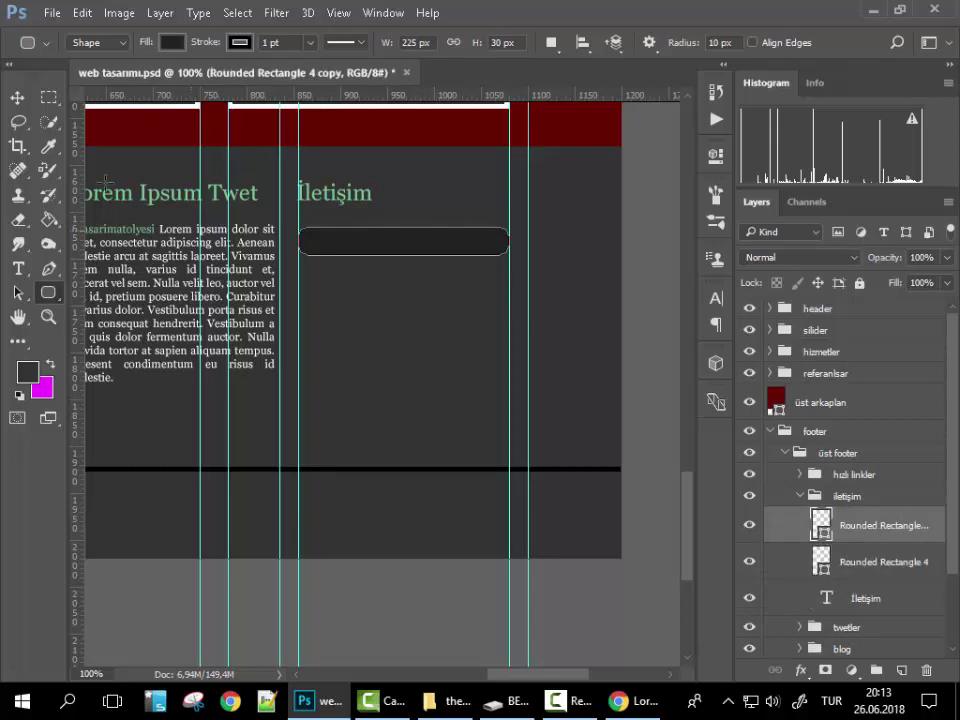
Move the copied field down below the first, checking the gap with smart guides.
click(14, 102)
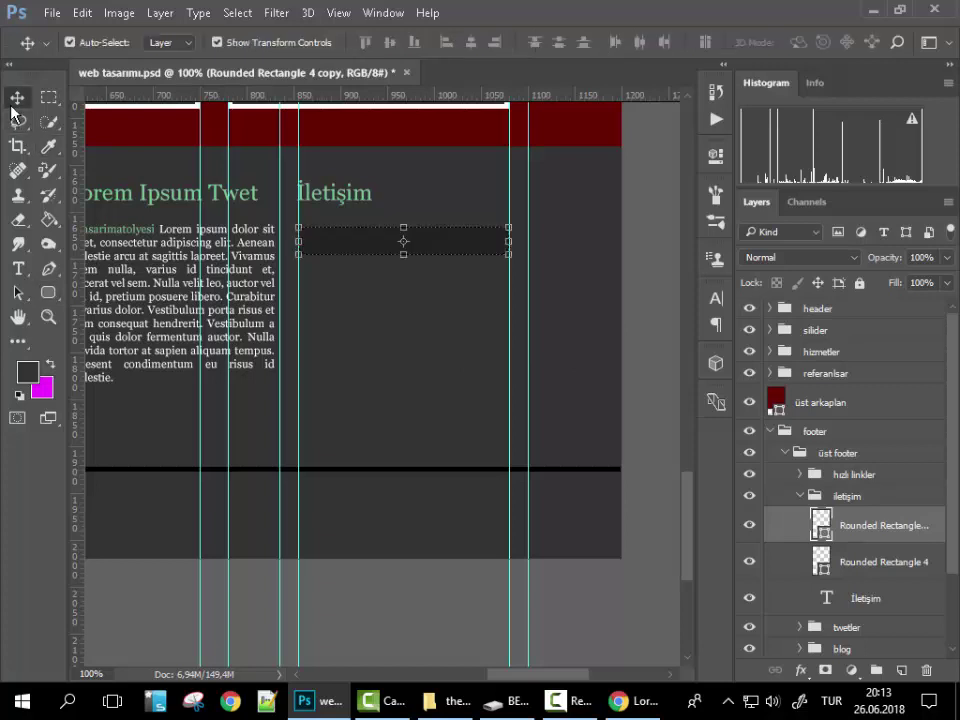
key(Down)
key(Down)
key(Down)
key(Down)
key(Down)
key(Down)
key(Down)
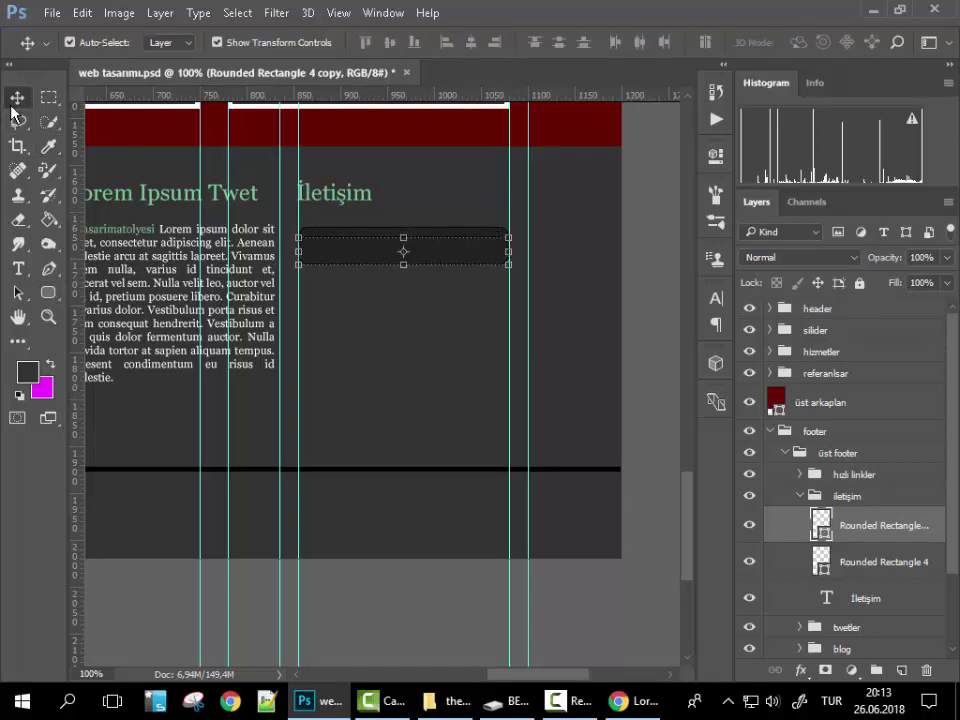
key(Down)
key(Down)
key(Down)
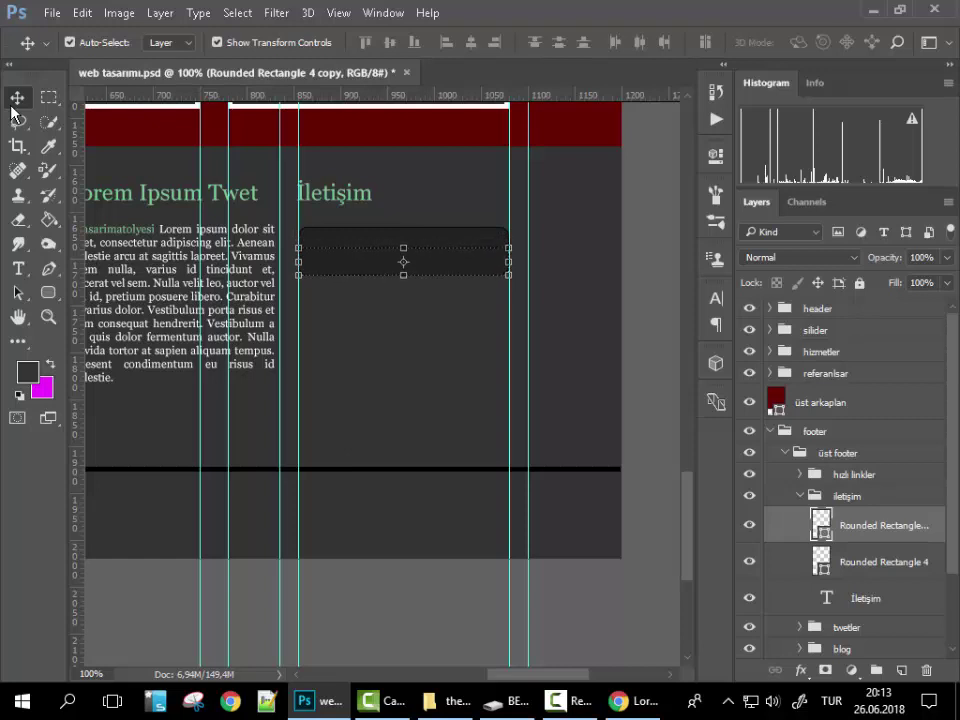
key(Down)
key(Down)
key(Down)
key(Down)
key(Down)
key(Down)
key(Down)
key(Down)
key(Down)
key(Down)
key(Down)
key(Down)
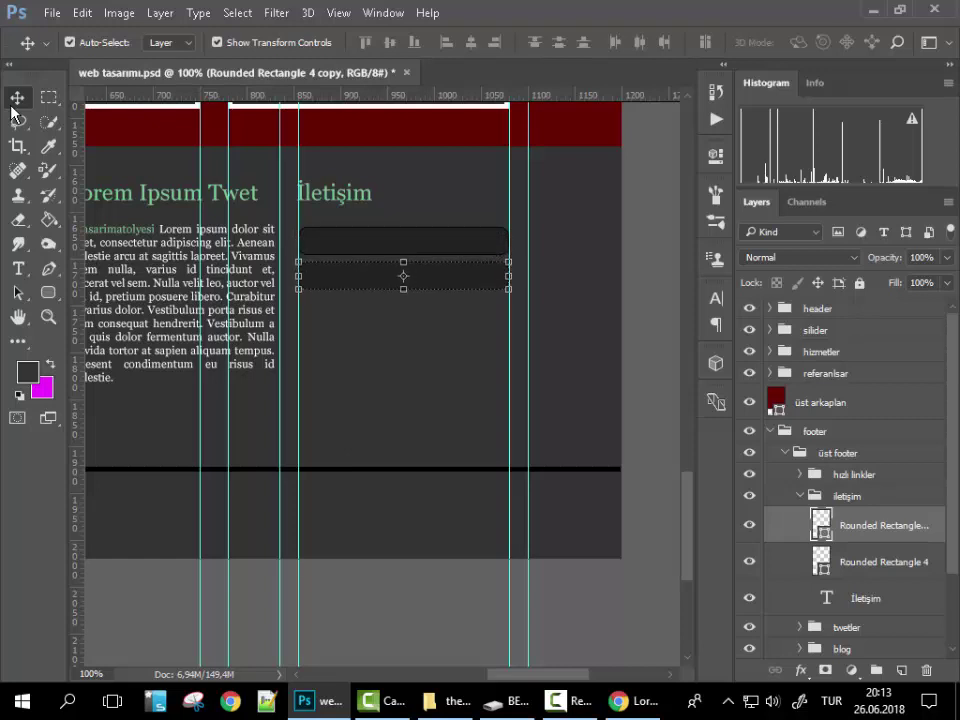
key(Down)
key(Down)
key(Down)
key(Down)
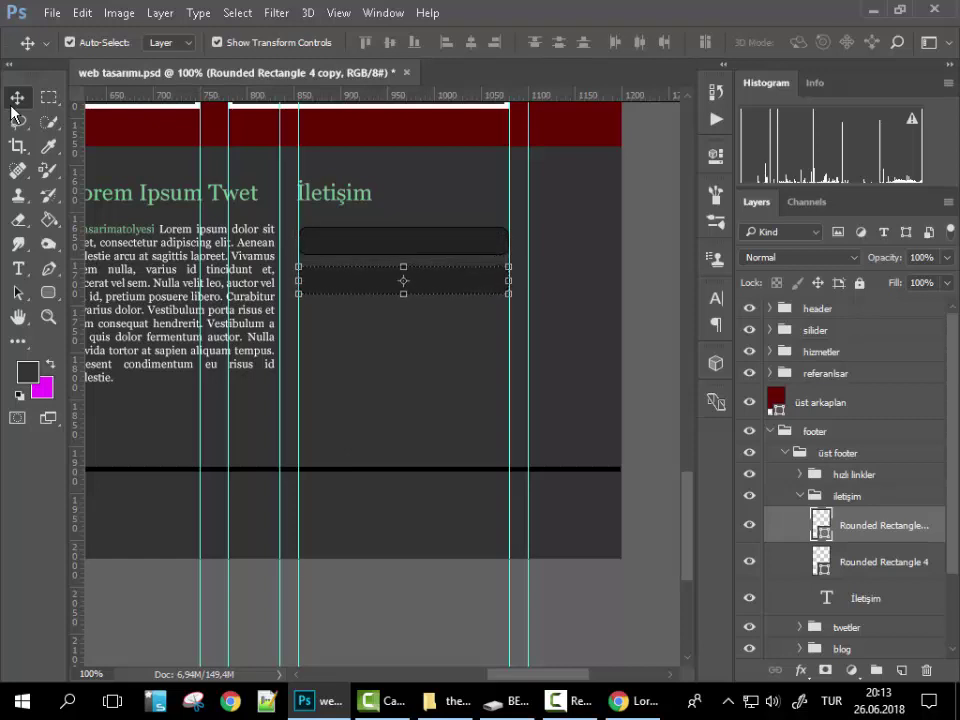
key(ctrl)
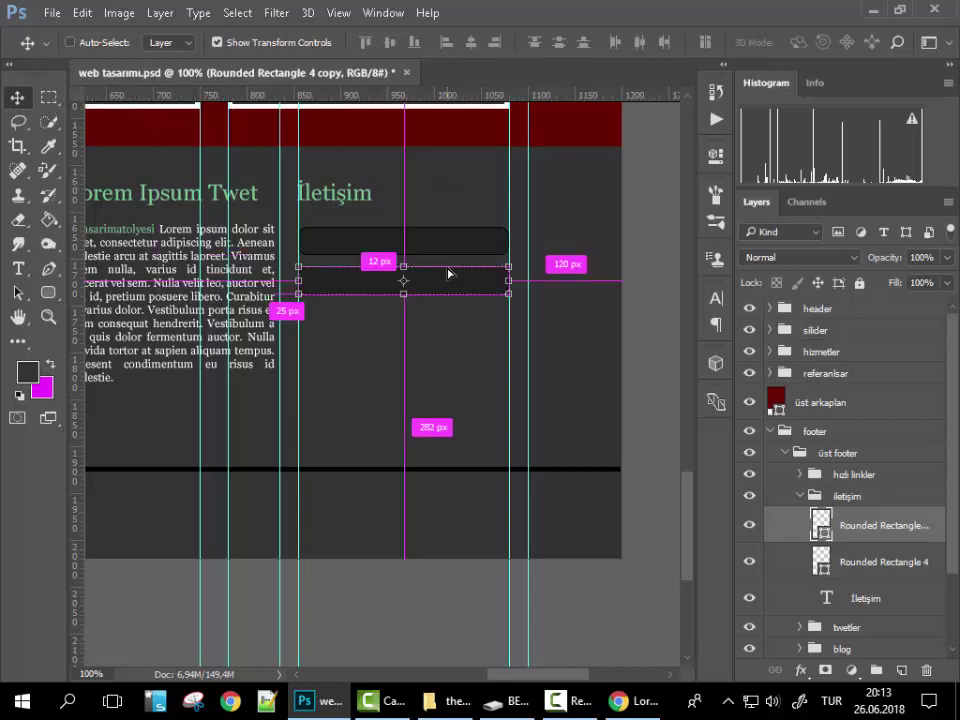
key(Down)
key(Down)
key(Down)
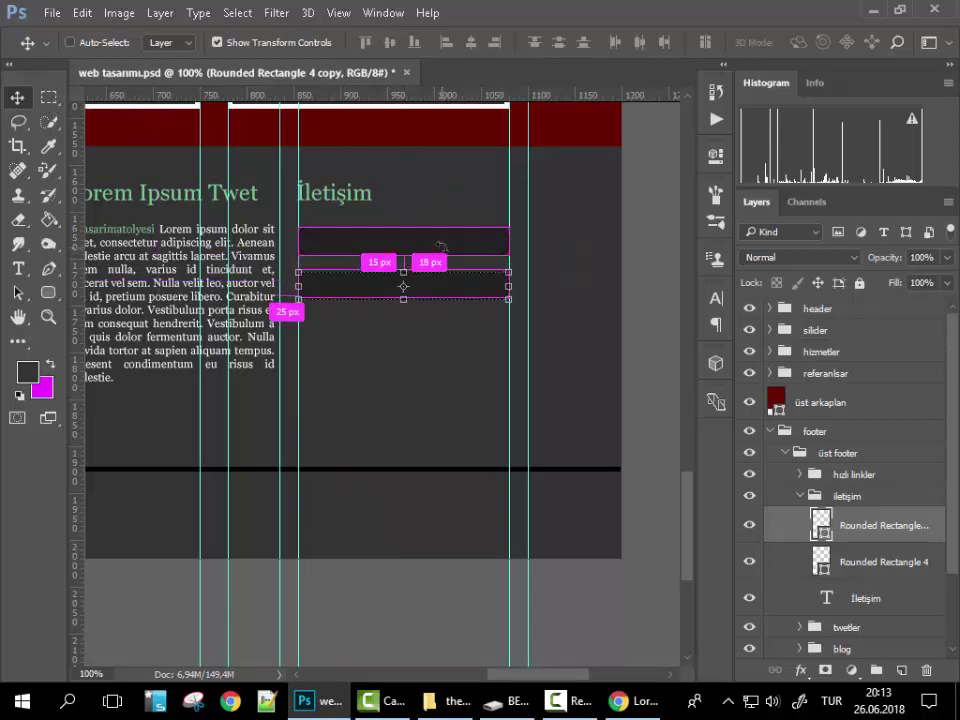
key(Down)
key(Down)
key(Down)
key(Down)
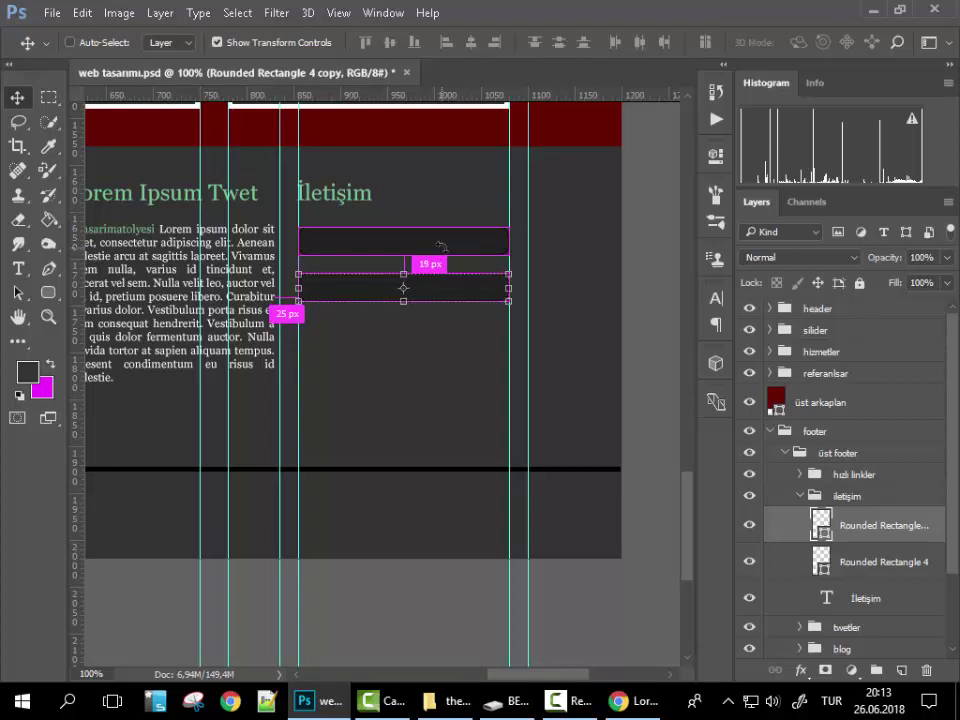
key(Down)
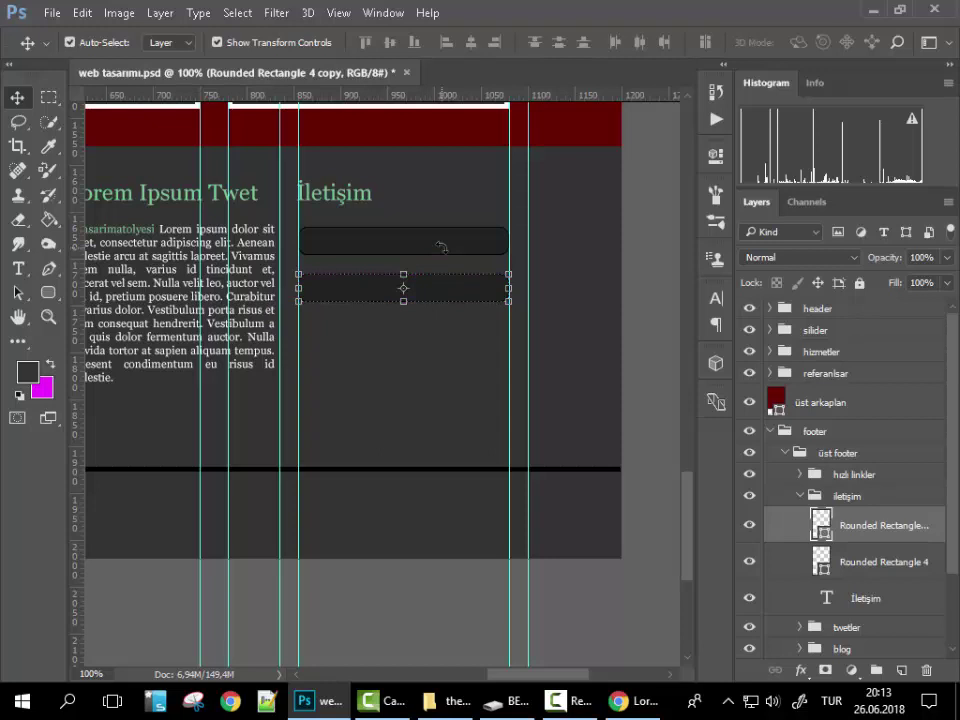
Alt-duplicate the field and move the third copy below the second.
key(alt+Down)
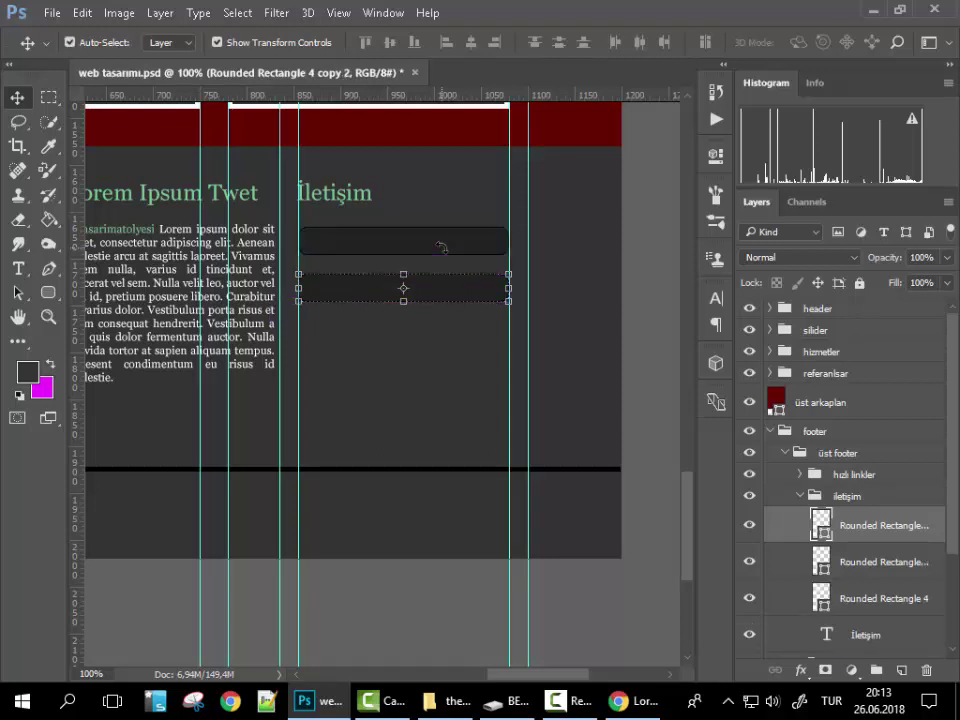
key(Down)
key(Down)
key(Down)
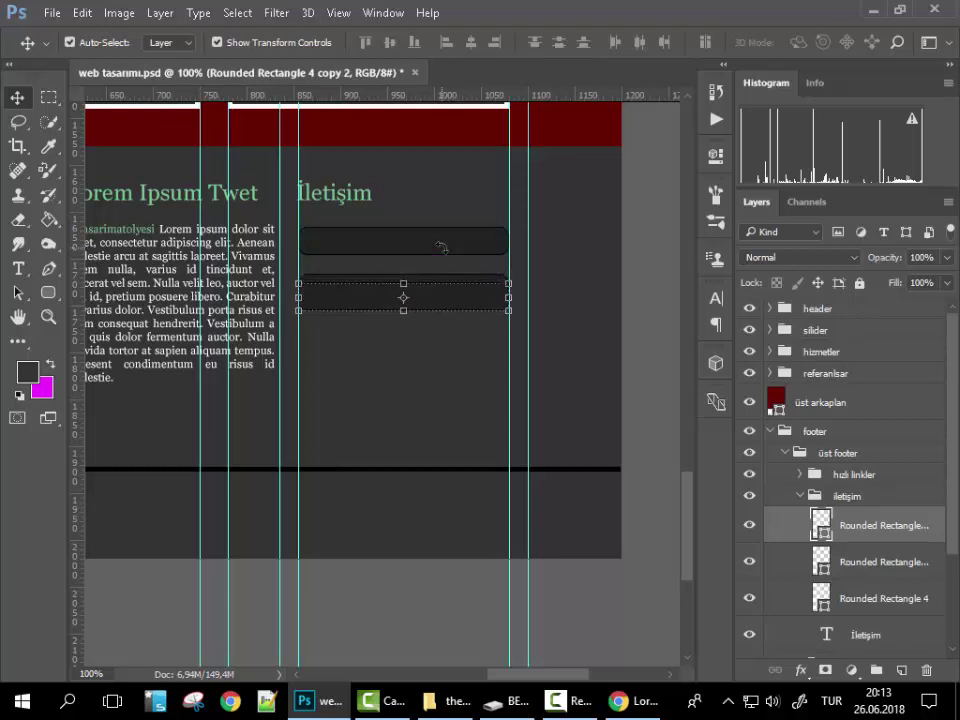
key(Down)
key(ctrl)
key(Down)
key(Down)
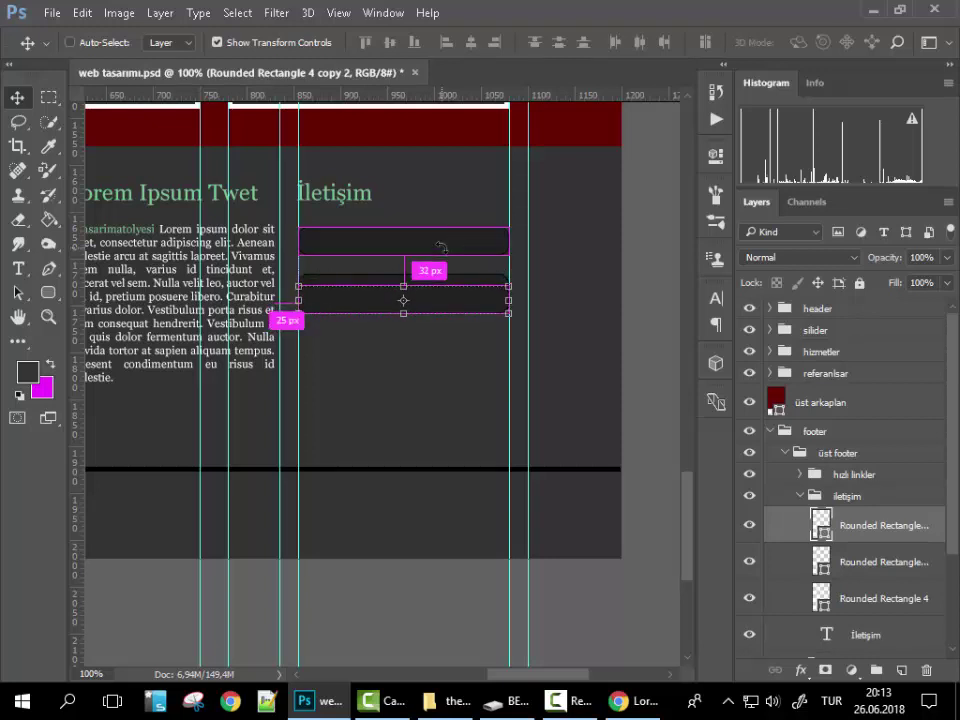
key(Down)
key(Down)
key(Down)
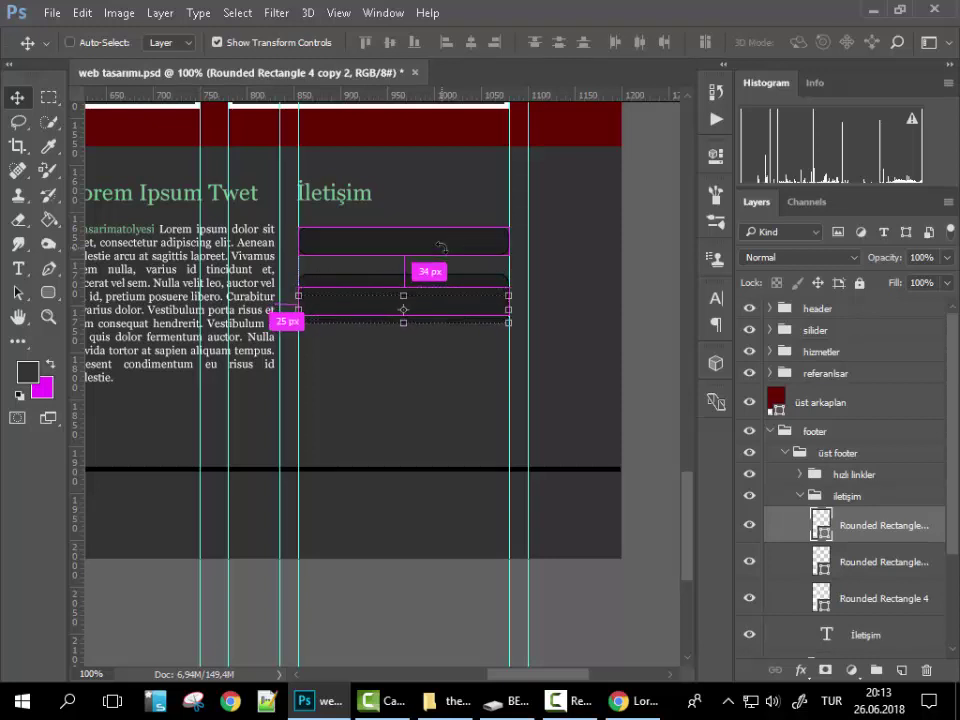
key(Down)
key(Down)
key(Down)
key(Down)
key(Down)
key(Down)
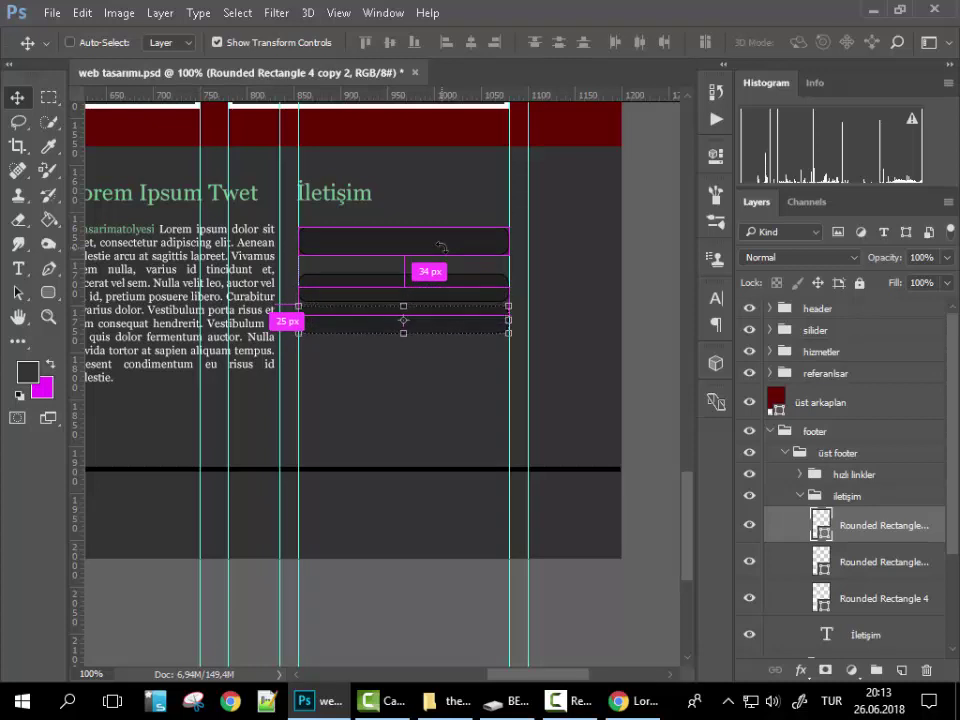
key(Down)
key(Down)
key(Down)
key(Down)
key(Down)
key(Down)
key(Down)
key(Down)
key(Down)
key(Down)
key(Down)
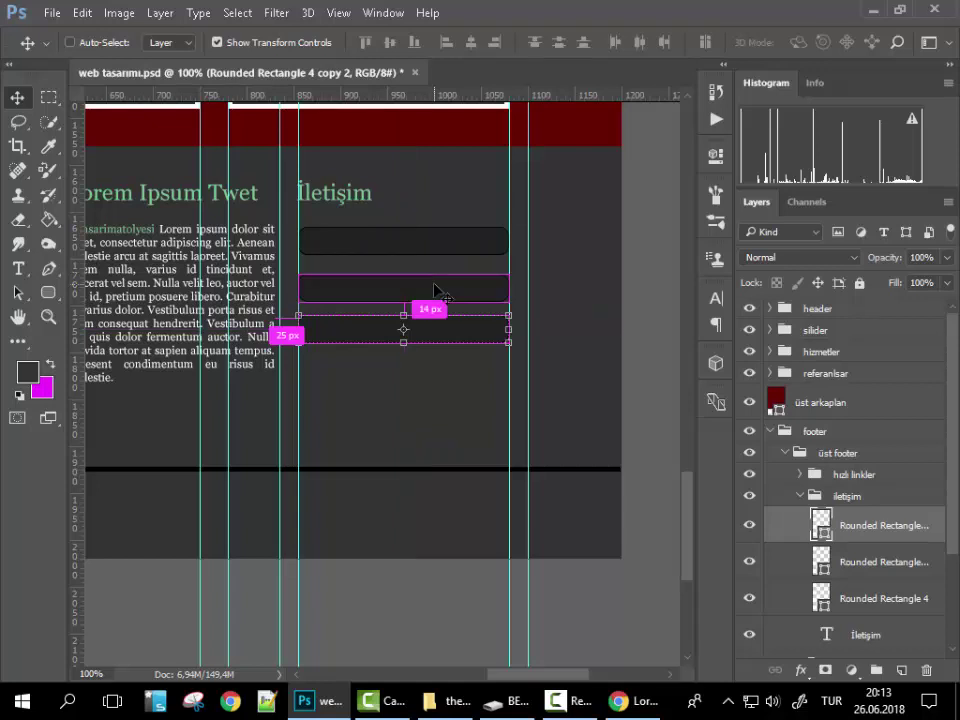
key(Down)
key(Down)
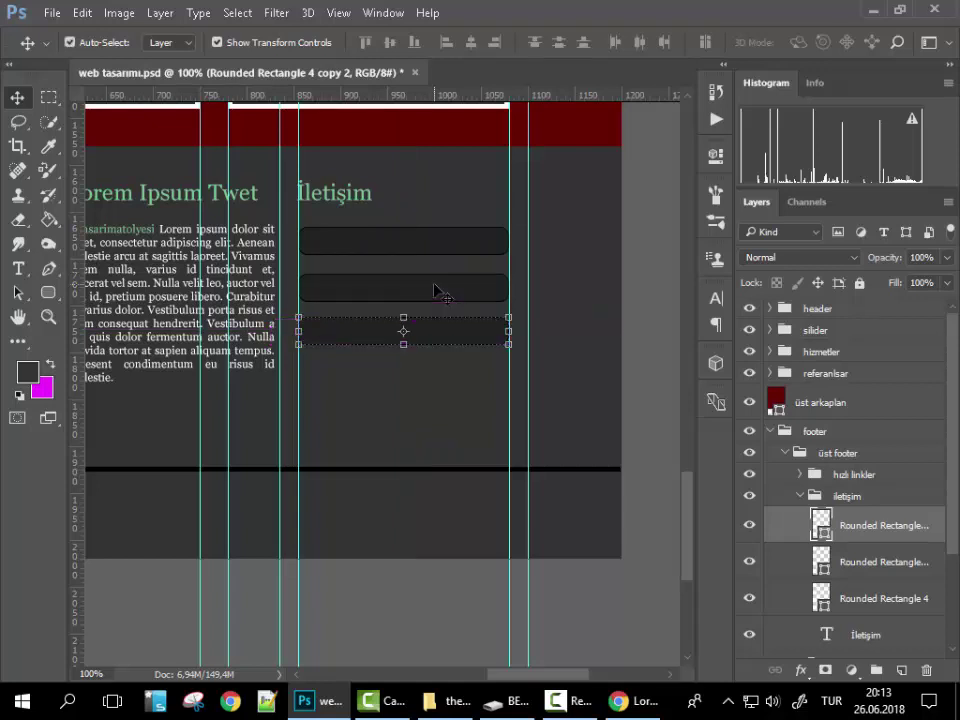
Nudge the middle and bottom fields up to even out the gaps between the three.
ctrl+click(437, 290)
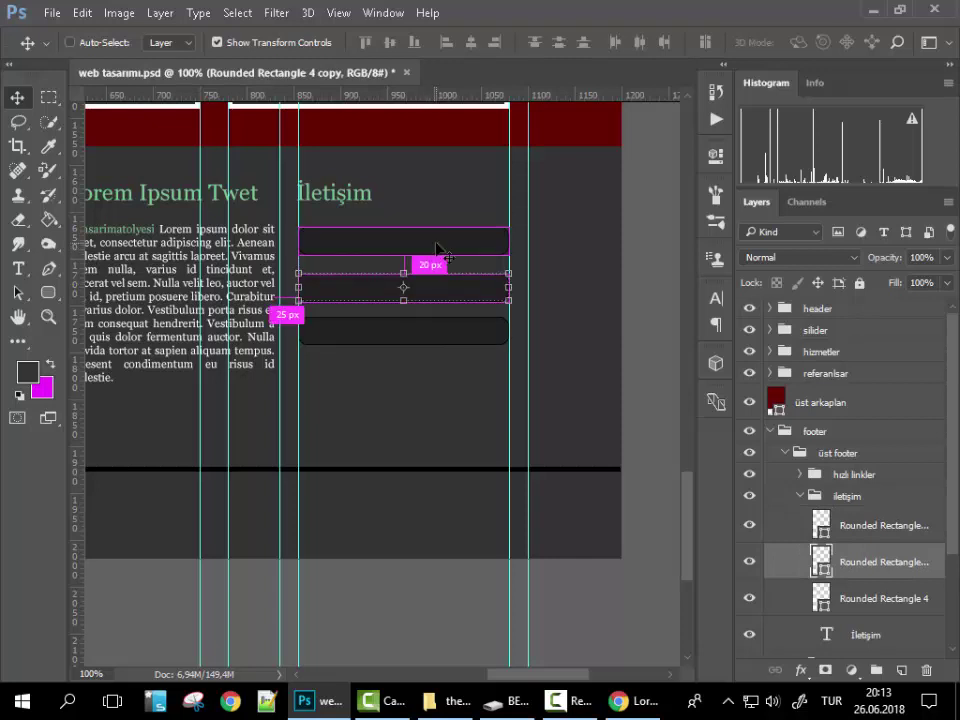
key(Up)
key(Up)
key(Up)
key(Up)
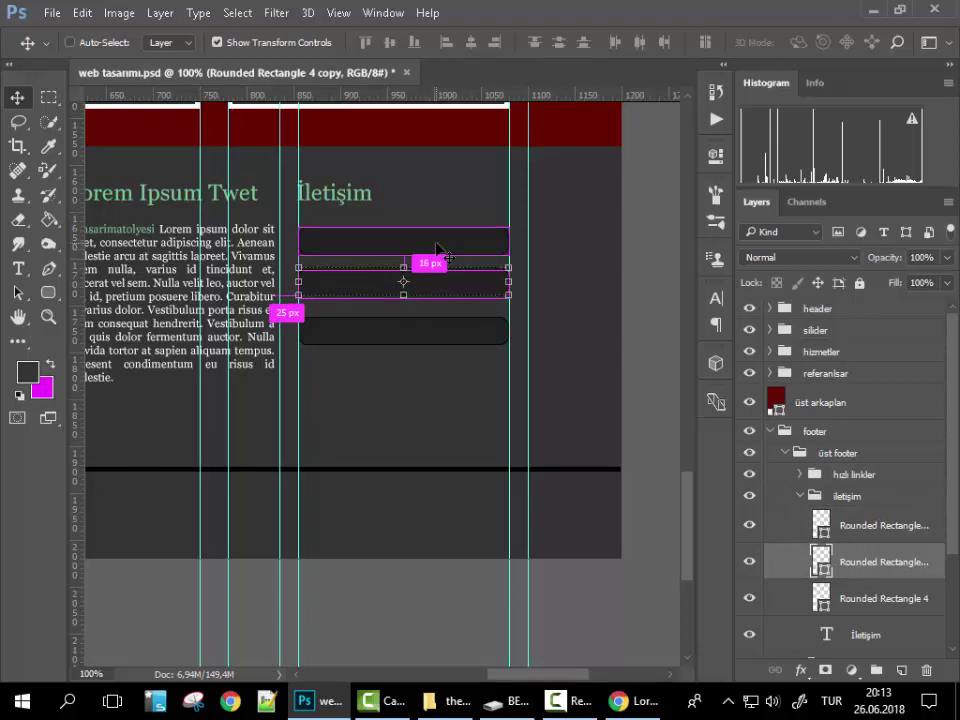
key(Up)
key(Up)
key(Up)
key(Up)
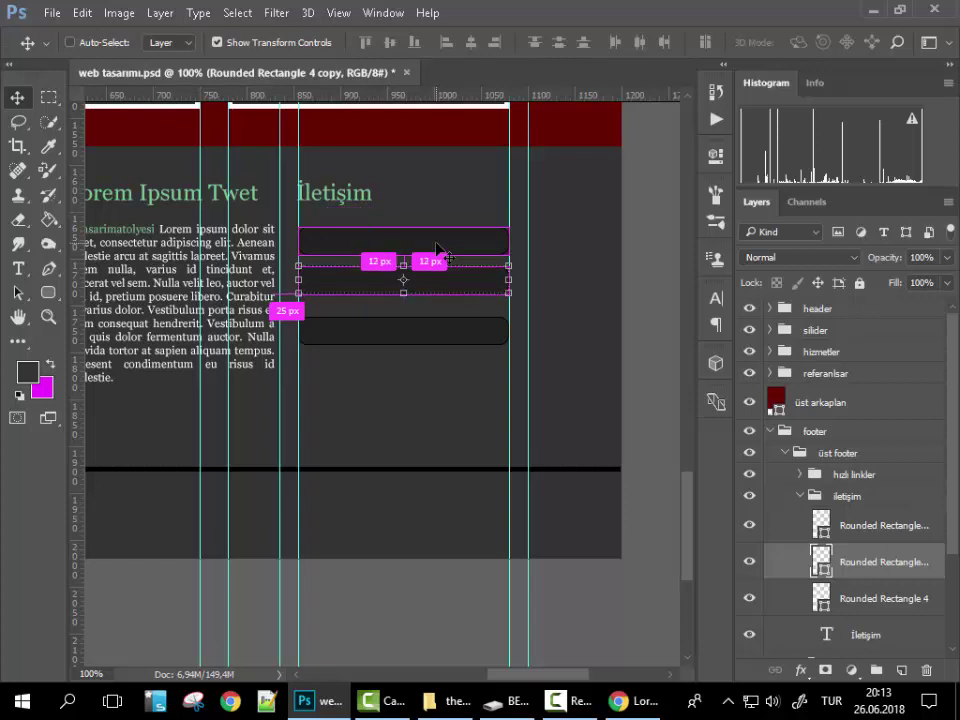
key(Up)
key(ctrl)
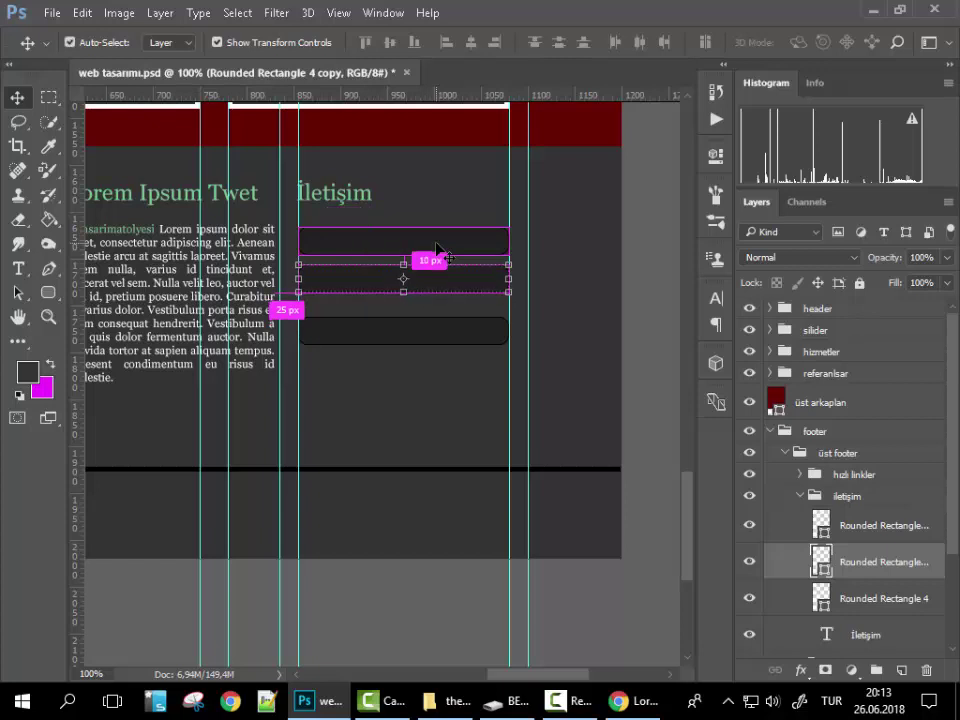
ctrl+click(426, 336)
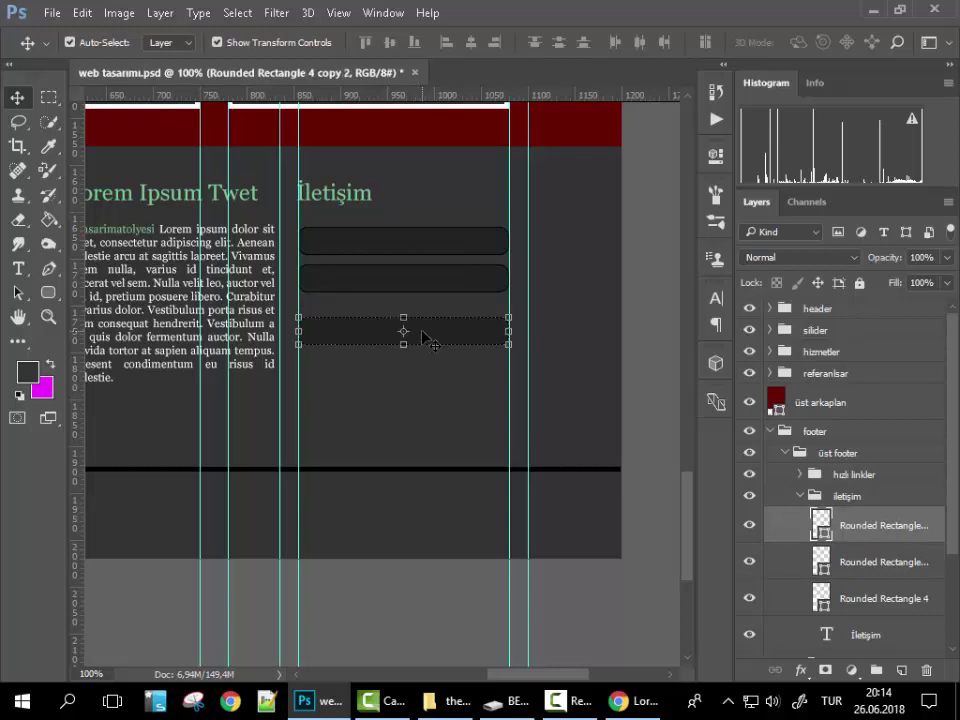
key(Up)
key(Up)
key(Up)
key(Up)
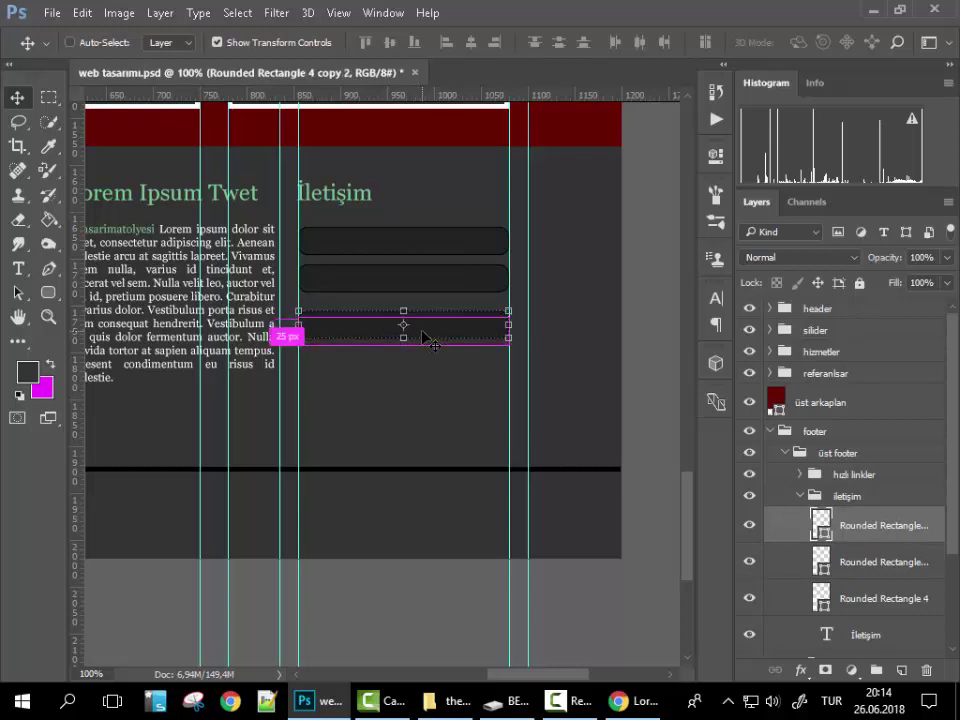
key(Up)
key(Up)
key(Up)
key(Up)
key(Up)
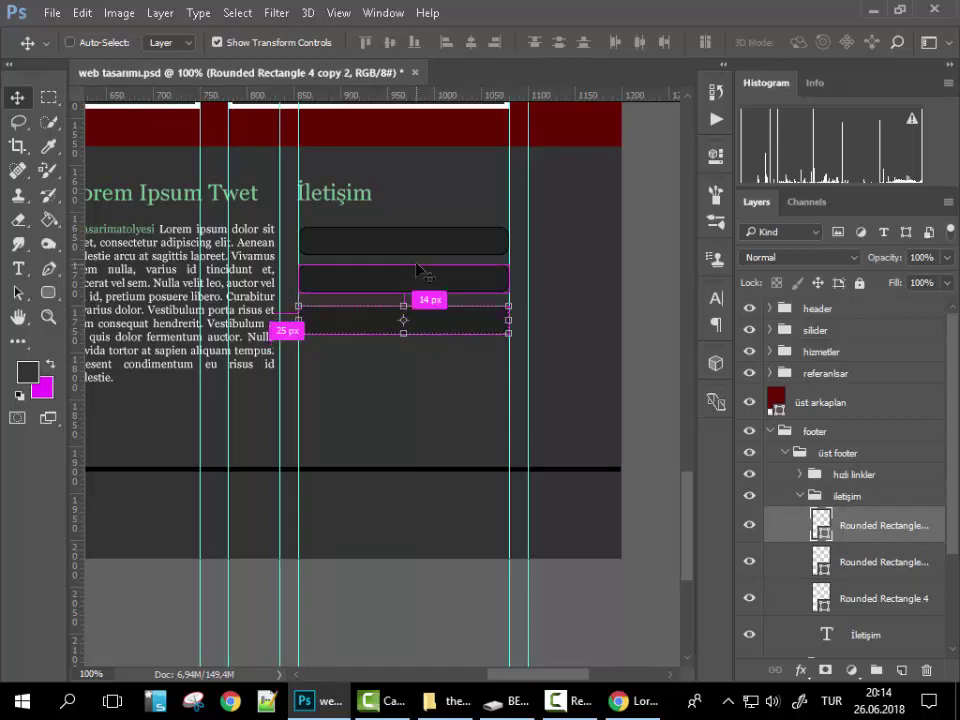
key(Up)
key(Up)
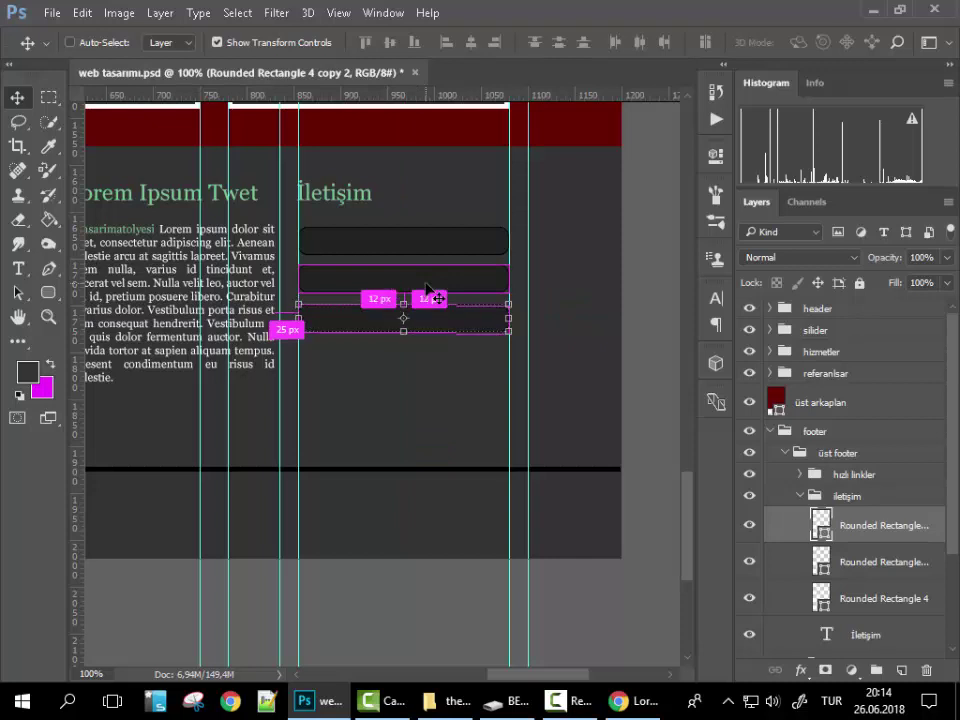
key(Up)
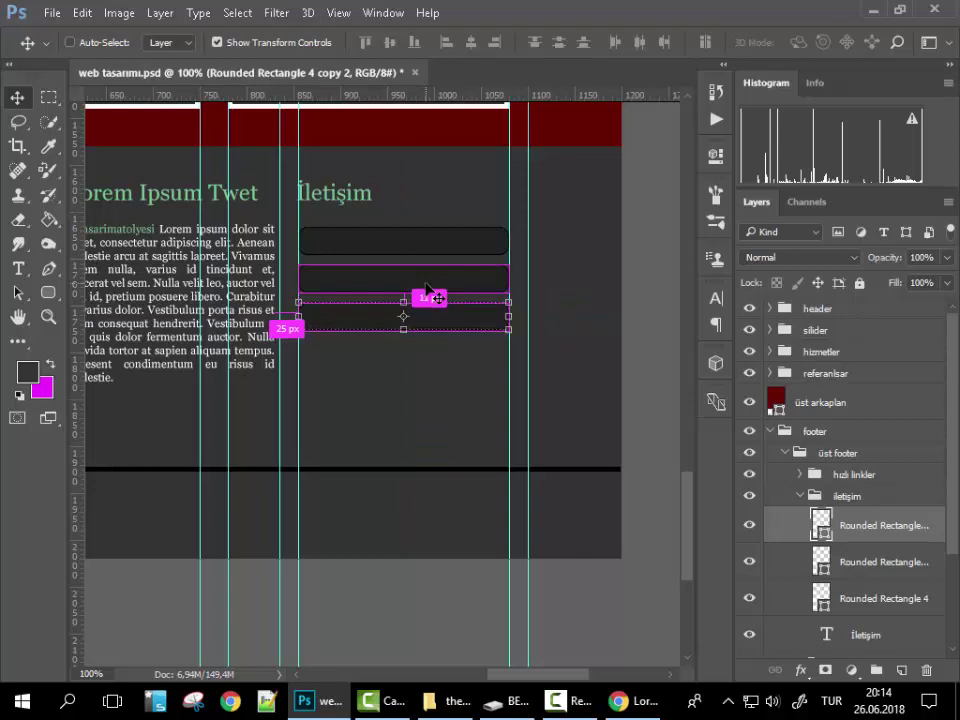
key(ctrl)
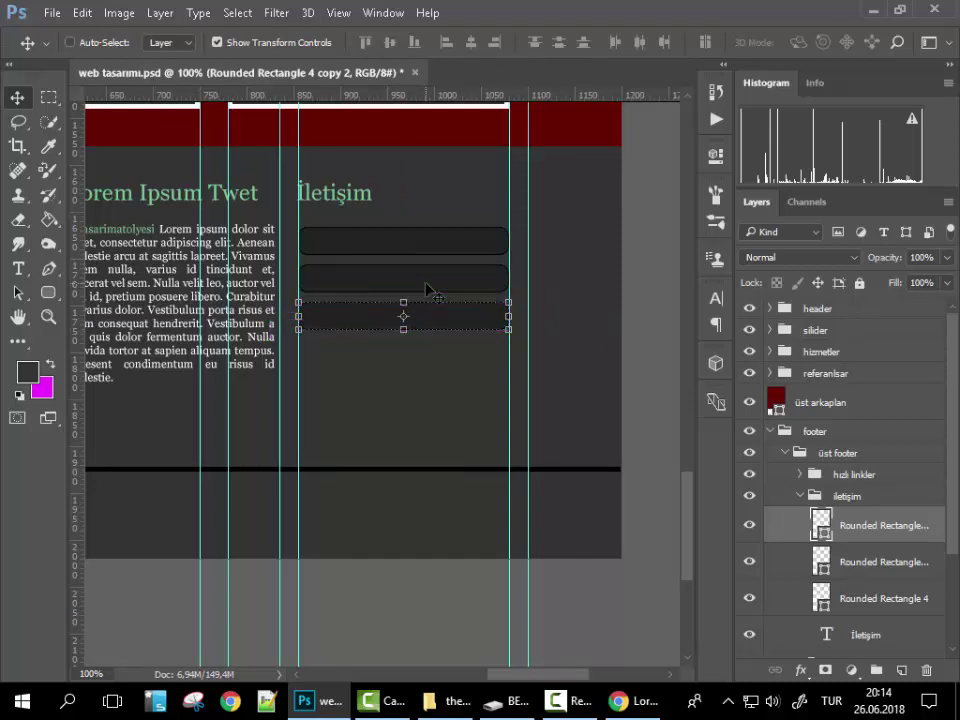
key(ctrl)
Duplicate the bottom field and place the fourth one 10 px below it.
key(ctrl+j)
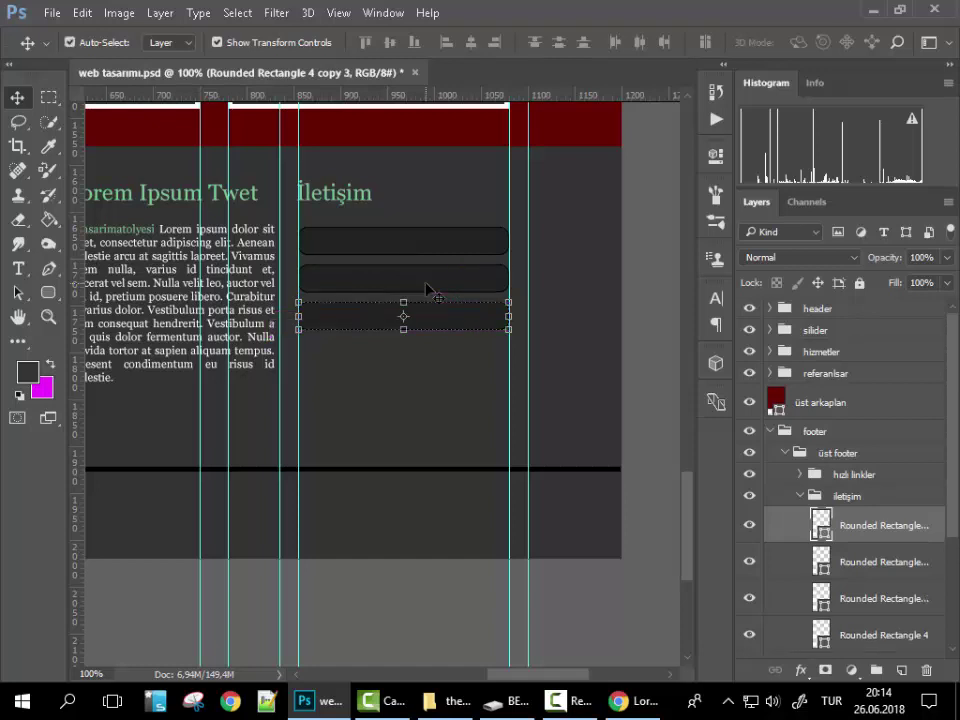
key(Down)
key(Down)
key(Down)
key(Down)
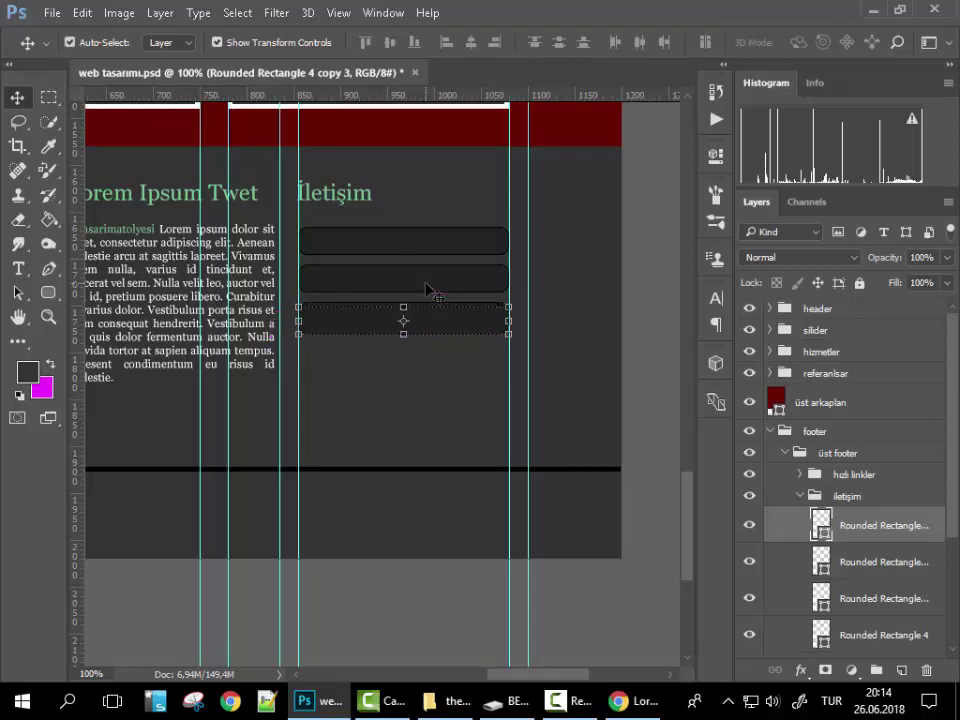
key(Down)
key(Down)
key(Down)
key(Down)
key(Down)
key(Down)
key(Down)
key(Down)
key(Down)
key(Down)
key(Down)
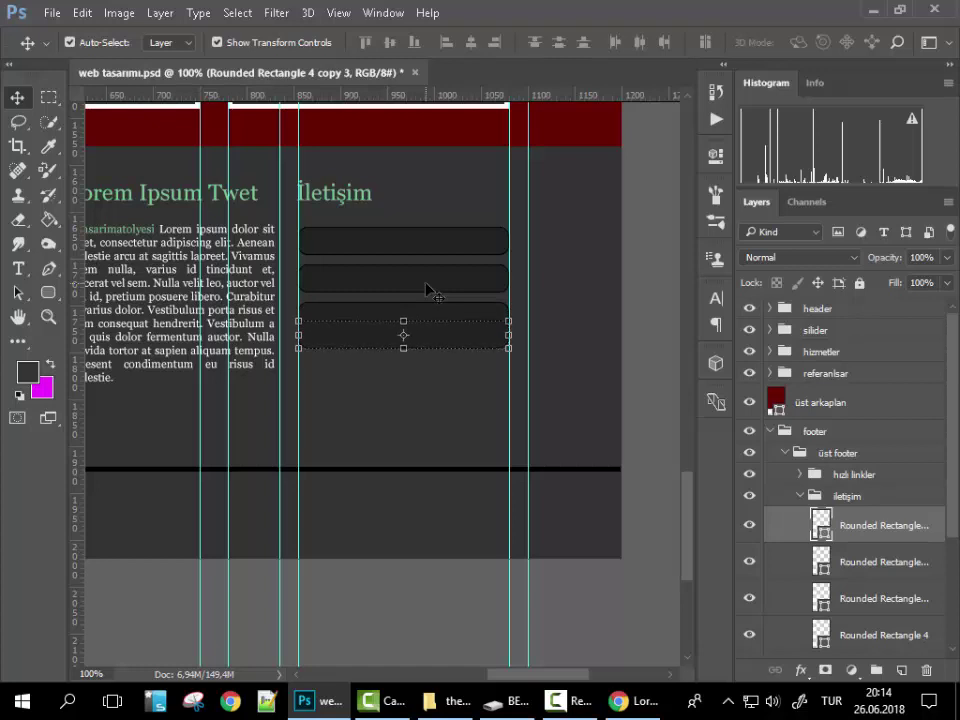
key(Down)
key(Down)
key(Down)
key(Down)
key(Down)
key(Down)
key(Down)
key(Down)
key(Down)
key(Down)
key(Down)
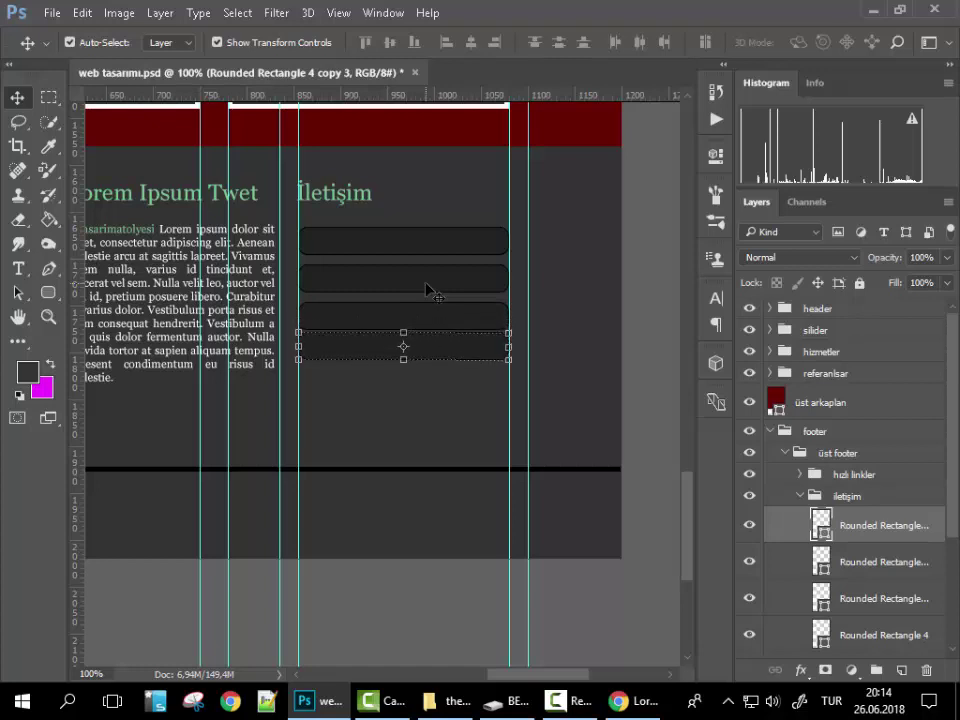
key(Down)
key(Down)
key(Down)
key(Down)
key(Down)
key(Down)
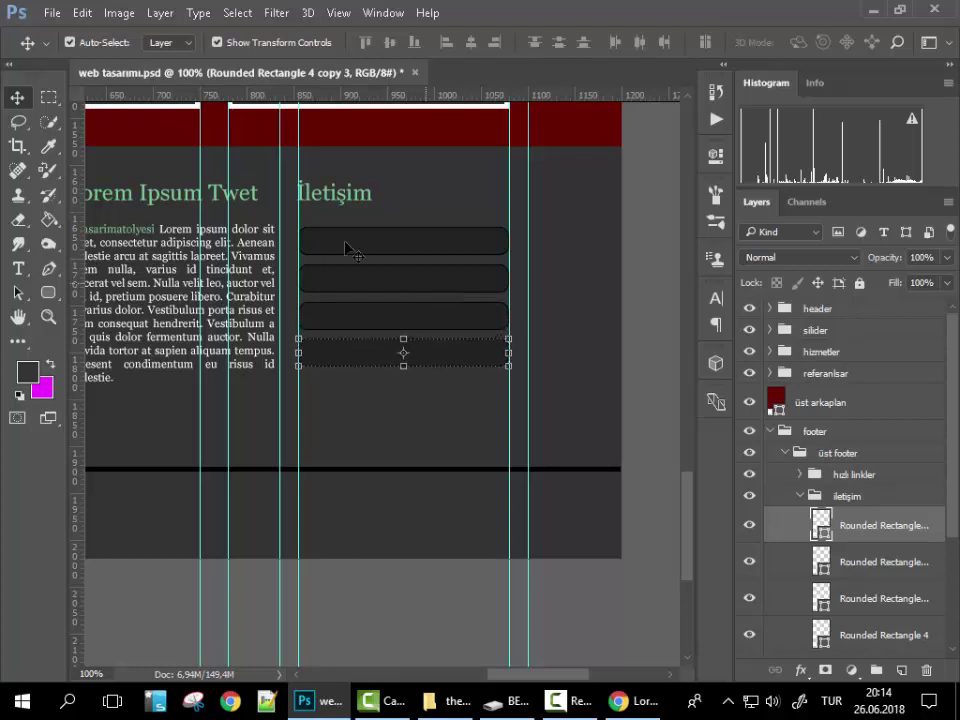
key(ctrl)
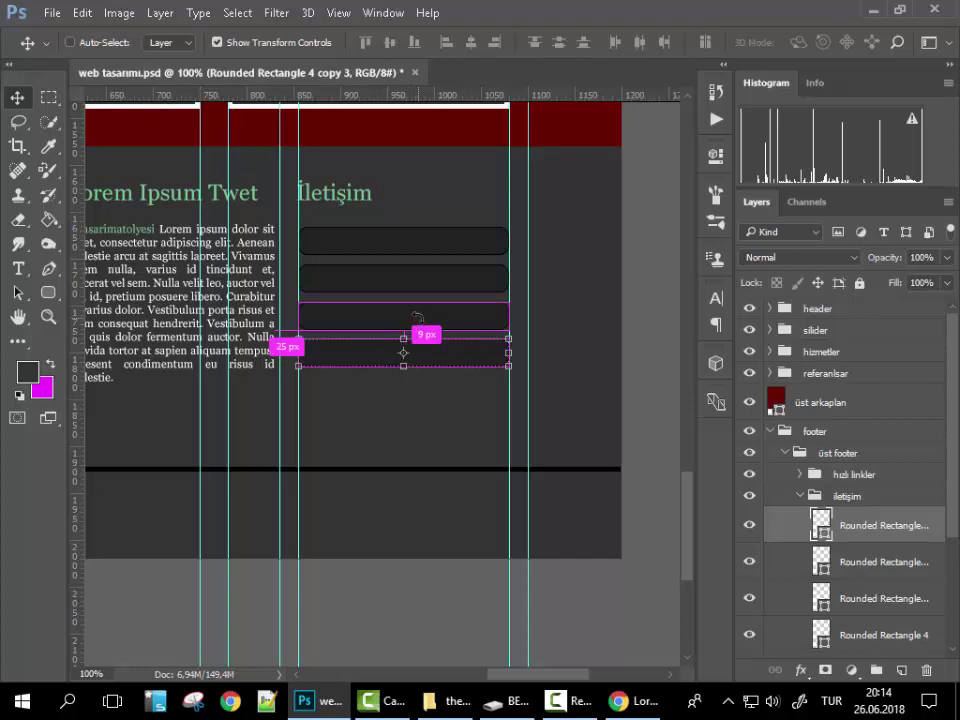
key(Down)
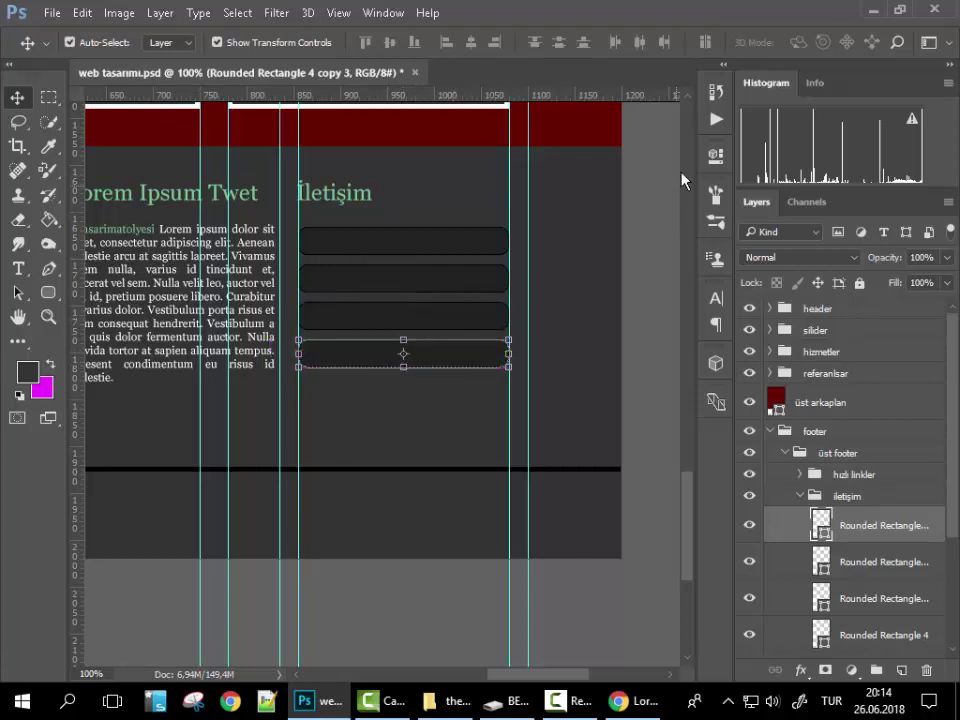
Set the fourth field's height to 60 px in Properties.
click(726, 155)
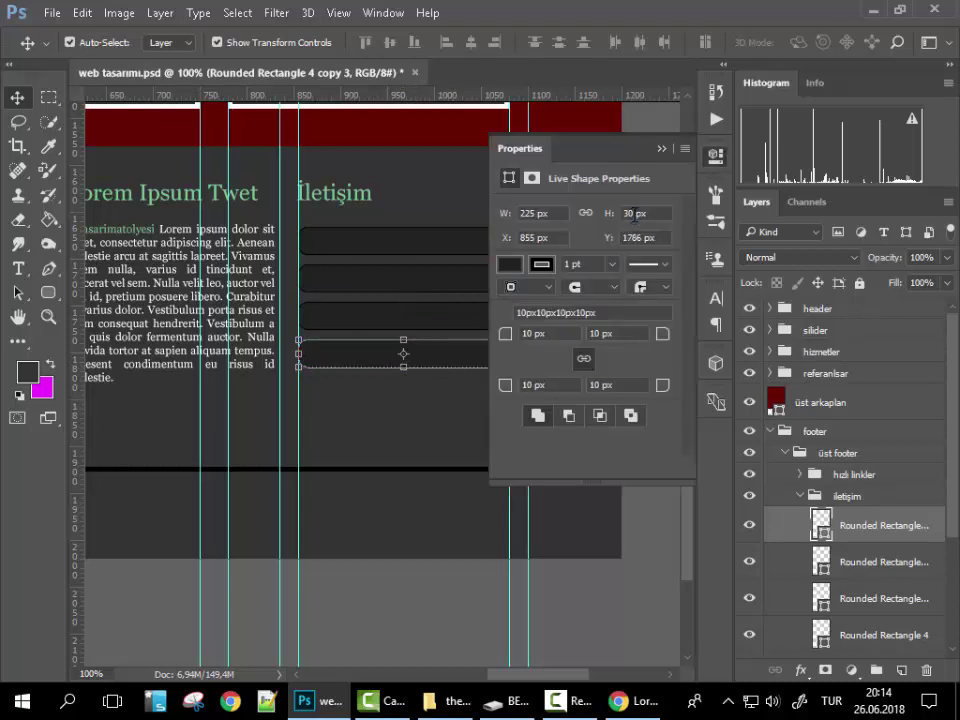
click(632, 213)
text(0)
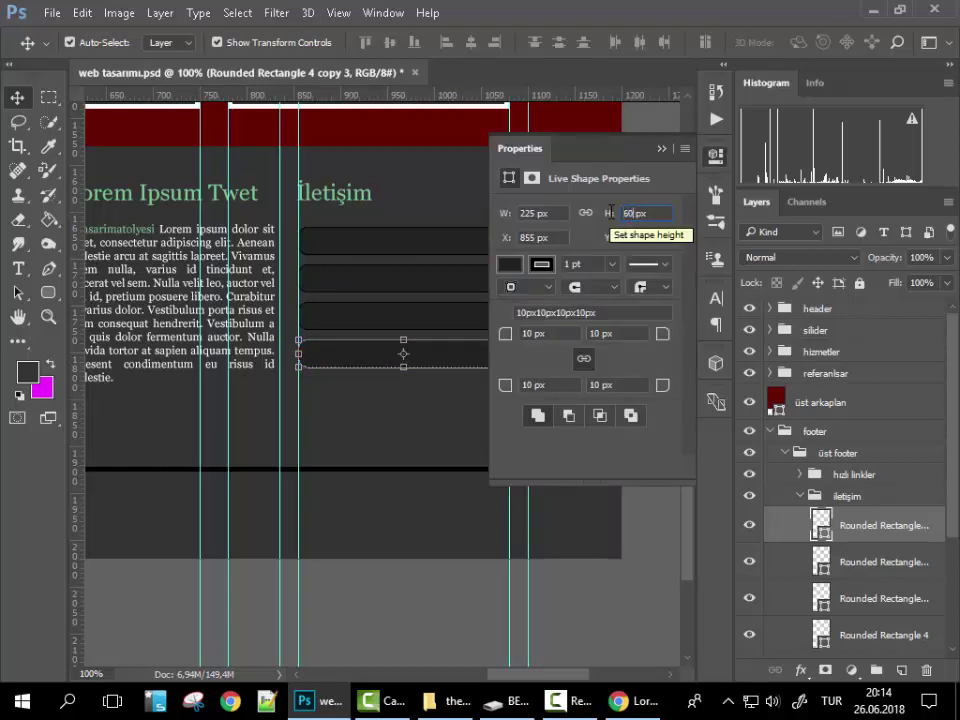
key(Return)
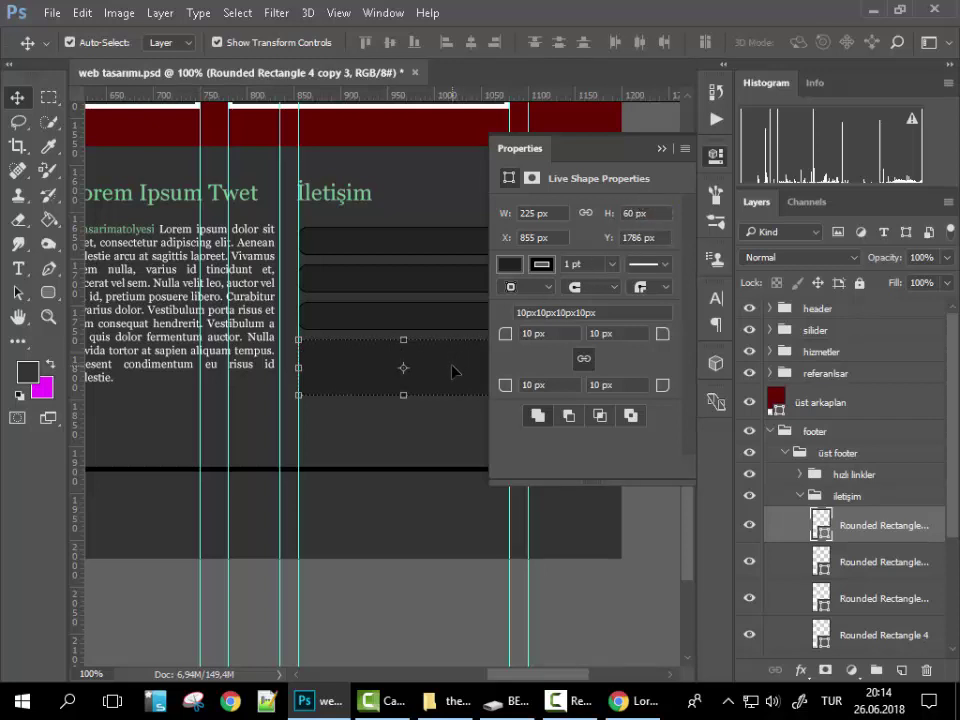
Duplicate the 60 px message box and move the copy about 8 px below it.
drag(451, 373, 451, 373)
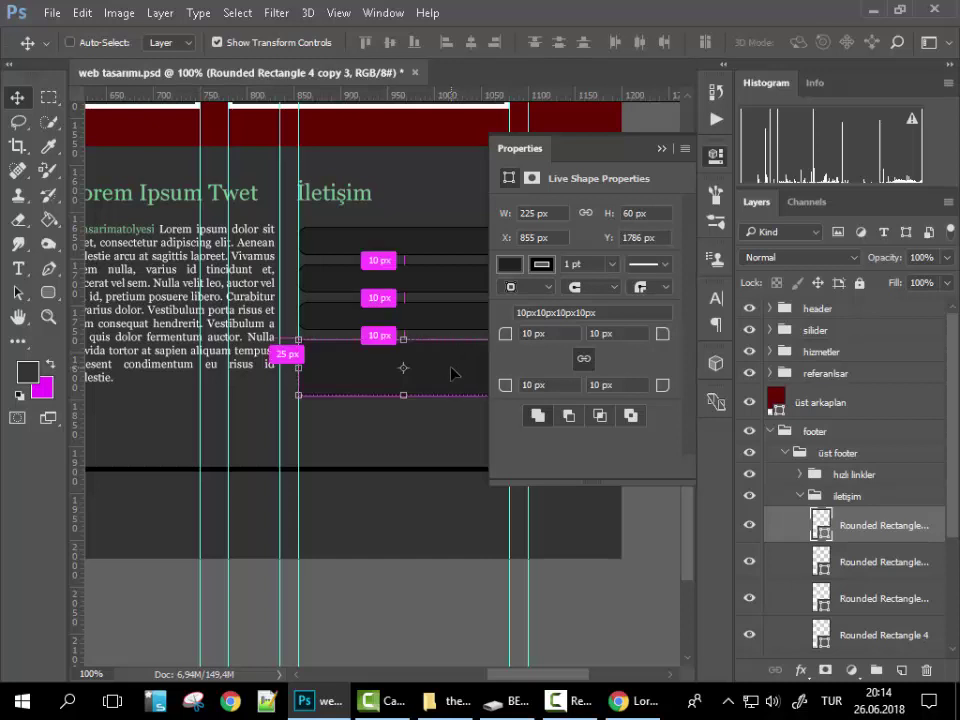
key(Down)
key(Down)
key(Down)
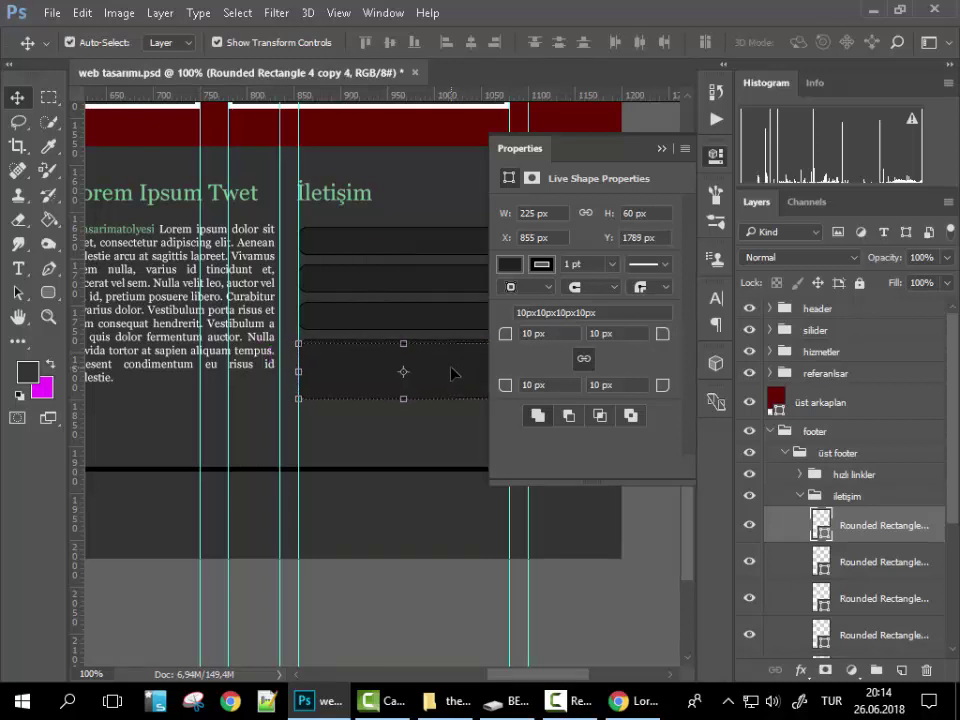
key(Down)
key(Down)
key(Down)
key(Down)
key(Down)
key(Down)
key(Down)
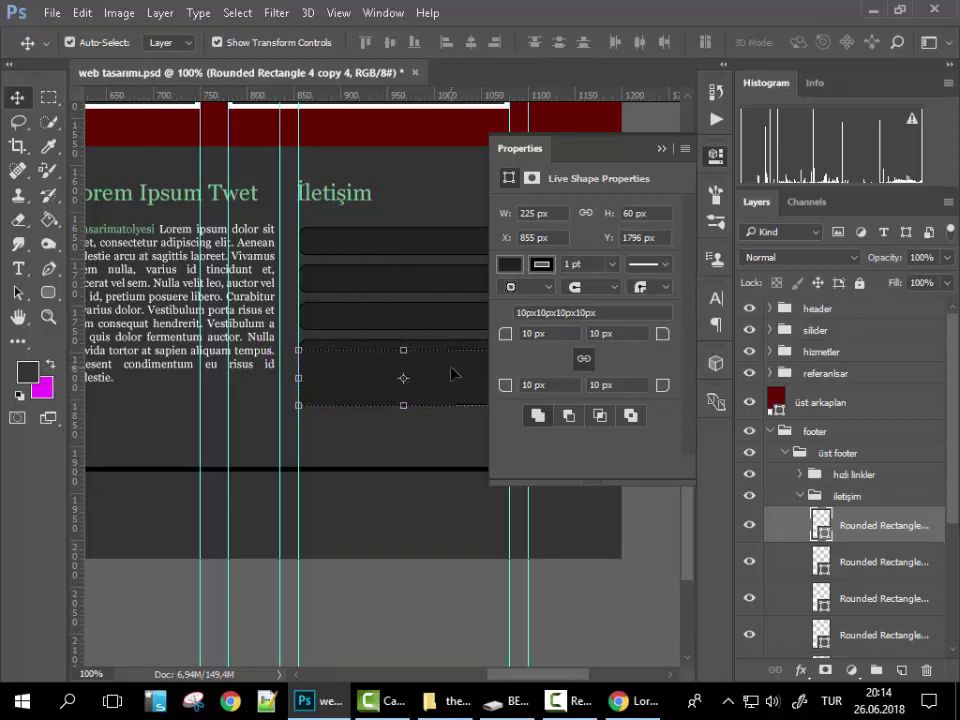
key(Down)
key(Down)
key(Down)
key(Down)
key(Down)
key(Down)
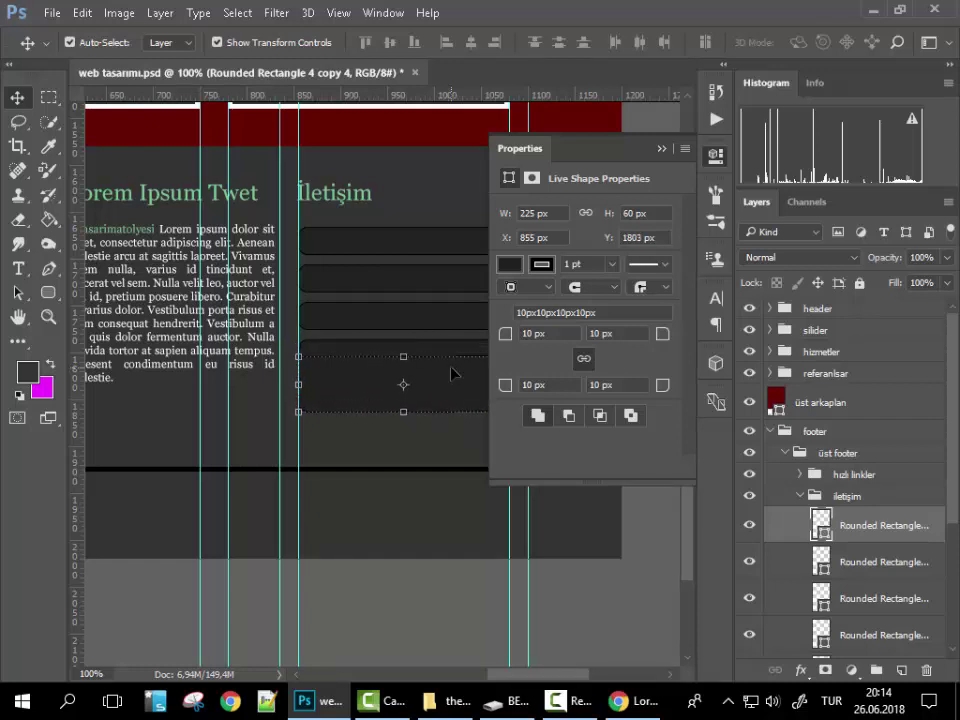
key(Down)
key(Down)
key(Down)
key(Down)
key(Down)
key(Down)
key(Down)
key(Down)
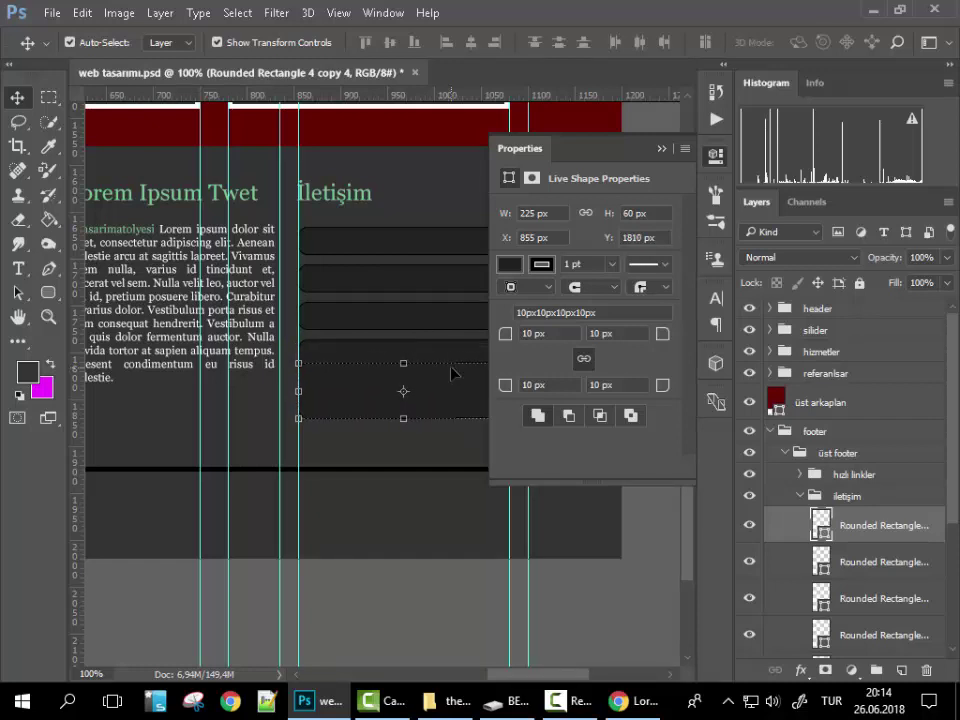
key(Down)
key(Down)
key(Down)
key(Down)
key(Down)
key(Down)
key(Down)
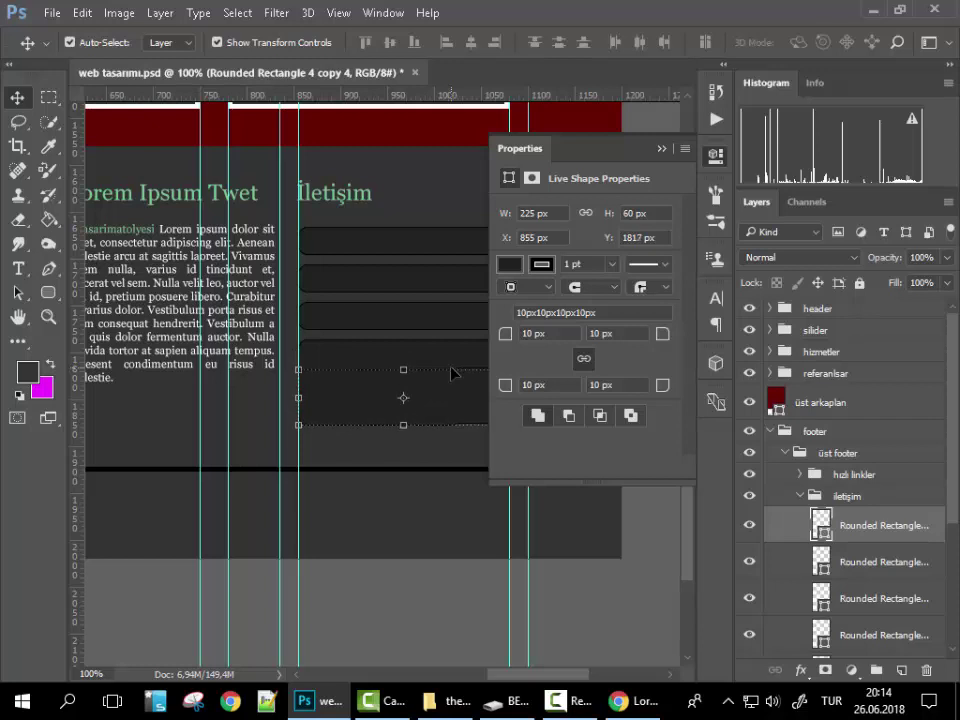
key(Down)
key(Down)
key(Down)
key(Down)
key(Down)
key(Down)
key(Down)
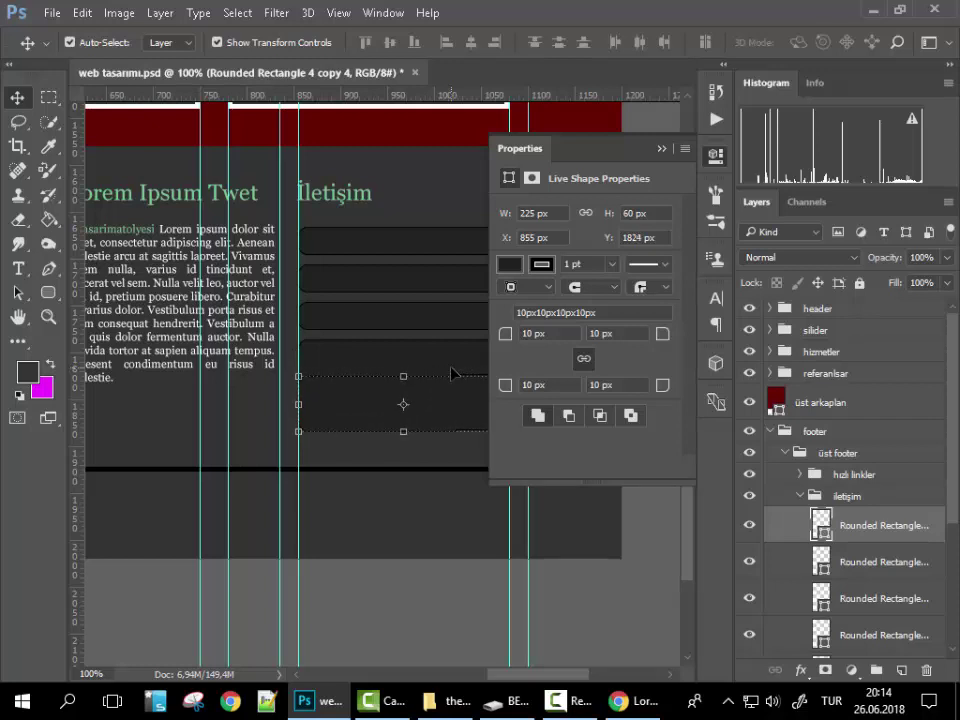
key(Down)
key(Down)
key(Down)
key(Down)
key(Down)
key(Down)
key(Down)
key(Down)
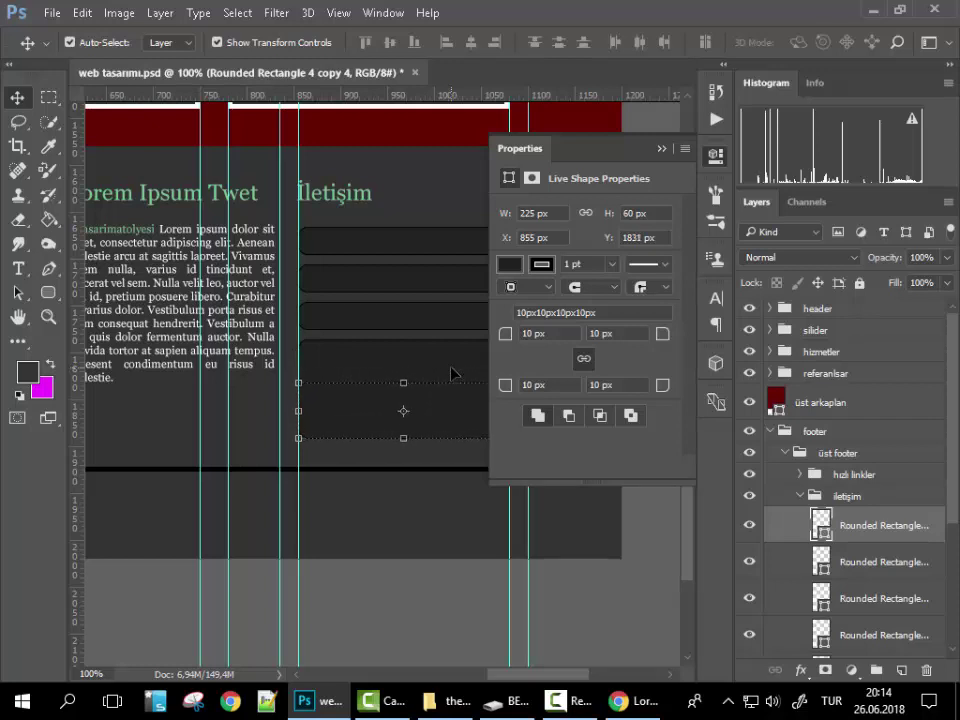
key(Down)
key(Down)
key(Down)
key(Down)
key(Down)
key(Down)
key(Down)
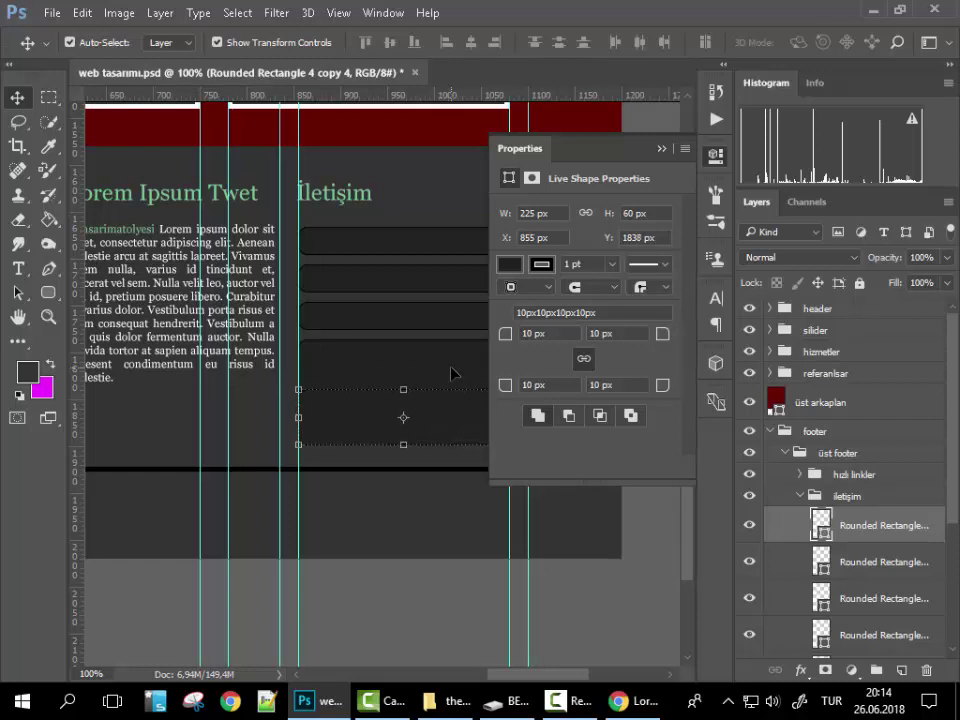
key(Down)
key(Down)
key(Down)
key(Down)
key(Down)
key(Down)
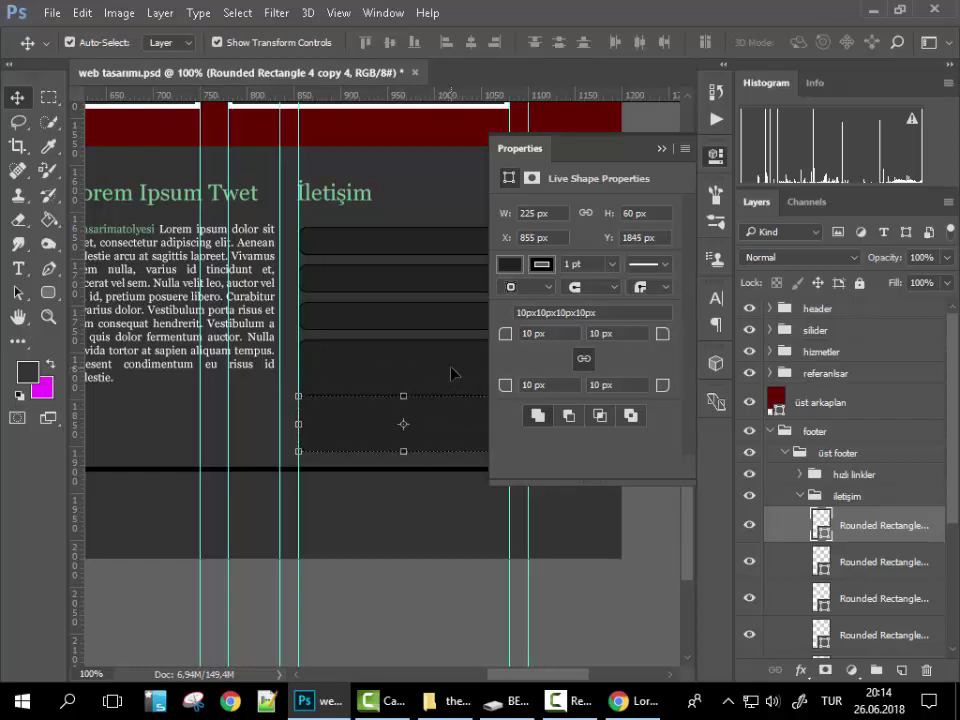
key(Down)
key(Down)
key(Down)
key(Down)
key(Down)
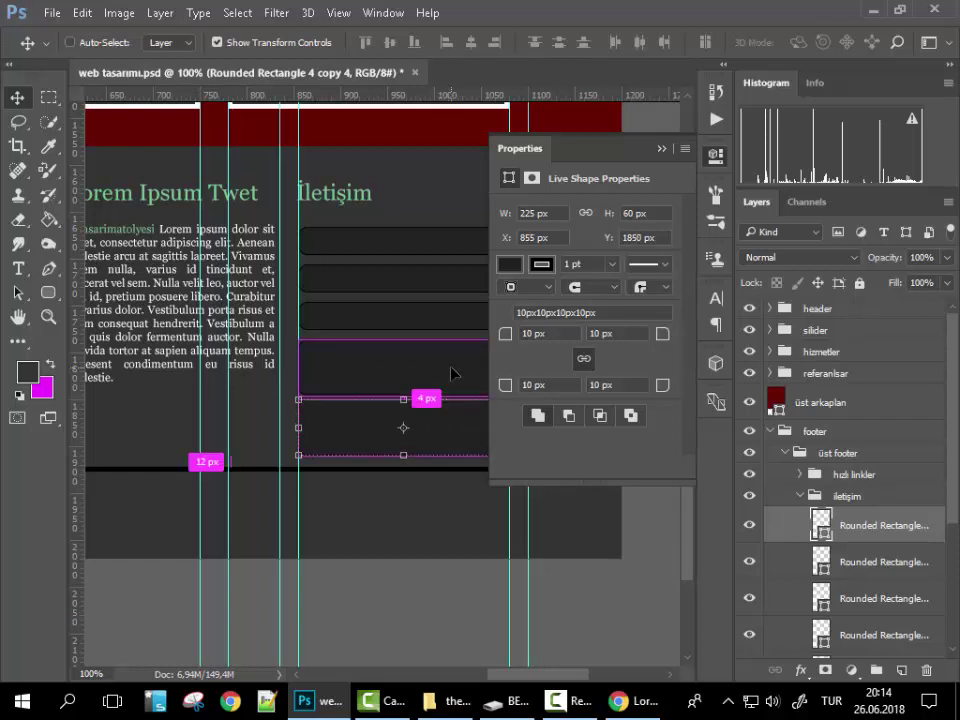
key(Down)
key(Down)
key(Down)
key(Down)
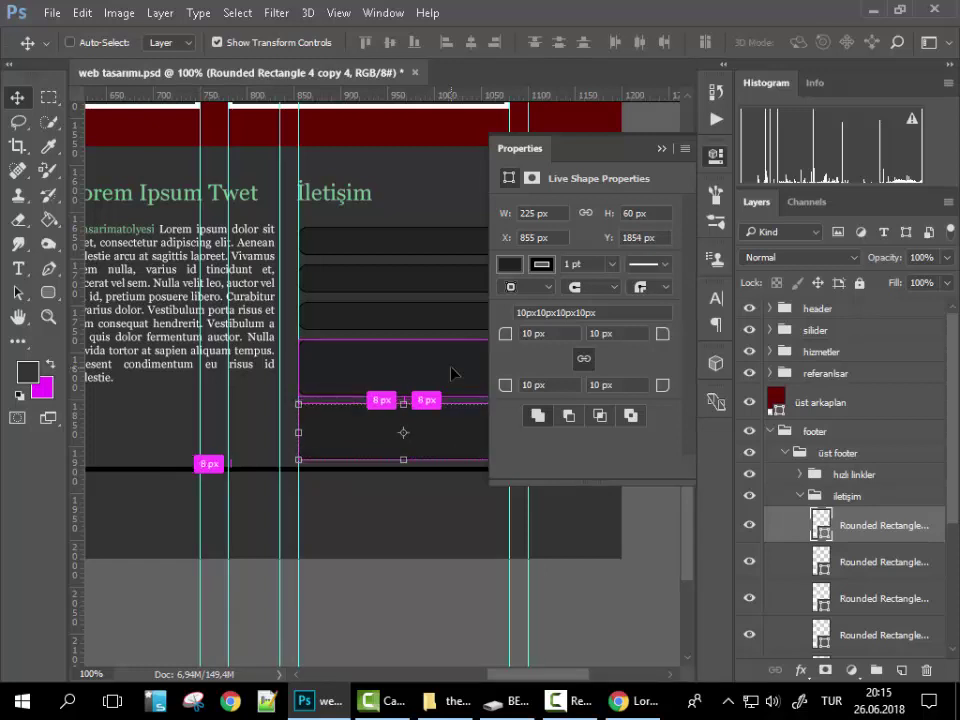
key(Down)
key(Down)
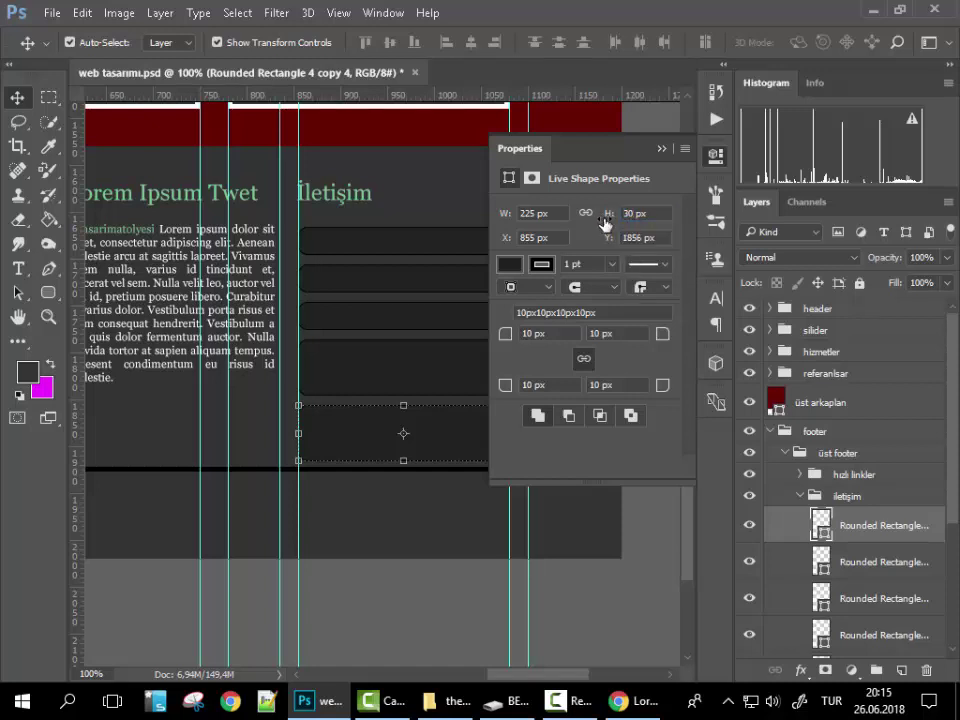
Resize the copied shape to 100 × 30 px.
key(Return)
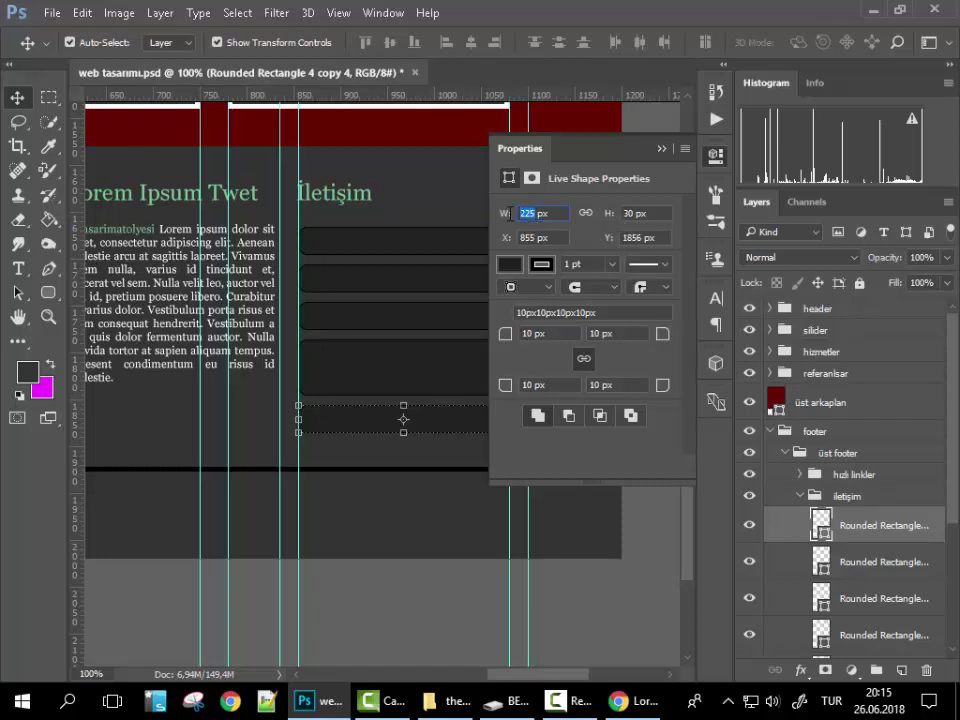
text(100)
key(Return)
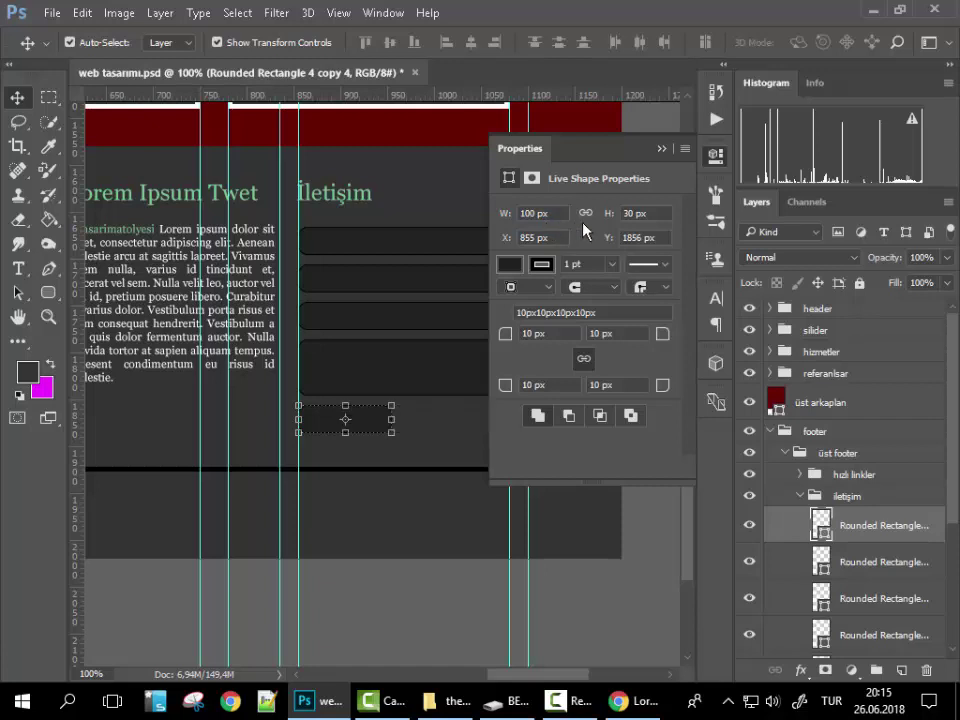
click(661, 150)
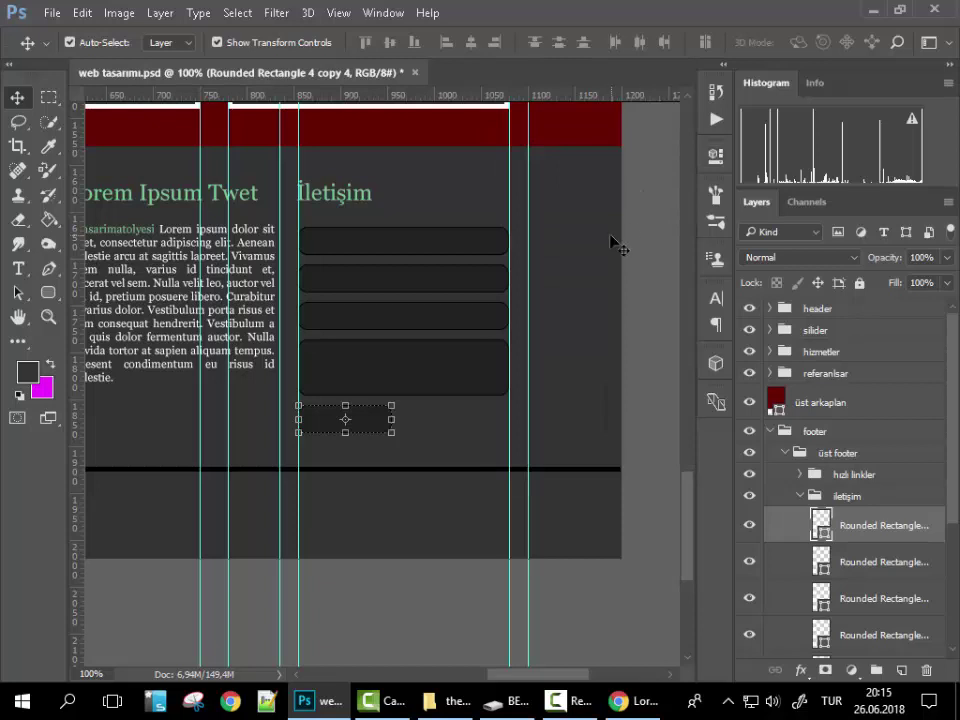
Nudge the button right to align with the fields, and add an empty layer above it.
key(Right)
key(Right)
key(Right)
key(Right)
key(Right)
key(Right)
key(Right)
key(Right)
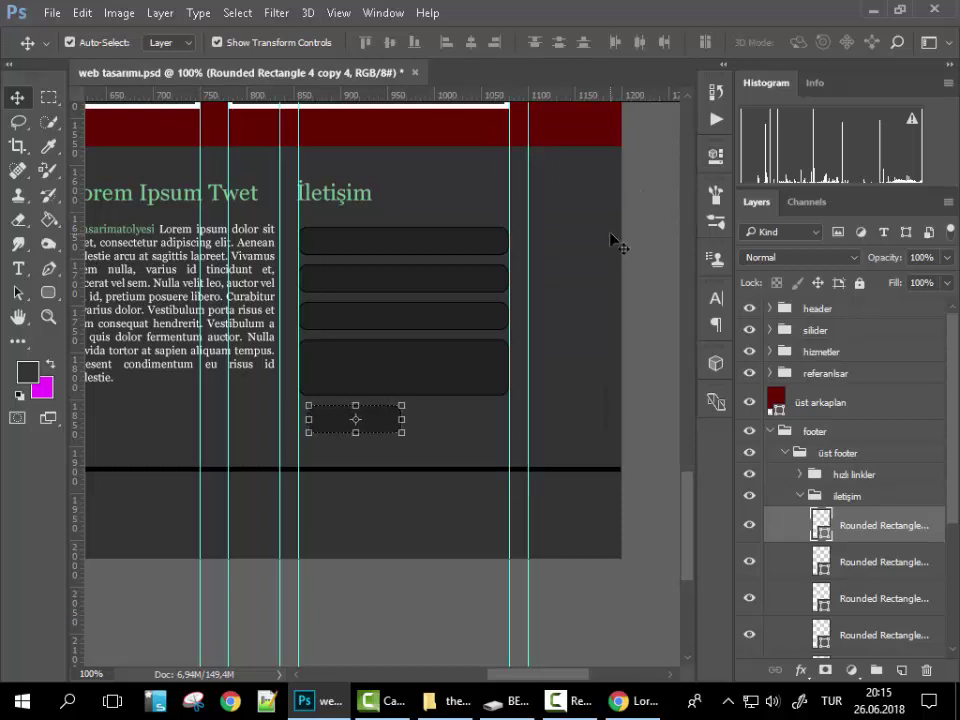
key(Right)
key(Right)
key(Right)
key(Right)
key(Right)
key(Right)
key(Right)
key(Right)
key(Right)
key(Right)
key(Right)
key(Right)
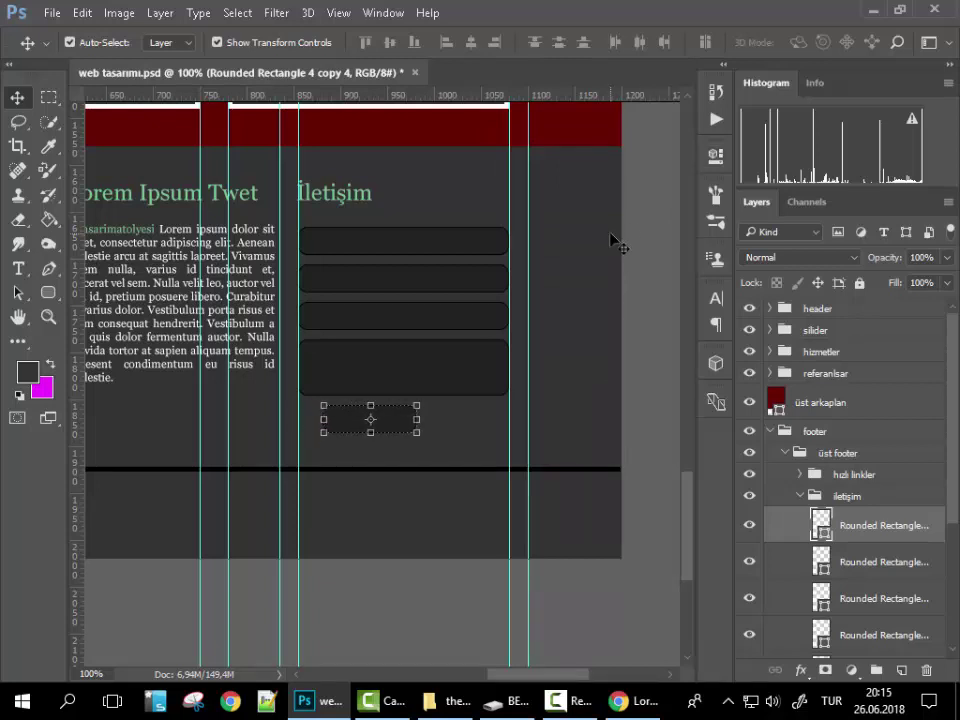
key(Right)
key(Right)
key(Right)
key(Right)
key(Right)
key(Right)
key(Right)
key(Right)
key(Right)
key(Right)
key(Right)
key(Right)
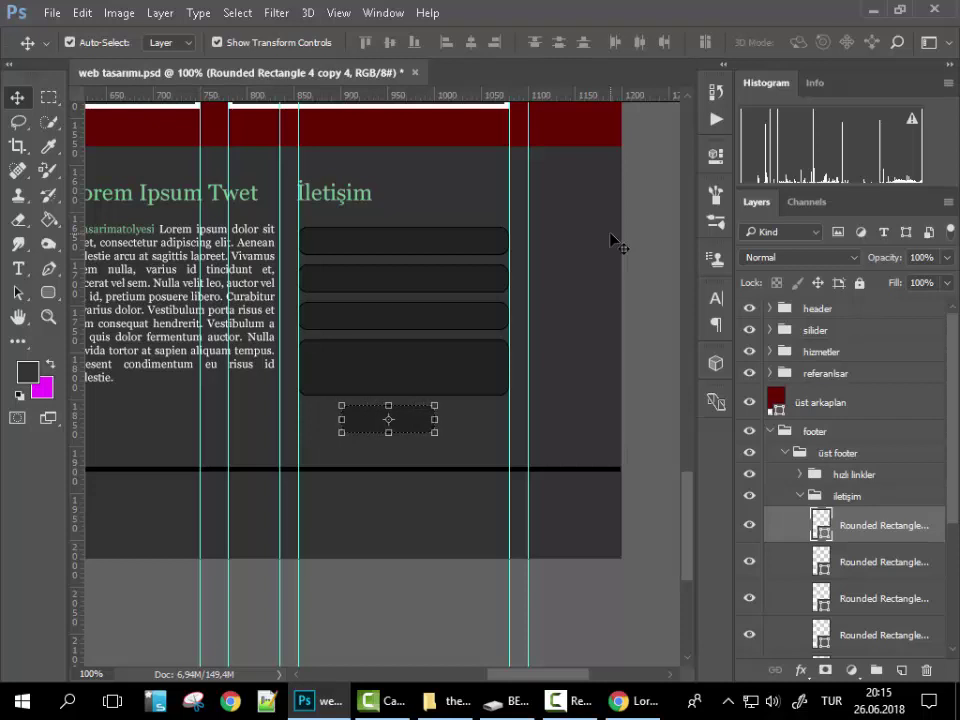
key(Right)
key(Right)
key(Right)
key(Right)
key(Right)
key(Right)
key(Right)
key(Right)
key(Right)
key(Right)
key(Right)
key(Right)
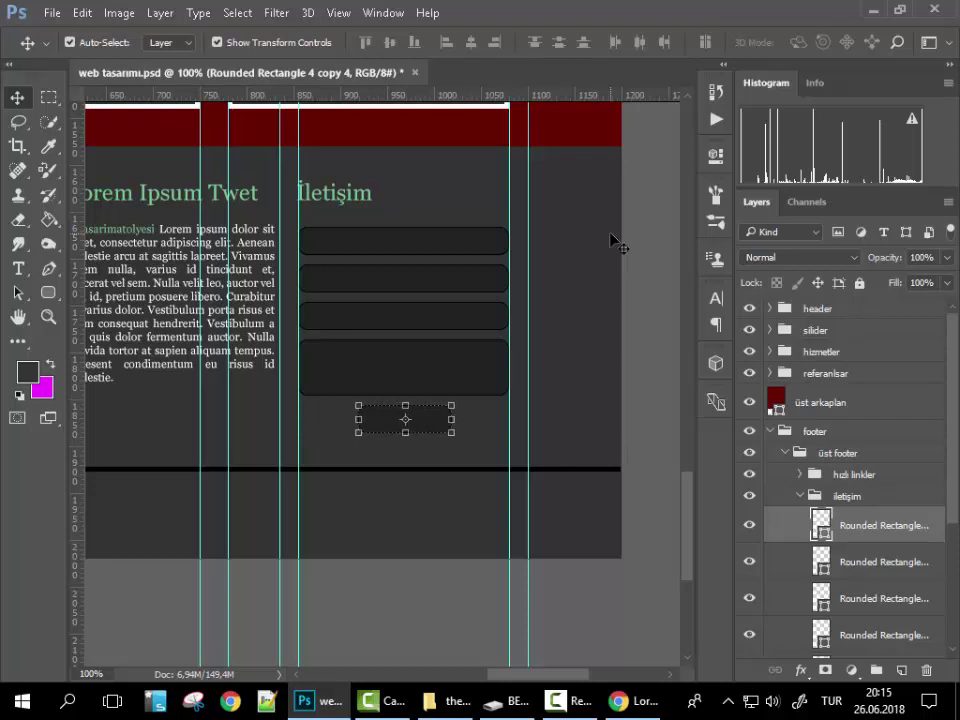
key(Right)
key(Right)
key(Right)
key(Right)
key(Right)
key(Right)
key(Right)
key(Right)
key(Right)
key(Right)
key(Right)
key(Right)
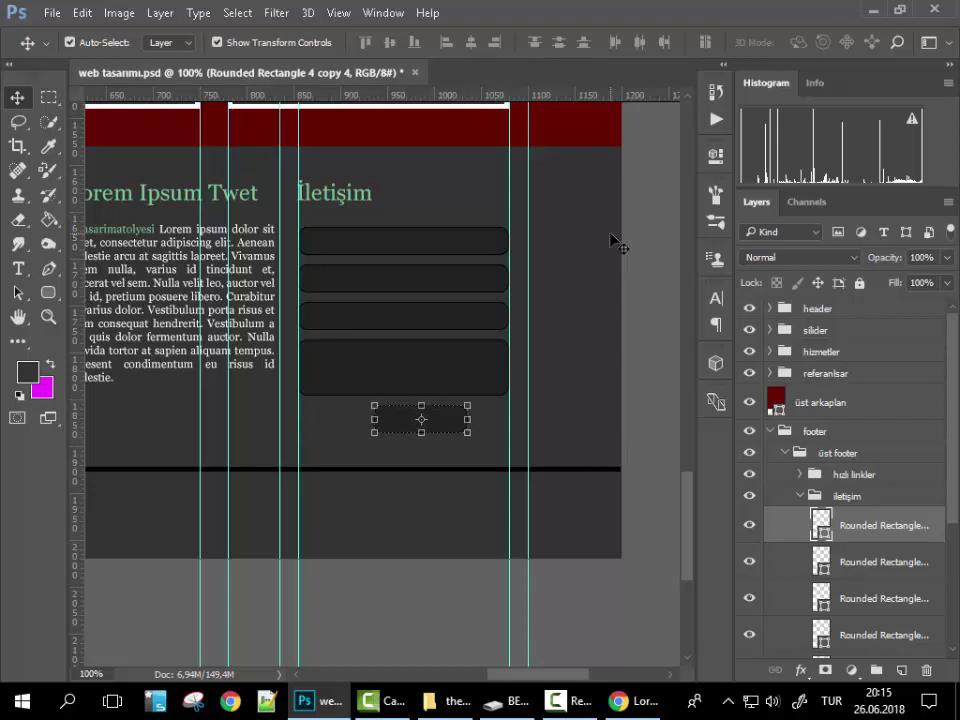
key(Right)
key(Right)
key(Right)
key(Right)
key(Right)
key(Right)
key(Right)
key(Right)
key(Right)
key(Right)
key(Right)
key(Right)
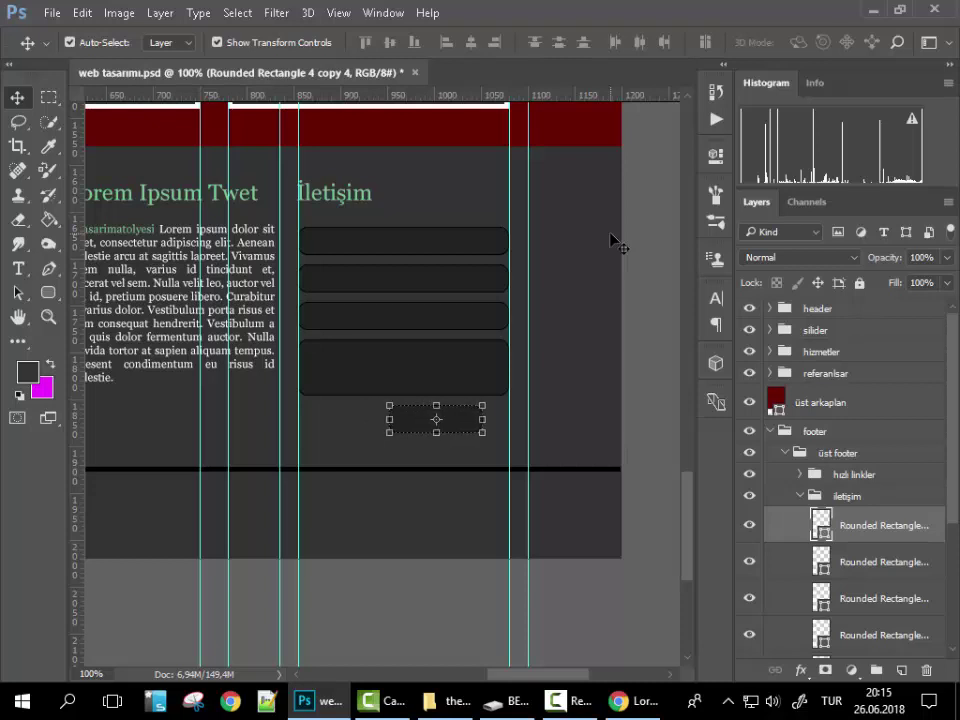
key(Right)
key(Right)
key(Right)
key(Right)
key(Right)
key(Right)
key(Right)
key(Right)
key(Right)
key(Right)
key(Right)
key(Right)
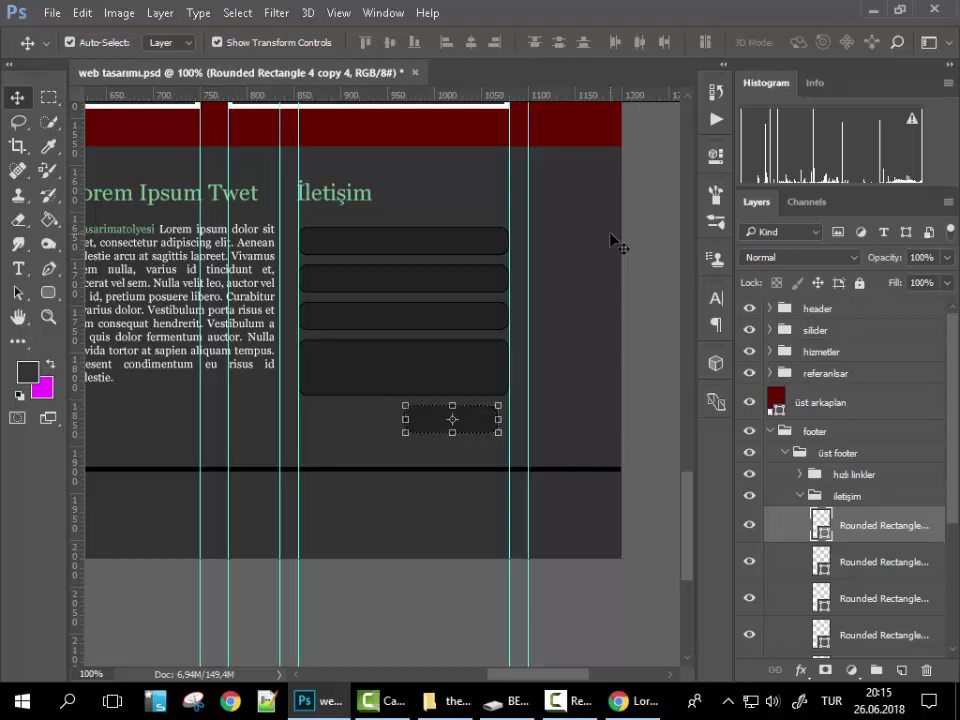
key(Right)
key(Right)
key(Right)
key(Right)
key(Right)
key(Right)
key(Right)
key(Right)
key(Right)
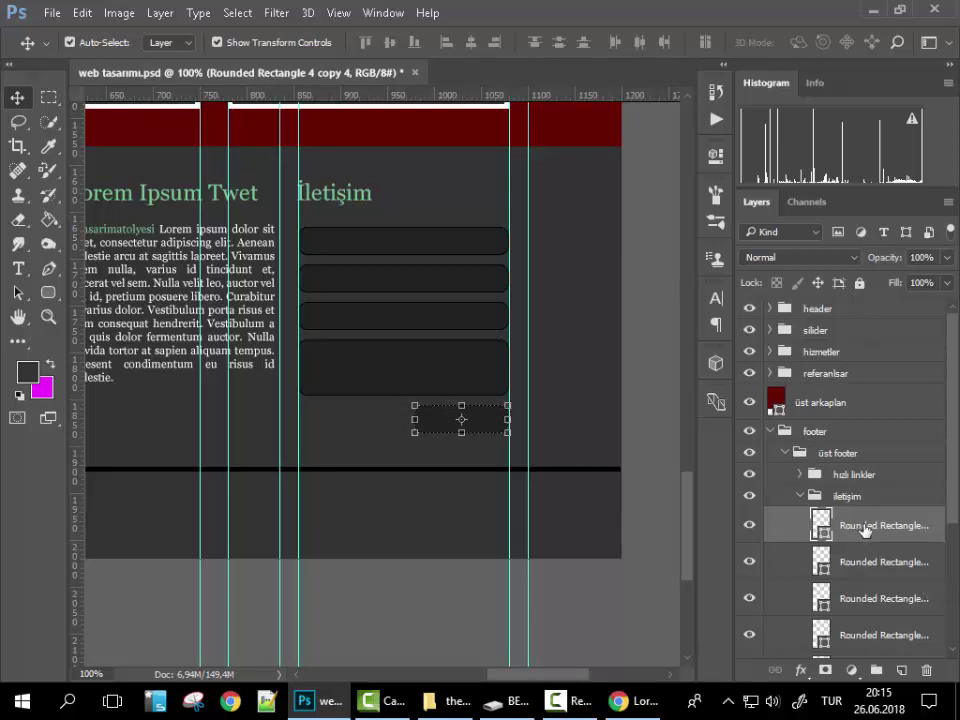
click(901, 670)
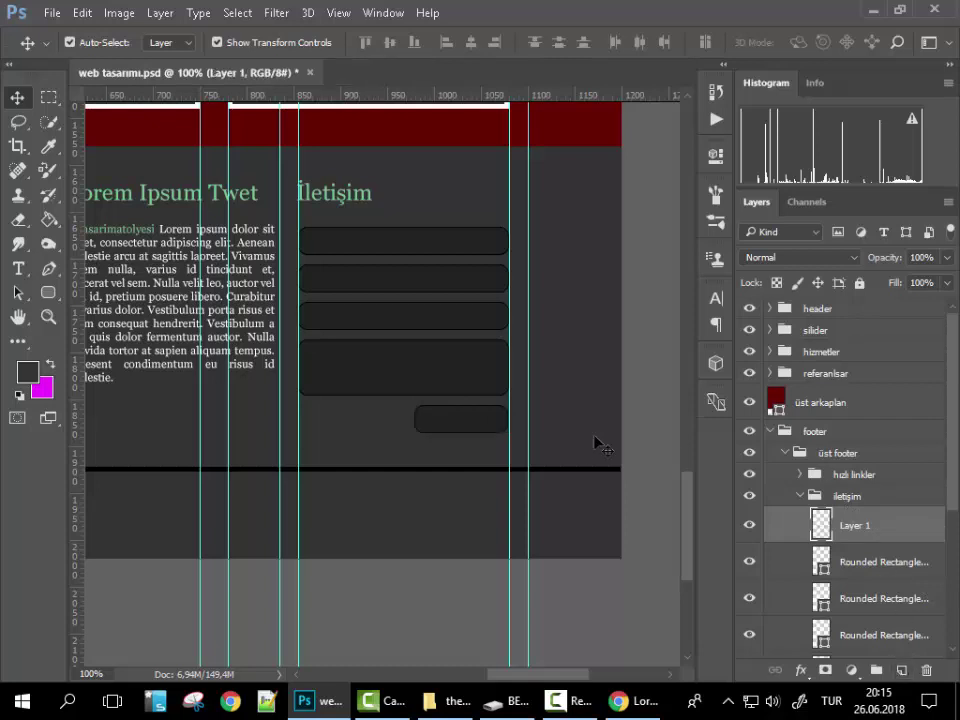
Type an 'Adı Soyadı' label in the first contact field and set it to 16 pt.
click(18, 268)
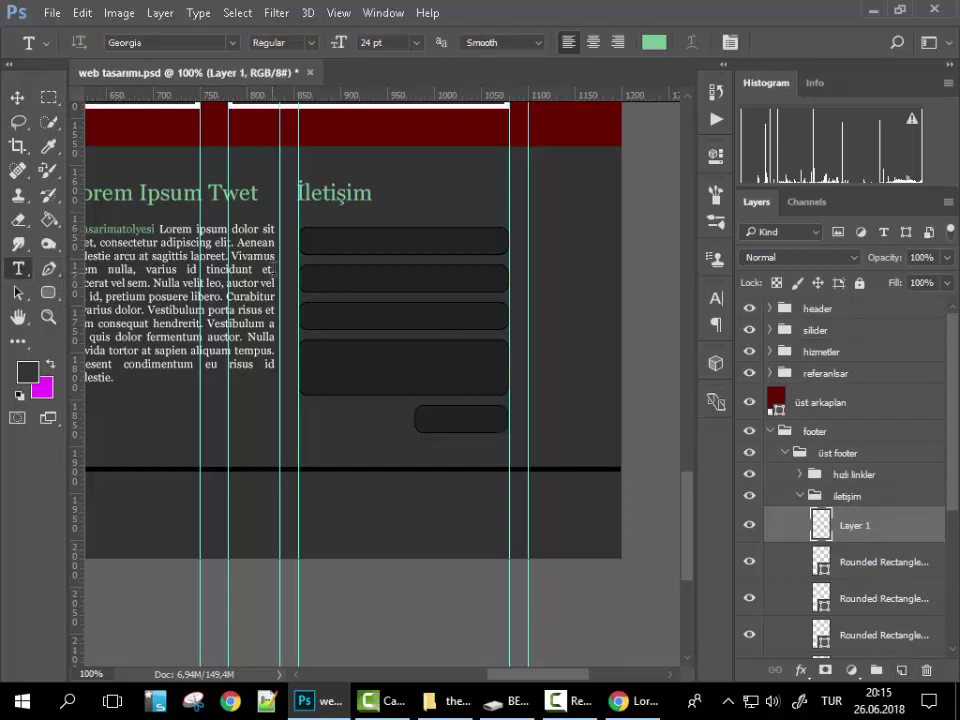
click(314, 242)
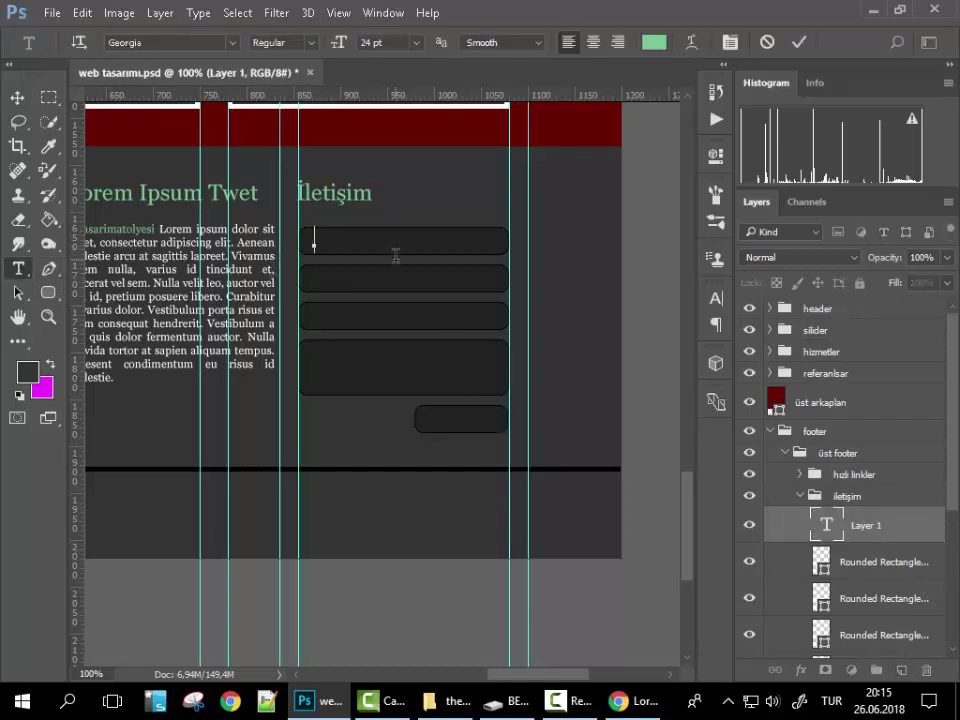
text(A)
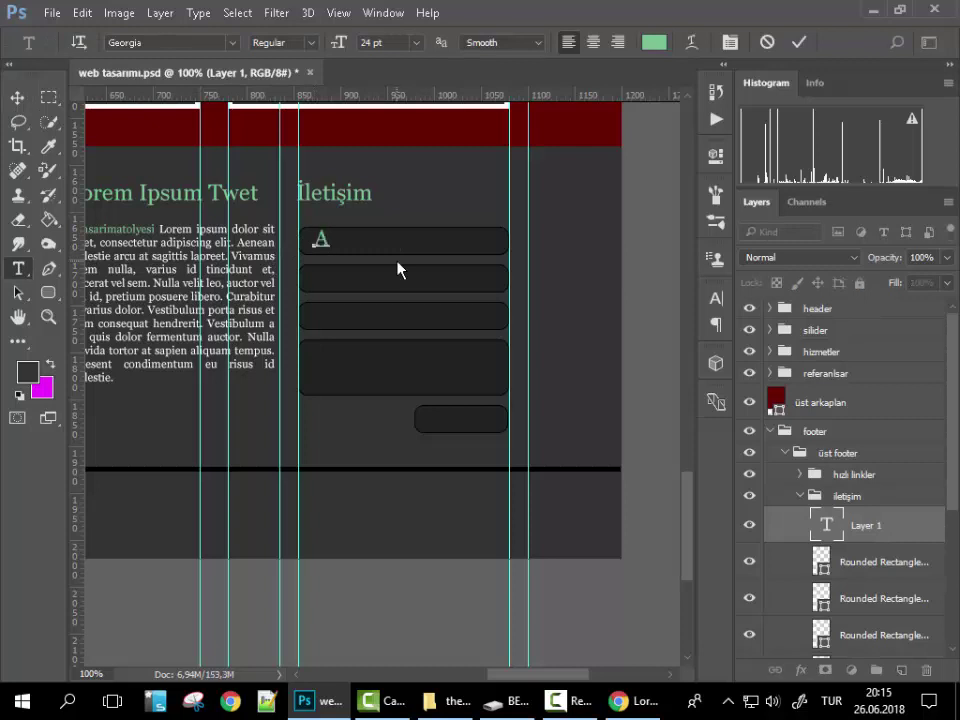
text(dı Soya)
text(dı)
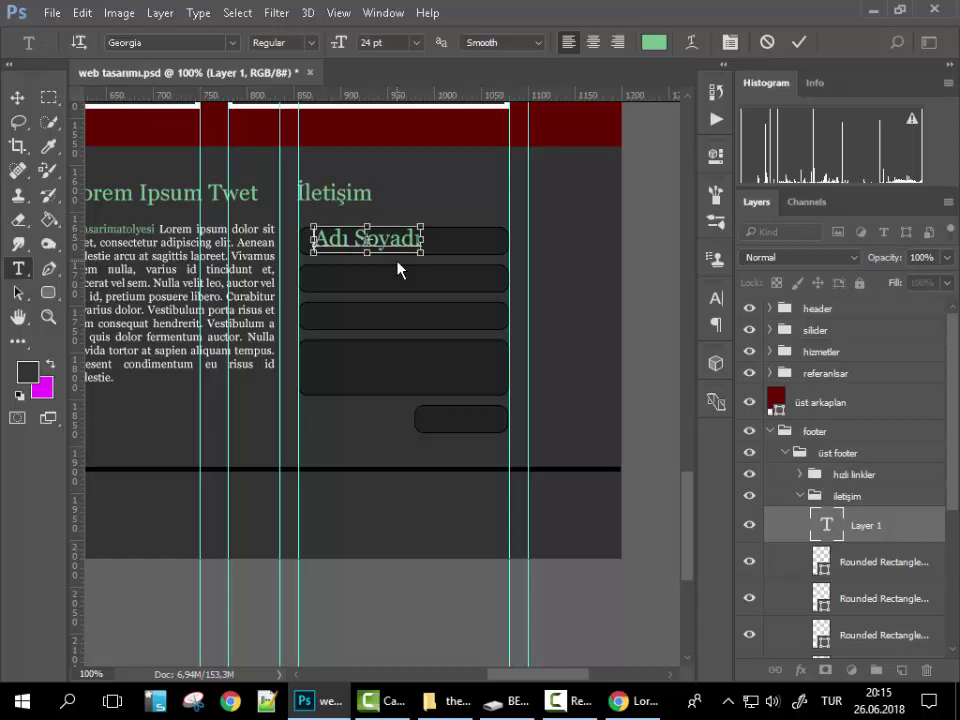
key(ctrl+a)
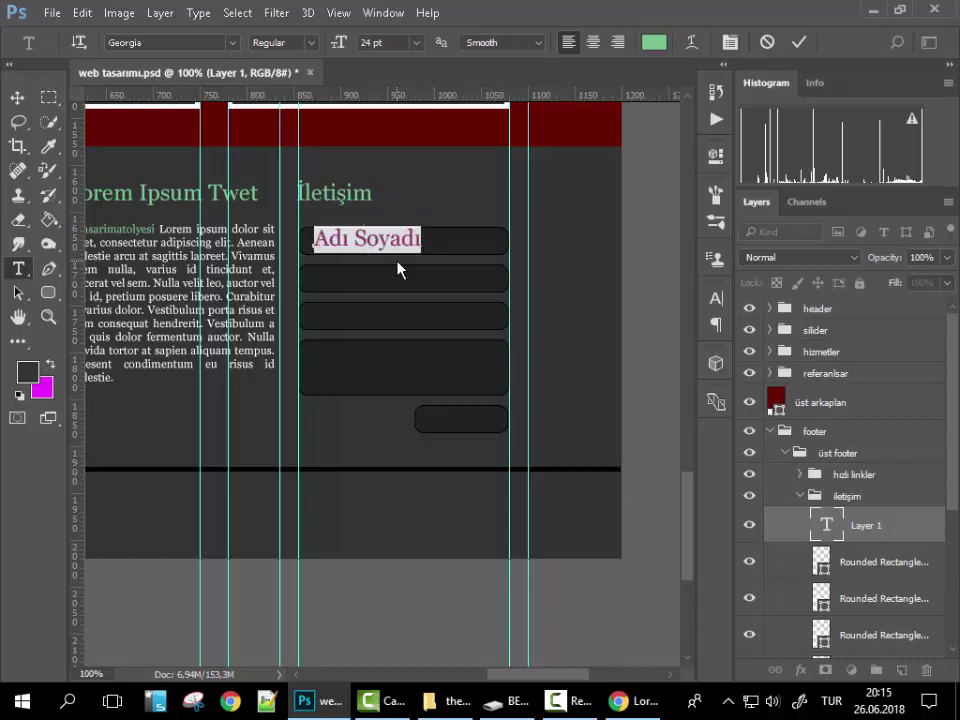
click(416, 44)
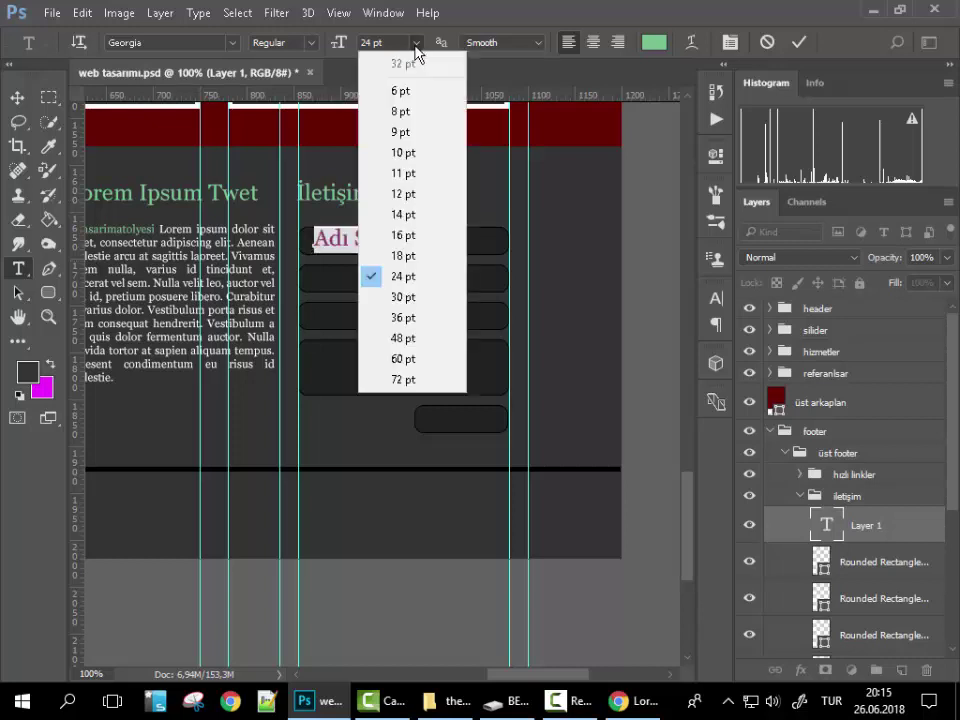
click(416, 236)
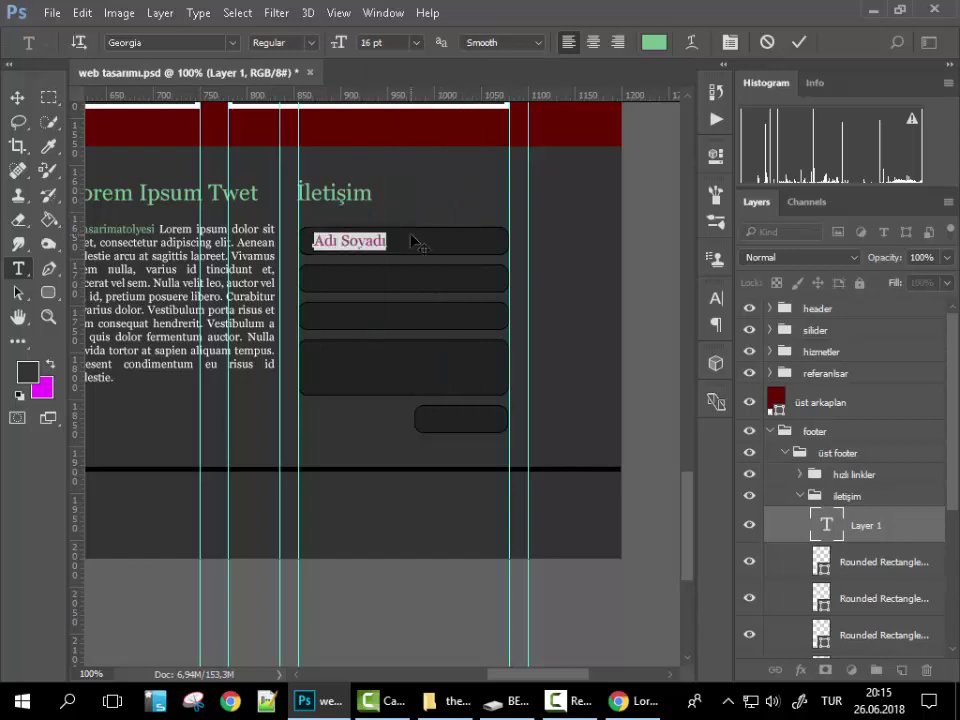
click(18, 100)
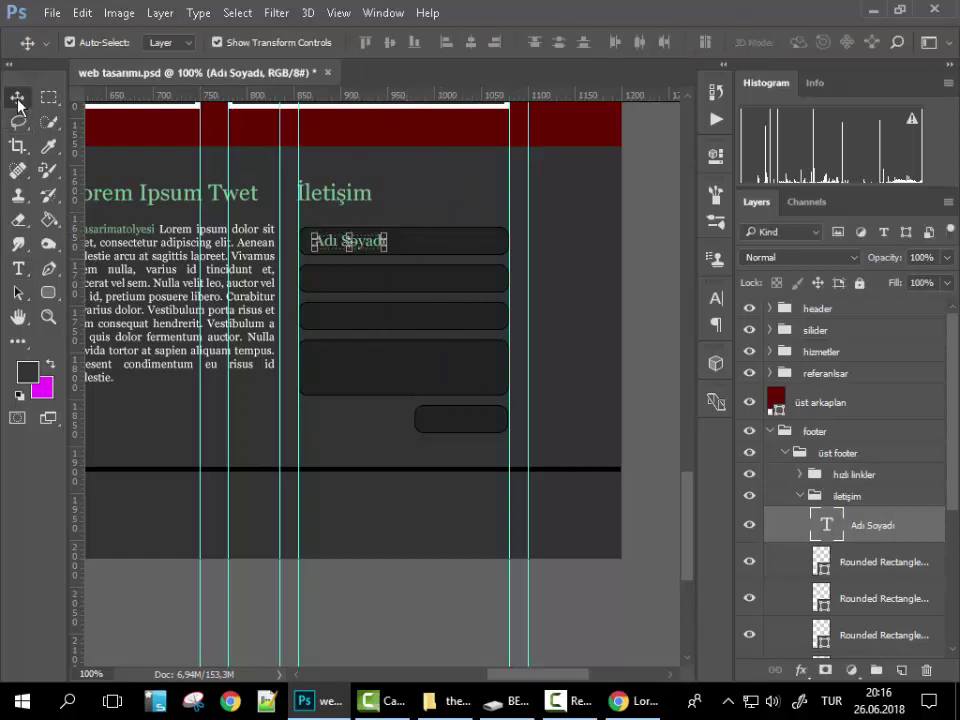
Nudge the 'Adı Soyadı' label slightly down and left within the first field.
key(Down)
key(Left)
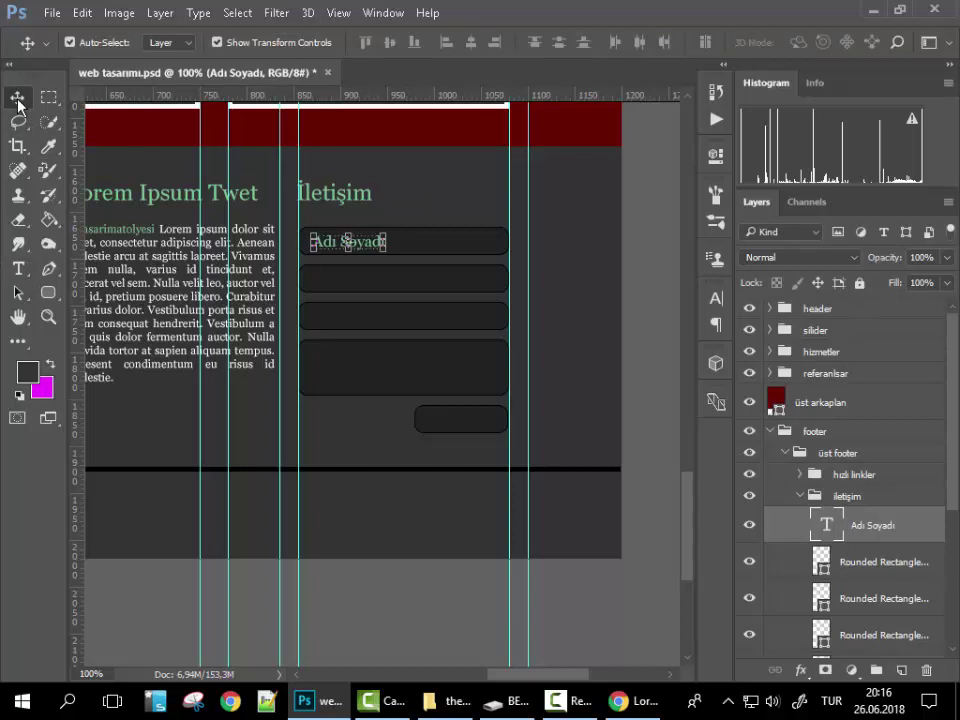
key(Left)
key(Left)
key(Left)
key(Left)
key(Left)
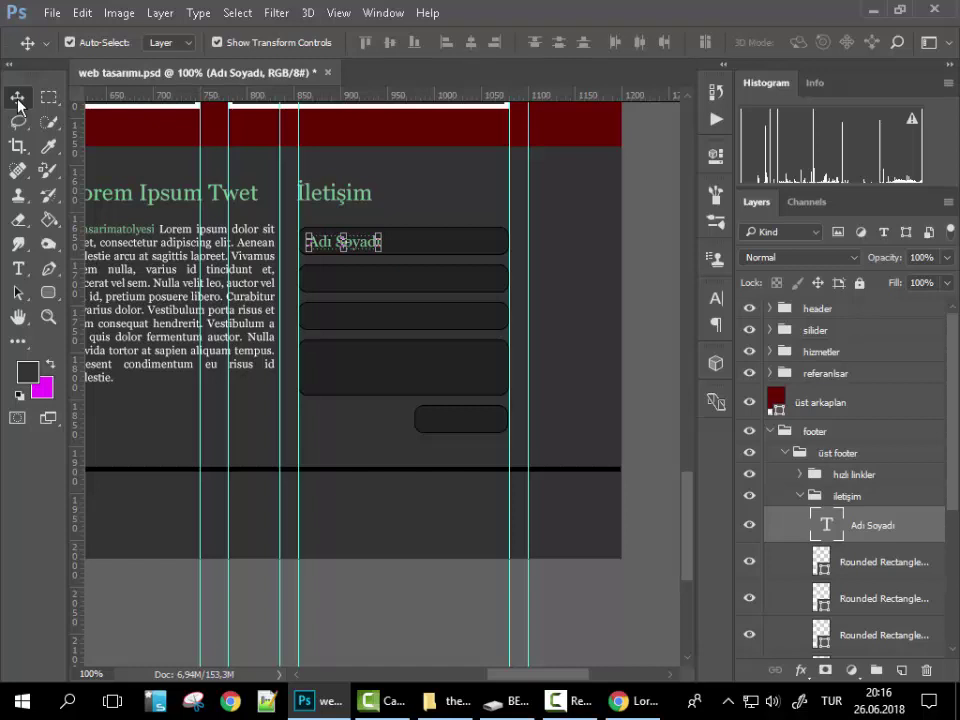
Duplicate the label and move the copy down into the second field.
key(ctrl+j)
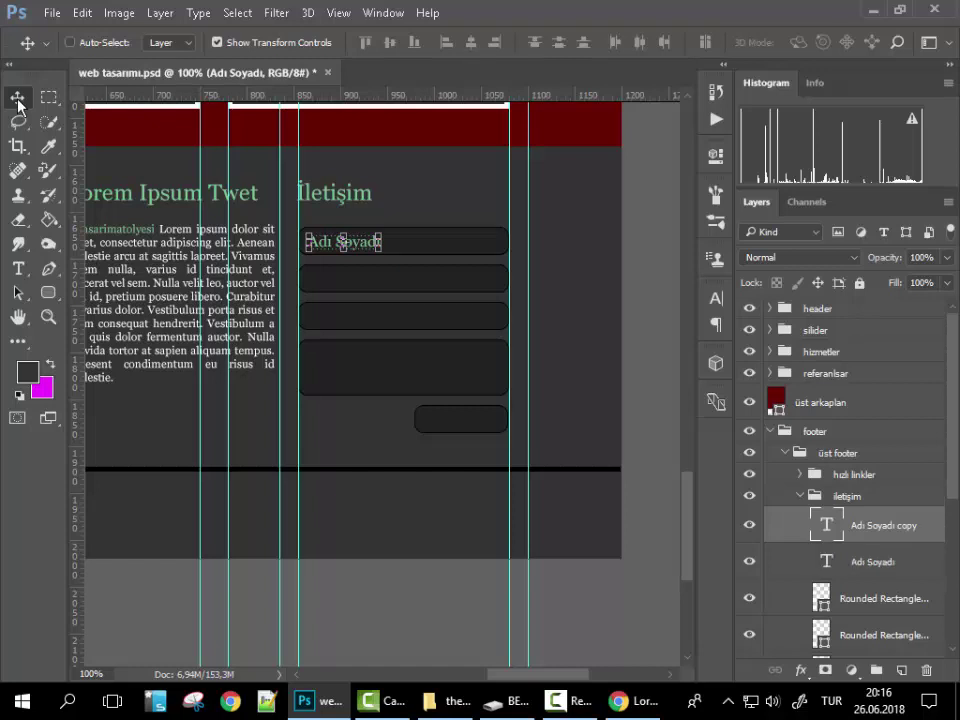
key(Down)
key(Down)
key(Down)
key(Down)
key(Down)
key(Down)
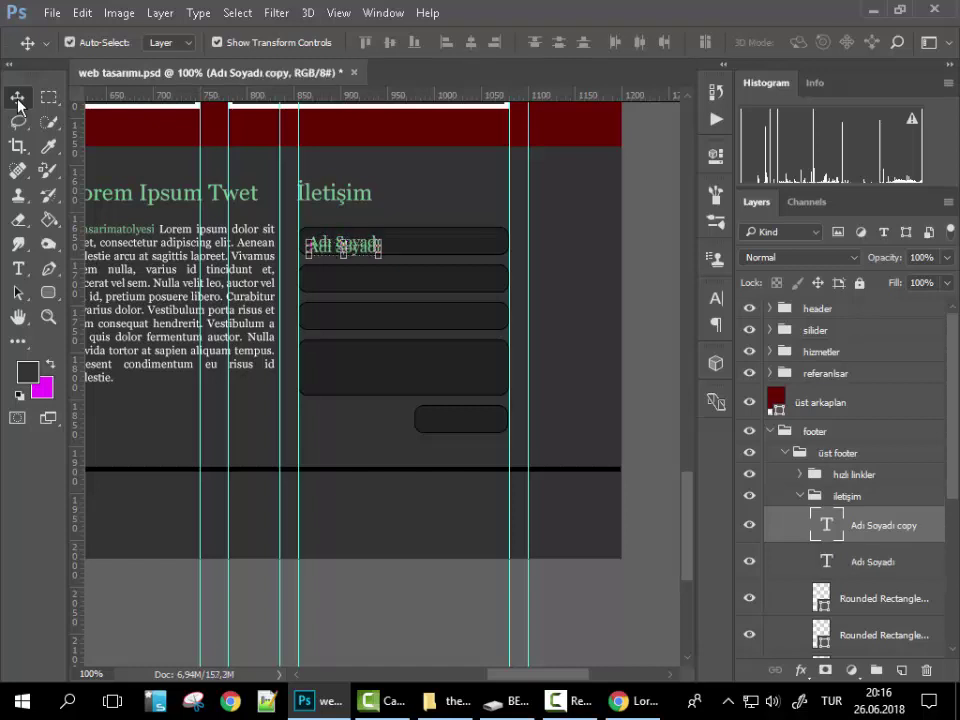
key(Down)
key(Down)
key(Down)
key(Down)
key(Down)
key(Down)
key(Down)
key(Down)
key(Down)
key(Down)
key(Down)
key(Down)
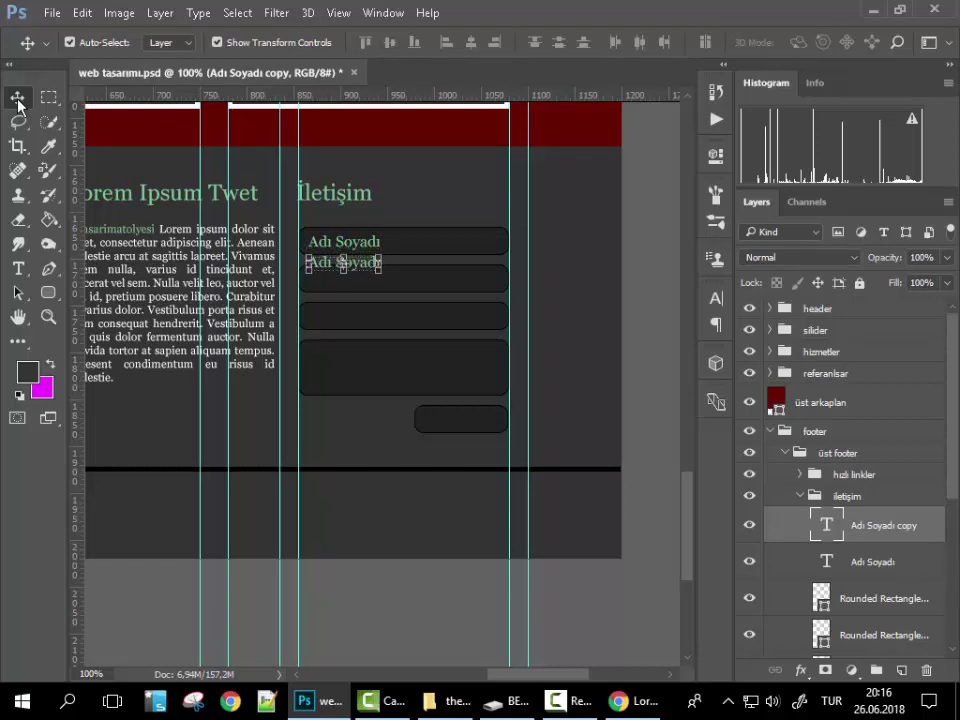
key(Down)
key(Down)
key(Down)
key(Down)
key(Down)
key(Down)
key(Down)
key(Down)
key(Down)
key(Down)
key(Down)
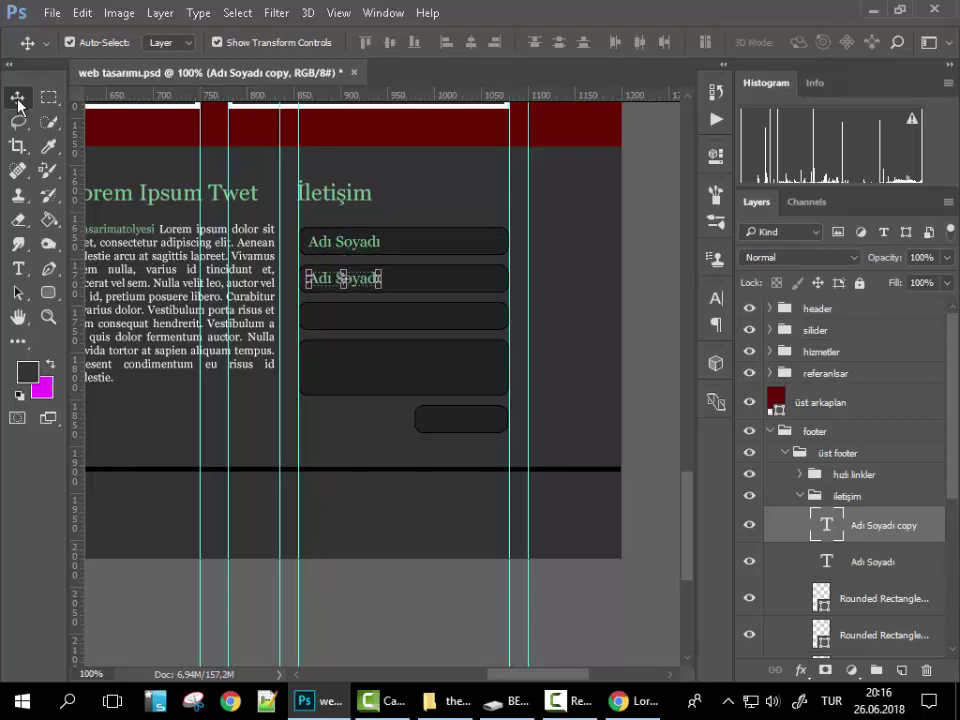
key(Down)
key(Down)
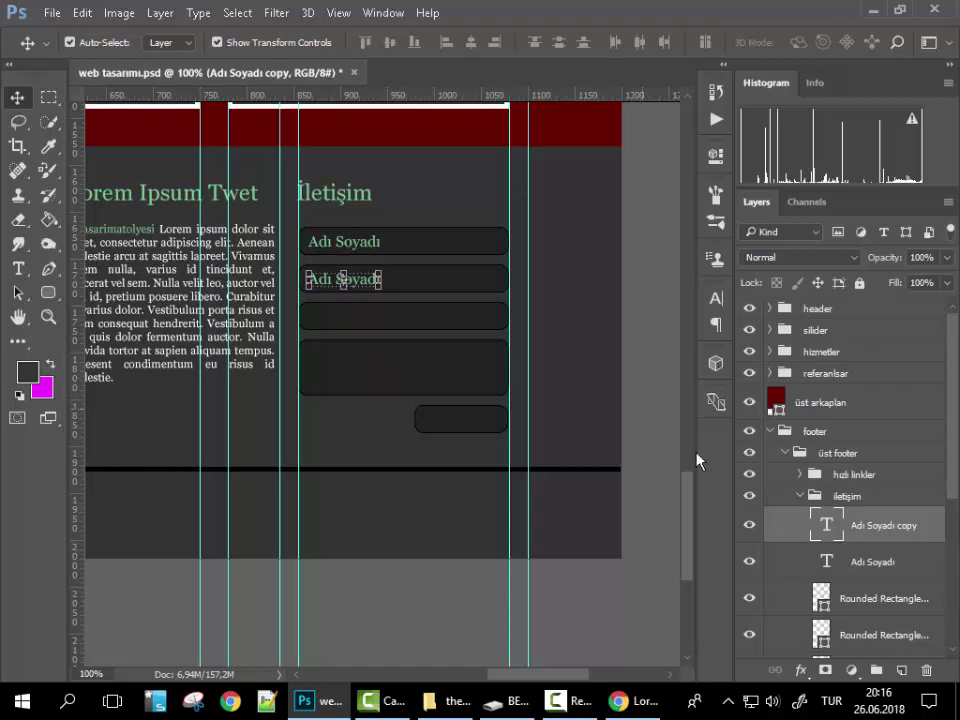
Make the first 'Adı Soyadı' label white (#ffffff).
double_click(826, 562)
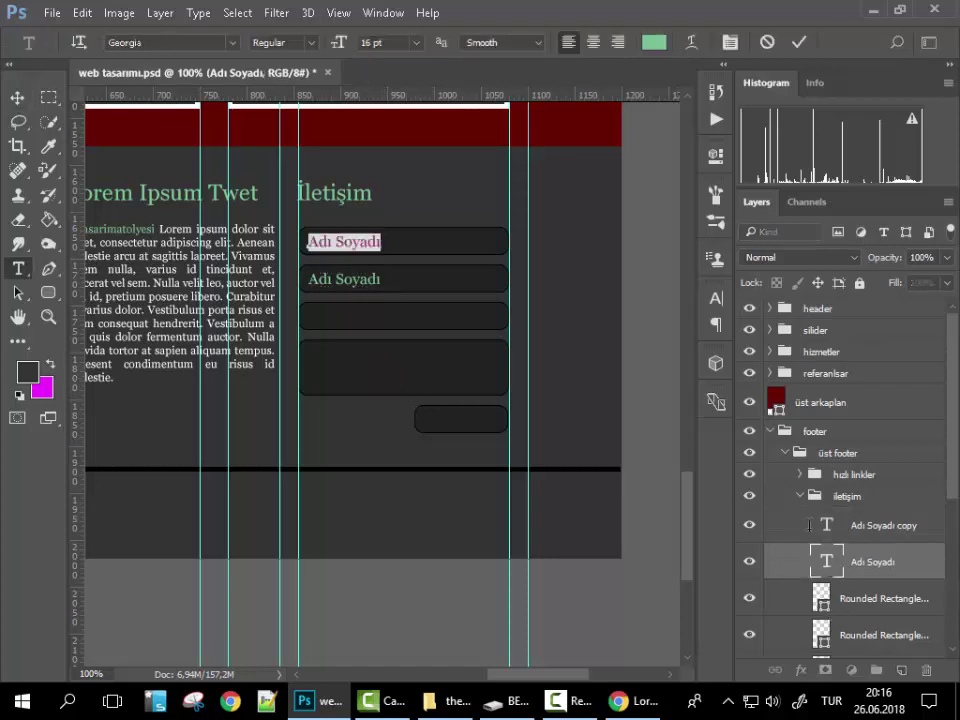
click(654, 42)
click(424, 214)
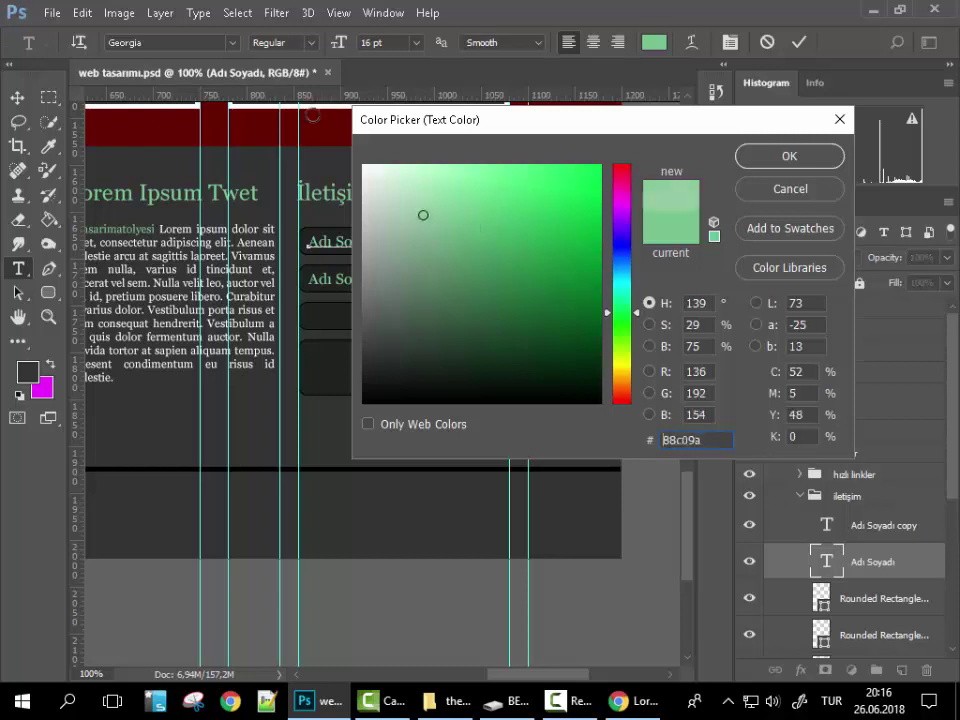
text(ffffff)
click(788, 157)
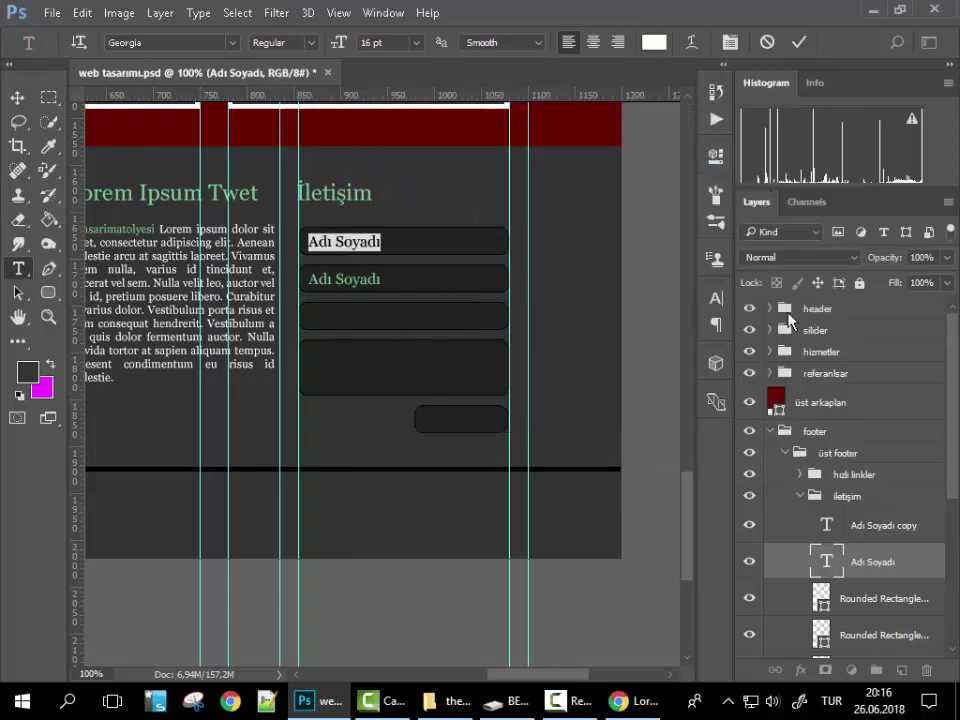
Make the copied label white (#ffffff) and retype it as 'Mail Adresi'.
double_click(827, 524)
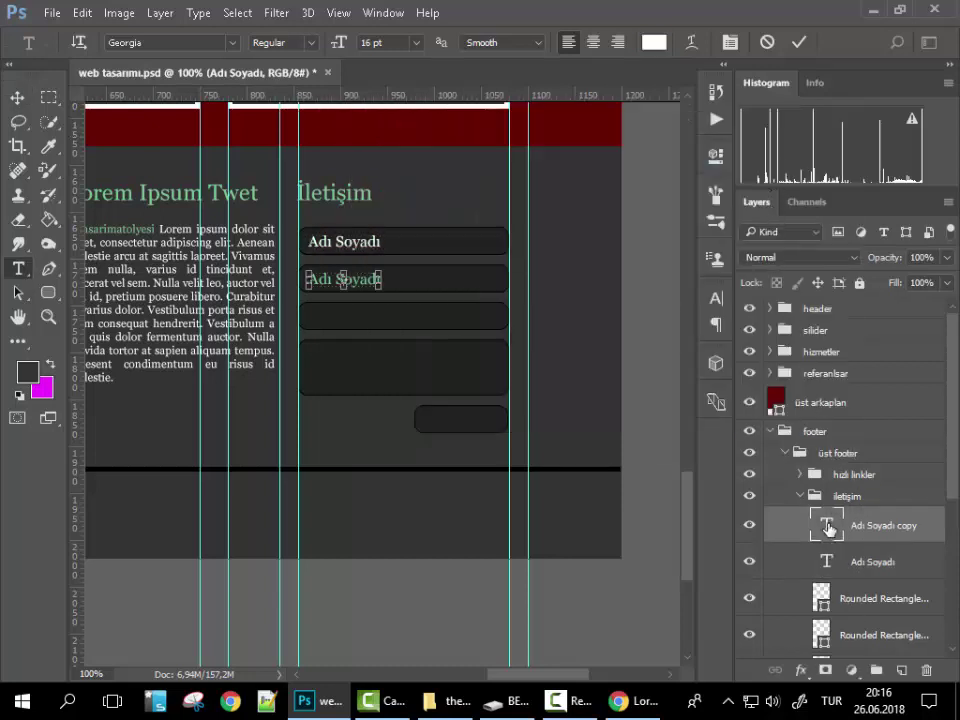
click(653, 43)
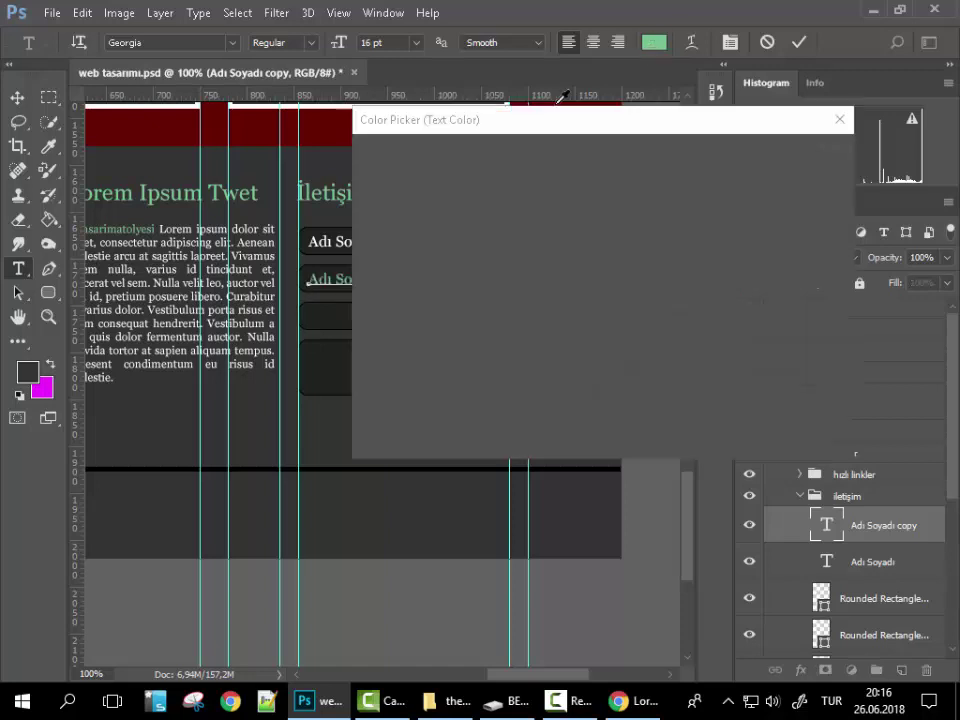
text(ffffff)
click(807, 160)
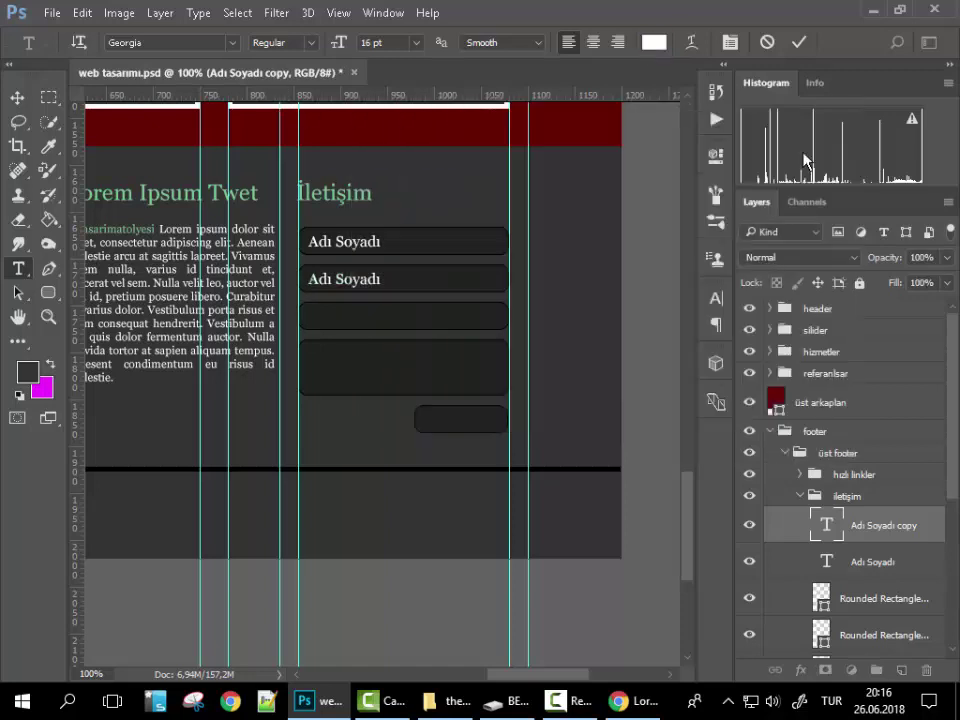
text(Mail Adrsi)
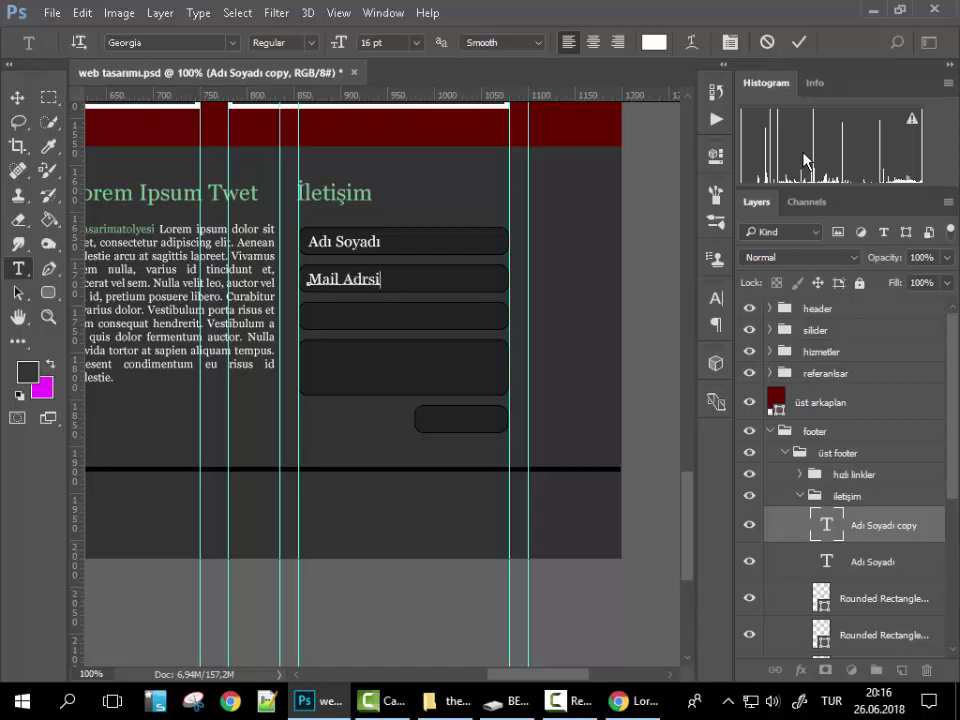
key(BackSpace)
key(BackSpace)
Duplicate the 'Mail Adresi' label into the third field and retype it as 'Konu'.
click(827, 565)
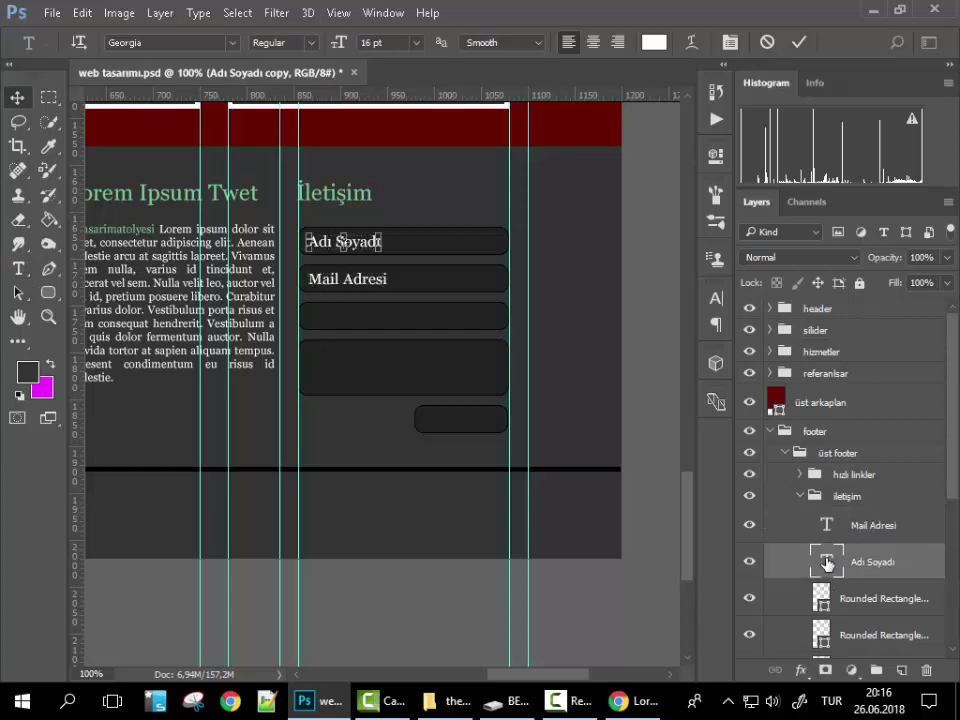
key(v)
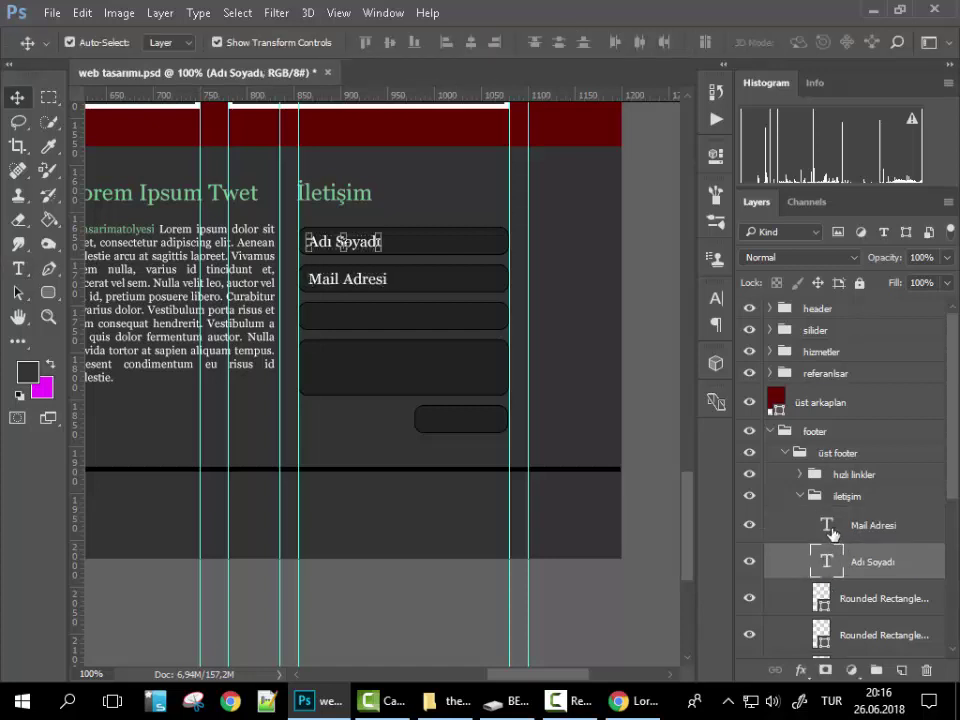
click(832, 532)
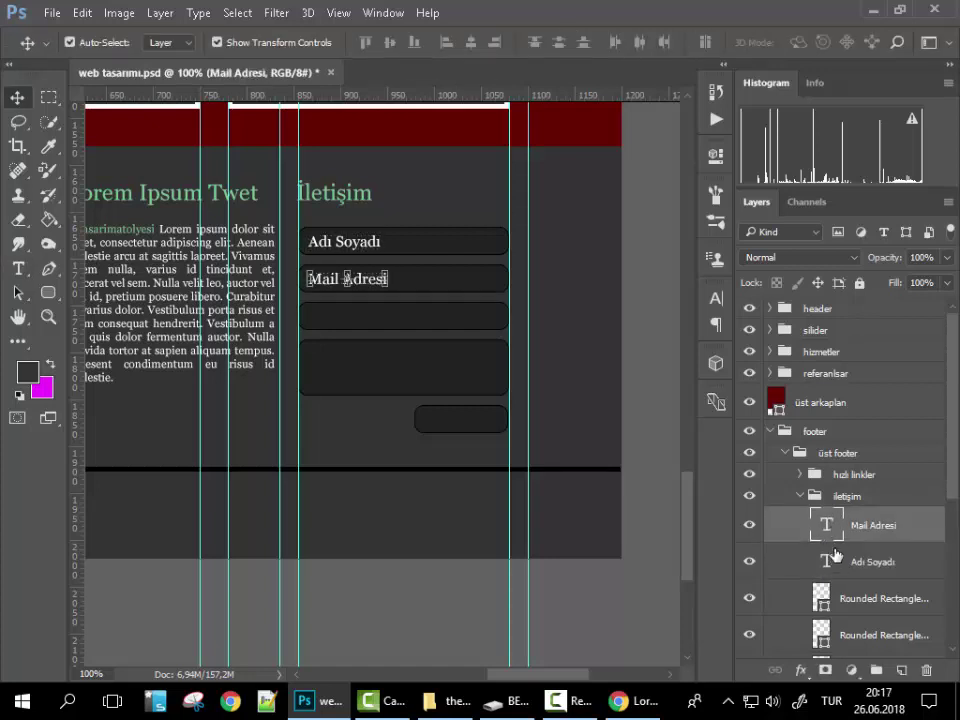
key(ctrl+j)
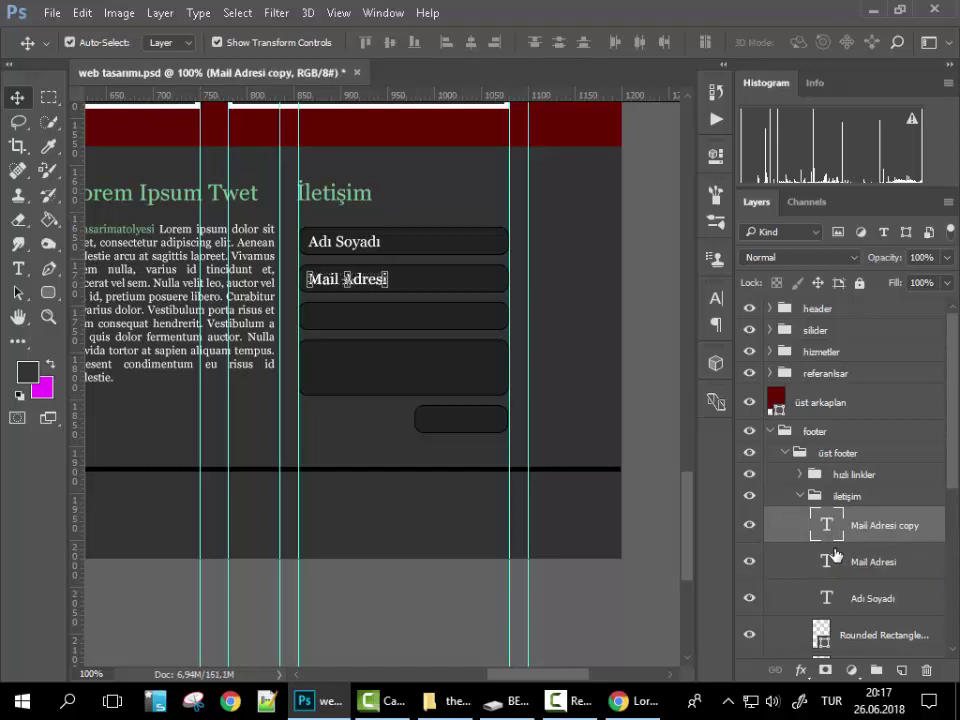
key(Down)
key(Down)
key(Down)
key(Down)
key(Down)
key(Down)
key(Down)
key(Down)
key(Down)
key(Down)
key(Down)
key(Down)
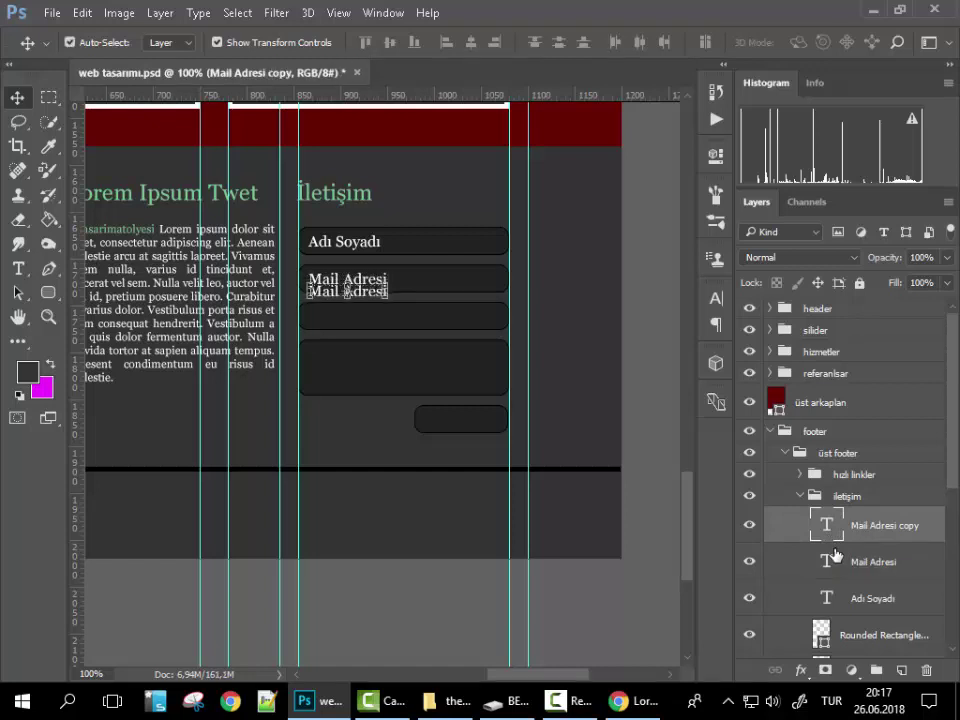
key(Down)
key(Down)
key(Down)
key(Down)
key(Down)
key(Down)
key(Down)
key(Down)
key(Down)
key(Down)
key(Down)
key(Down)
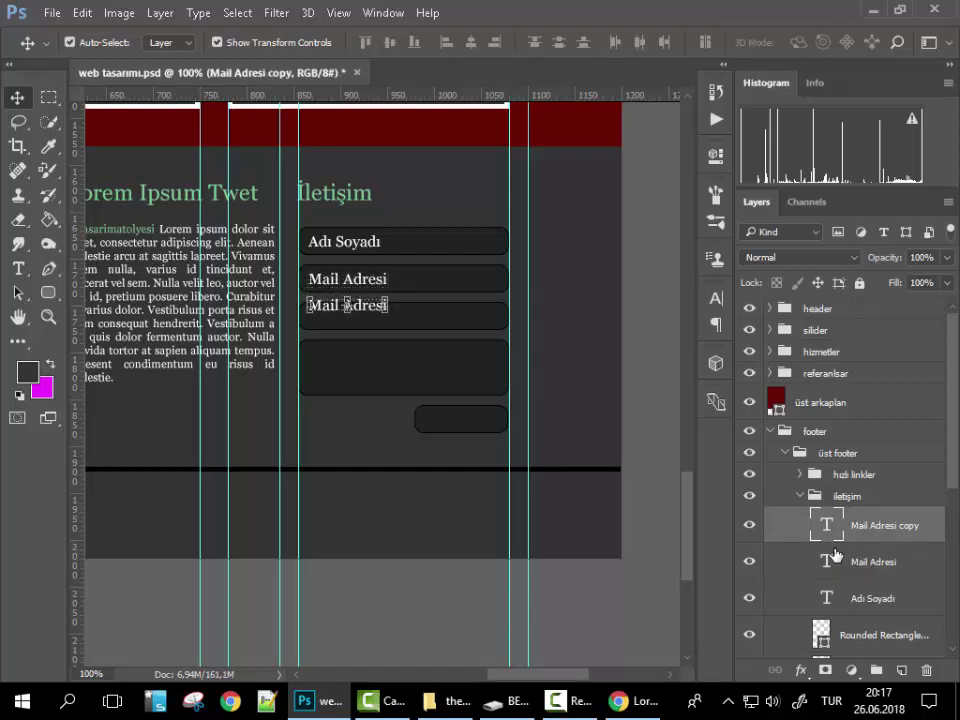
key(Down)
key(Down)
key(Down)
key(Down)
key(Down)
key(Down)
key(Down)
key(Down)
key(Down)
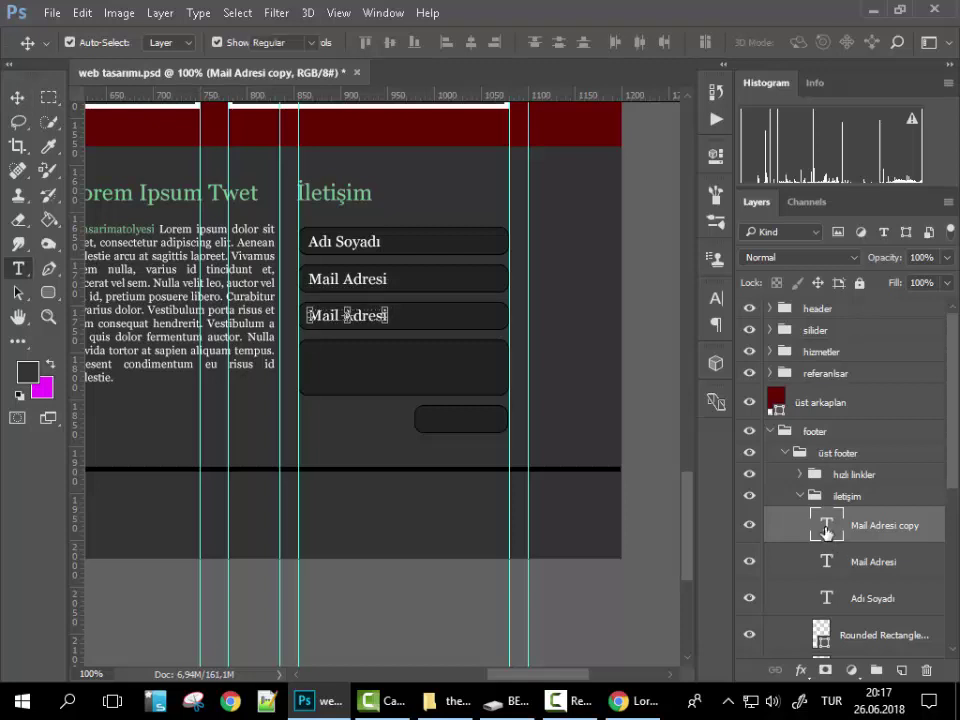
double_click(826, 525)
text(Konu)
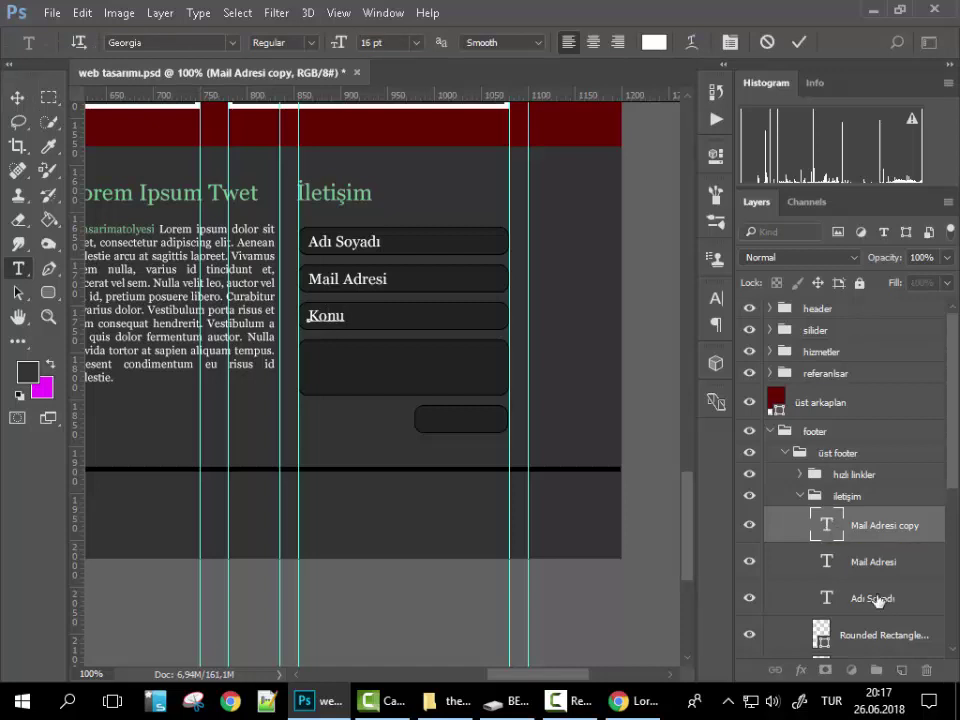
Duplicate the 'Konu' label into the message box and retype it as 'Mesajınız'.
click(821, 555)
key(v)
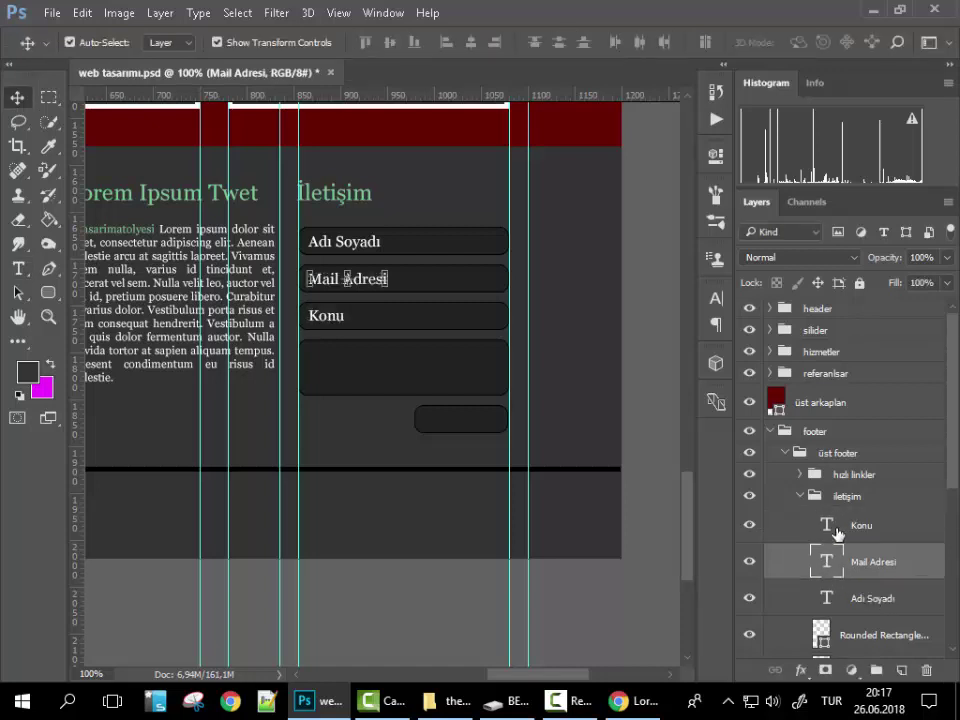
click(833, 530)
key(ctrl+j)
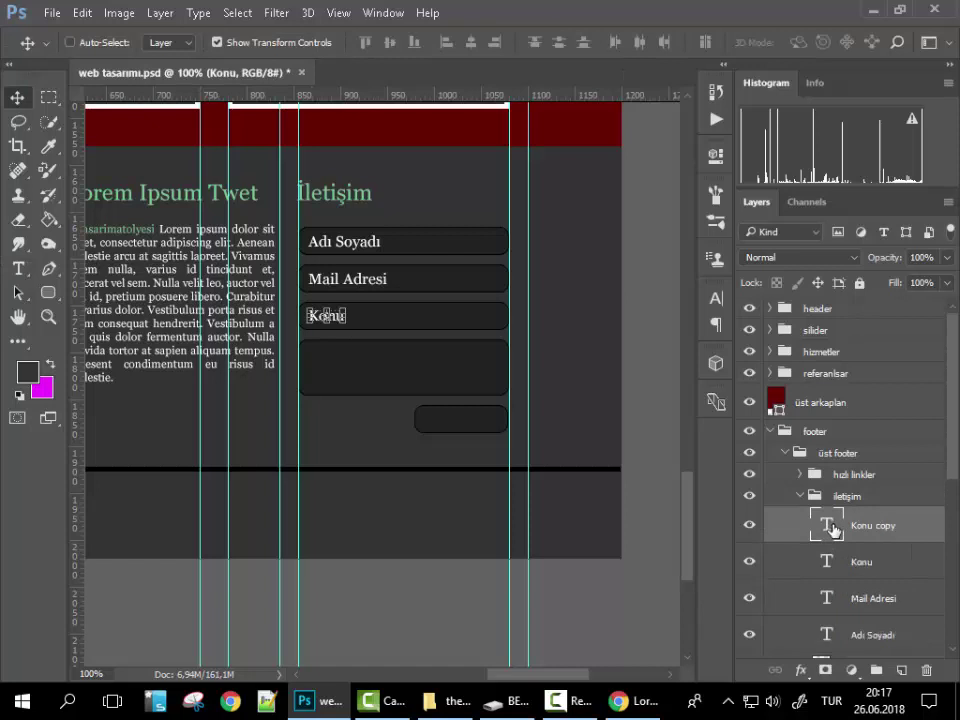
key(Down)
key(Down)
key(Down)
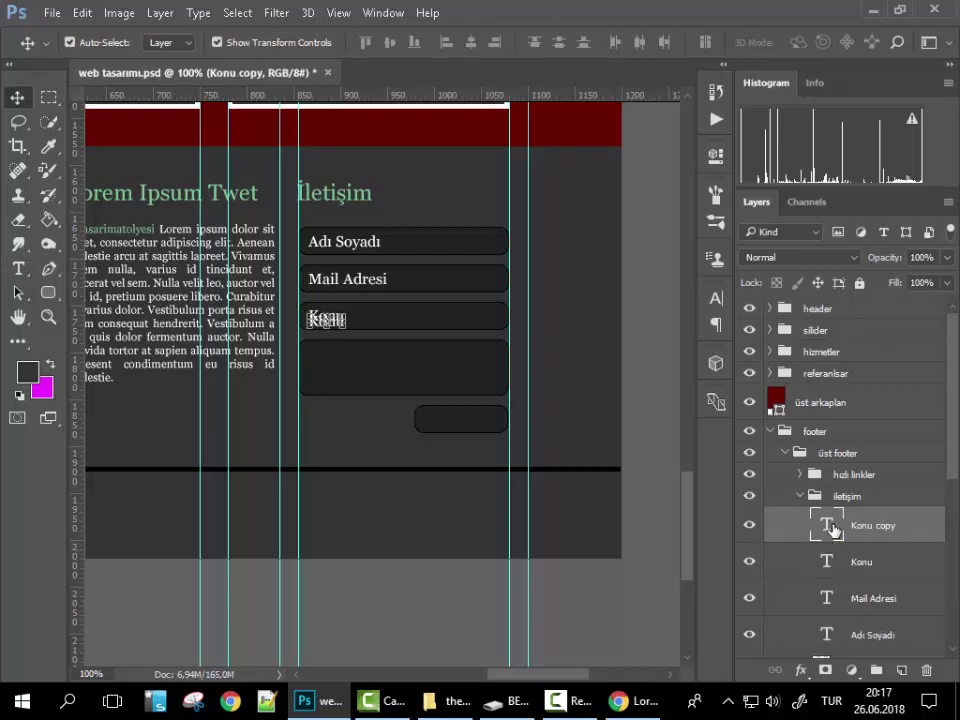
key(Down)
key(Down)
key(Down)
key(Down)
key(Down)
key(Down)
key(Down)
key(Down)
key(Down)
key(Down)
key(Down)
key(Down)
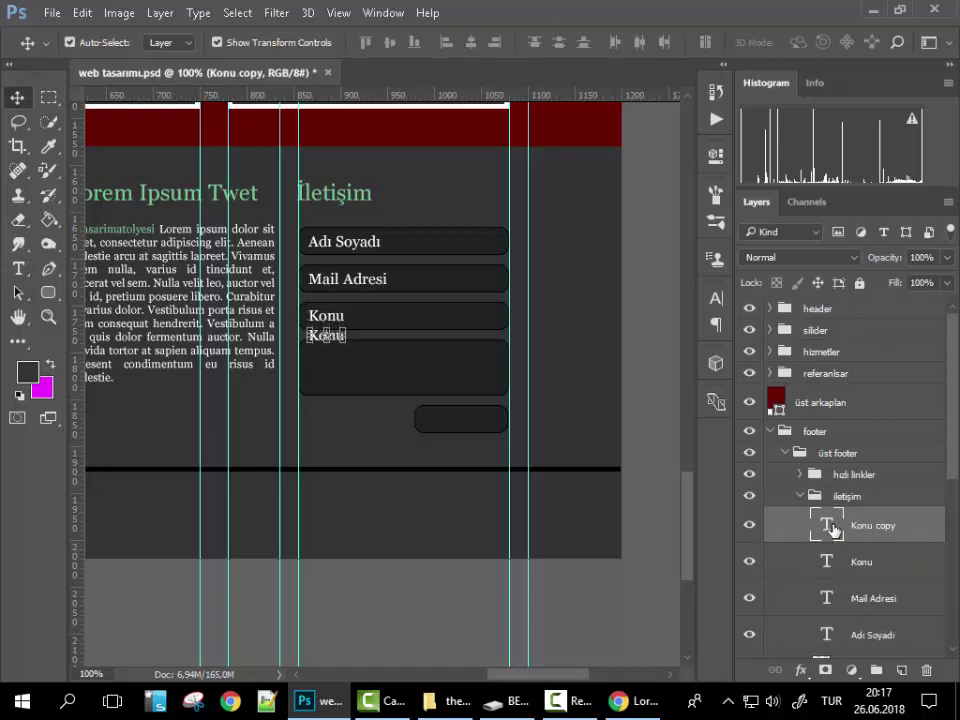
key(Down)
key(Down)
key(Down)
key(Down)
key(Down)
key(Down)
key(Down)
key(Down)
key(Down)
key(Down)
key(Down)
key(Down)
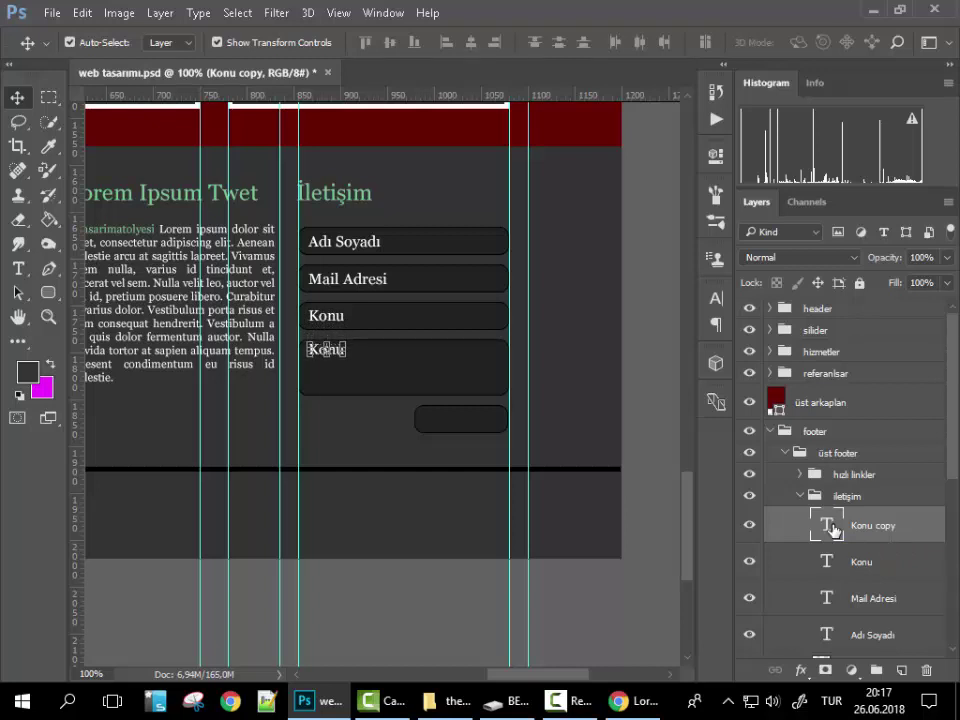
key(Down)
key(Down)
key(Down)
key(Down)
double_click(825, 528)
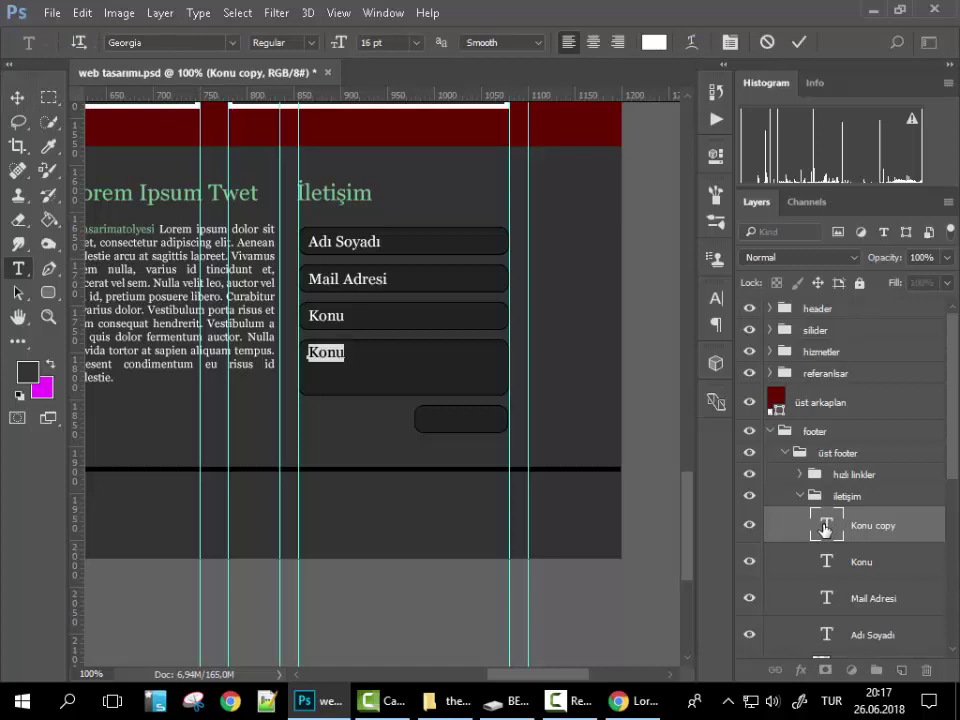
text(Mesajınız)
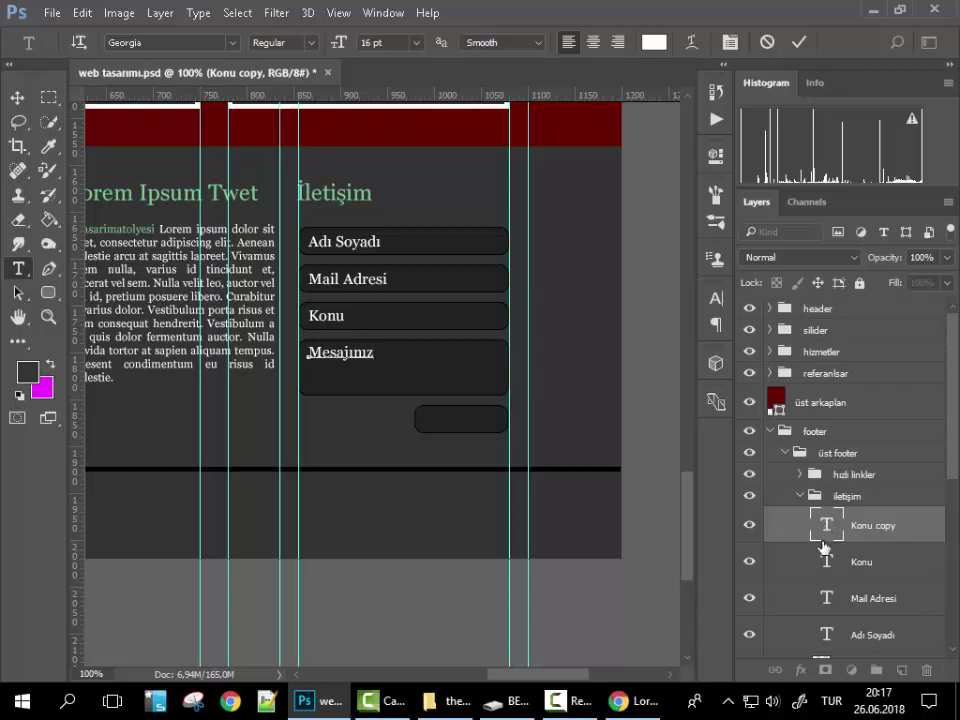
key(ctrl+Return)
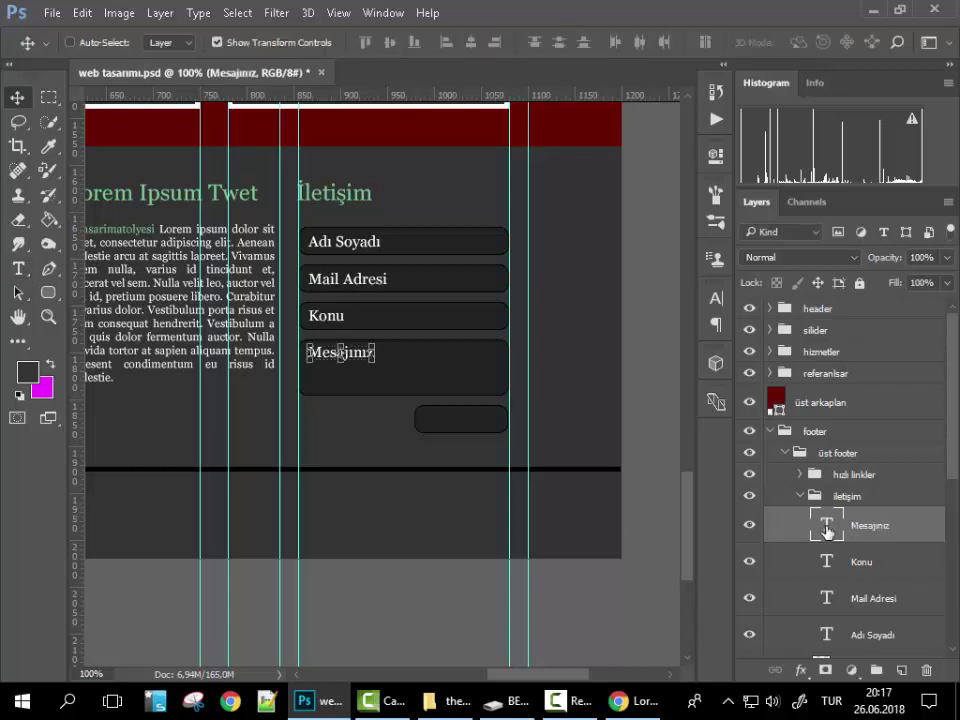
Duplicate the 'Mesajınız' label and move the copy down to the button's level.
key(ctrl+j)
key(Down)
key(Down)
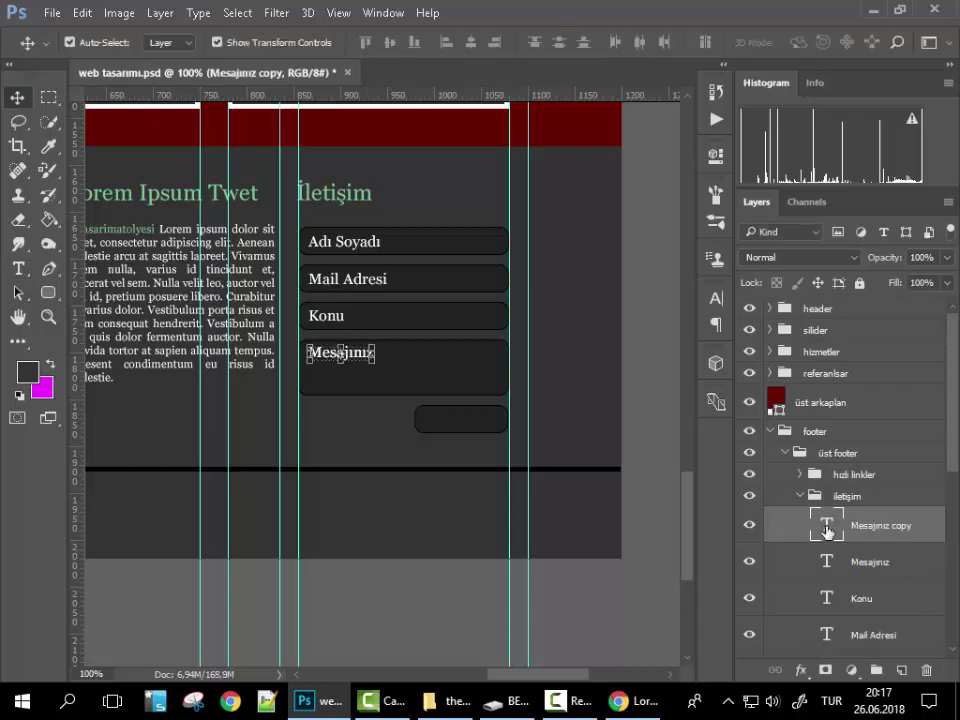
key(Down)
key(Down)
key(Down)
key(Down)
key(Down)
key(Down)
key(Down)
key(Down)
key(Down)
key(Down)
key(Down)
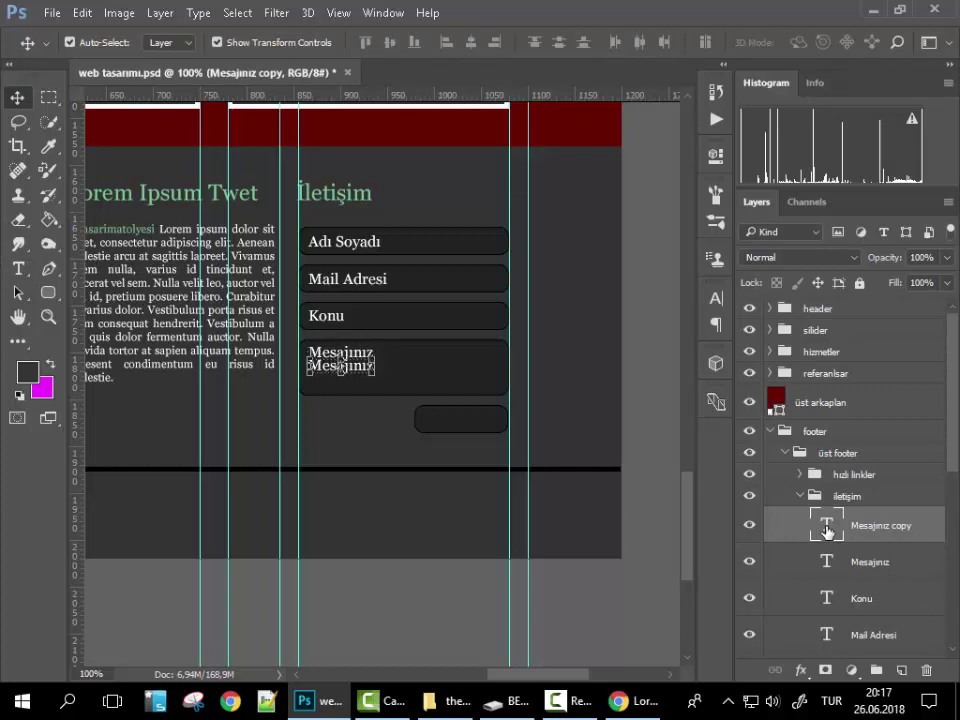
key(Down)
key(Down)
key(Down)
key(Down)
key(Down)
key(Down)
key(Down)
key(Down)
key(Down)
key(Down)
key(Down)
key(Down)
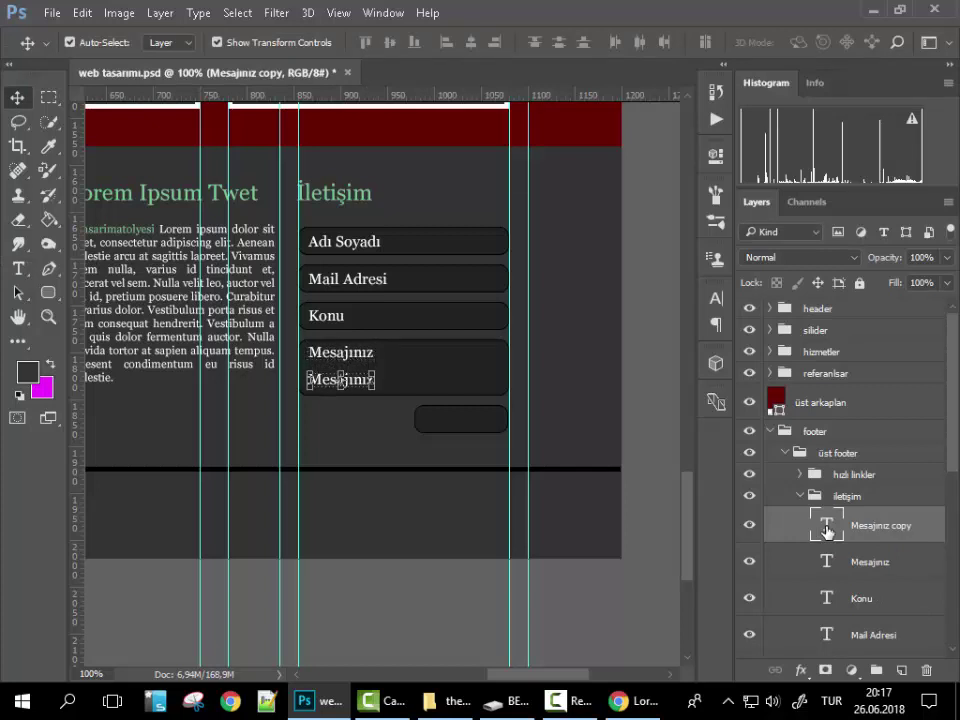
key(Down)
key(Down)
key(Down)
key(Down)
key(Down)
key(Down)
key(Down)
key(Down)
key(Down)
key(Down)
key(Down)
key(Down)
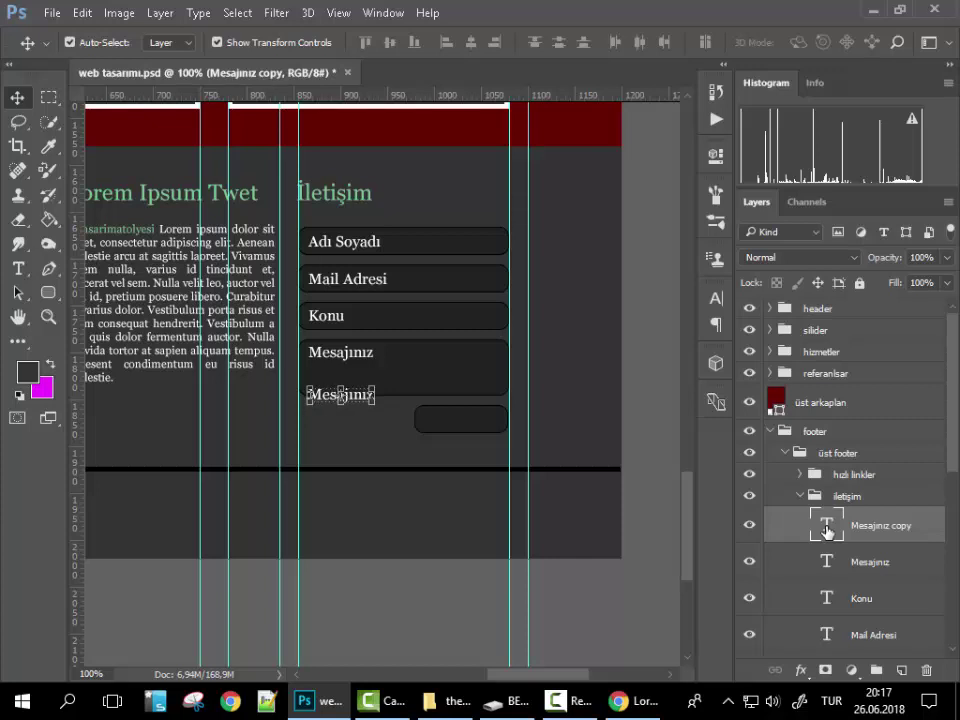
key(Down)
key(Down)
key(Down)
key(Down)
key(Down)
key(Down)
key(Down)
key(Down)
key(Down)
key(Down)
key(Down)
key(Down)
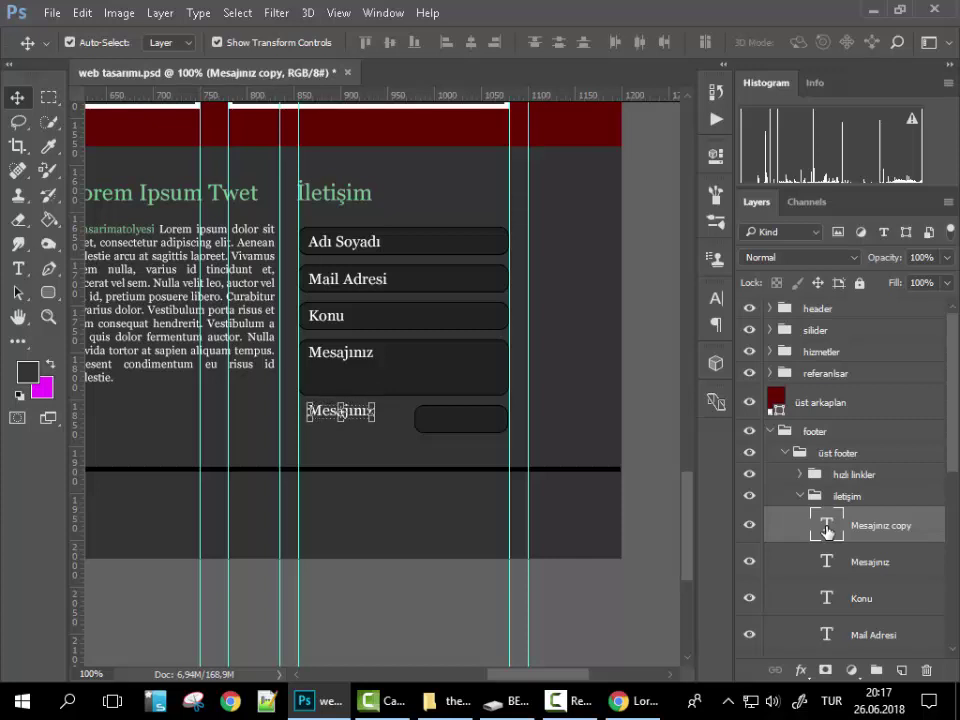
key(Down)
key(Down)
key(Down)
key(Down)
key(Down)
key(Down)
key(Down)
key(Down)
key(Down)
Nudge the copied label right until it sits inside the button.
key(Right)
key(Right)
key(Right)
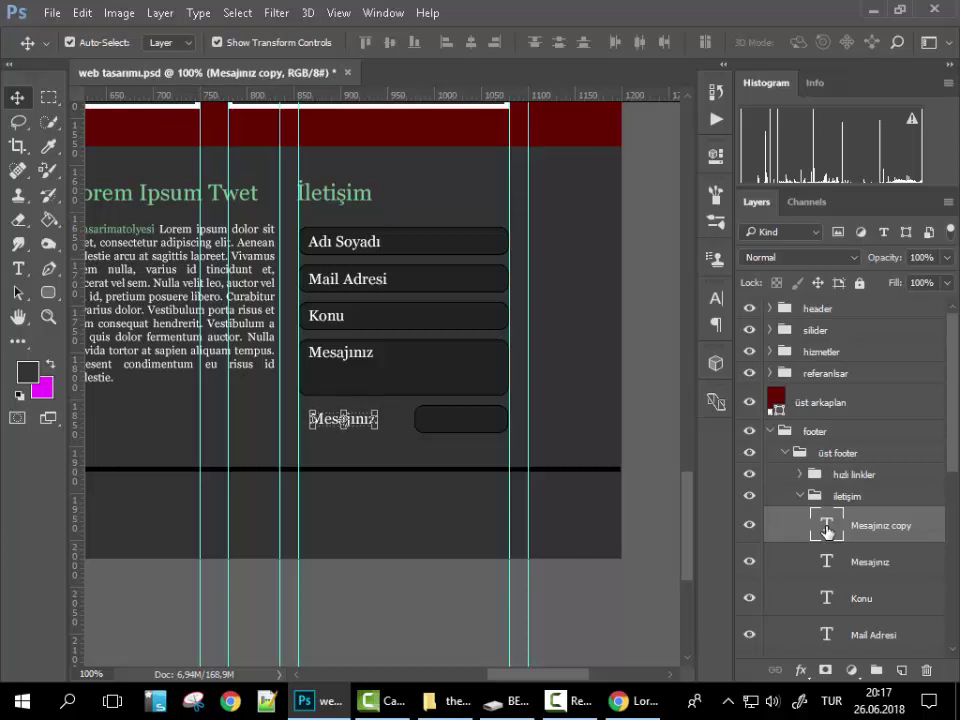
key(Right)
key(Right)
key(Right)
key(Right)
key(Right)
key(Right)
key(Right)
key(Right)
key(Right)
key(Right)
key(Right)
key(Right)
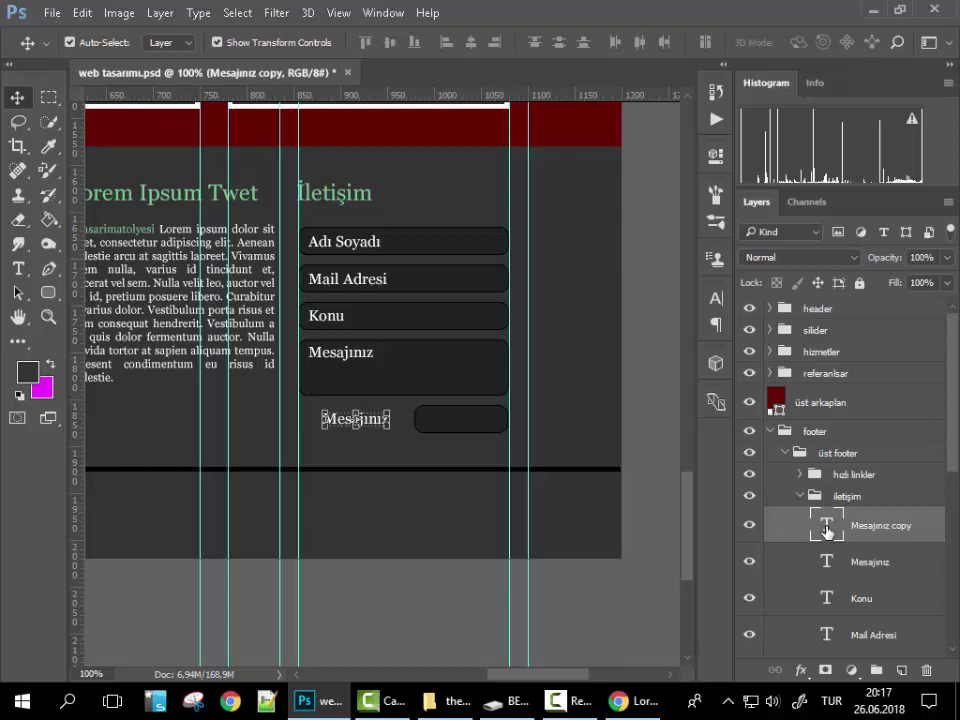
key(Right)
key(Right)
key(Right)
key(Right)
key(Right)
key(Right)
key(Right)
key(Right)
key(Right)
key(Right)
key(Right)
key(Right)
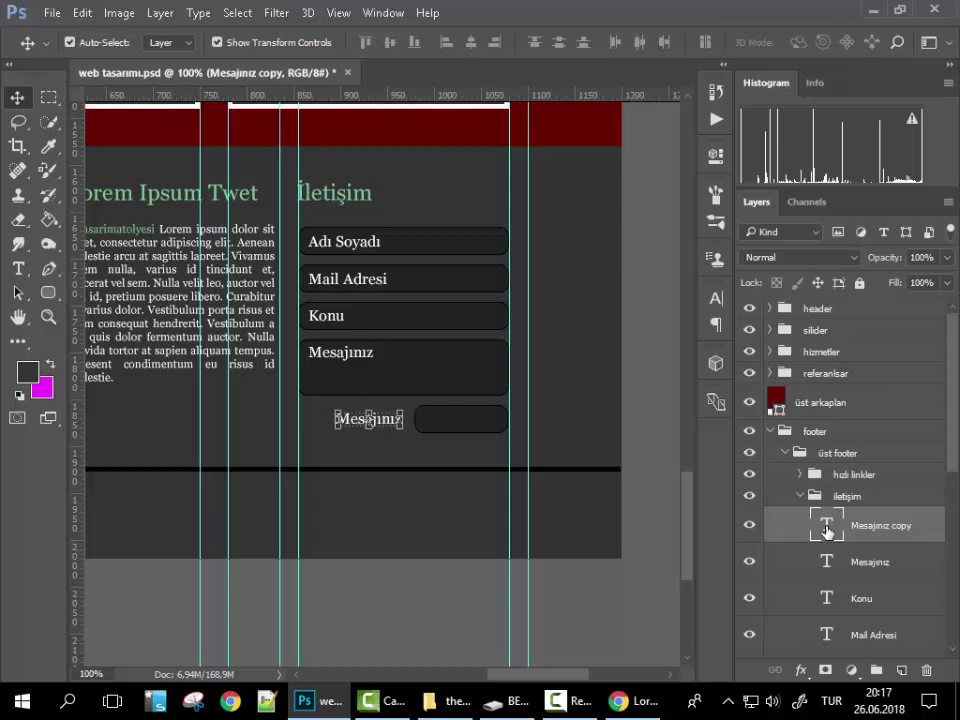
key(Right)
key(Right)
key(Right)
key(Right)
key(Right)
key(Right)
key(Right)
key(Right)
key(Right)
key(Right)
key(Right)
key(Right)
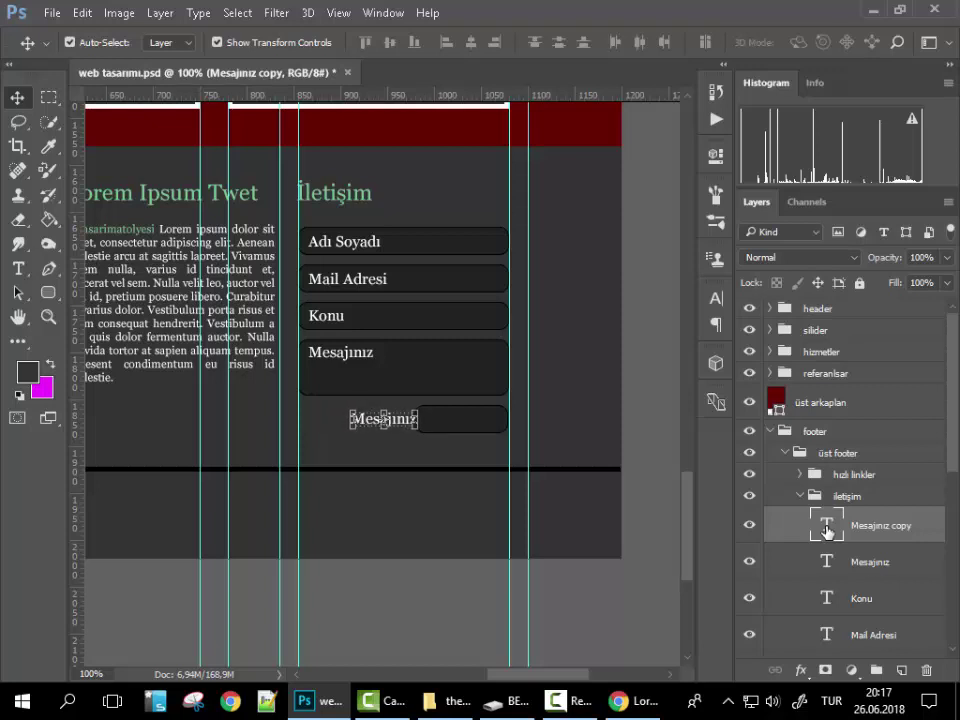
key(Right)
key(Right)
key(Right)
key(Right)
key(Right)
key(Right)
key(Right)
key(Right)
key(Right)
key(Right)
key(Right)
key(Right)
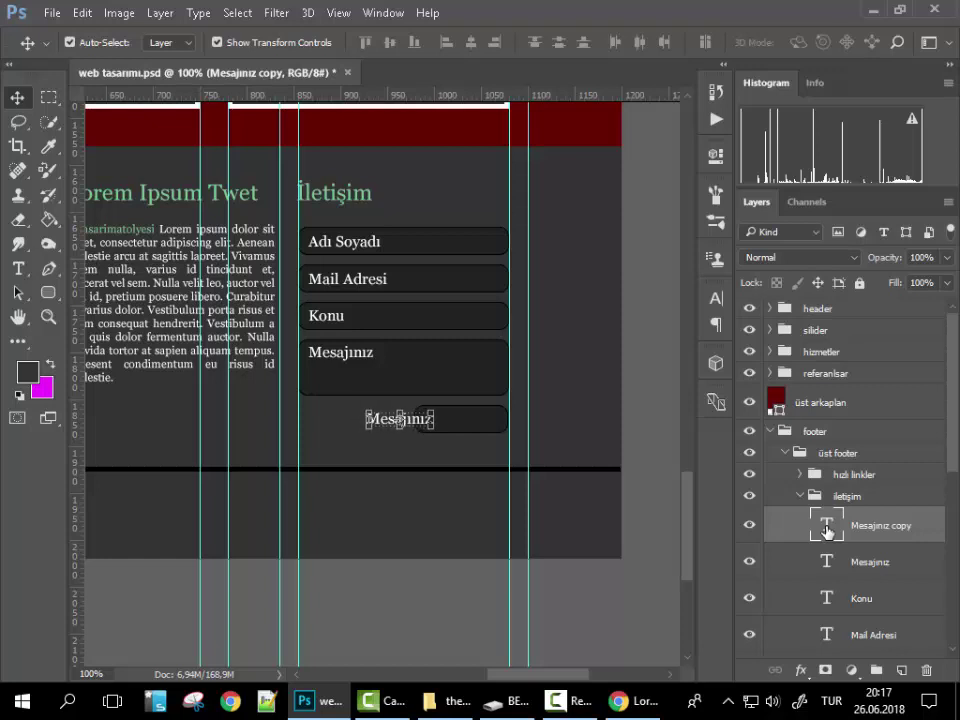
key(Right)
key(Right)
key(Right)
key(Right)
key(Right)
key(Right)
key(Right)
key(Right)
key(Right)
key(Right)
key(Right)
key(Right)
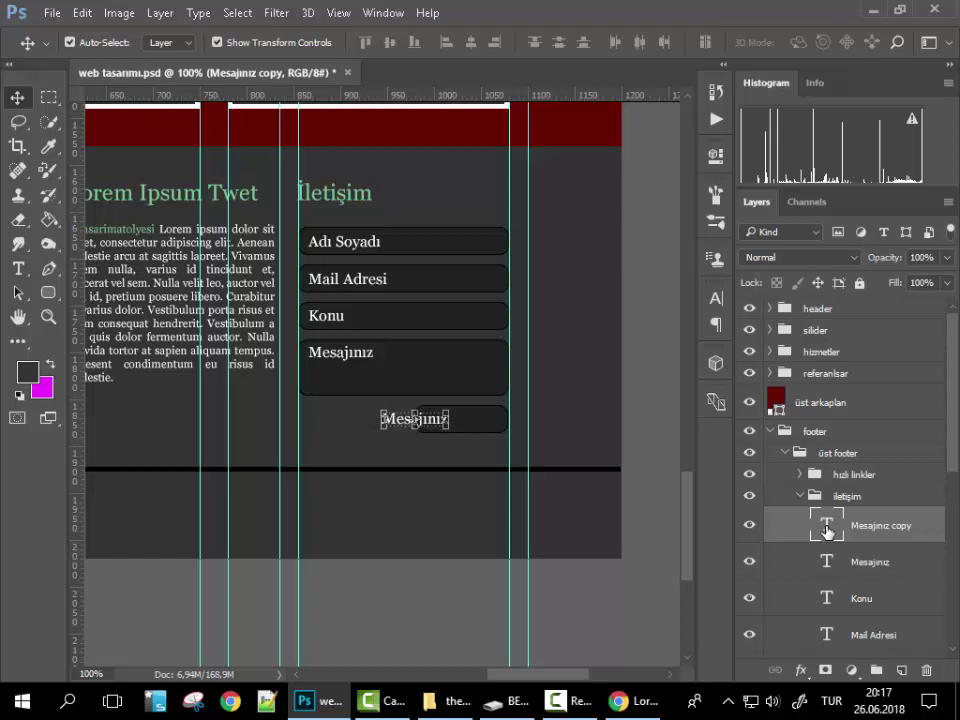
key(Right)
key(Right)
key(Right)
key(Right)
key(Right)
key(Right)
key(Right)
key(Right)
key(Right)
key(Right)
key(Right)
key(Right)
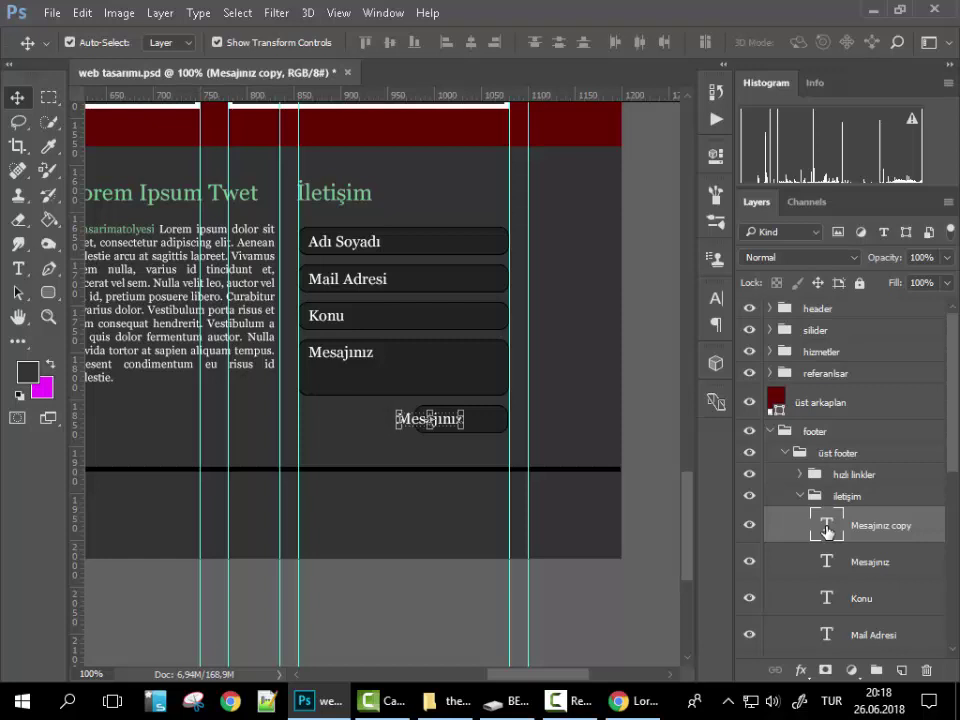
key(Right)
key(Right)
key(Right)
key(Right)
key(Right)
key(Right)
key(Right)
key(Right)
key(Right)
key(Right)
key(Right)
key(Right)
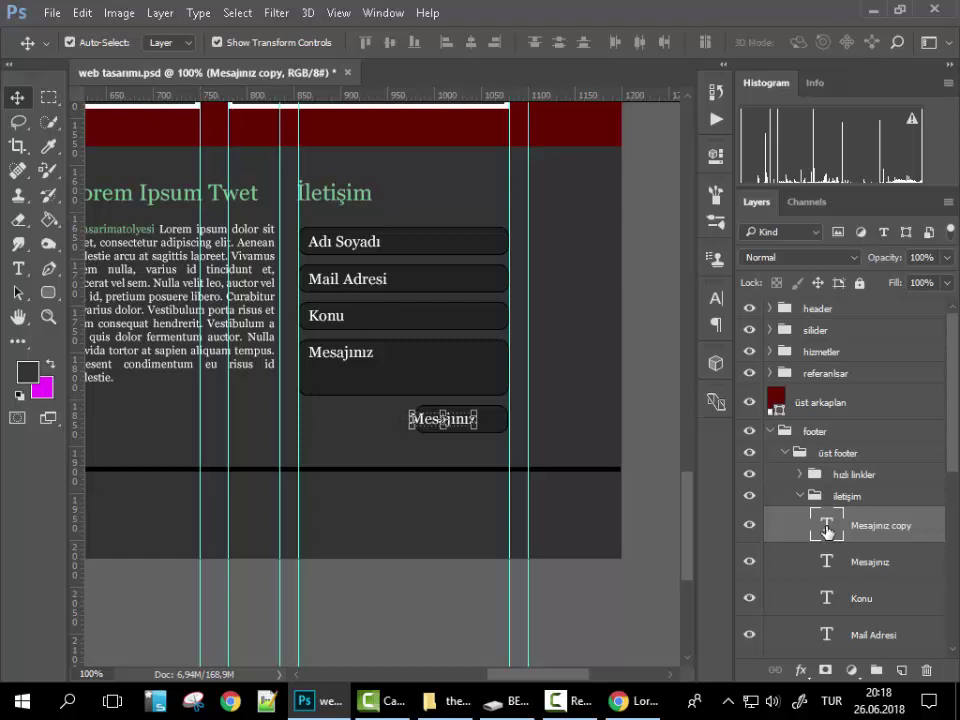
key(Right)
key(Right)
key(Right)
key(Right)
key(Right)
key(Right)
key(Right)
key(Right)
key(Right)
key(Right)
key(Right)
key(Right)
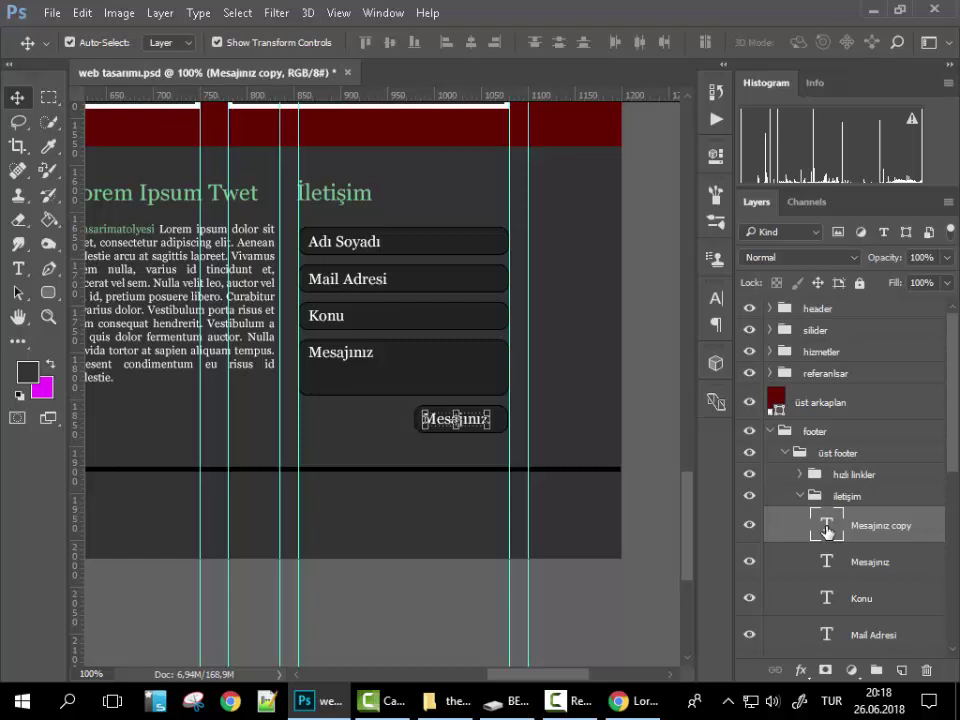
key(Right)
key(Right)
key(Right)
key(Right)
key(Right)
key(Right)
key(Right)
key(Right)
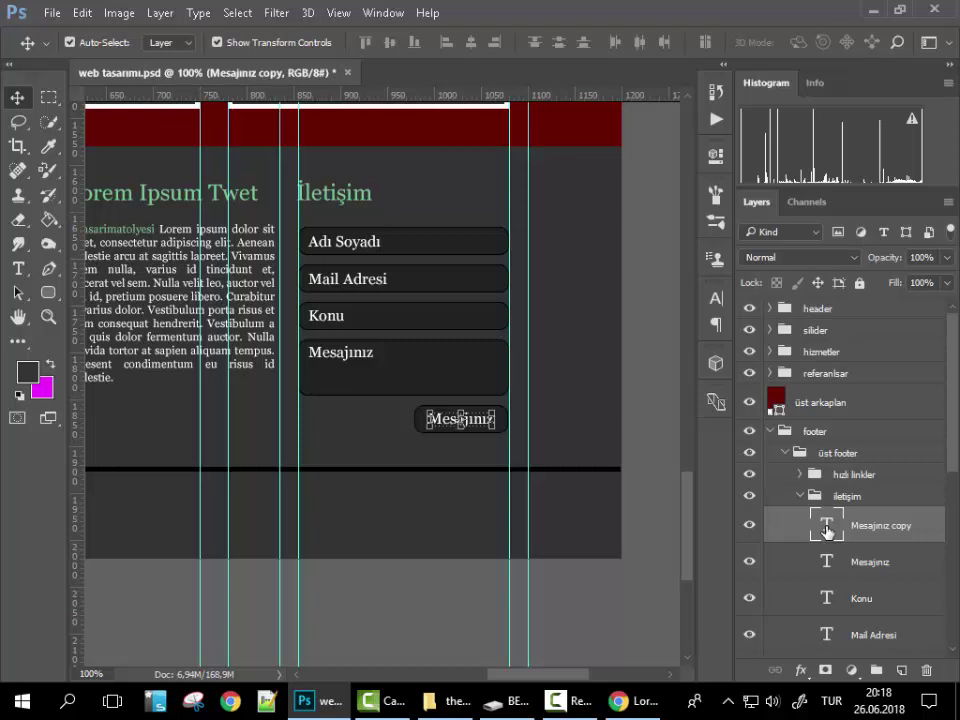
key(Right)
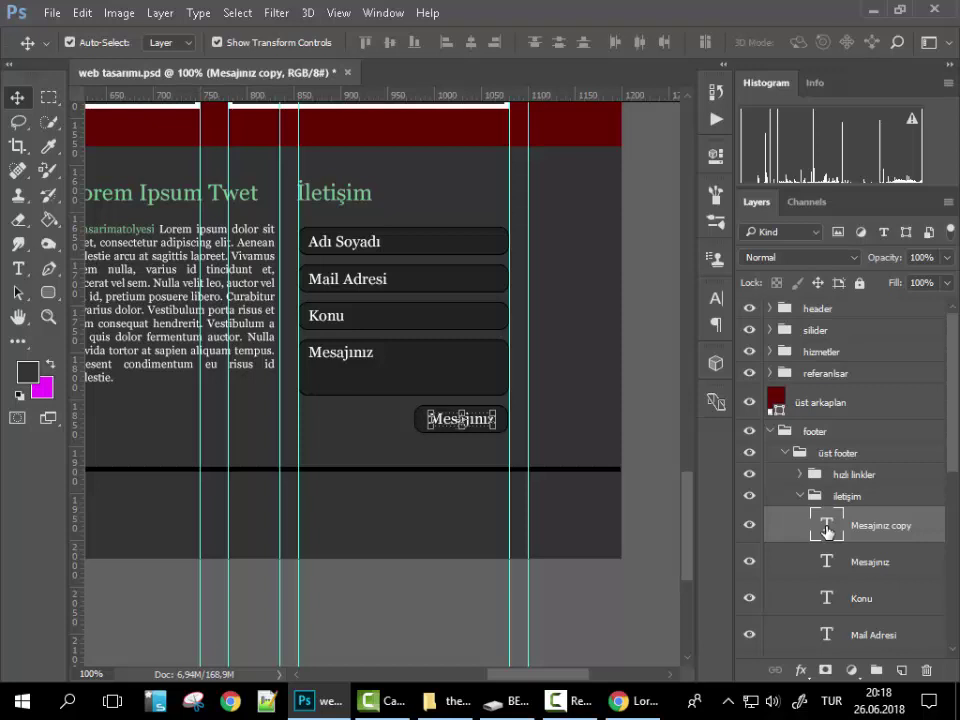
Retype the button's copied label as 'Gönder'.
click(902, 552)
click(882, 530)
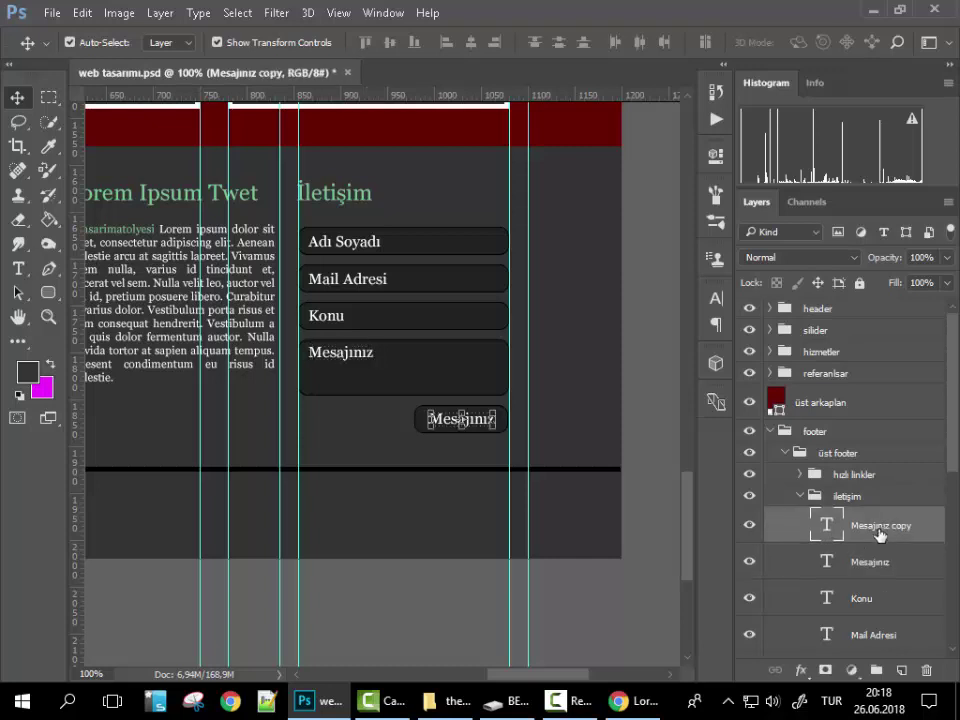
double_click(828, 525)
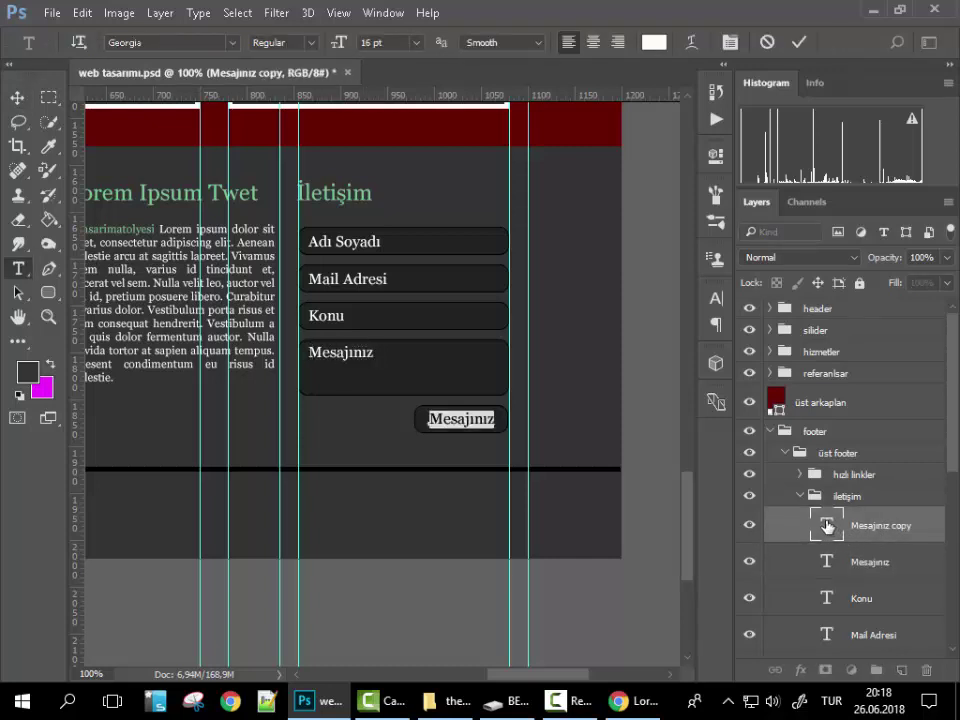
text(Gönder)
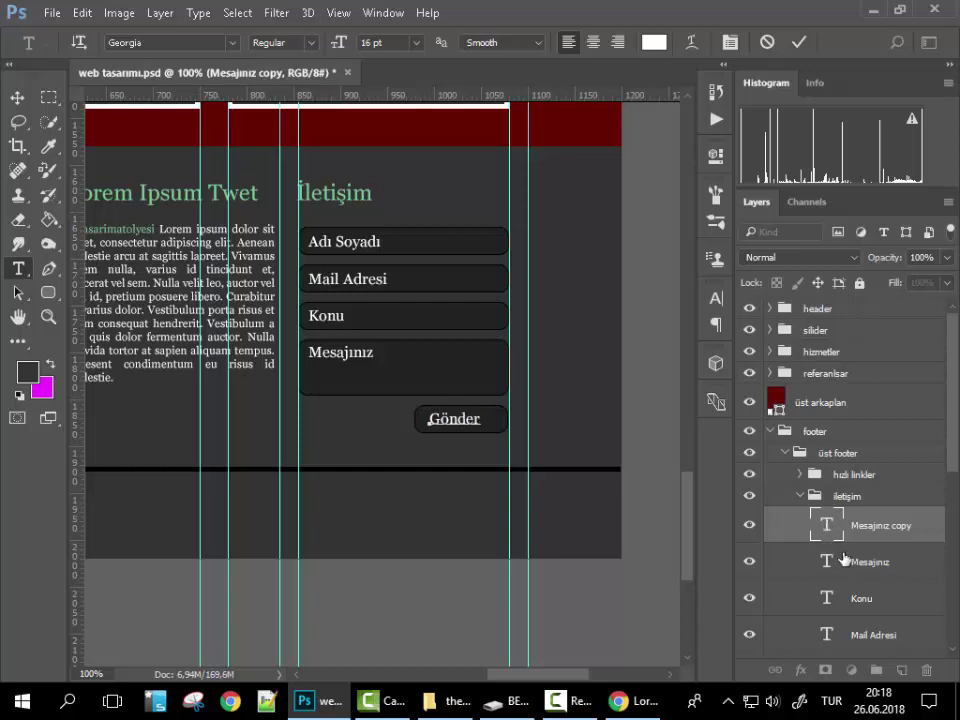
key(ctrl+Return)
key(v)
click(855, 553)
Nudge the 'Gönder' label right to centre it in the button.
click(835, 527)
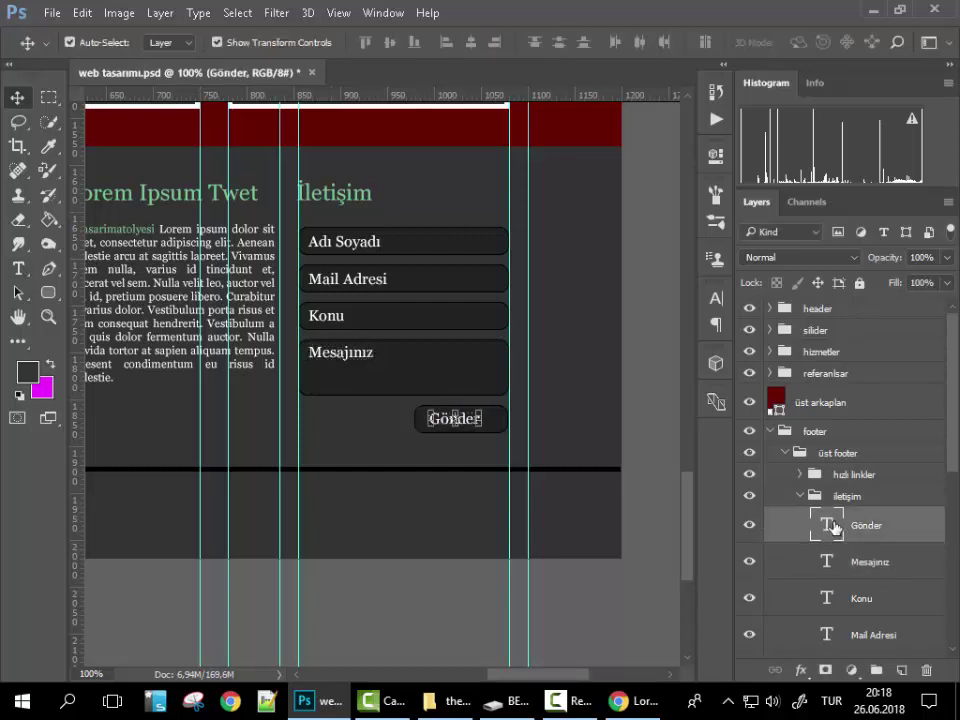
key(Right)
key(Right)
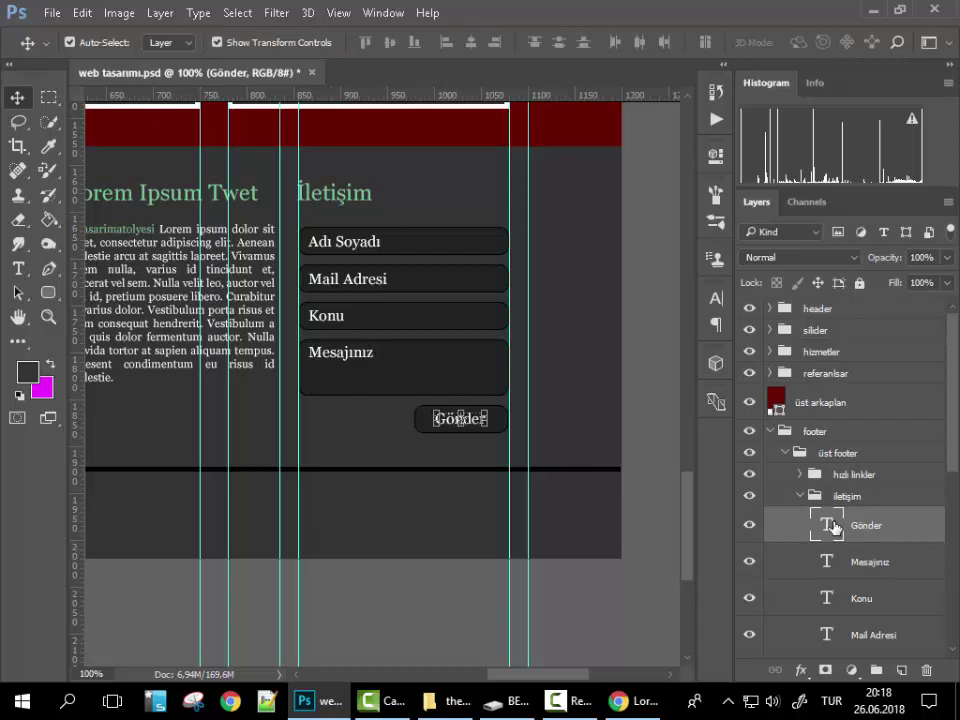
key(Right)
key(Right)
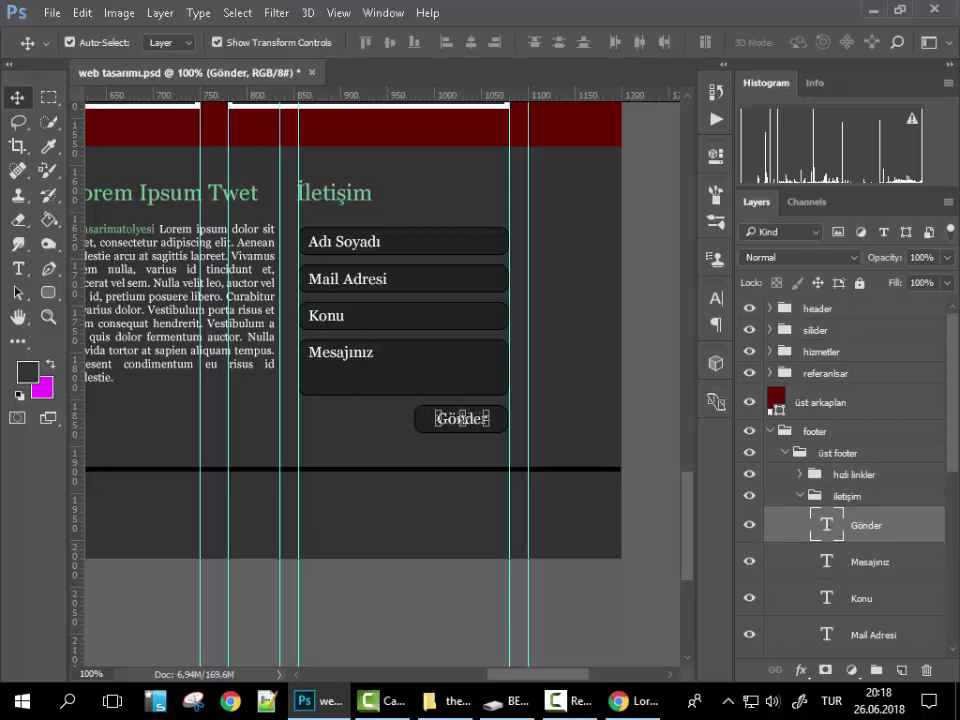
click(876, 563)
click(889, 526)
scroll(889, 526, down, 1)
scroll(860, 550, down, 2)
Group the five form text layers into a group named 'text'.
shift+click(893, 590)
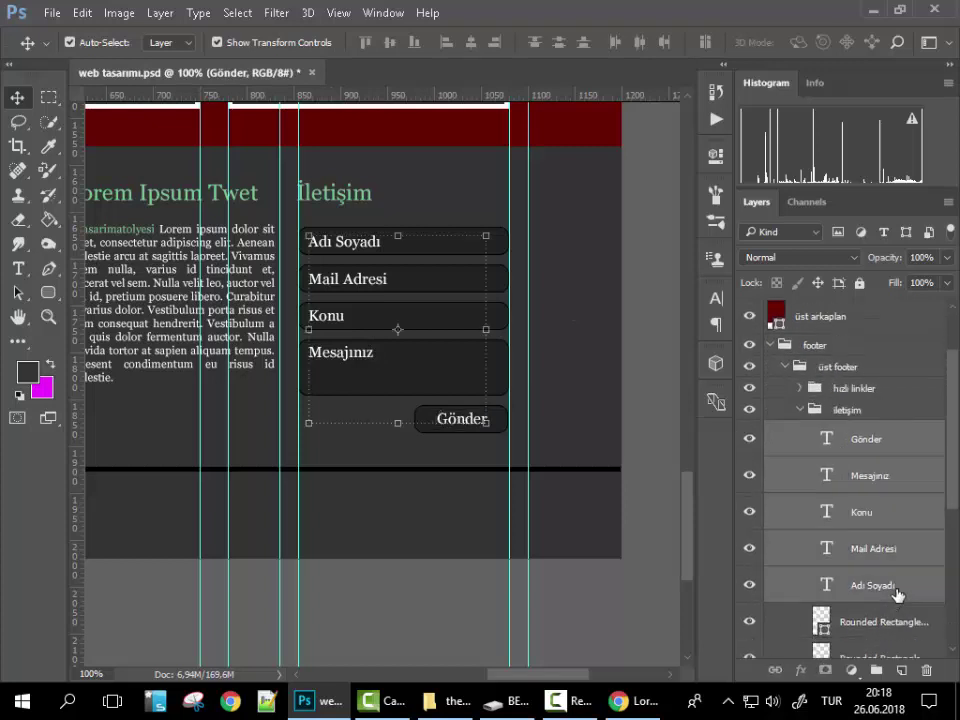
click(876, 670)
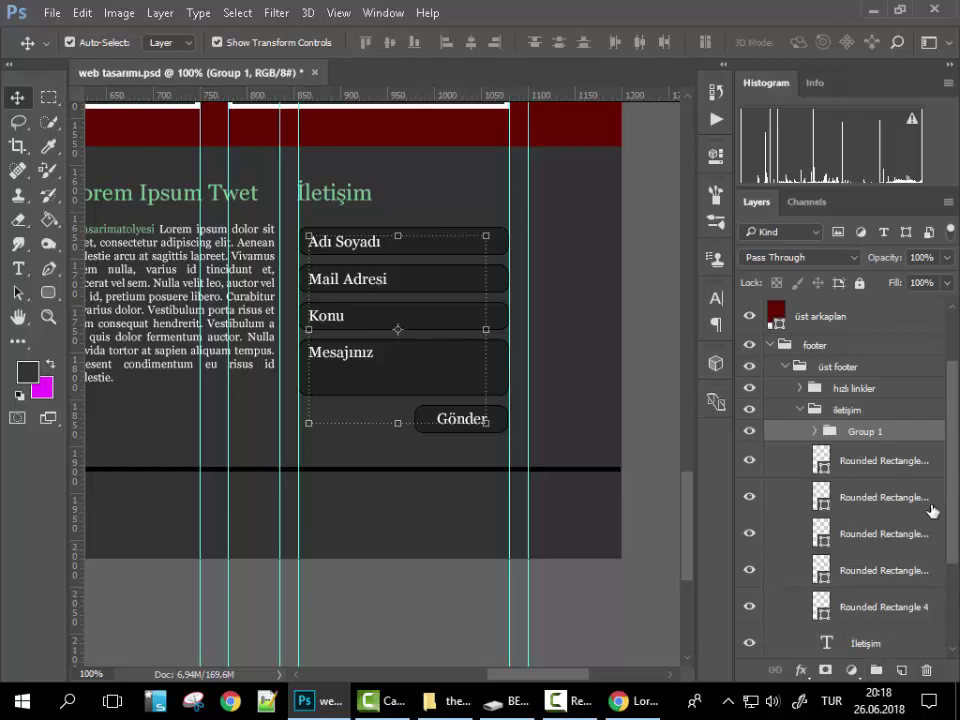
double_click(860, 432)
text(i)
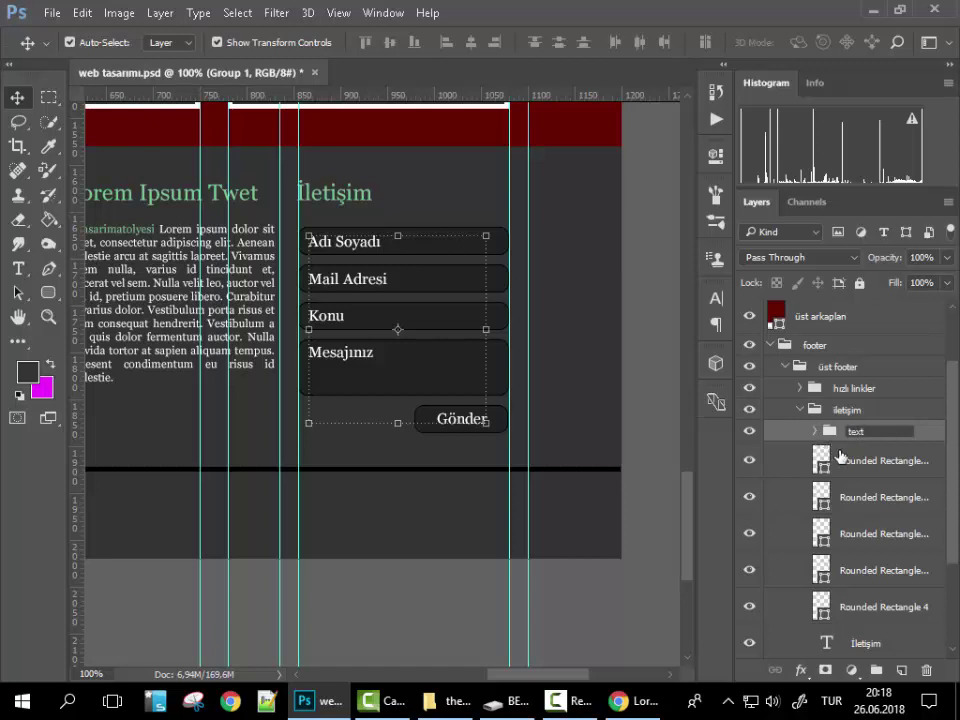
click(814, 457)
click(833, 430)
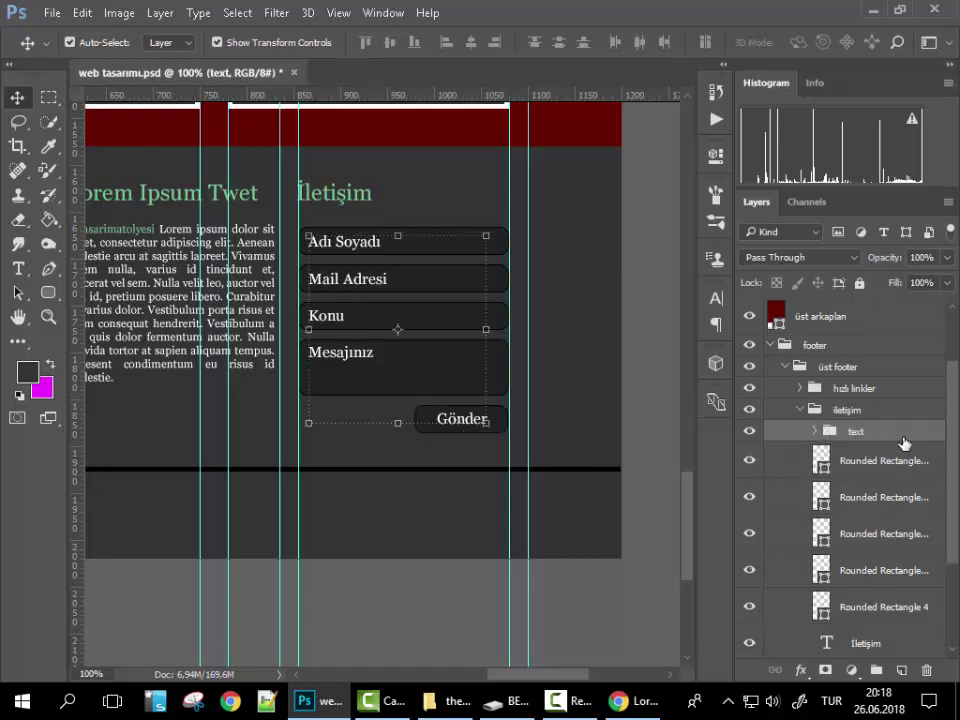
Set the 'text' group's opacity to 60%.
click(945, 258)
drag(944, 280, 901, 286)
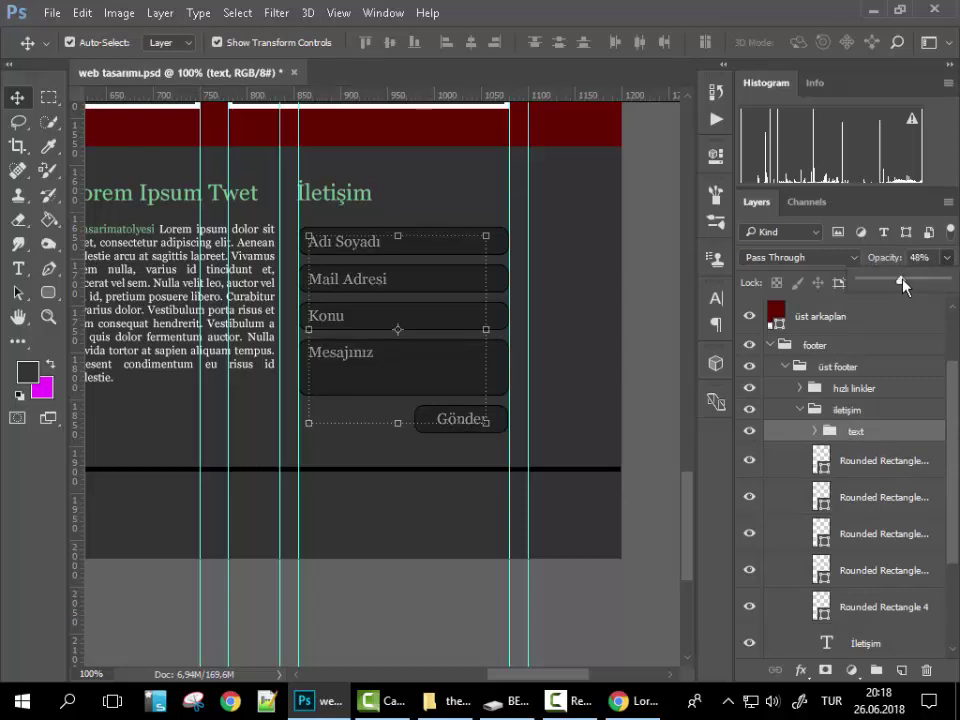
click(921, 261)
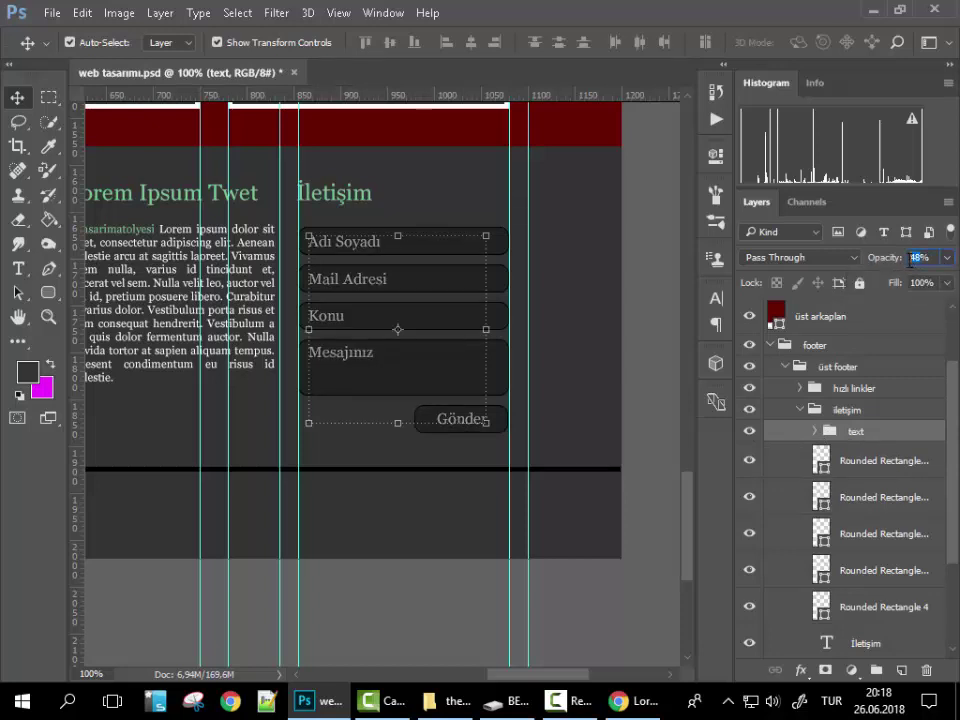
text(60)
key(Return)
click(492, 521)
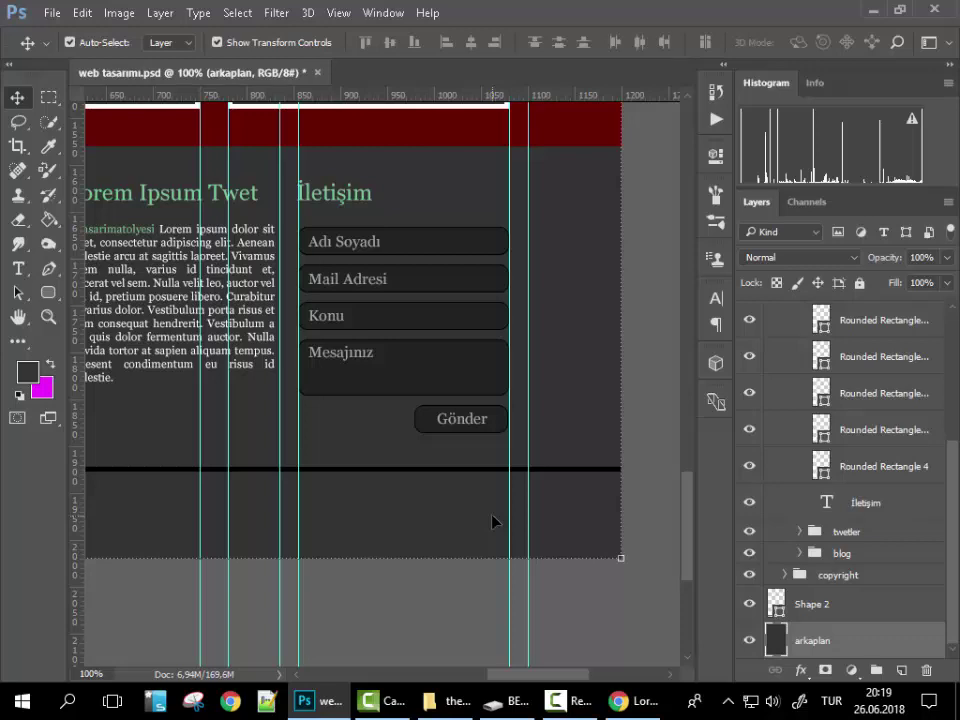
Zoom out to the full page, hide the guides, and save web tasarımı.psd.
key(ctrl+minus)
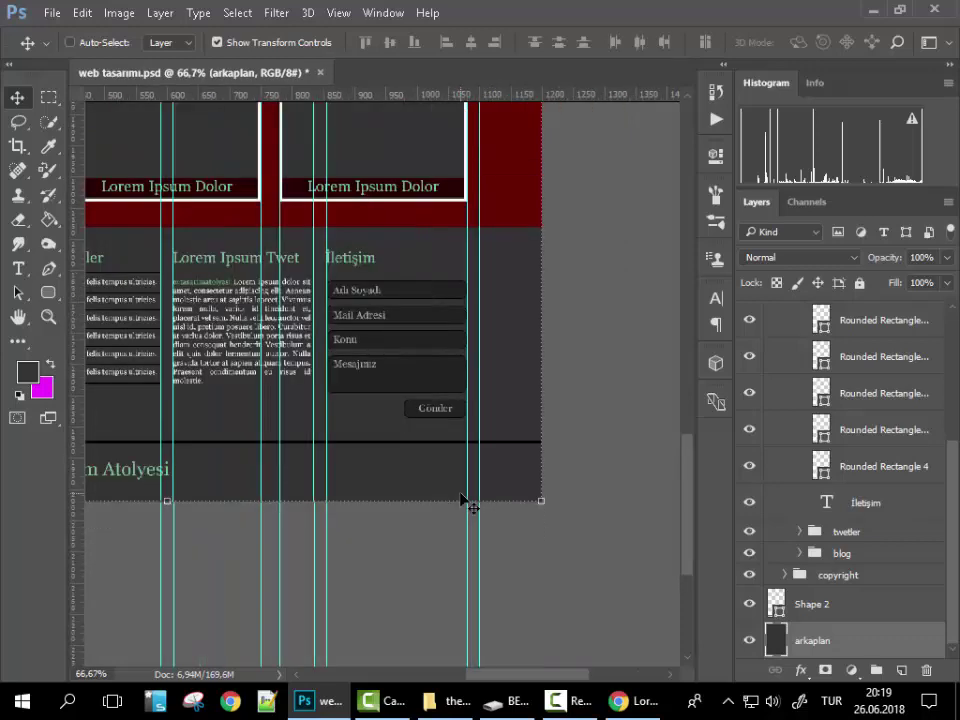
key(ctrl+minus)
key(ctrl+minus)
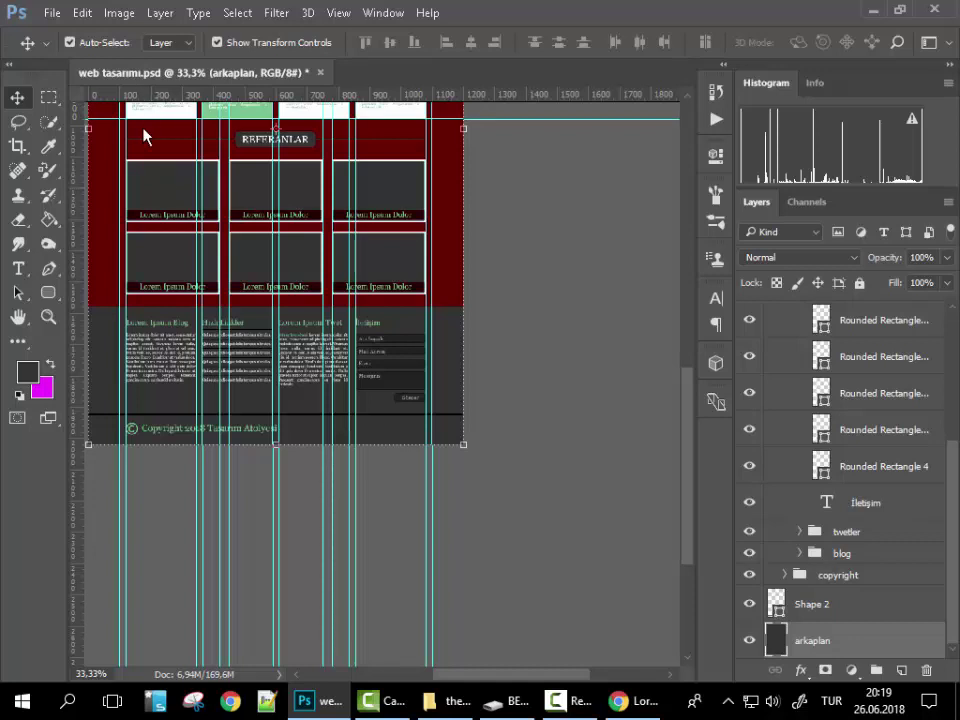
scroll(296, 265, up, 3)
scroll(296, 267, up, 2)
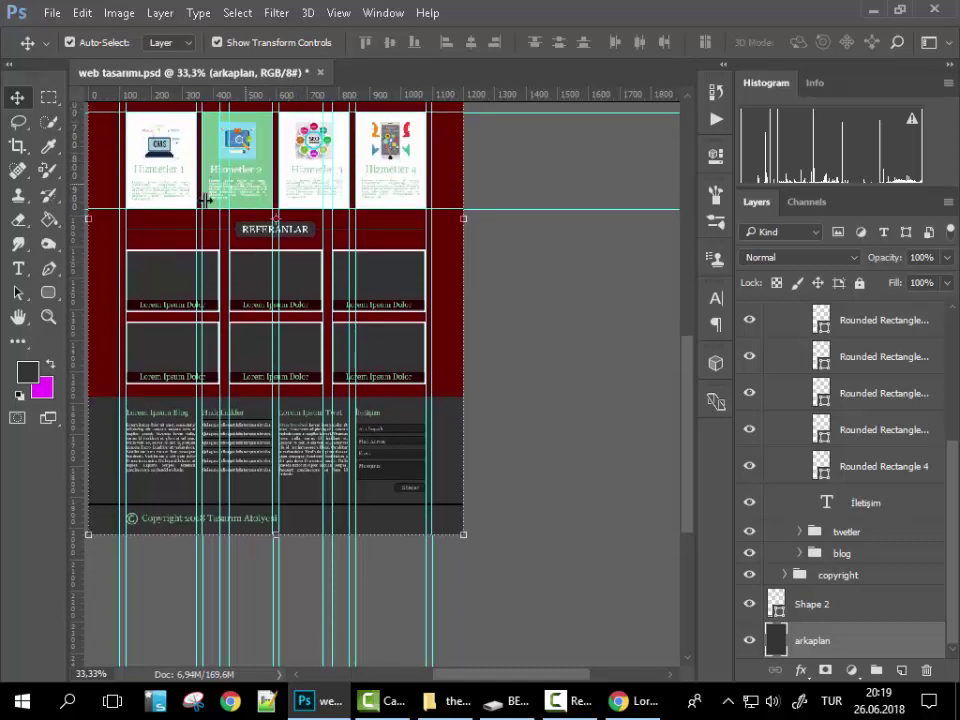
scroll(280, 290, up, 2)
scroll(291, 305, up, 1)
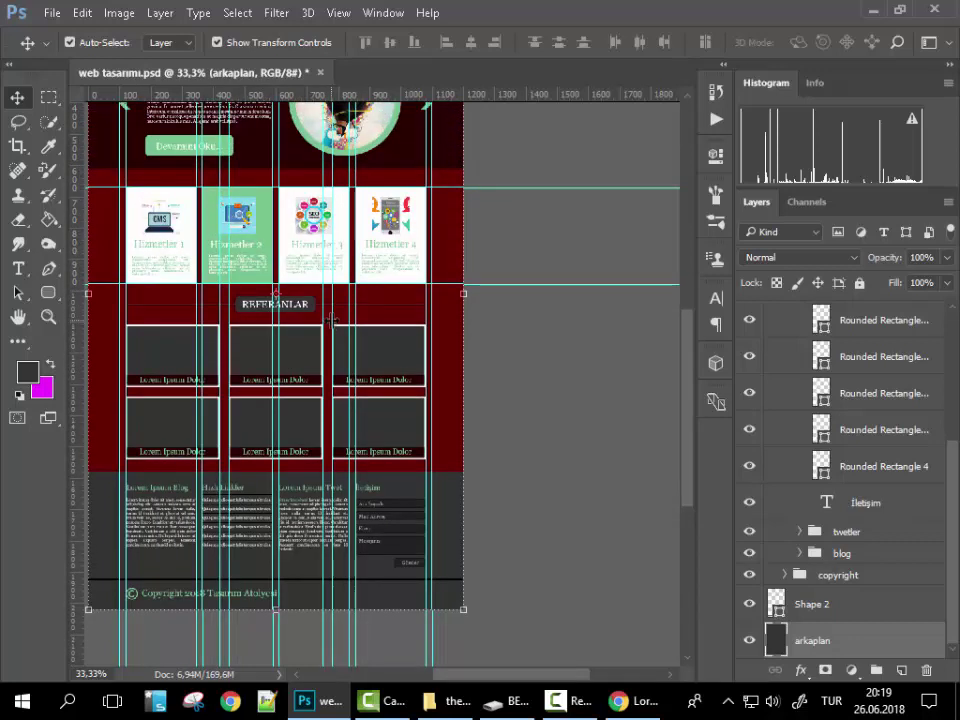
scroll(332, 321, up, 2)
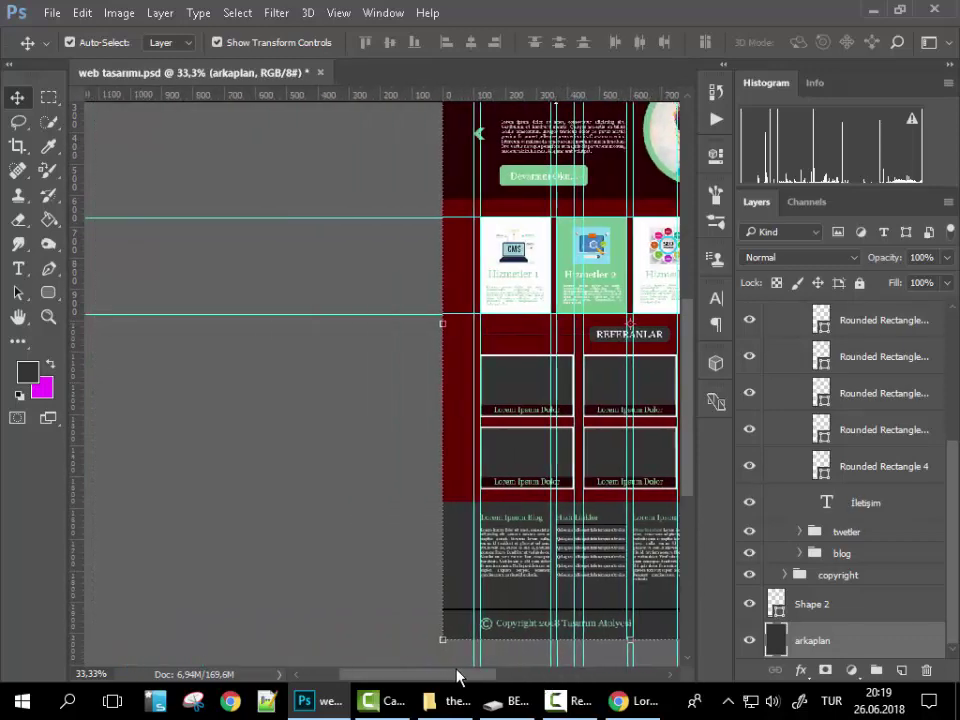
drag(495, 676, 482, 677)
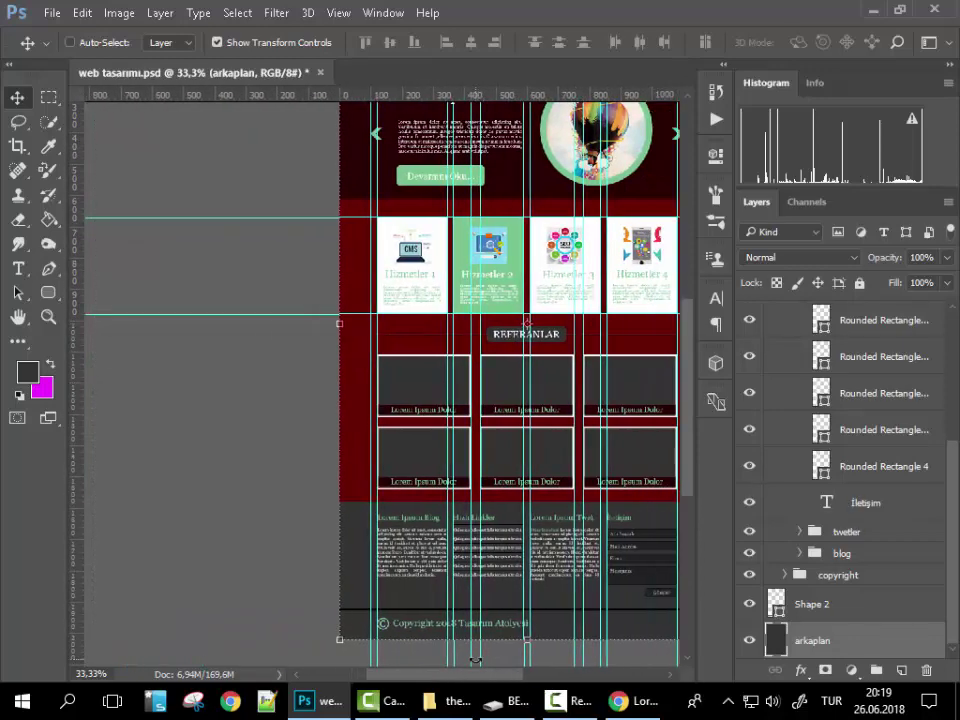
key(ctrl+minus)
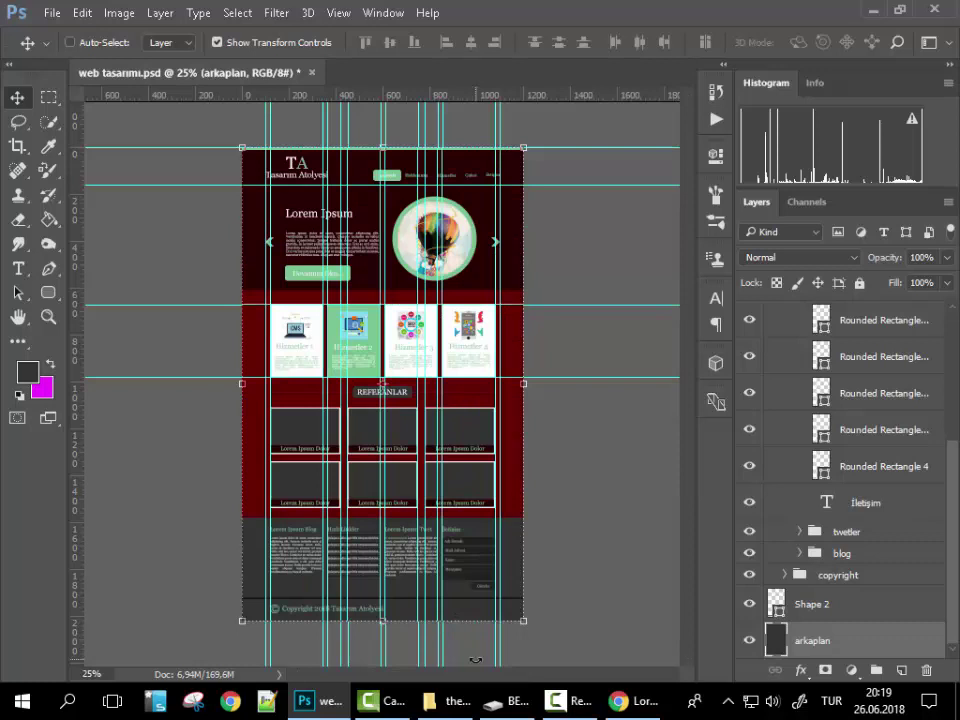
key(ctrl+h)
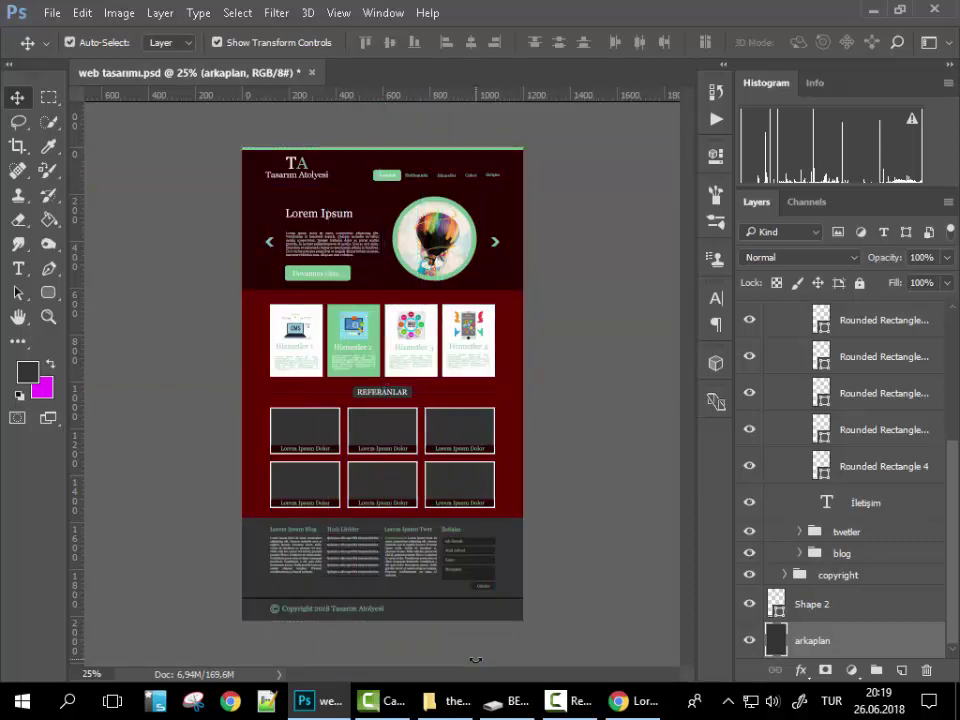
key(ctrl+s)
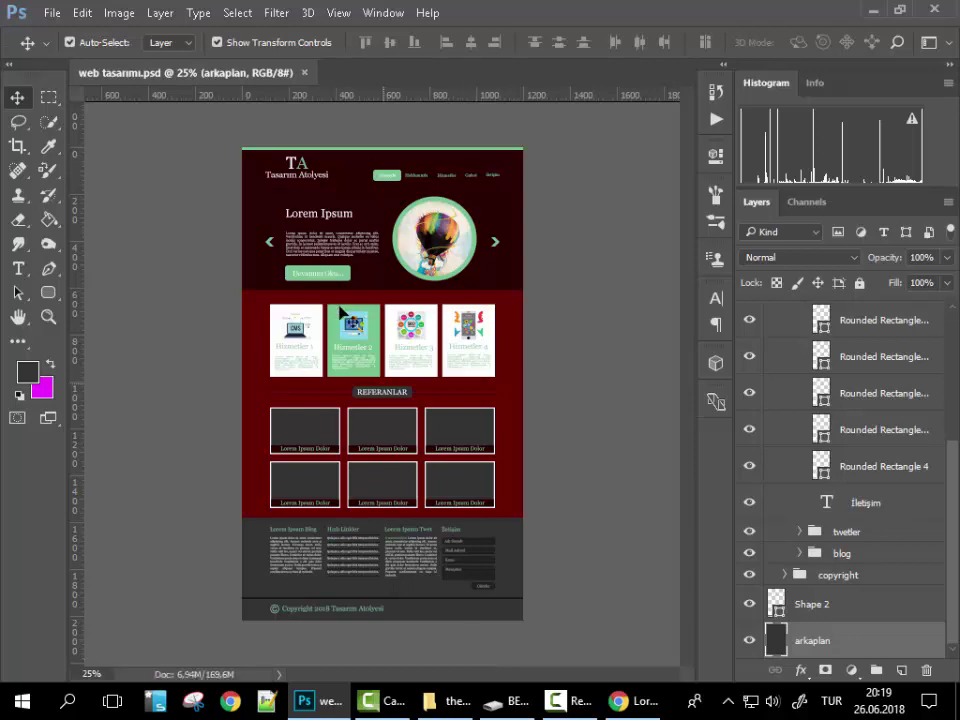
Save the mockup over the existing web tasarımı.psd in the salı folder.
click(52, 13)
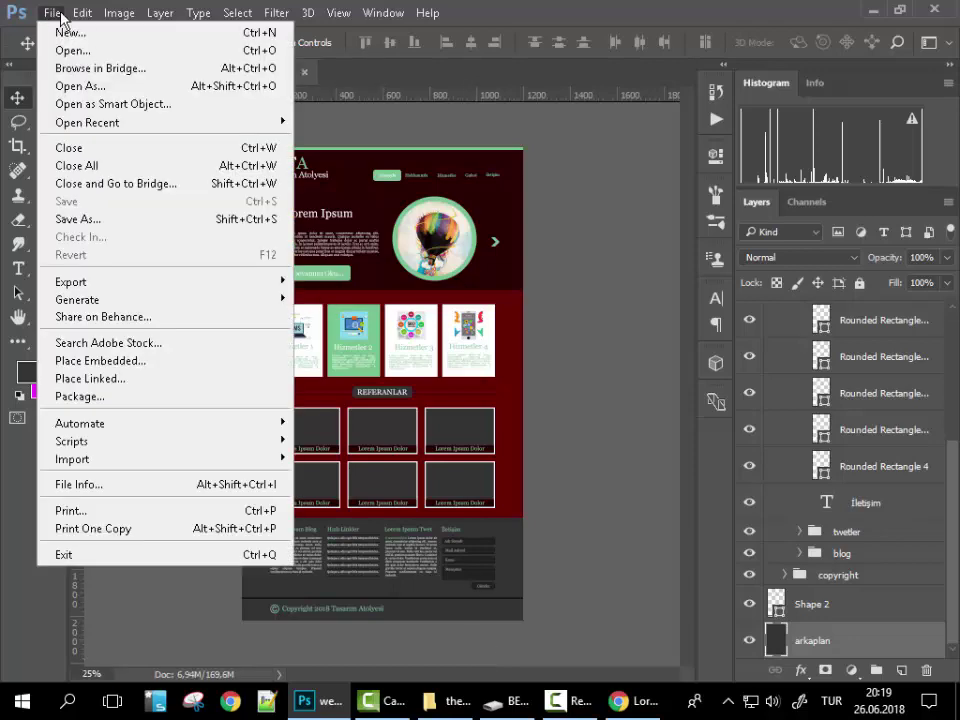
click(115, 234)
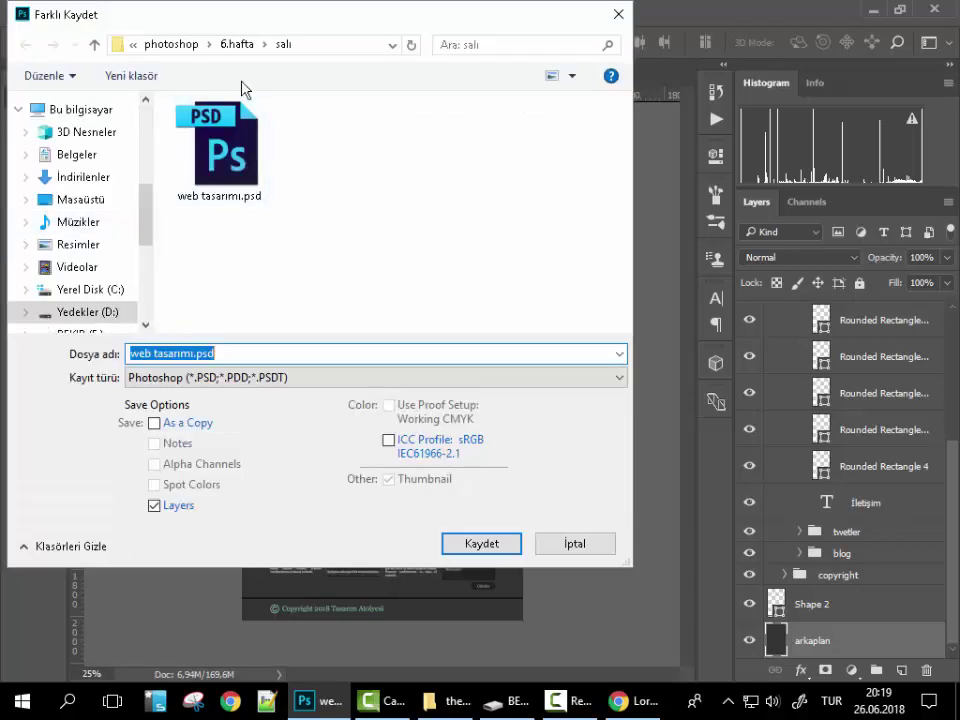
click(228, 148)
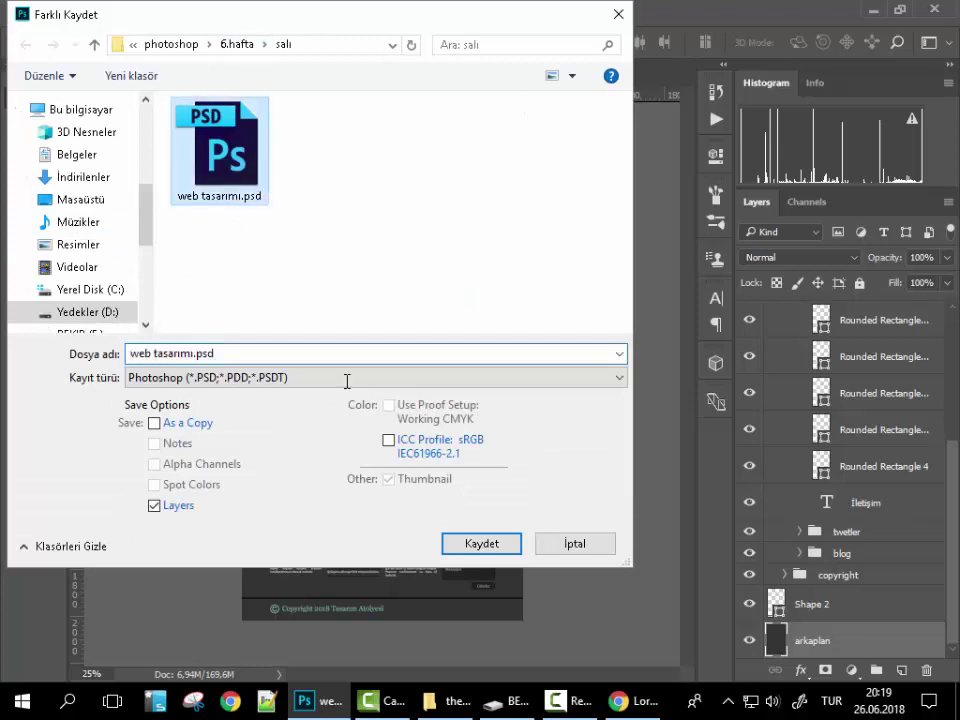
click(472, 545)
click(526, 351)
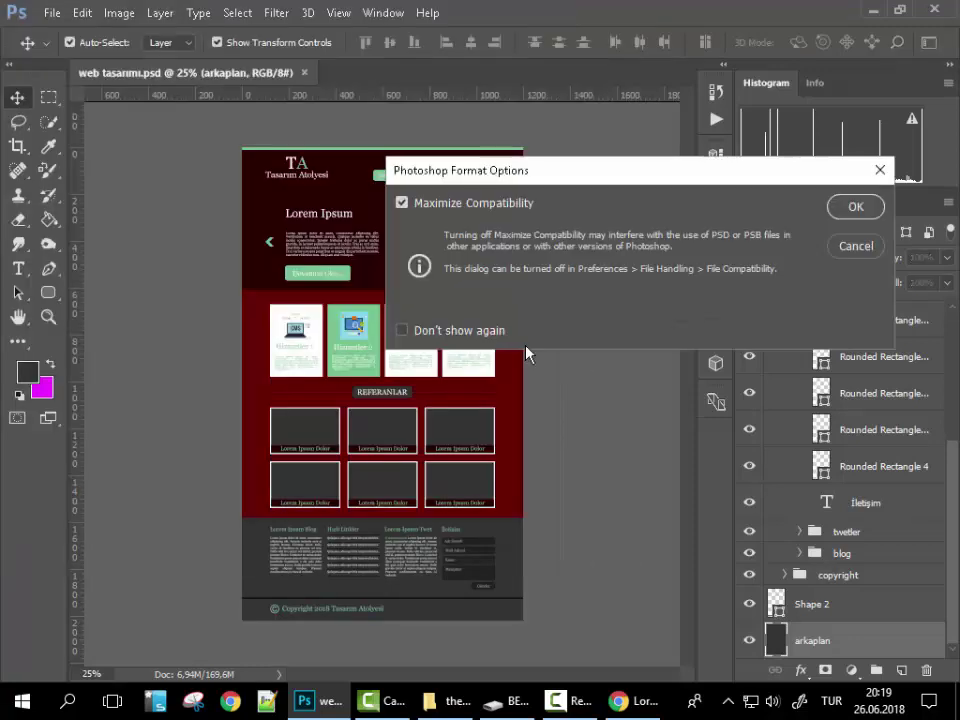
click(855, 207)
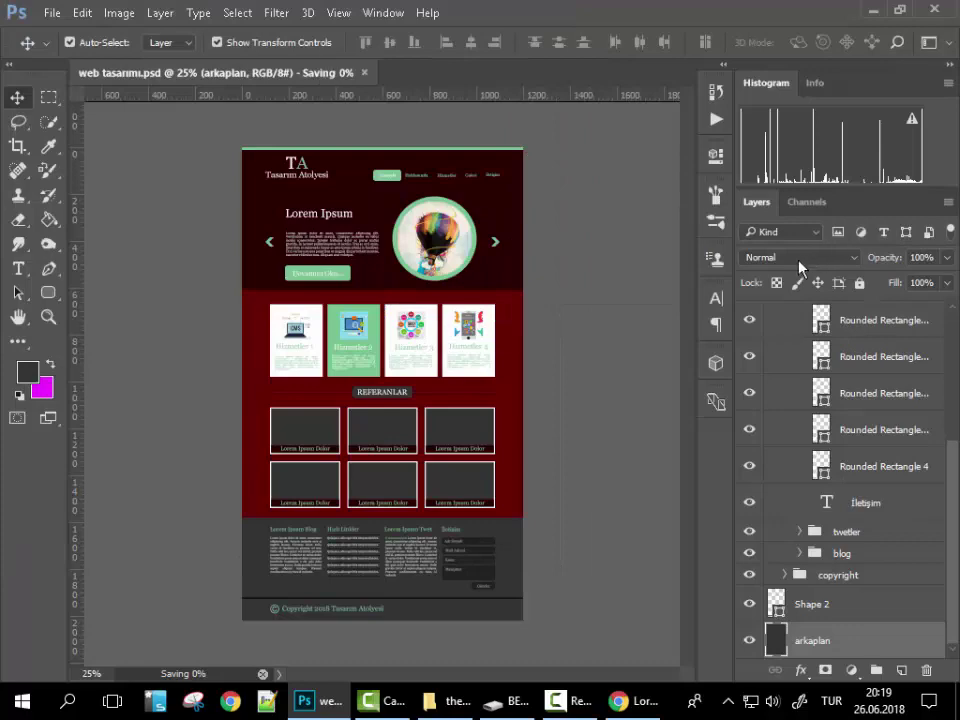
Save another copy of web tasarımı.psd to the Desktop, replacing the existing one.
click(54, 14)
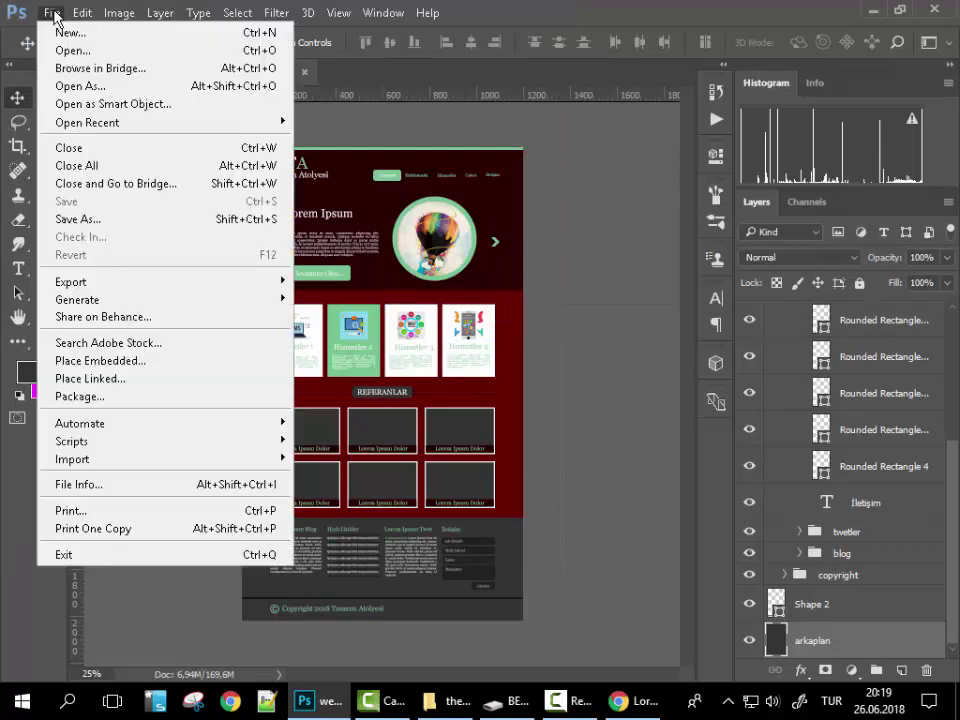
click(88, 219)
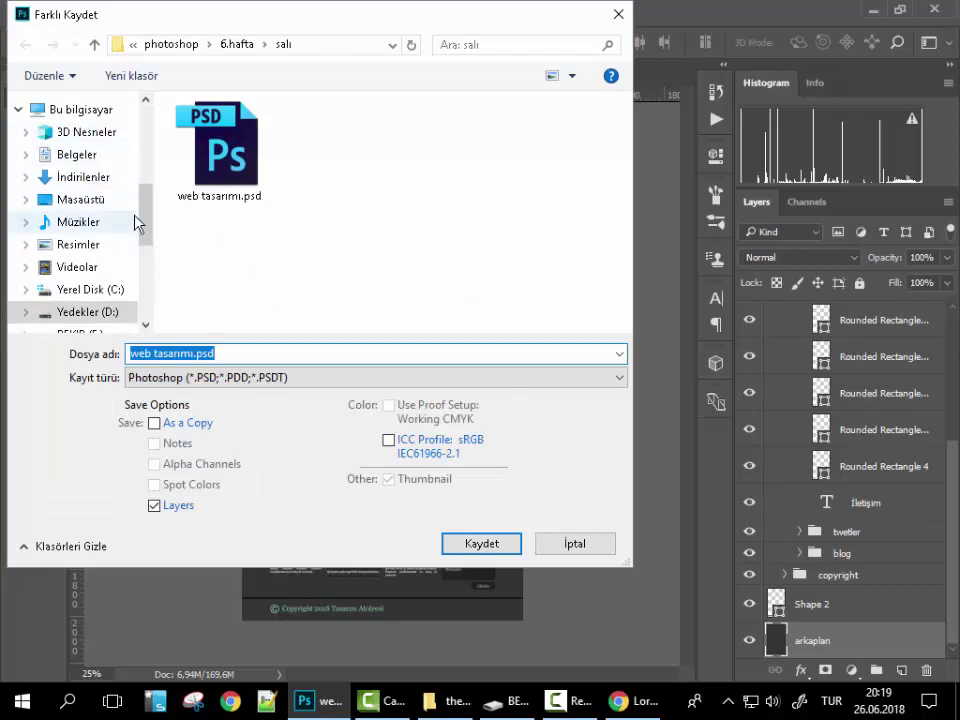
drag(143, 214, 150, 132)
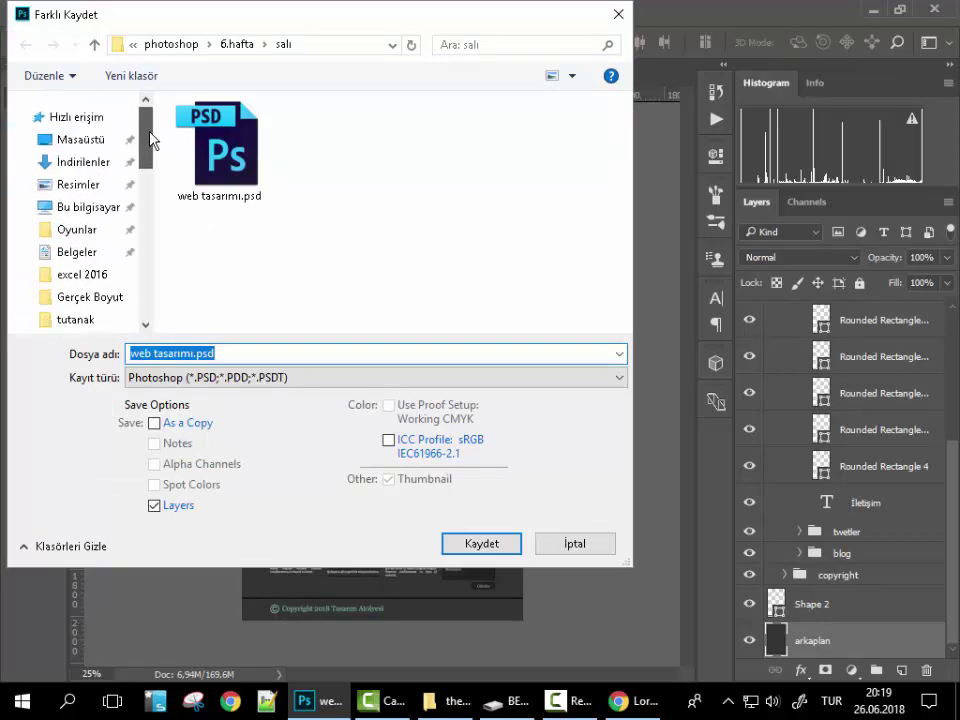
click(100, 141)
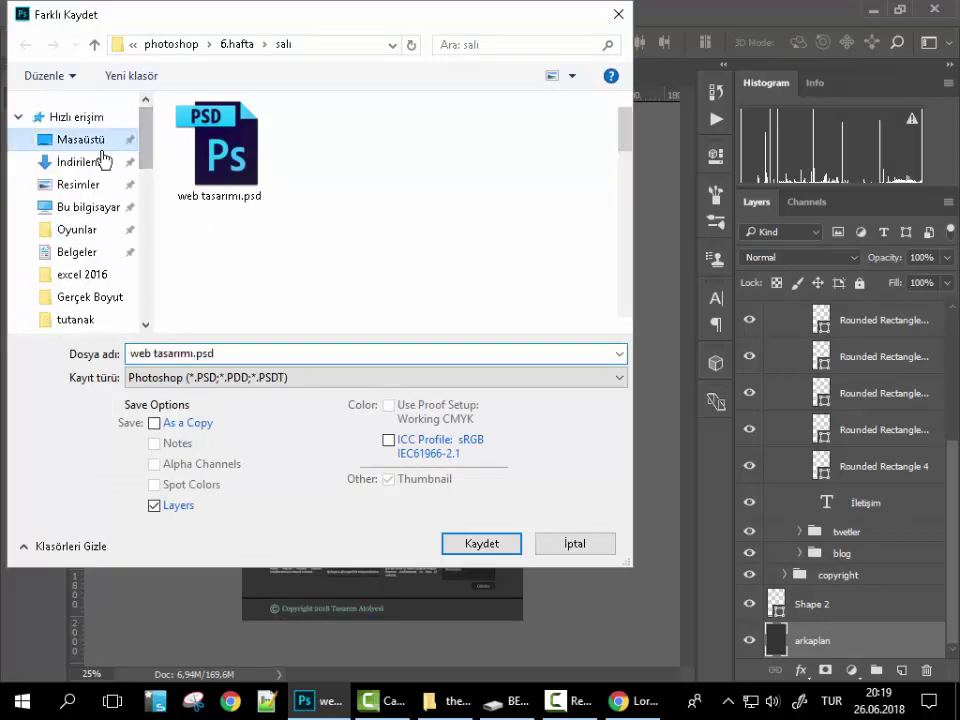
click(490, 548)
key(Return)
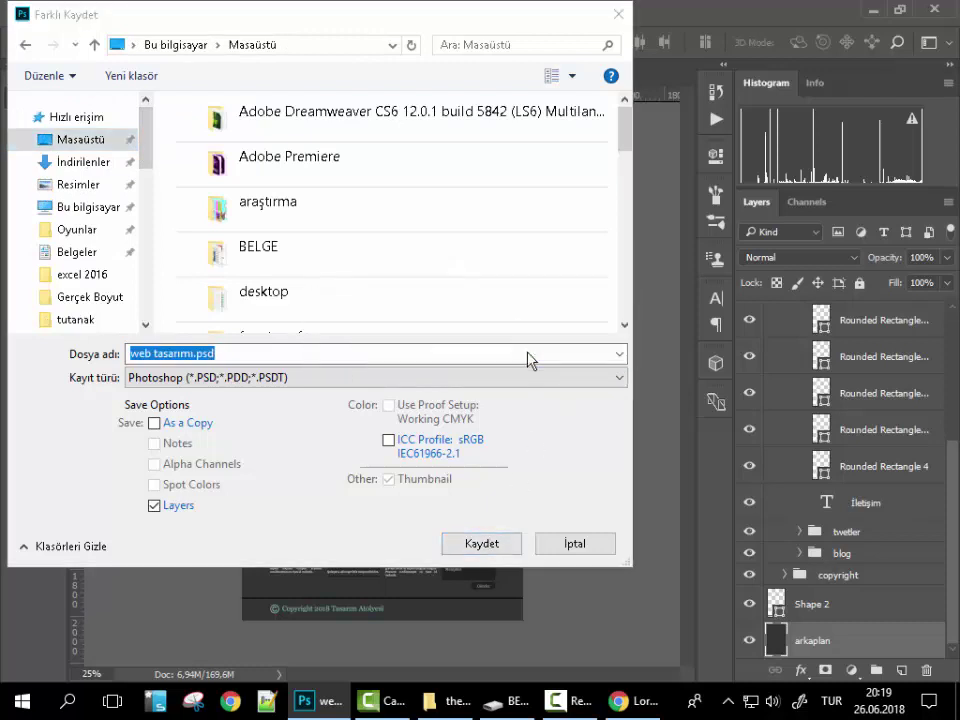
click(842, 210)
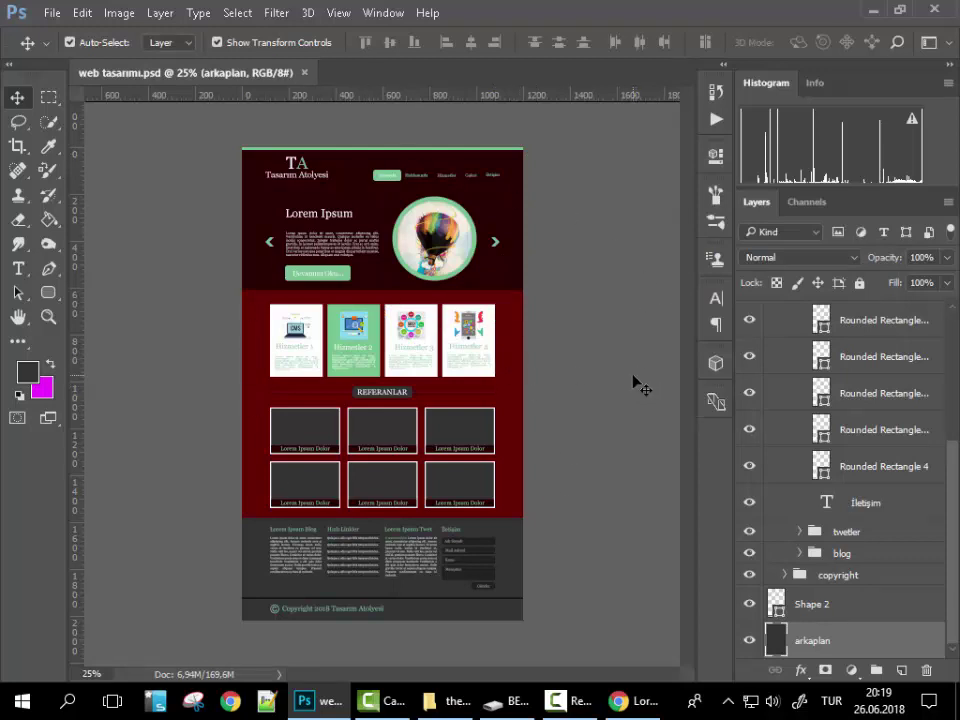
key(ctrl+semicolon)
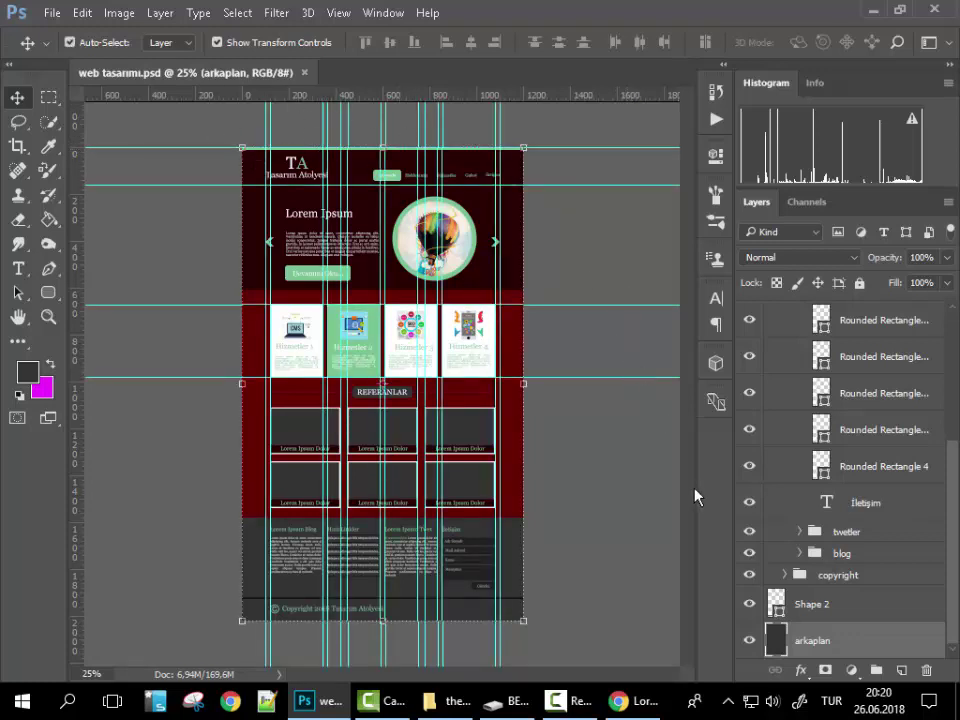
key(ctrl+h)
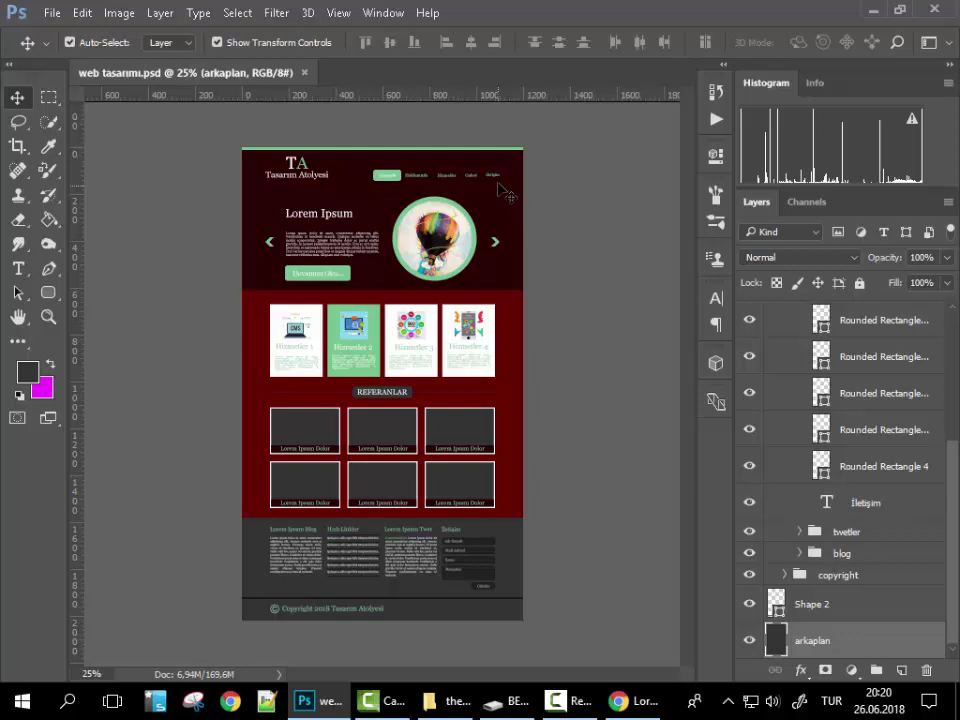
Scroll the Layers panel up and collapse the footer group.
drag(955, 470, 953, 381)
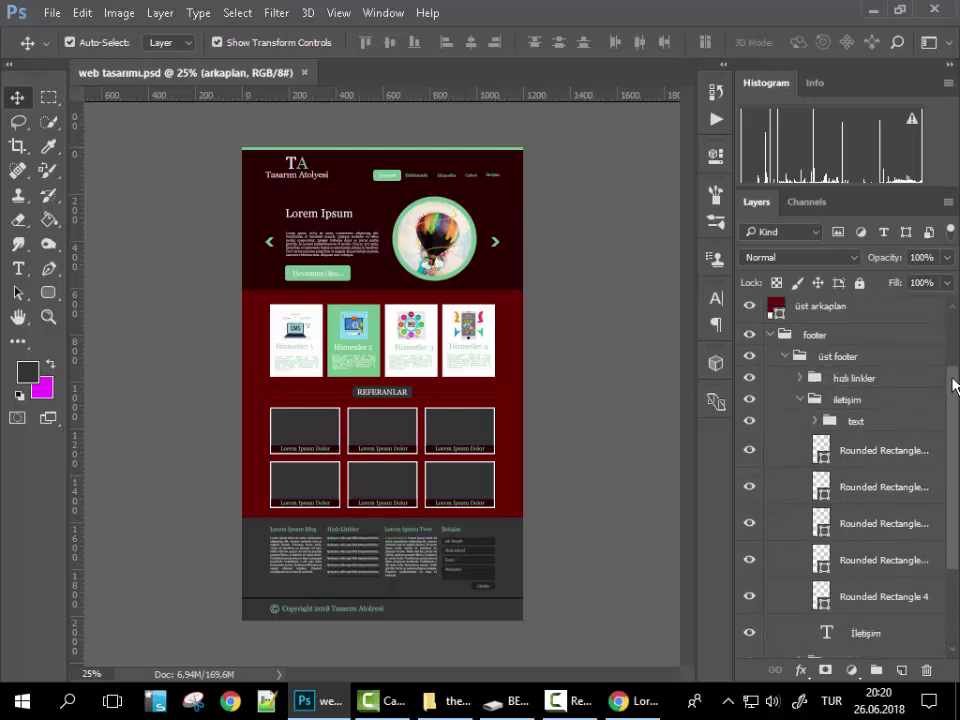
scroll(771, 418, up, 2)
click(770, 420)
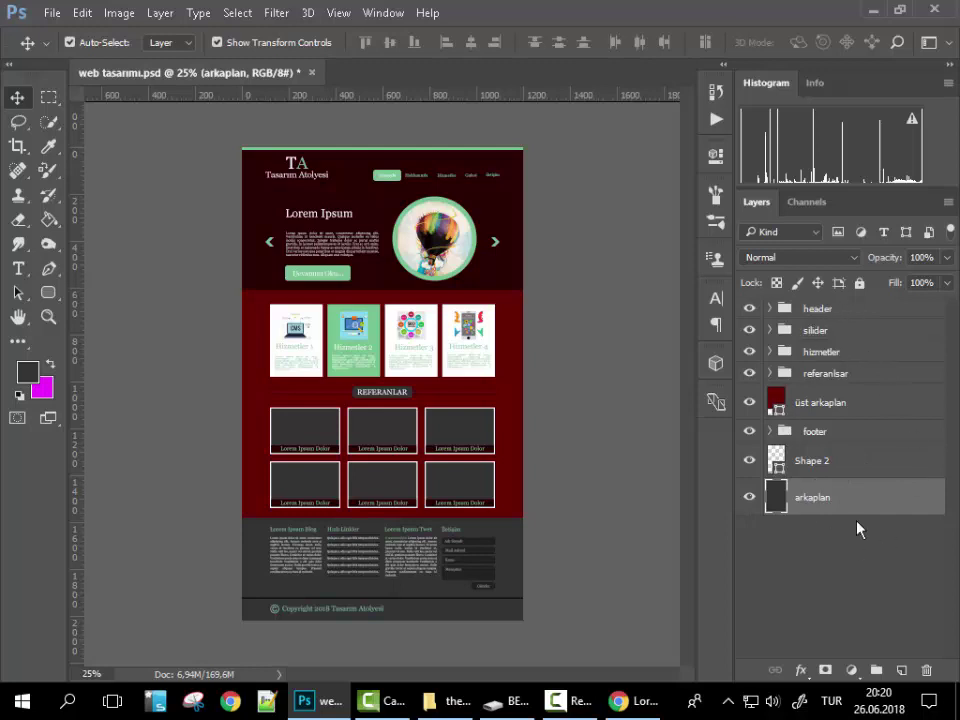
Rename the Shape 2 layer to 'alt çizgi'.
click(818, 461)
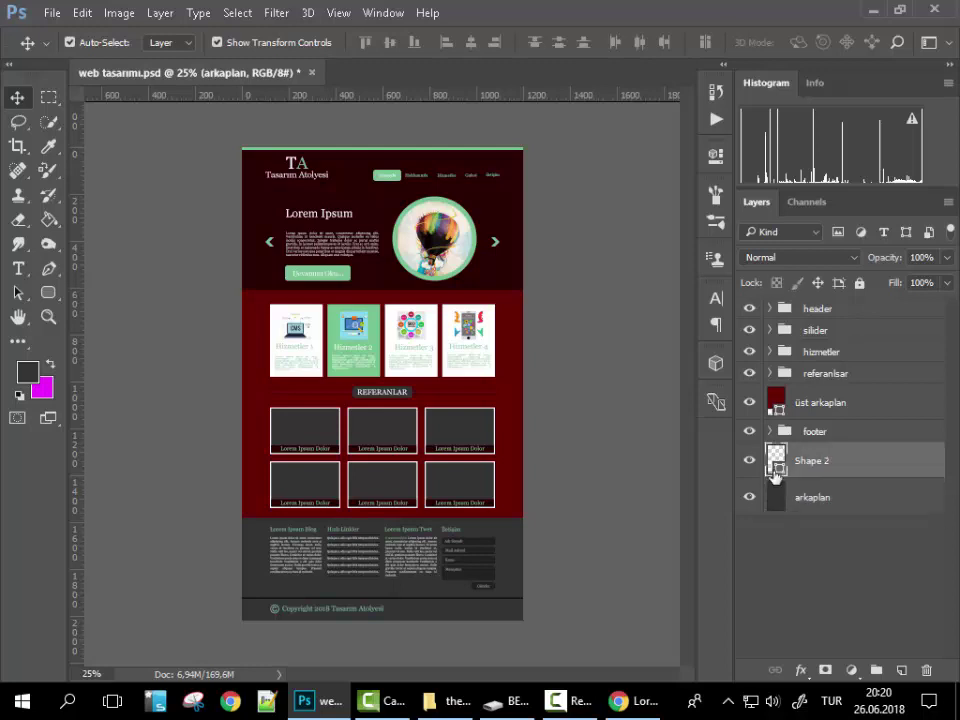
click(750, 461)
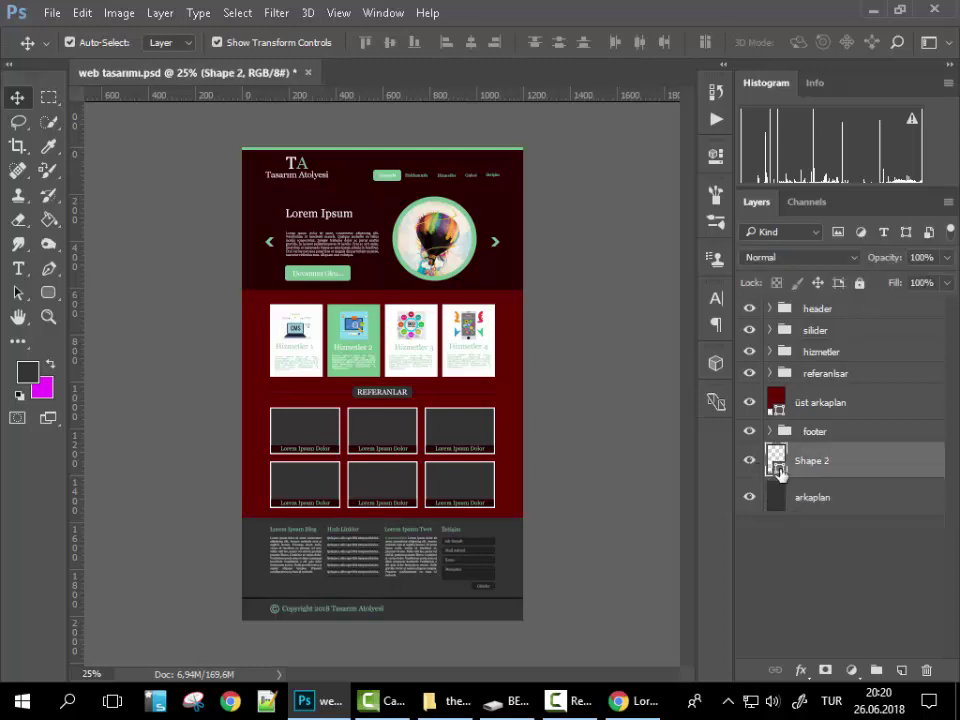
double_click(818, 463)
text(alt çizgi)
click(865, 506)
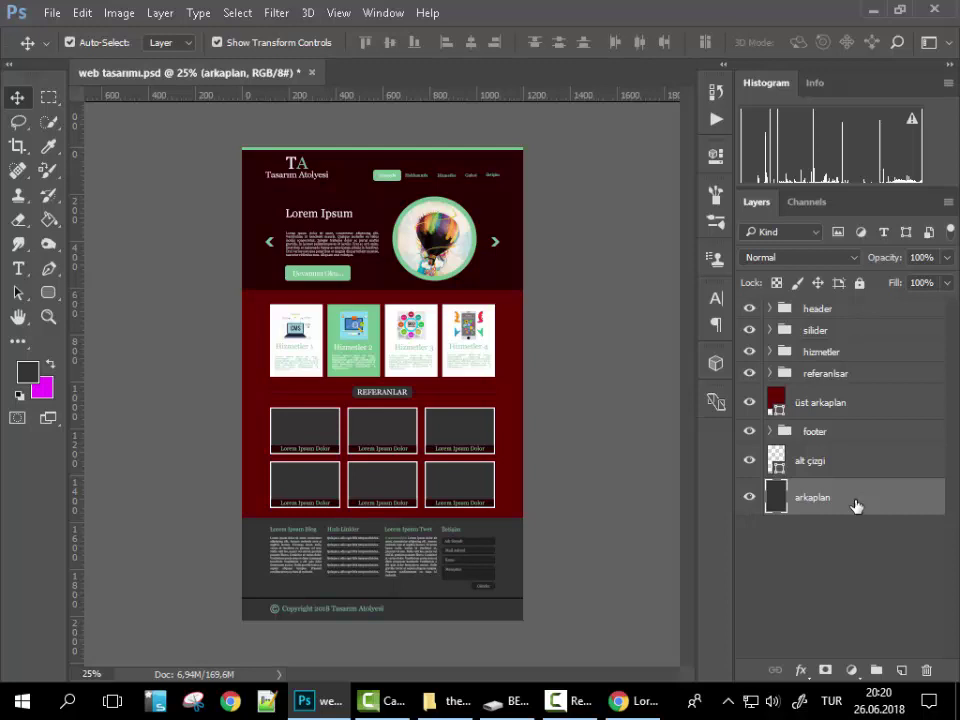
Give the header group a red colour label.
click(749, 309)
click(749, 309)
right_click(766, 310)
click(737, 305)
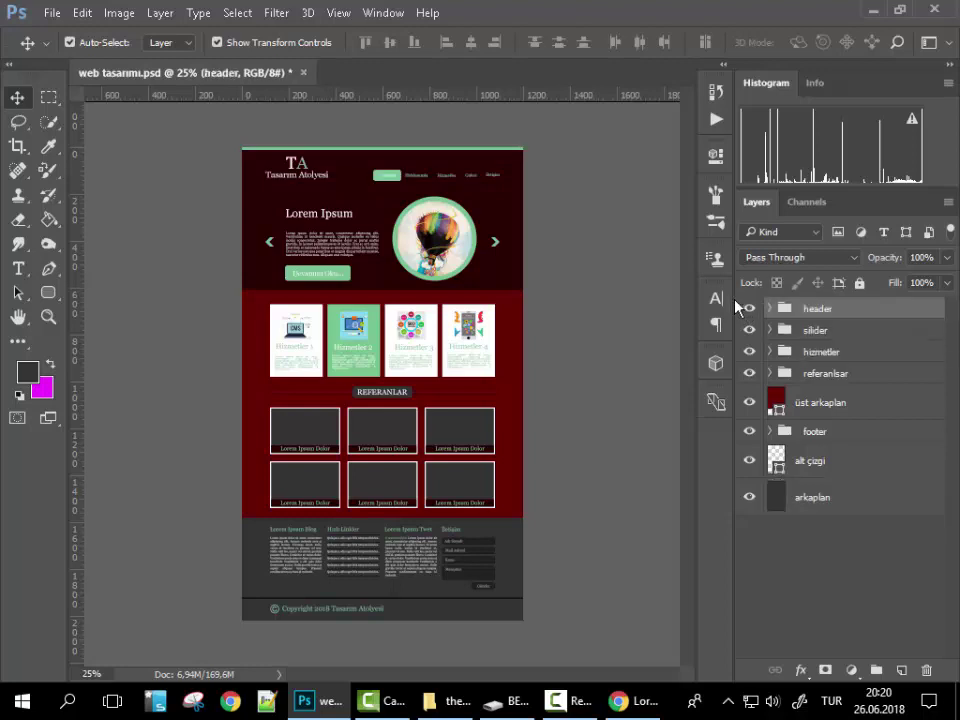
right_click(745, 309)
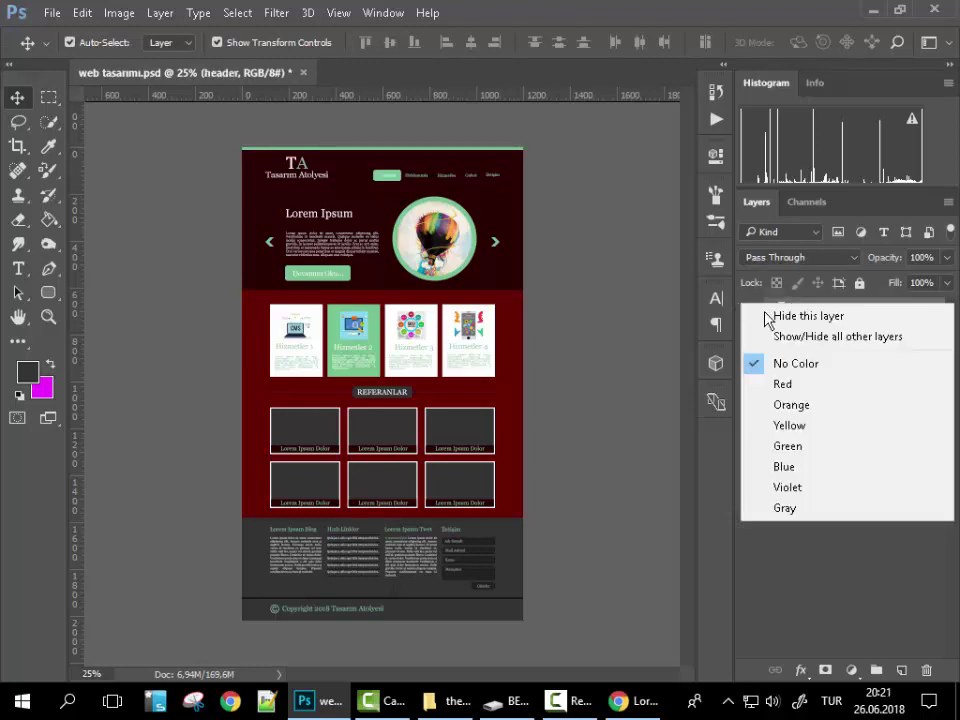
click(783, 398)
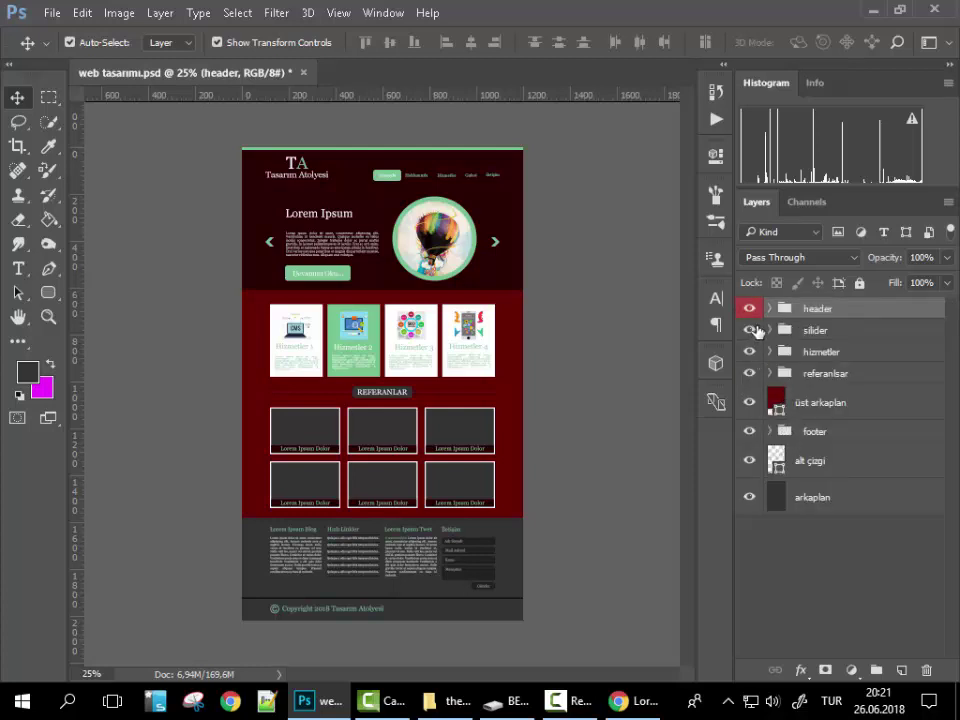
Label silider orange, hizmetler yellow, referanslar green and footer blue.
right_click(751, 330)
click(790, 428)
right_click(757, 352)
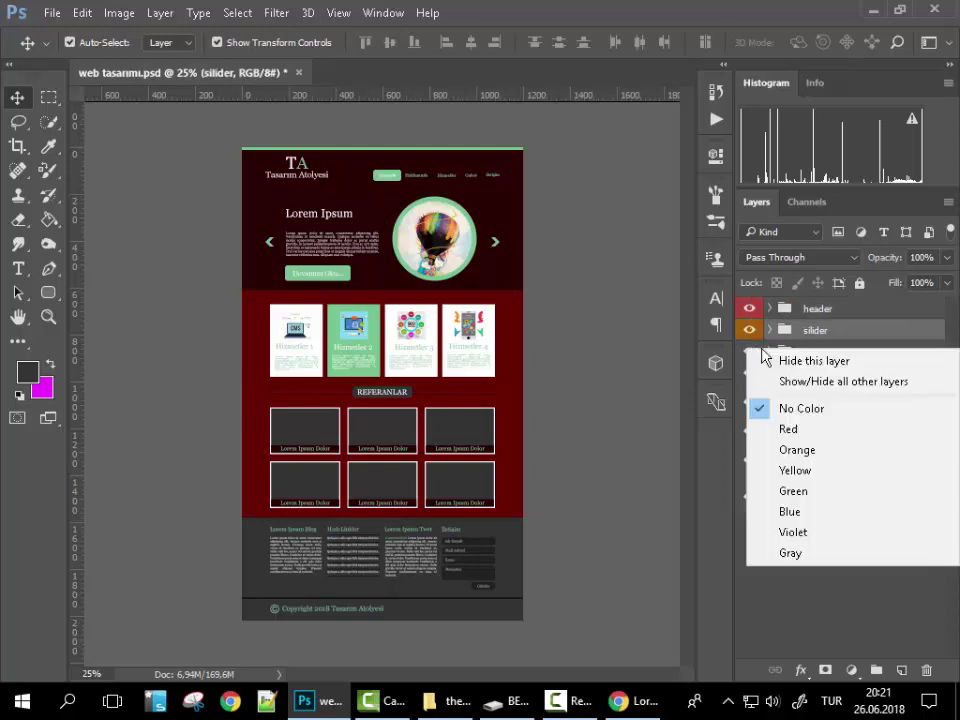
click(775, 466)
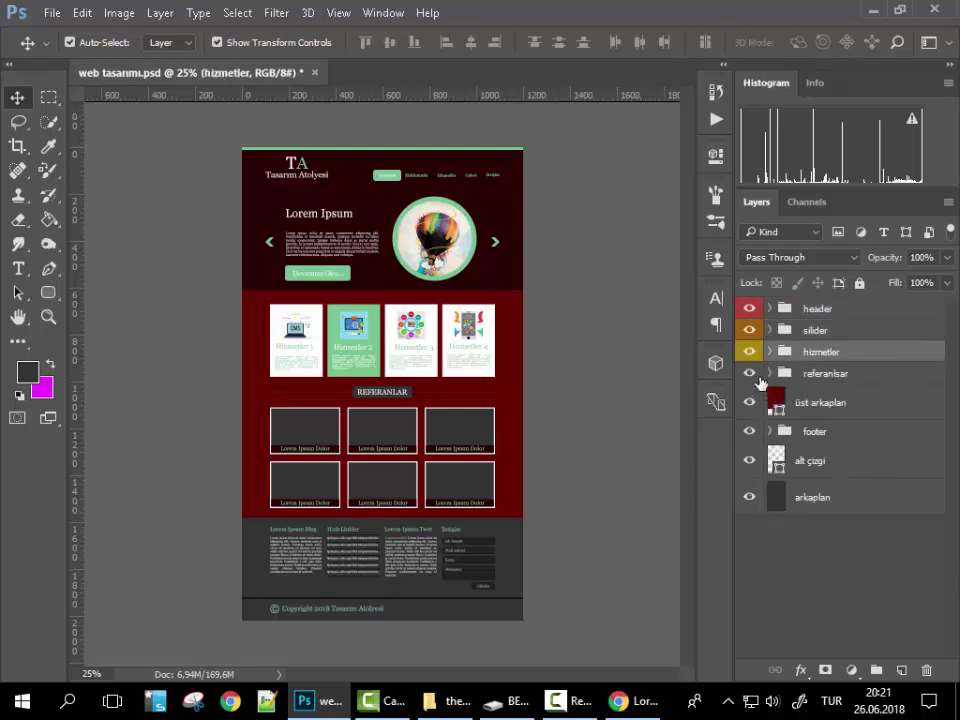
right_click(749, 376)
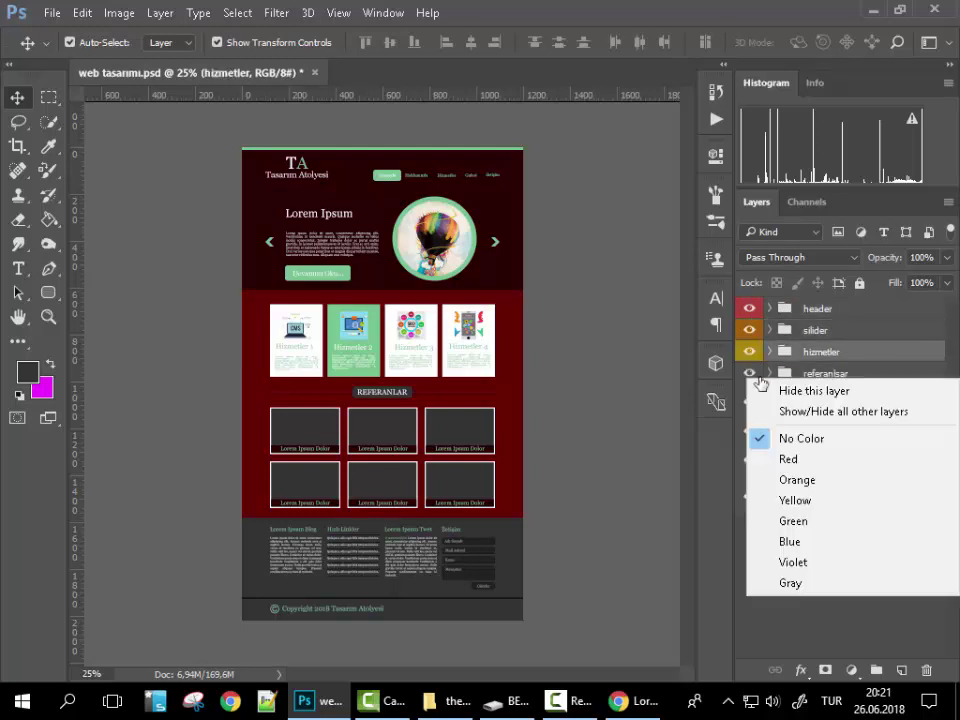
click(766, 522)
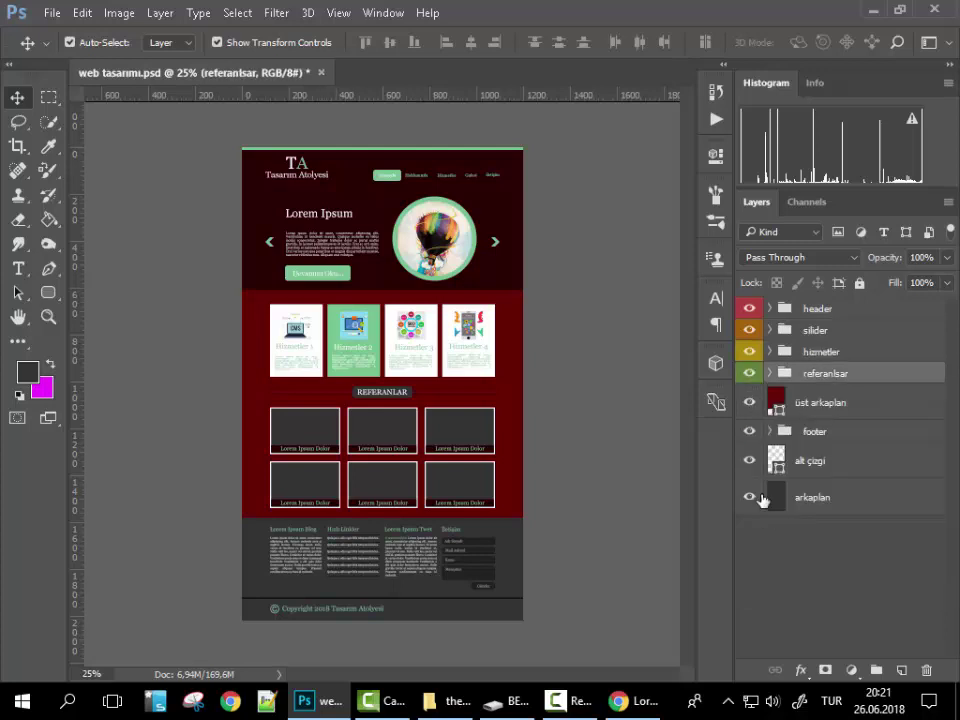
right_click(749, 431)
click(773, 602)
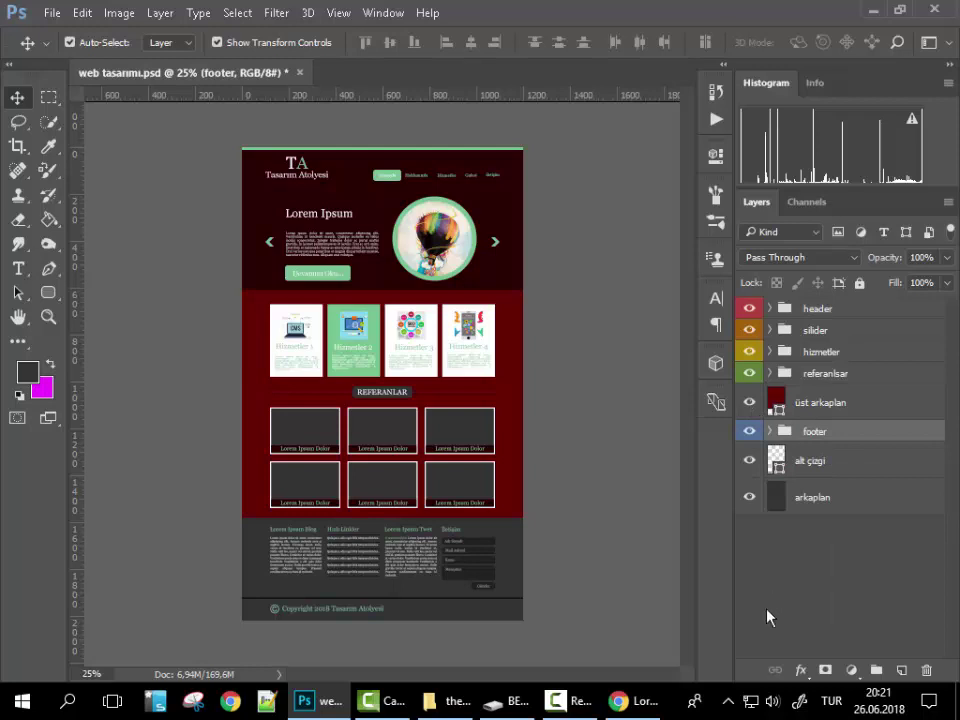
click(807, 605)
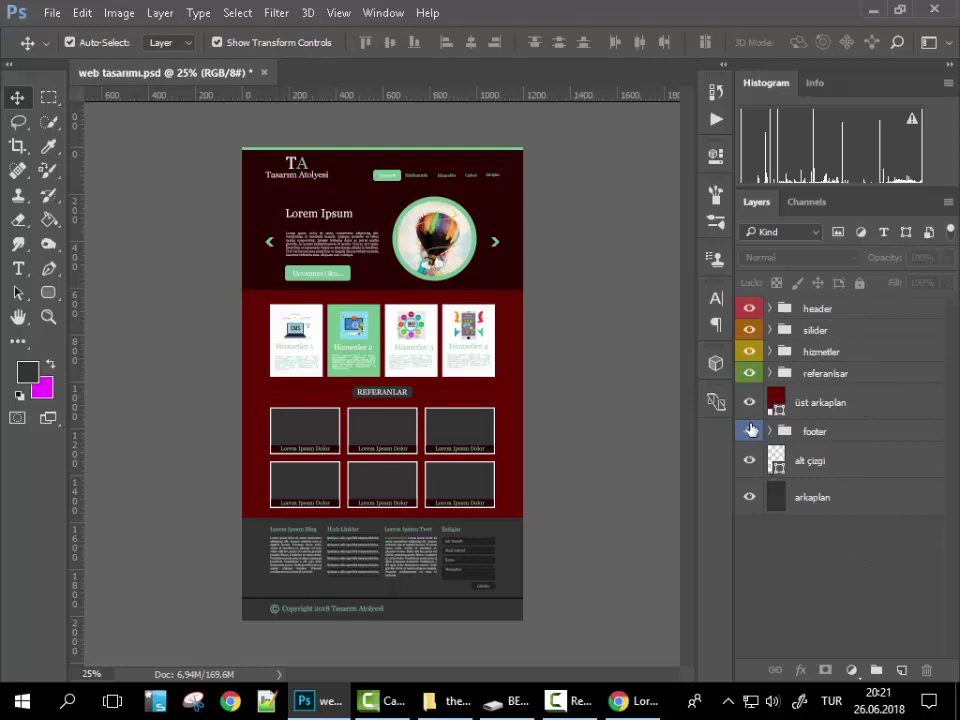
Create a new group at the bottom and move every layer from header to arkaplan into it.
click(822, 510)
click(876, 670)
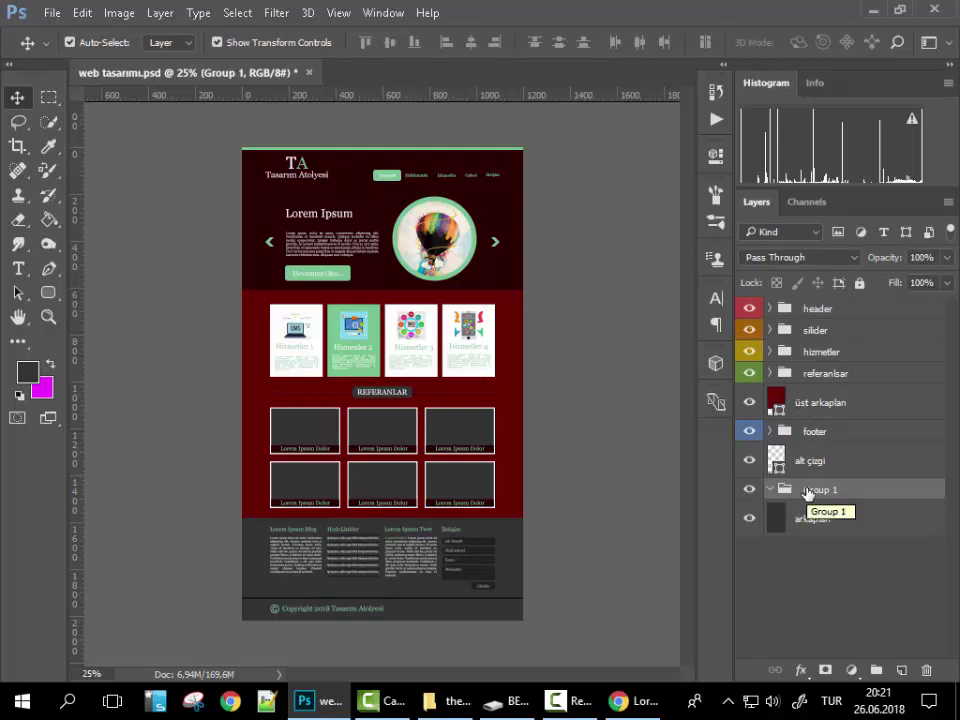
drag(808, 492, 802, 568)
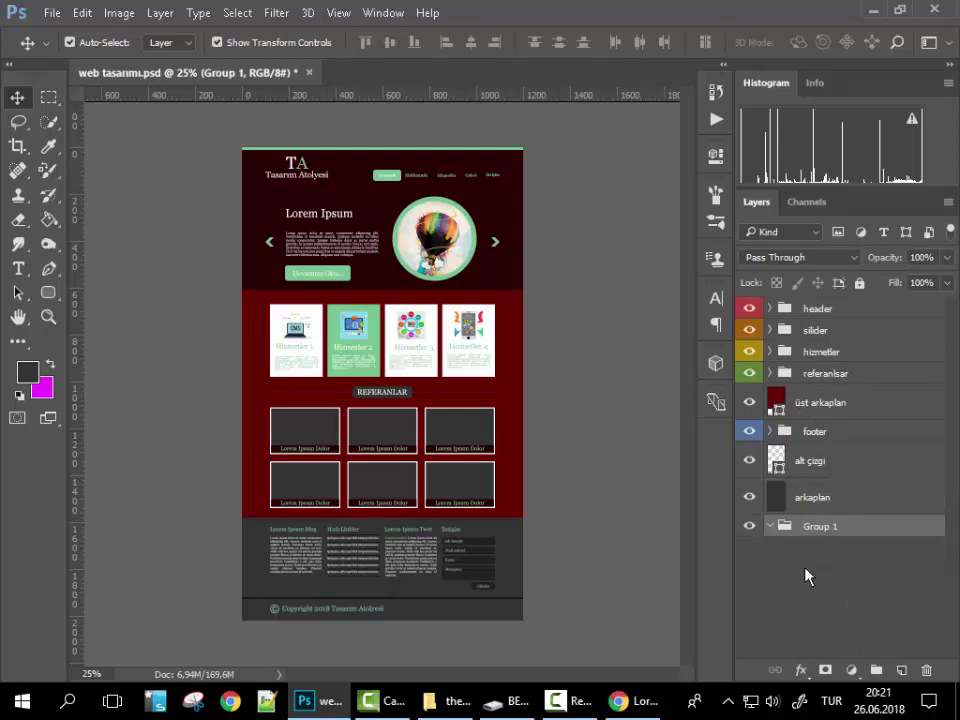
click(830, 499)
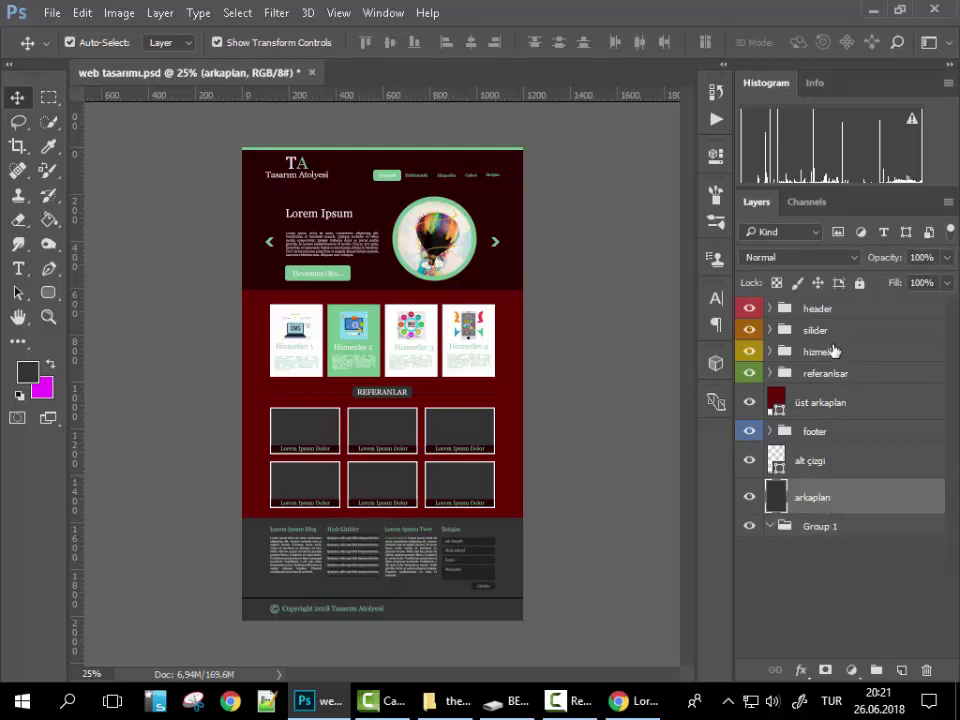
shift+click(848, 311)
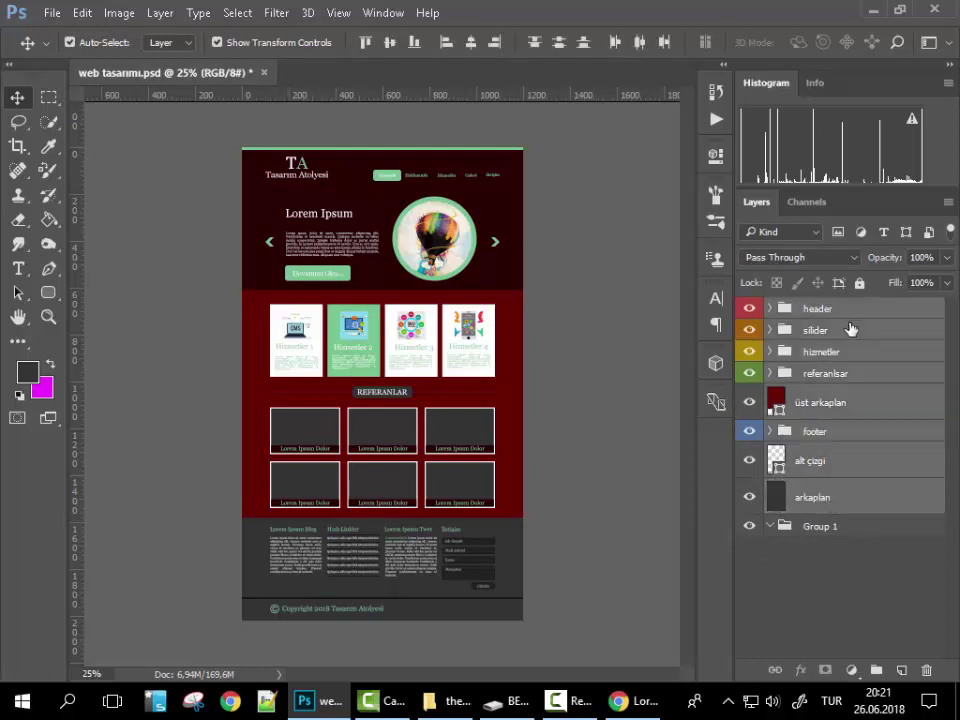
drag(860, 316, 858, 530)
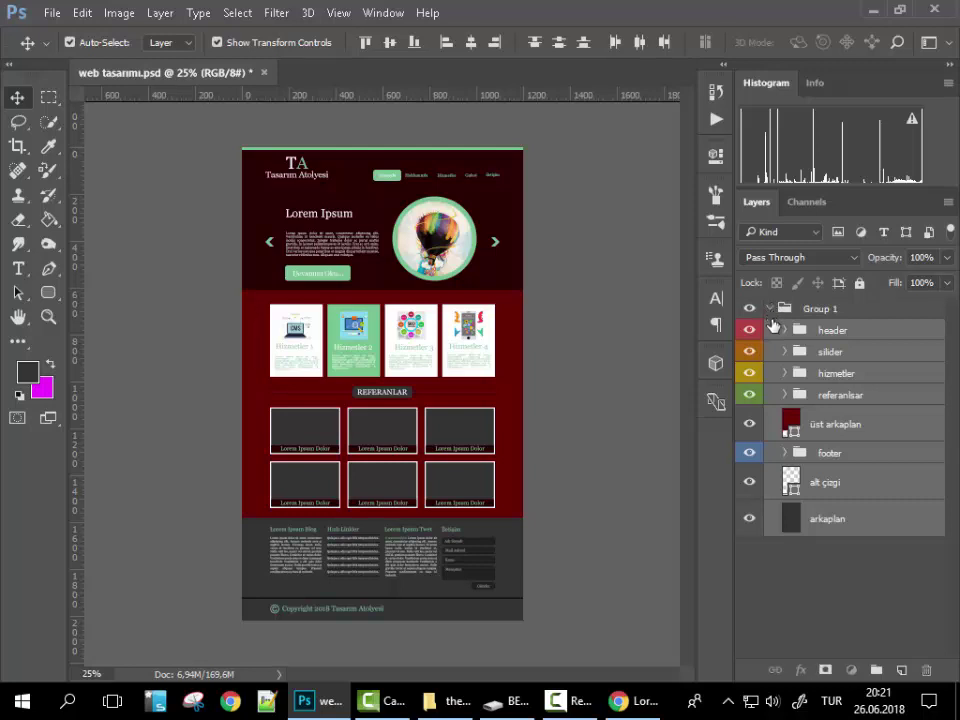
click(767, 308)
Rename the new group 'Anasayfa' and give it a violet colour label.
double_click(822, 309)
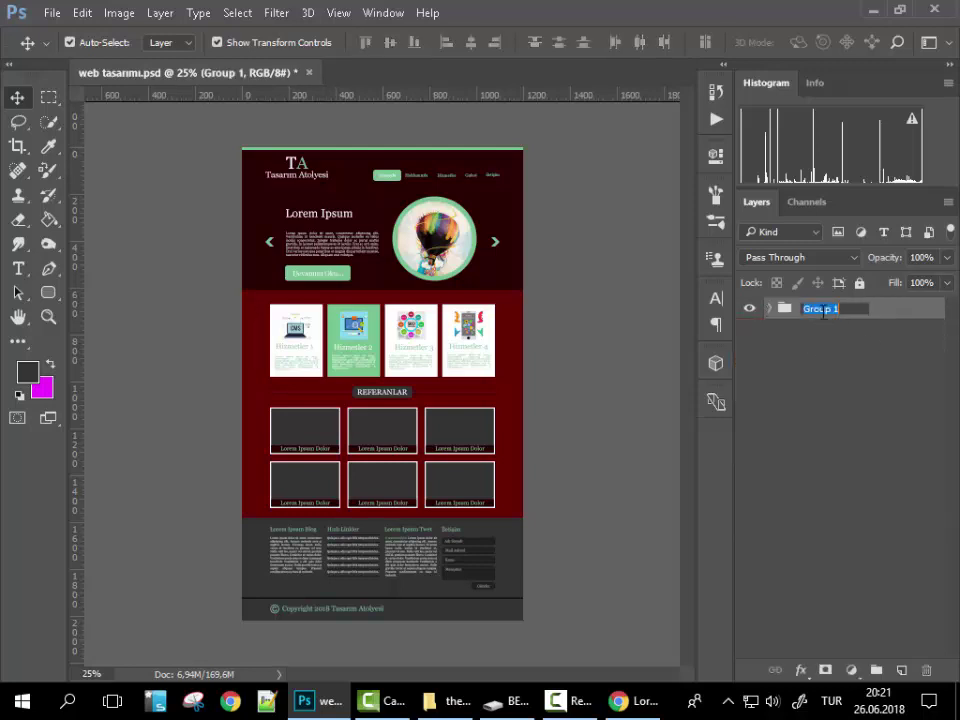
text(Anasayfa)
click(862, 357)
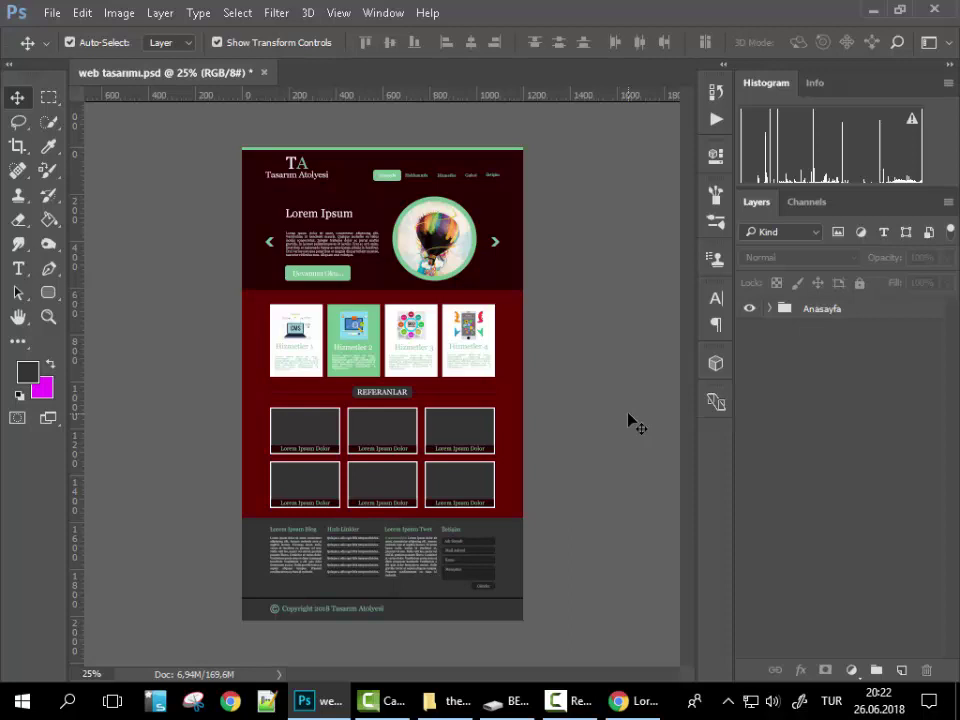
right_click(750, 306)
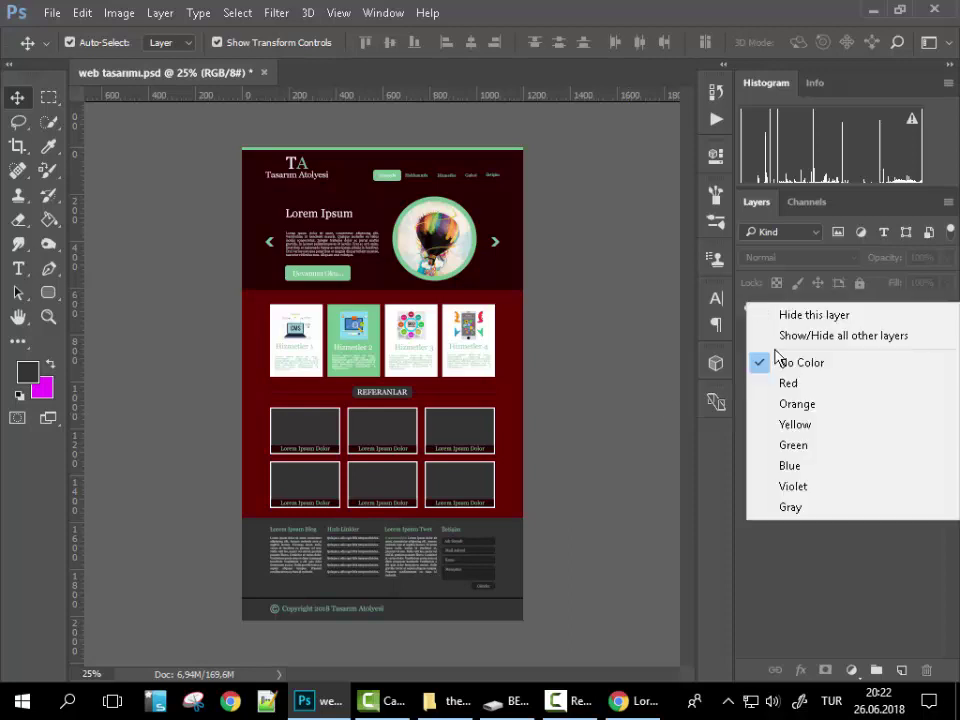
click(787, 502)
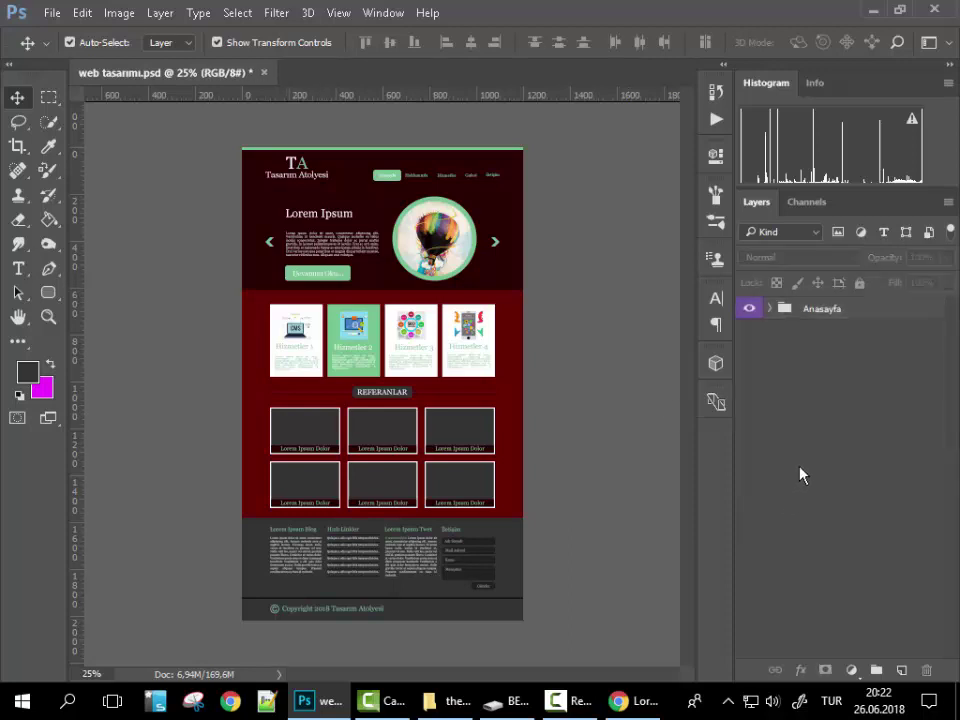
Open Save As and browse the D: drive into 2017-2018 and the Hafta İçi folder.
key(ctrl+s)
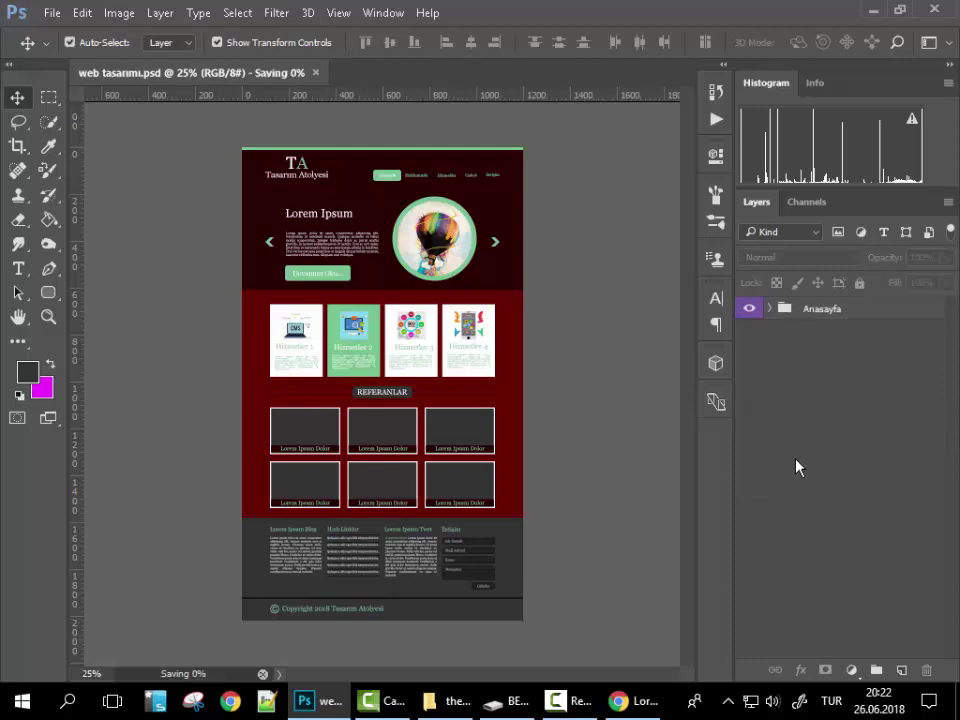
click(52, 14)
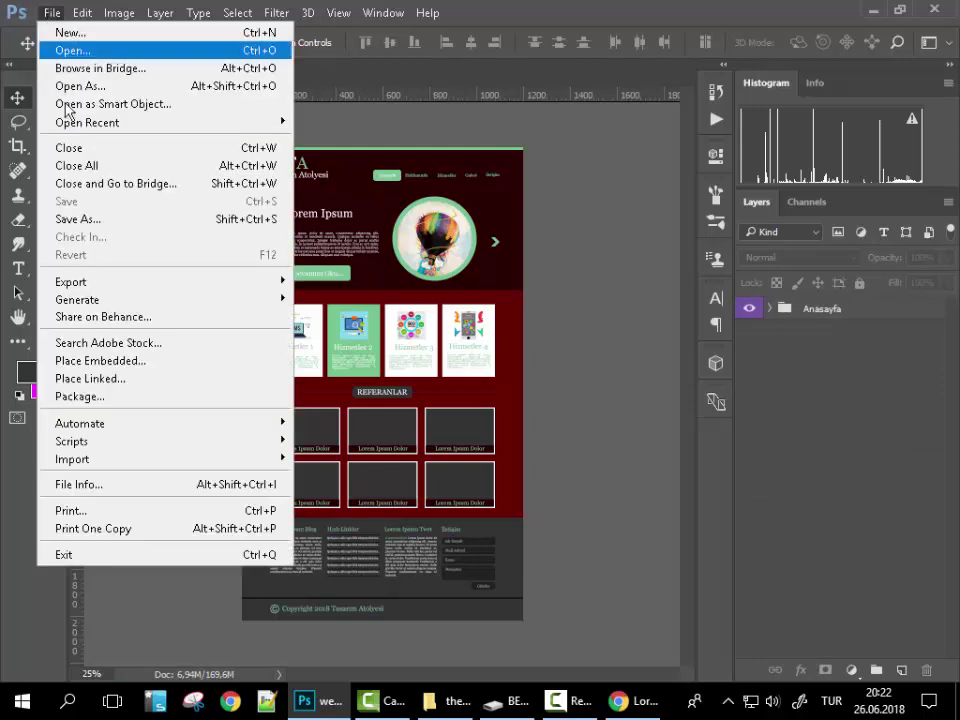
click(105, 222)
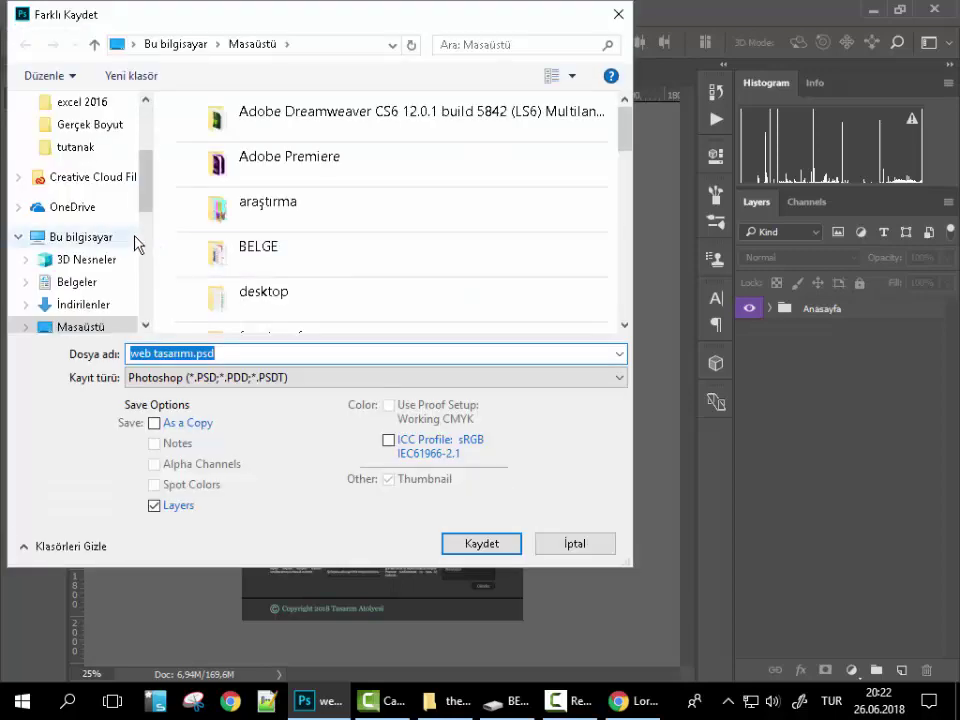
drag(146, 212, 147, 255)
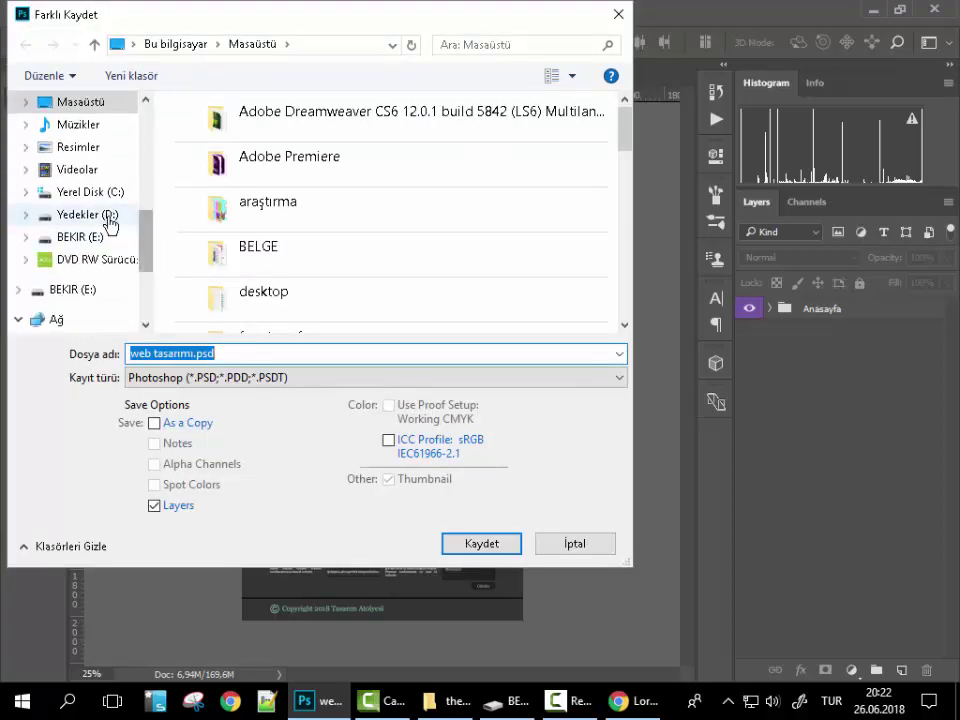
click(82, 214)
double_click(220, 150)
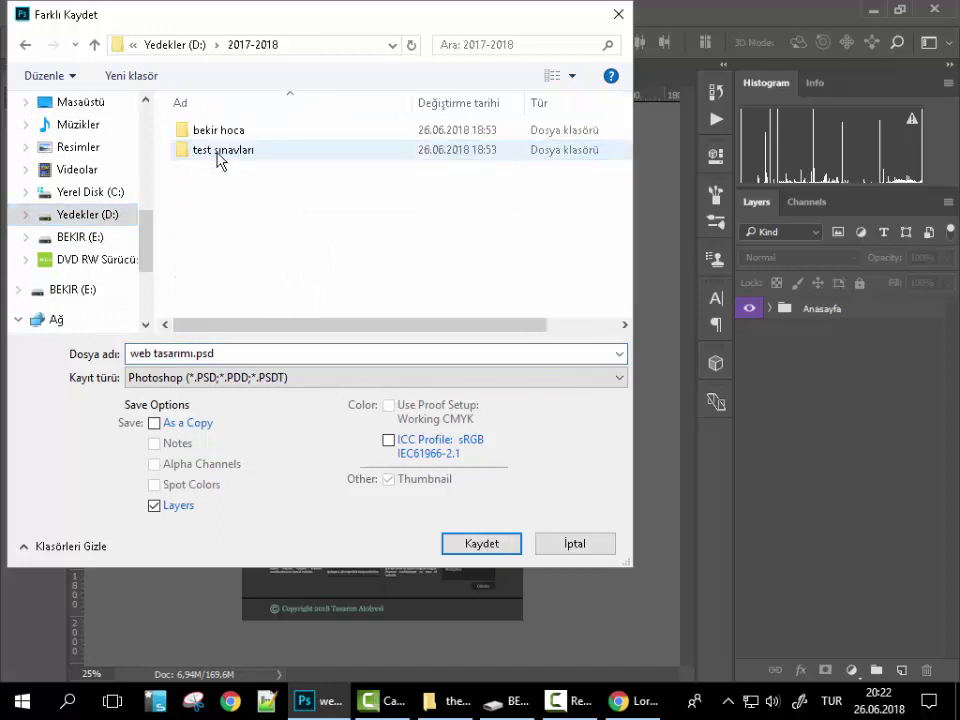
double_click(224, 137)
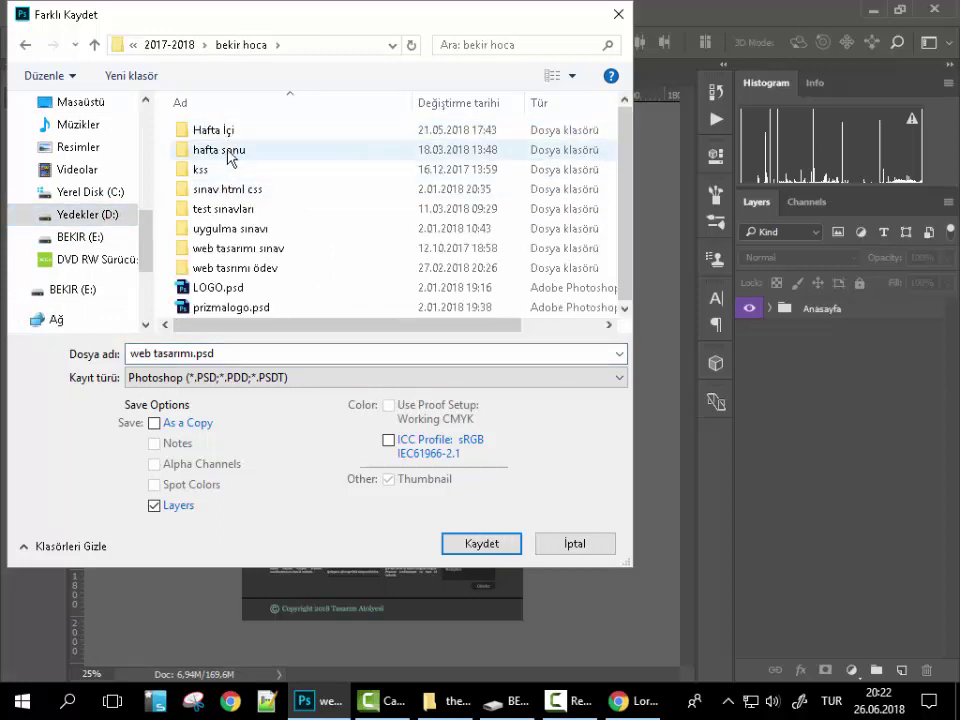
double_click(228, 131)
Open photoshop > 6.hafta > salı and overwrite web tasarımı.psd there.
click(230, 172)
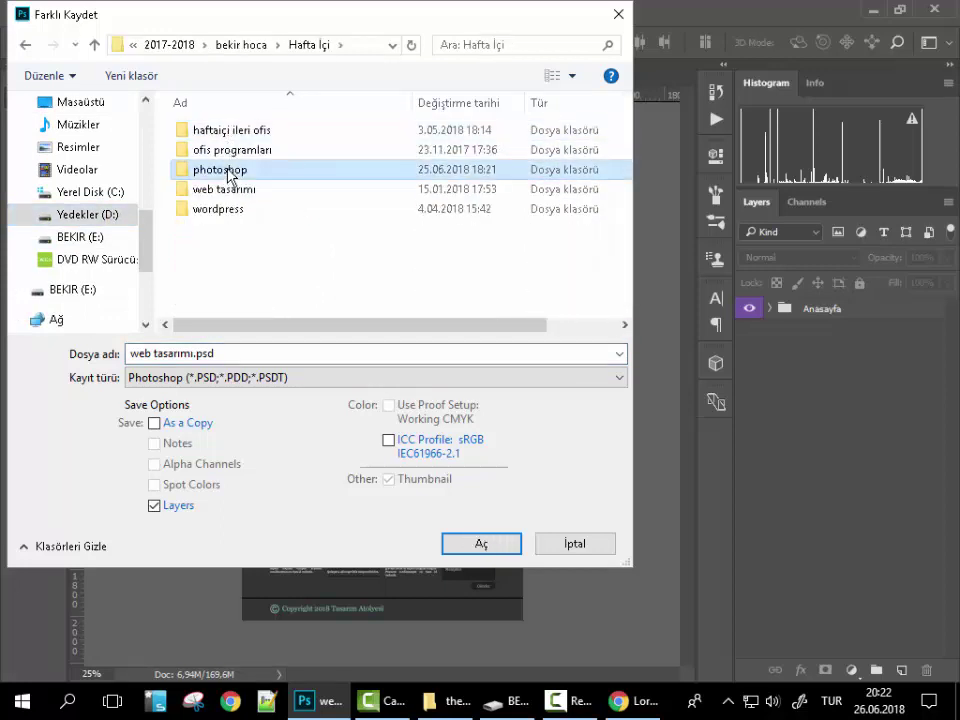
double_click(228, 172)
click(220, 230)
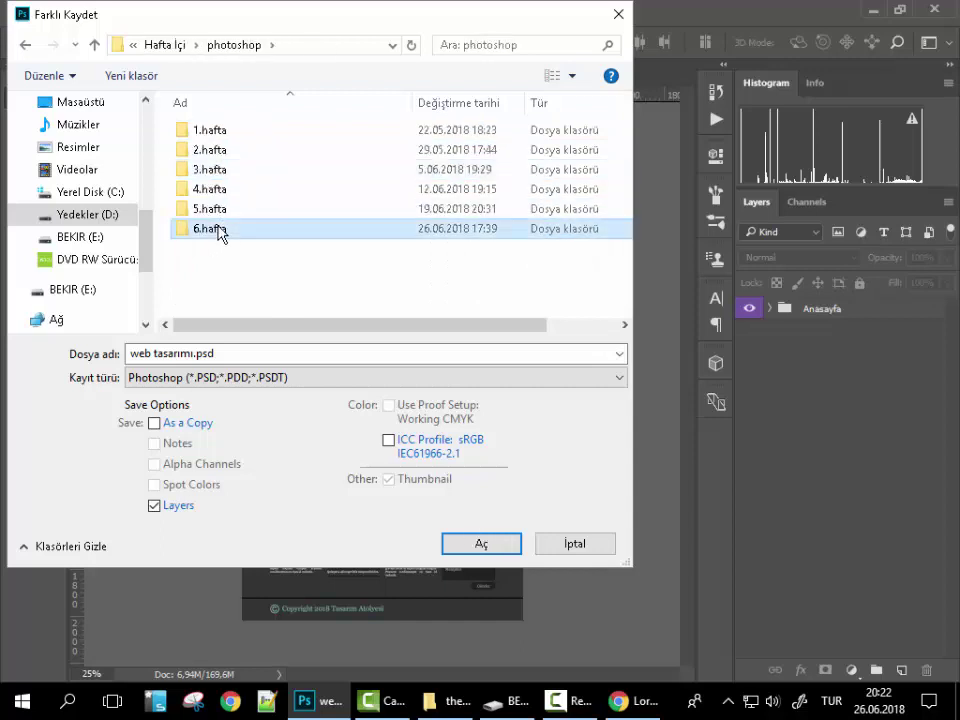
double_click(220, 230)
click(222, 152)
double_click(222, 152)
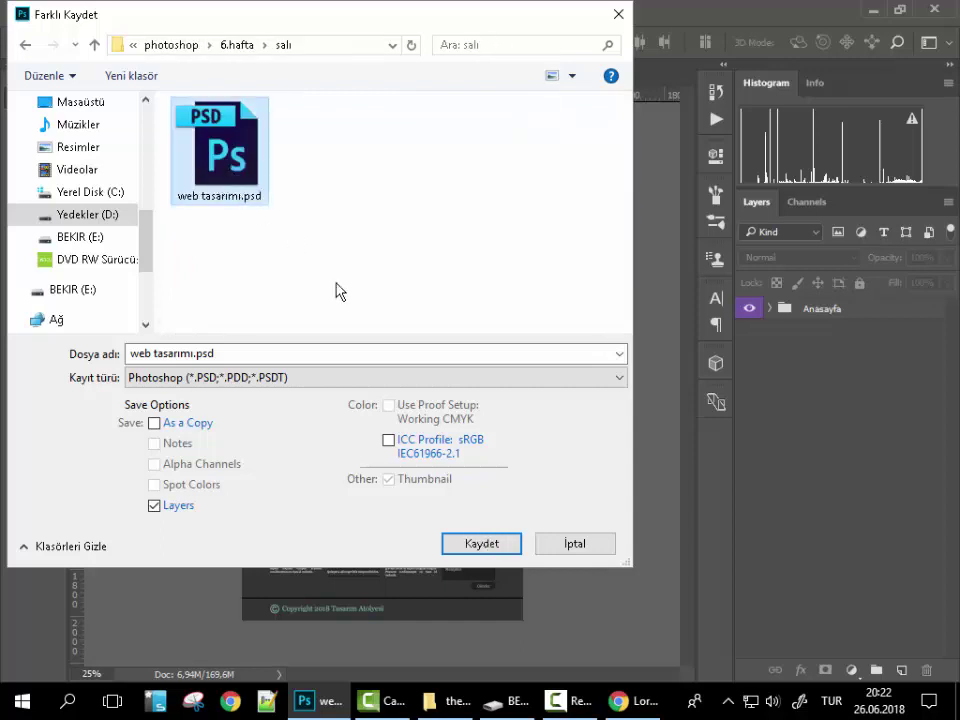
click(489, 542)
click(521, 355)
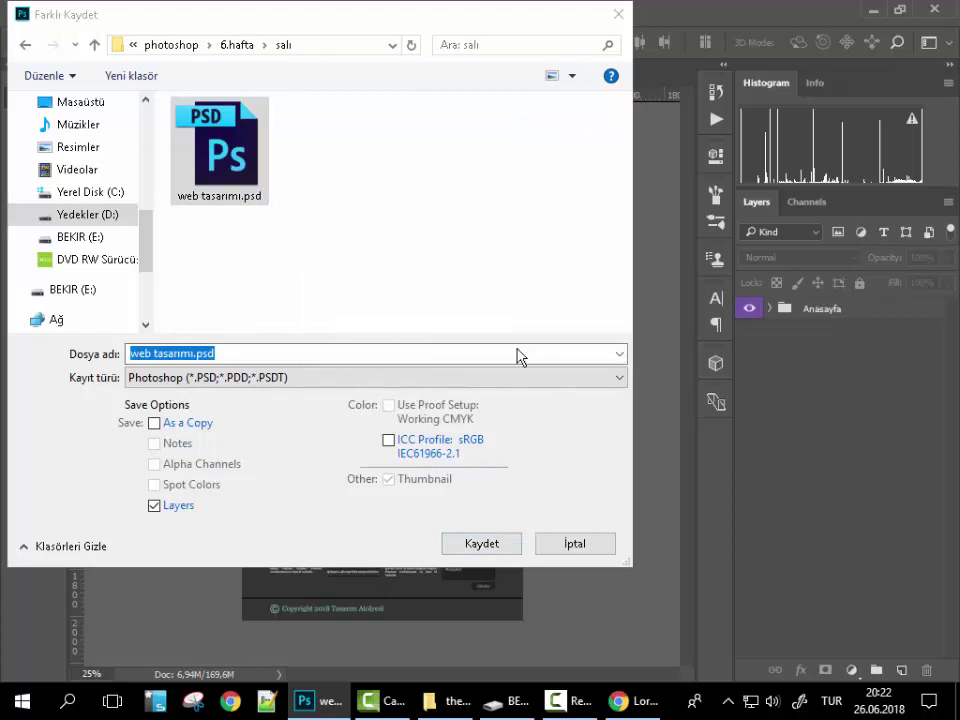
click(855, 216)
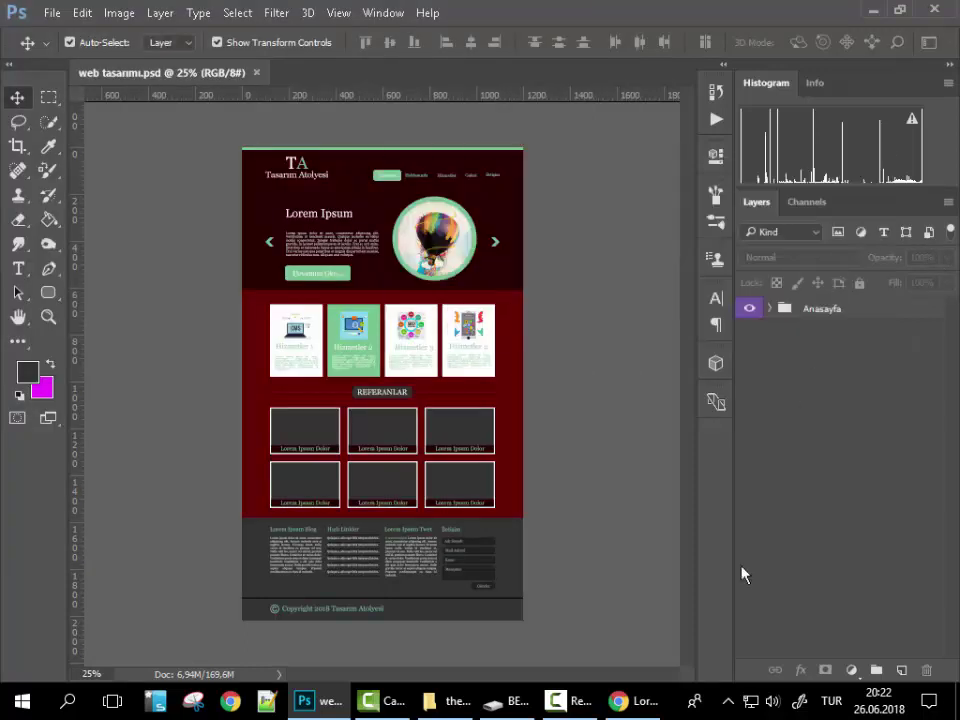